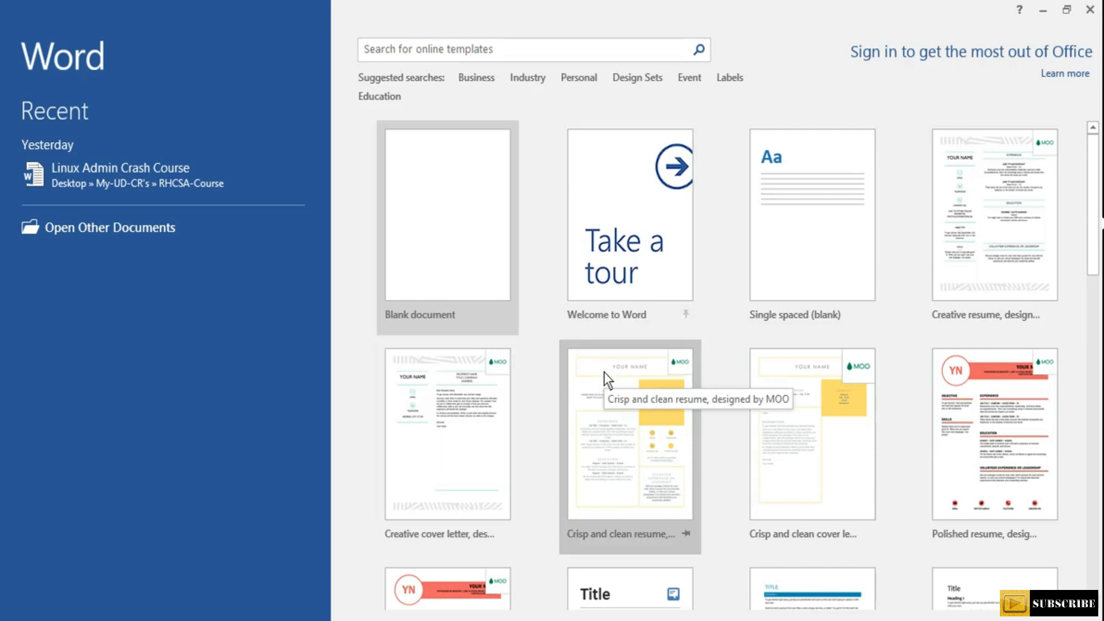
# Create a blank document and view the customization options for the Quick Access Toolbar.
pyautogui.click(477, 260)
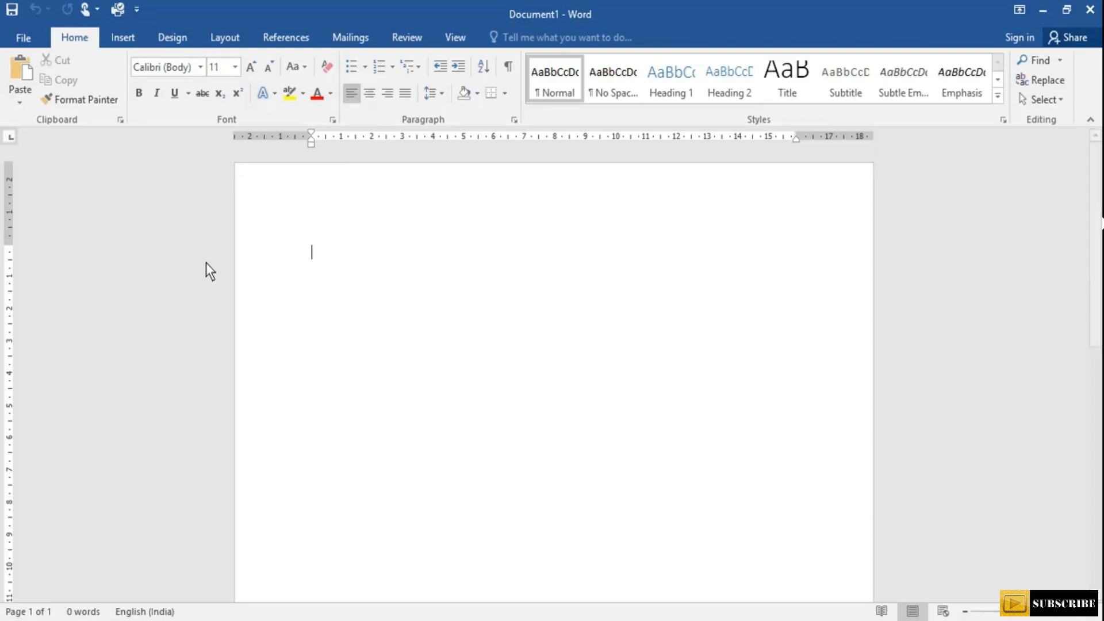
pyautogui.click(138, 10)
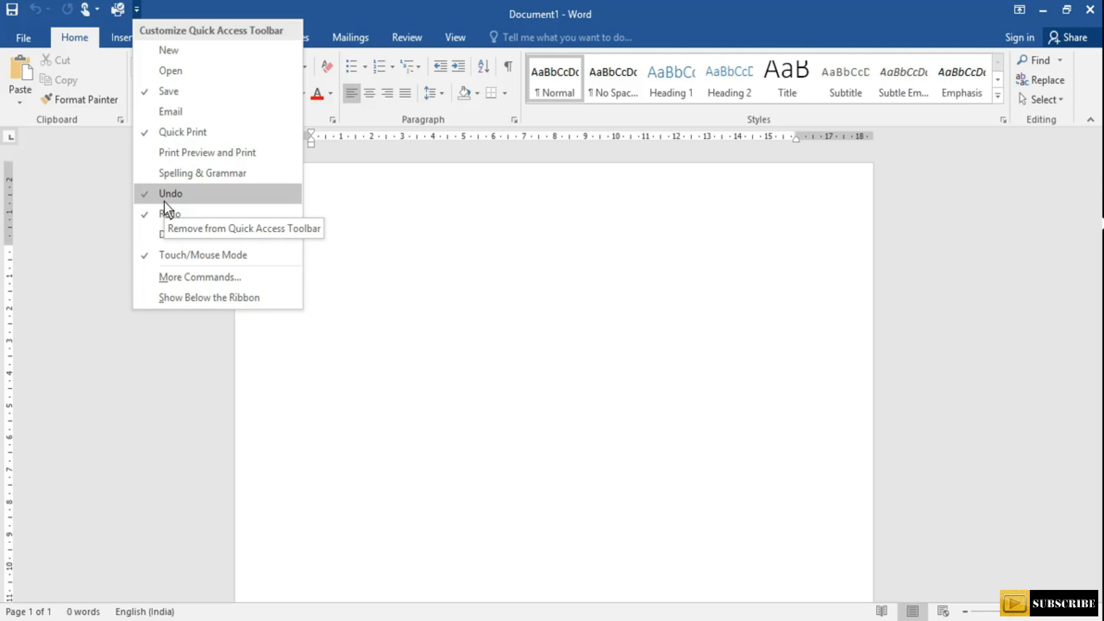
pyautogui.click(89, 179)
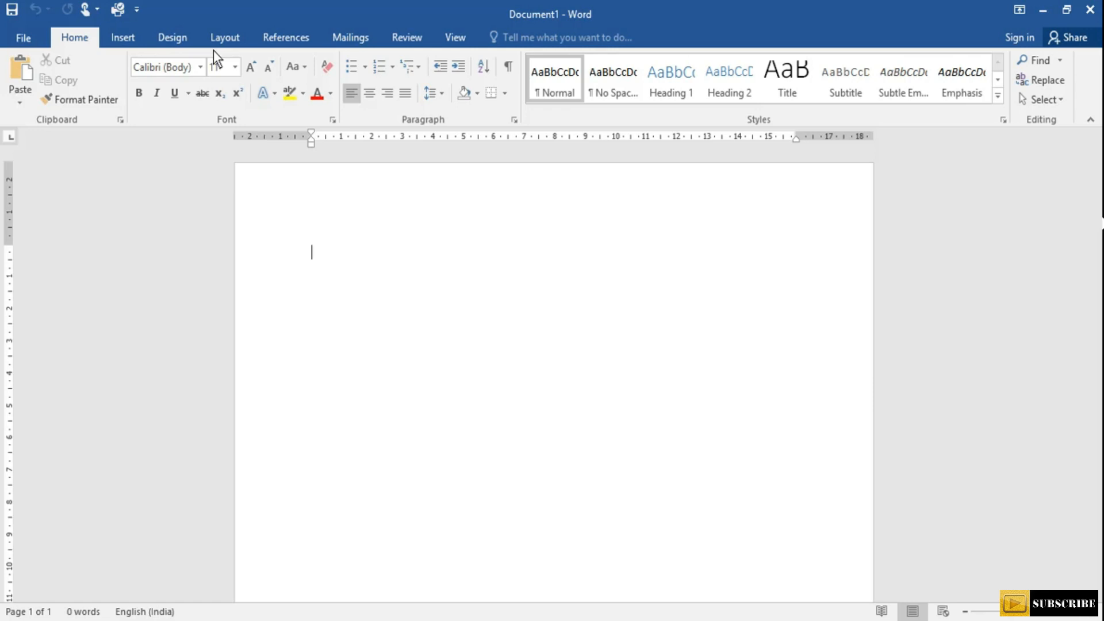
# View the command search suggestions and the full font settings, leaving the settings as they are.
pyautogui.click(529, 35)
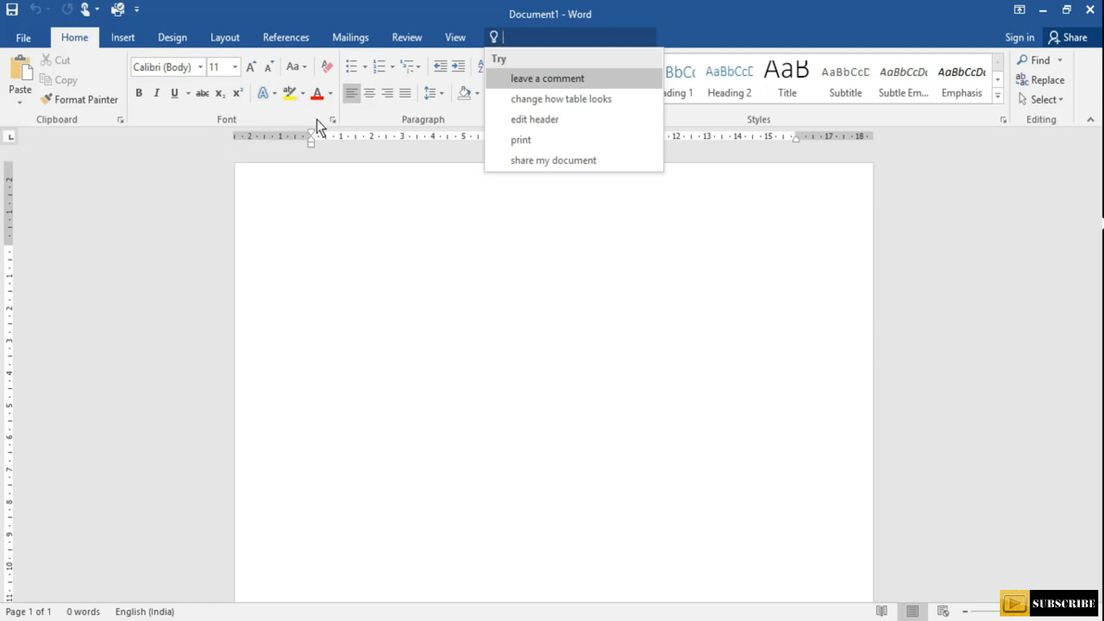
pyautogui.click(332, 120)
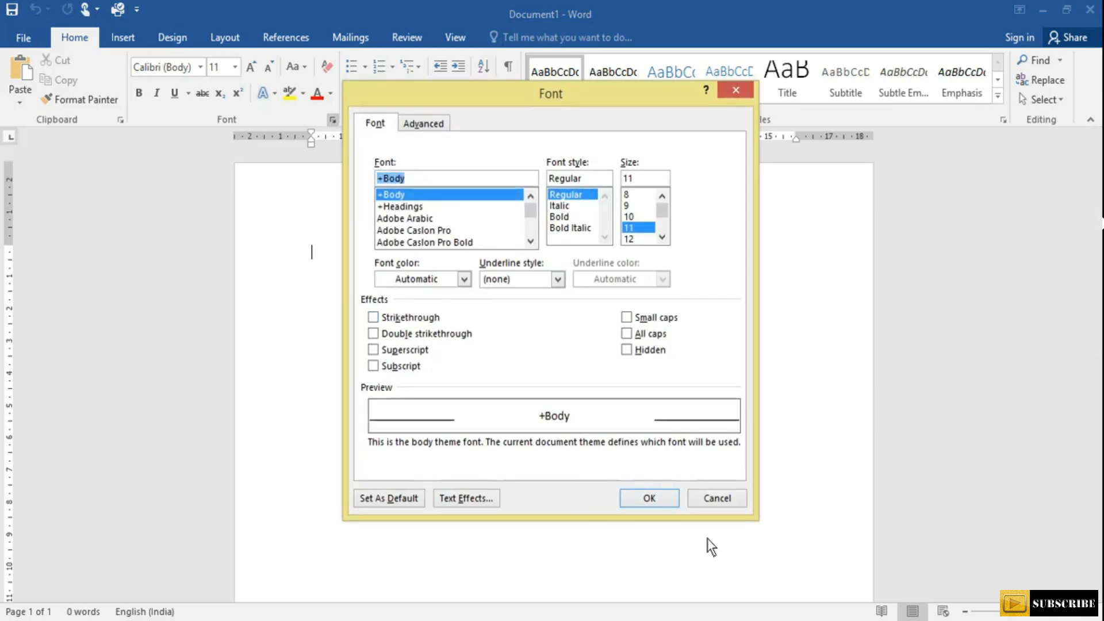
pyautogui.click(630, 502)
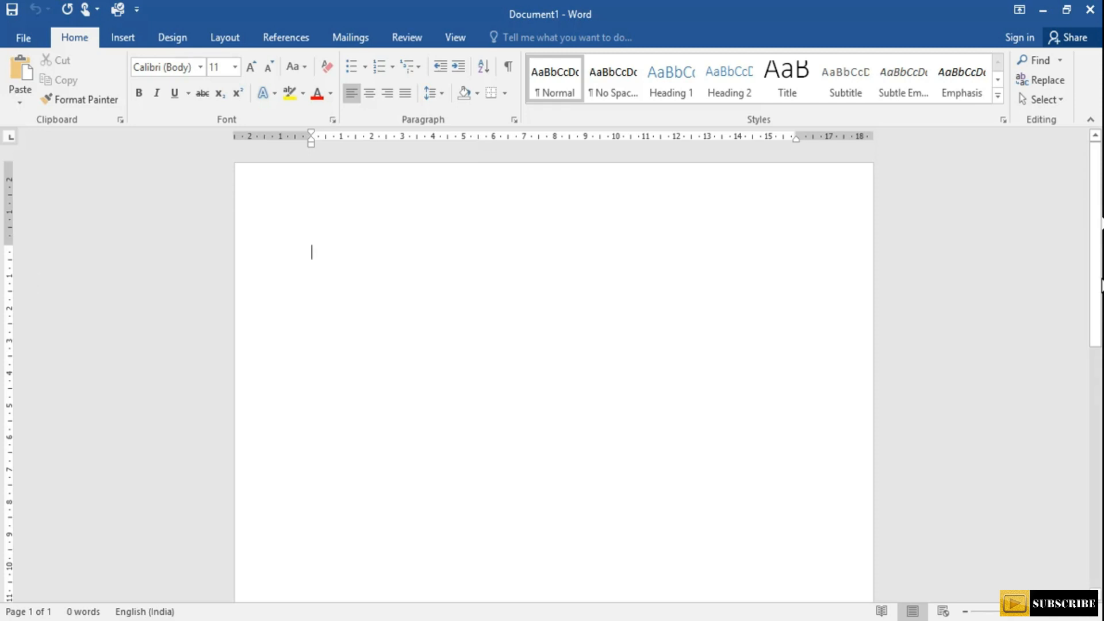
pyautogui.moveTo(1100, 253)
pyautogui.mouseDown()
pyautogui.moveTo(1100, 457)
pyautogui.moveTo(1093, 270)
pyautogui.mouseUp()
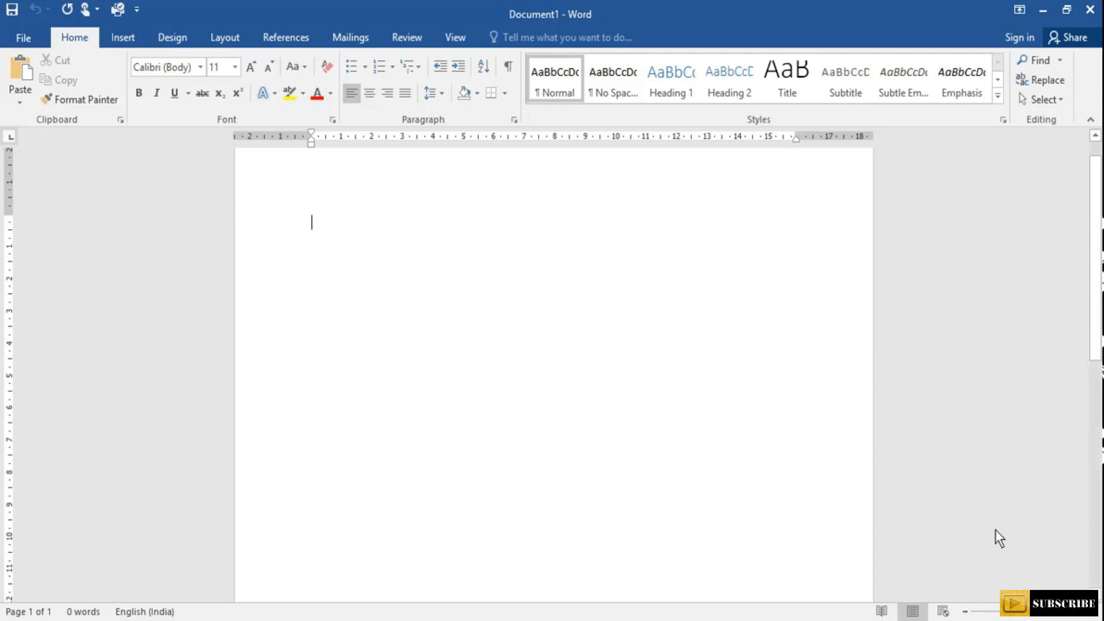
pyautogui.click(1014, 616)
pyautogui.moveTo(1015, 616)
pyautogui.mouseDown()
pyautogui.moveTo(992, 614)
pyautogui.moveTo(1010, 618)
pyautogui.mouseUp()
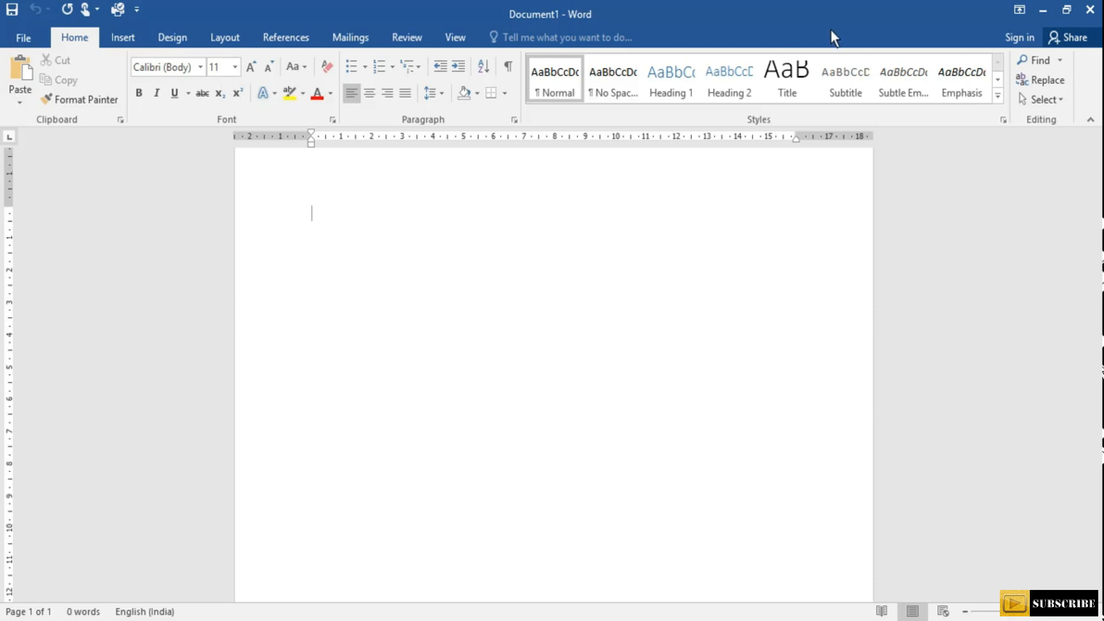
# Auto-hide the ribbon and switch its display to Show Tabs.
pyautogui.click(1019, 10)
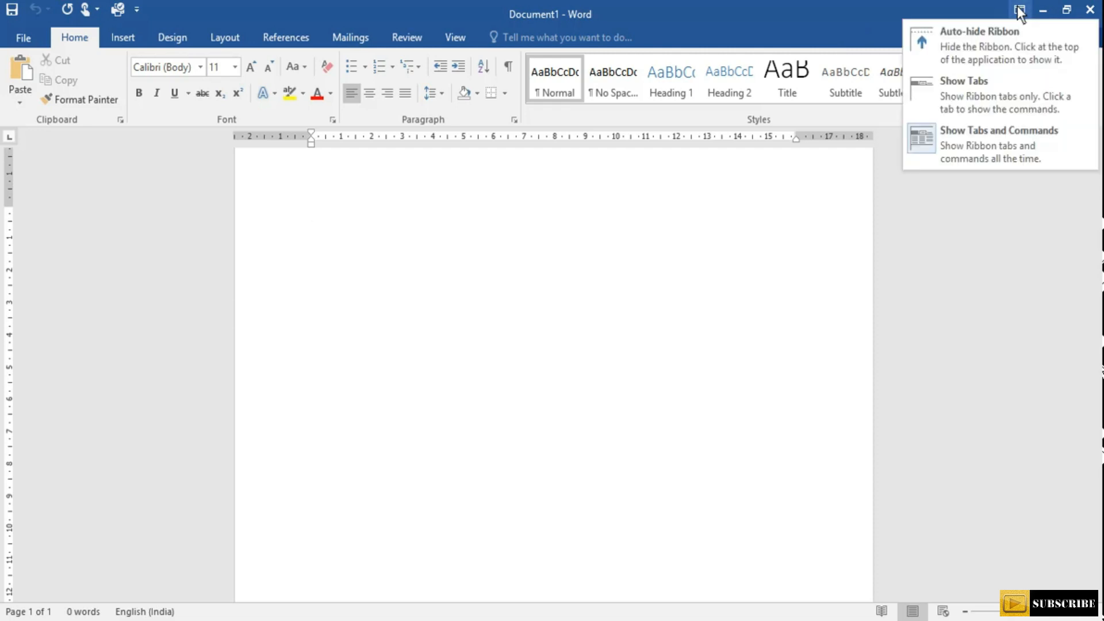
pyautogui.click(986, 43)
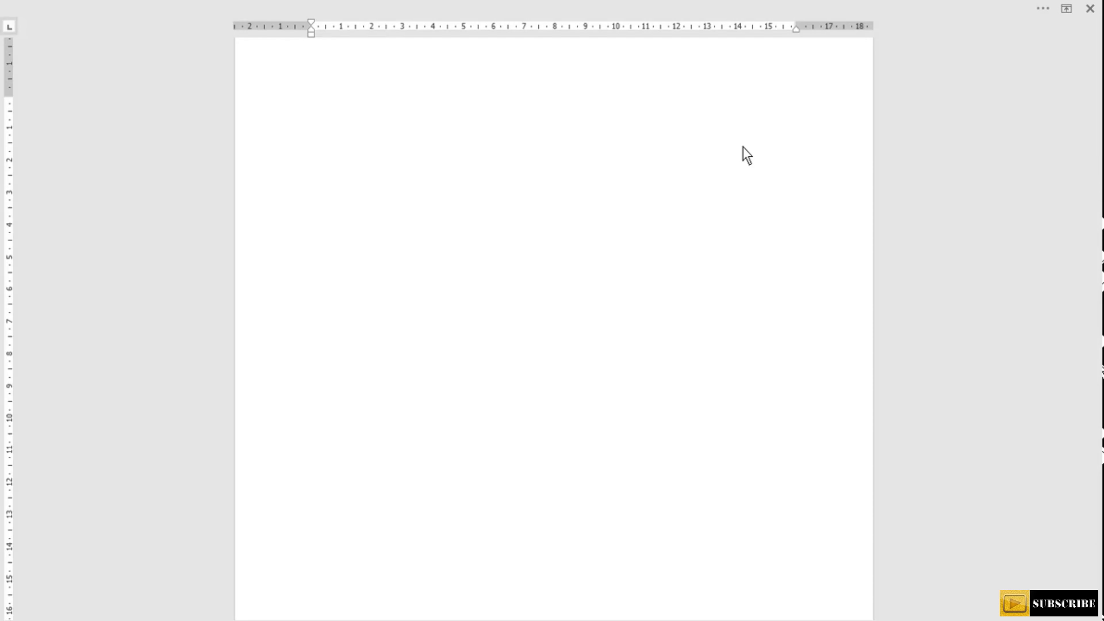
pyautogui.click(1064, 11)
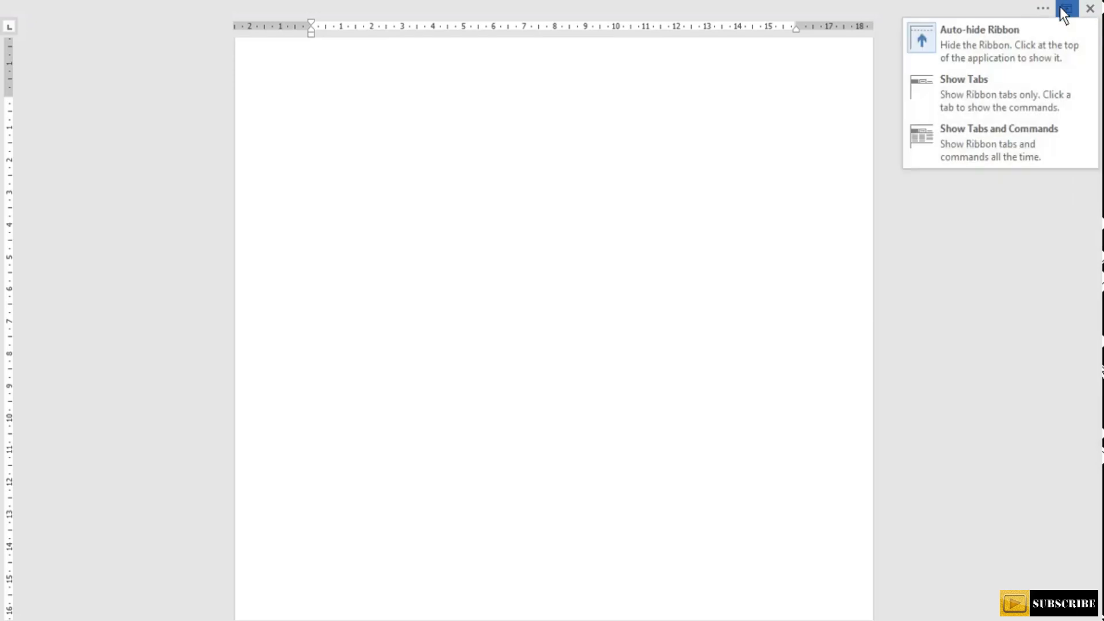
pyautogui.click(1032, 83)
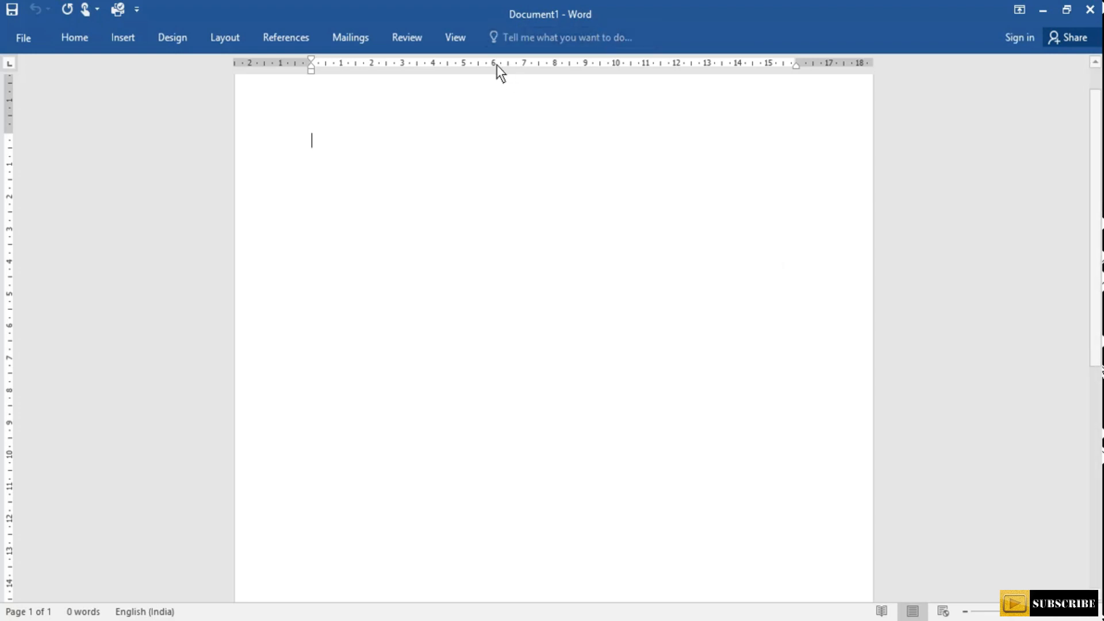
# Show the Mailings commands and set the ribbon display to Show Tabs and Commands.
pyautogui.click(335, 32)
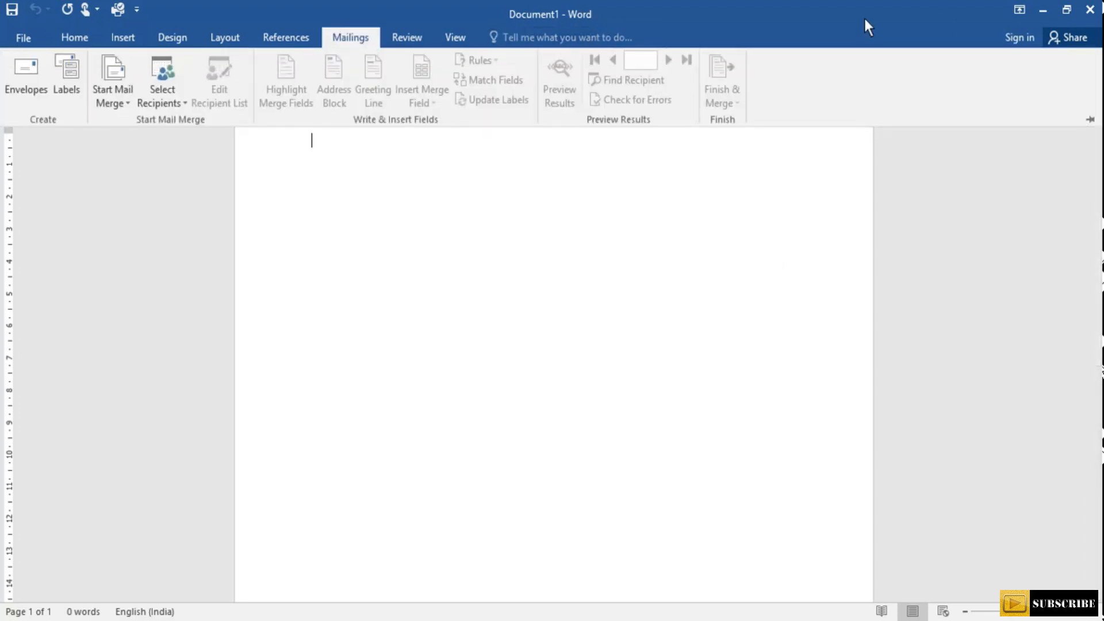
pyautogui.click(1013, 11)
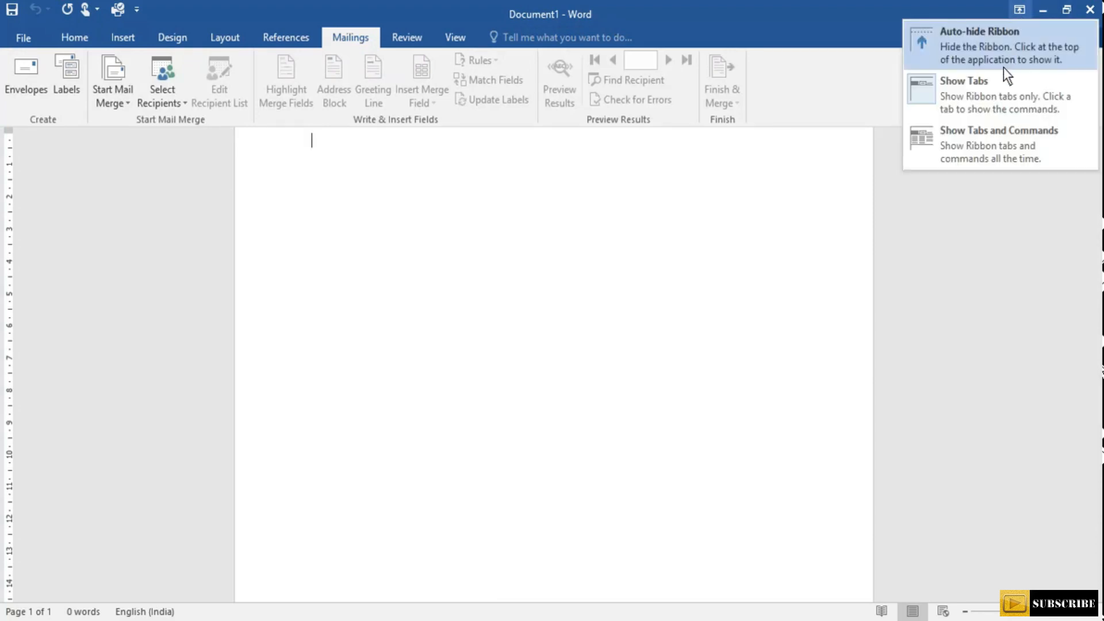
pyautogui.click(993, 136)
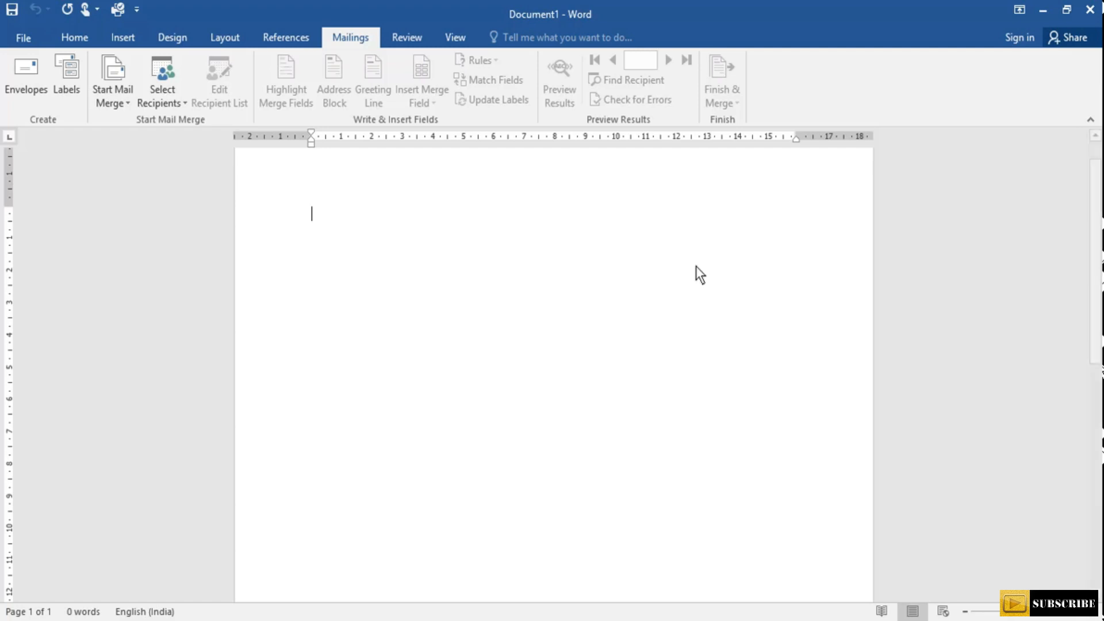
# Search the commands for "shape" and review which commands the Quick Access Toolbar can include.
pyautogui.click(587, 37)
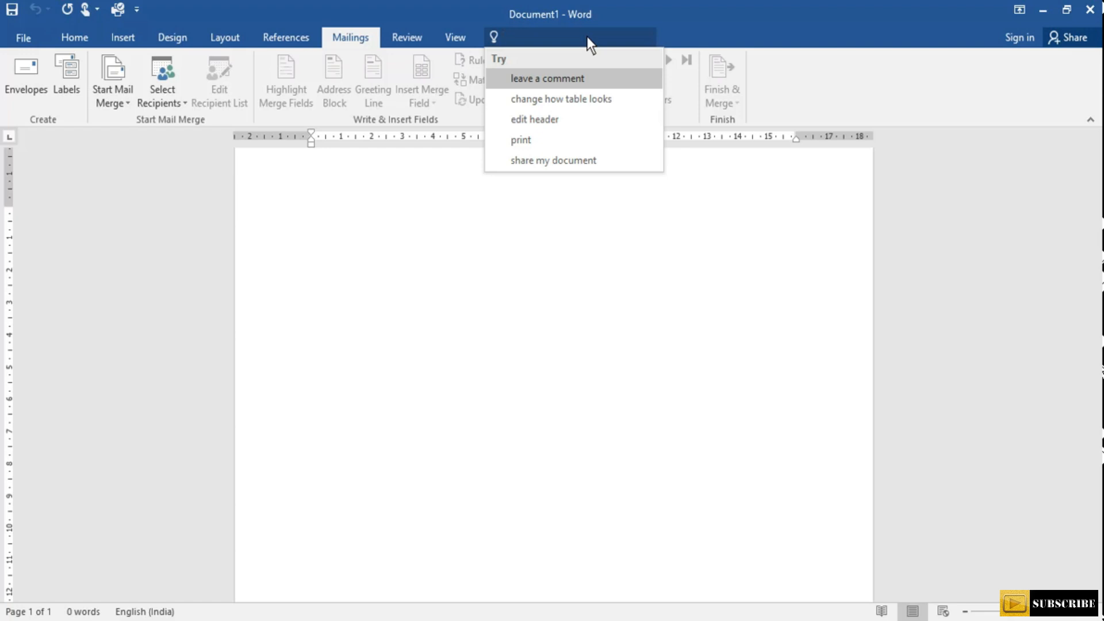
pyautogui.write('shape')
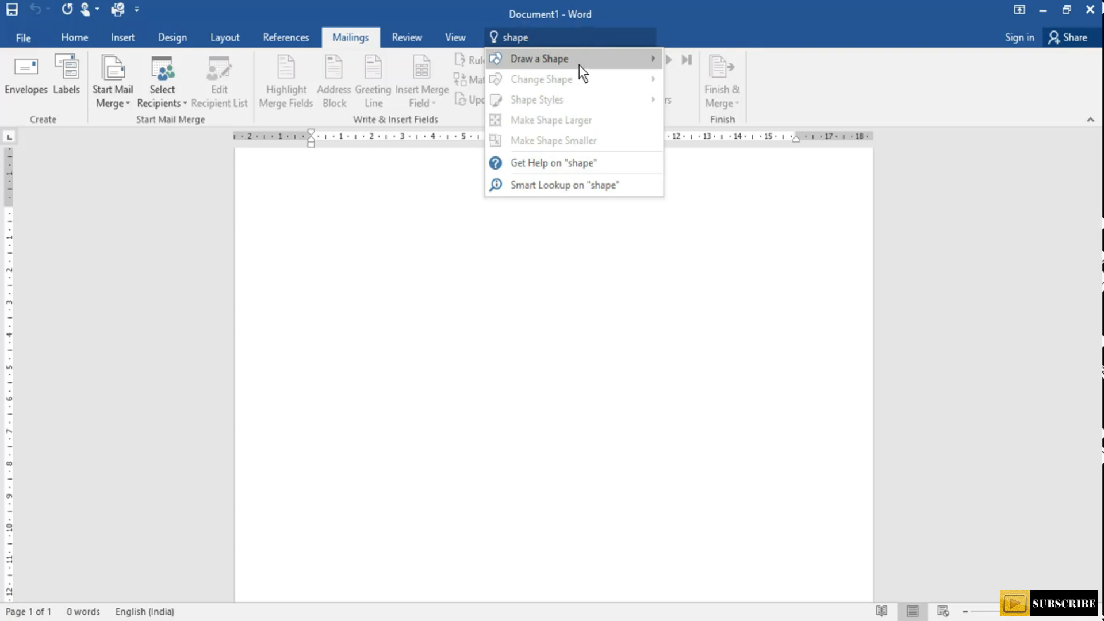
pyautogui.click(465, 244)
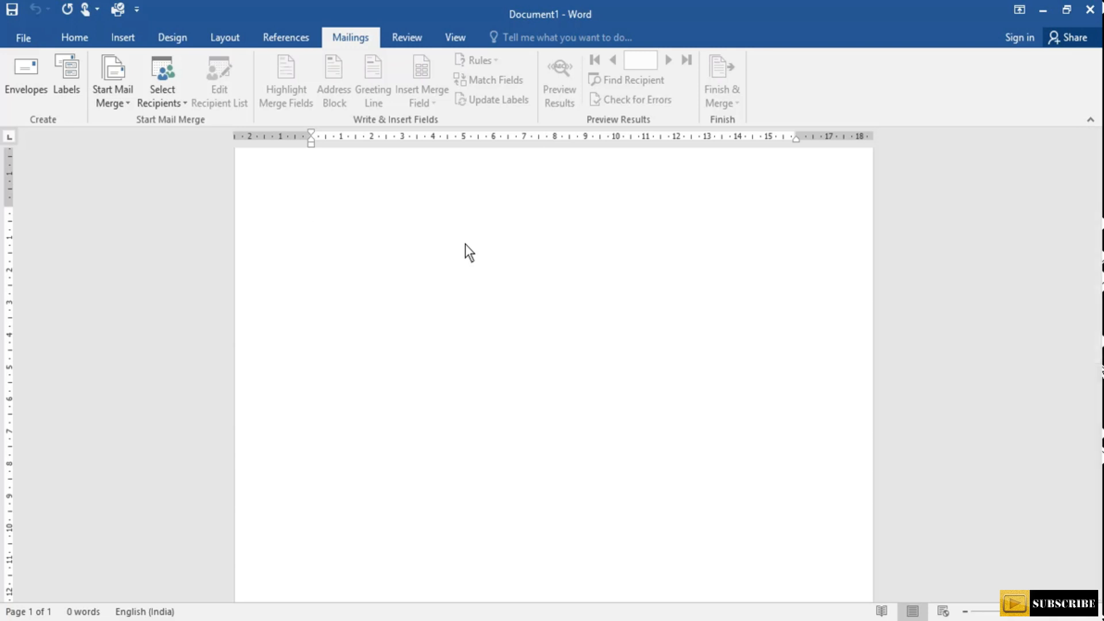
pyautogui.click(137, 9)
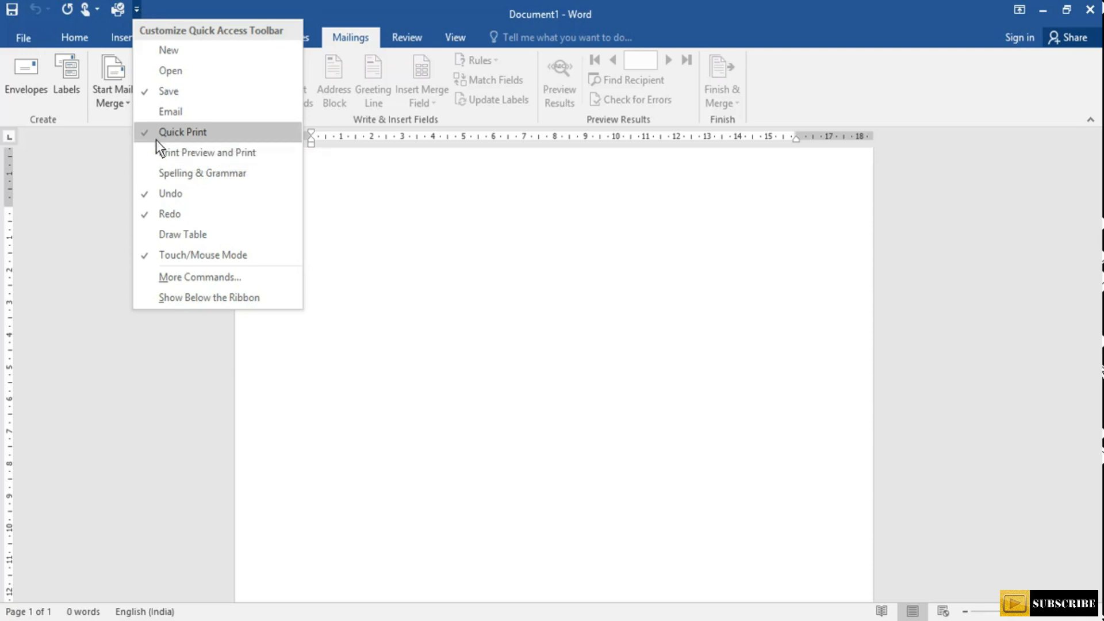
pyautogui.click(104, 190)
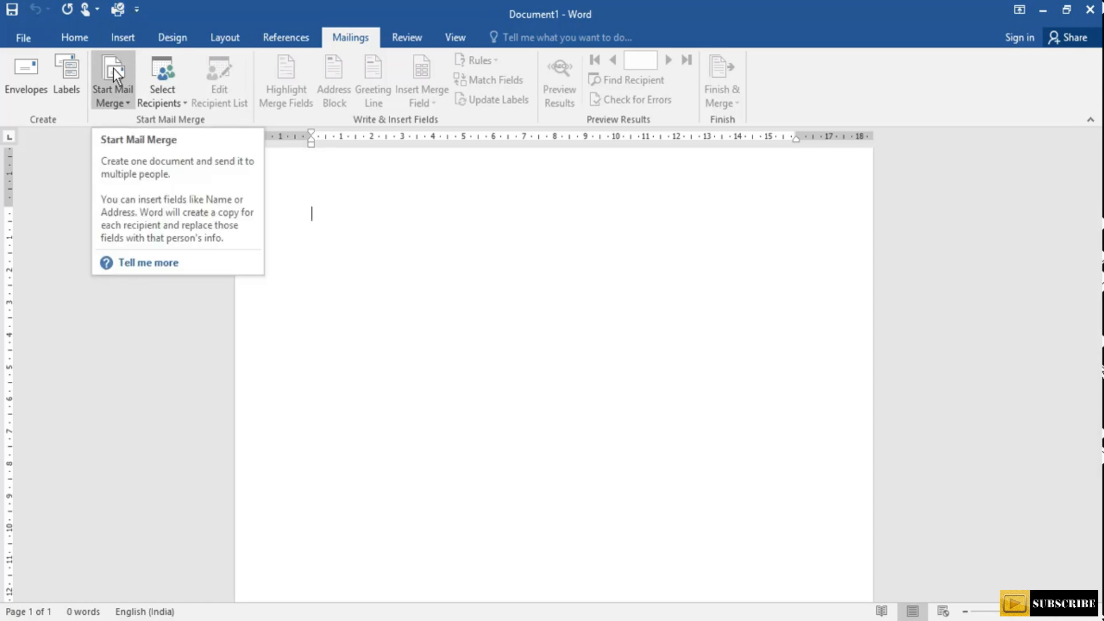
# Hide the rulers around the blank page and show them again.
pyautogui.click(462, 33)
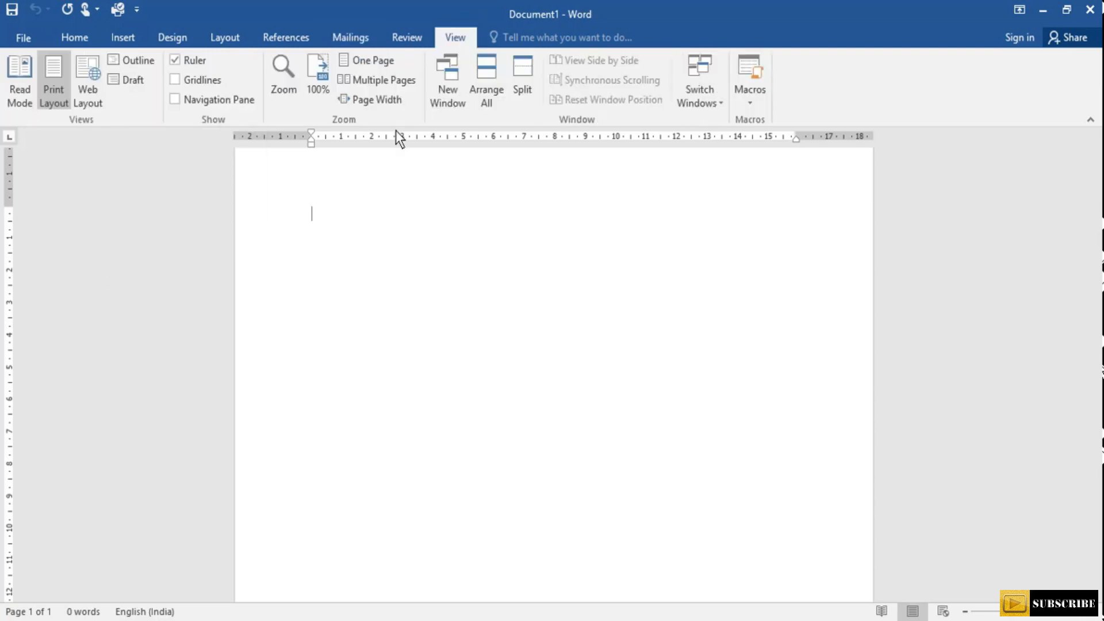
pyautogui.click(173, 63)
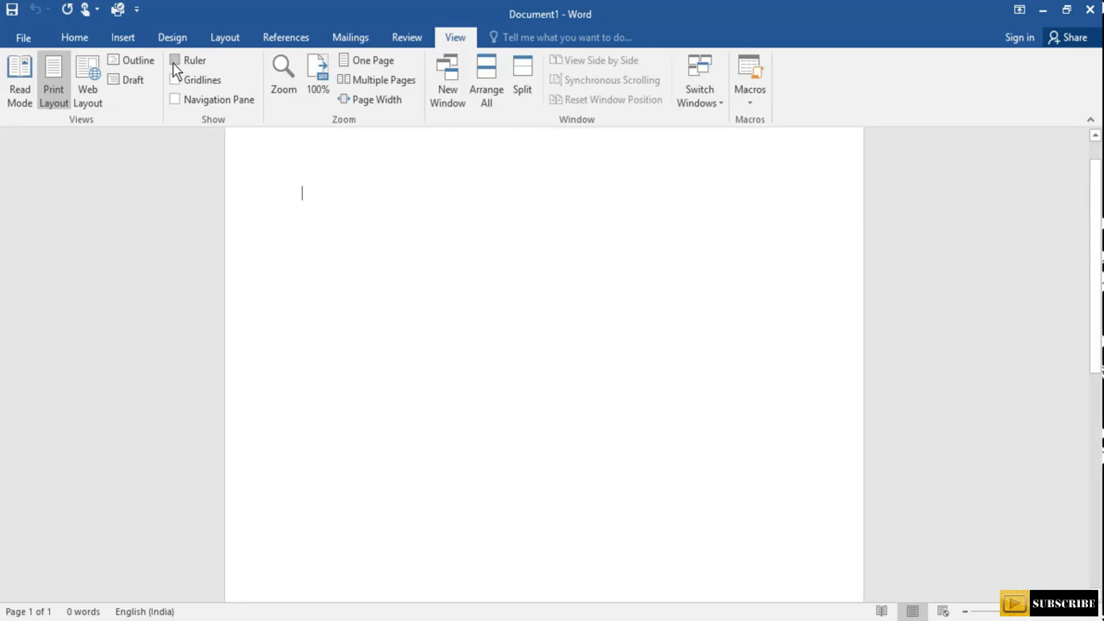
pyautogui.click(174, 62)
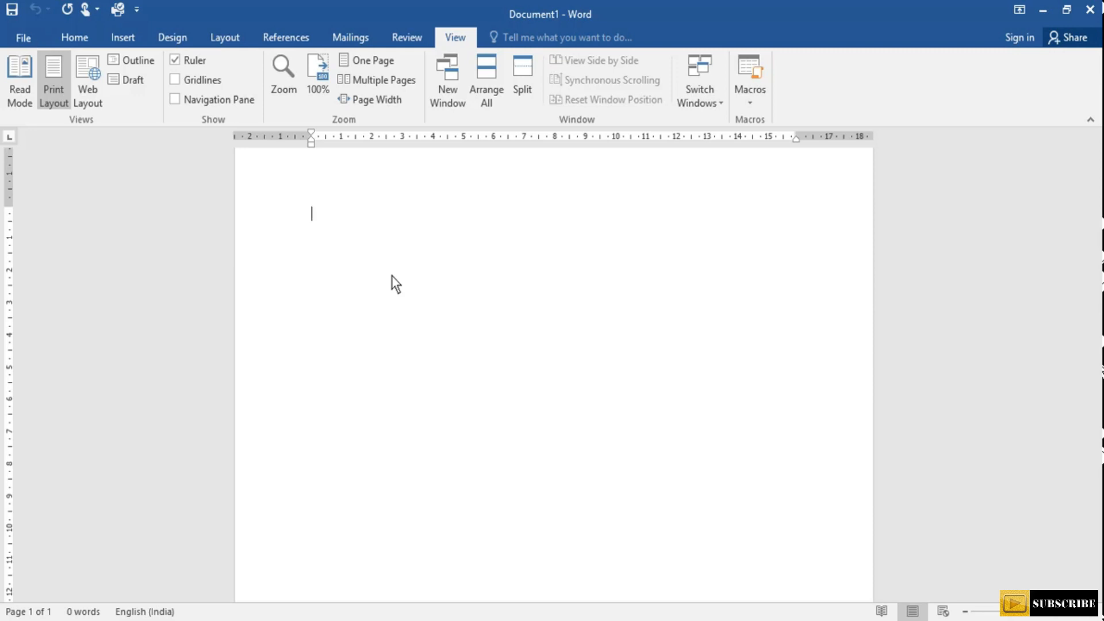
# Look at the file management options and recent documents, and return to the blank document.
pyautogui.click(15, 29)
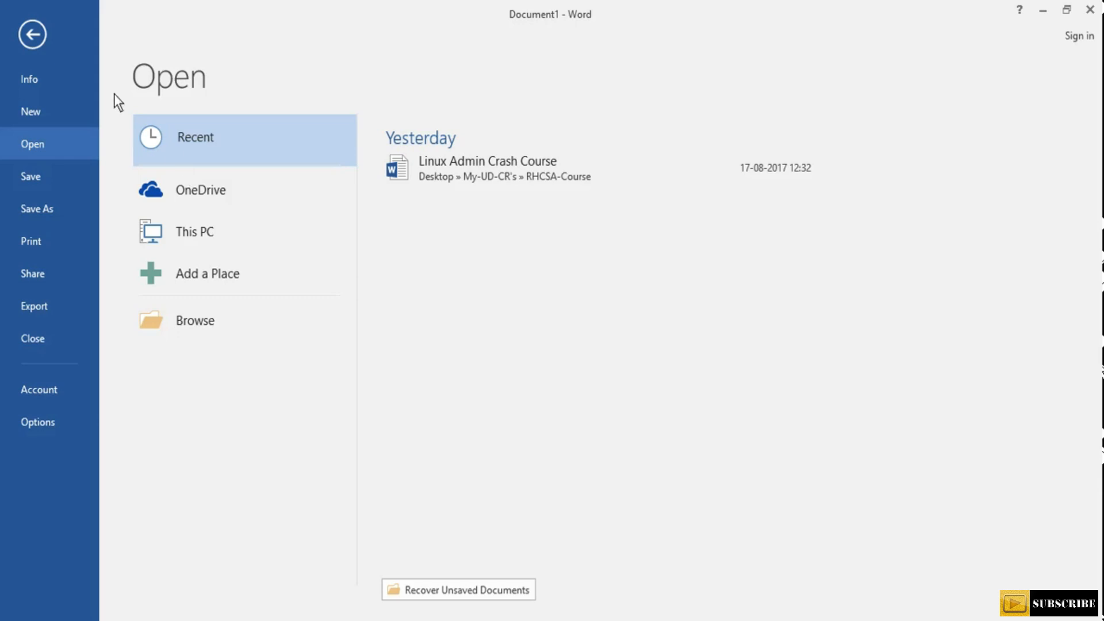
pyautogui.click(32, 32)
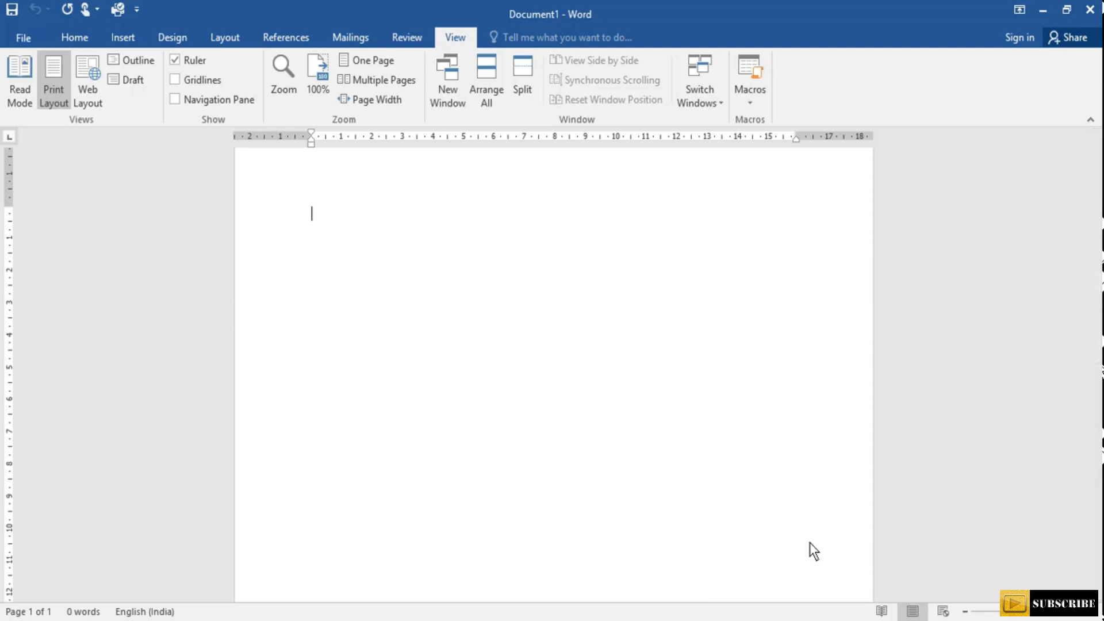
# Start a numbered list in the document with the item "Open word 2016 and create a blank doc".
pyautogui.write('1. open')
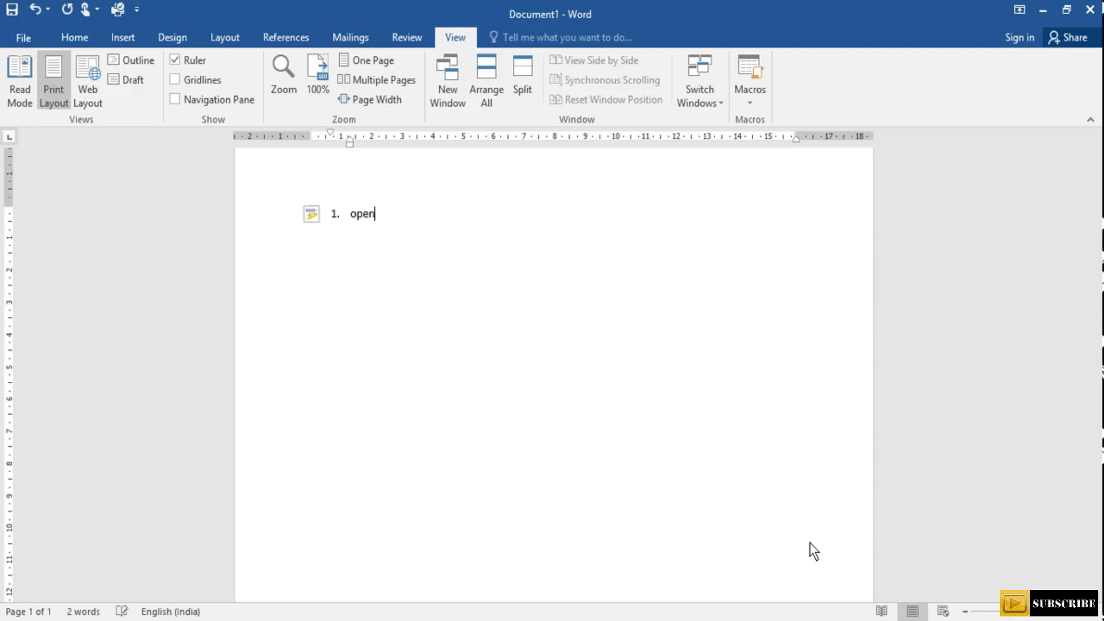
pyautogui.write(' word 2016 ')
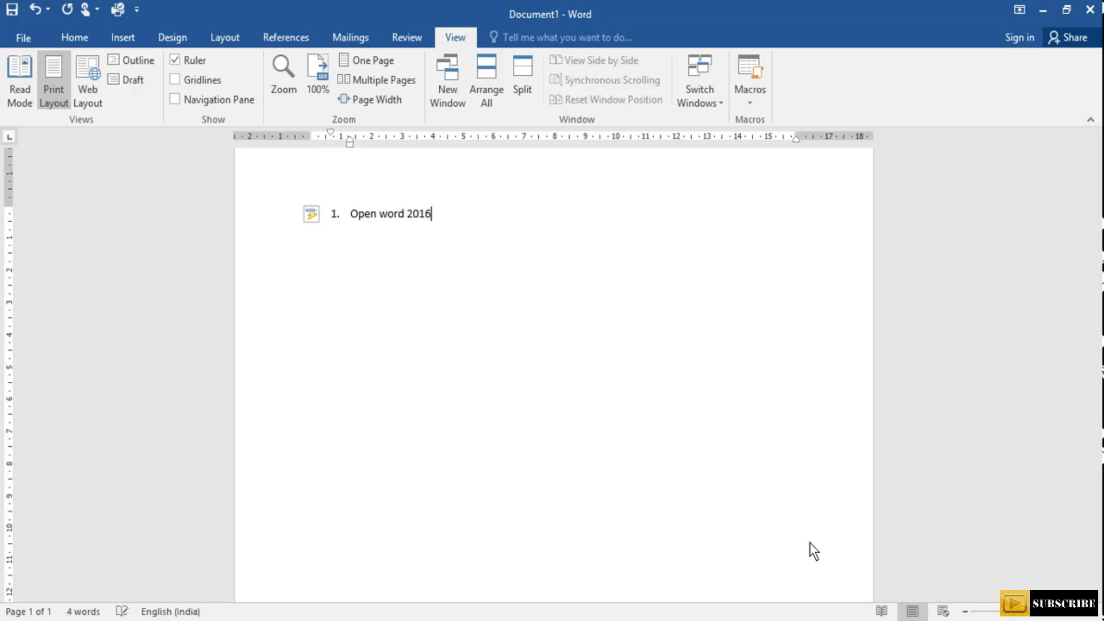
pyautogui.write('and create a blam')
pyautogui.press('BackSpace')
pyautogui.write('nk doc')
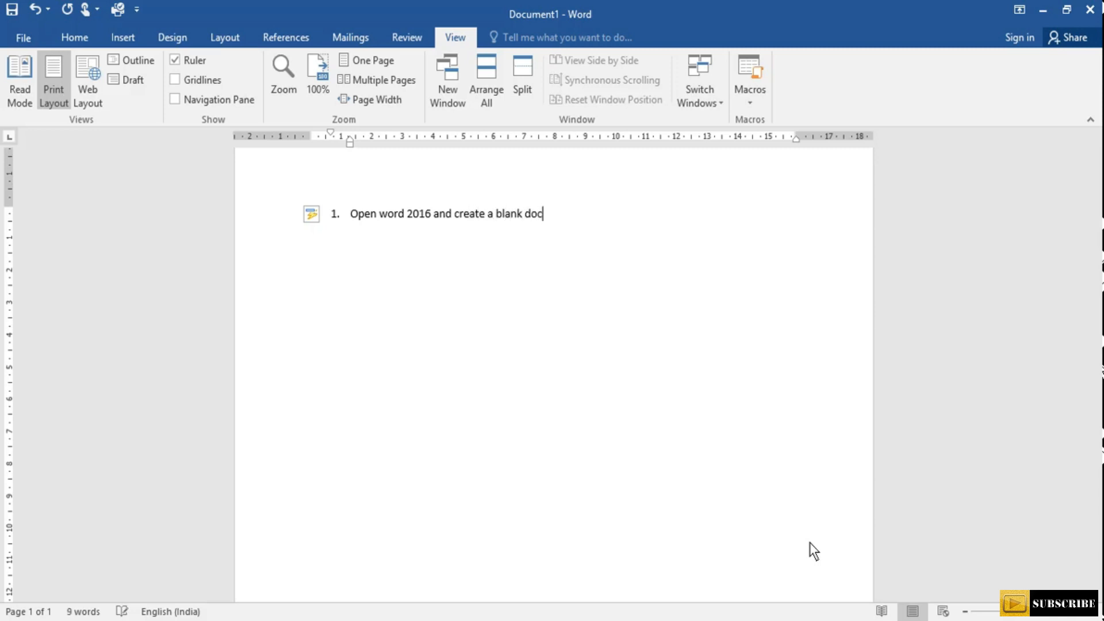
pyautogui.press('Return')
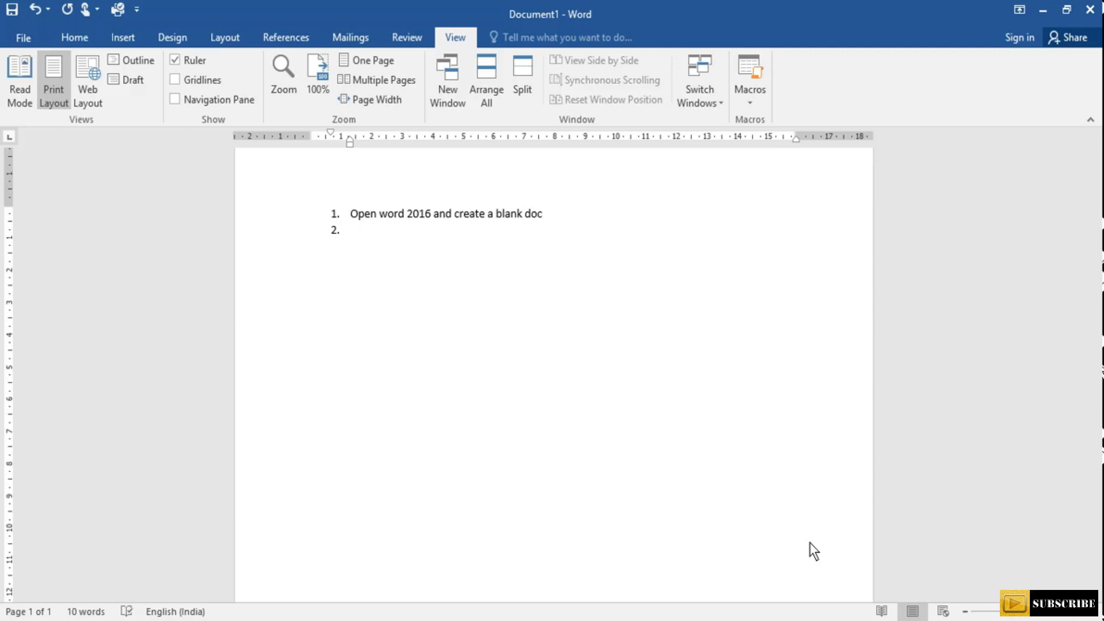
# Add "Change the ribbon display to show tabs" as the second item of the numbered list.
pyautogui.write('change the ribbon')
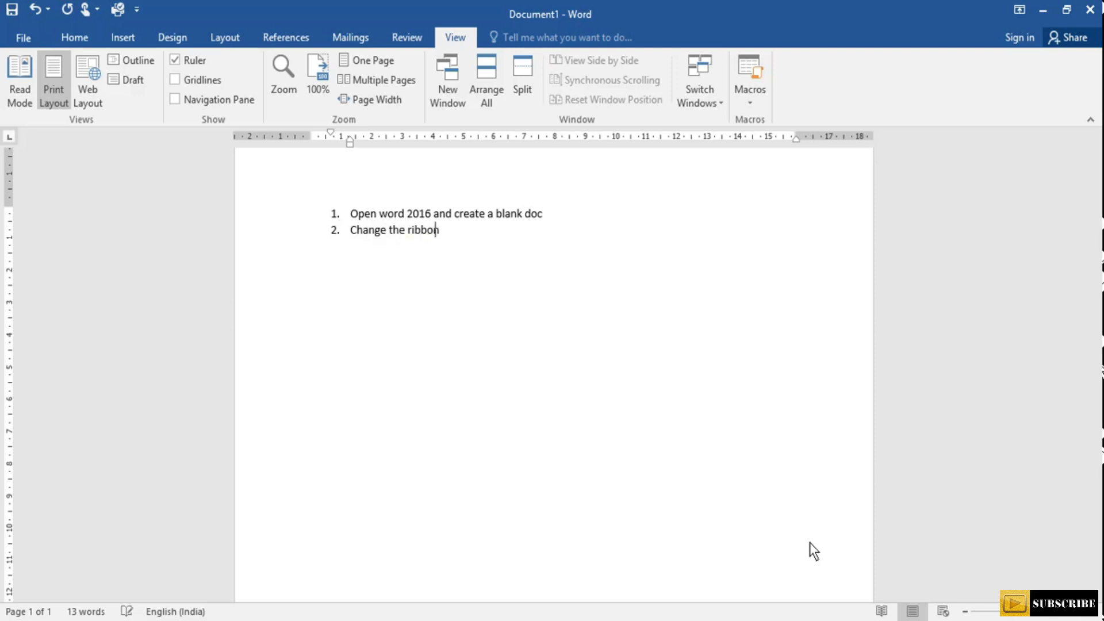
pyautogui.write(' cisplay to show tabs')
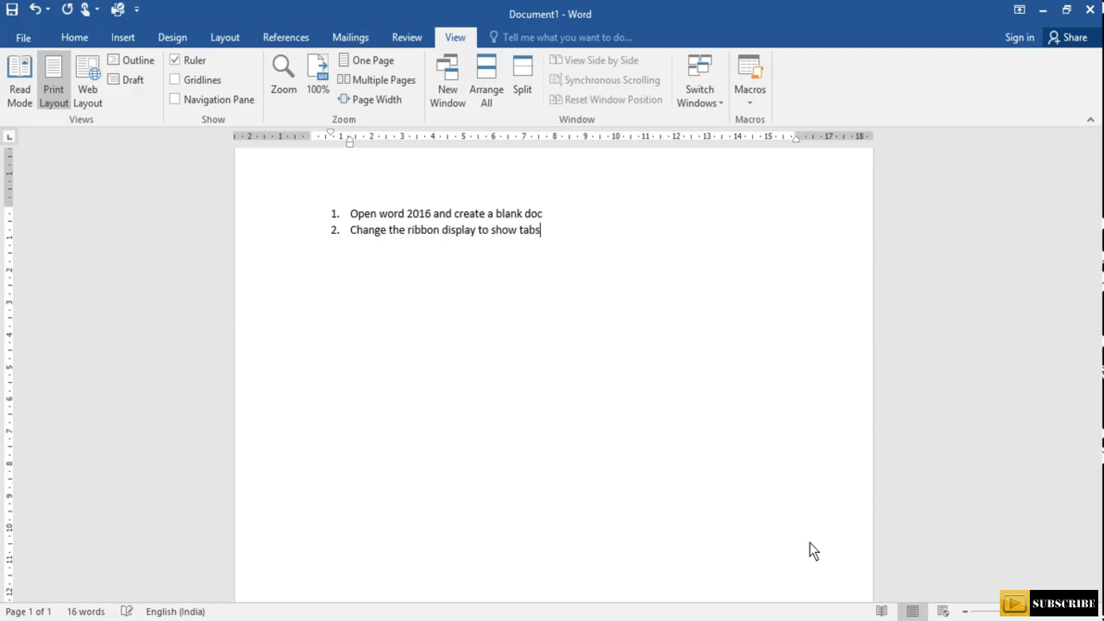
pyautogui.press('Return')
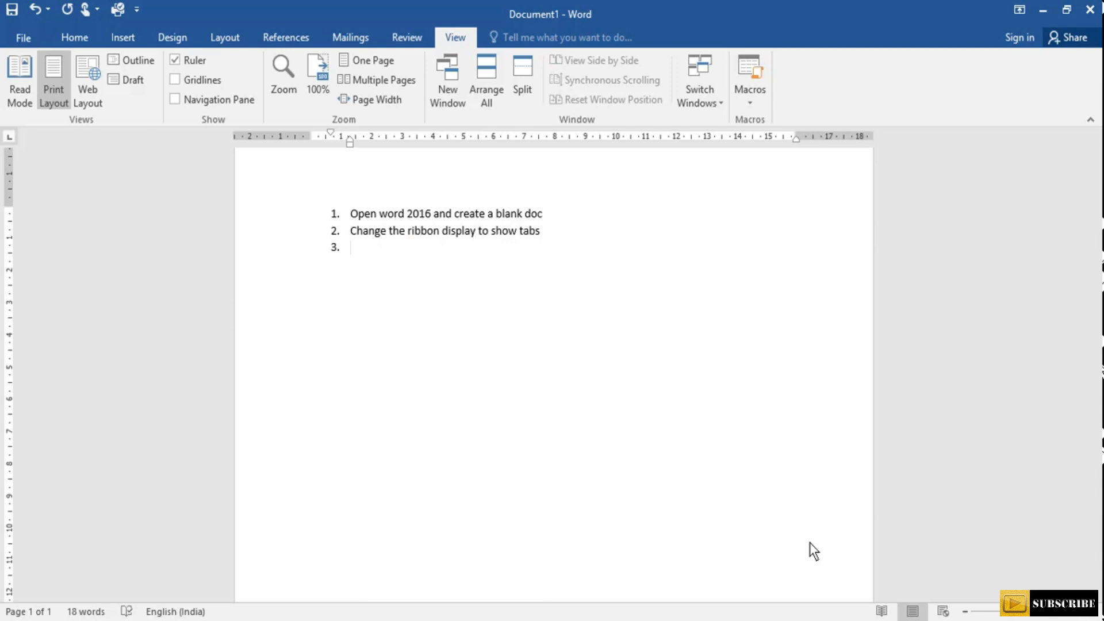
# Add "Using customize add new,quick print and spelling and grammar" as the third item of the numbered list.
pyautogui.write('Using customize ')
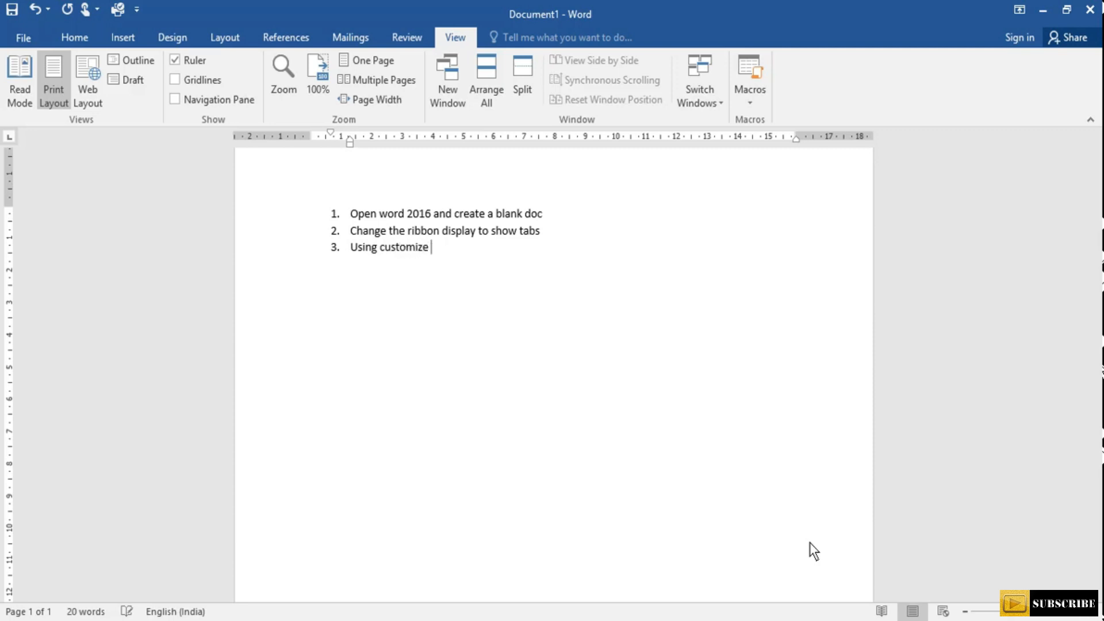
pyautogui.write('add new,quick print ')
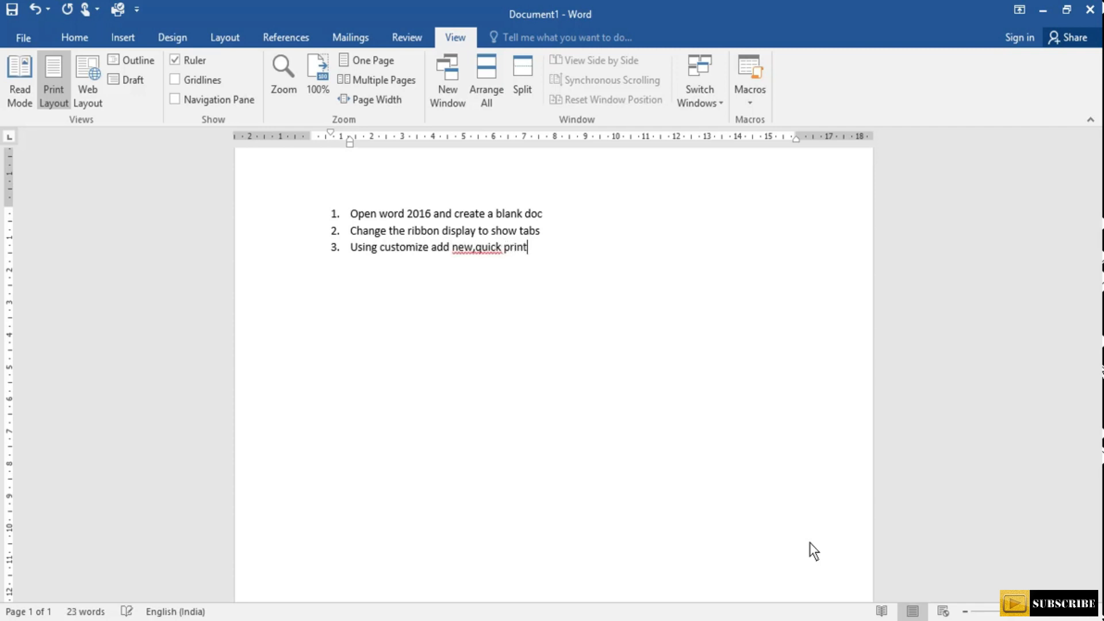
pyautogui.write('and spelling and ')
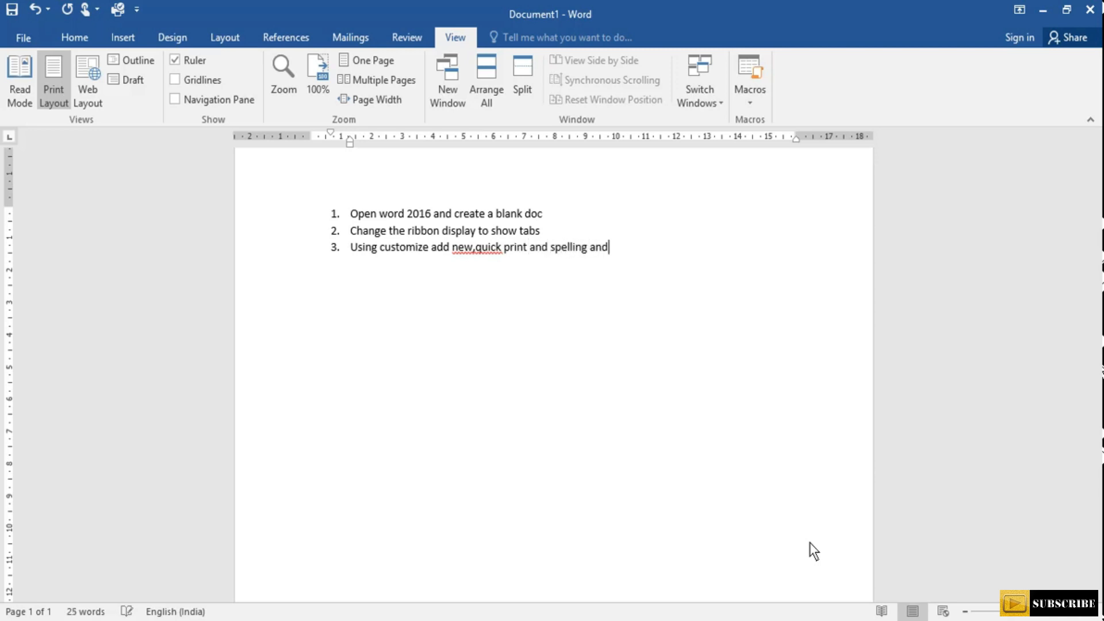
pyautogui.write('grammar')
pyautogui.press('Return')
# Add "In the tell me bar type shape" and "Choose a shape from the menu" as the fourth and fifth list items.
pyautogui.write('In the ')
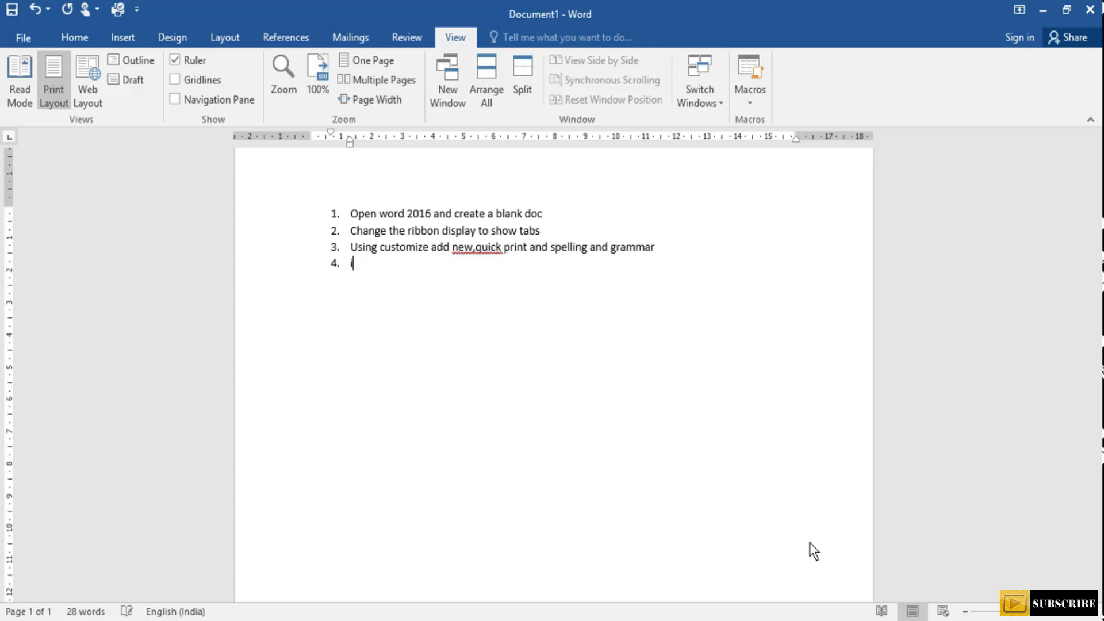
pyautogui.write('tell me bar type shape')
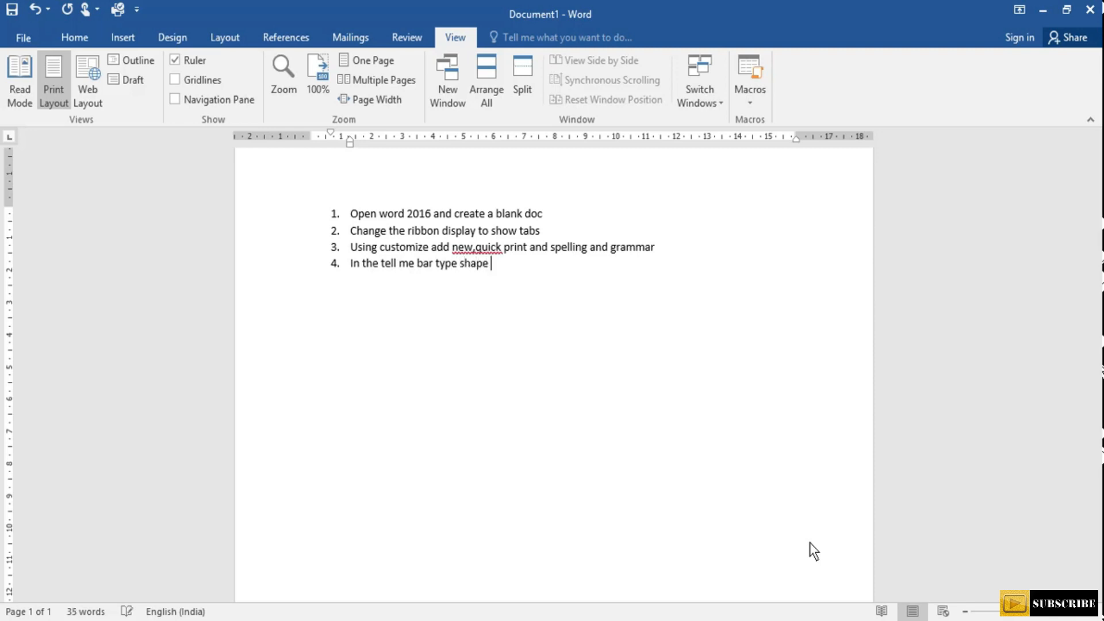
pyautogui.press('Return')
pyautogui.write('Choose a shape fro')
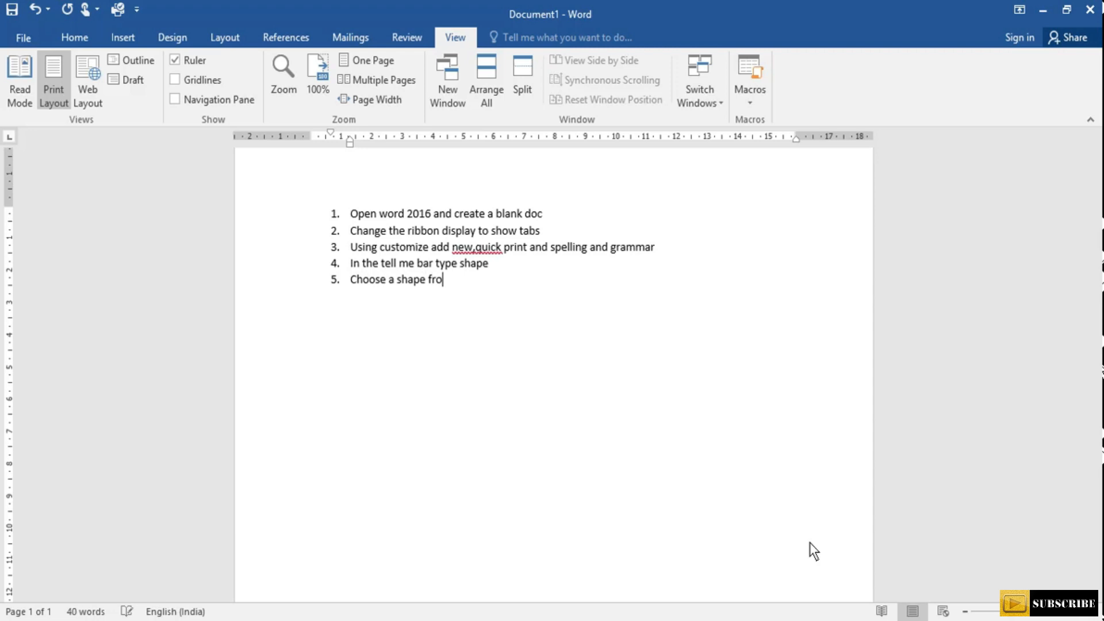
pyautogui.write('m the menu')
pyautogui.press('Return')
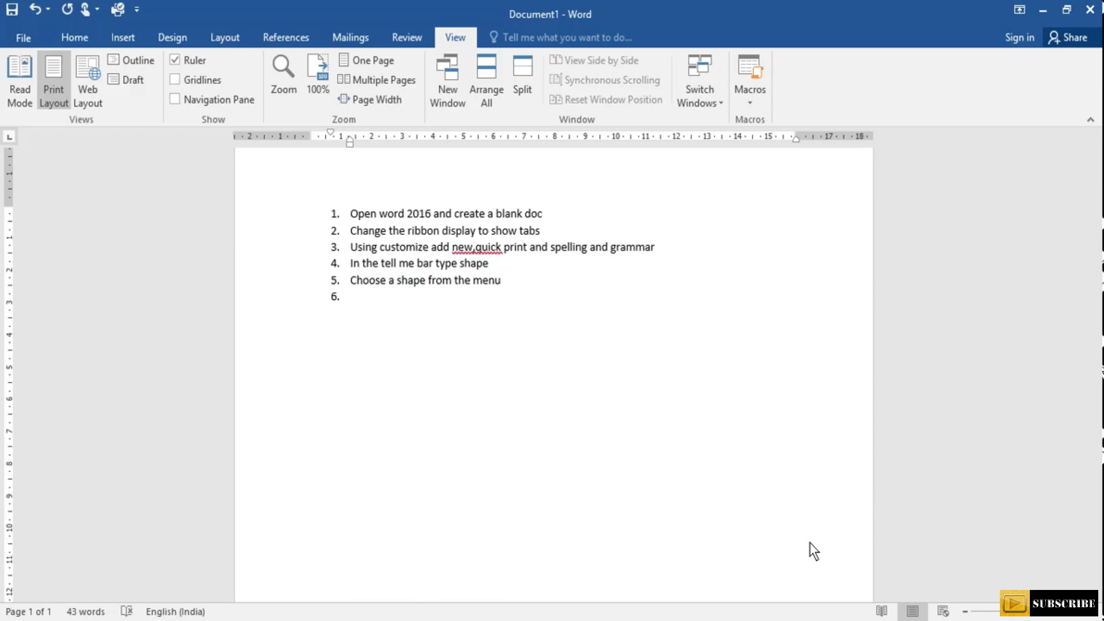
# Add "Show the ruler" and "Zoom the doc to 120%" as the sixth and seventh list items.
pyautogui.write('show the ruler')
pyautogui.press('Return')
pyautogui.write('z')
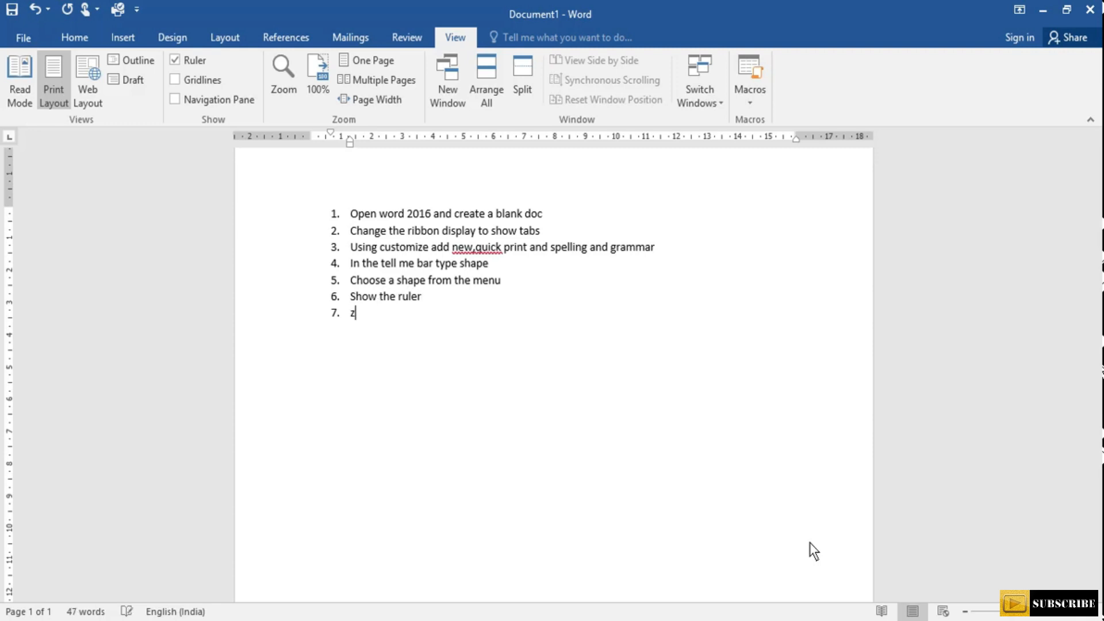
pyautogui.write('oom the doc to 12')
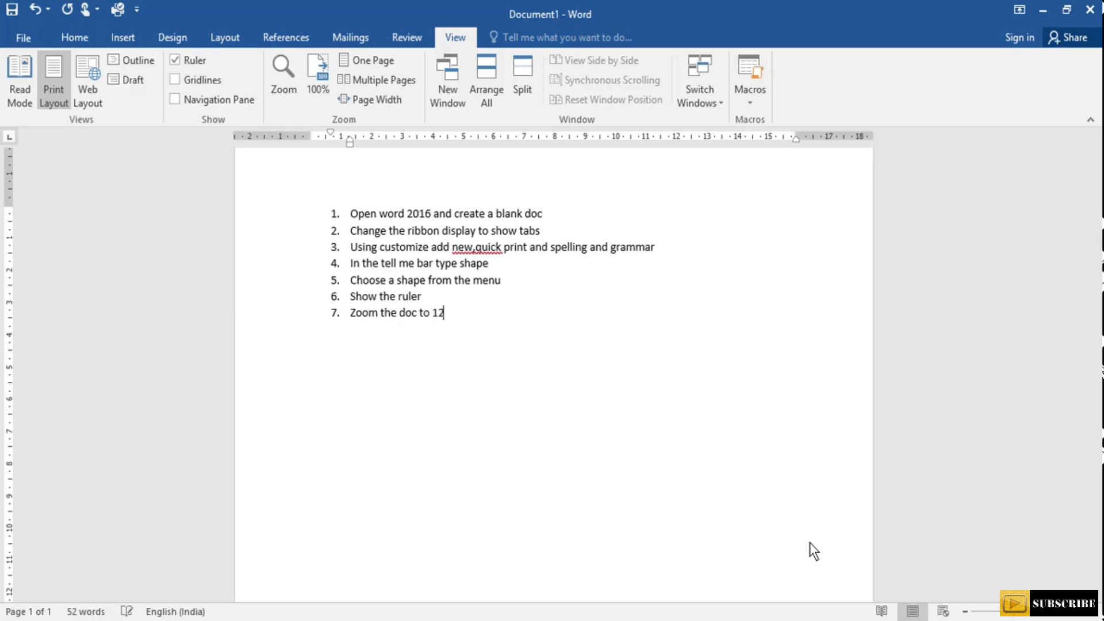
pyautogui.write('0%')
pyautogui.press('Return')
# Add "Change the document view to web layout" as the eighth item of the numbered list.
pyautogui.write('change the d')
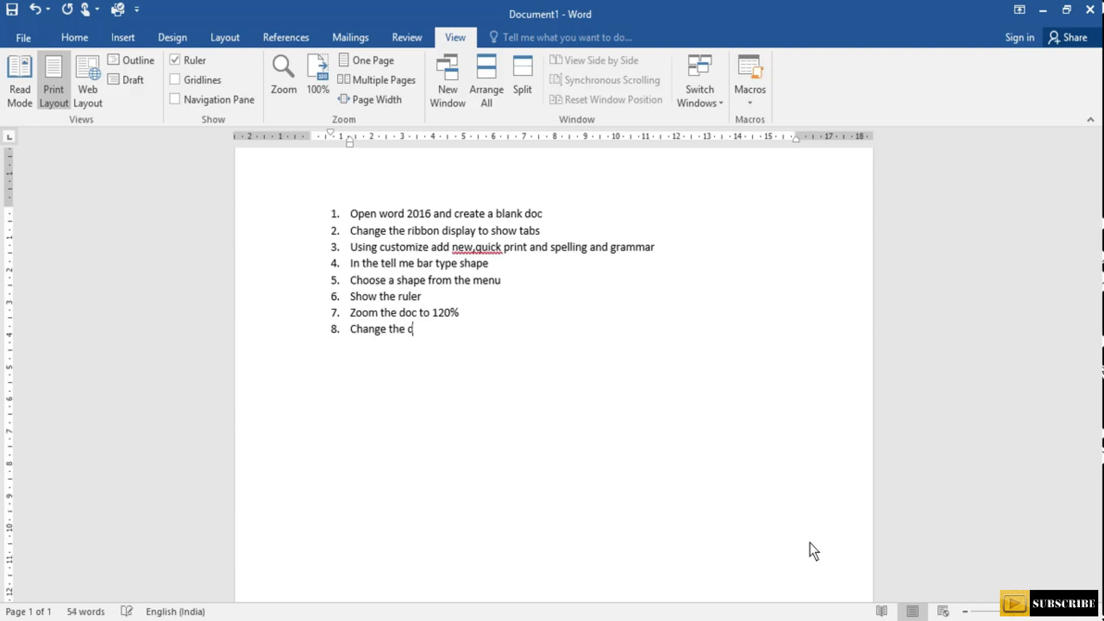
pyautogui.write('ocument view to web ')
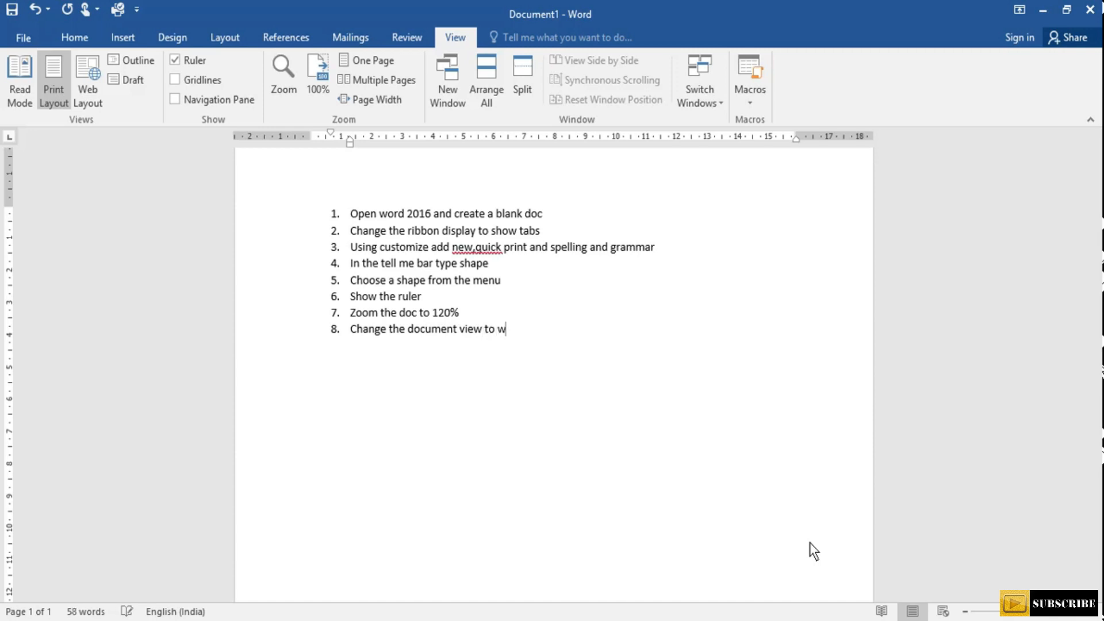
pyautogui.write('layout')
pyautogui.click(968, 523)
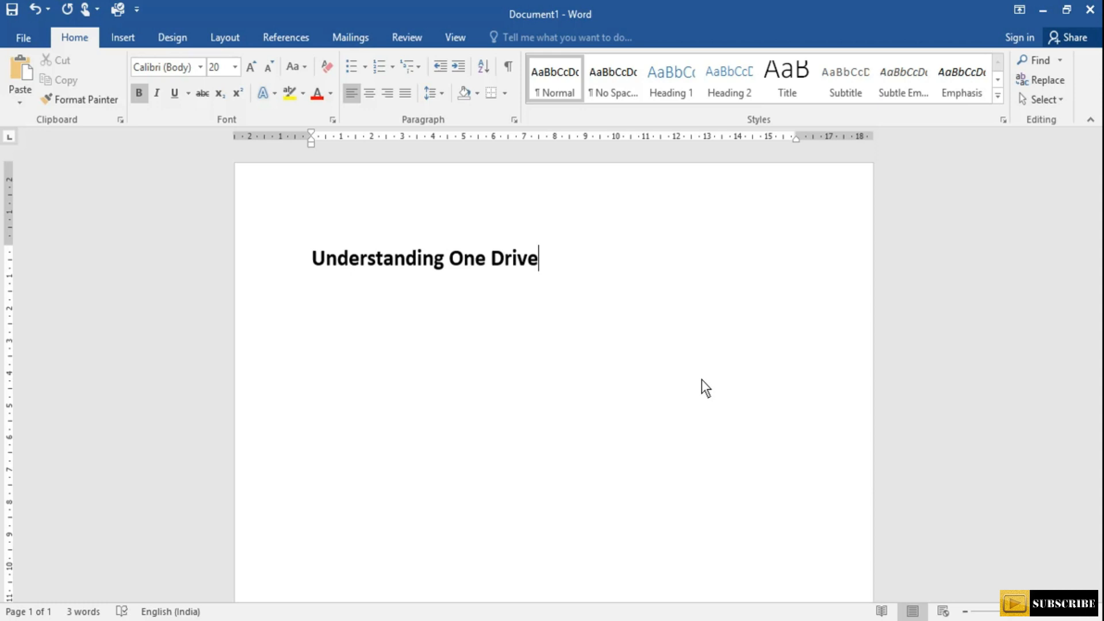
# Look at the account sign-in dialog and close it without signing in.
pyautogui.click(1020, 37)
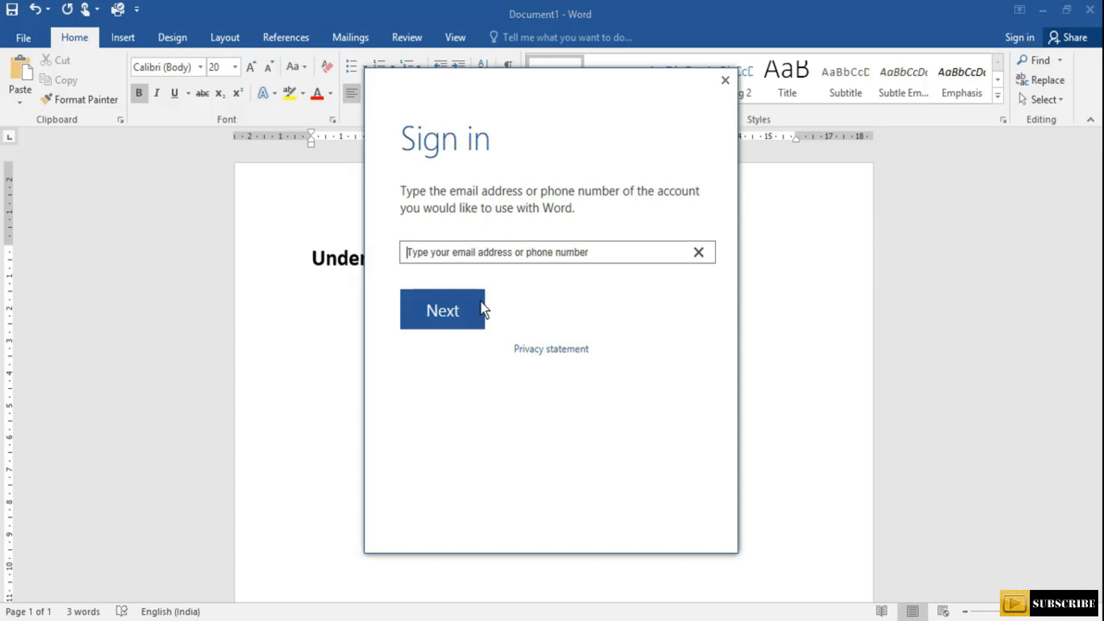
pyautogui.click(723, 80)
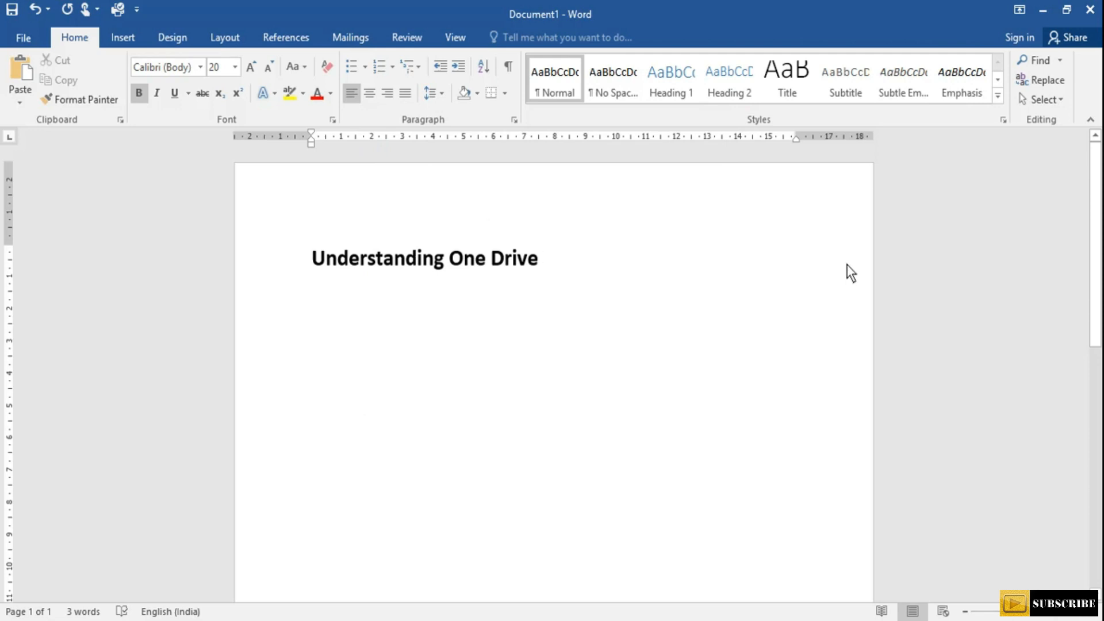
# Start a numbered list under the heading "Understanding One Drive" with the item "Access your files anywhere".
pyautogui.press('Return')
pyautogui.write('1. Access your ')
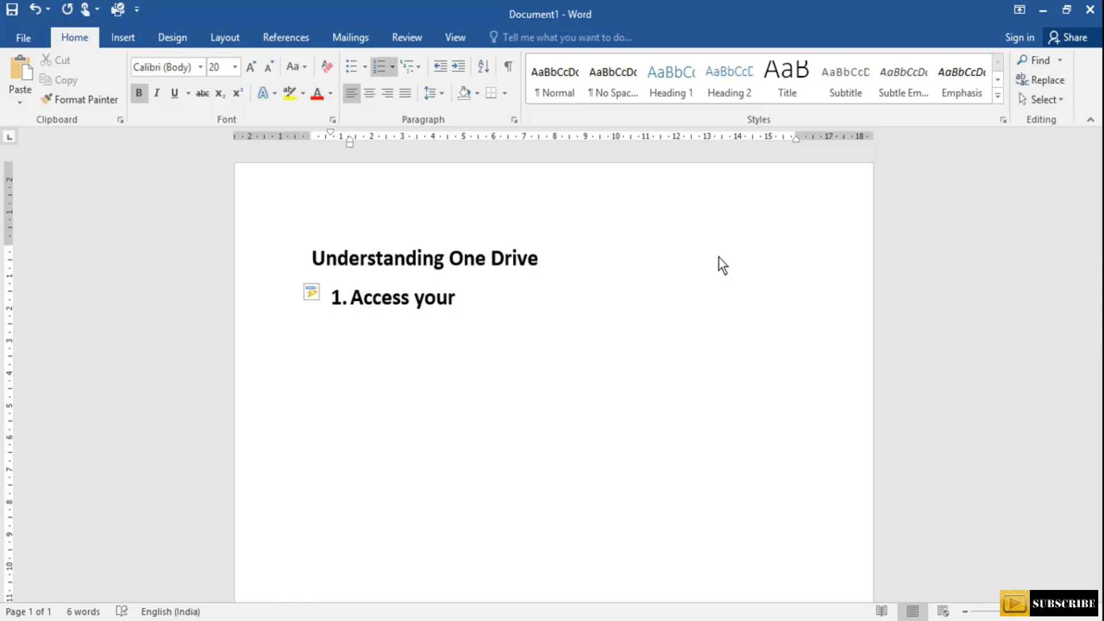
pyautogui.write('files anywhere')
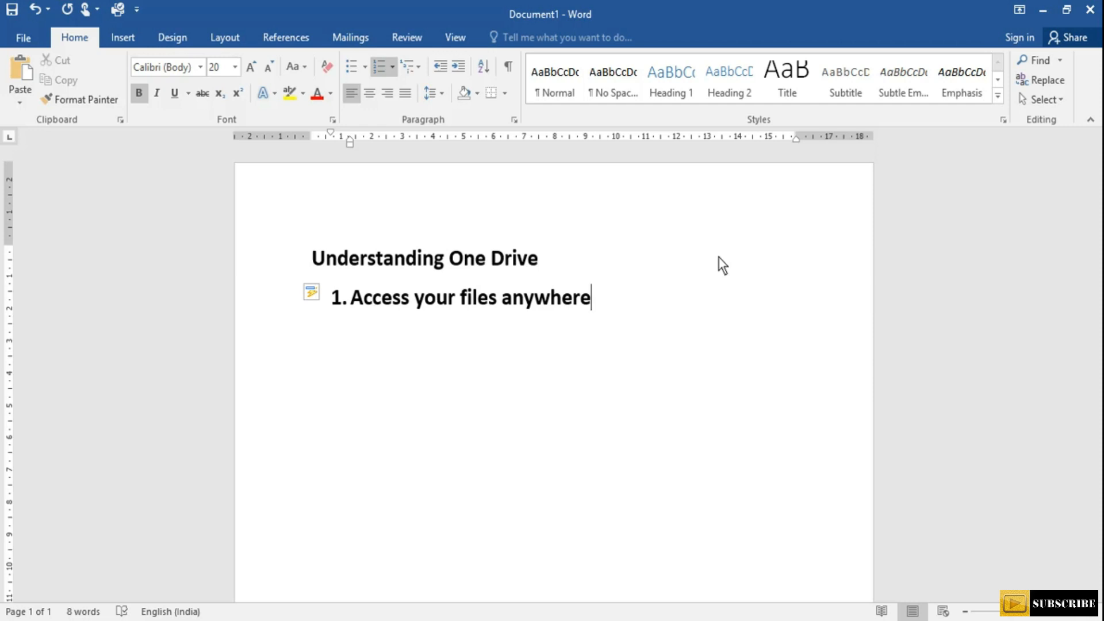
# Add "Back up files" and "Share files" as the second and third items of the OneDrive list.
pyautogui.press('Return')
pyautogui.write('2.')
pyautogui.press('BackSpace')
pyautogui.press('BackSpace')
pyautogui.write('BAck')
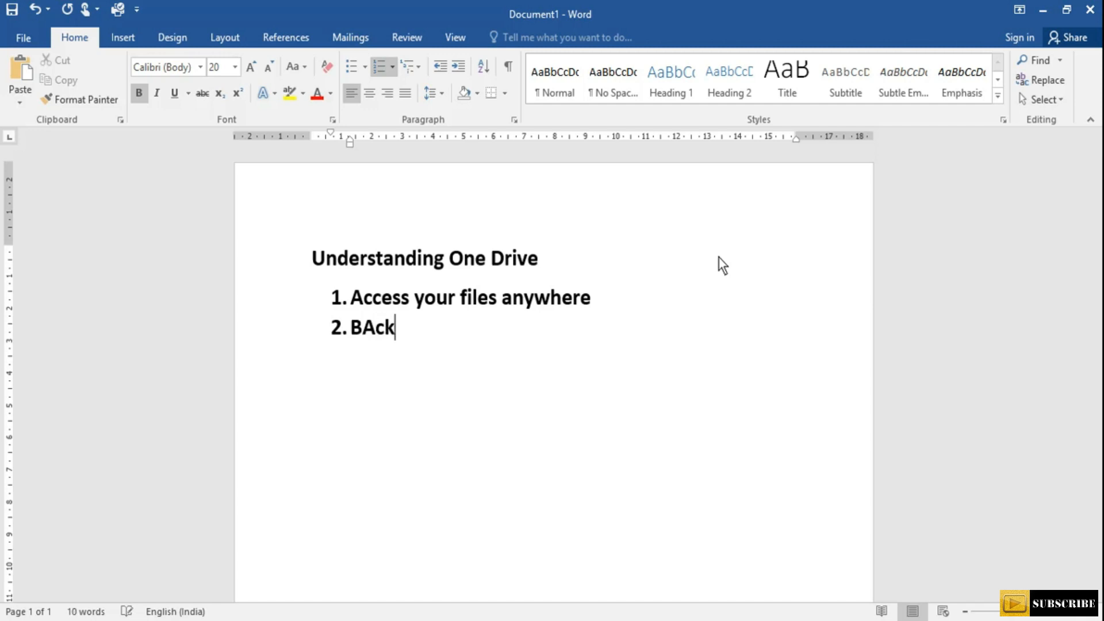
pyautogui.write(' up files')
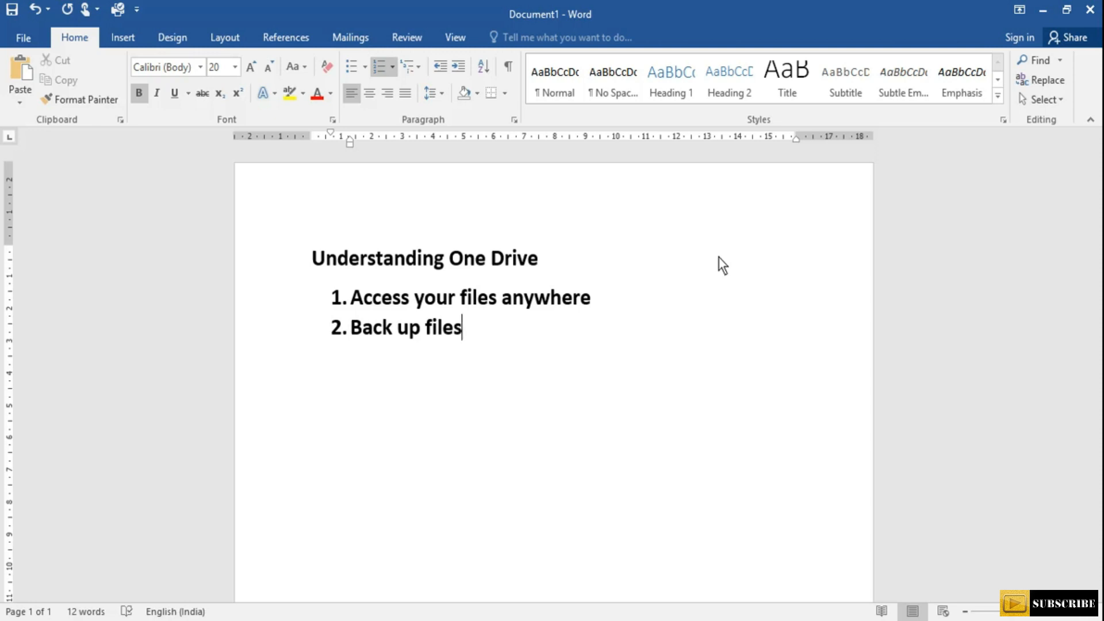
pyautogui.press('Return')
pyautogui.write('share files')
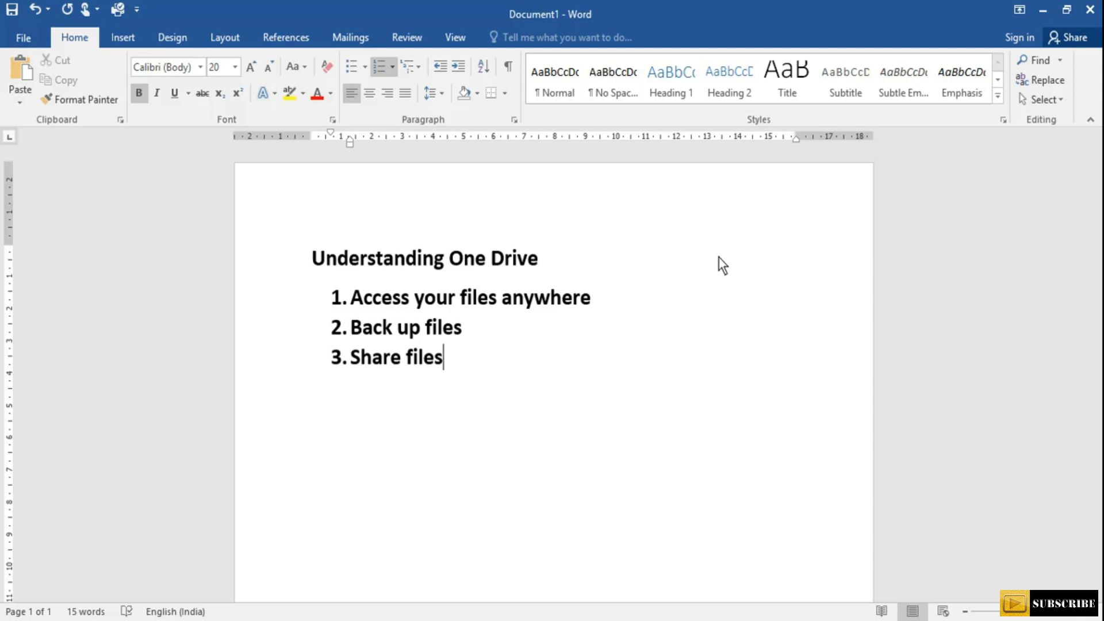
# Look at the locations offered for saving the document, including OneDrive, and return to the document without saving.
pyautogui.click(35, 33)
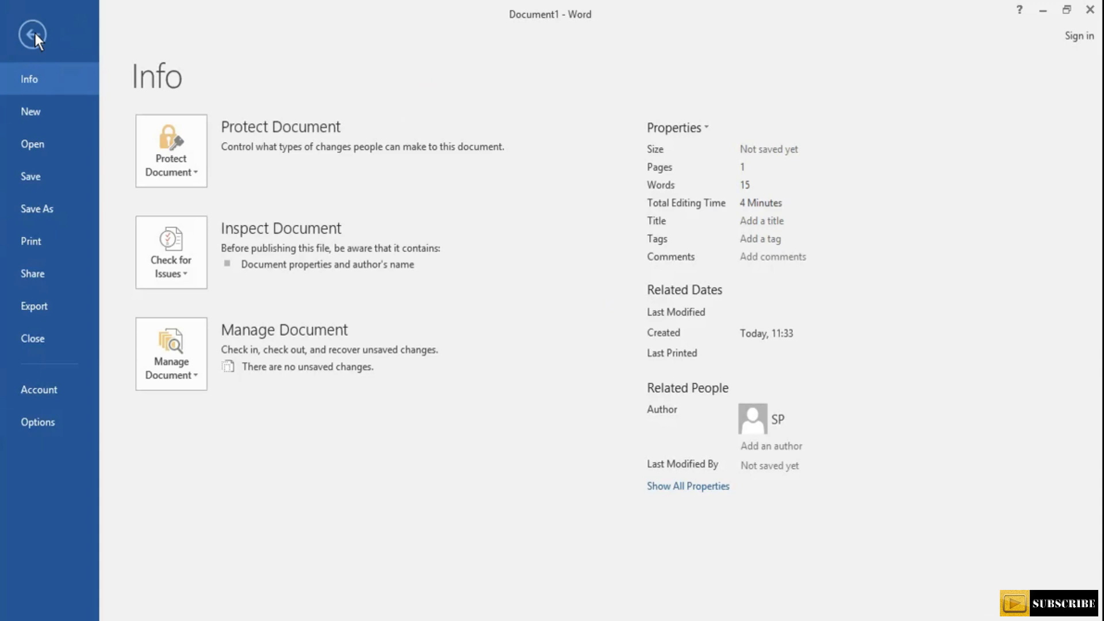
pyautogui.click(53, 180)
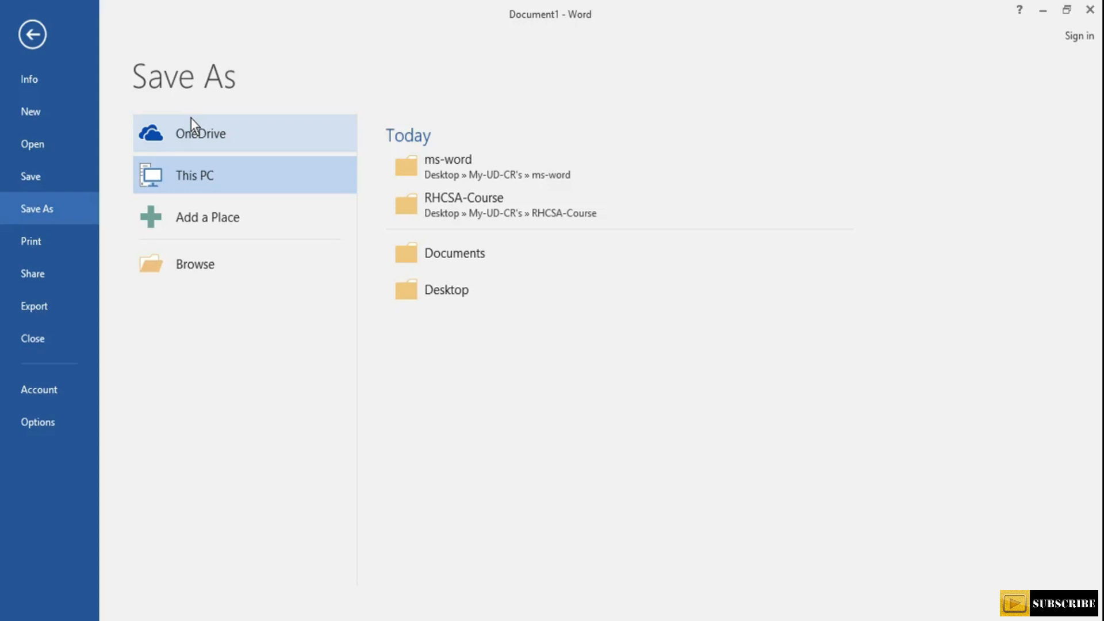
pyautogui.click(36, 34)
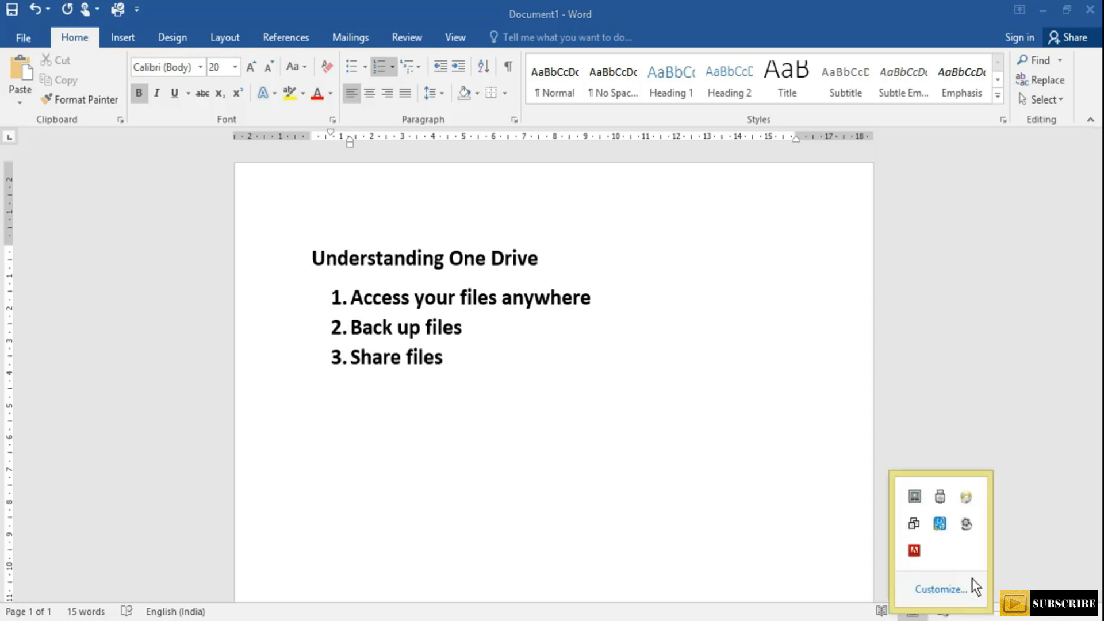
pyautogui.click(970, 529)
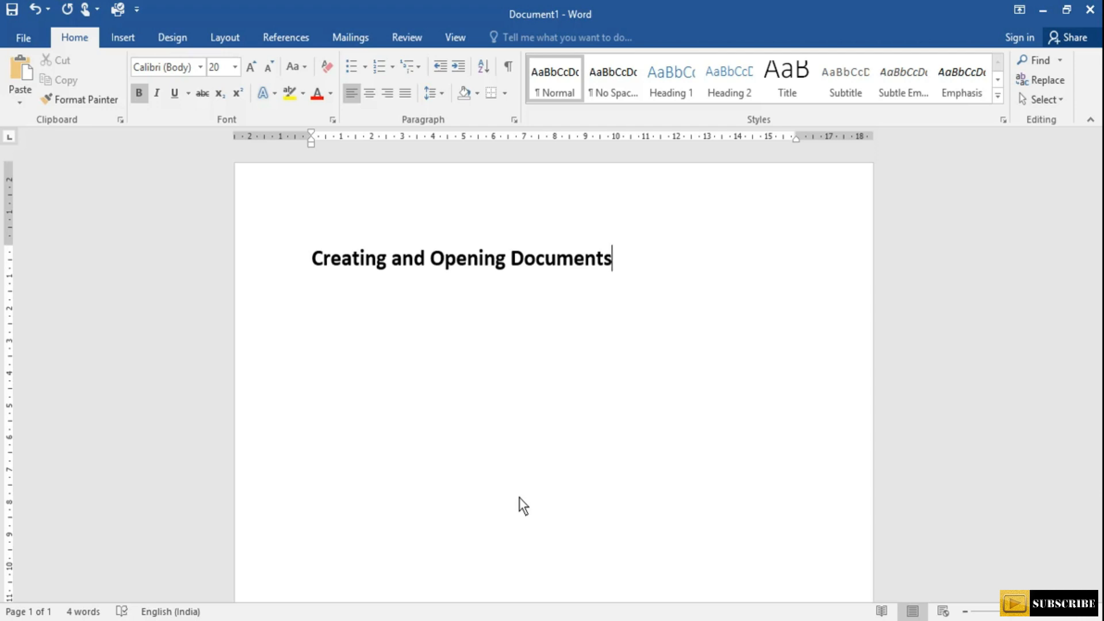
# Create a new blank document from the "Creating and Opening Documents" document.
pyautogui.click(8, 43)
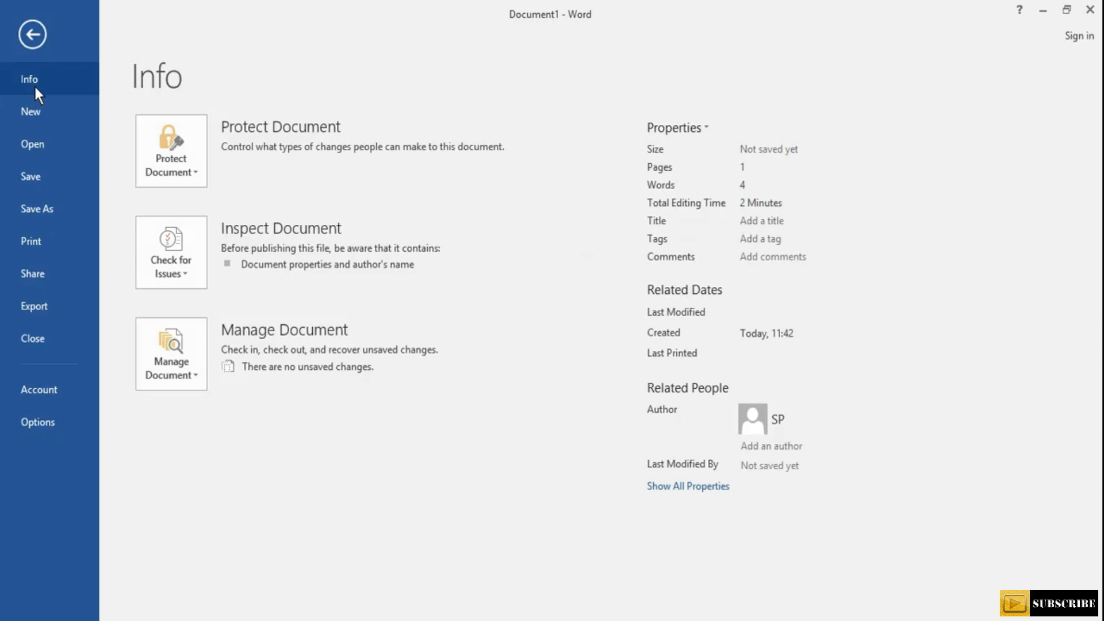
pyautogui.click(40, 110)
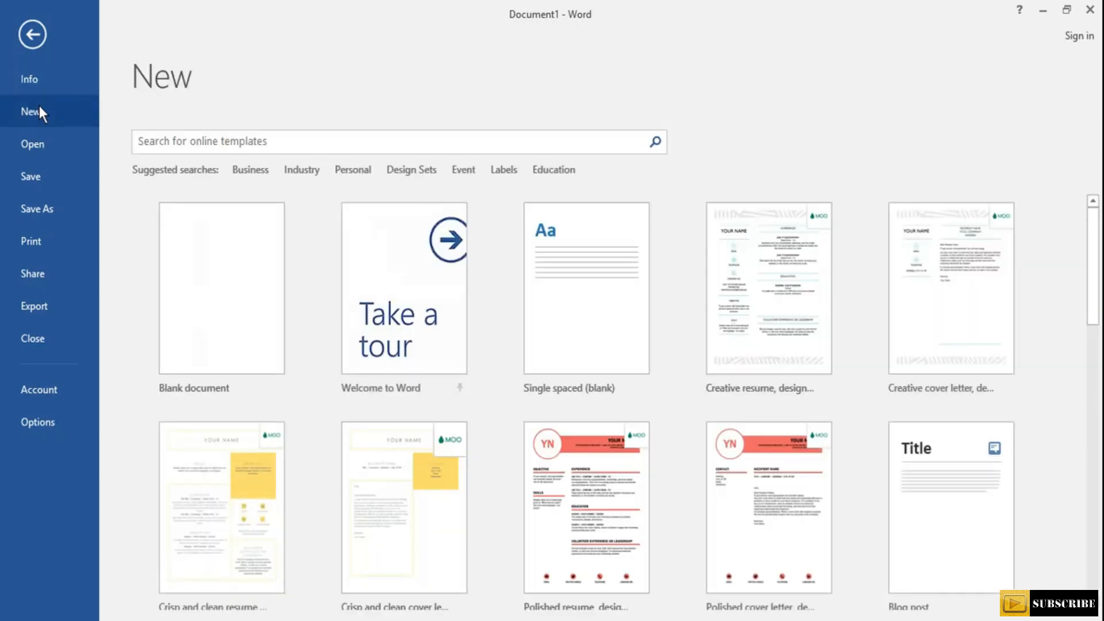
pyautogui.click(229, 295)
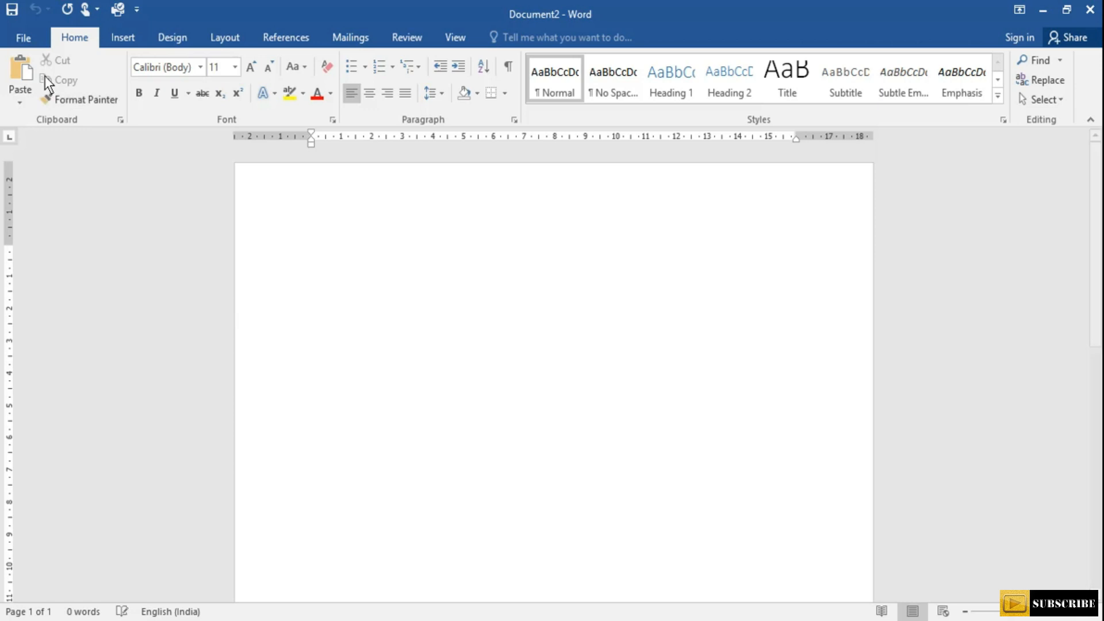
# Create a new document from the Blog post template and postpone registering a blog account.
pyautogui.click(27, 38)
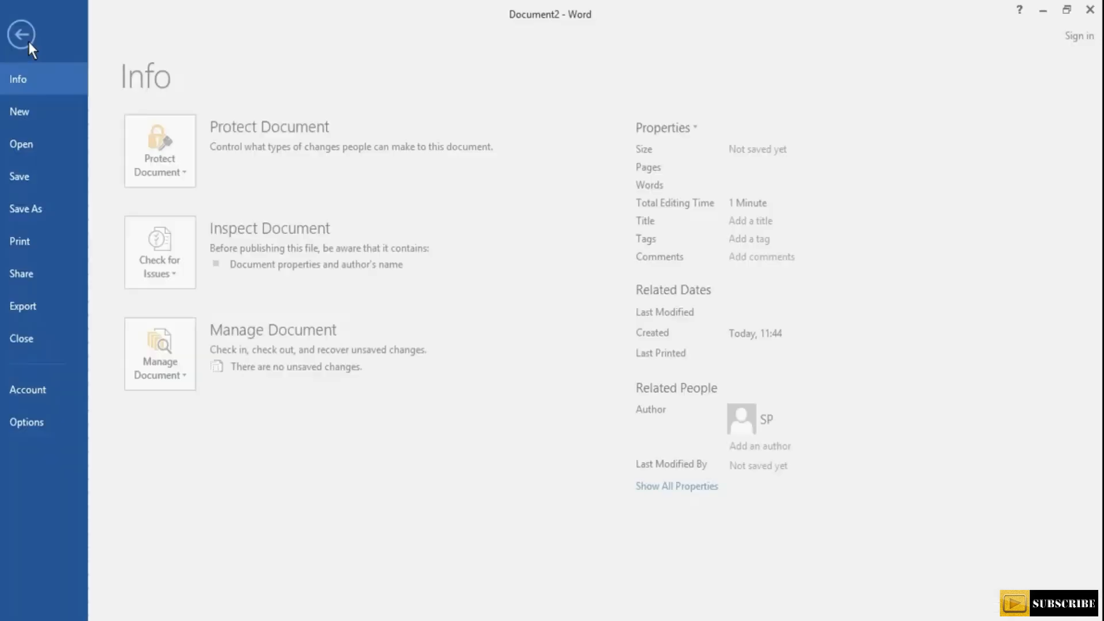
pyautogui.click(30, 111)
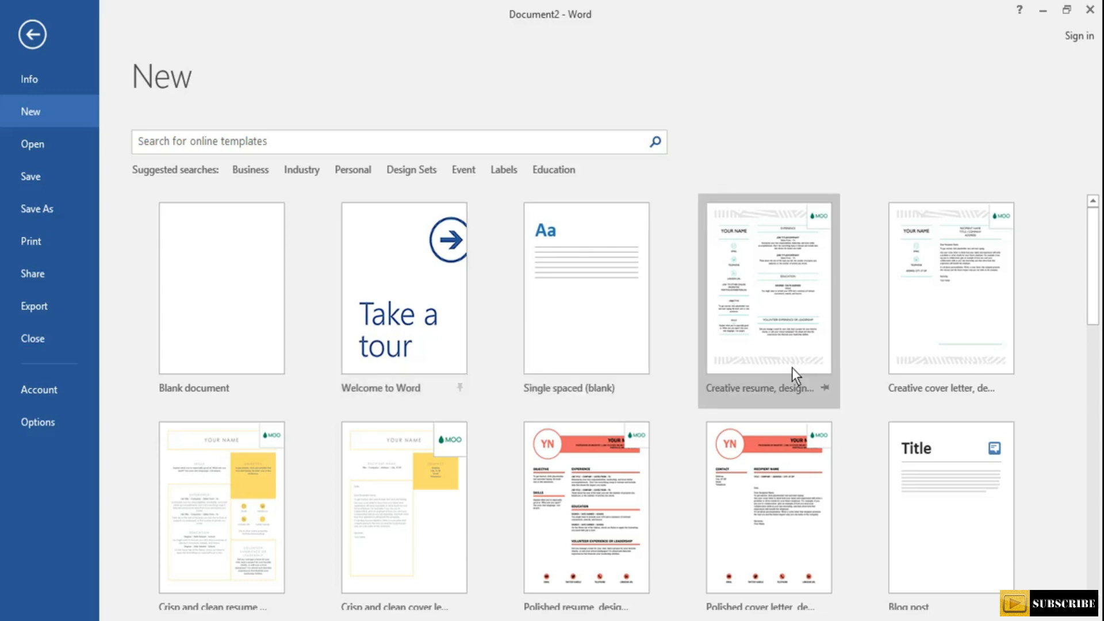
pyautogui.scroll(-1, 791, 368)
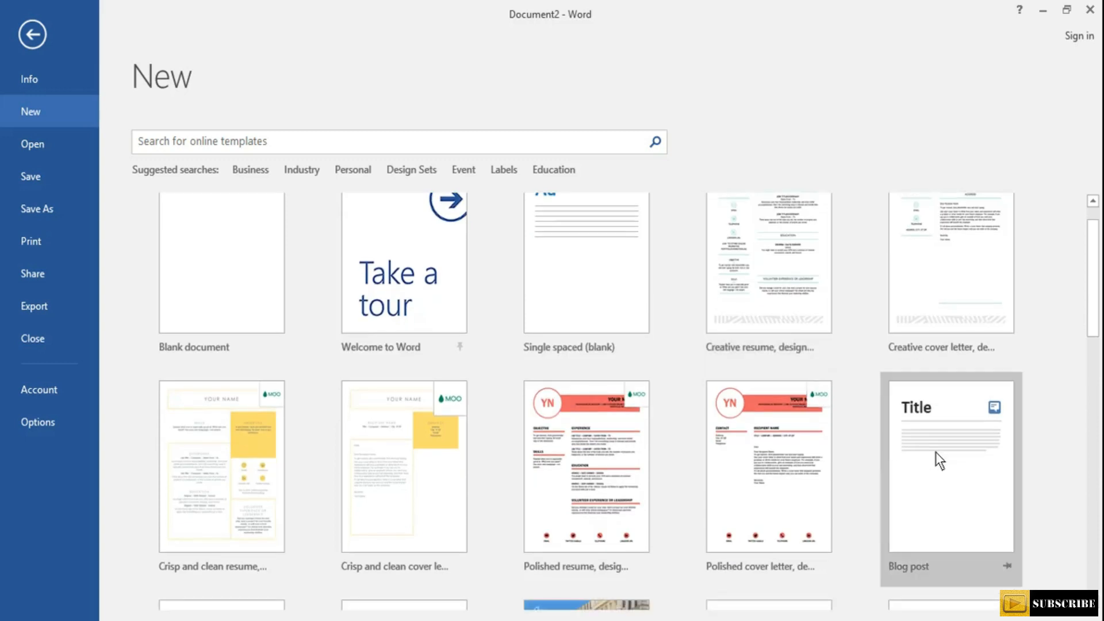
pyautogui.click(935, 451)
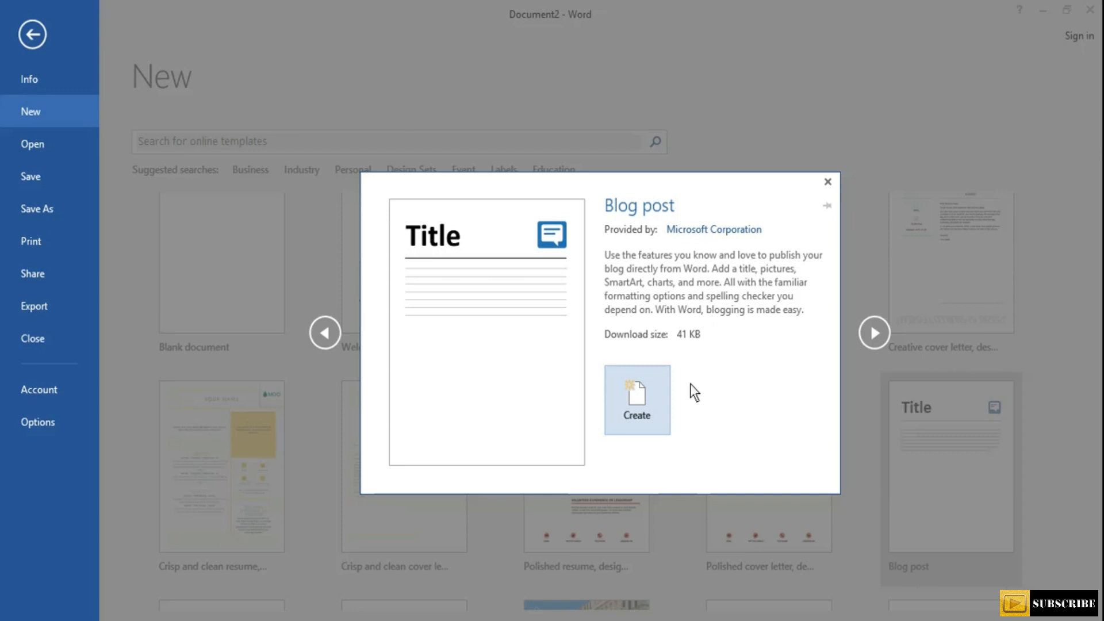
pyautogui.click(634, 400)
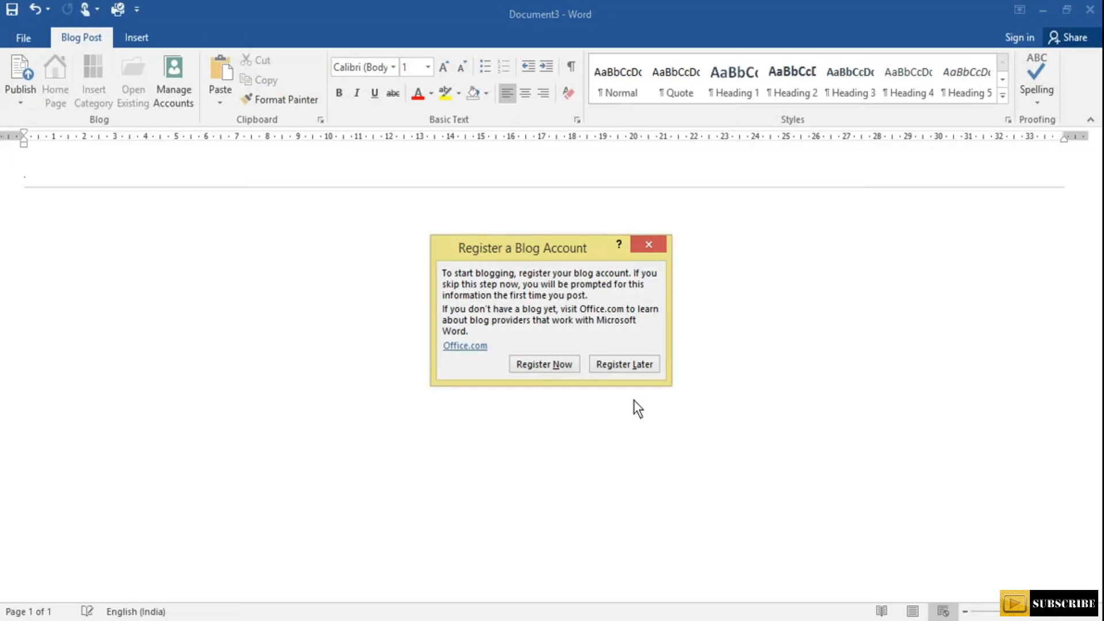
pyautogui.click(621, 365)
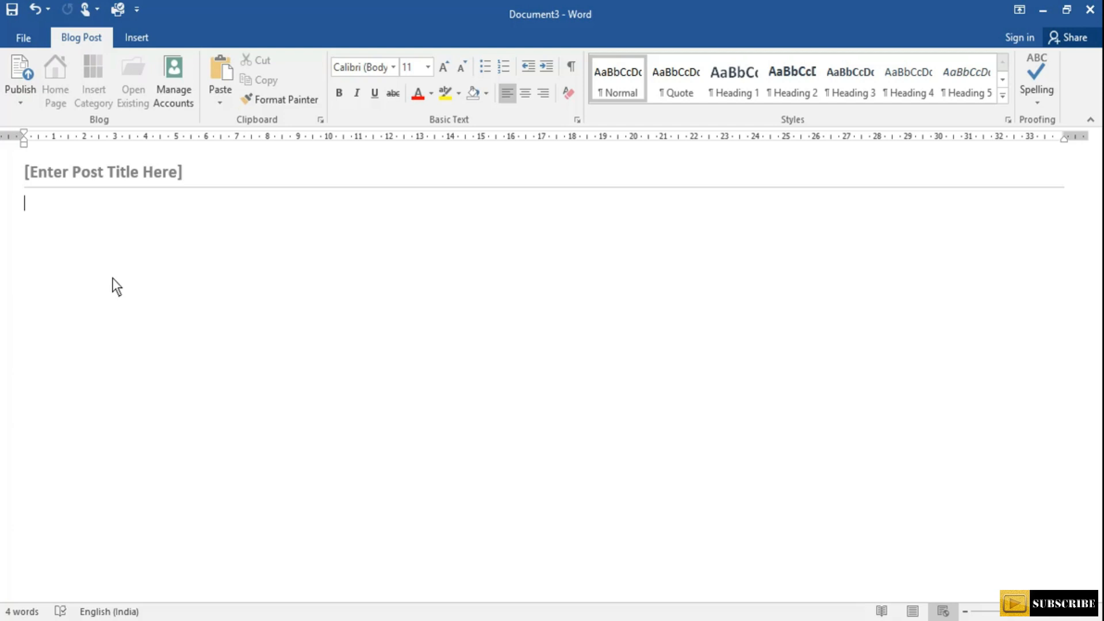
# Look through the recent files and the Documents folder on This PC, and open the recent document chal2.
pyautogui.click(29, 45)
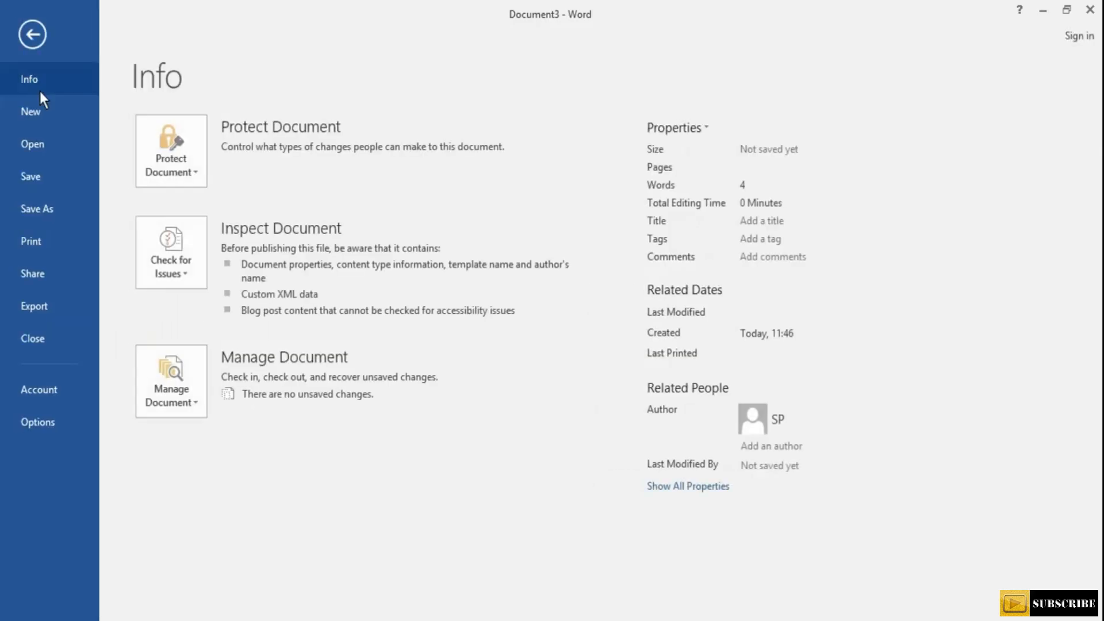
pyautogui.click(45, 141)
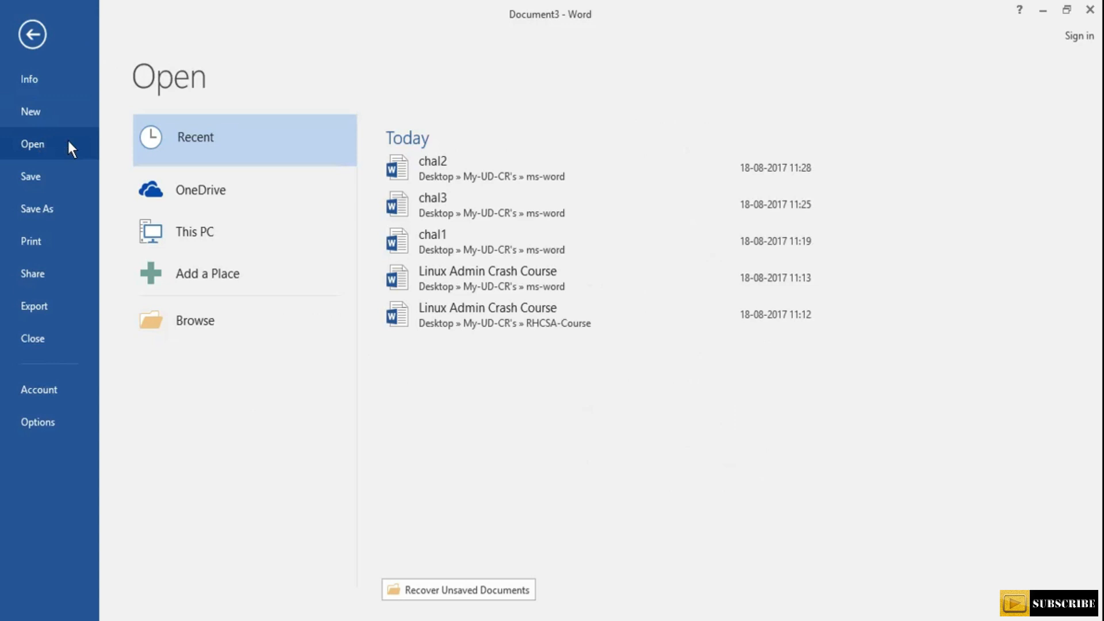
pyautogui.click(210, 230)
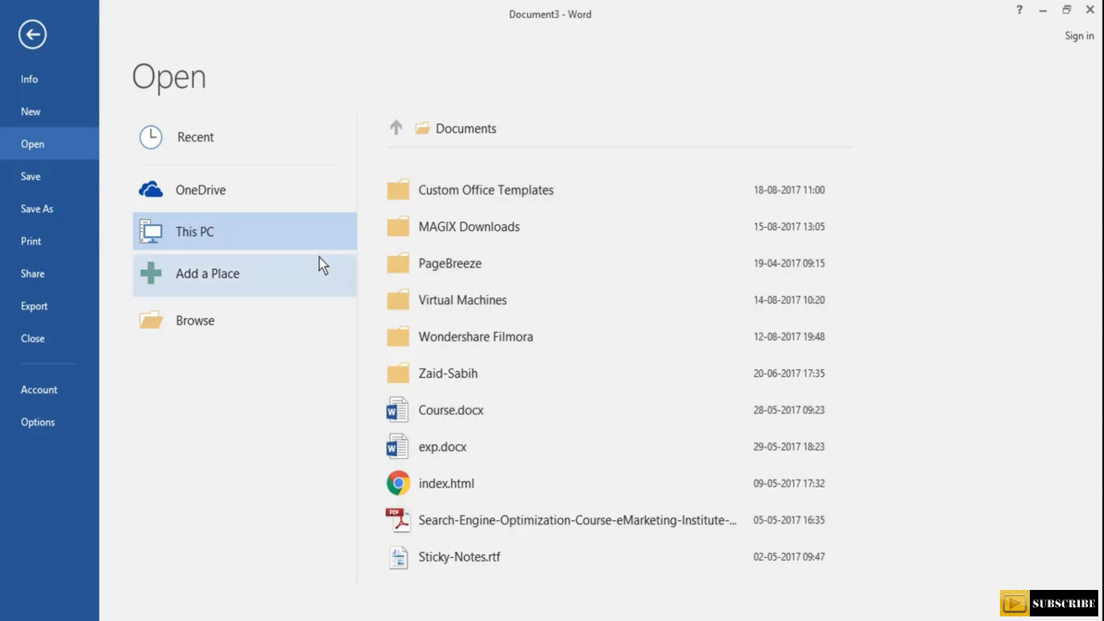
pyautogui.click(249, 132)
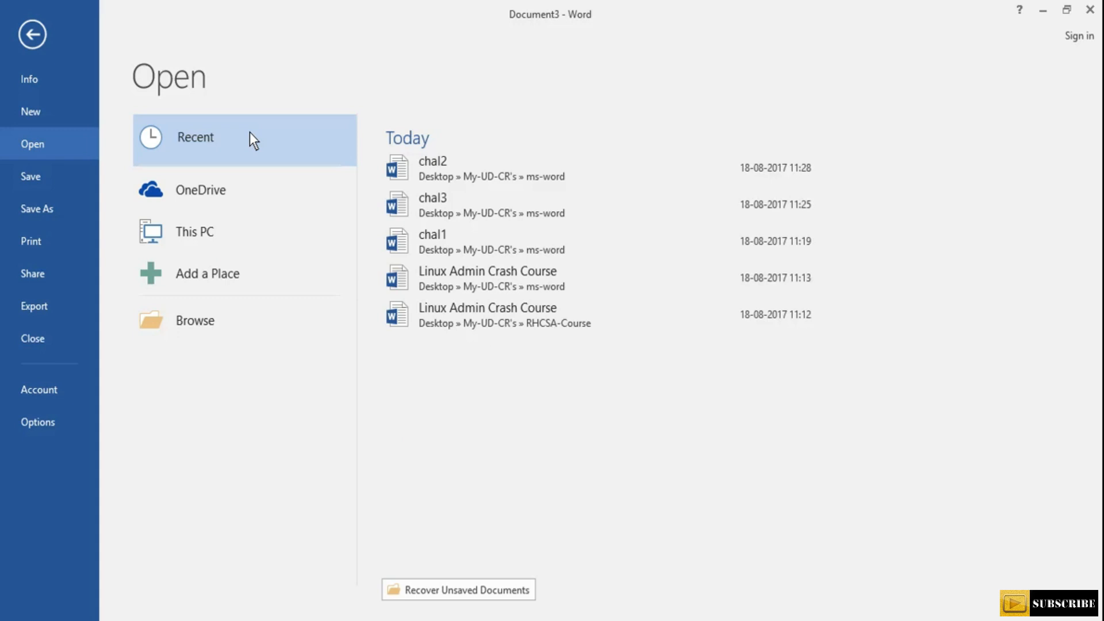
pyautogui.click(511, 176)
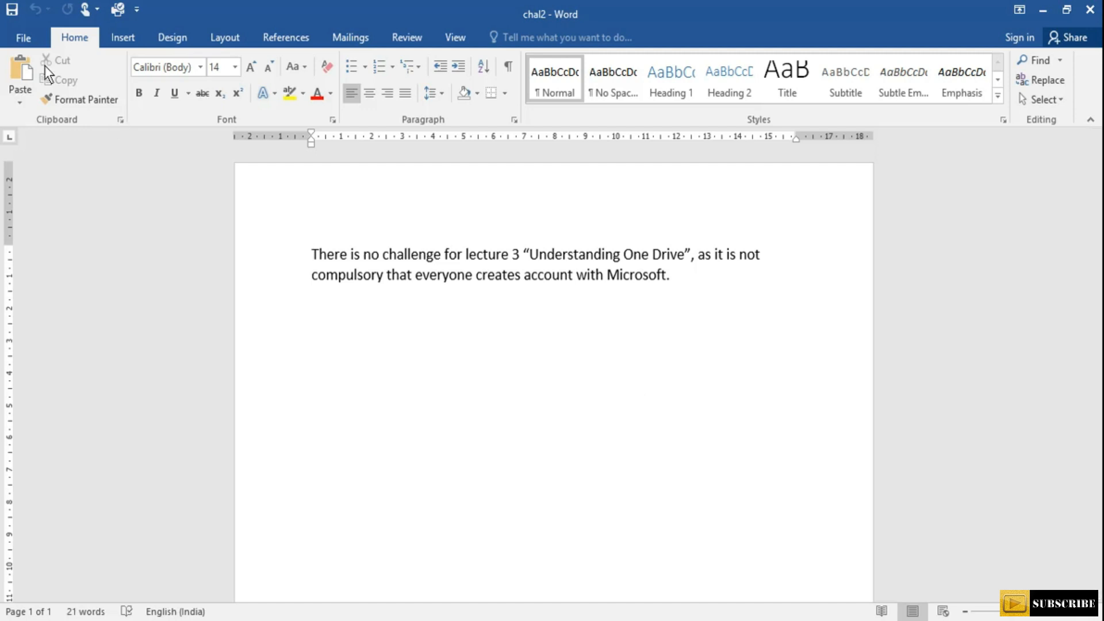
# Pin chal1 in the list of recent documents and unpin it again.
pyautogui.click(33, 36)
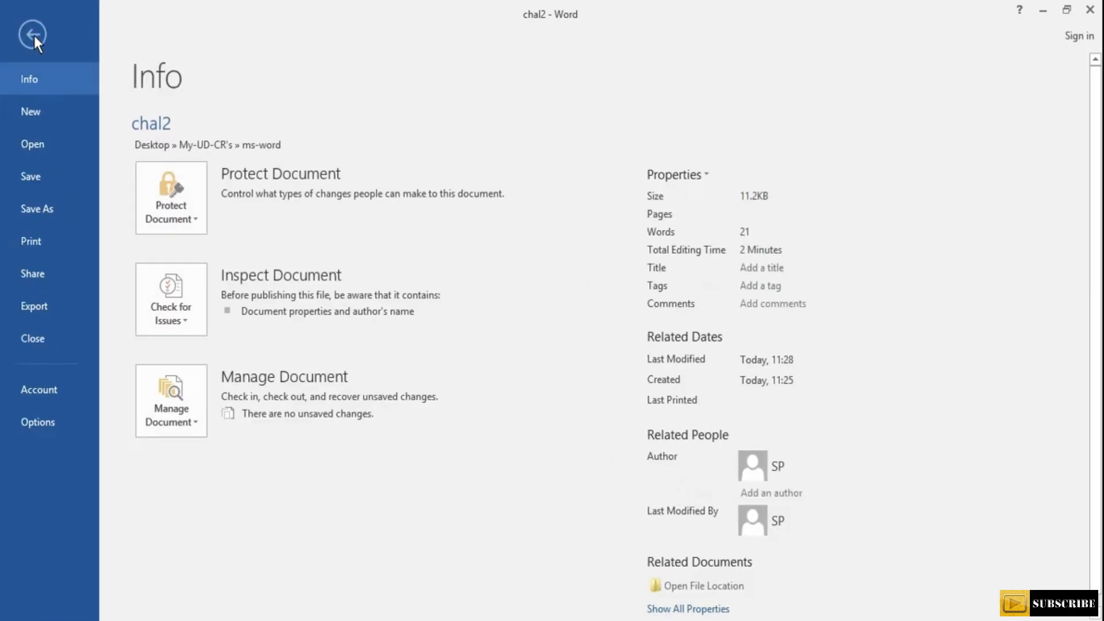
pyautogui.click(45, 142)
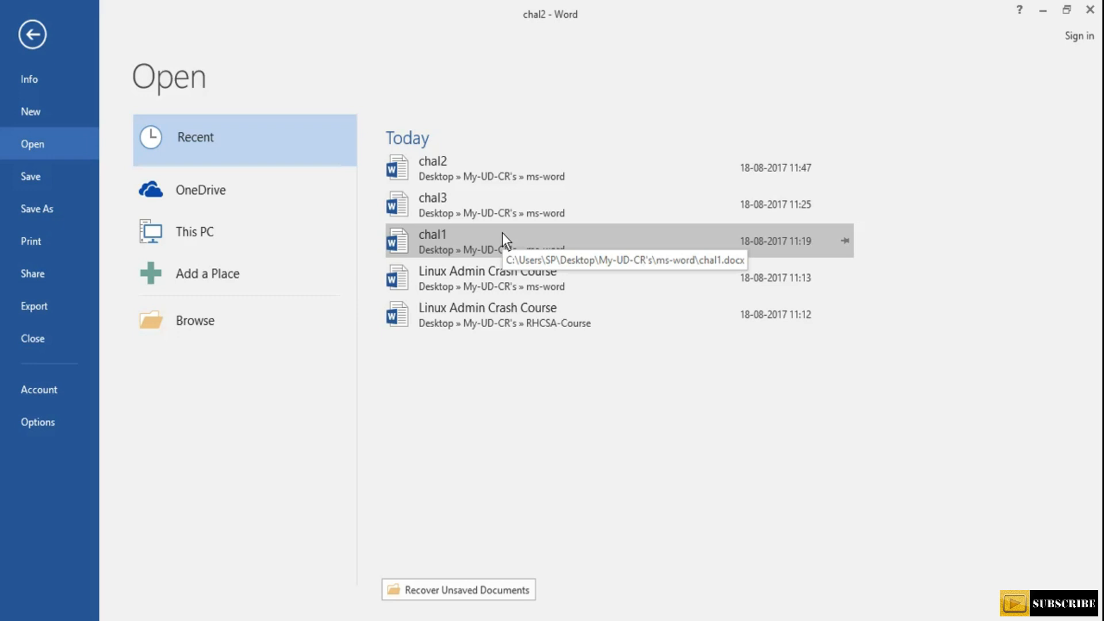
pyautogui.click(844, 242)
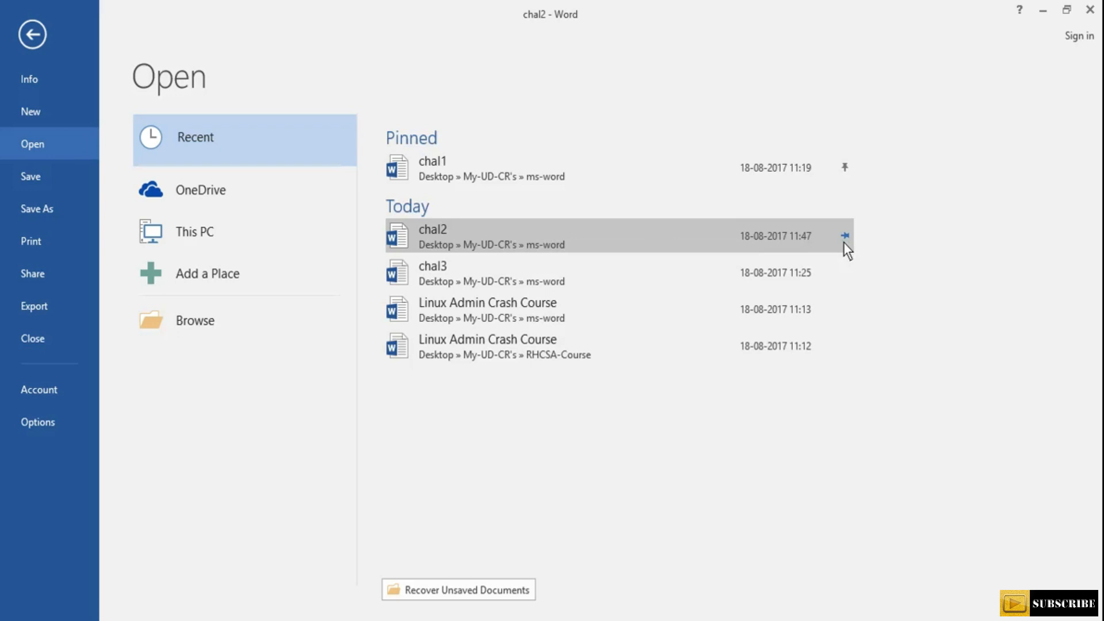
pyautogui.click(843, 166)
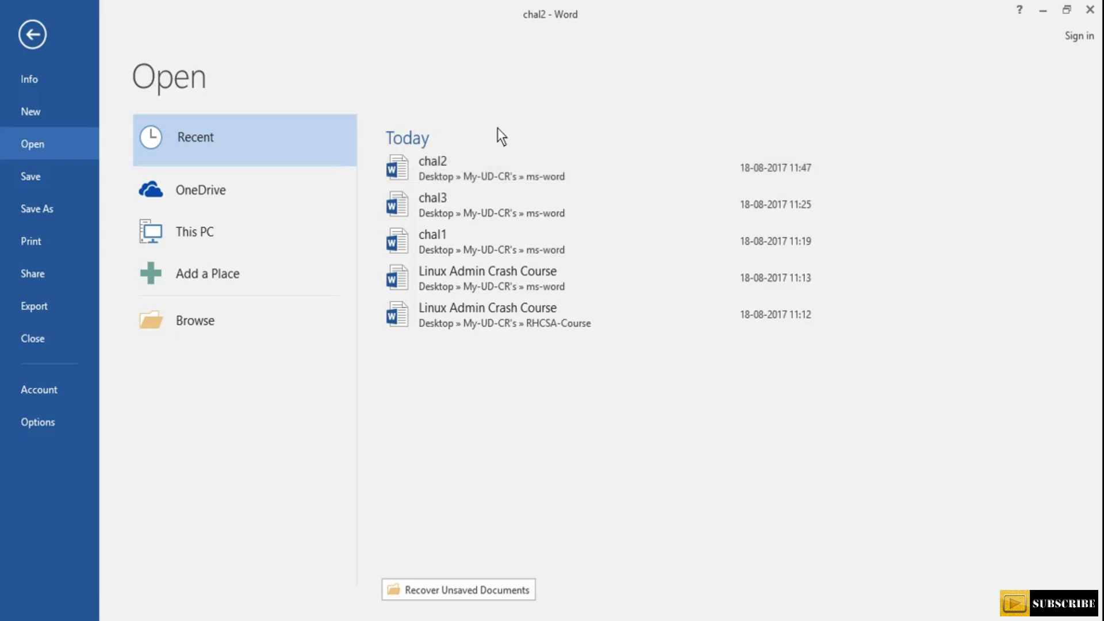
# Open the recent Linux Admin Crash Course document from the ms-word folder and convert it to the newest file format.
pyautogui.click(504, 281)
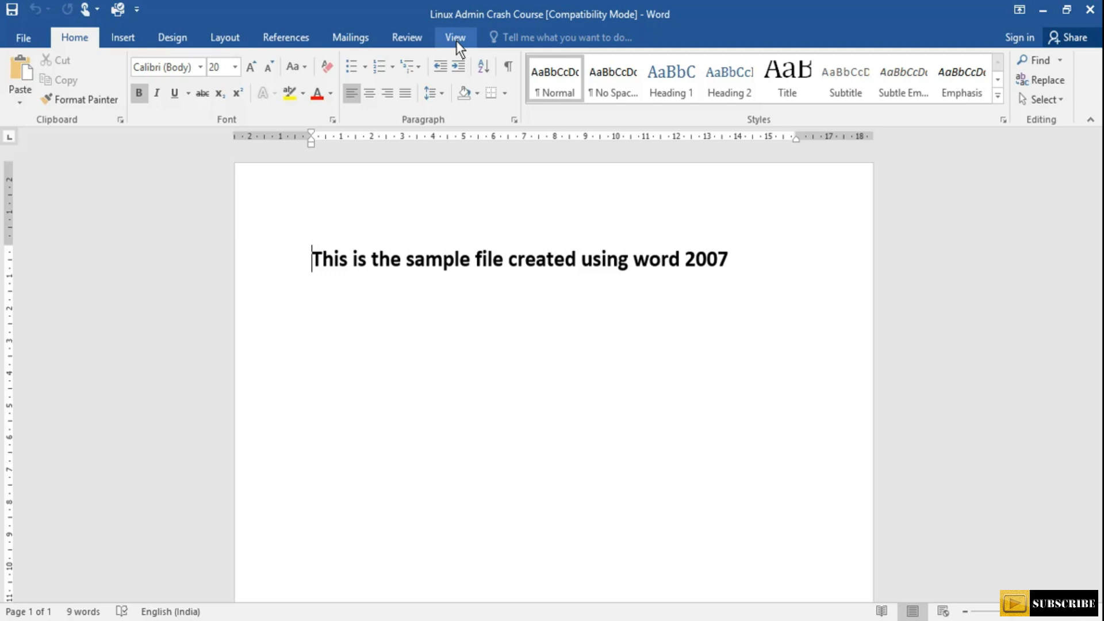
pyautogui.click(35, 32)
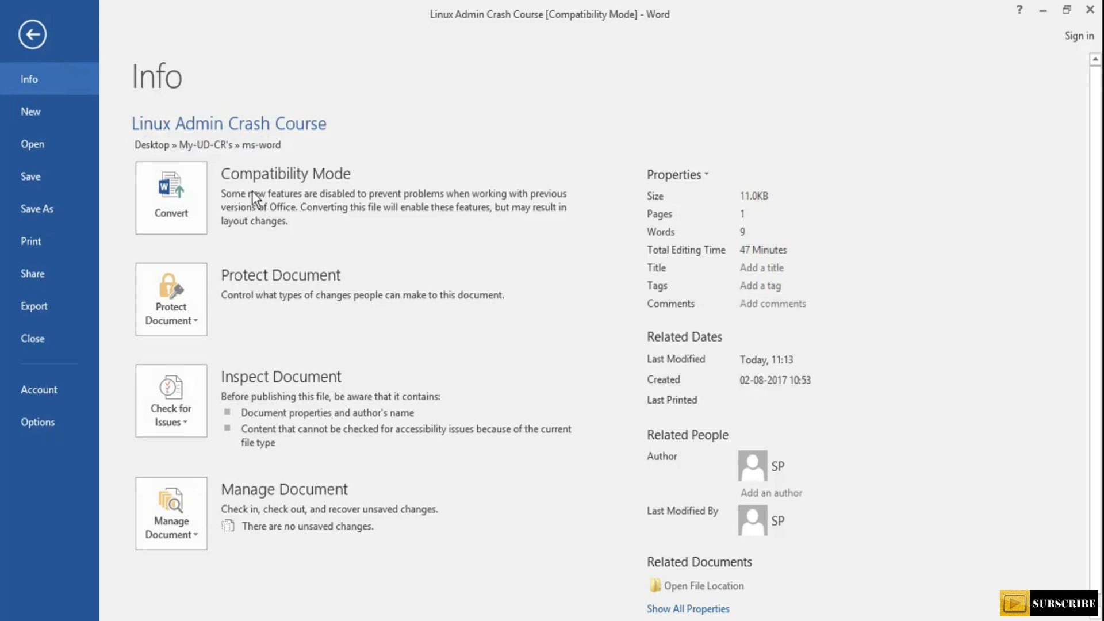
pyautogui.click(180, 194)
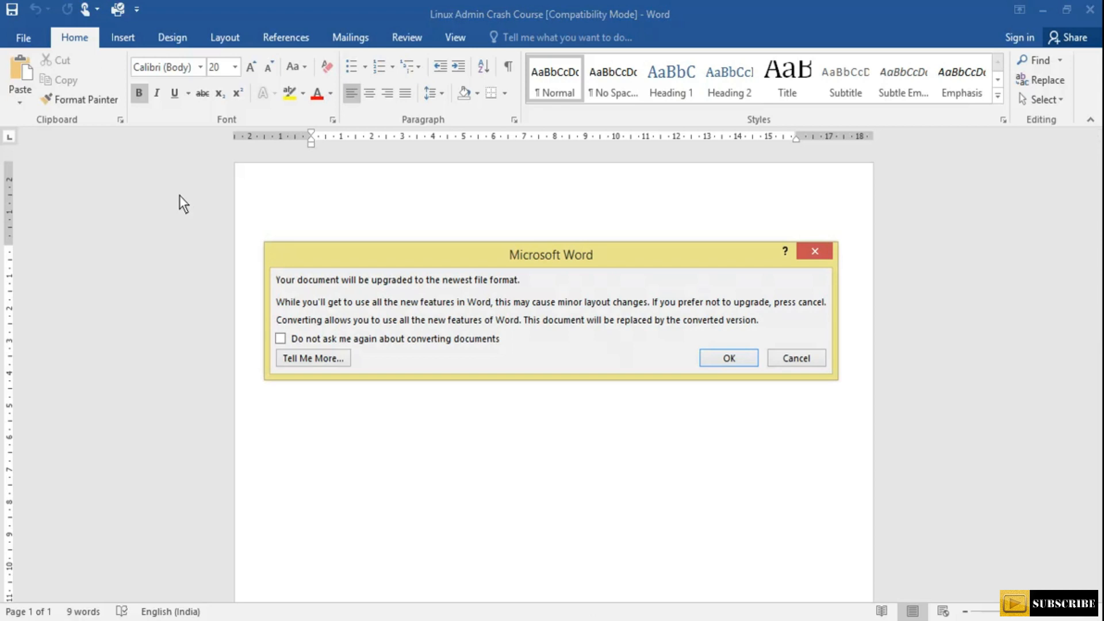
pyautogui.click(736, 362)
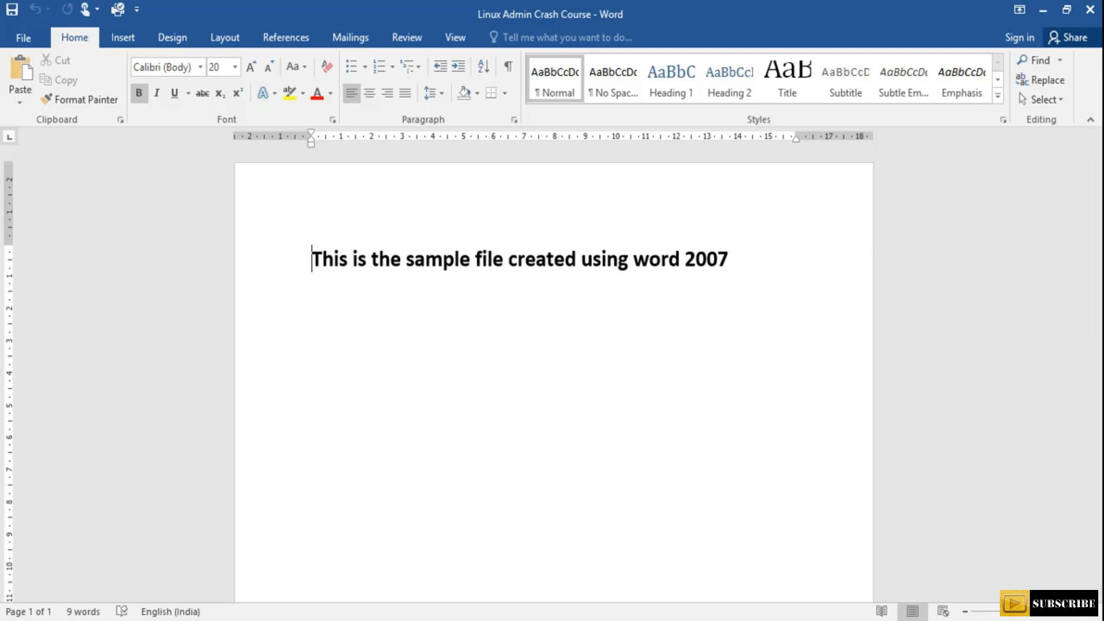
pyautogui.click(975, 618)
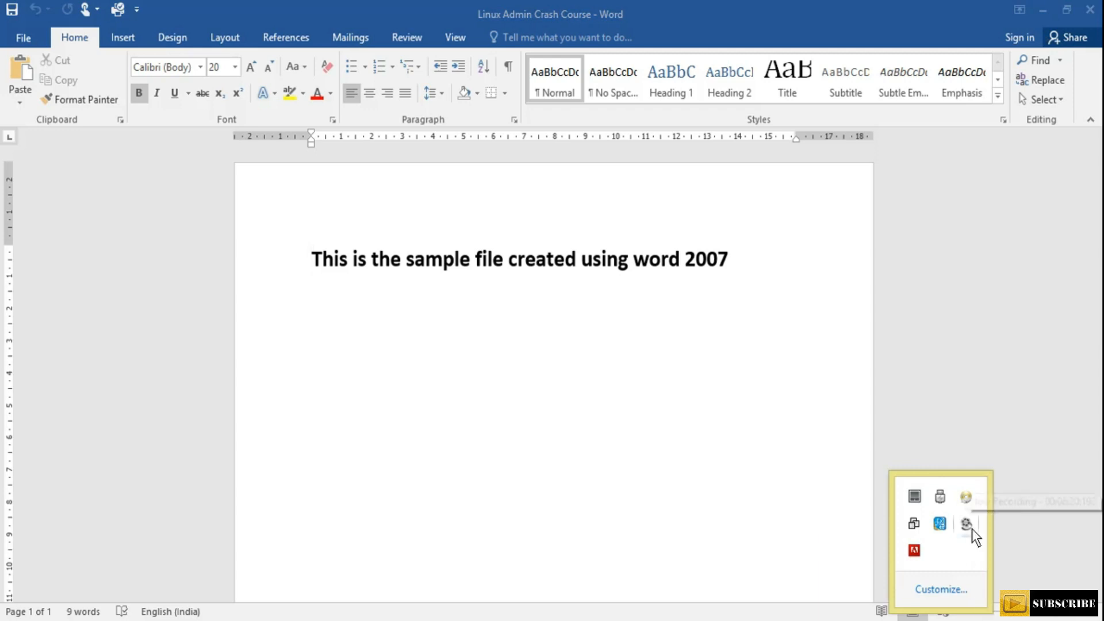
pyautogui.click(966, 523)
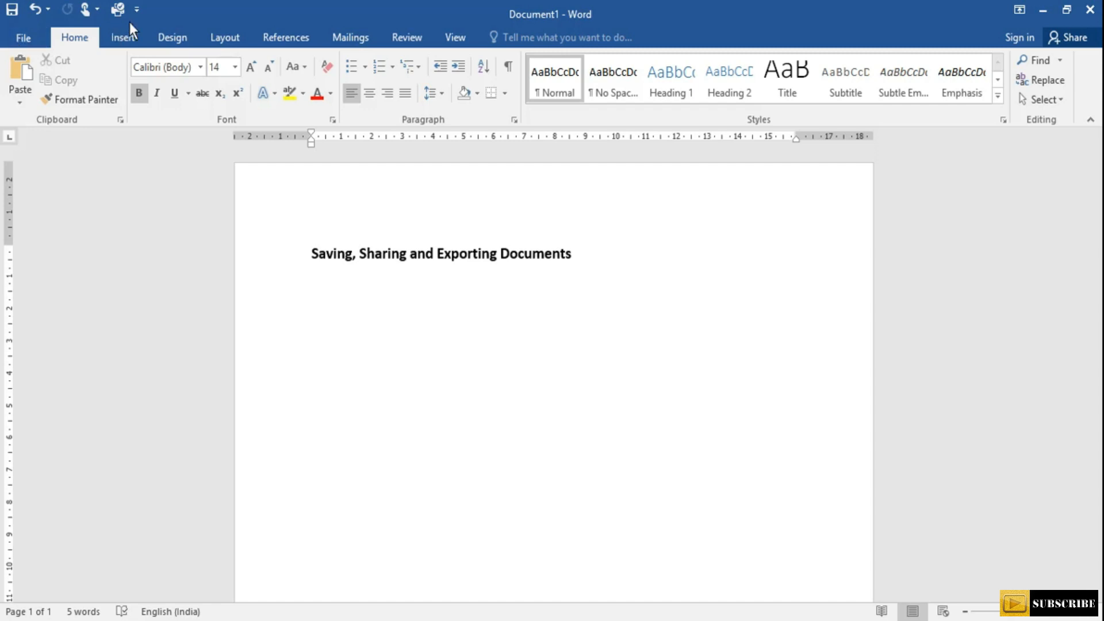
# Remove the Save command from the Quick Access Toolbar.
pyautogui.click(138, 6)
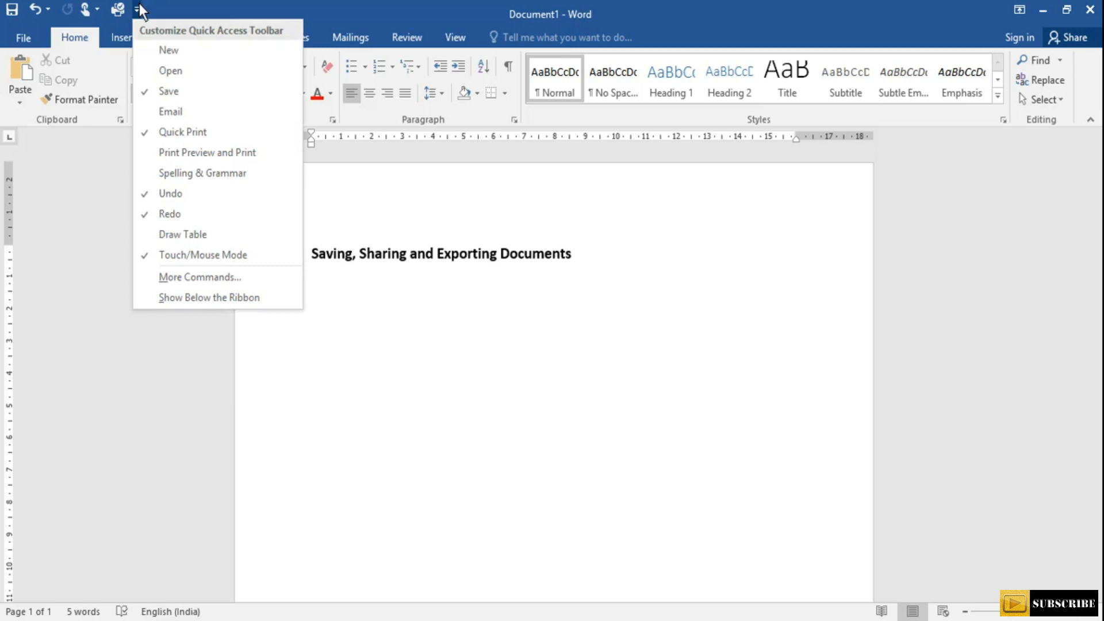
pyautogui.click(152, 85)
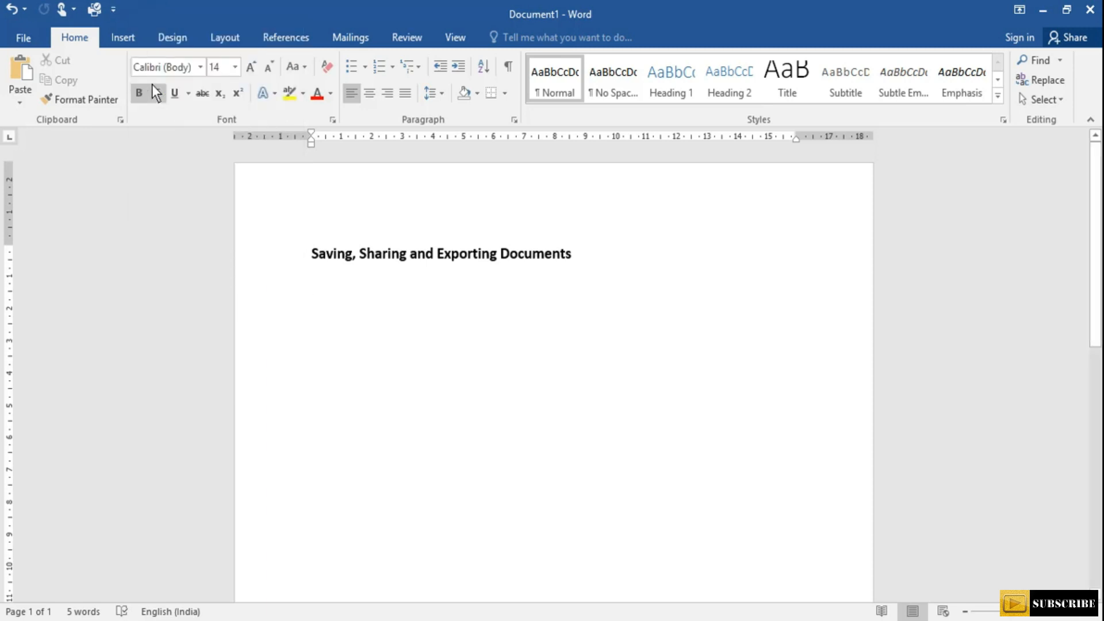
# Save the "Saving, Sharing and Exporting Documents" document on the Desktop as a Word document named "Saving".
pyautogui.click(24, 38)
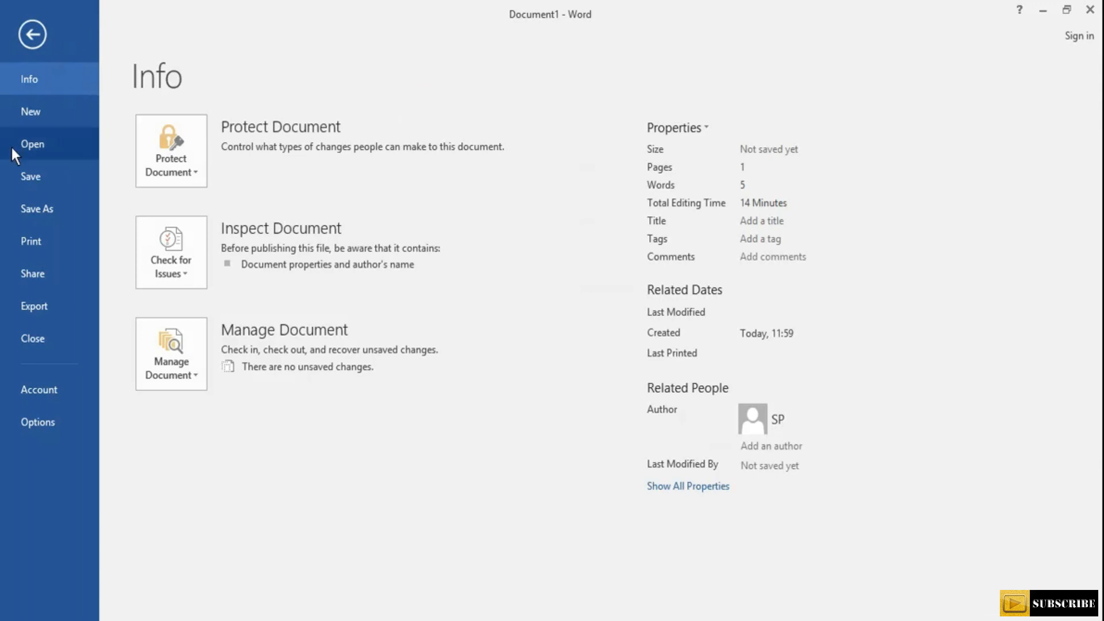
pyautogui.click(32, 173)
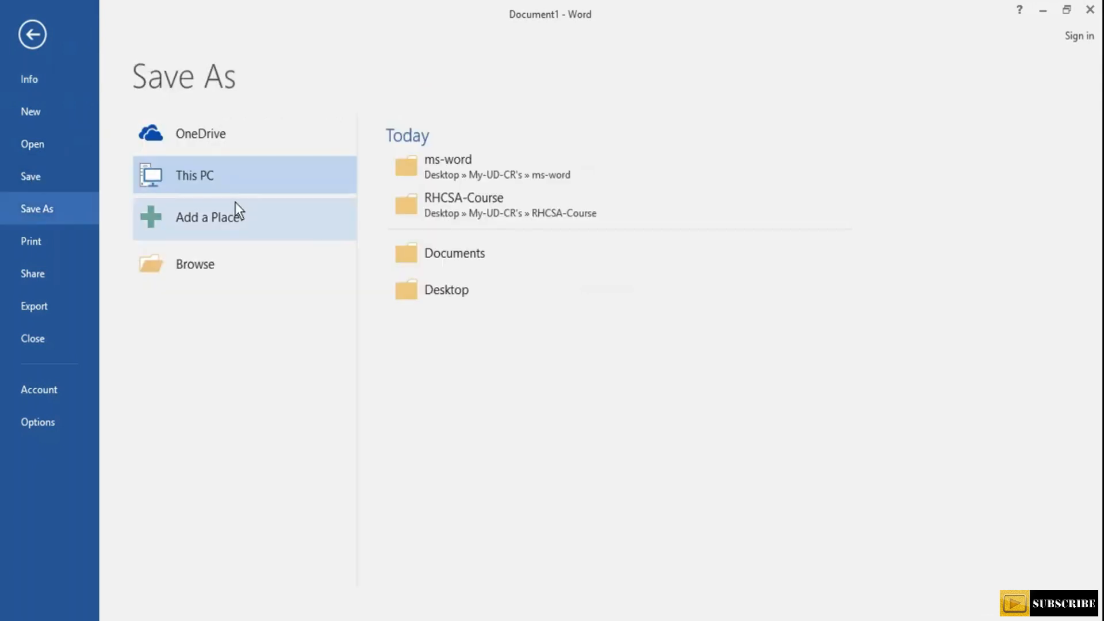
pyautogui.click(241, 260)
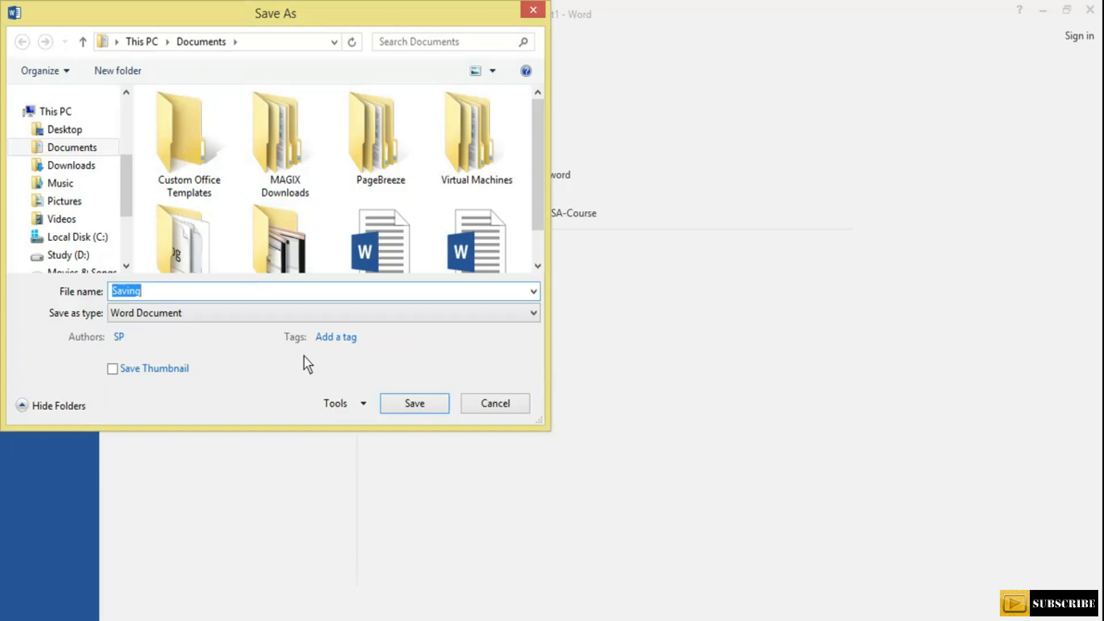
pyautogui.click(94, 133)
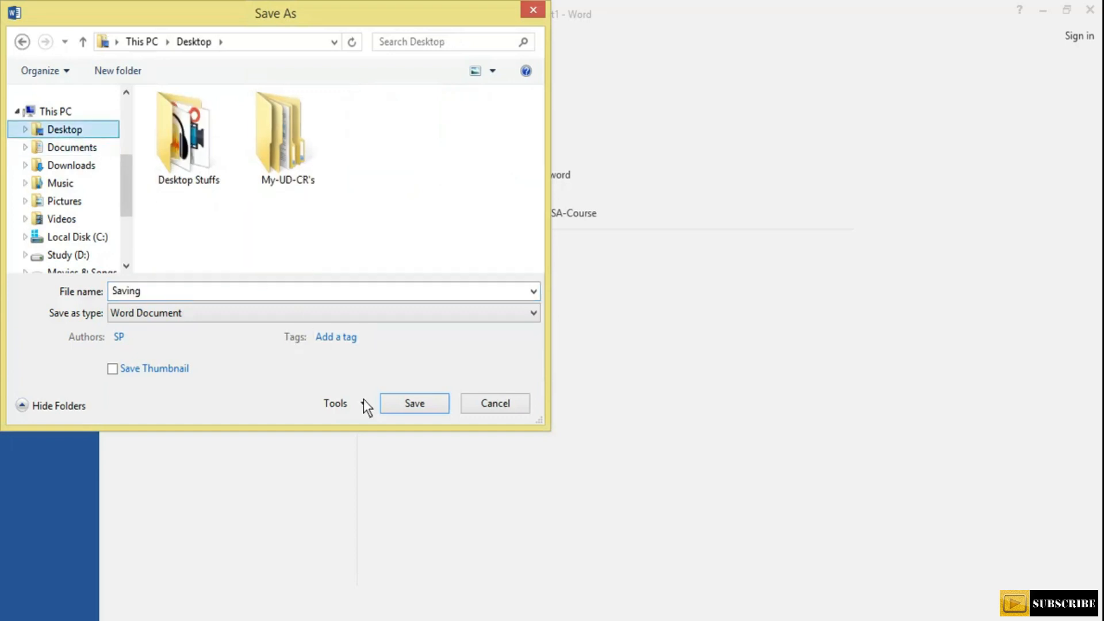
pyautogui.click(410, 403)
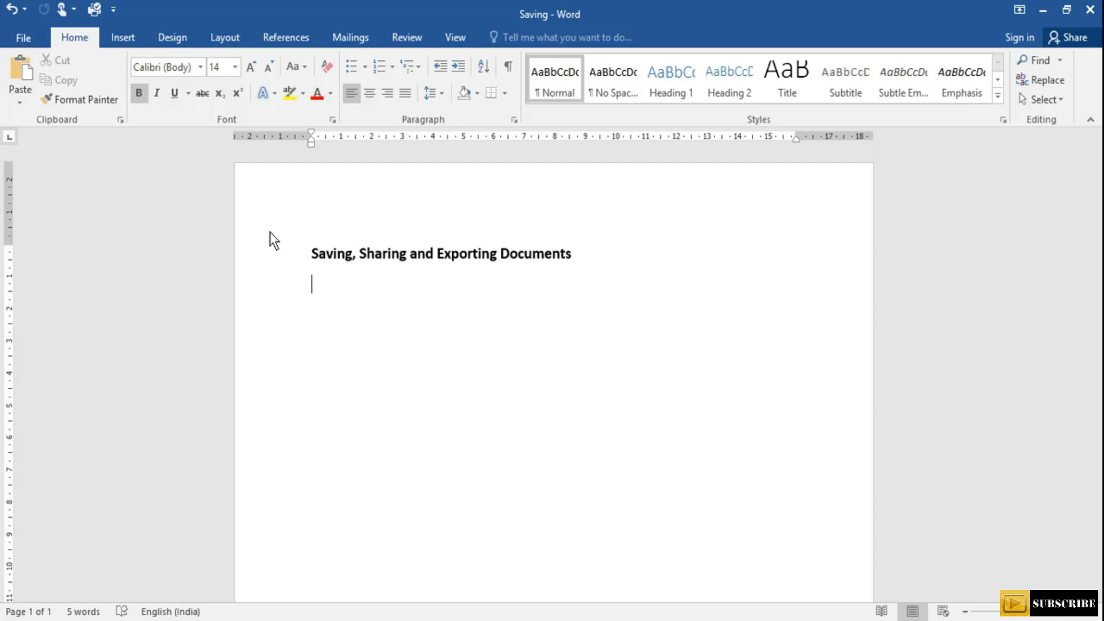
# Save a copy of the document in the Documents folder under the name "Saving-new".
pyautogui.click(21, 41)
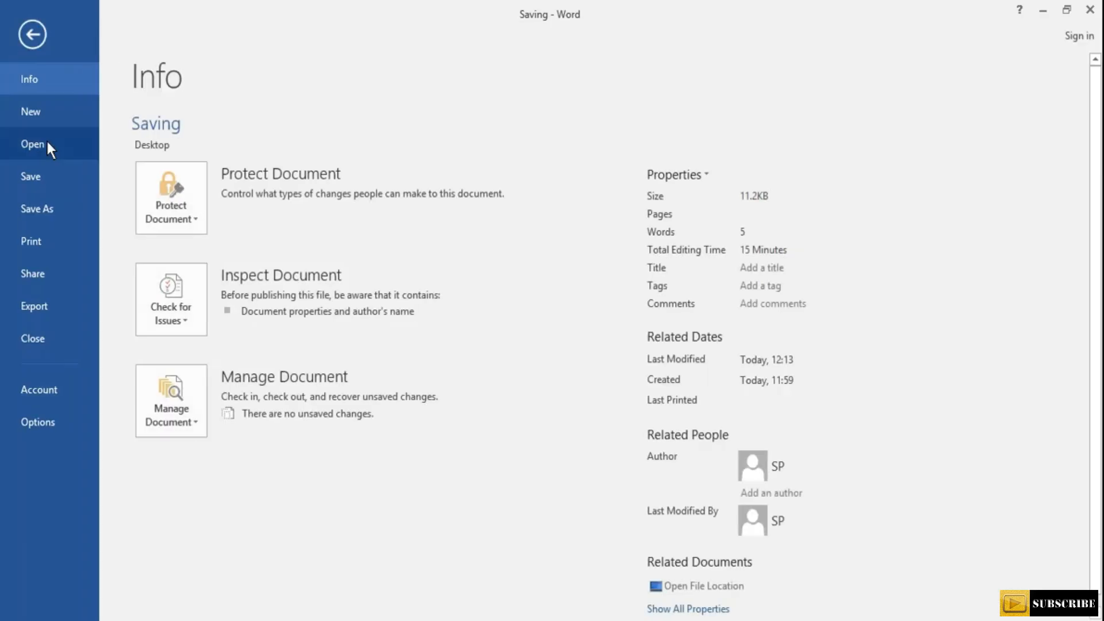
pyautogui.click(55, 208)
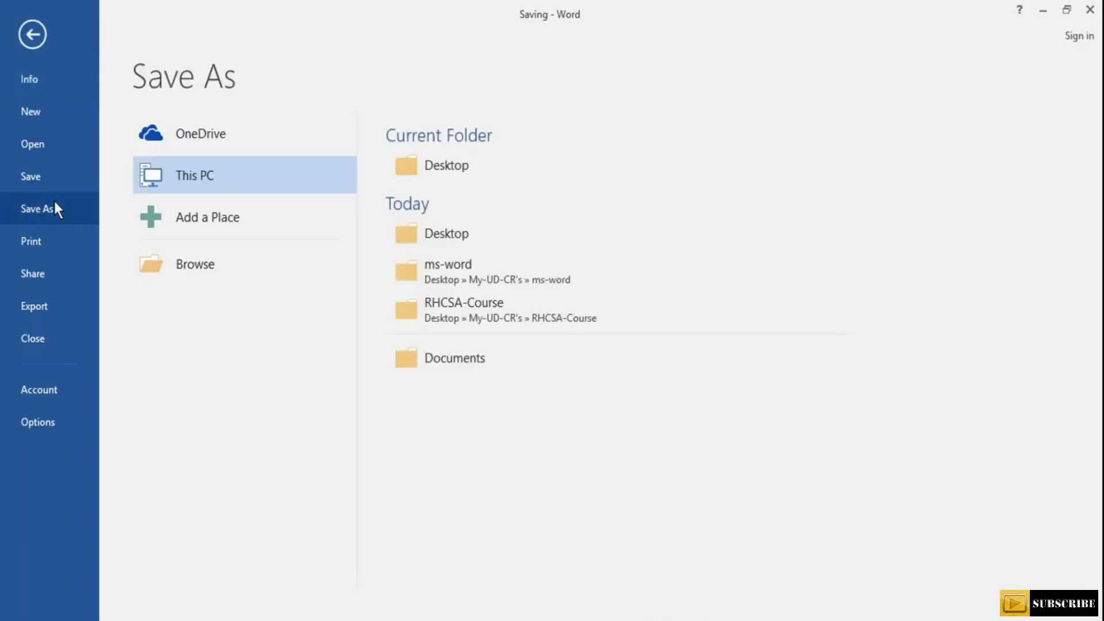
pyautogui.click(218, 262)
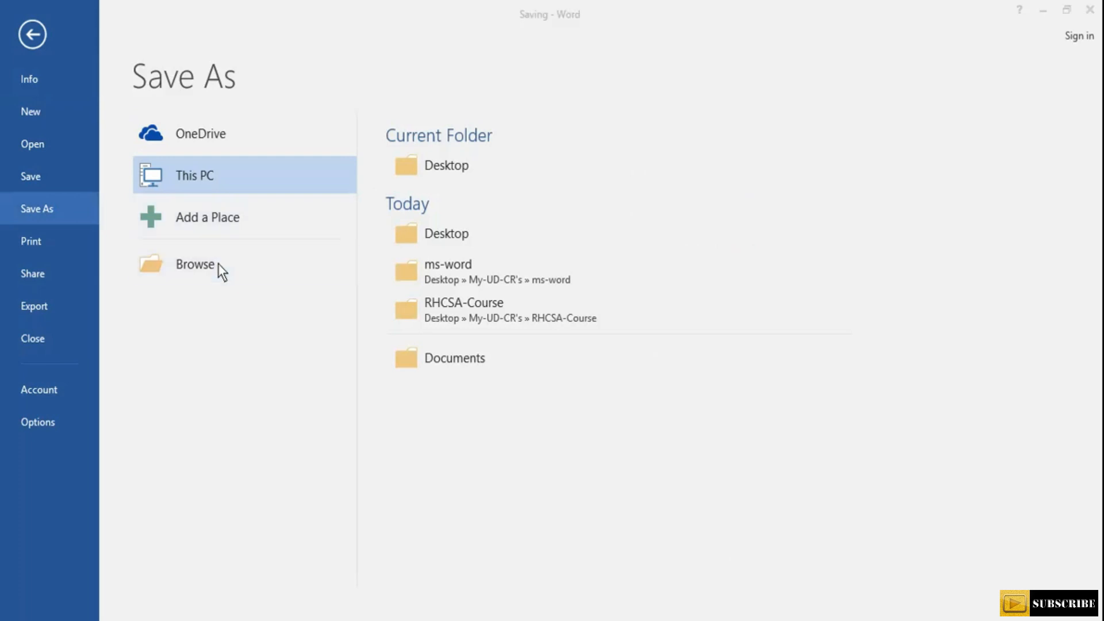
pyautogui.write('Sving-')
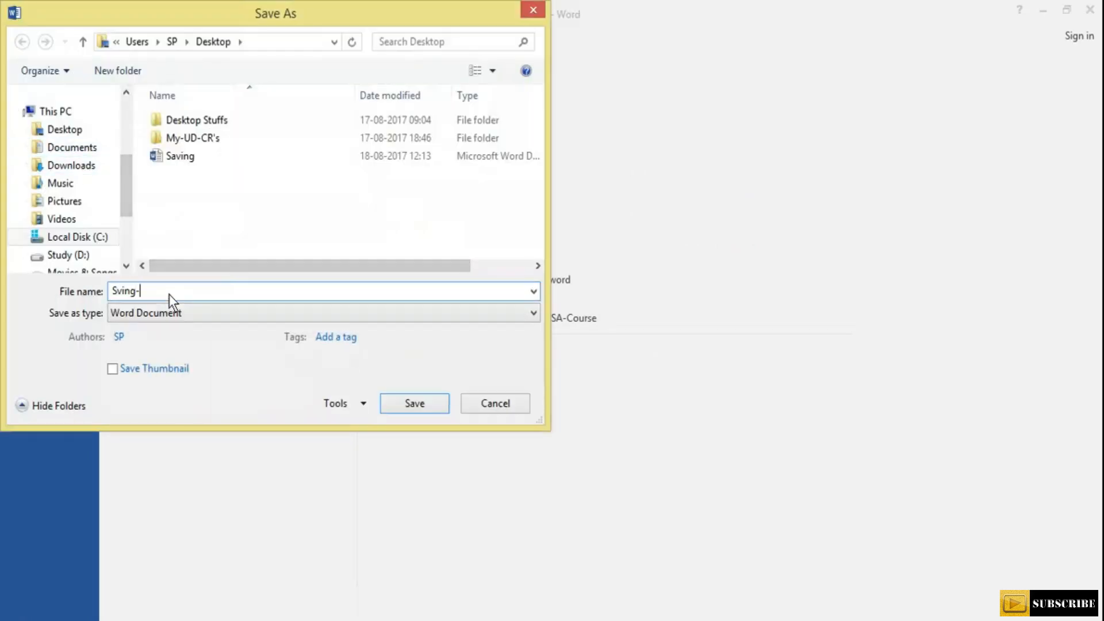
pyautogui.write('new')
pyautogui.press('Left')
pyautogui.press('Left')
pyautogui.press('Left')
pyautogui.press('Left')
pyautogui.press('Left')
pyautogui.press('Left')
pyautogui.press('Left')
pyautogui.write('a')
pyautogui.click(68, 151)
pyautogui.click(424, 405)
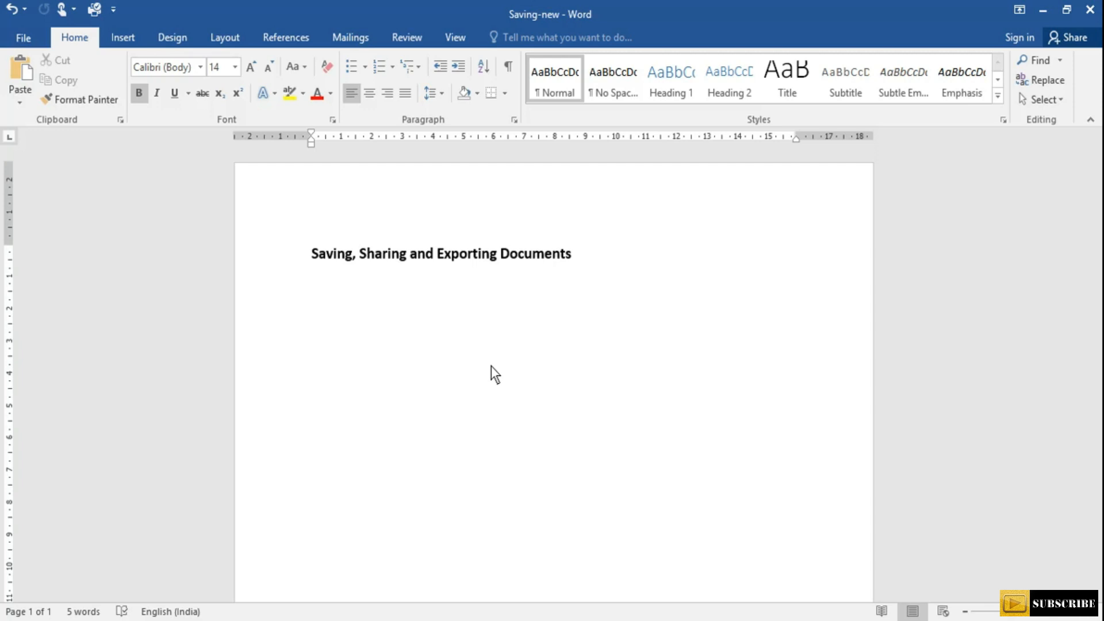
# Look at the Word options for saving documents, including saving to the computer by default, and close them.
pyautogui.click(24, 36)
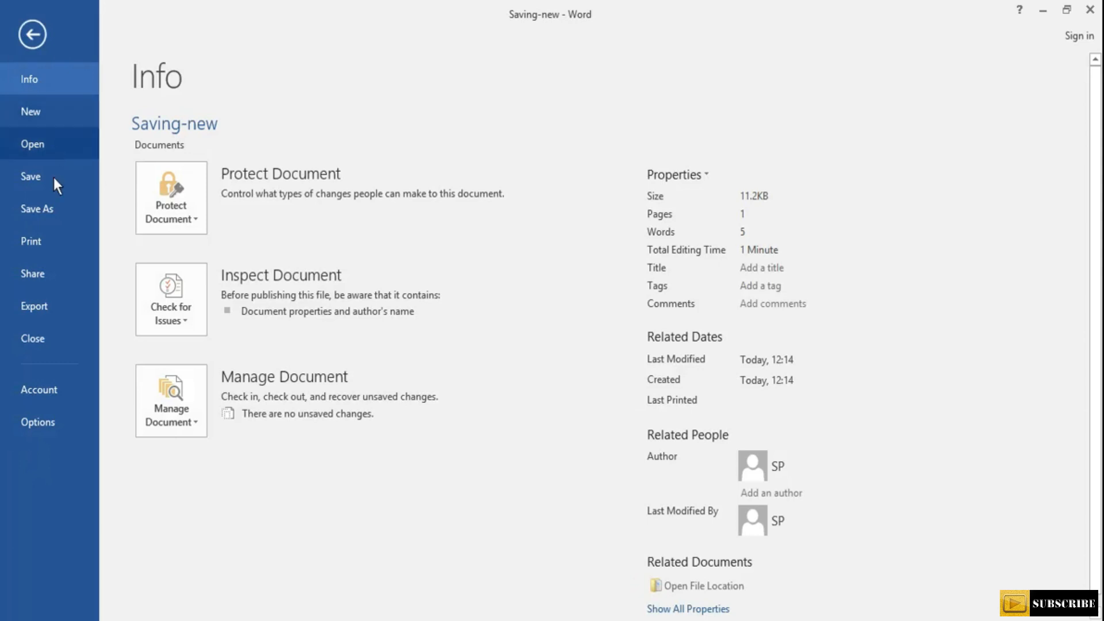
pyautogui.click(54, 424)
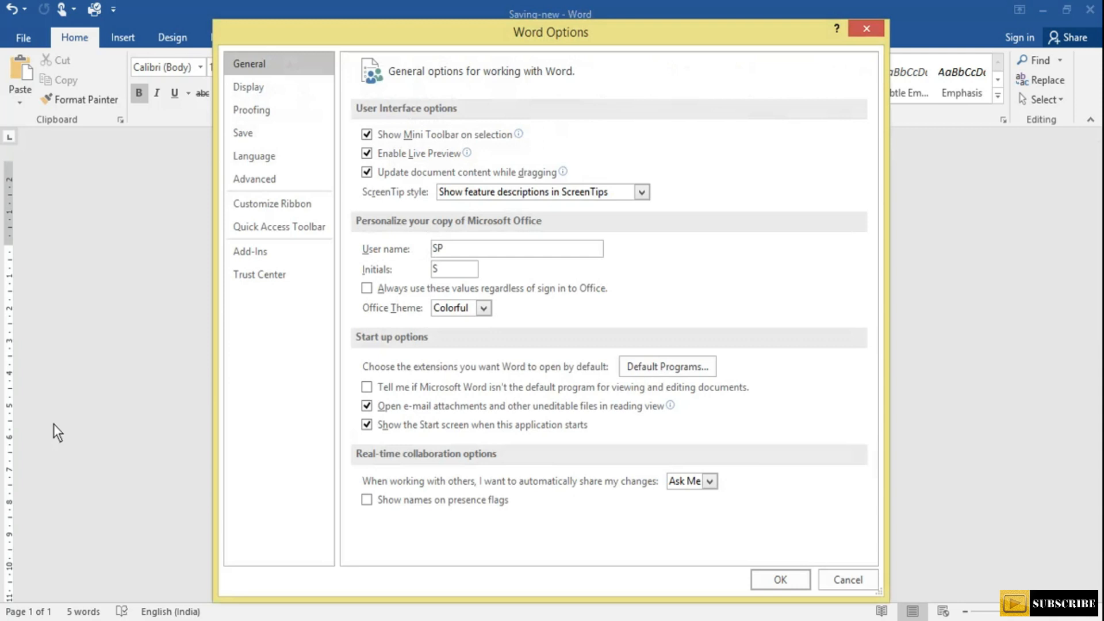
pyautogui.click(263, 131)
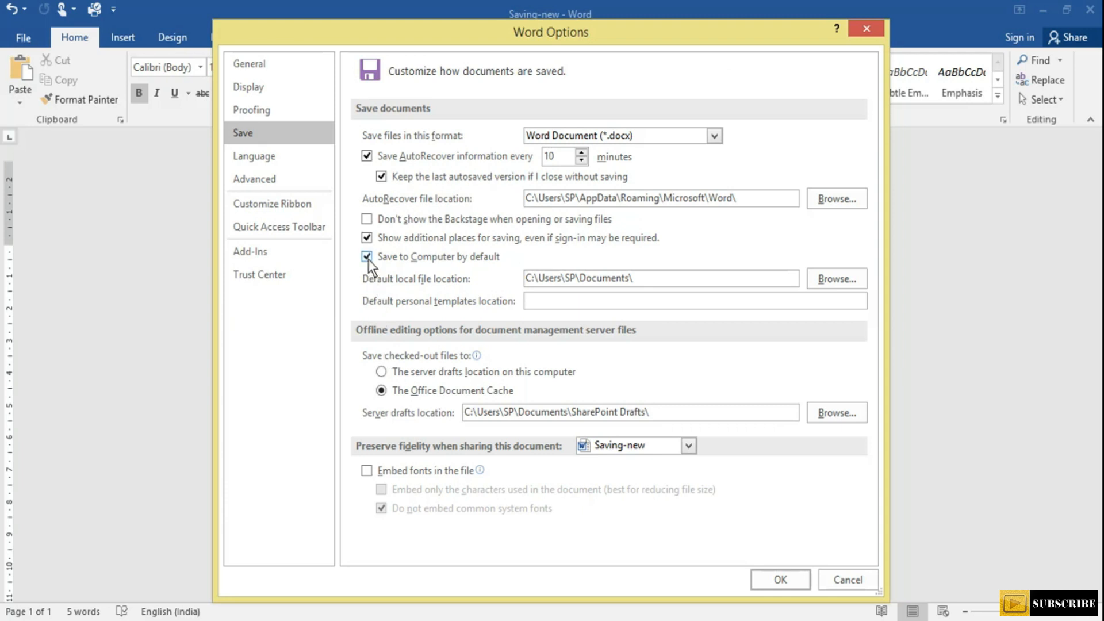
pyautogui.click(797, 581)
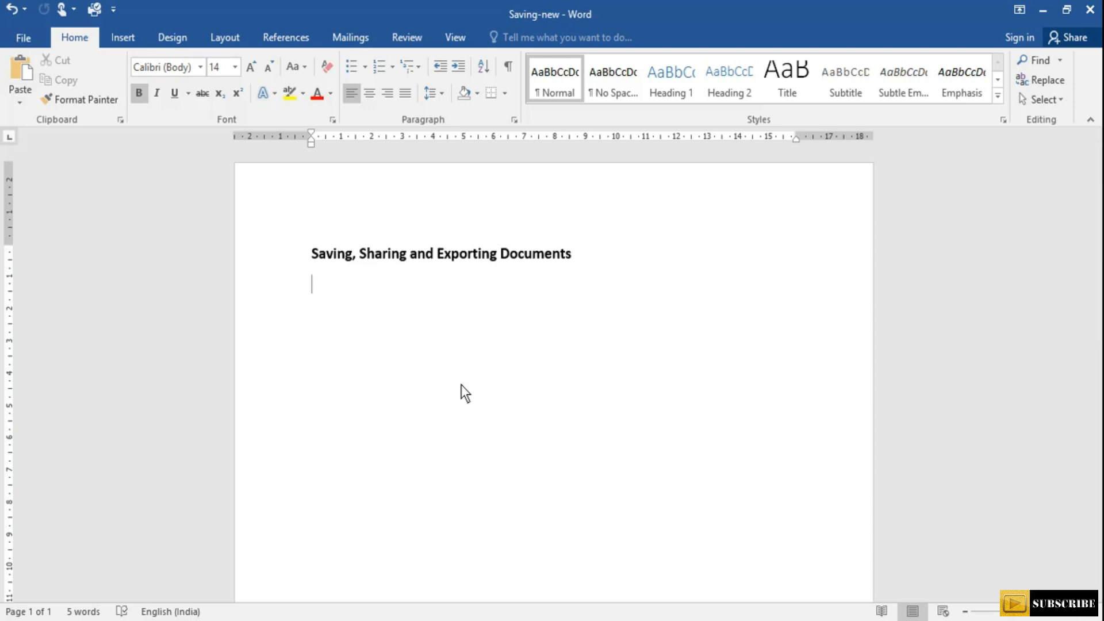
# Write "a.docx" on the empty line below the "Saving, Sharing and Exporting Documents" heading.
pyautogui.write('a.docx')
# Export the document to the Documents folder as a PDF named "saving-pdf" and close the published file.
pyautogui.click(13, 35)
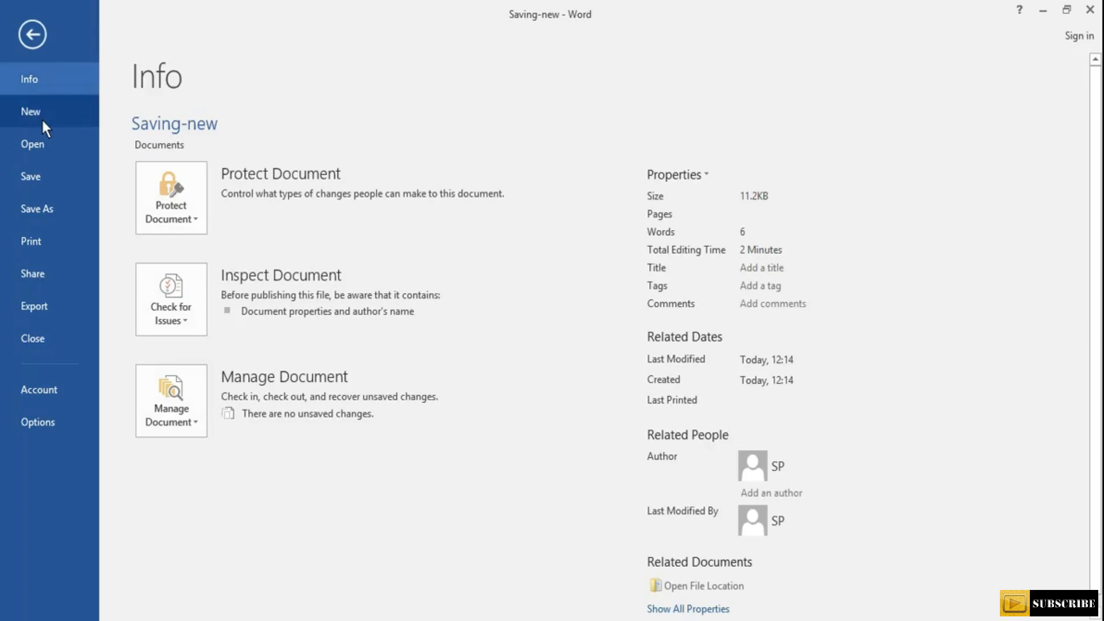
pyautogui.click(63, 315)
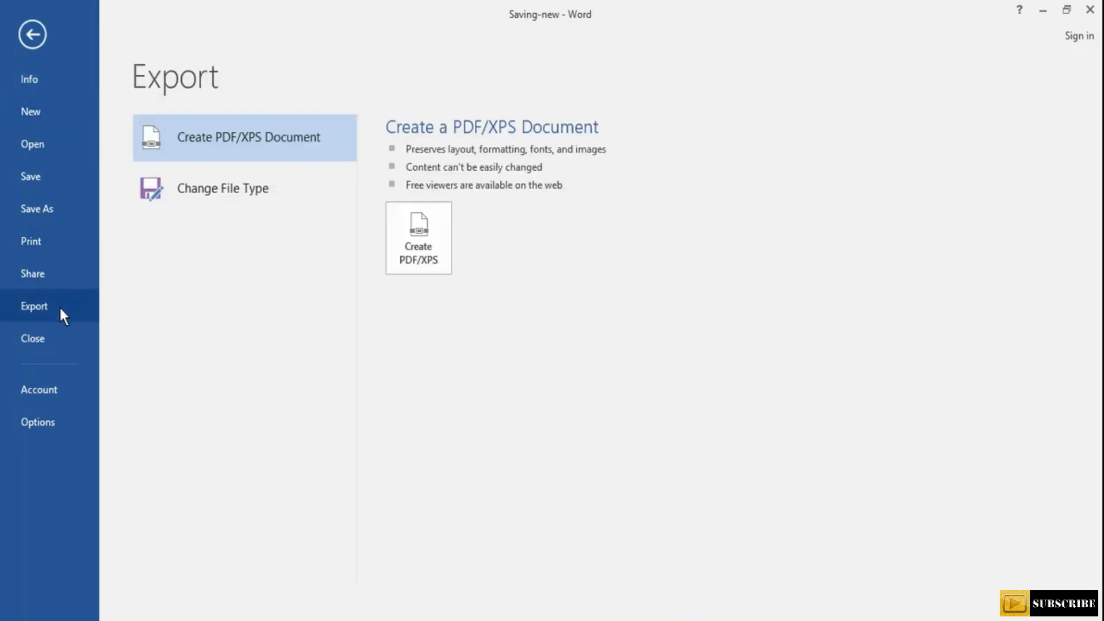
pyautogui.click(421, 246)
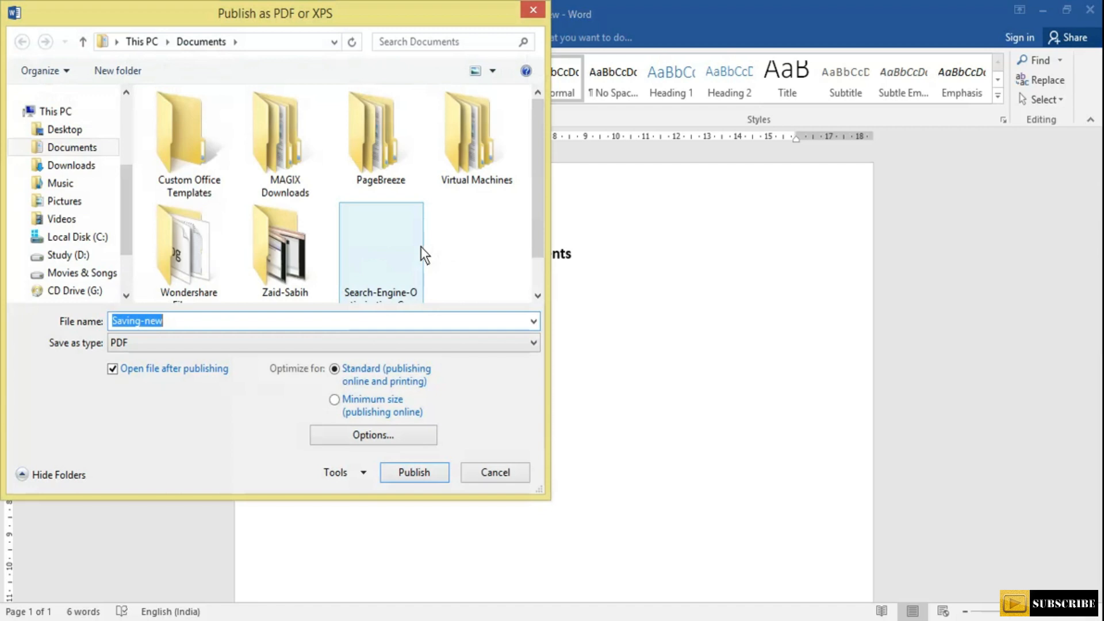
pyautogui.write('saving-pdf')
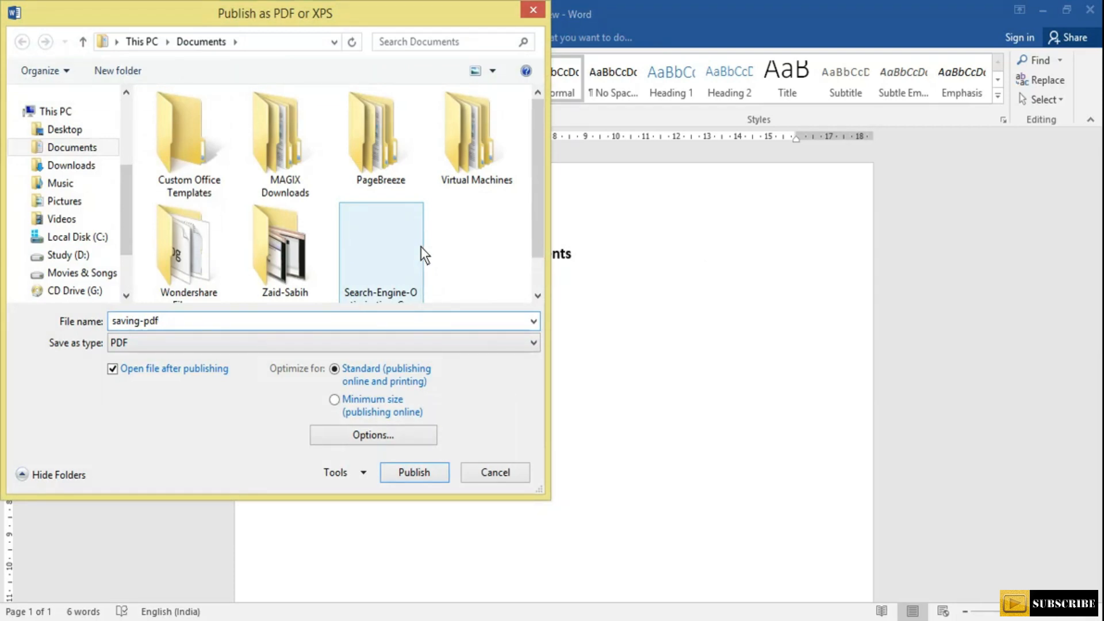
pyautogui.press('Return')
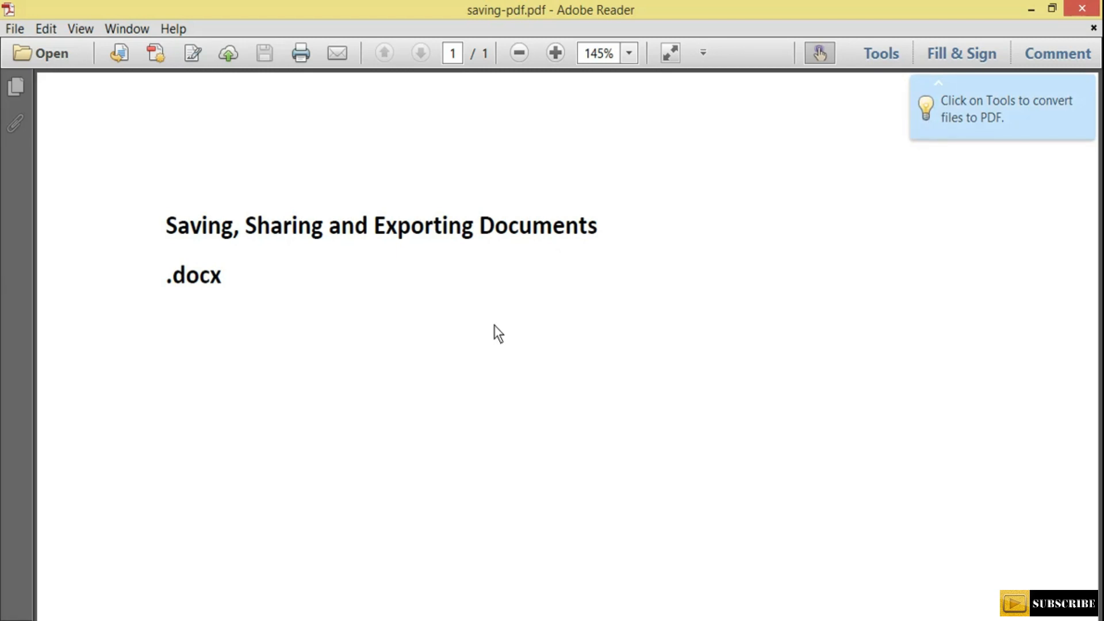
pyautogui.click(1088, 8)
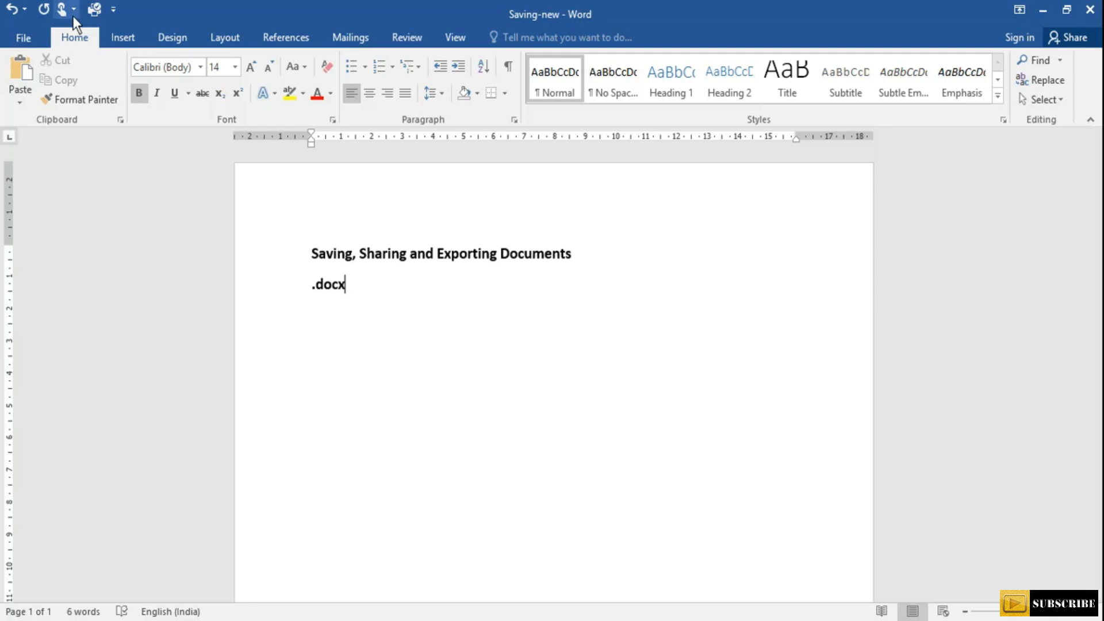
# Export the document to the Desktop as a Plain Text file named "plain-text", using the default Windows text encoding.
pyautogui.click(21, 32)
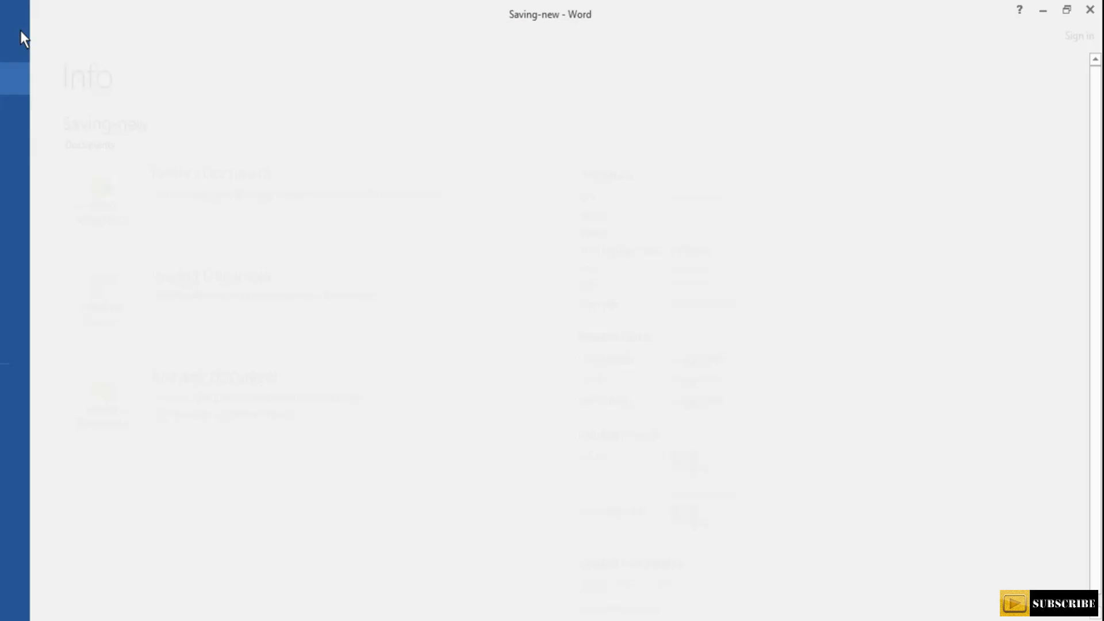
pyautogui.click(33, 311)
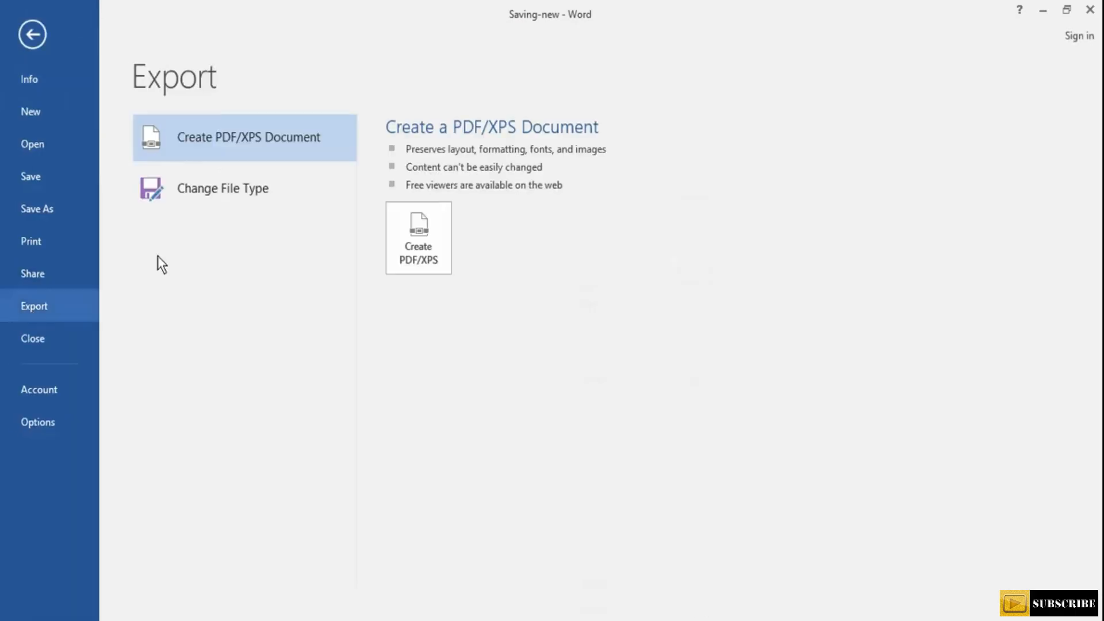
pyautogui.click(205, 207)
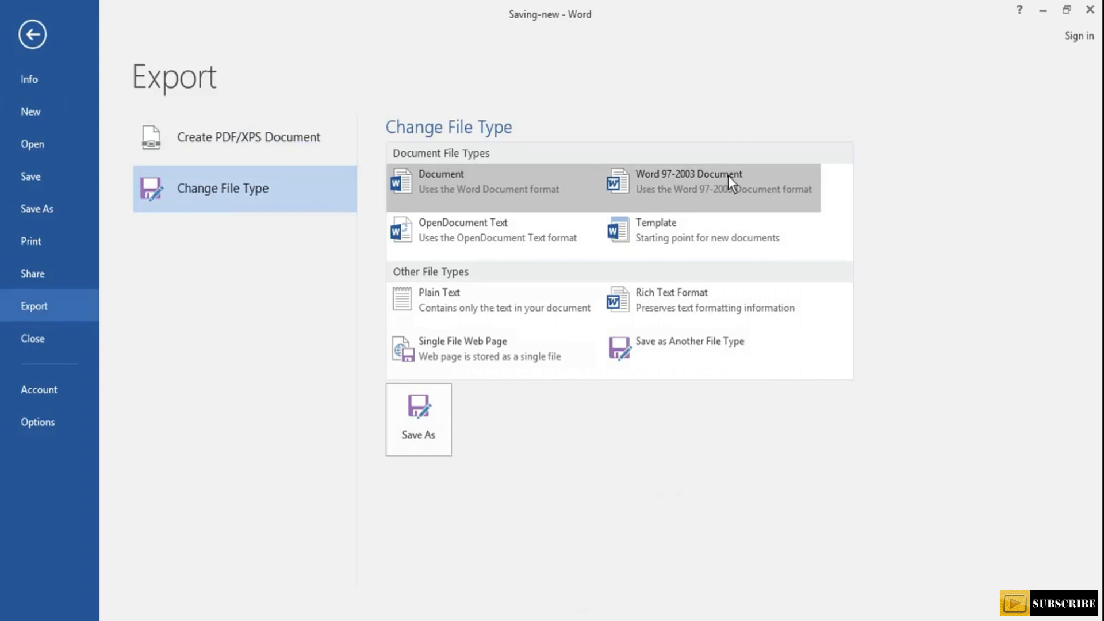
pyautogui.click(646, 238)
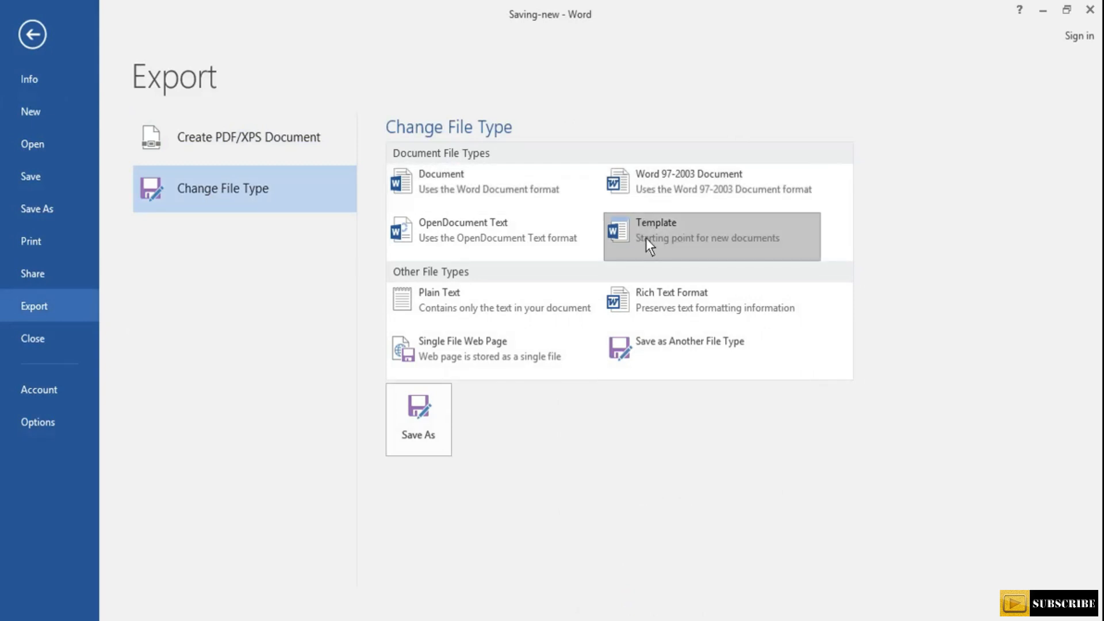
pyautogui.click(426, 429)
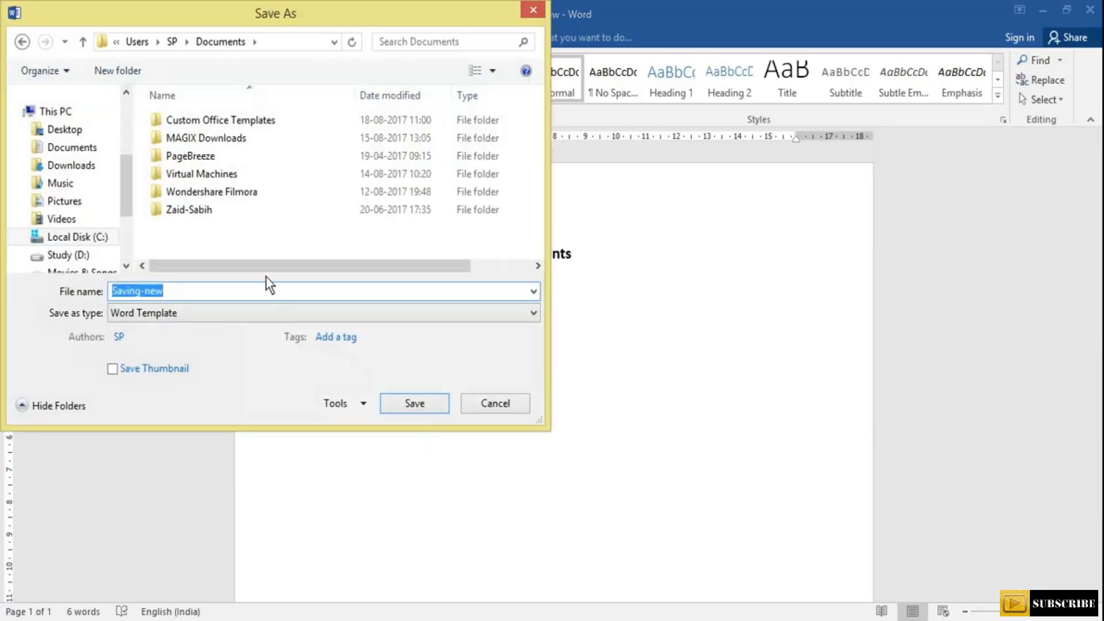
pyautogui.write('plain')
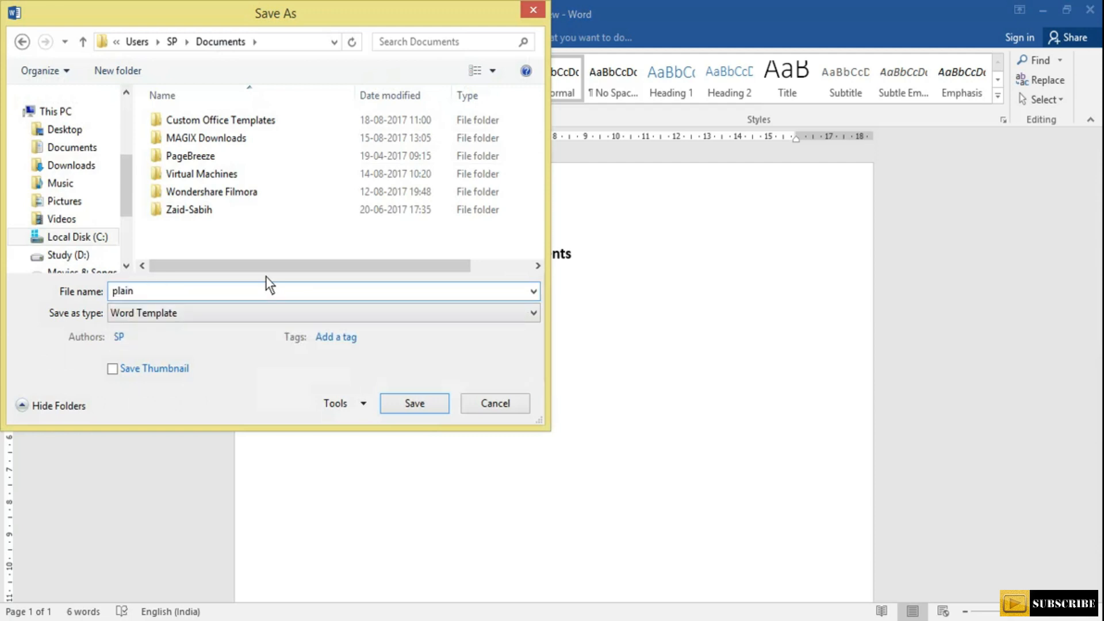
pyautogui.press('BackSpace')
pyautogui.press('BackSpace')
pyautogui.press('BackSpace')
pyautogui.press('BackSpace')
pyautogui.click(285, 319)
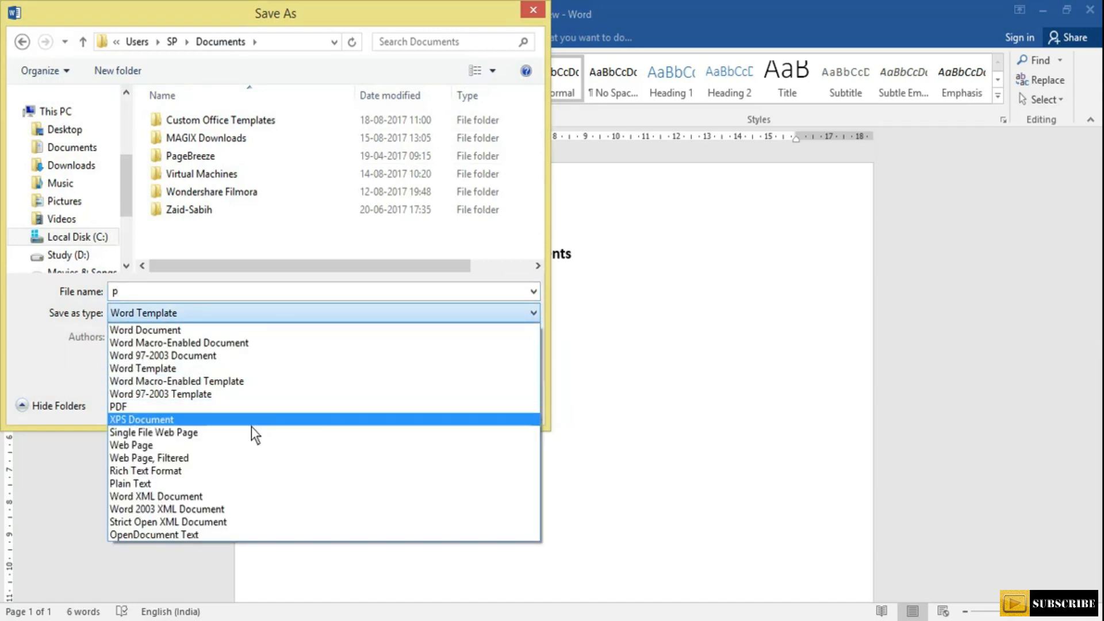
pyautogui.click(249, 482)
pyautogui.click(237, 294)
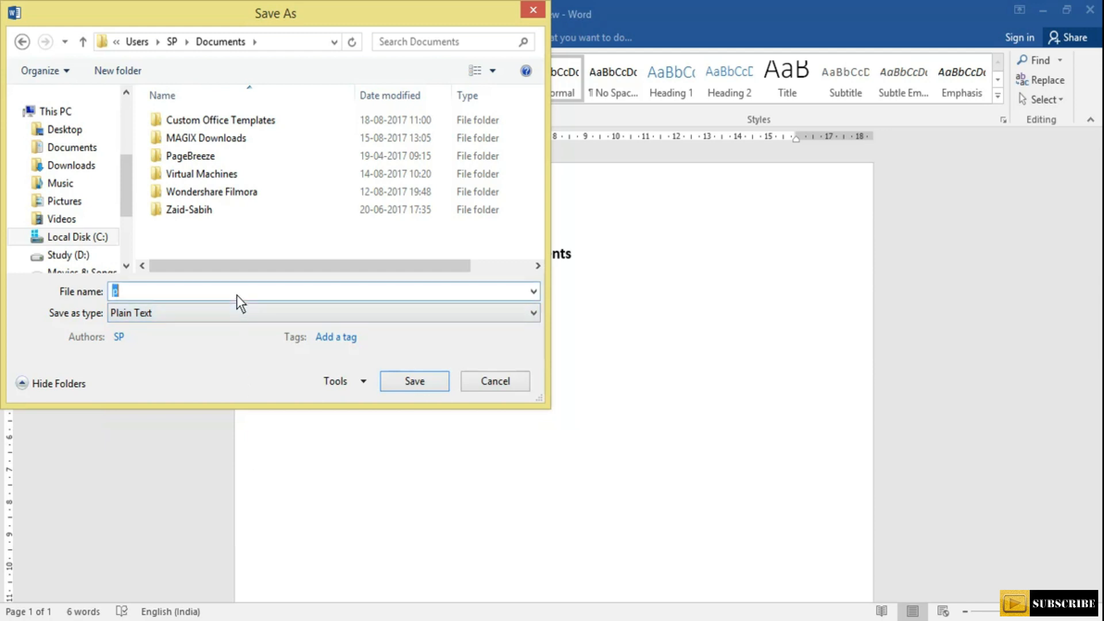
pyautogui.write('plain-text')
pyautogui.click(69, 130)
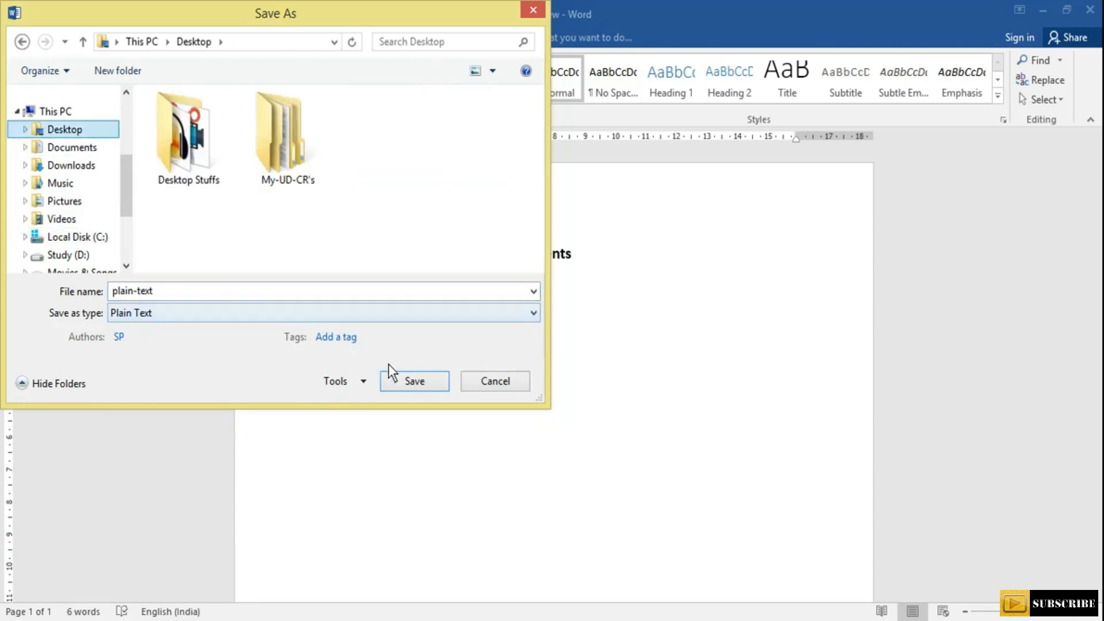
pyautogui.click(403, 380)
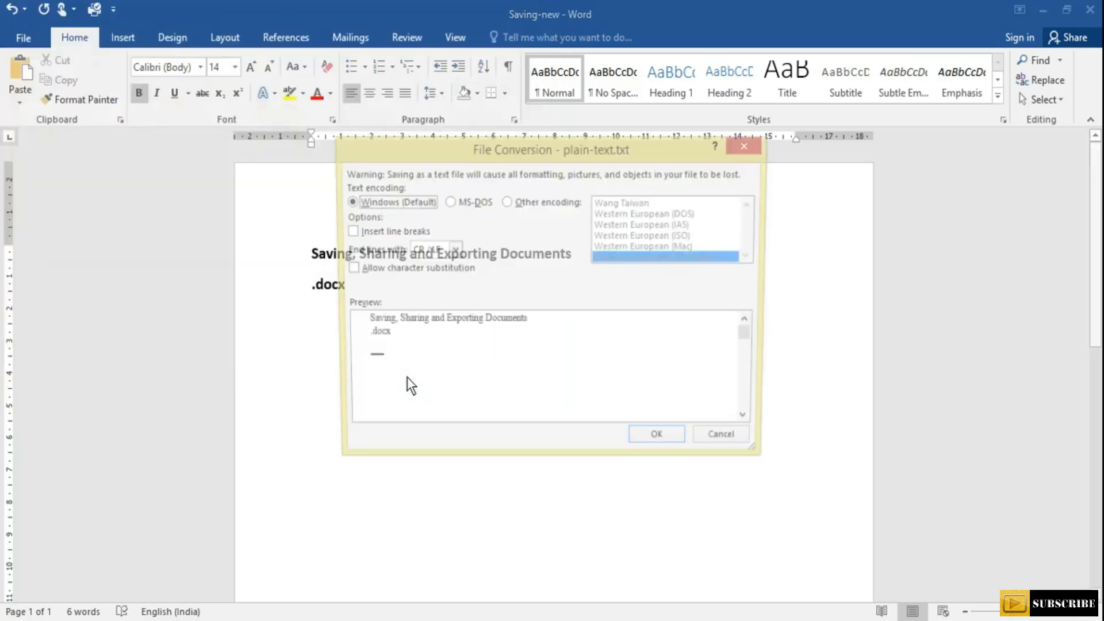
pyautogui.click(652, 440)
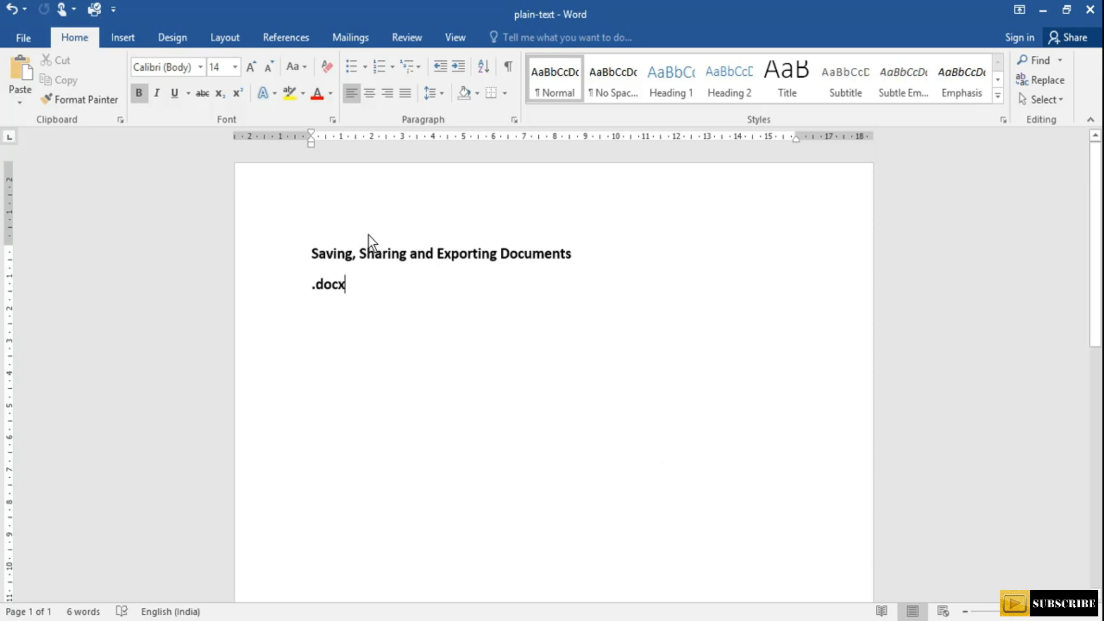
# Look at the document's sharing options, including Post to Blog, and return to the document.
pyautogui.click(25, 35)
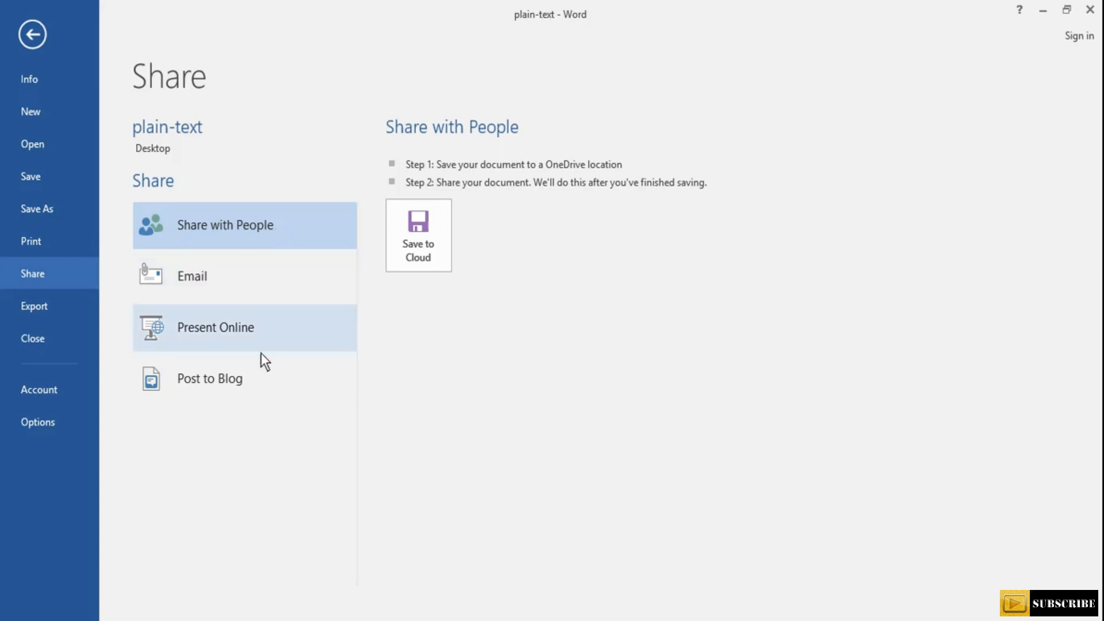
pyautogui.click(259, 379)
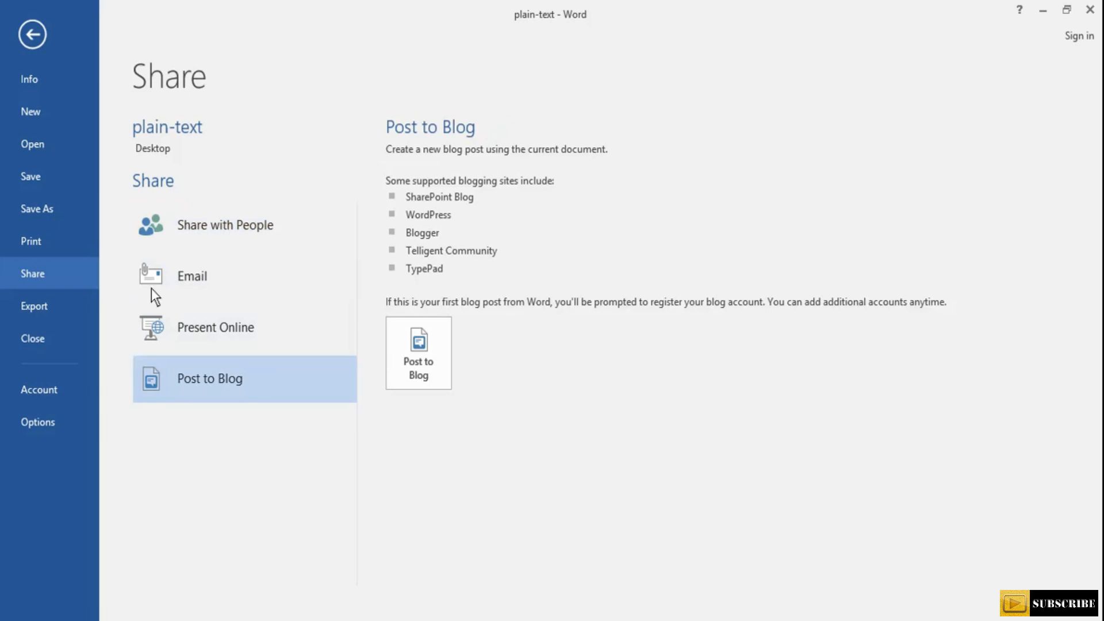
pyautogui.click(32, 35)
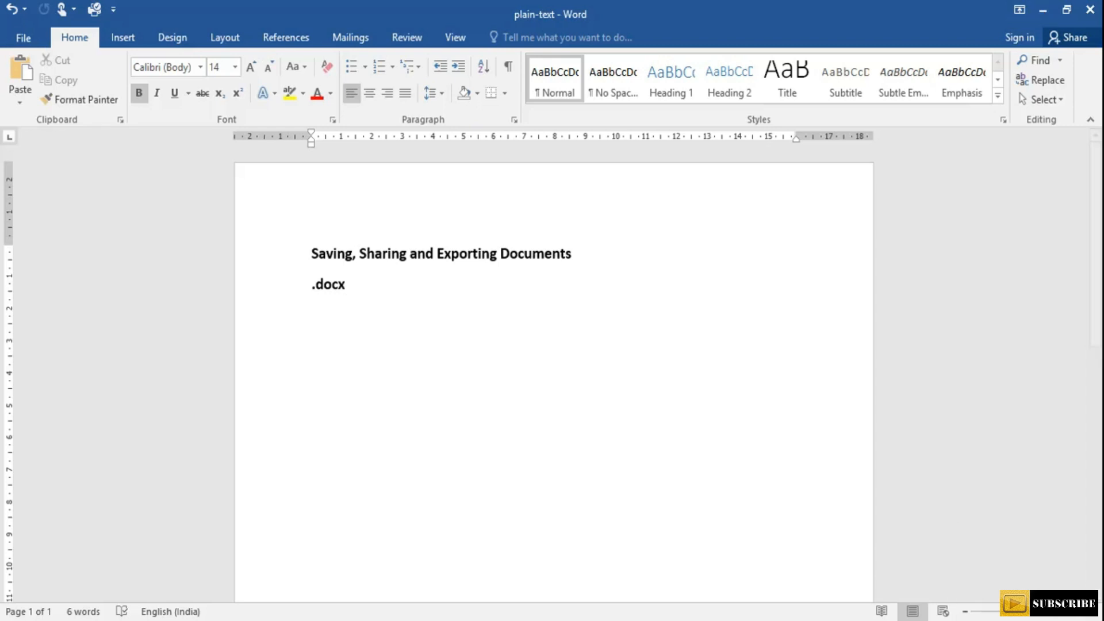
pyautogui.click(941, 620)
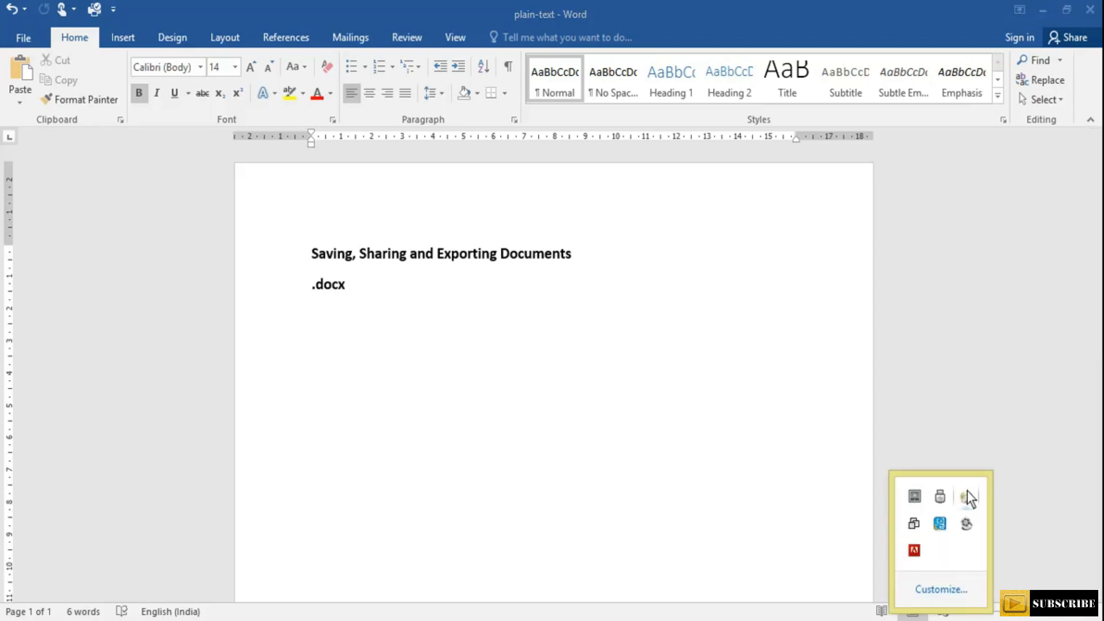
pyautogui.click(966, 522)
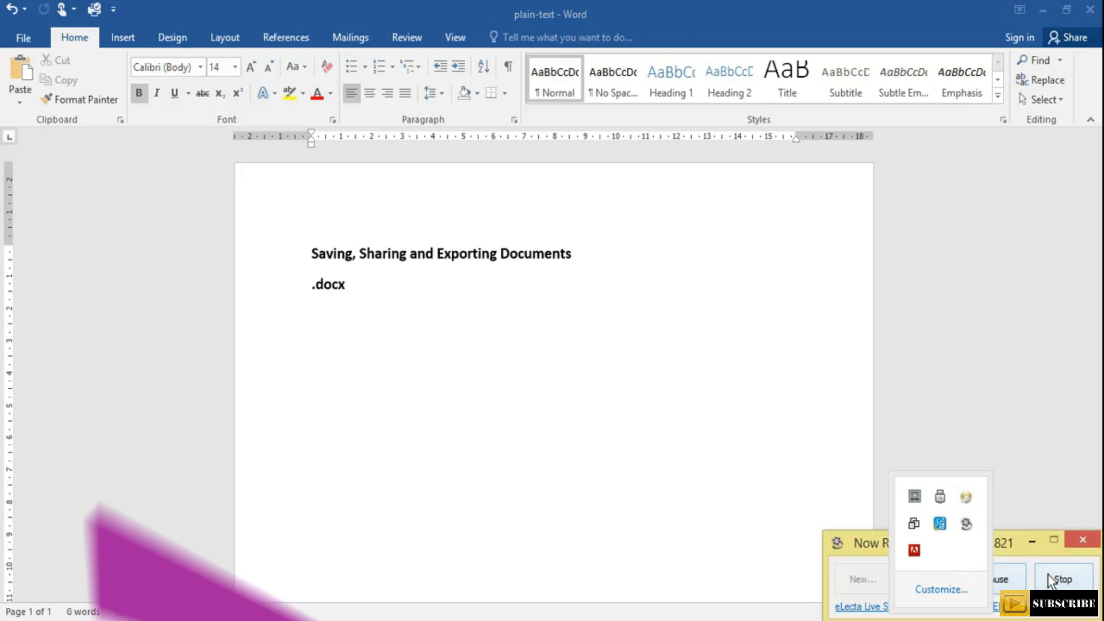
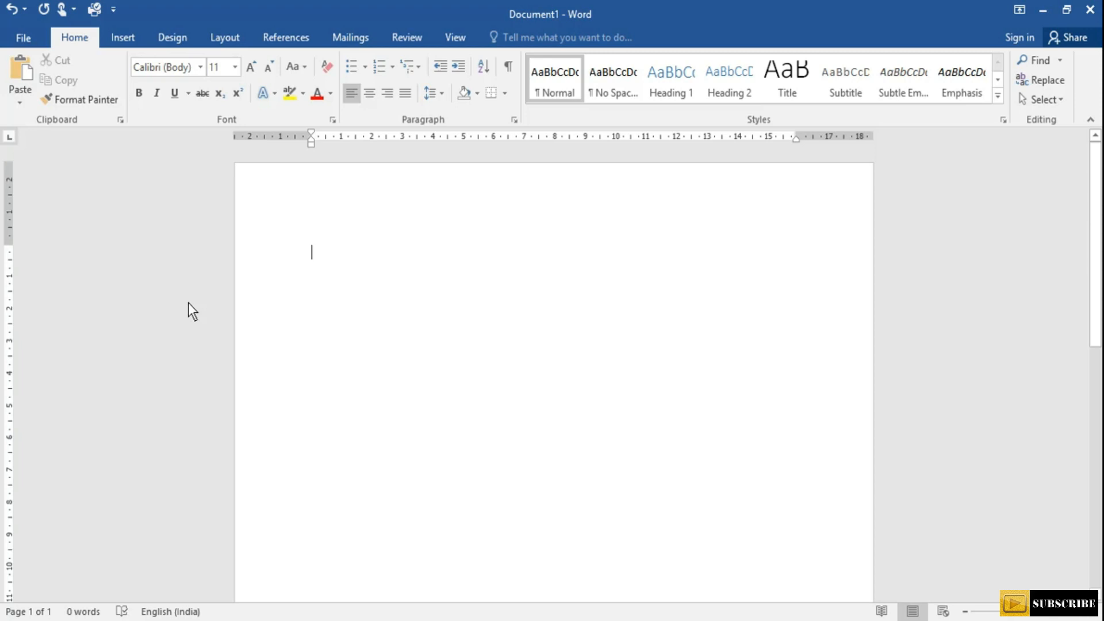
# Write "Sample file" in the blank document and set its font size to 16.
pyautogui.write('sample file')
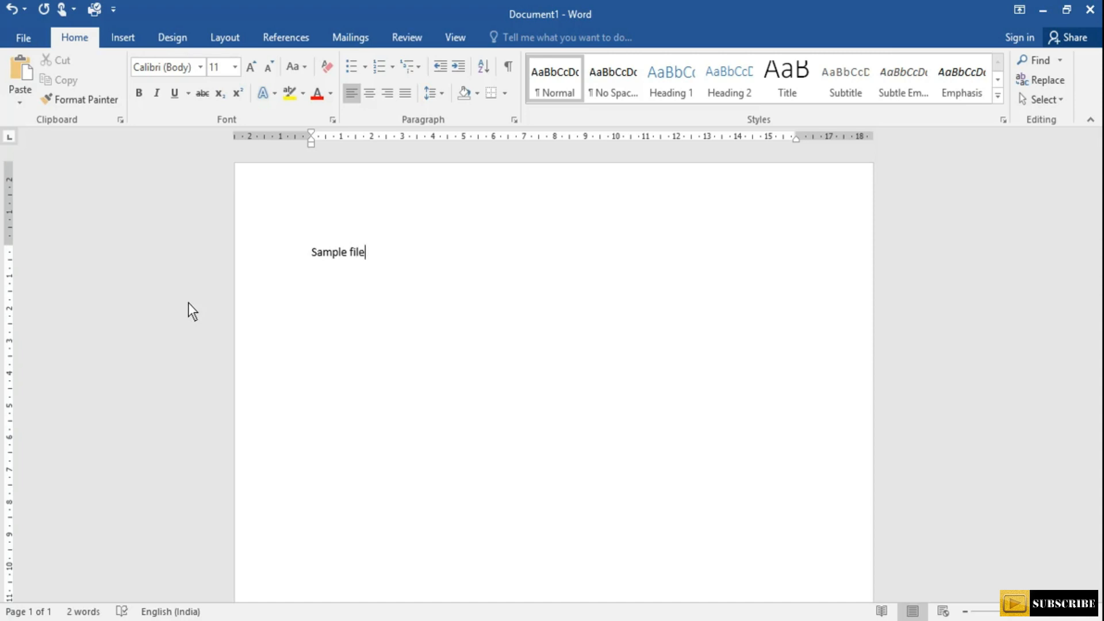
pyautogui.hotkey('ctrl', 'a')
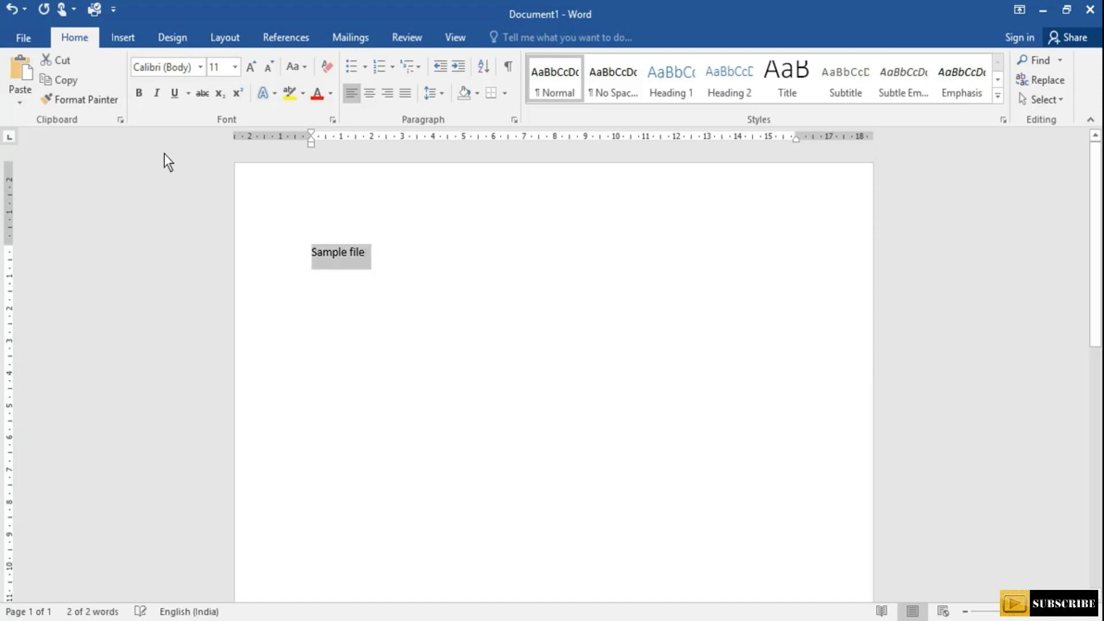
pyautogui.click(236, 70)
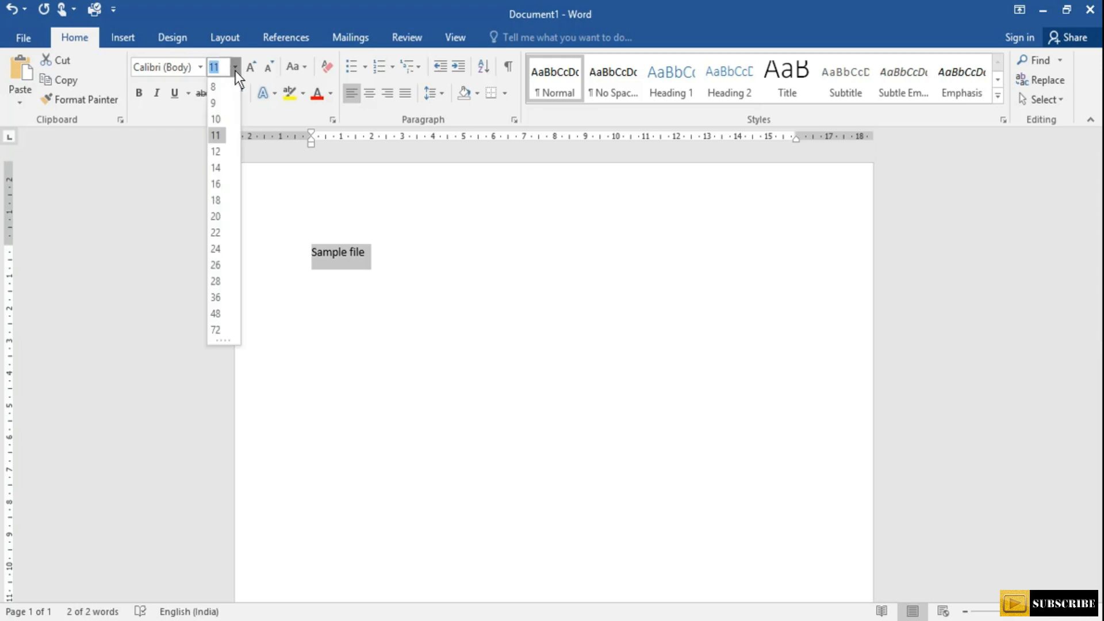
pyautogui.click(223, 184)
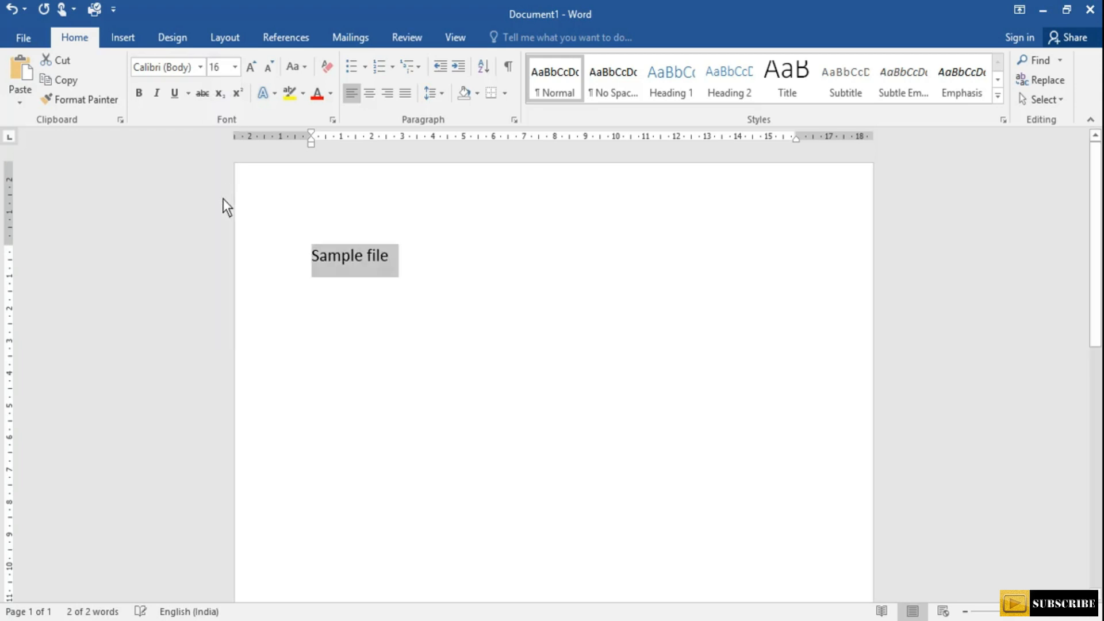
pyautogui.click(452, 287)
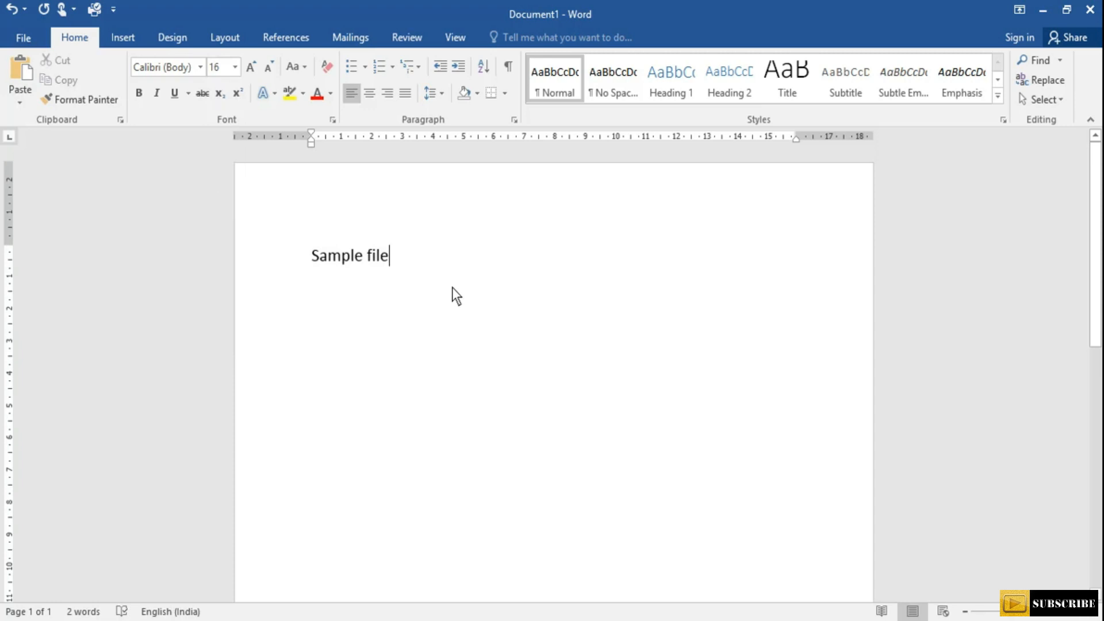
# Space out the letters of "file" in the first line and add a second line reading "This is the sample text".
pyautogui.press('Left')
pyautogui.press('Left')
pyautogui.press('Left')
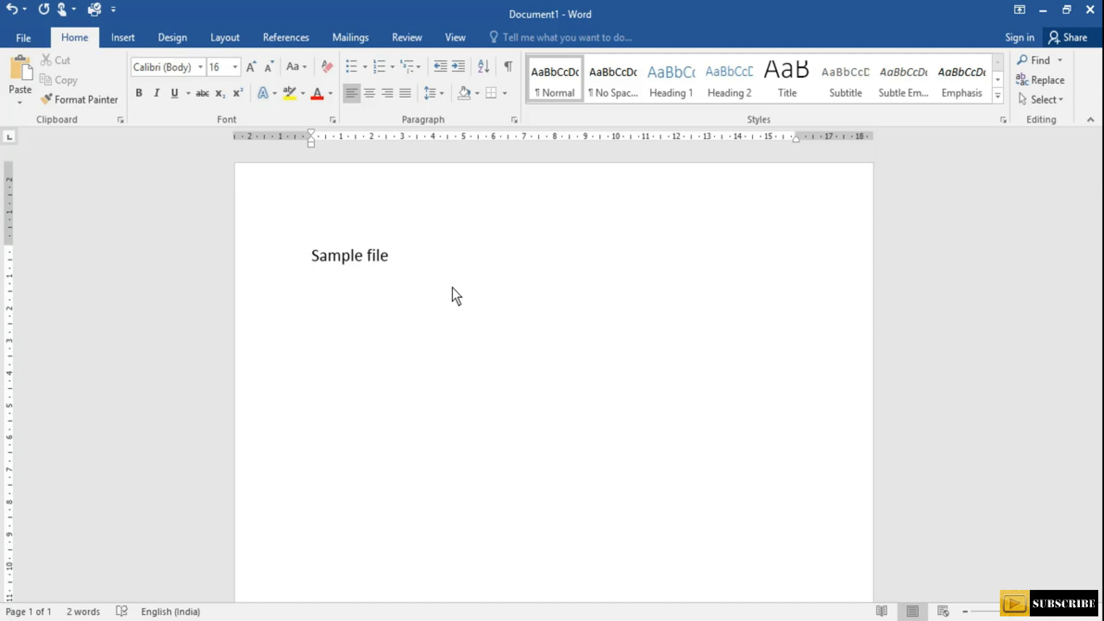
pyautogui.press('Right')
pyautogui.press('Right')
pyautogui.press('Right')
pyautogui.press('Right')
pyautogui.press('Return')
pyautogui.write('this is the sample tex')
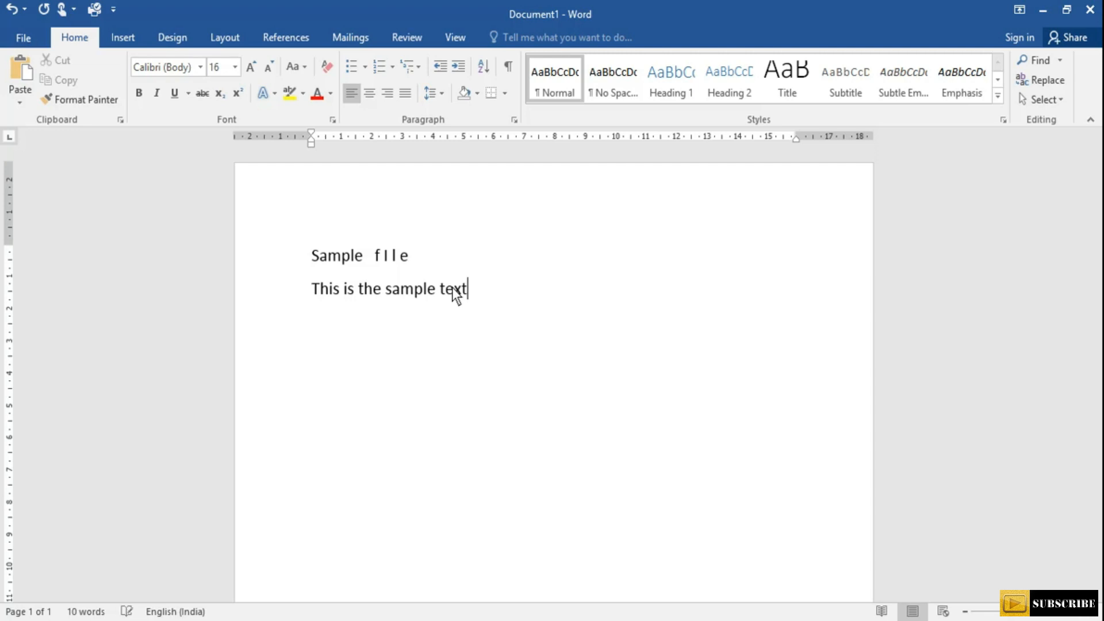
# Move the text cursor back and forth through the first line, letter by letter and by a whole word.
pyautogui.click(408, 262)
pyautogui.press('Left')
pyautogui.press('Left')
pyautogui.press('Right')
pyautogui.press('Right')
pyautogui.press('Left')
pyautogui.press('Left')
pyautogui.press('Left')
pyautogui.press('Left')
pyautogui.press('Left')
pyautogui.press('Left')
pyautogui.press('Left')
pyautogui.press('Left')
pyautogui.press('Left')
pyautogui.hotkey('ctrl', 'Right')
pyautogui.press('Left')
pyautogui.press('Left')
pyautogui.press('Left')
# Select the last letter of "Sample", the whole first line, and both lines of text in turn.
pyautogui.hotkey('shift', 'Left')
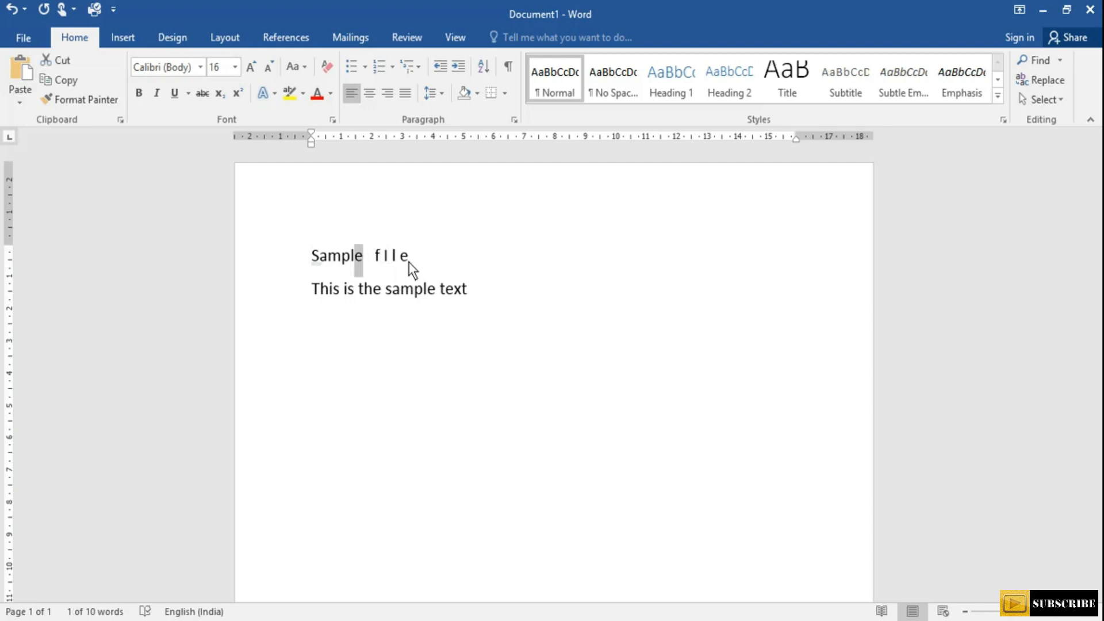
pyautogui.press('Right')
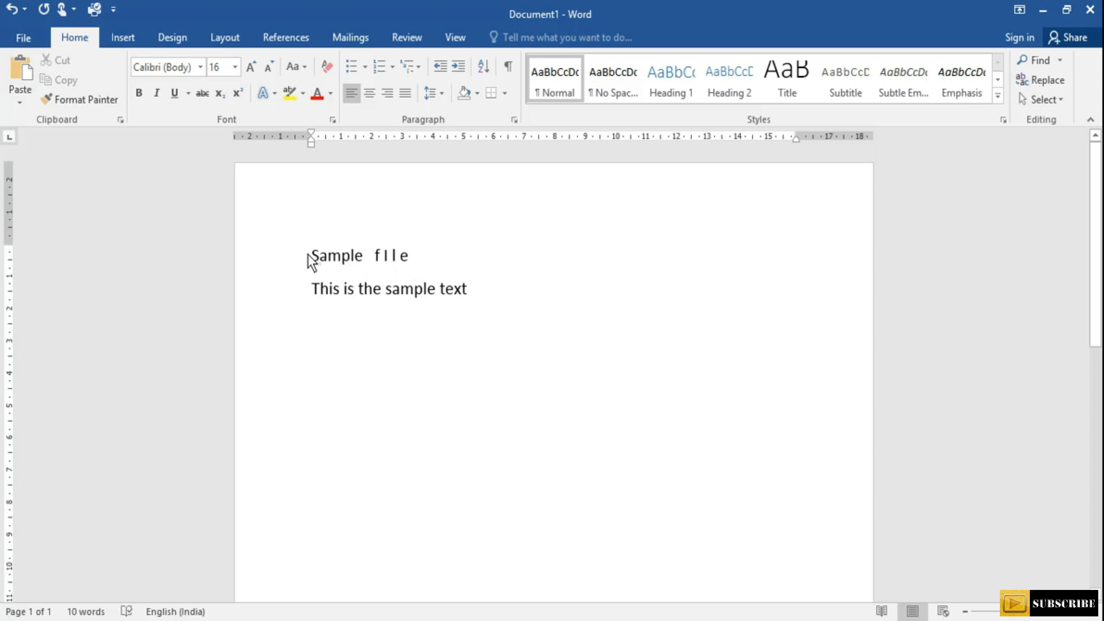
pyautogui.moveTo(365, 258); pyautogui.dragTo(390, 259)
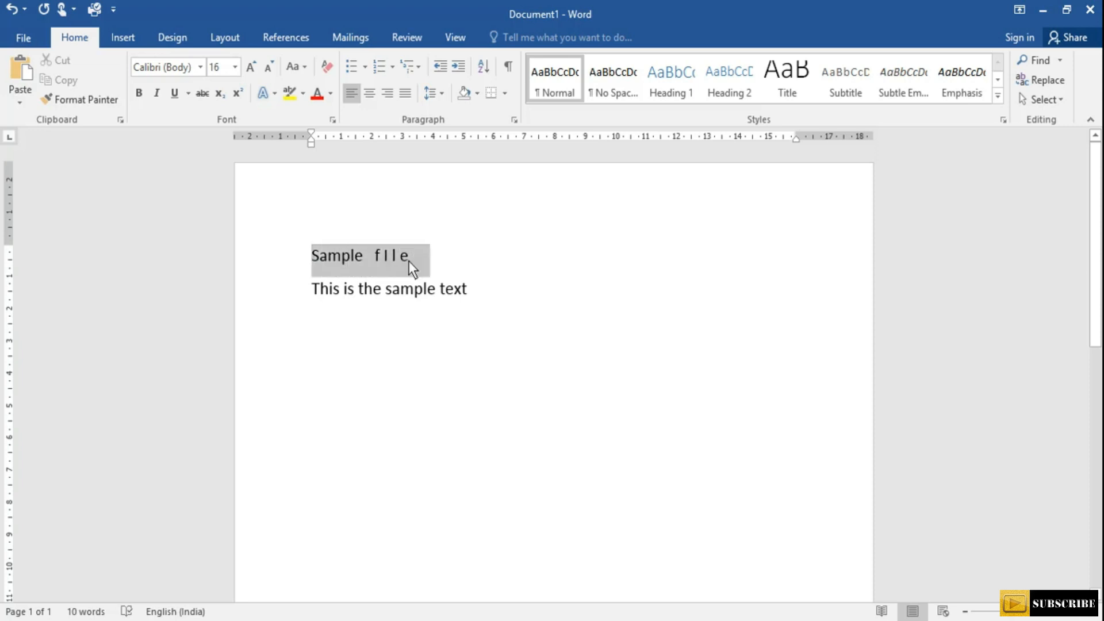
pyautogui.moveTo(408, 260); pyautogui.dragTo(455, 292)
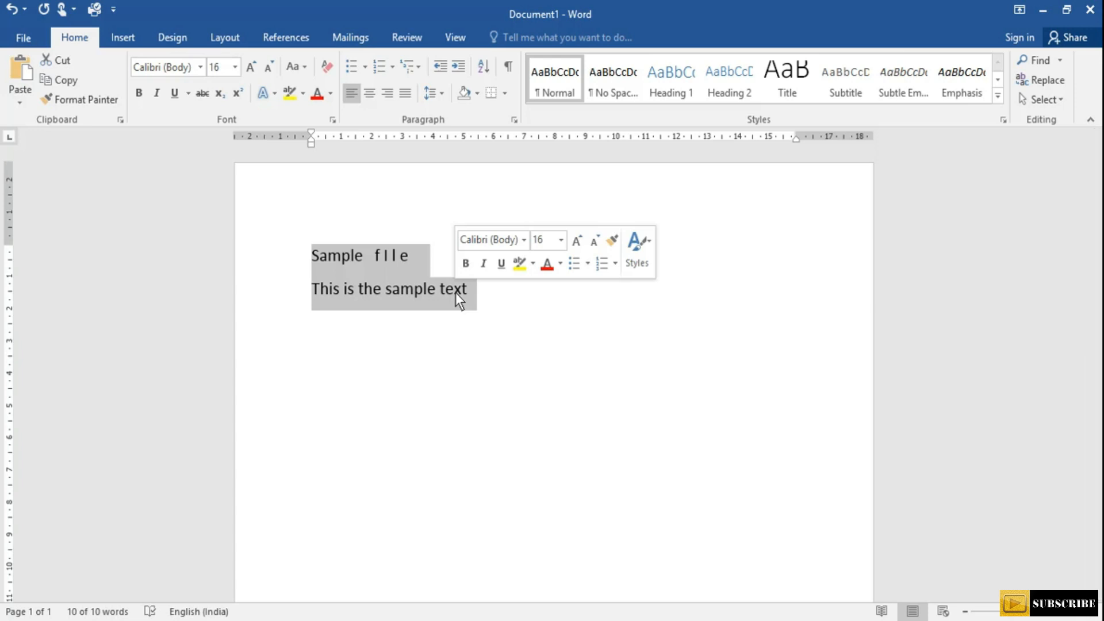
# Add a third line reading "Multiple lines" below the sample text.
pyautogui.click(492, 312)
pyautogui.press('Return')
pyautogui.write('multiple lines')
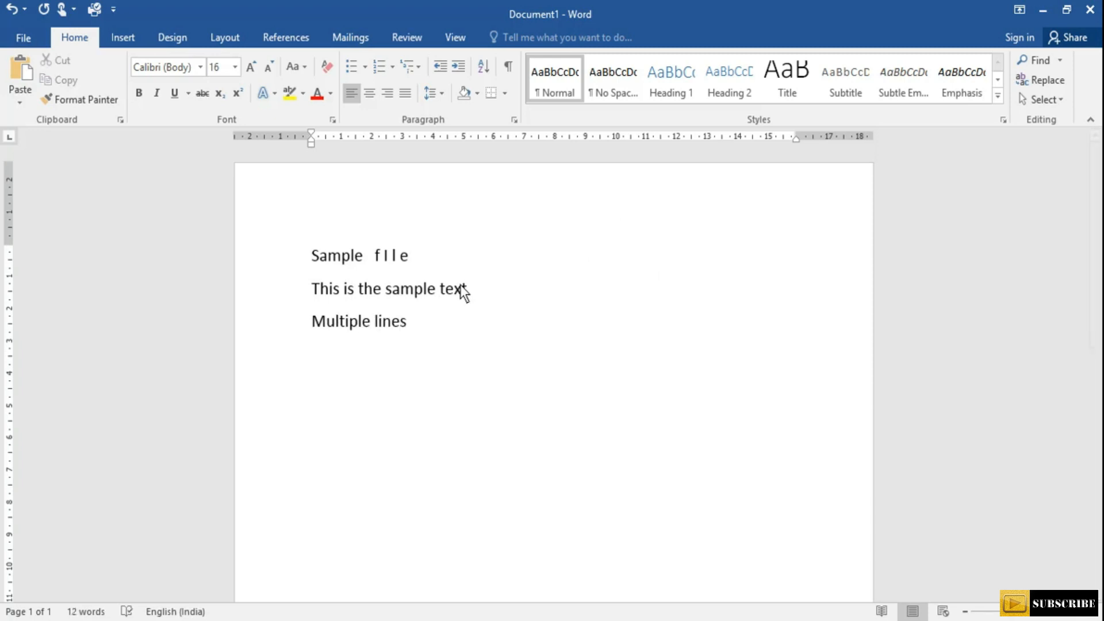
# Select the three lines of text together, and add a fourth line reading "All texts".
pyautogui.click(308, 265)
pyautogui.moveTo(284, 253); pyautogui.dragTo(282, 319)
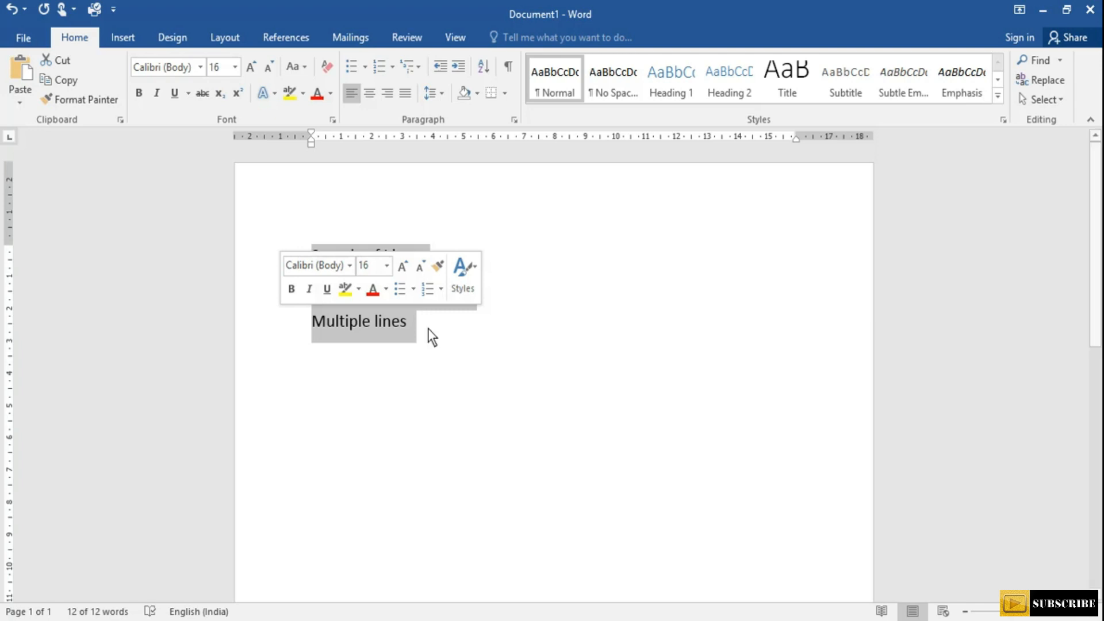
pyautogui.click(506, 357)
pyautogui.press('Return')
pyautogui.write('All texts')
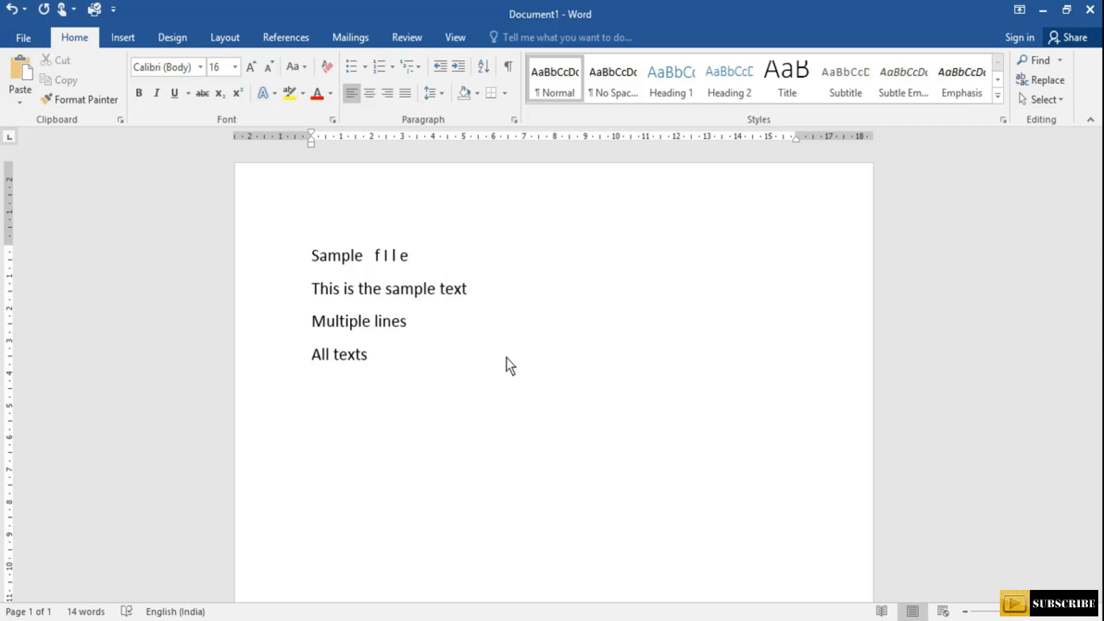
# Select all the text in the document, and delete the words "This is" from the start of the second line.
pyautogui.hotkey('ctrl', 'a')
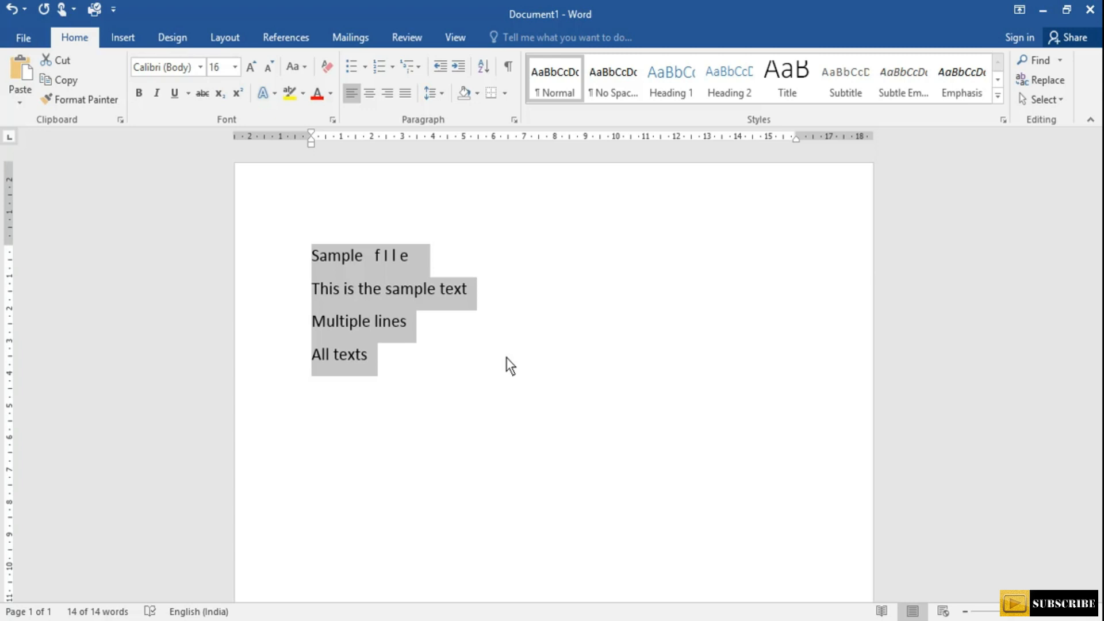
pyautogui.hotkey('ctrl', 'Home')
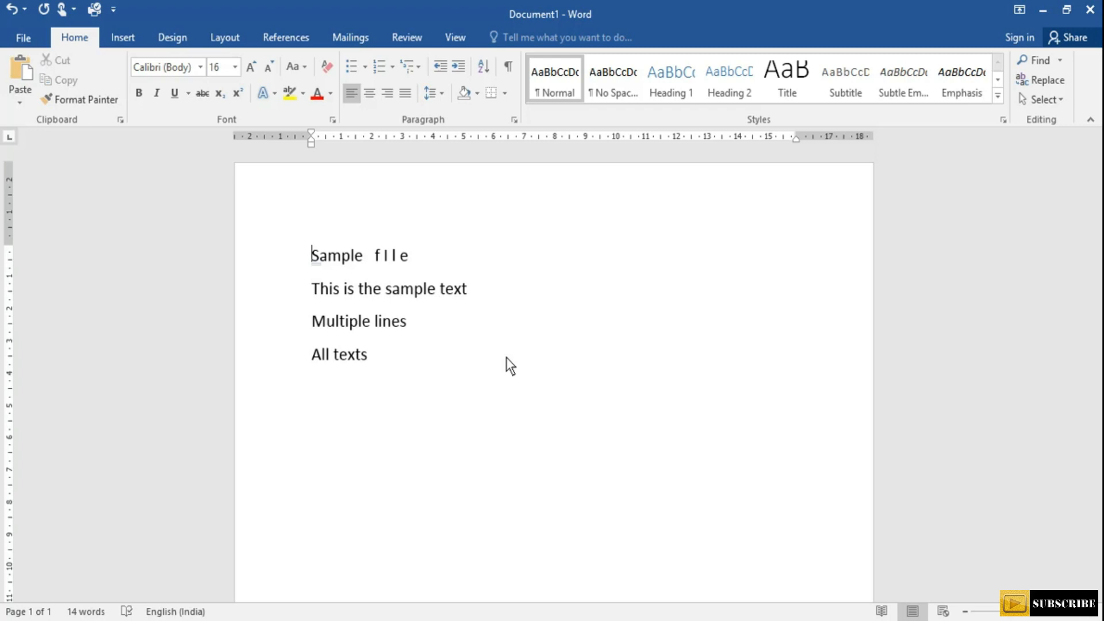
pyautogui.press('Down')
pyautogui.hotkey('shift', 'Right')
pyautogui.hotkey('shift', 'Right')
pyautogui.hotkey('shift', 'Right')
pyautogui.hotkey('shift', 'Right')
pyautogui.hotkey('shift', 'Right')
pyautogui.hotkey('shift', 'Right')
pyautogui.hotkey('shift', 'Right')
pyautogui.hotkey('shift', 'Right')
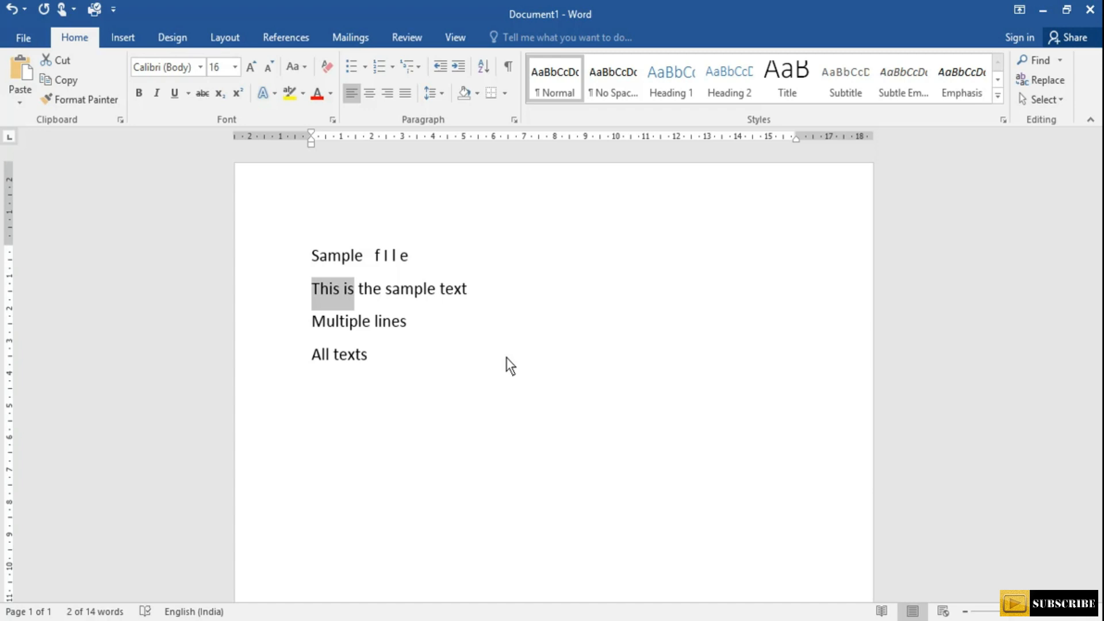
pyautogui.press('Delete')
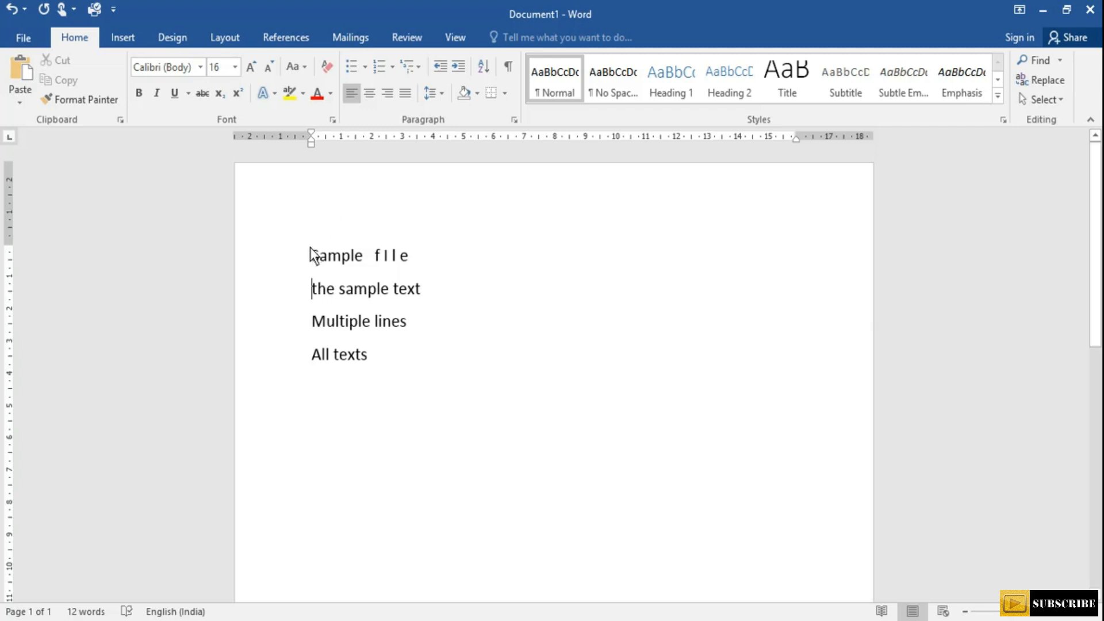
# Copy the word "Sample" from the first line and paste it on a new line below "All texts".
pyautogui.moveTo(358, 258); pyautogui.dragTo(362, 258)
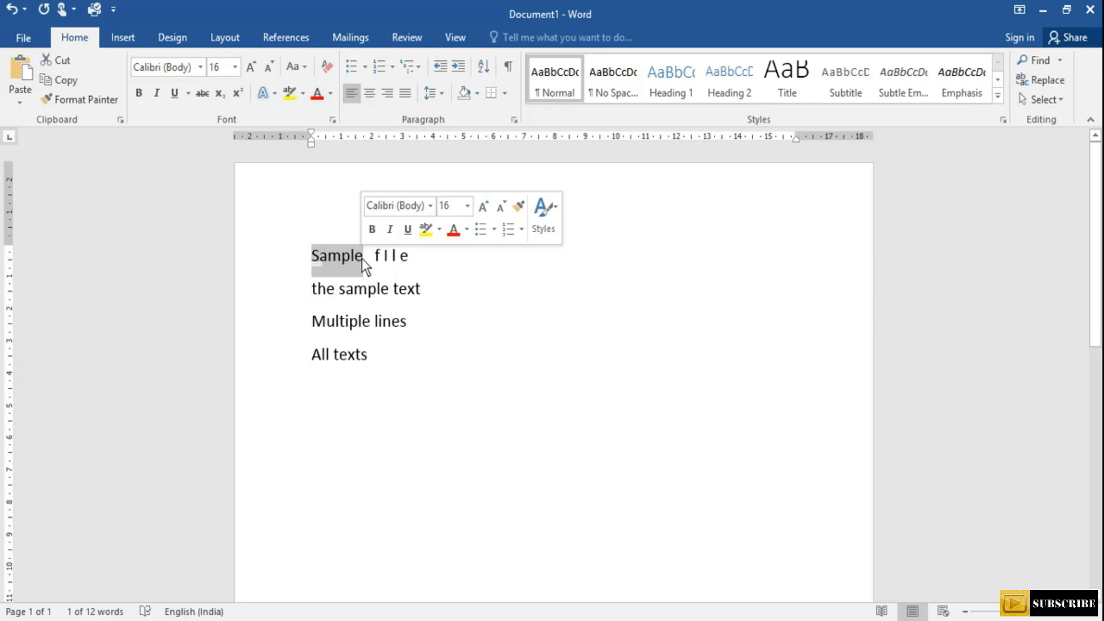
pyautogui.click(74, 79)
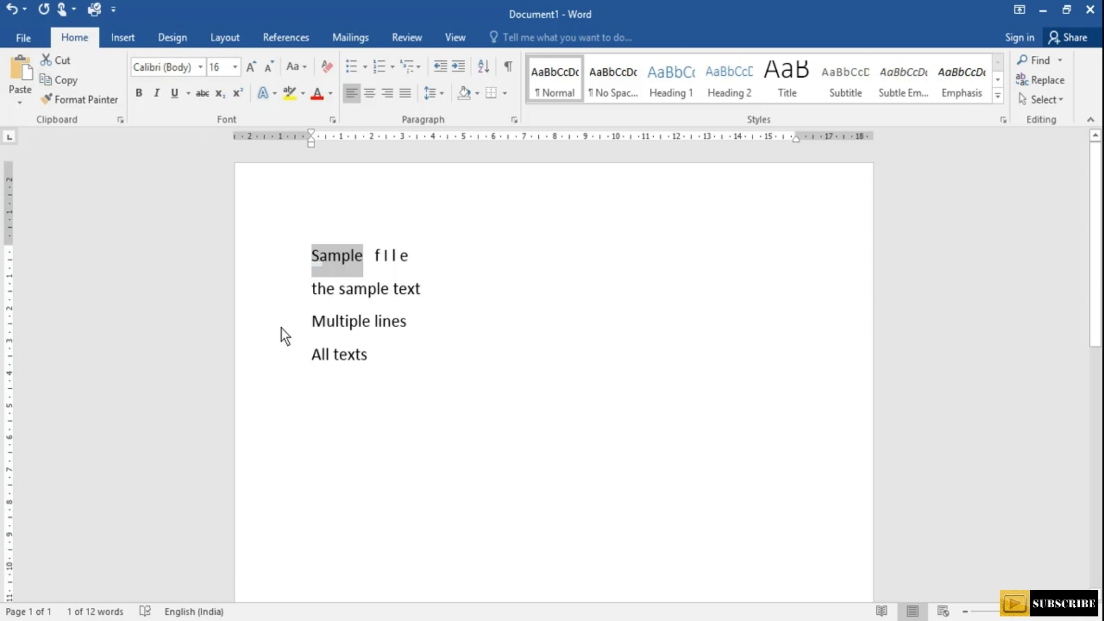
pyautogui.scroll(-1, 284, 315)
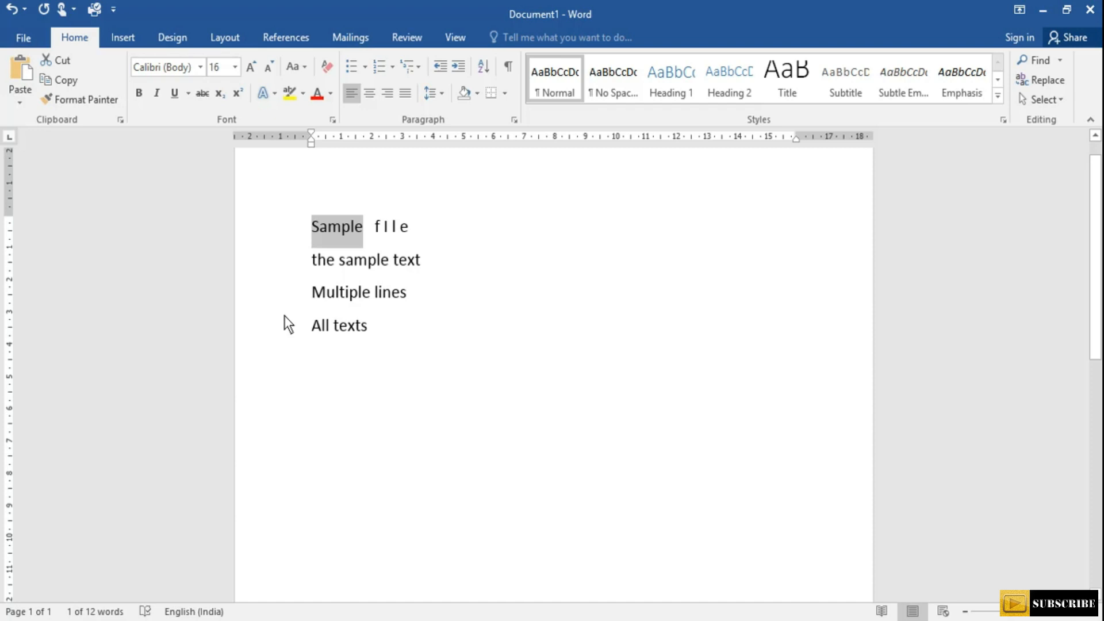
pyautogui.click(377, 327)
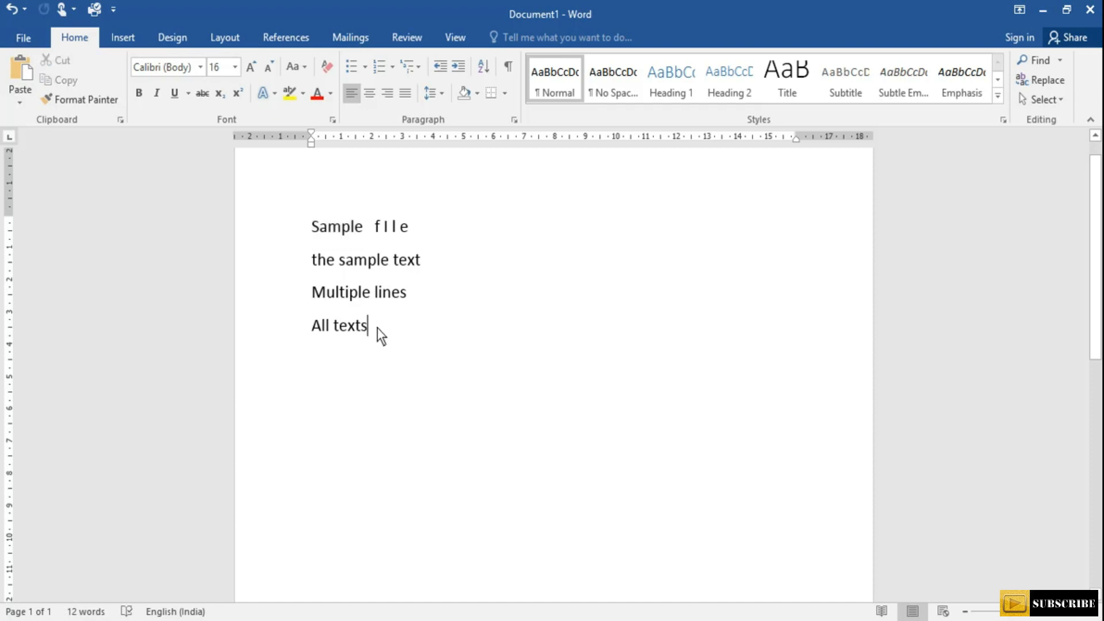
pyautogui.press('Return')
pyautogui.hotkey('ctrl', 'v')
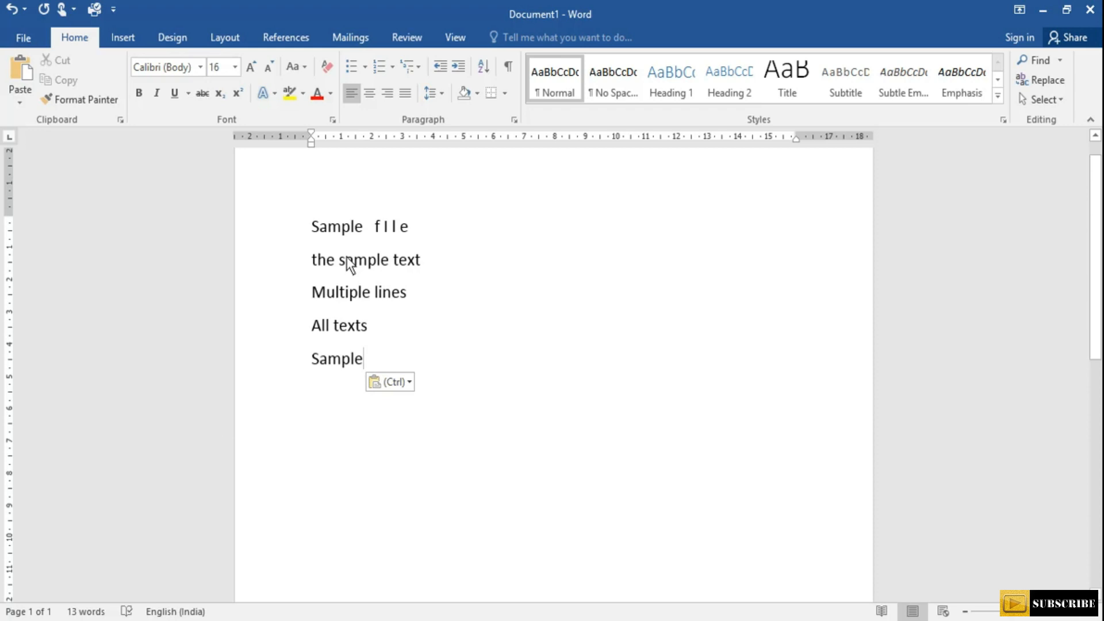
# Cut the spaced letters "f I l e" from the first line and paste them after "Sample" in the last line.
pyautogui.moveTo(371, 222)
pyautogui.mouseDown()
pyautogui.moveTo(417, 227)
pyautogui.moveTo(376, 226)
pyautogui.mouseUp()
pyautogui.click(416, 228)
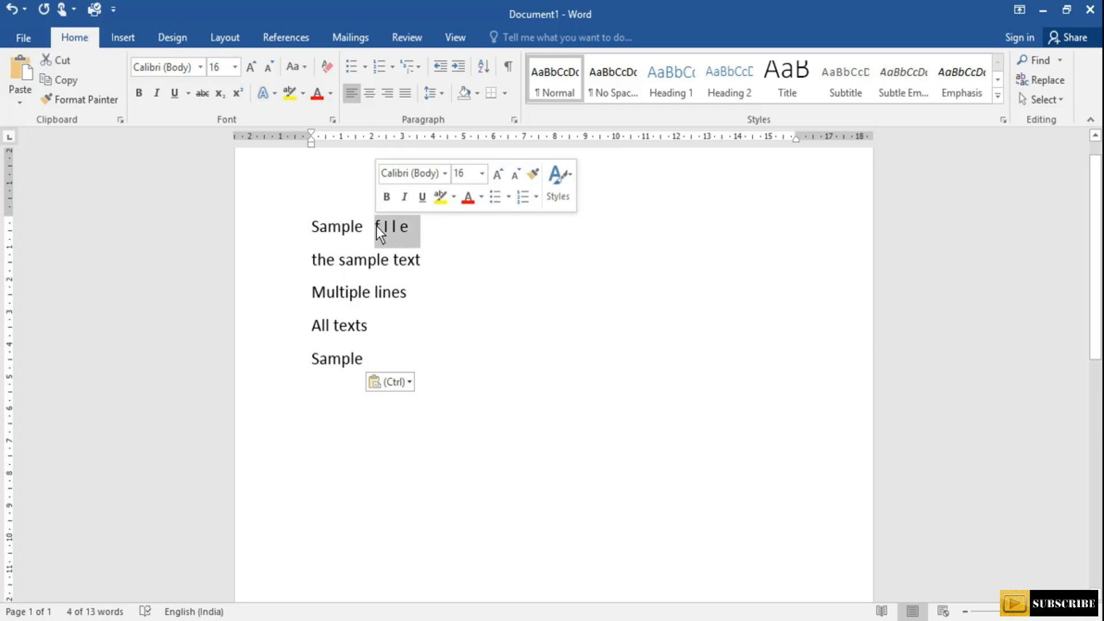
pyautogui.press('Delete')
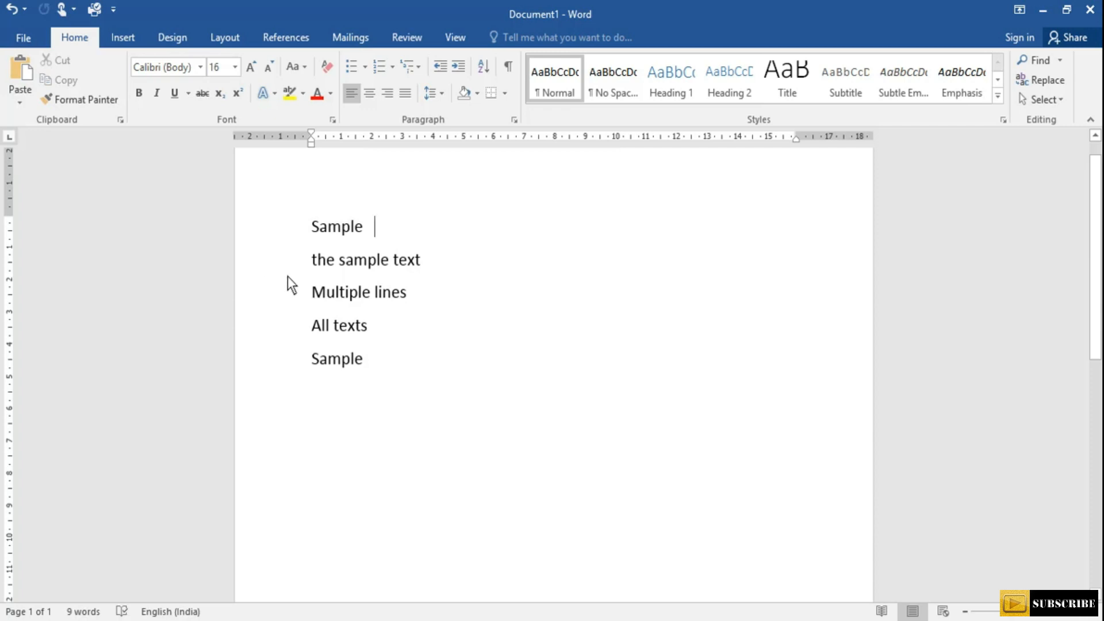
pyautogui.click(375, 369)
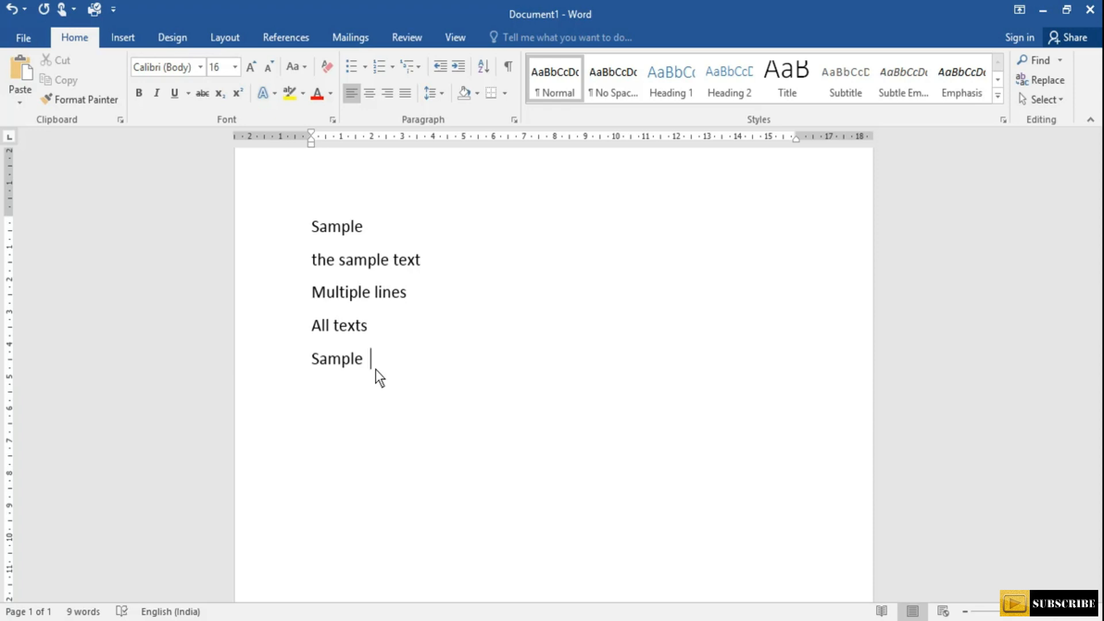
pyautogui.hotkey('ctrl', 'v')
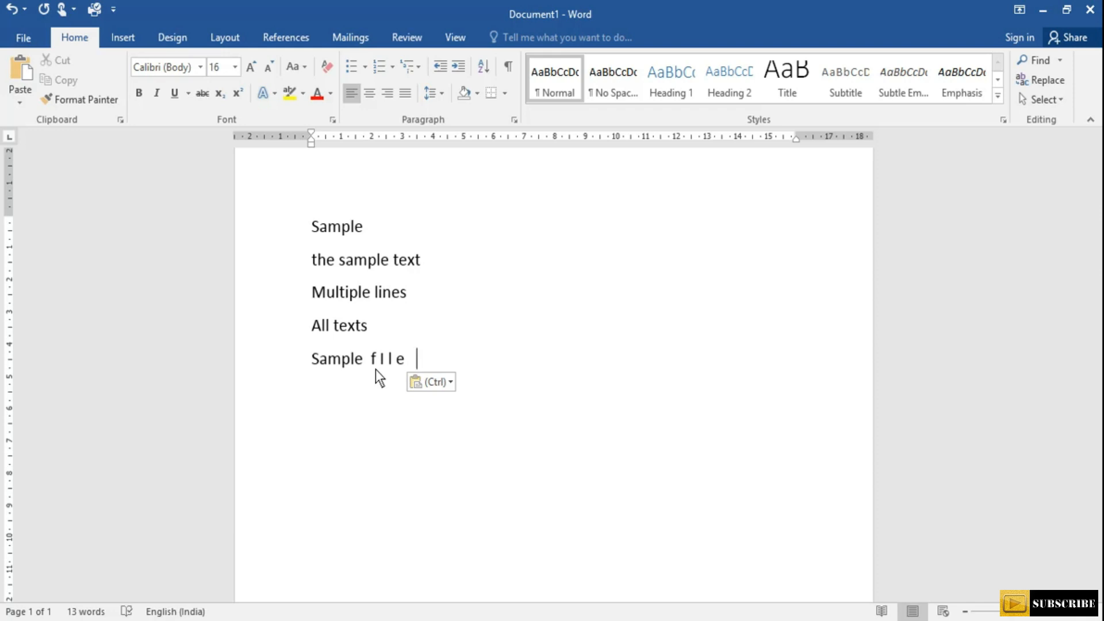
# Move the line "Multiple lines" to the end of the last line, after "f I l e".
pyautogui.moveTo(310, 292); pyautogui.dragTo(406, 294)
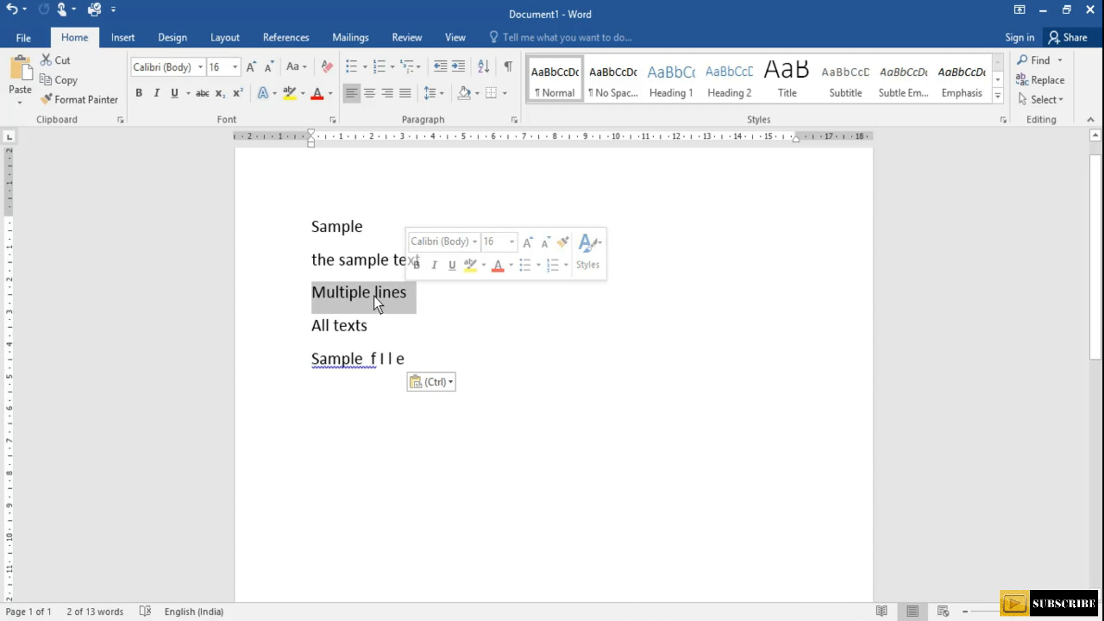
pyautogui.moveTo(374, 296); pyautogui.dragTo(421, 399)
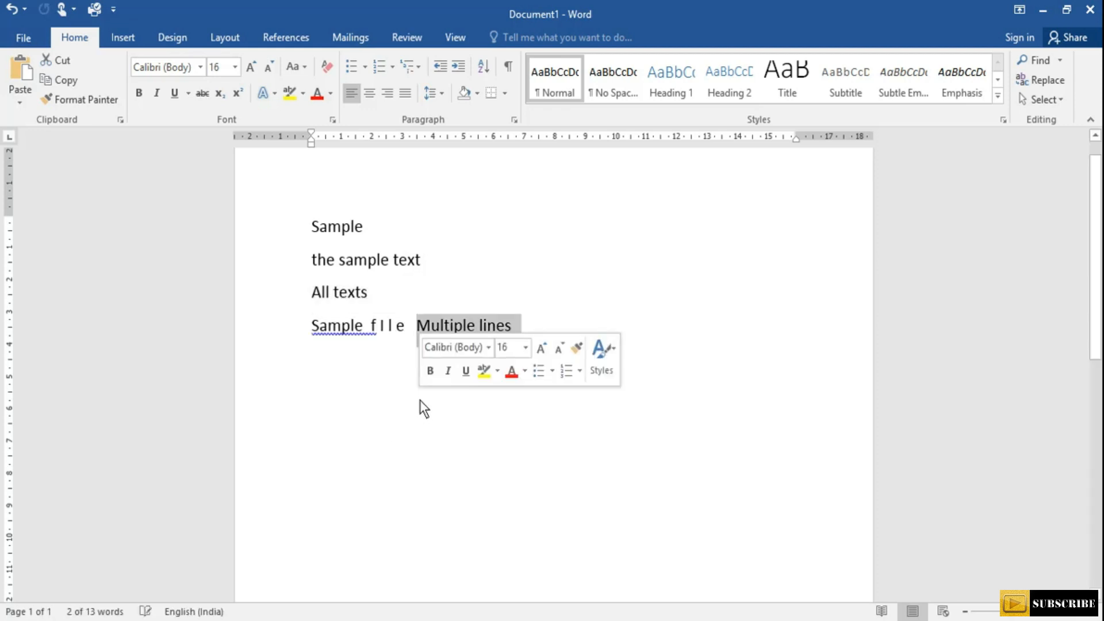
pyautogui.click(364, 399)
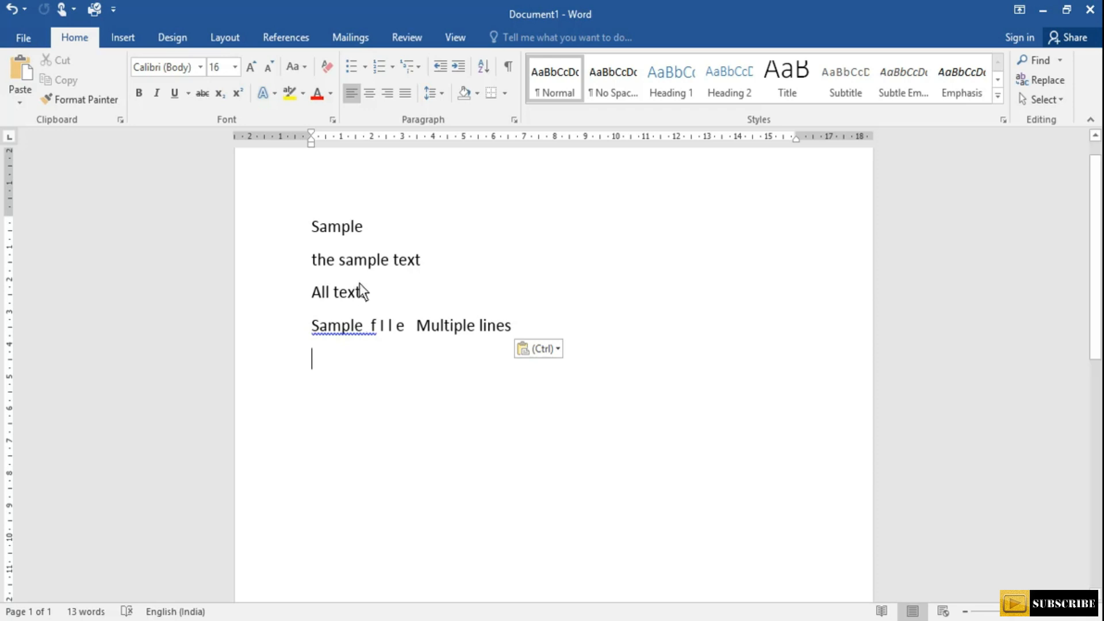
# Erase the text "All texts" from the third line.
pyautogui.hotkey('ctrl', 'z')
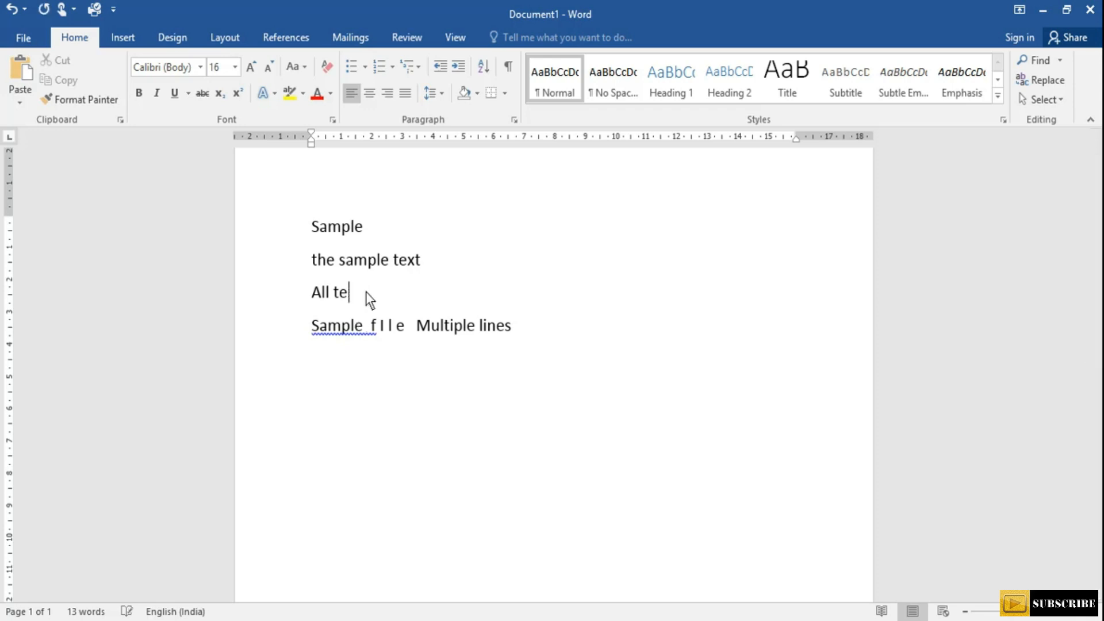
pyautogui.press('BackSpace')
pyautogui.press('BackSpace')
pyautogui.press('BackSpace')
pyautogui.press('BackSpace')
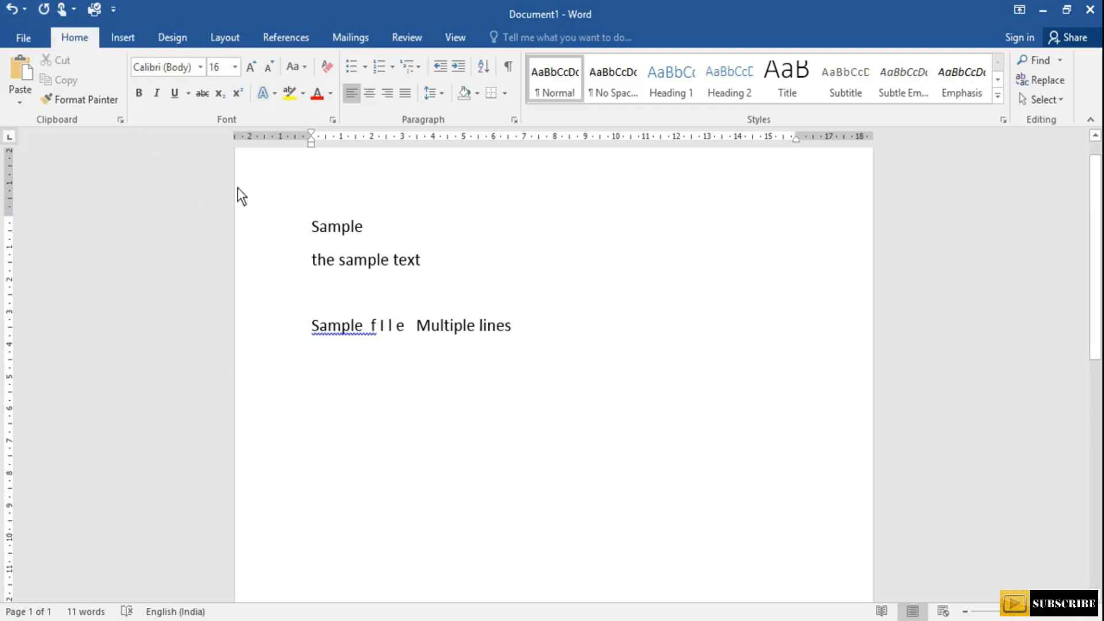
# Undo the erasing of "All texts" and the move of "Multiple lines", and redo the move.
pyautogui.hotkey('ctrl', 'z')
pyautogui.hotkey('ctrl', 'z')
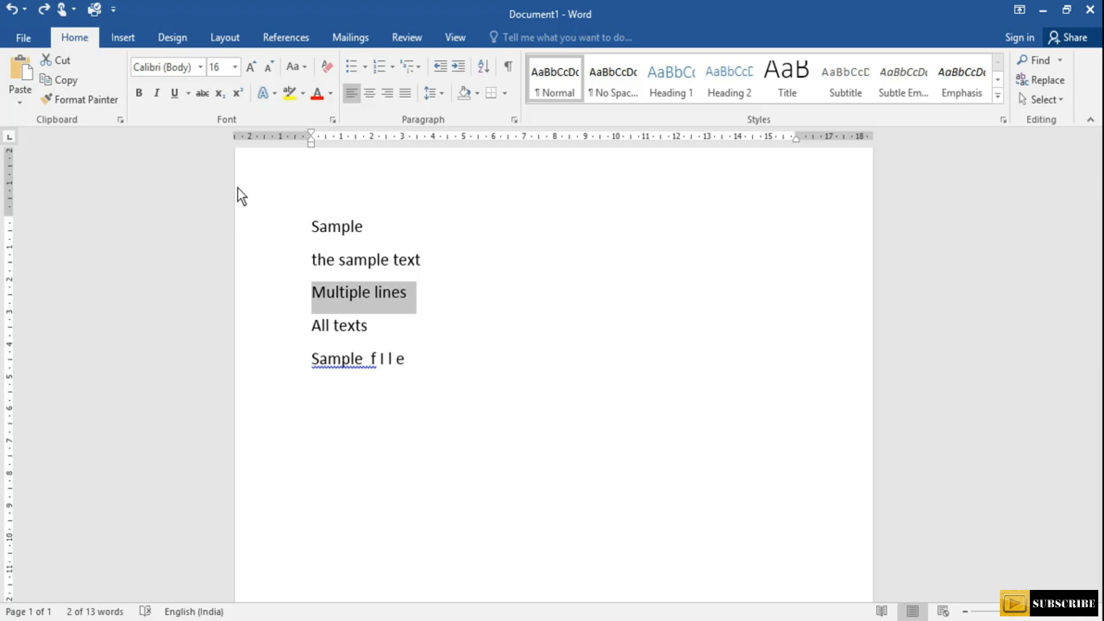
pyautogui.hotkey('ctrl', 'y')
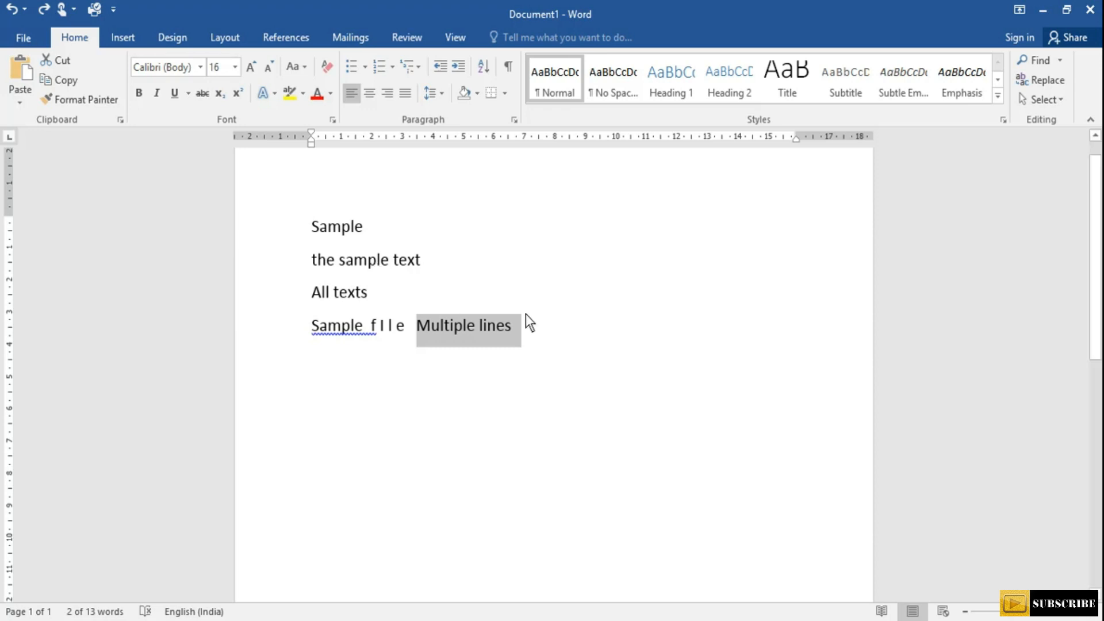
# Insert the π symbol directly after "Multiple lines" in the last line and select it.
pyautogui.click(529, 328)
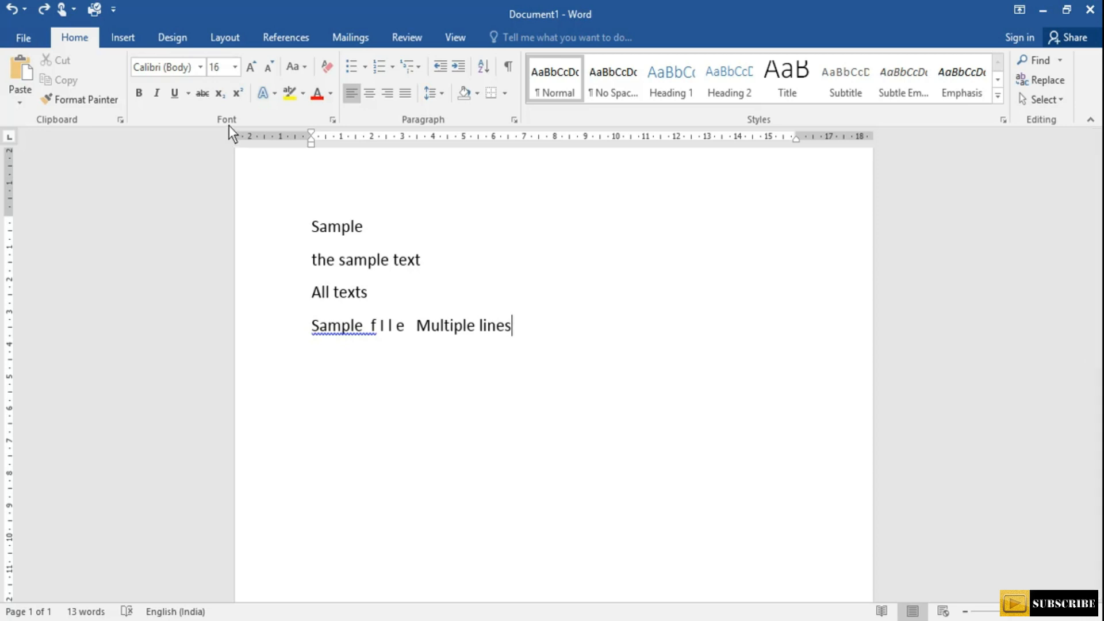
pyautogui.click(122, 45)
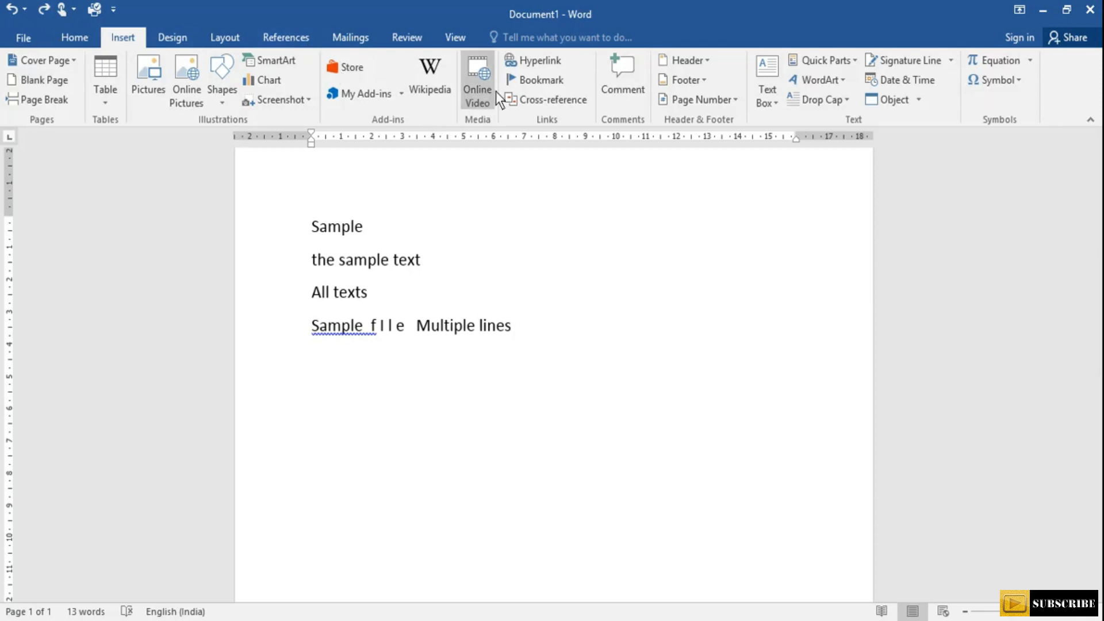
pyautogui.click(1002, 79)
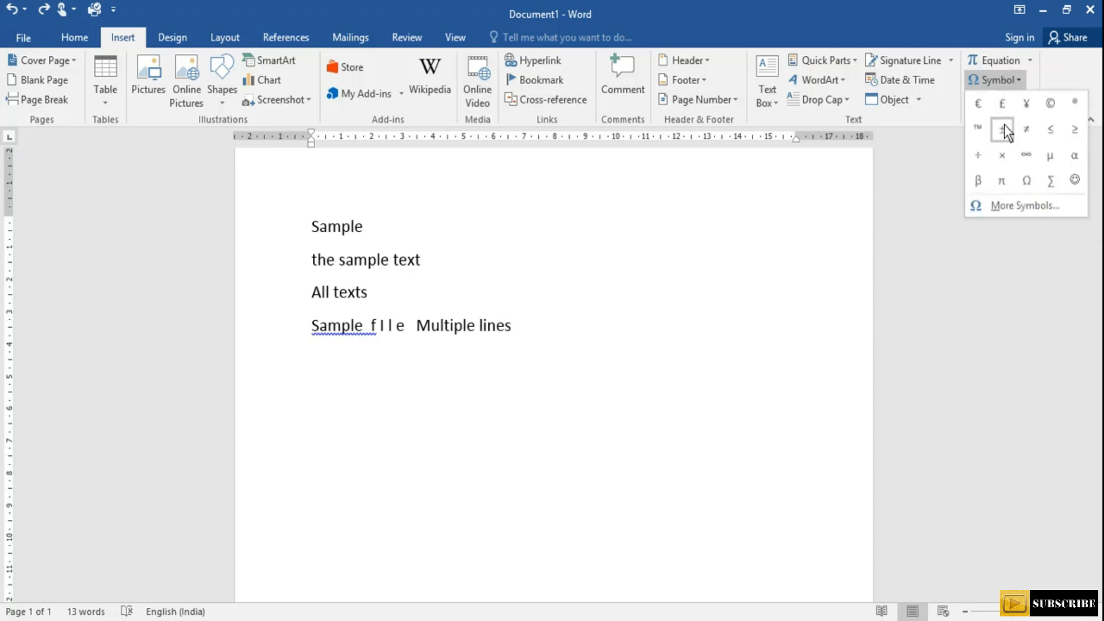
pyautogui.click(1002, 180)
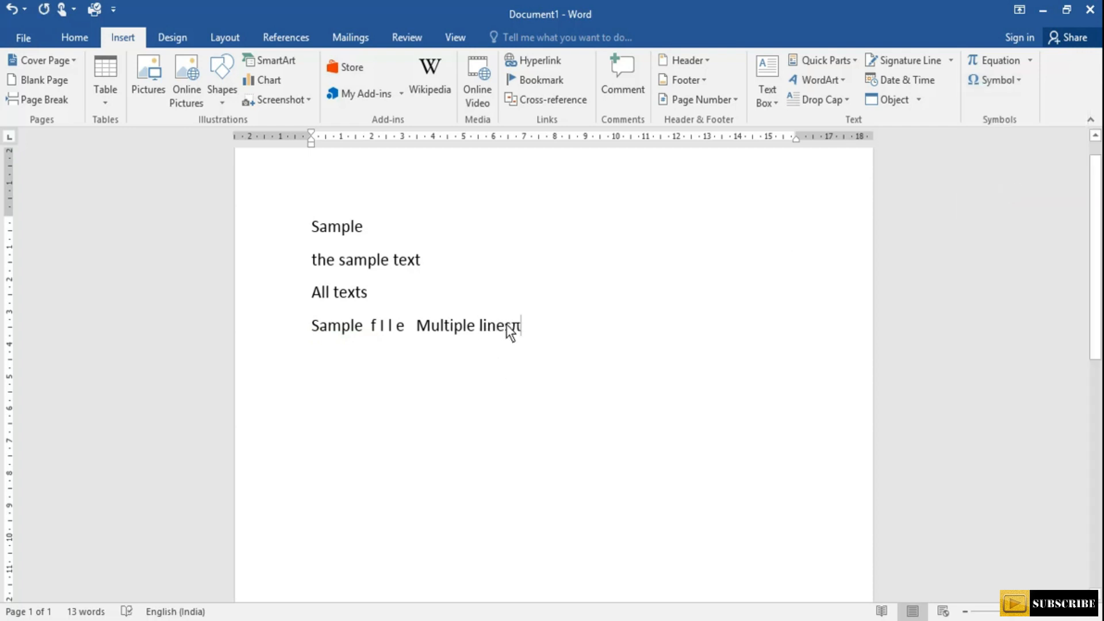
pyautogui.moveTo(509, 328); pyautogui.dragTo(519, 329)
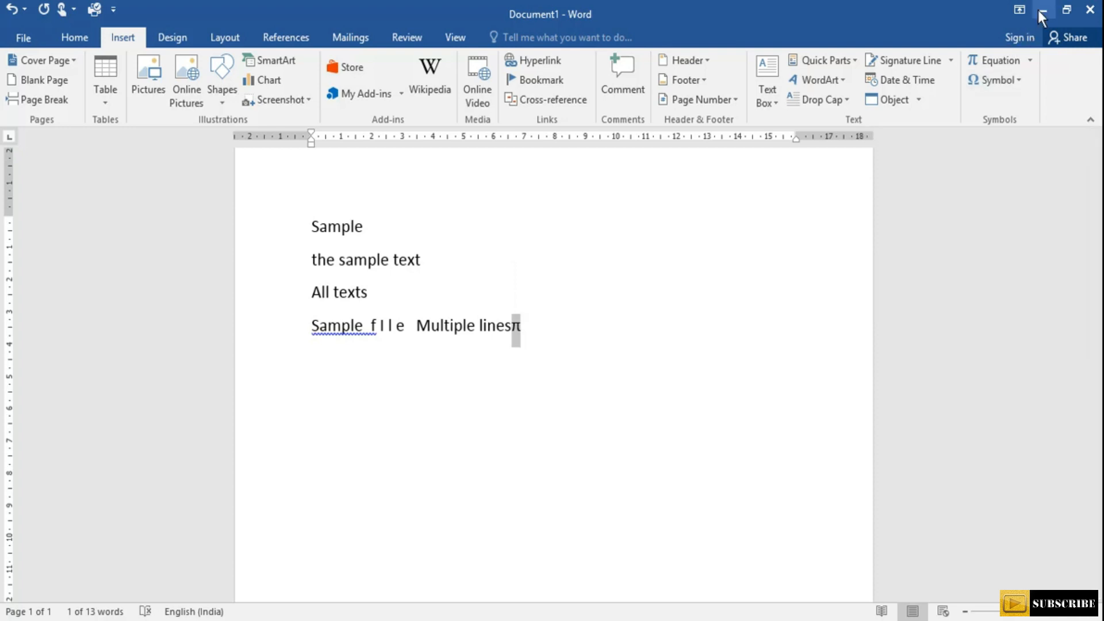
pyautogui.click(941, 617)
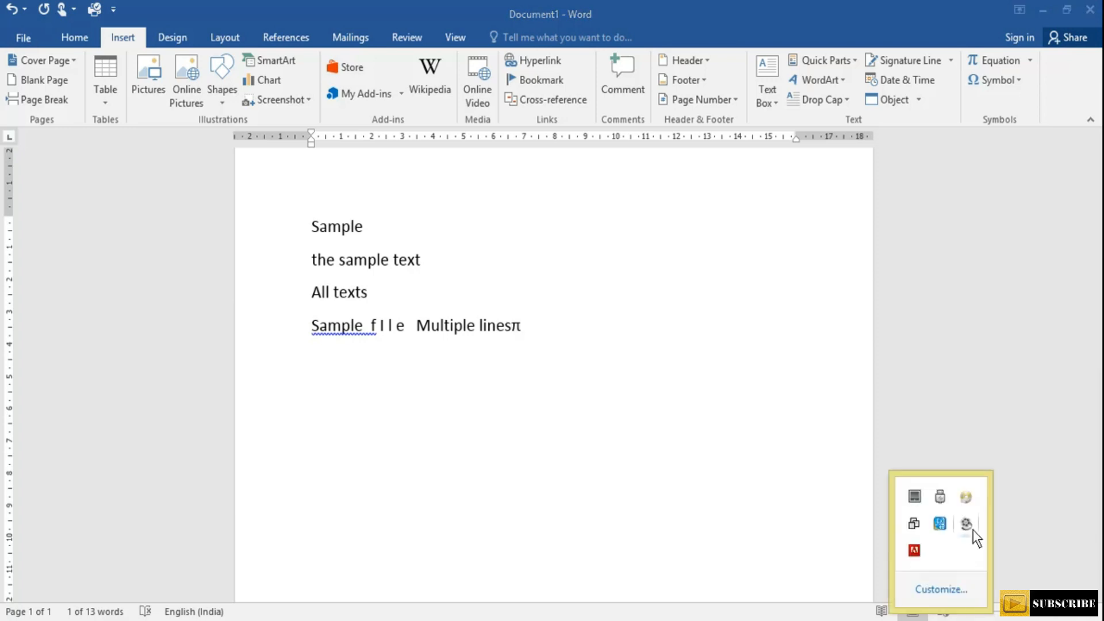
pyautogui.click(966, 524)
pyautogui.click(1057, 580)
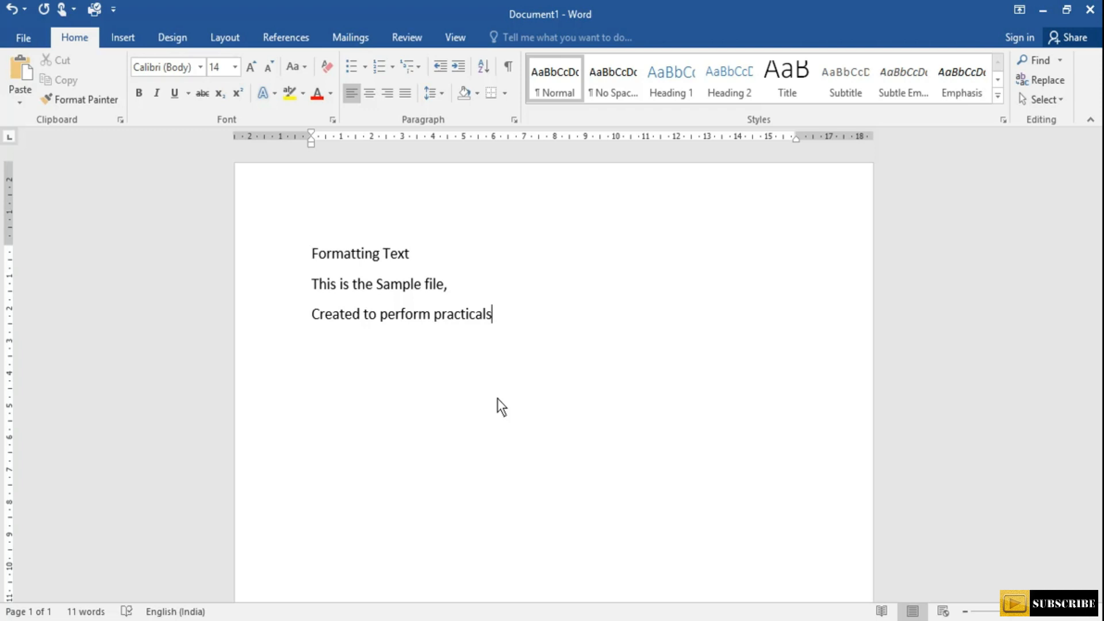
# Set the font size of the heading line "Formatting Text" to 20.
pyautogui.moveTo(308, 252); pyautogui.dragTo(424, 256)
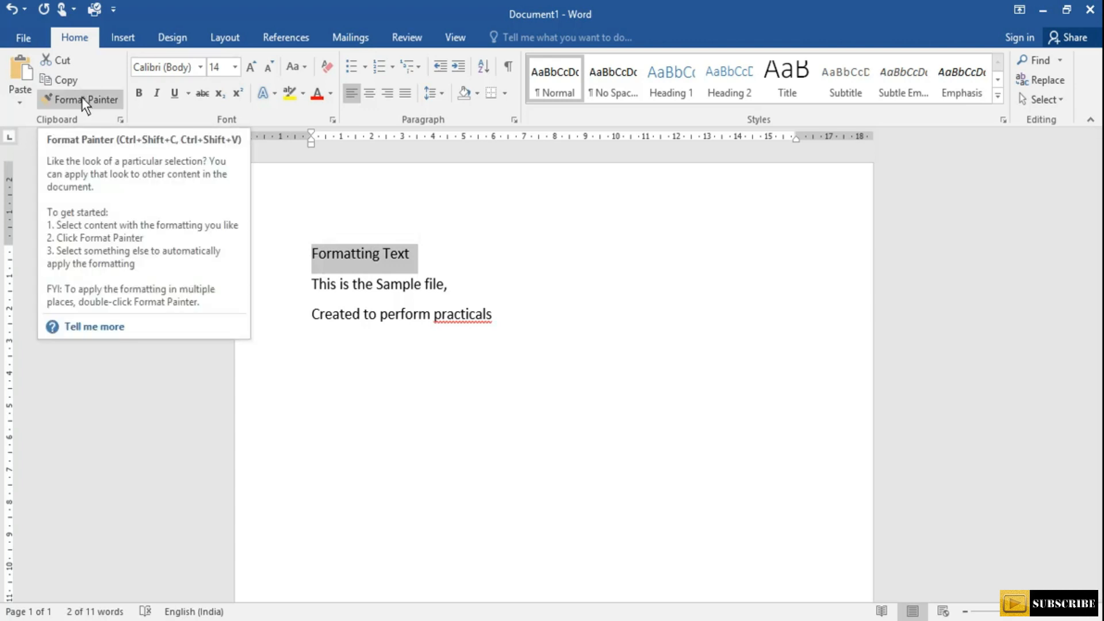
pyautogui.click(233, 69)
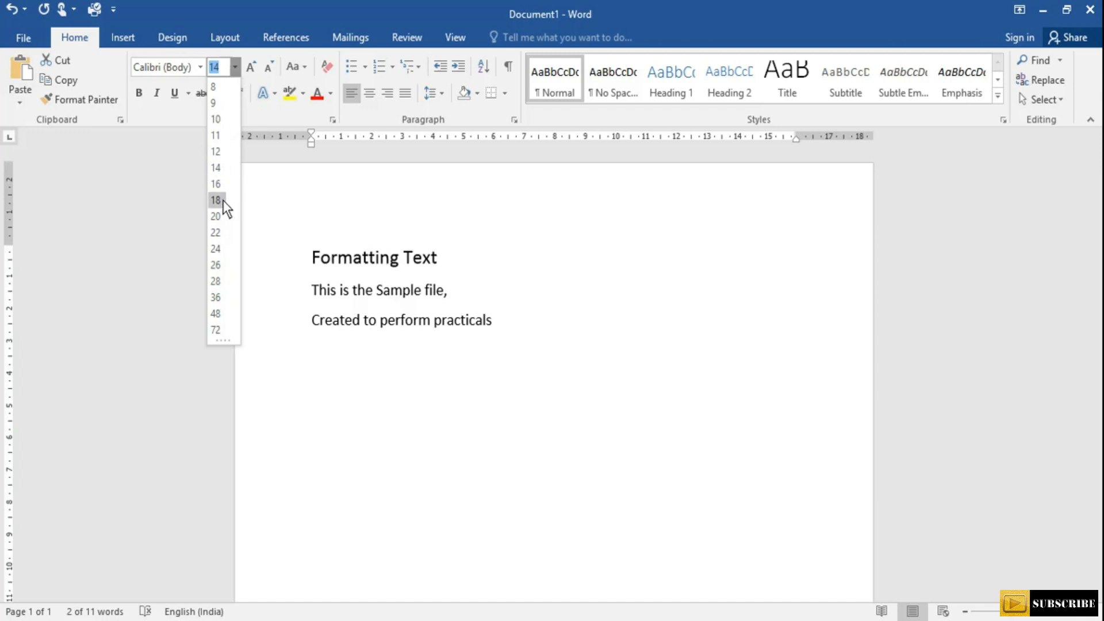
pyautogui.click(217, 217)
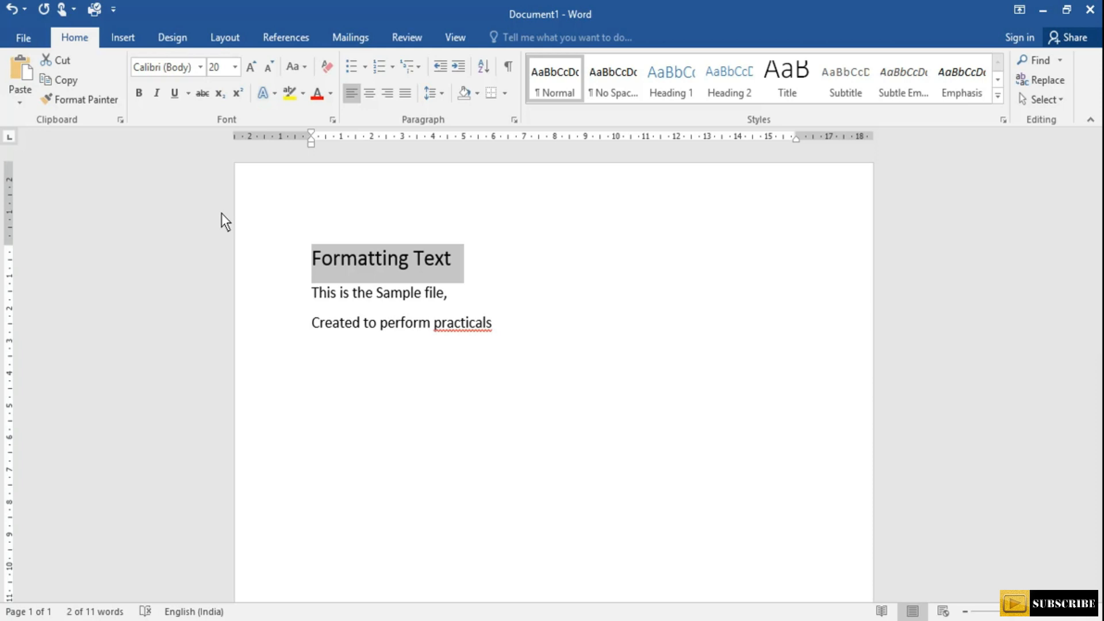
pyautogui.click(472, 265)
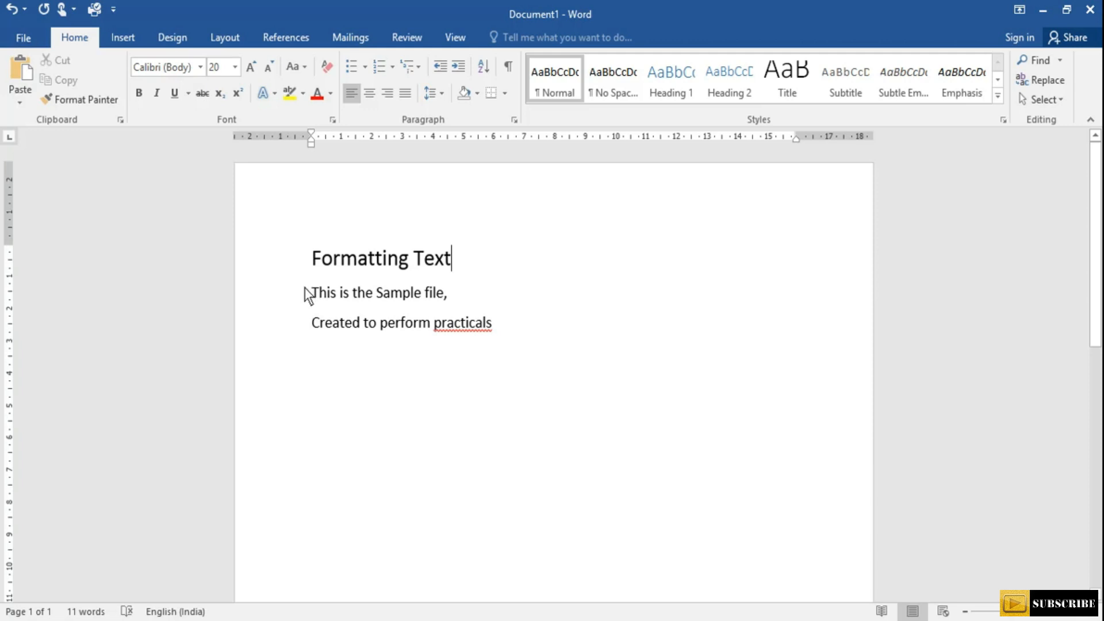
# Change the font of the line "This is the Sample file," to Adobe Gothic Std B.
pyautogui.moveTo(309, 292); pyautogui.dragTo(448, 297)
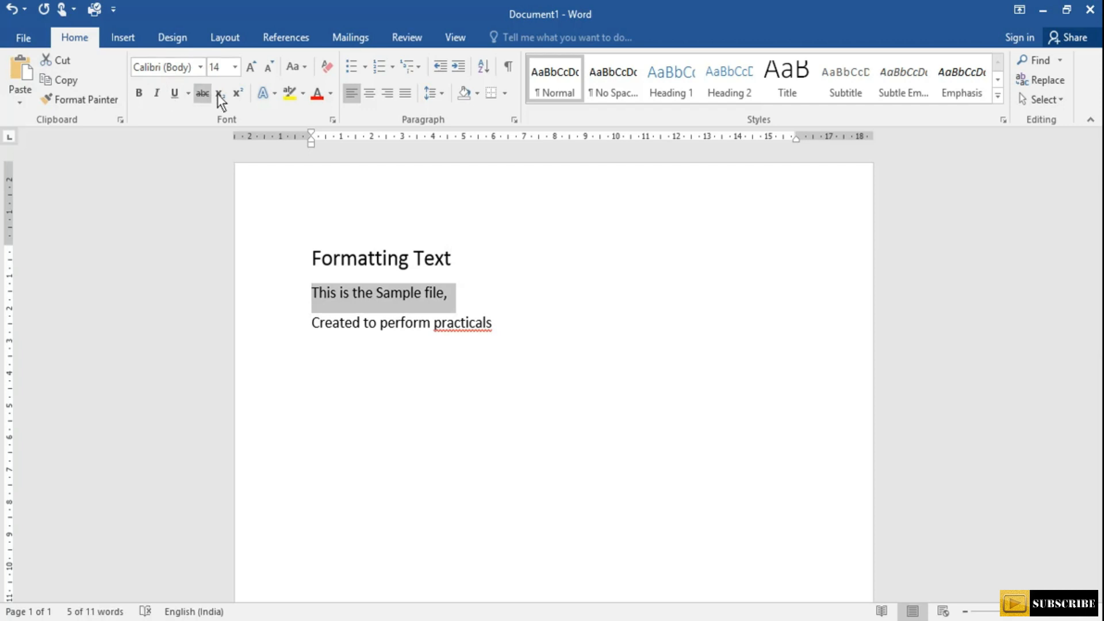
pyautogui.click(199, 69)
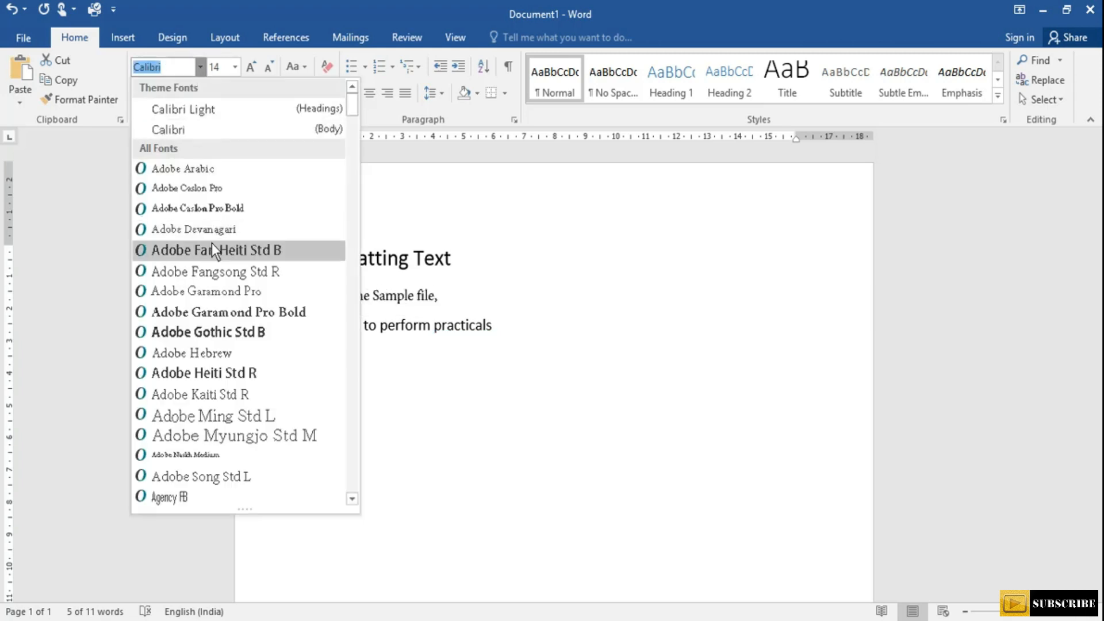
pyautogui.click(222, 332)
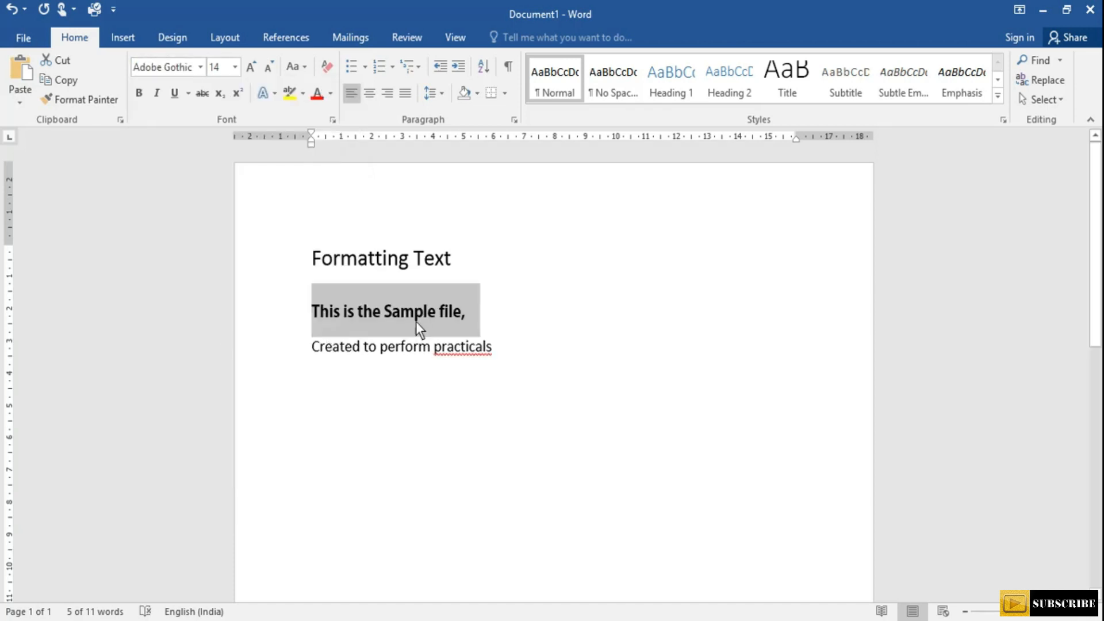
pyautogui.click(516, 322)
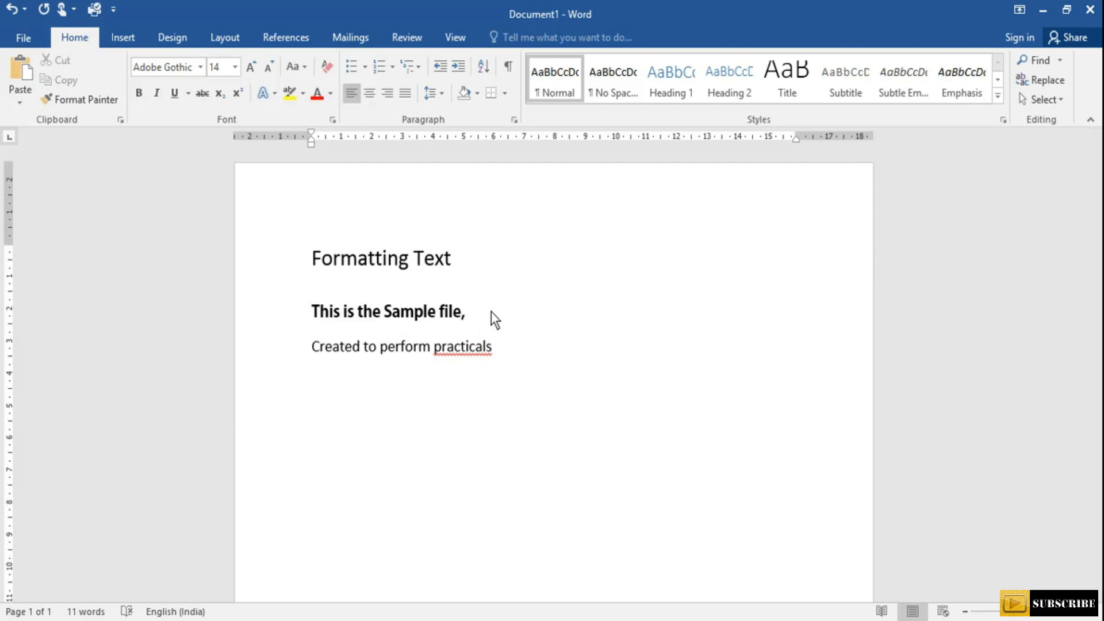
# Color the line "Created to perform practicals" in the standard red font color.
pyautogui.click(293, 348)
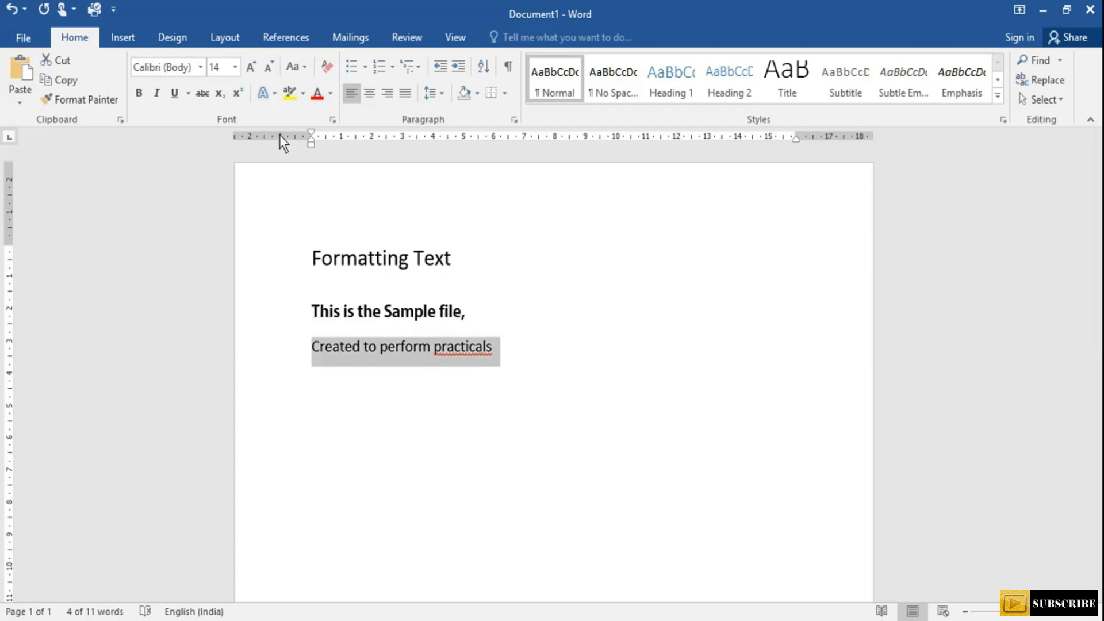
pyautogui.click(330, 96)
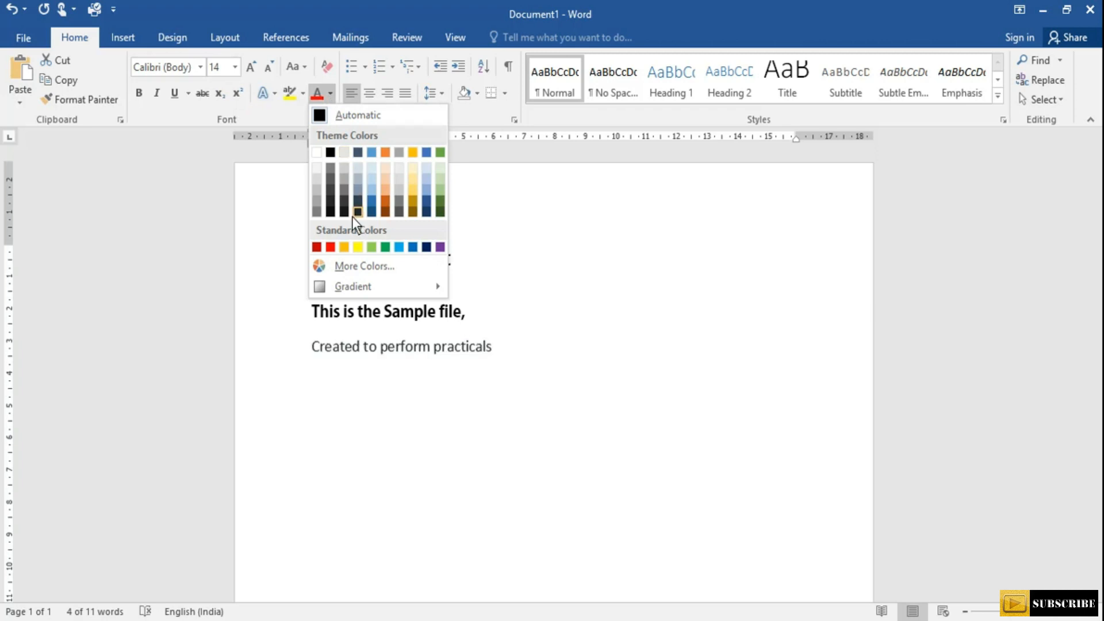
pyautogui.click(330, 248)
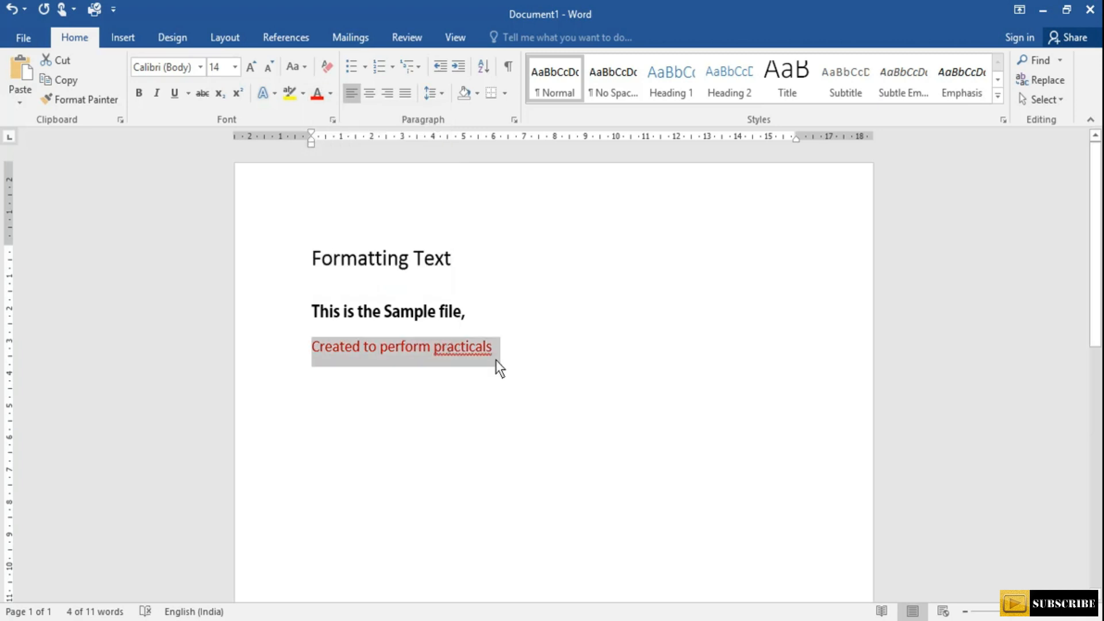
pyautogui.click(512, 363)
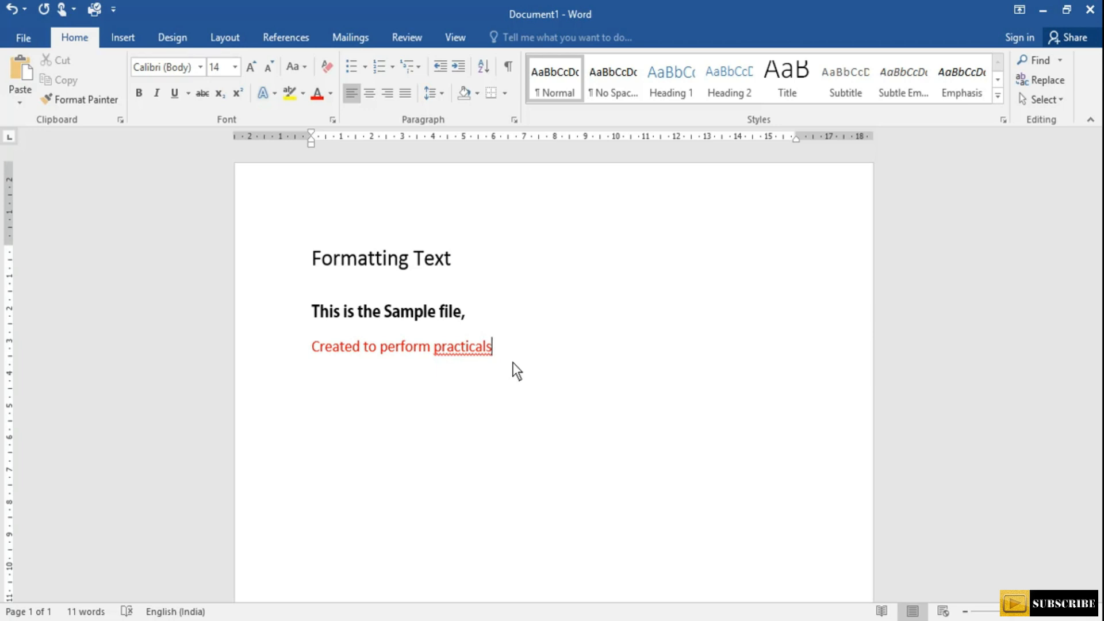
# Make the heading "Formatting Text" bold, italic and underlined.
pyautogui.click(303, 257)
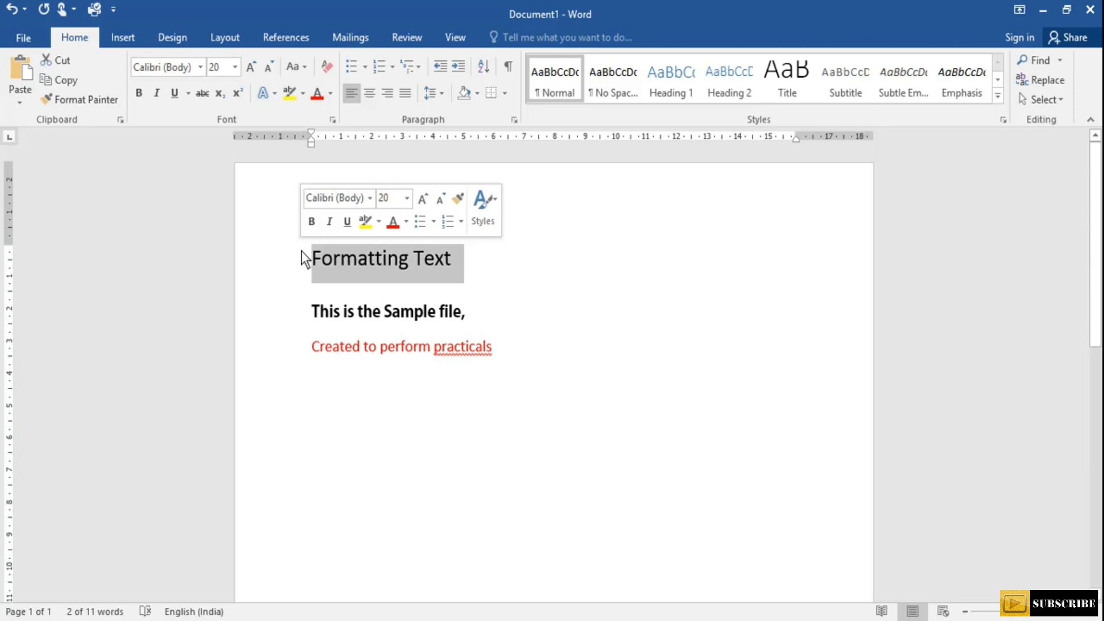
pyautogui.click(139, 94)
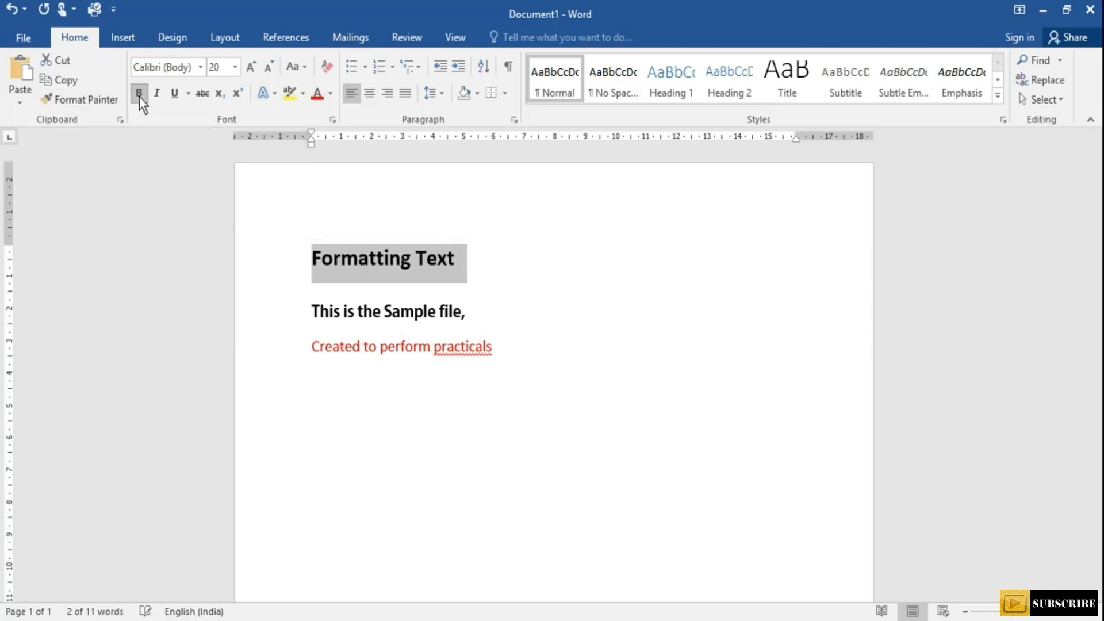
pyautogui.click(151, 97)
pyautogui.click(175, 93)
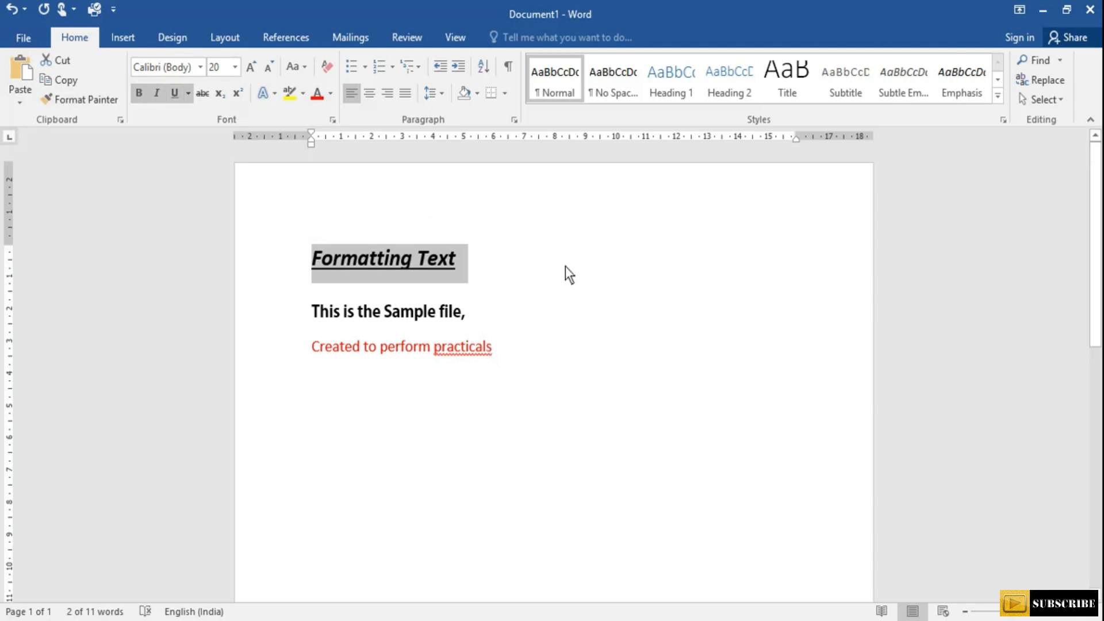
pyautogui.click(518, 258)
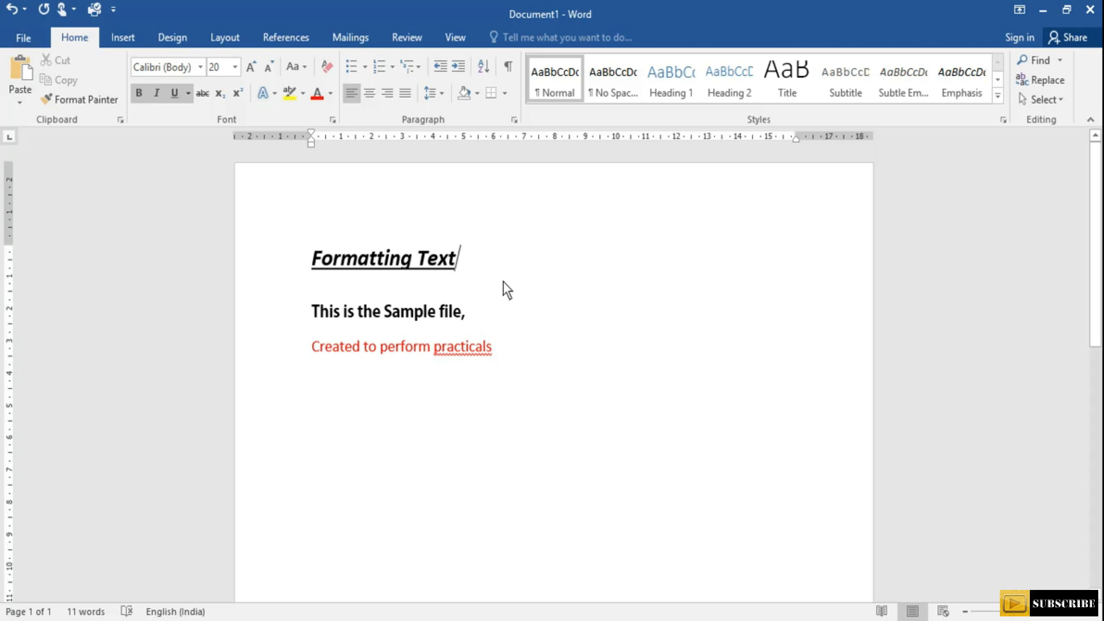
# Change the case of "Sample file," in the second line to UPPERCASE.
pyautogui.moveTo(473, 310); pyautogui.dragTo(414, 315)
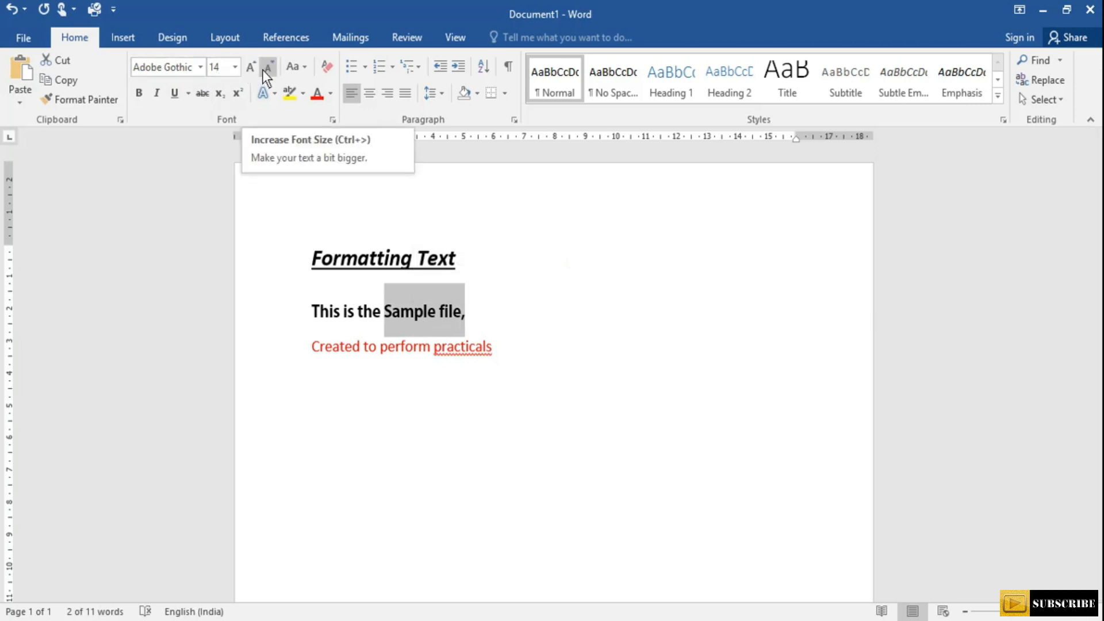
pyautogui.click(307, 68)
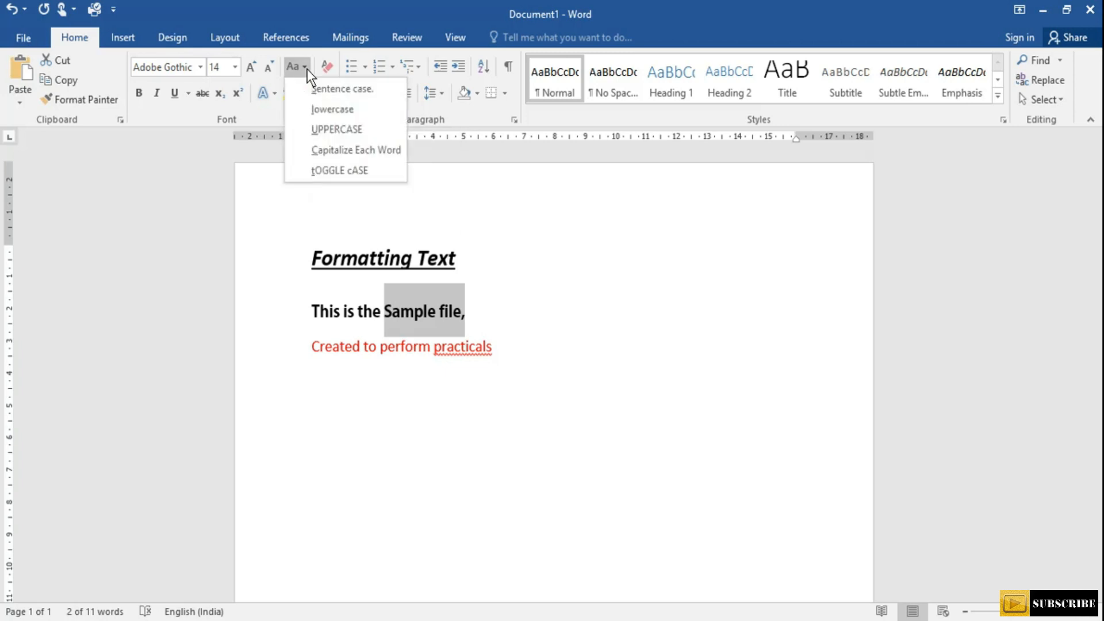
pyautogui.click(318, 129)
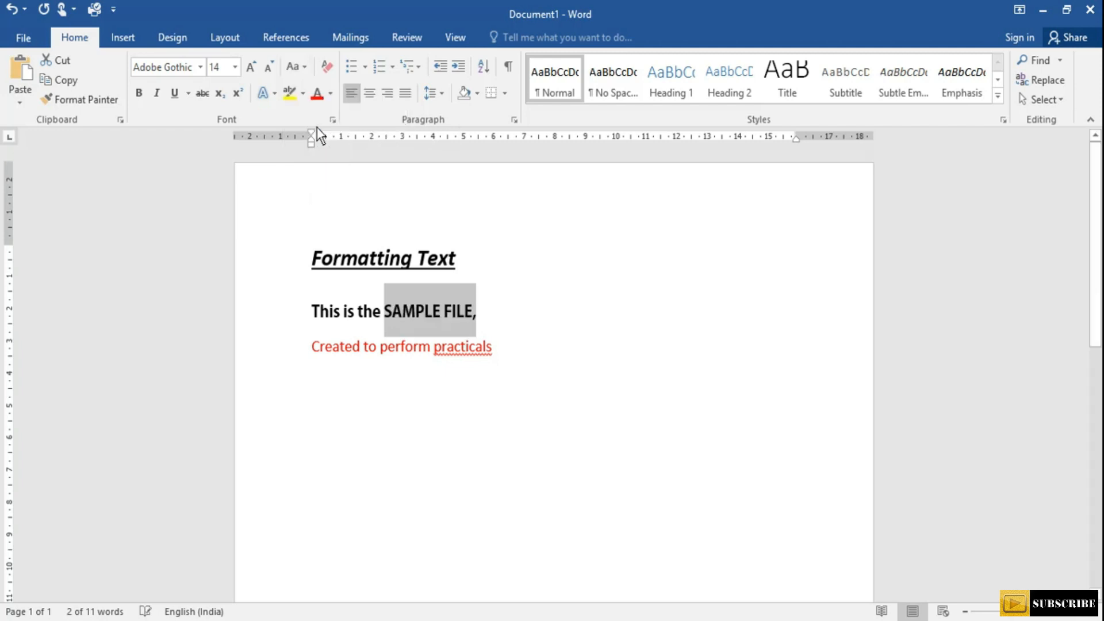
pyautogui.click(494, 296)
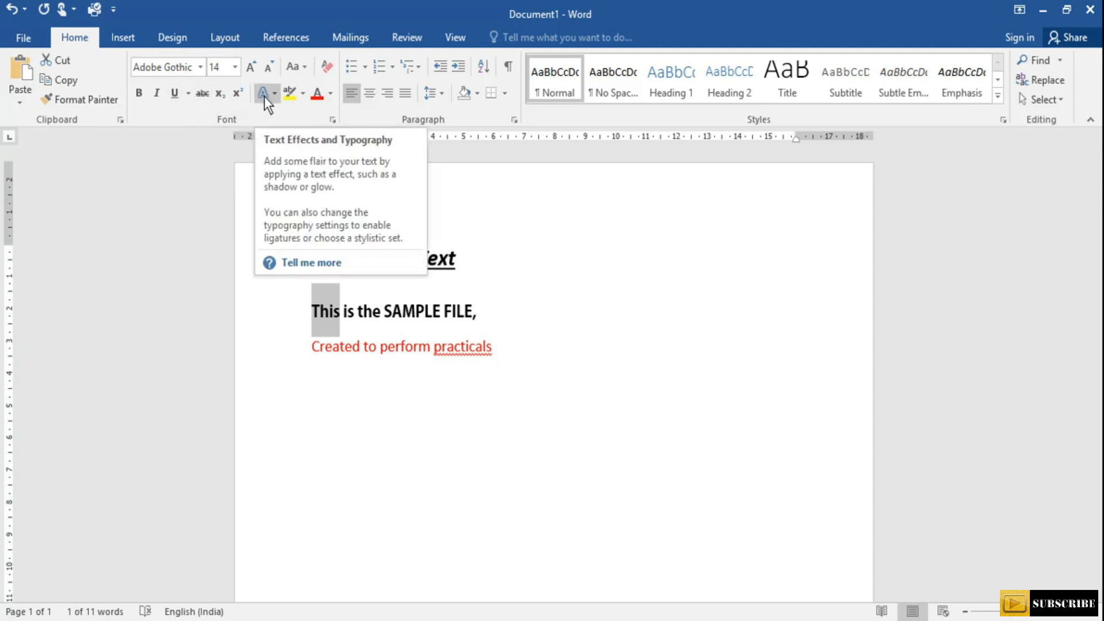
# Highlight the word "This" at the start of the second line in yellow.
pyautogui.click(303, 94)
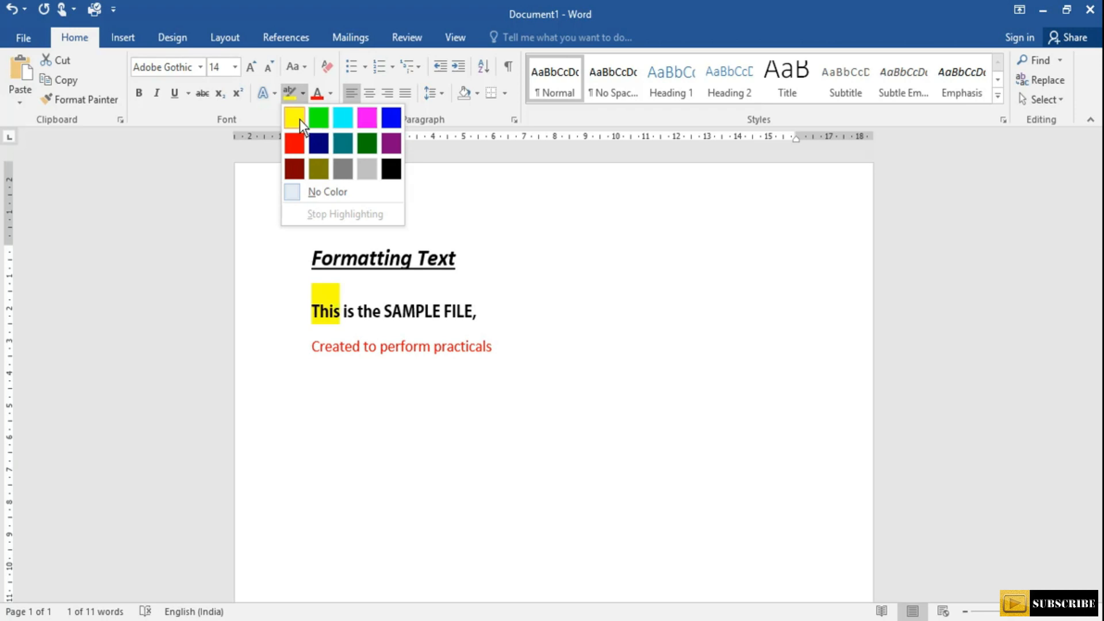
pyautogui.click(300, 119)
pyautogui.click(630, 331)
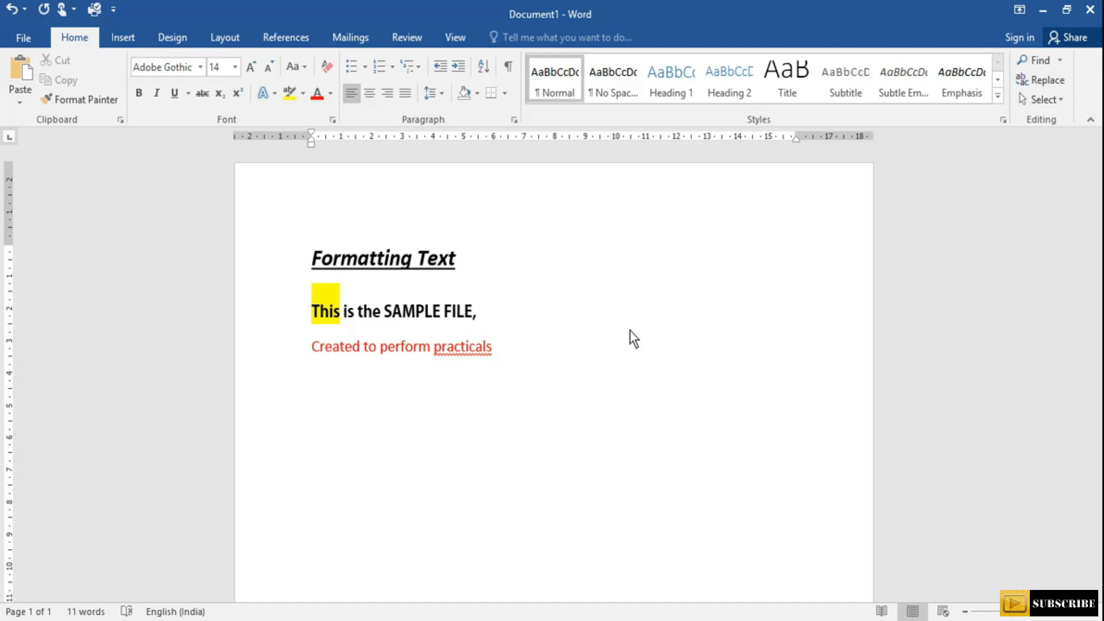
# Add an empty line below "This is the SAMPLE FILE," and try the left and center alignments on it, ending with right alignment.
pyautogui.press('Return')
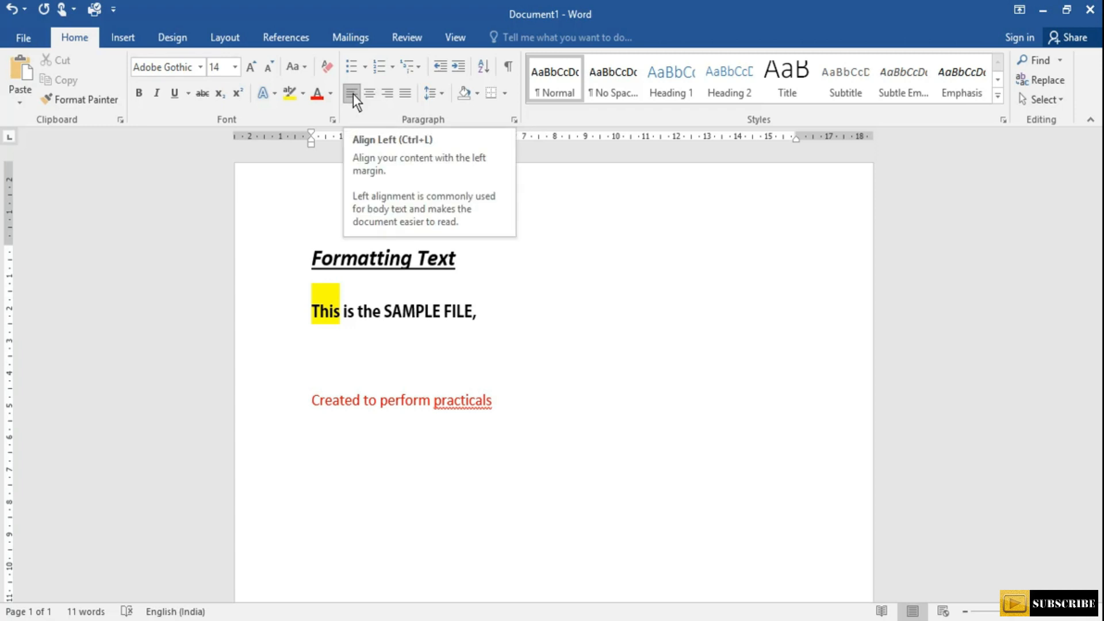
pyautogui.click(373, 91)
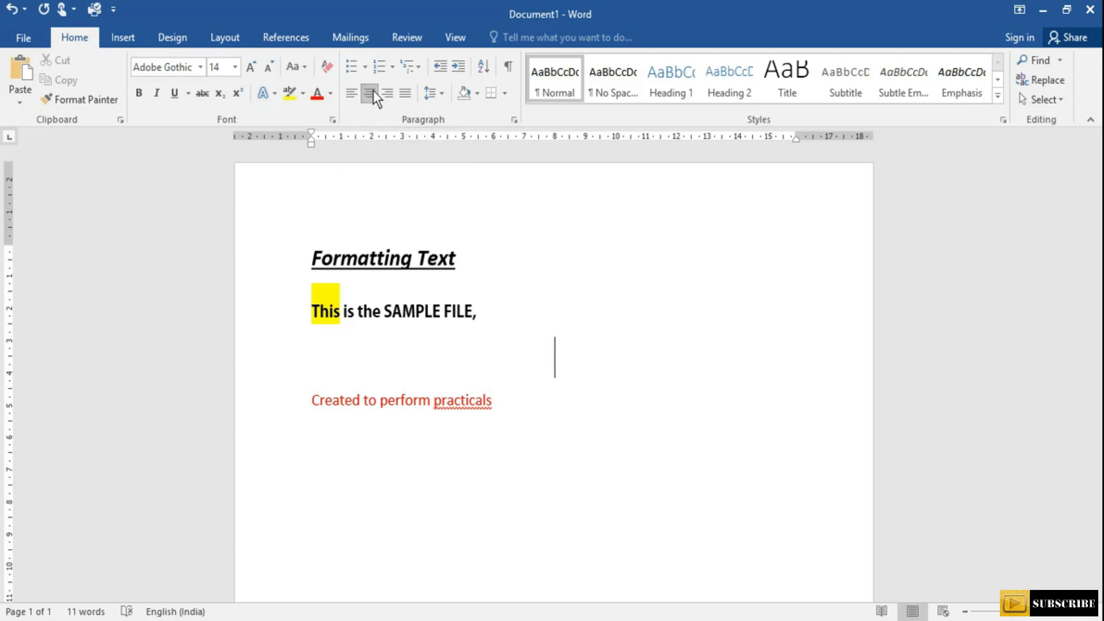
pyautogui.click(383, 95)
pyautogui.click(351, 92)
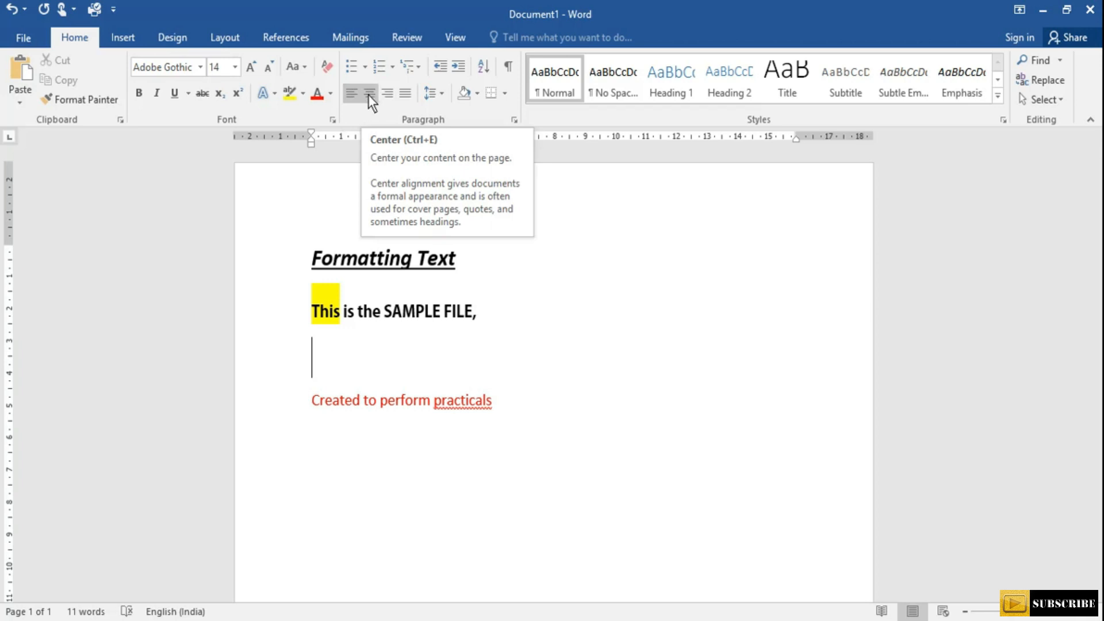
pyautogui.click(368, 94)
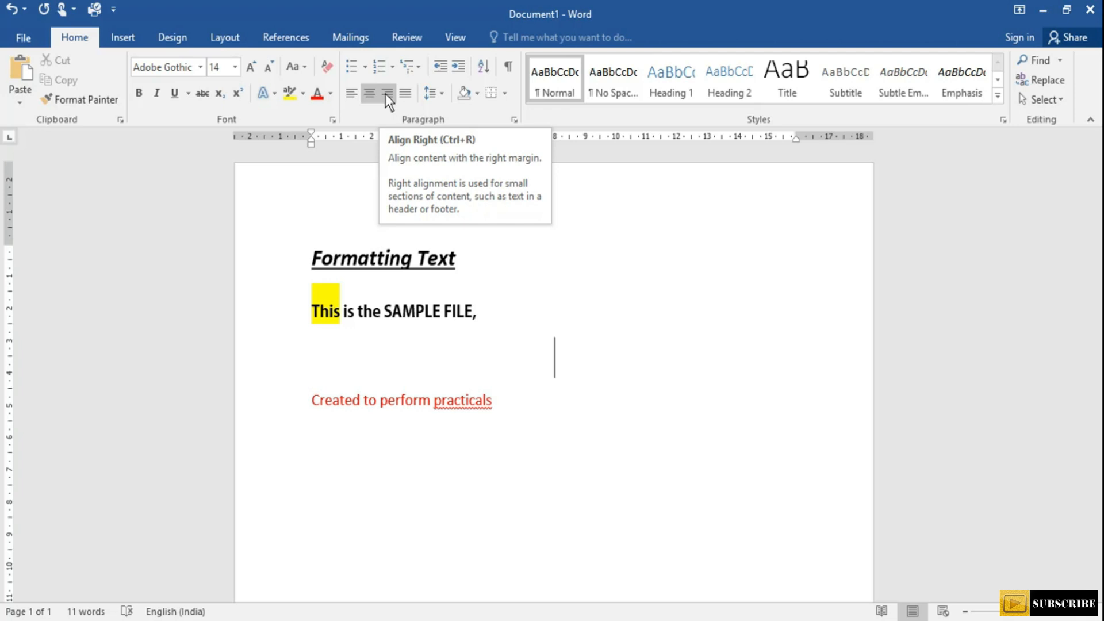
pyautogui.click(386, 94)
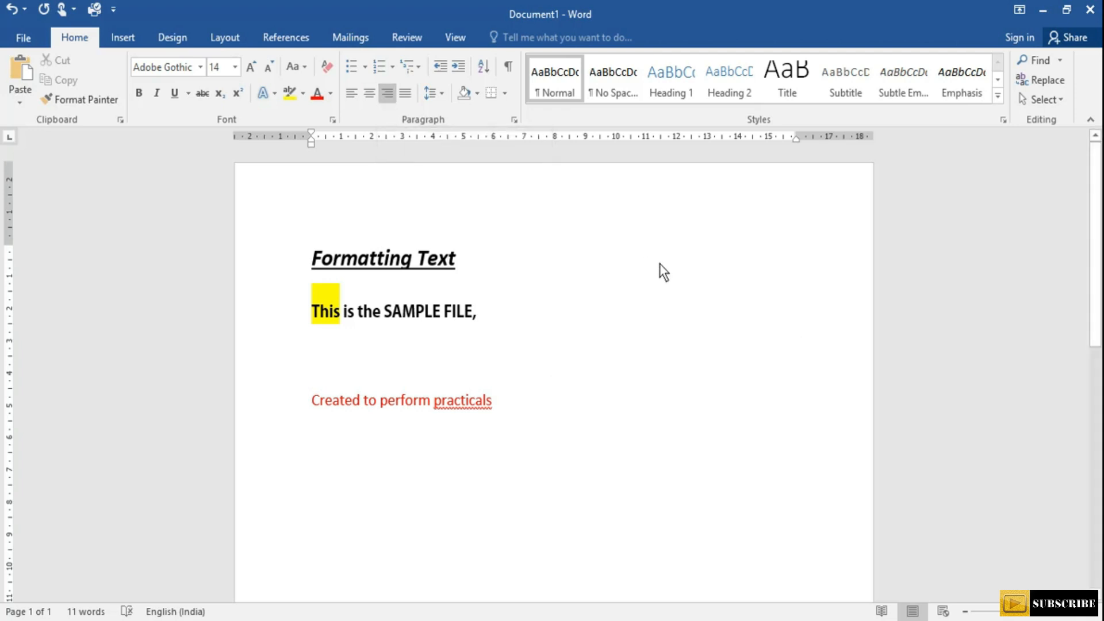
pyautogui.scroll(-3, 659, 262)
pyautogui.scroll(3, 659, 262)
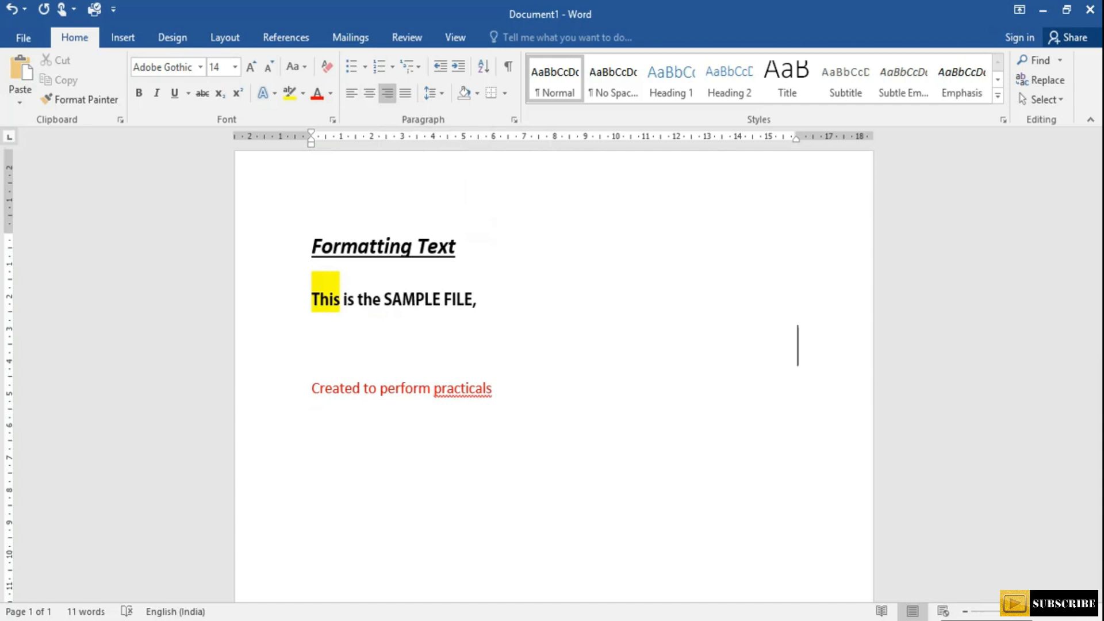
pyautogui.click(941, 620)
pyautogui.click(963, 529)
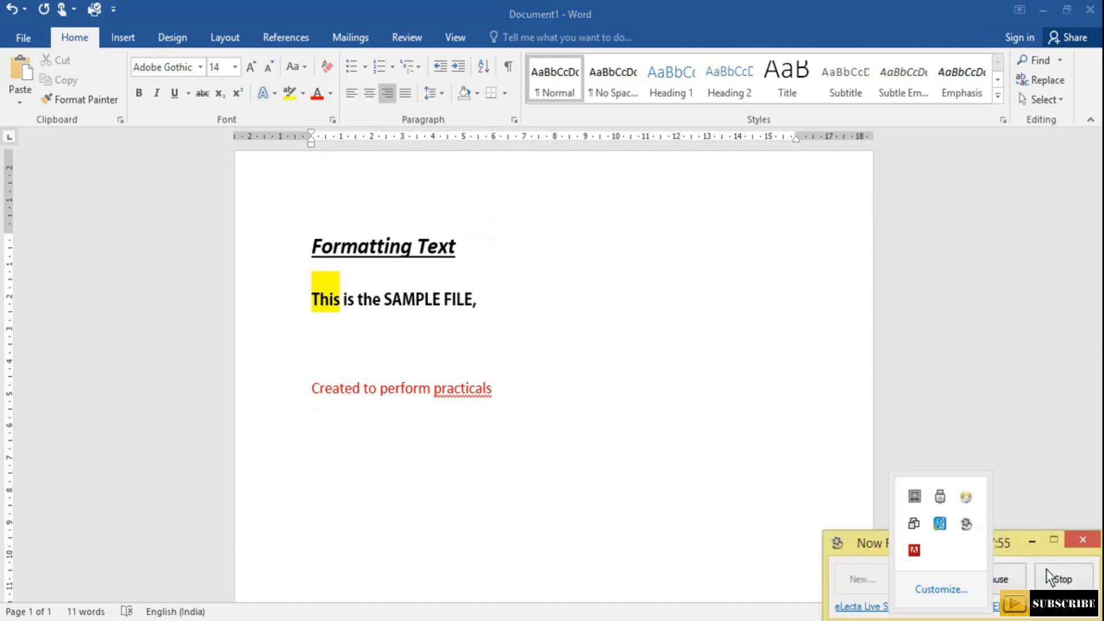
pyautogui.click(1056, 581)
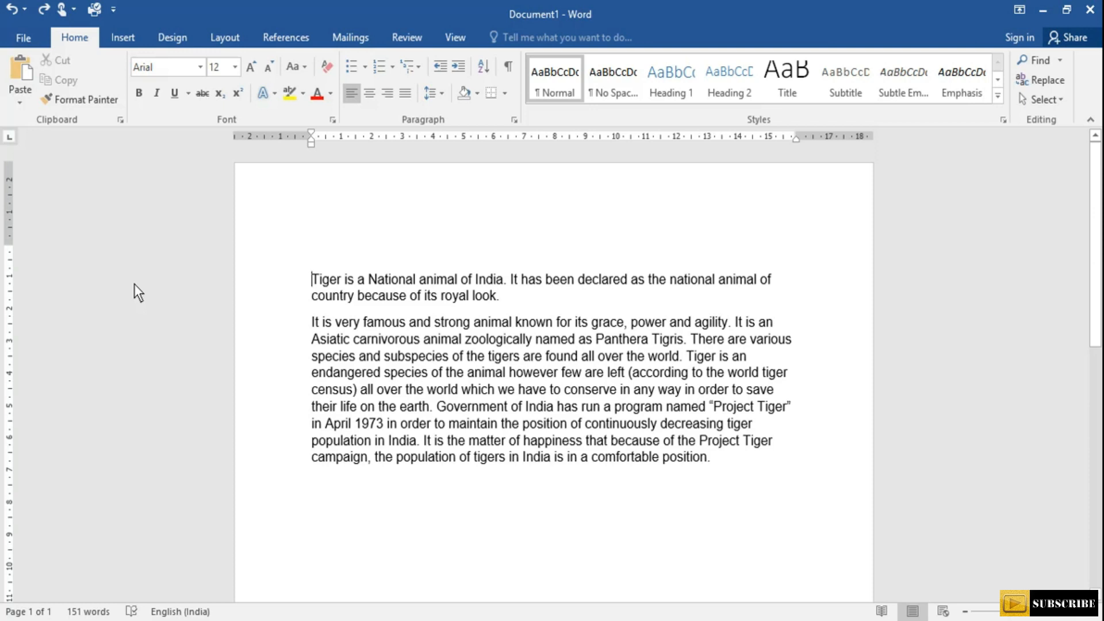
# Try the first-line, hanging and left indents on the first Tiger paragraph, returning them to the left margin.
pyautogui.press('Tab')
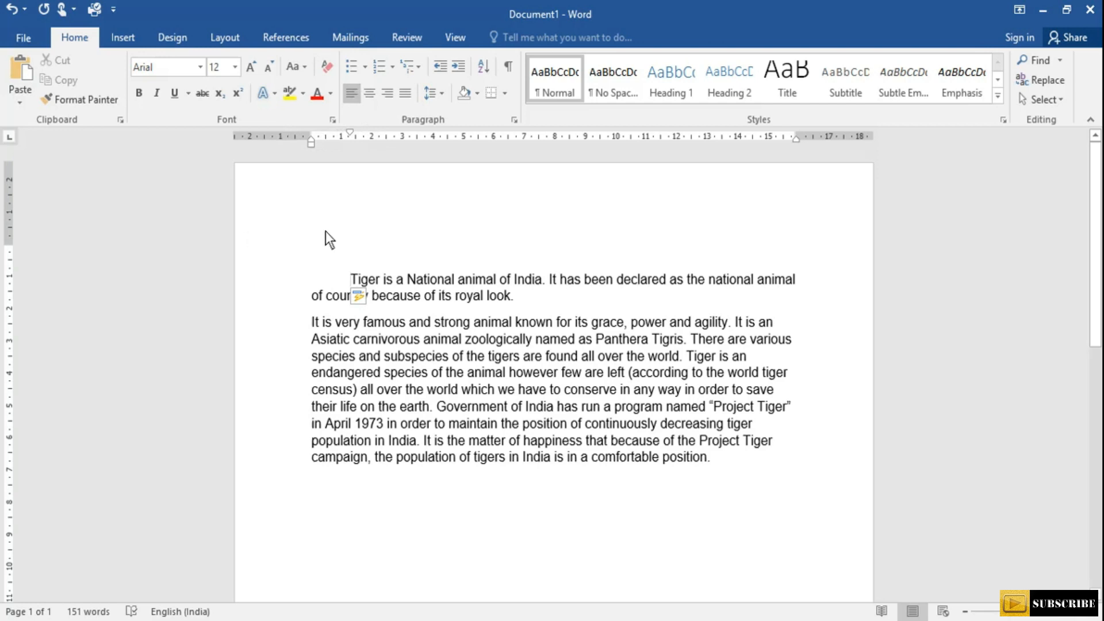
pyautogui.moveTo(349, 133)
pyautogui.mouseDown()
pyautogui.moveTo(326, 134)
pyautogui.moveTo(375, 135)
pyautogui.moveTo(310, 132)
pyautogui.mouseUp()
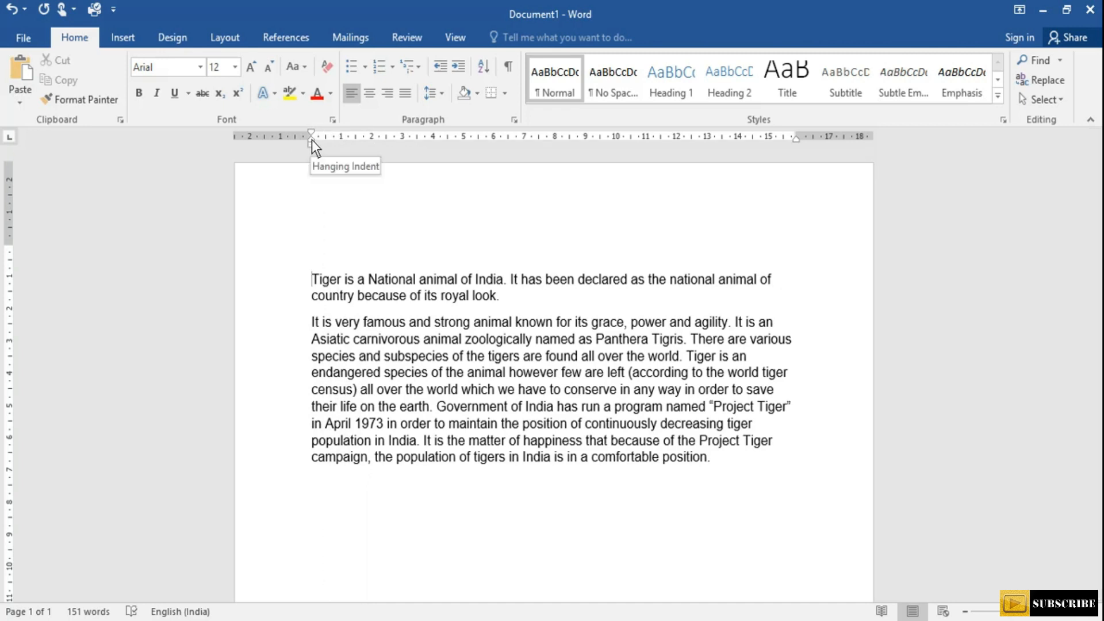
pyautogui.moveTo(312, 140)
pyautogui.mouseDown()
pyautogui.moveTo(435, 153)
pyautogui.moveTo(309, 140)
pyautogui.mouseUp()
pyautogui.hotkey('ctrl', 'z')
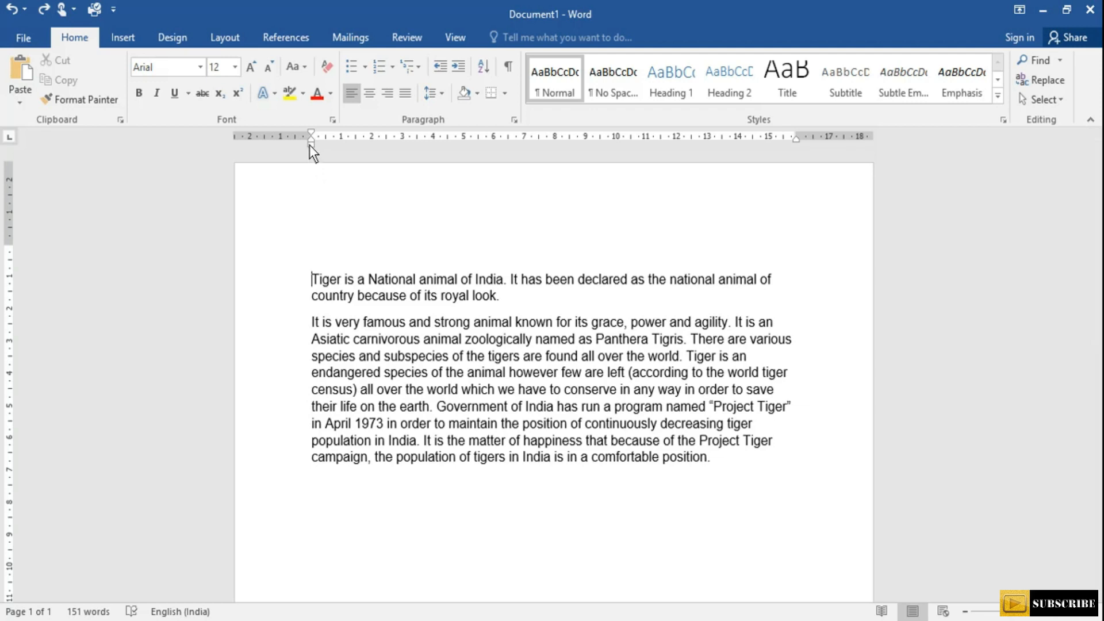
pyautogui.moveTo(310, 147)
pyautogui.mouseDown()
pyautogui.moveTo(393, 150)
pyautogui.moveTo(310, 143)
pyautogui.mouseUp()
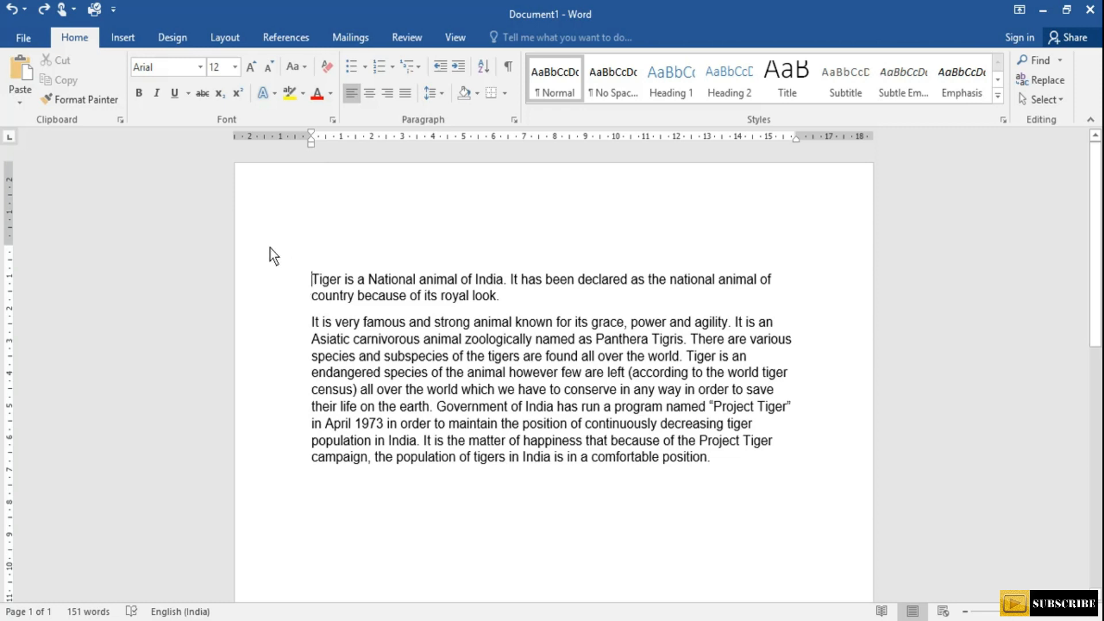
# Set the first-line indent of both Tiger paragraphs to about 2.75 cm on the ruler.
pyautogui.moveTo(262, 274); pyautogui.dragTo(282, 472)
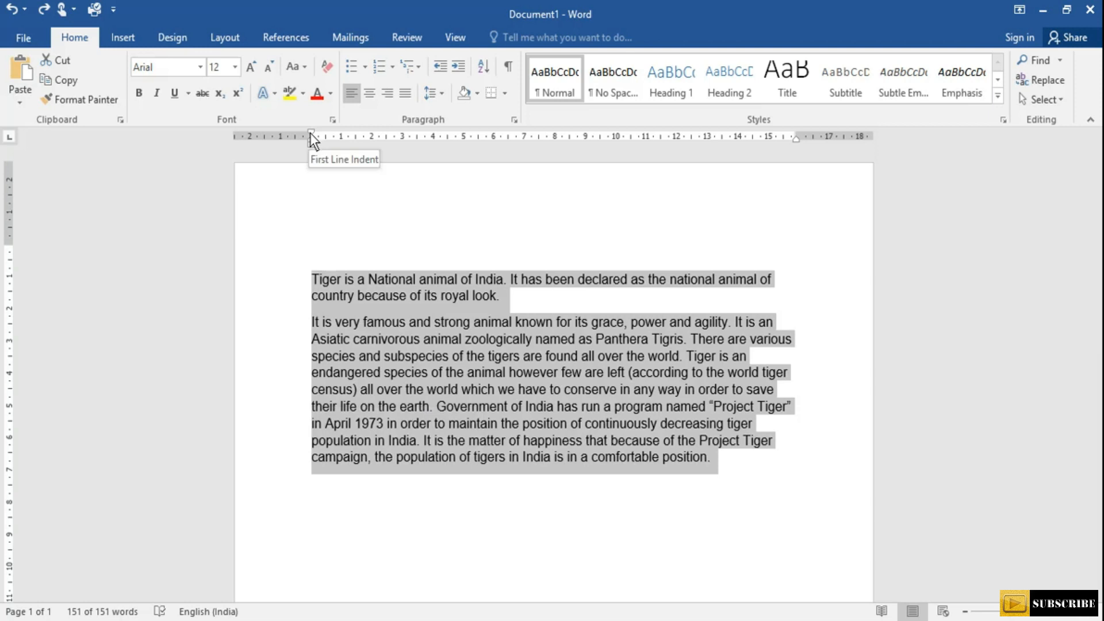
pyautogui.moveTo(311, 133); pyautogui.dragTo(395, 135)
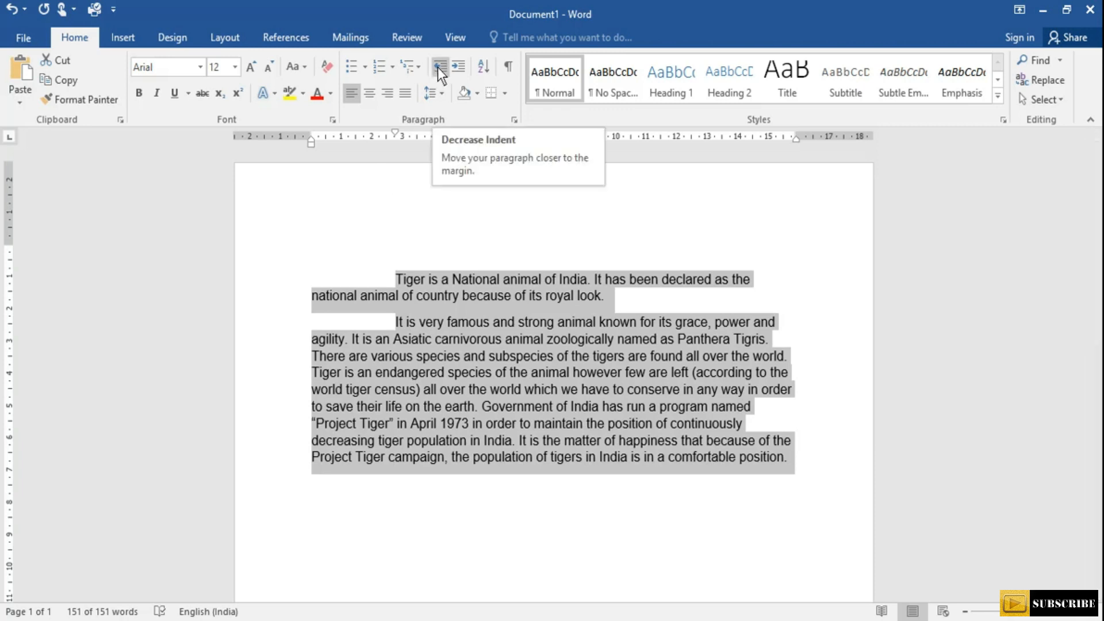
# Increase the indent of both Tiger paragraphs by four levels, and decrease it back by four levels.
pyautogui.click(458, 65)
pyautogui.click(457, 66)
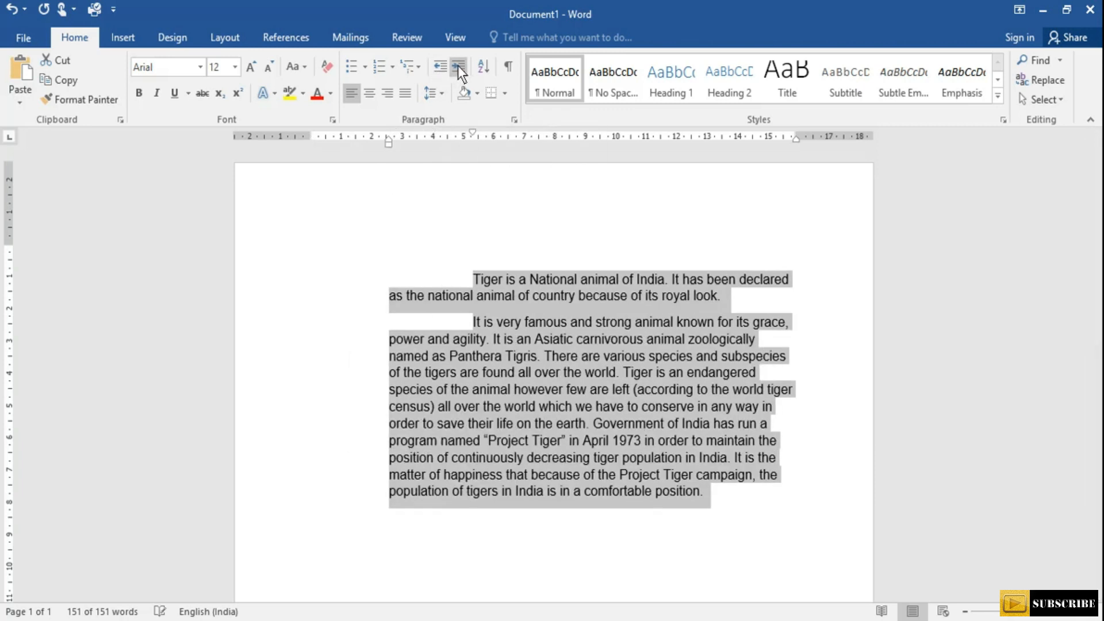
pyautogui.click(458, 66)
pyautogui.click(458, 67)
pyautogui.click(435, 69)
pyautogui.click(435, 69)
pyautogui.click(435, 69)
pyautogui.click(436, 68)
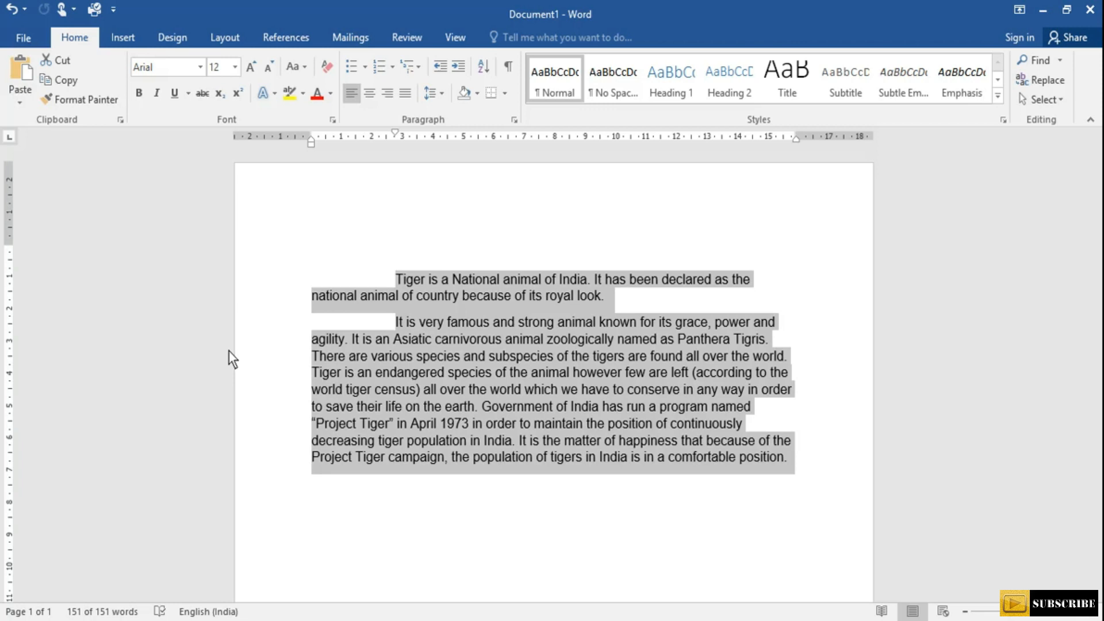
pyautogui.click(266, 341)
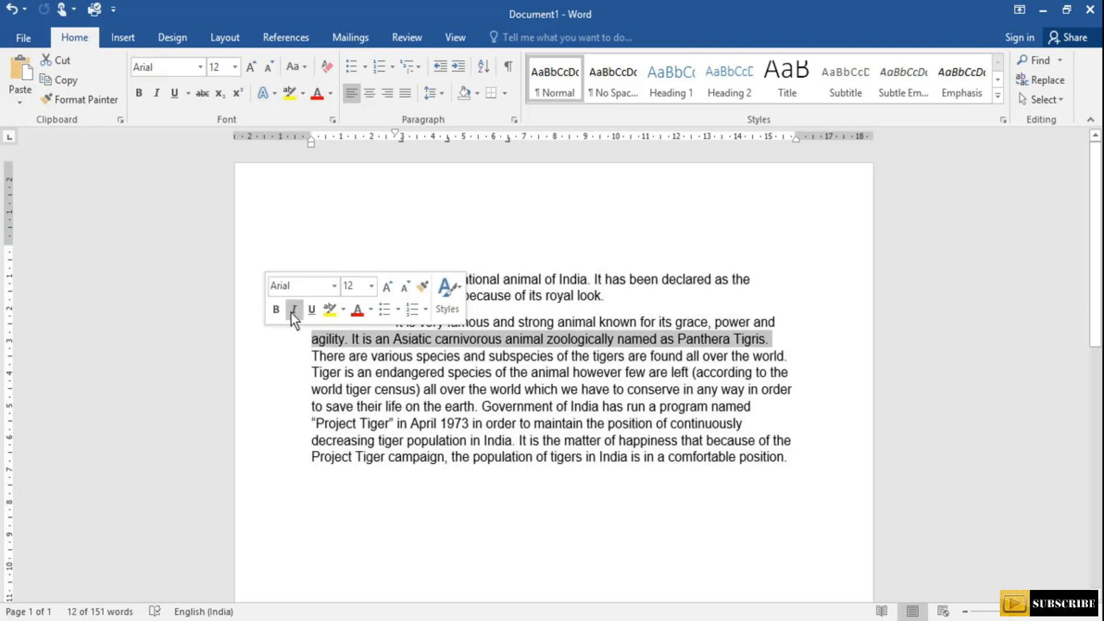
# Indent the first Tiger paragraph with a tab, and clear its indents so that it starts at the left margin.
pyautogui.click(363, 243)
pyautogui.click(388, 272)
pyautogui.press('Tab')
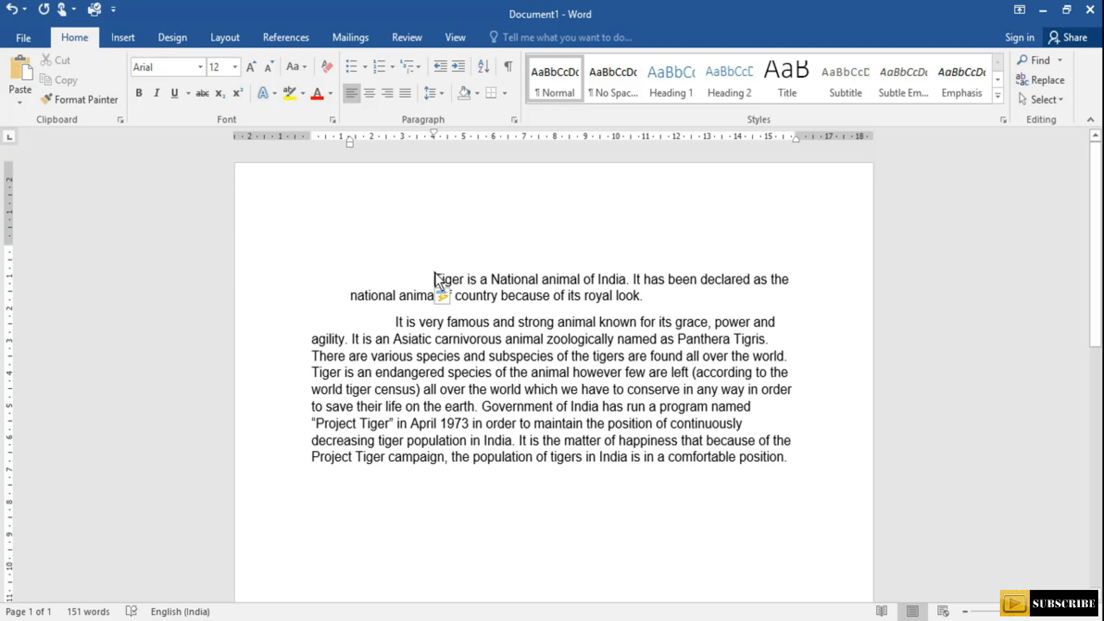
pyautogui.press('BackSpace')
pyautogui.press('BackSpace')
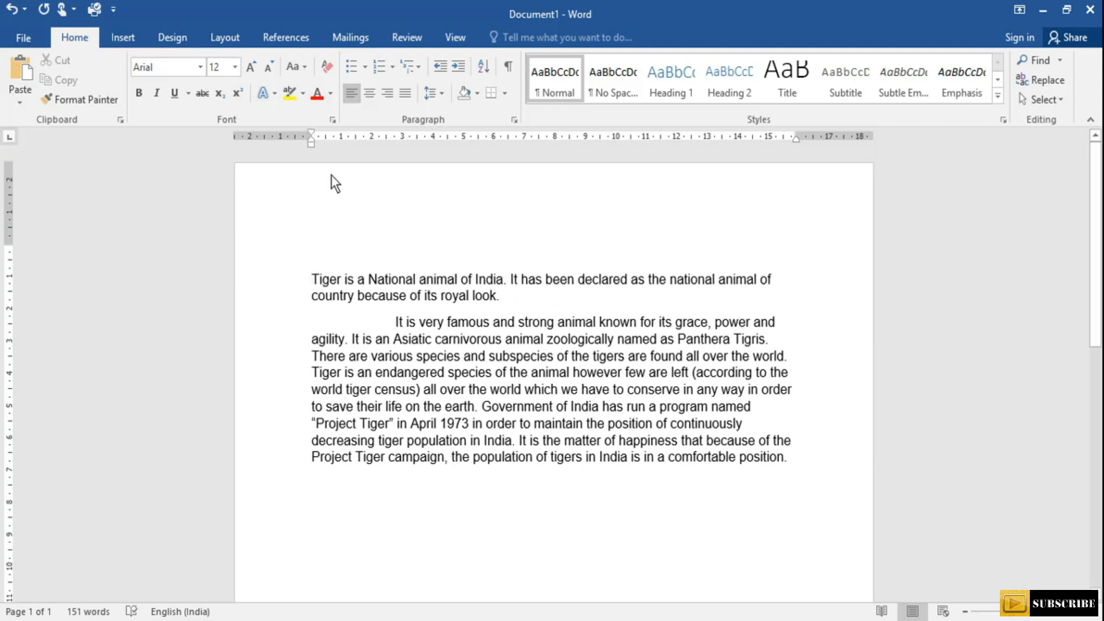
# Set right tab stops at about 1.5, 3.75 and 6.25 cm on the ruler for the first Tiger paragraph.
pyautogui.click(9, 139)
pyautogui.click(10, 138)
pyautogui.click(355, 138)
pyautogui.click(423, 139)
pyautogui.click(500, 139)
# Insert three tabs before the first word of the first Tiger paragraph to move it through the three tab stops.
pyautogui.press('Tab')
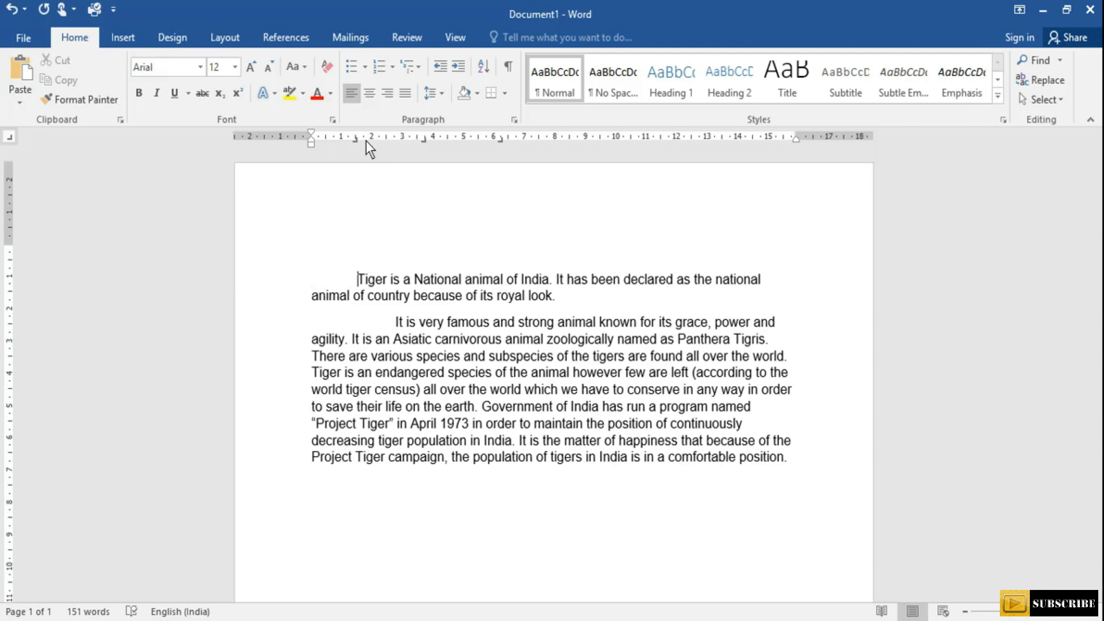
pyautogui.press('Tab')
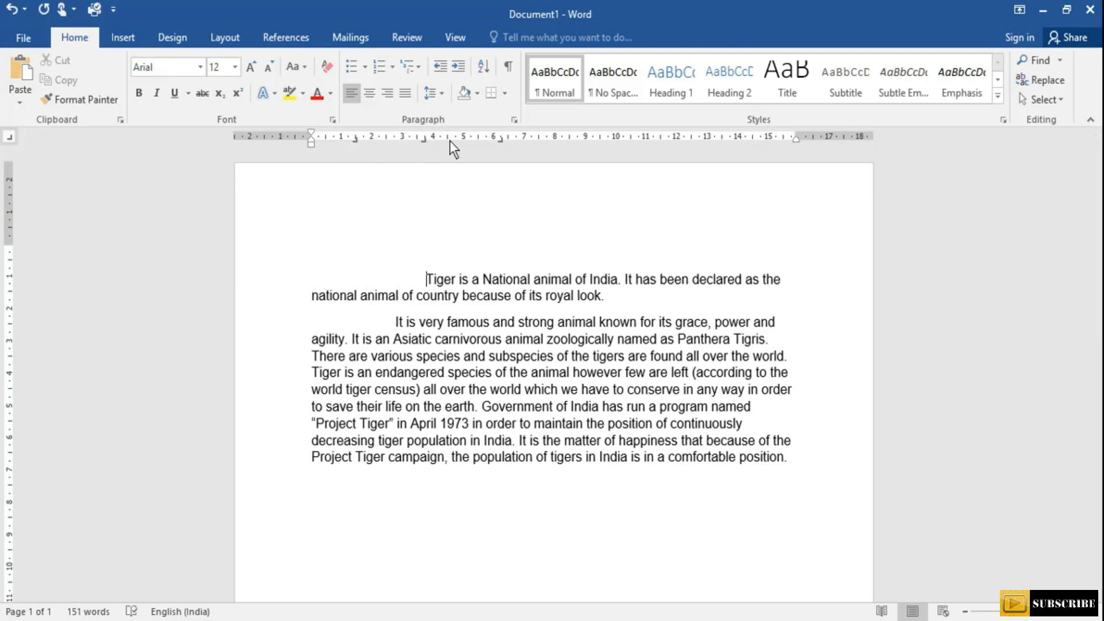
pyautogui.press('Tab')
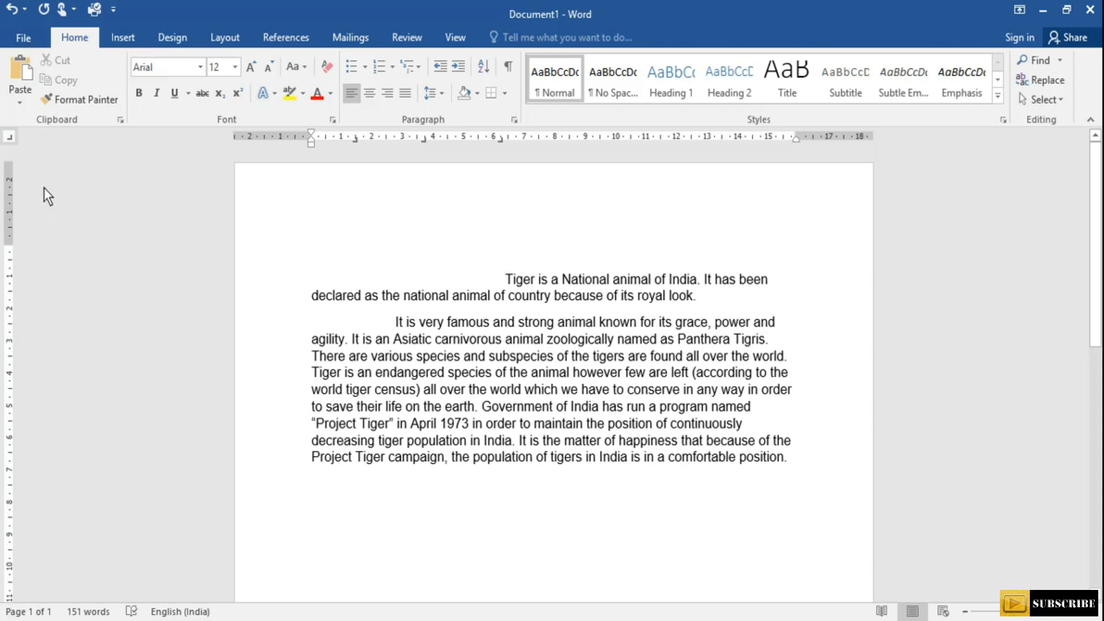
# Cycle the ruler's tab selector through the decimal, bar and indent types, ending on the left tab.
pyautogui.click(9, 136)
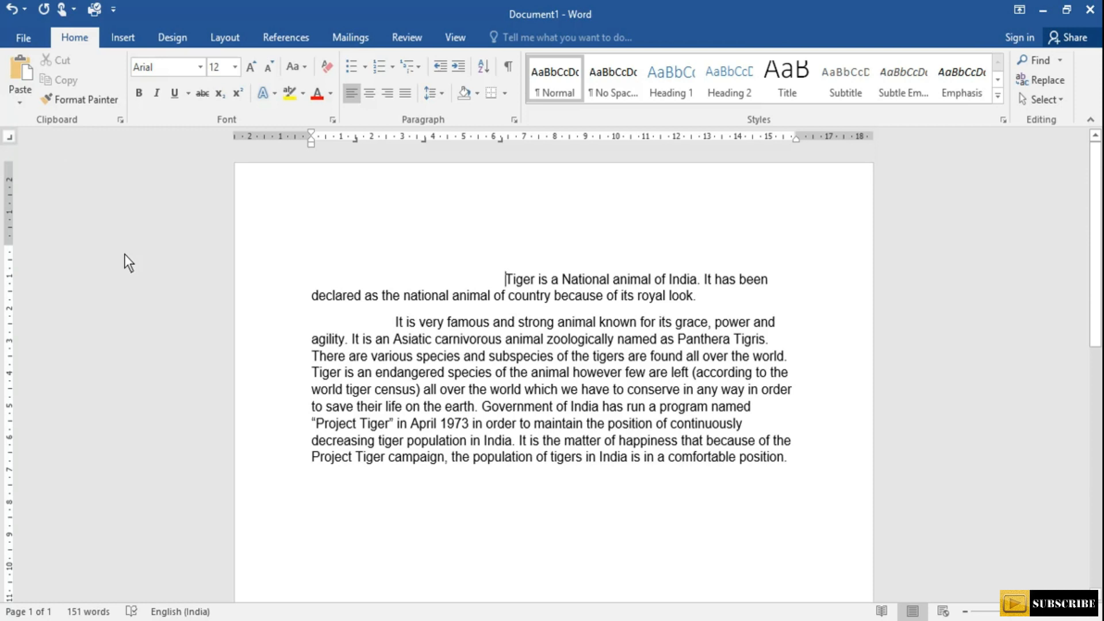
pyautogui.click(10, 139)
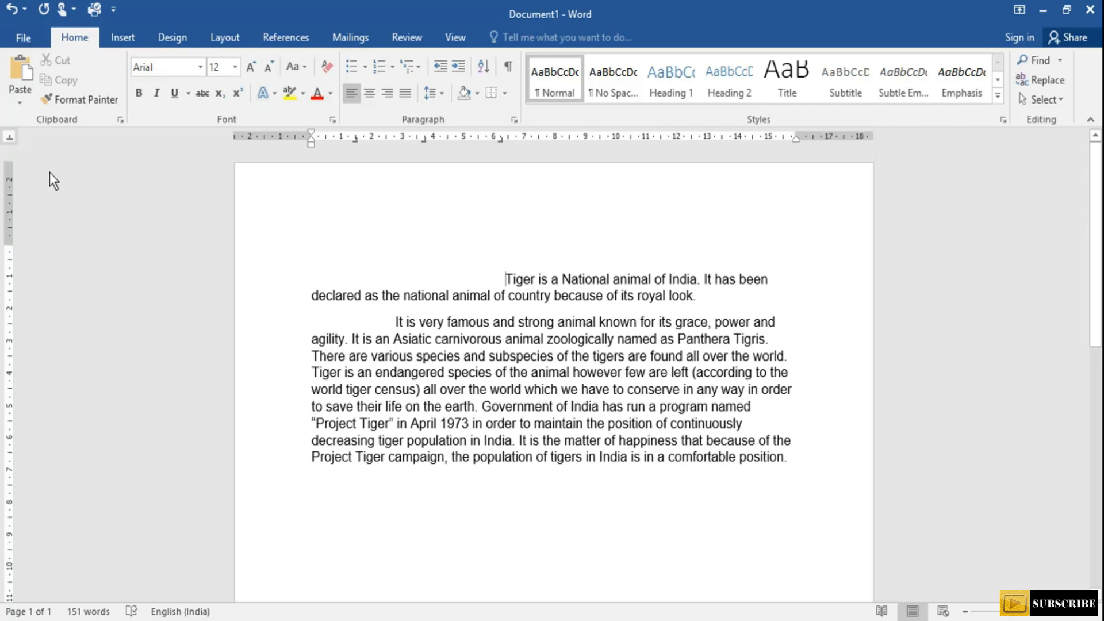
pyautogui.click(11, 139)
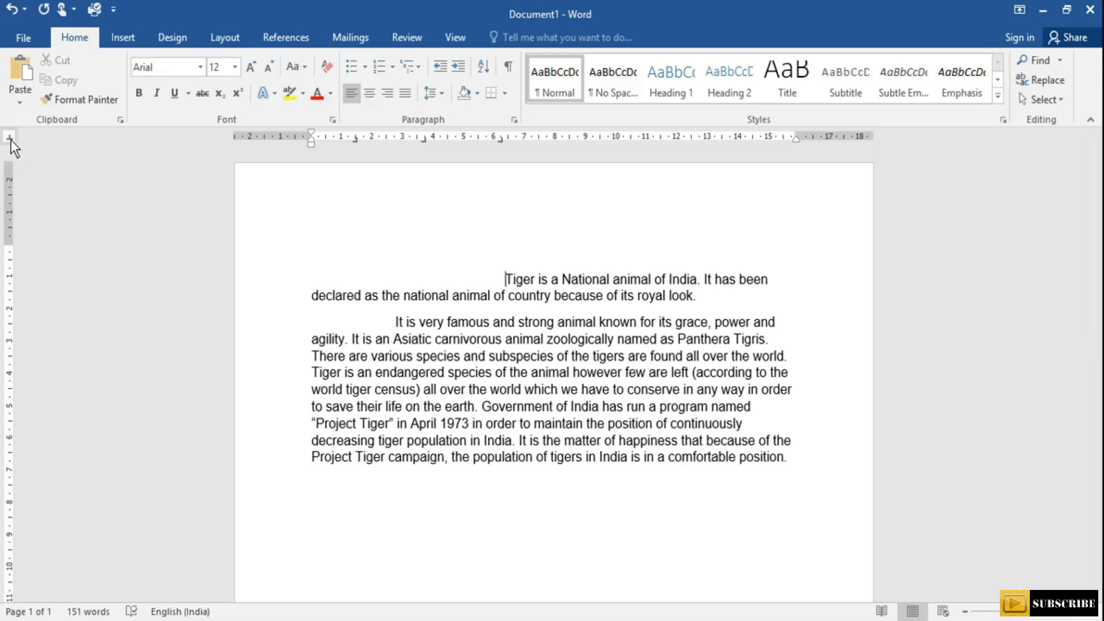
pyautogui.click(10, 138)
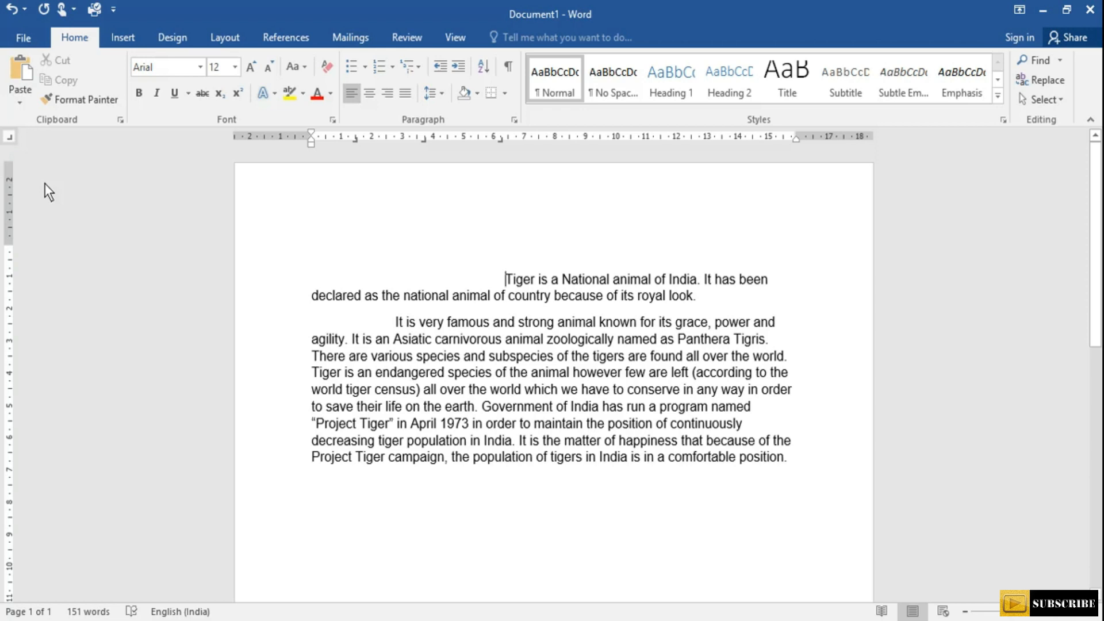
pyautogui.click(11, 138)
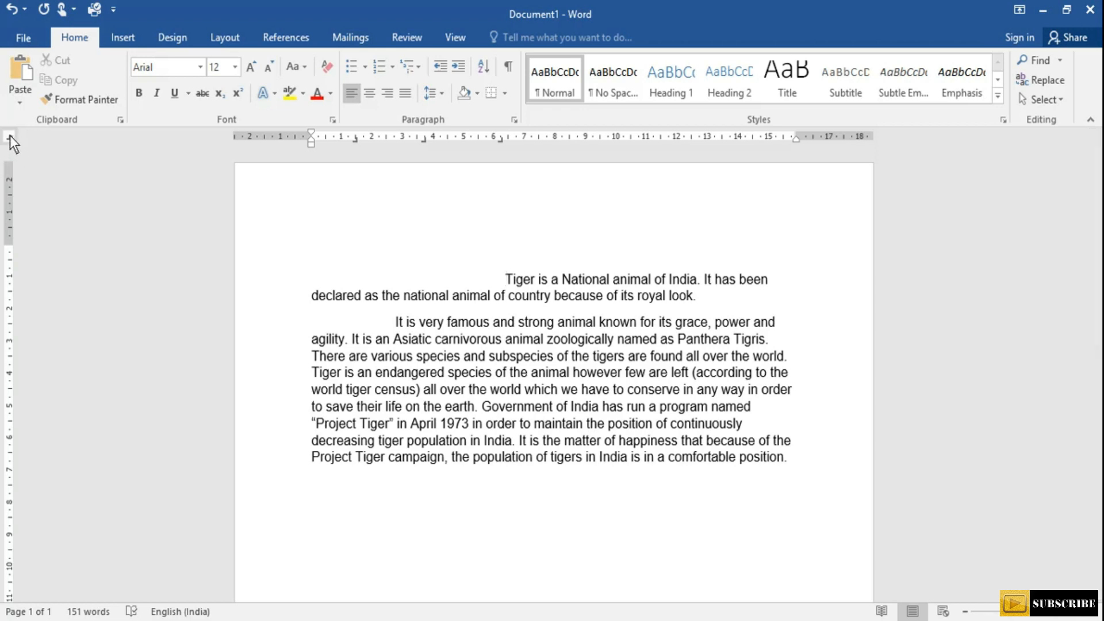
pyautogui.click(10, 137)
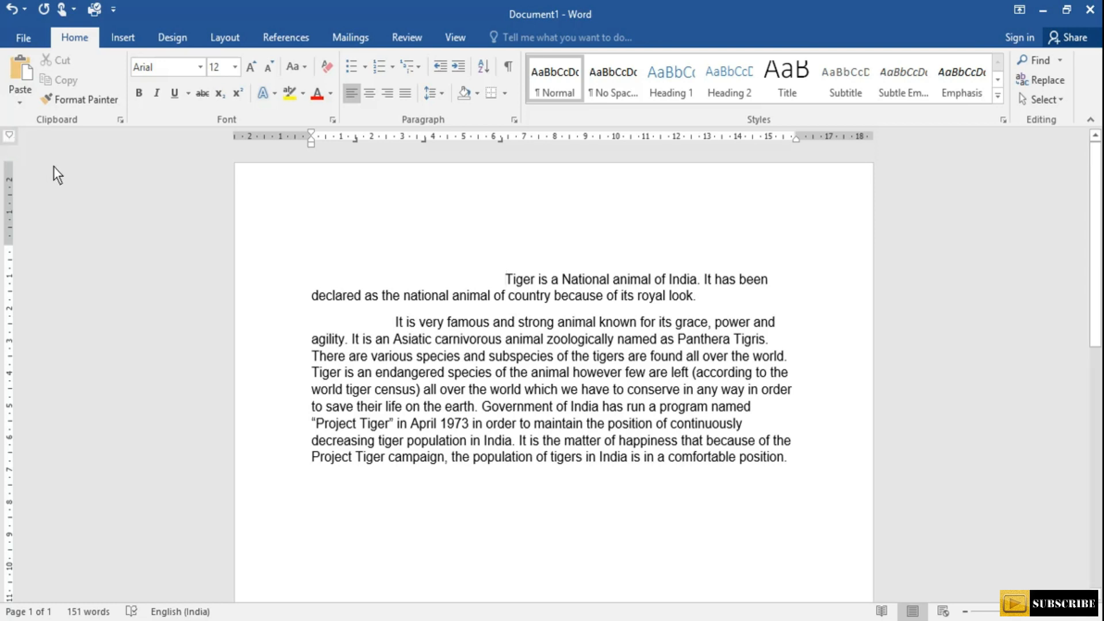
pyautogui.click(10, 134)
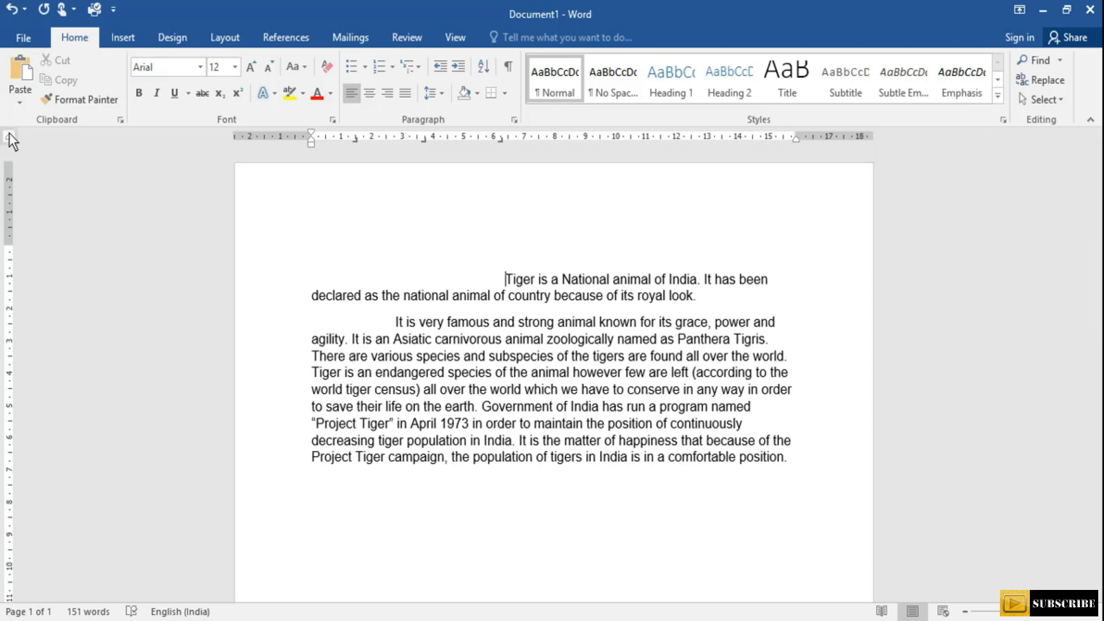
pyautogui.click(9, 136)
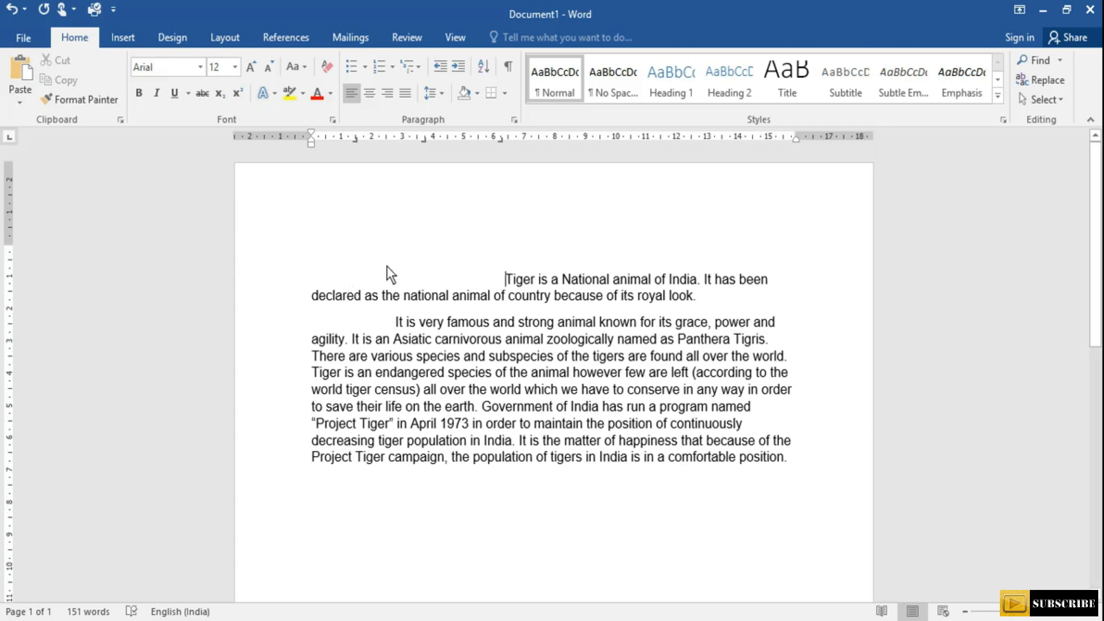
# Delete the tabs before the first word of the first Tiger paragraph.
pyautogui.press('BackSpace')
pyautogui.press('BackSpace')
pyautogui.press('BackSpace')
pyautogui.press('BackSpace')
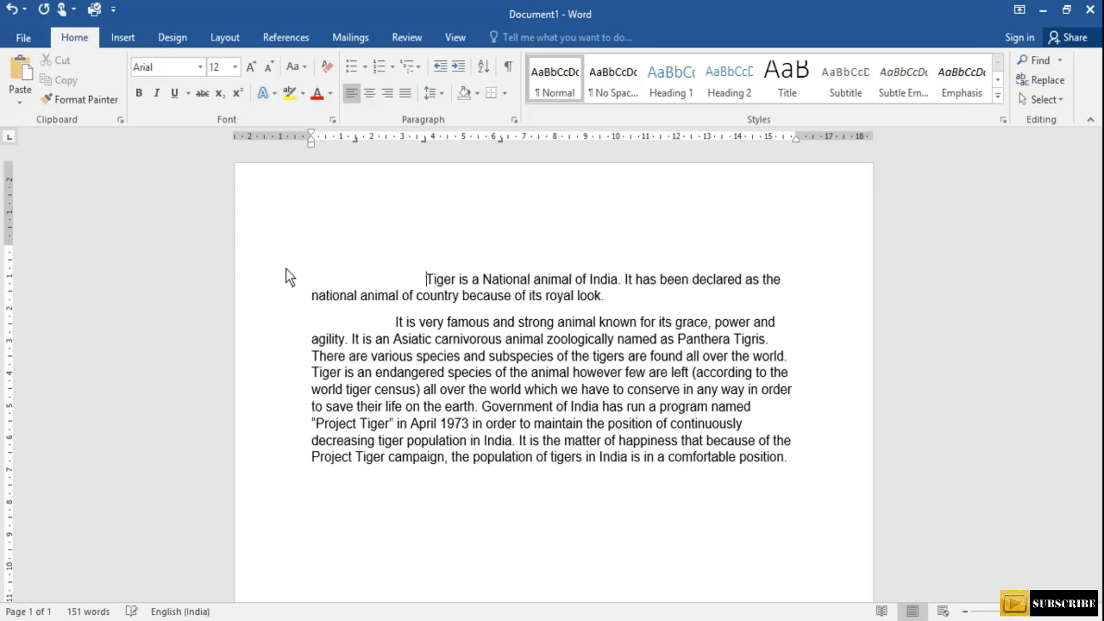
pyautogui.press('BackSpace')
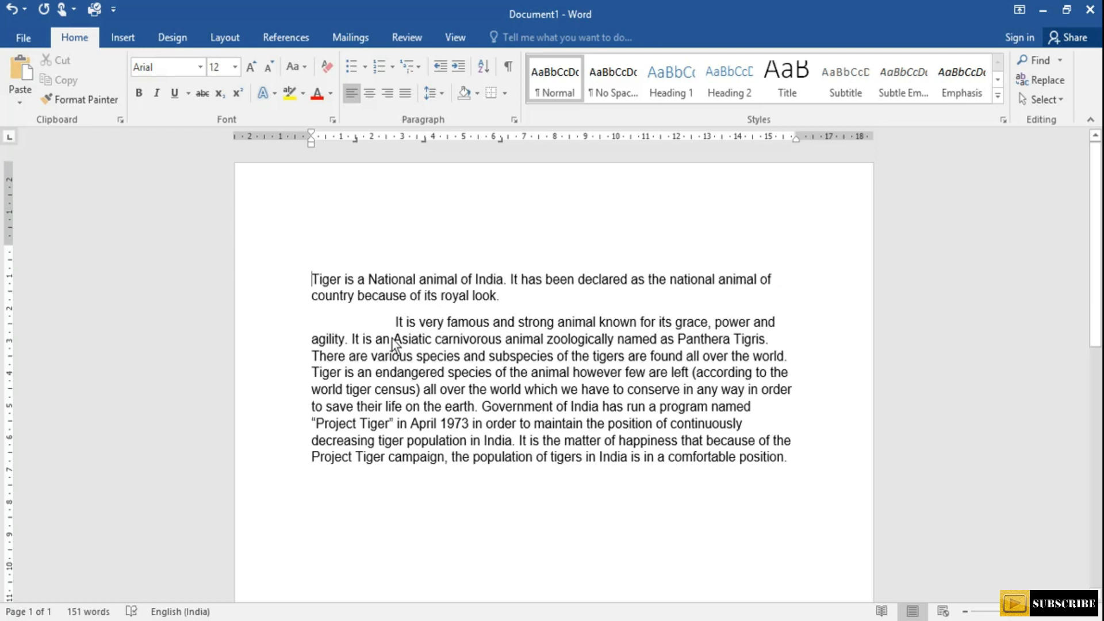
# Add left tab stops at about 2.5, 5 and 7.25 cm to both Tiger paragraphs, and insert tabs in the first line, including before "National".
pyautogui.moveTo(264, 285); pyautogui.dragTo(278, 457)
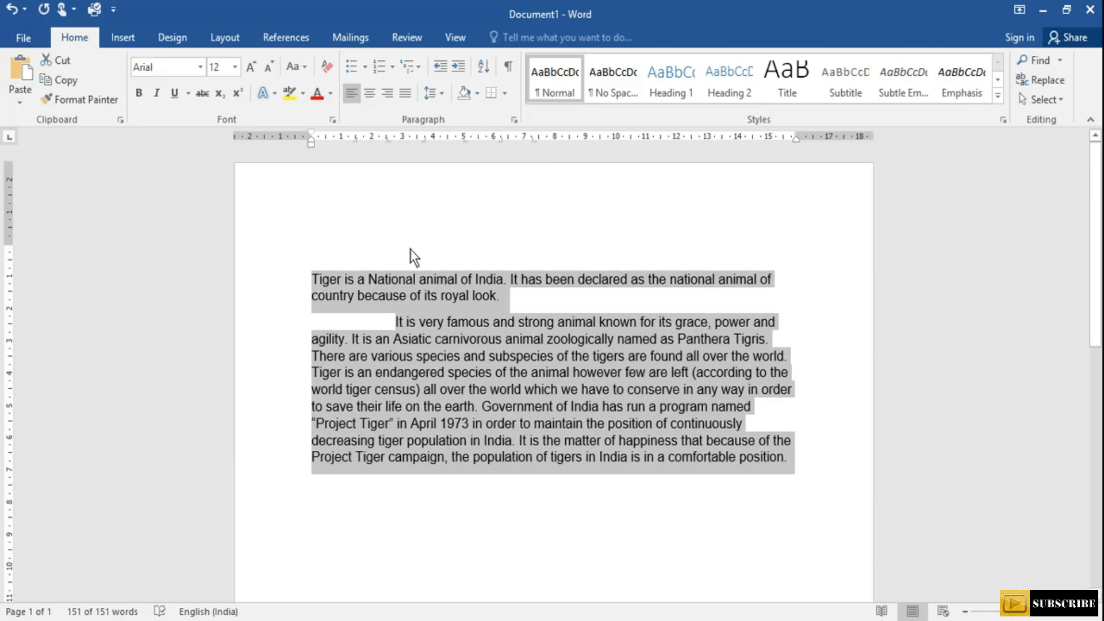
pyautogui.click(312, 279)
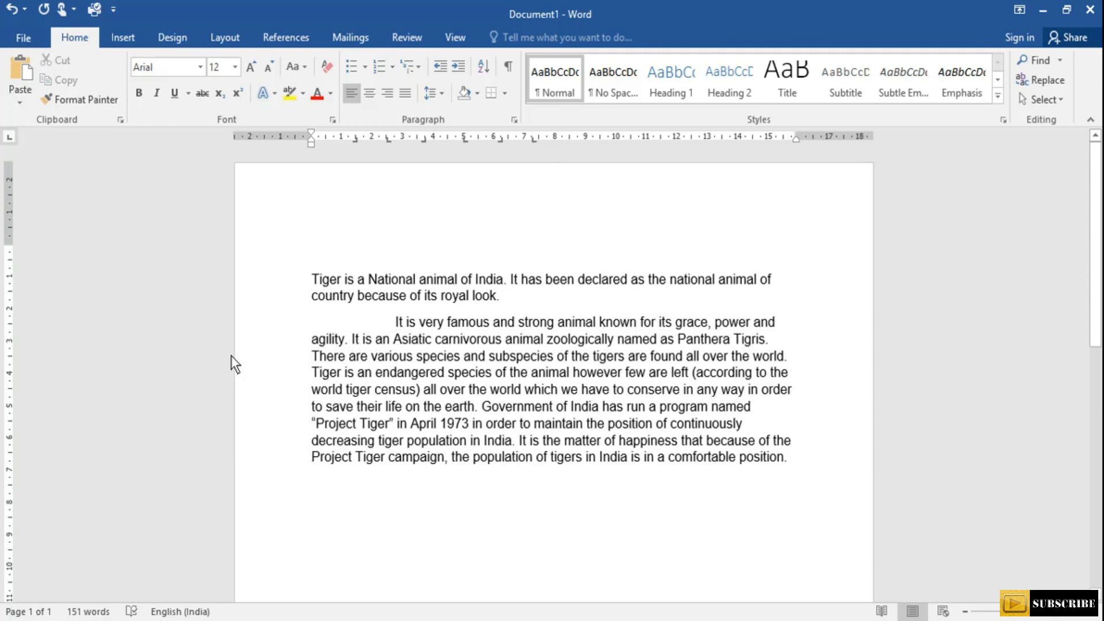
pyautogui.press('Tab')
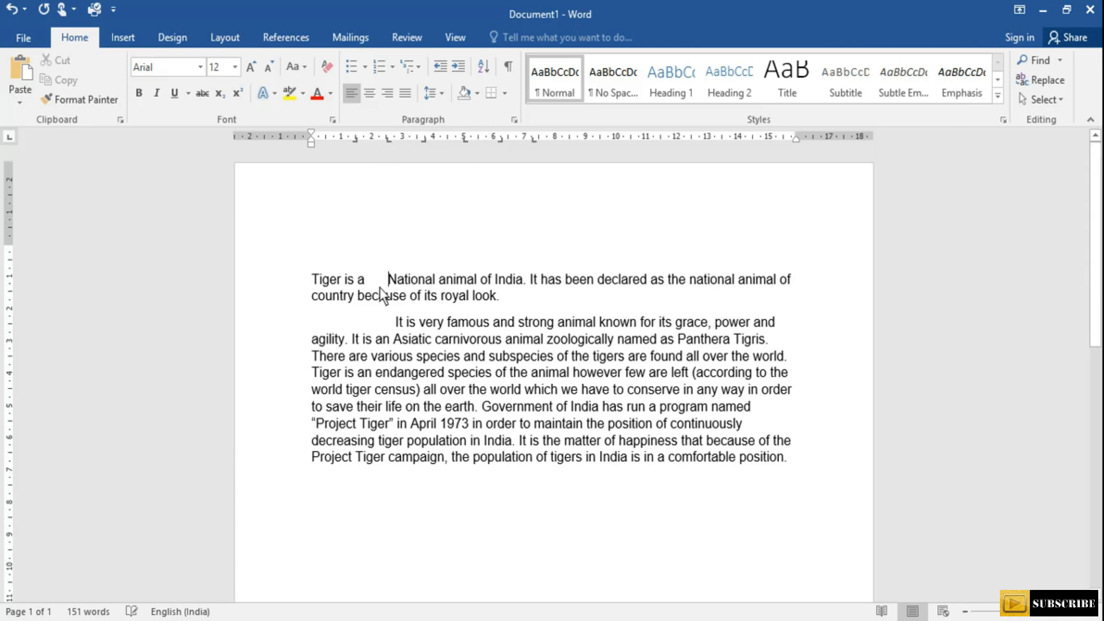
pyautogui.press('Tab')
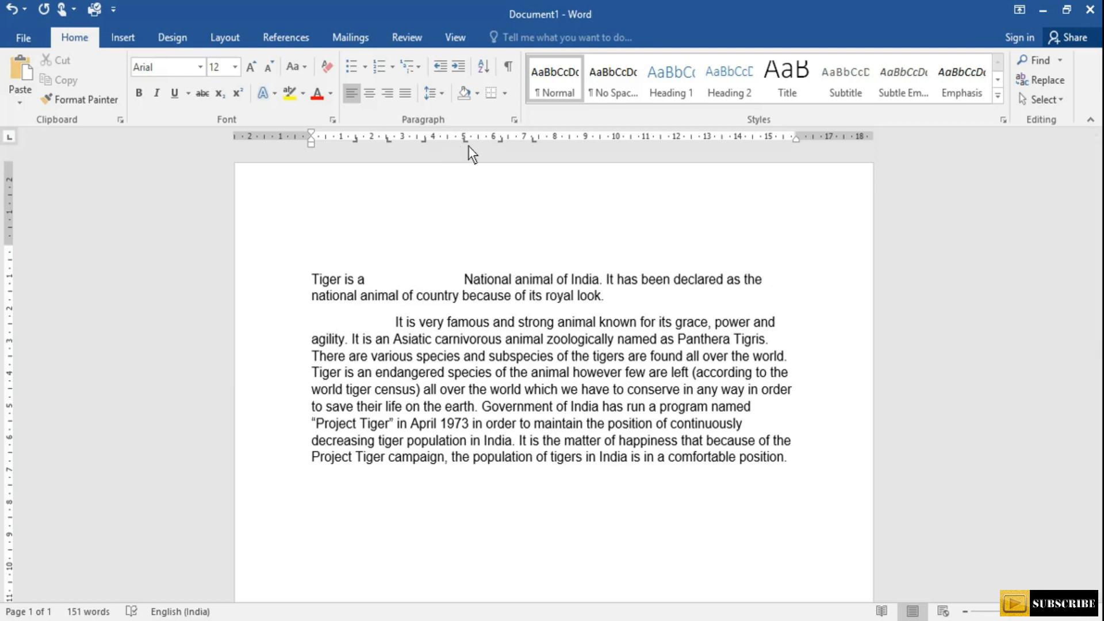
pyautogui.press('Right')
pyautogui.press('Tab')
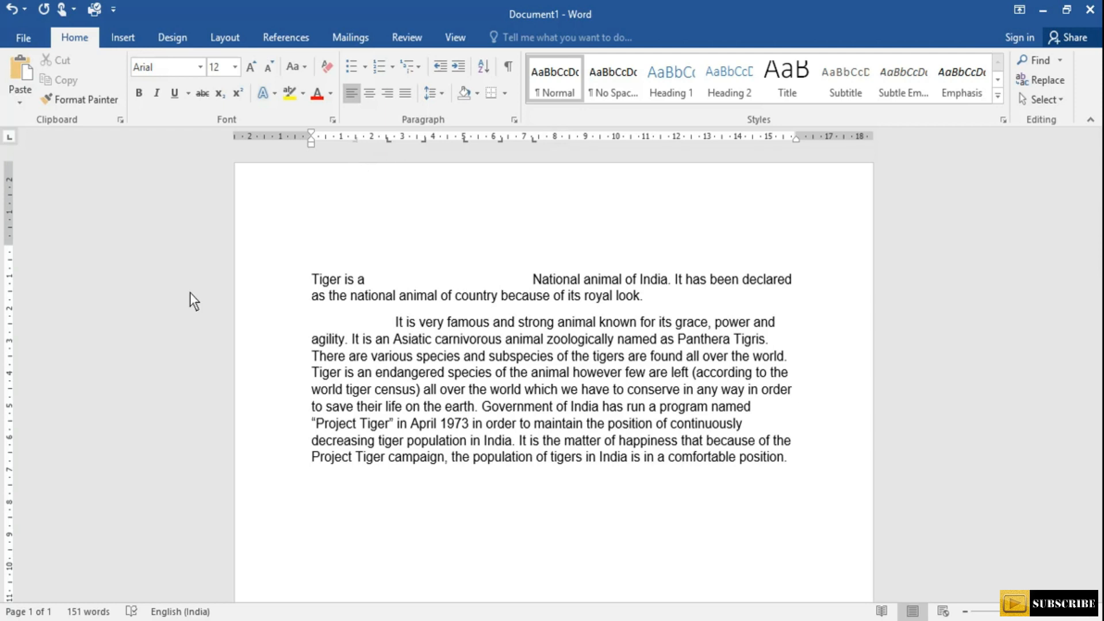
pyautogui.press('Tab')
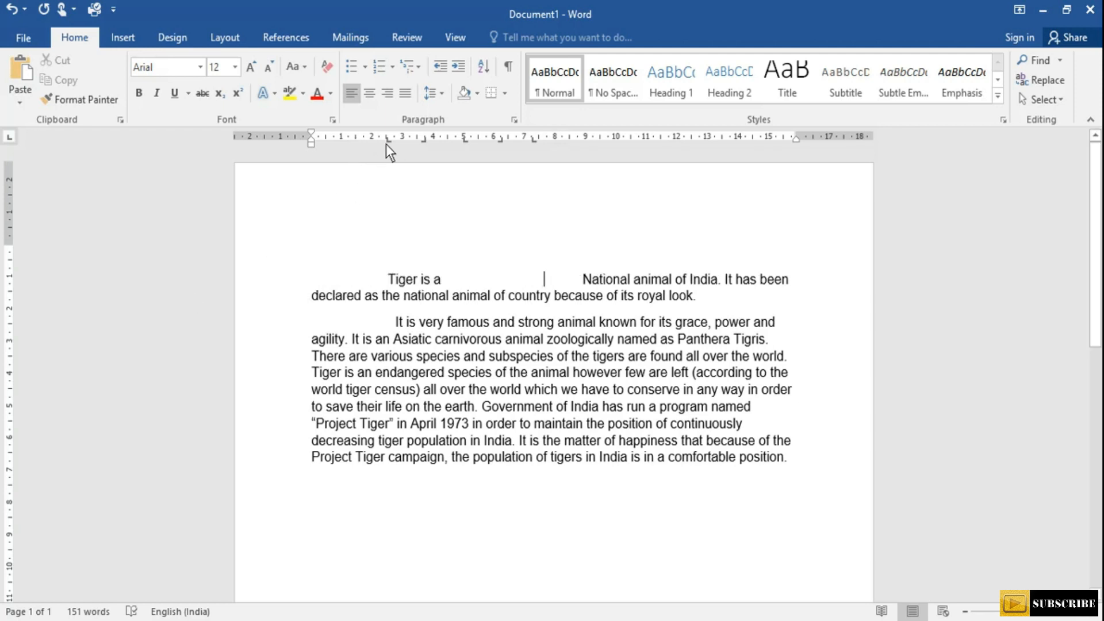
# Remove the remaining tab stops of the first Tiger paragraph from the ruler.
pyautogui.moveTo(388, 139); pyautogui.dragTo(303, 257)
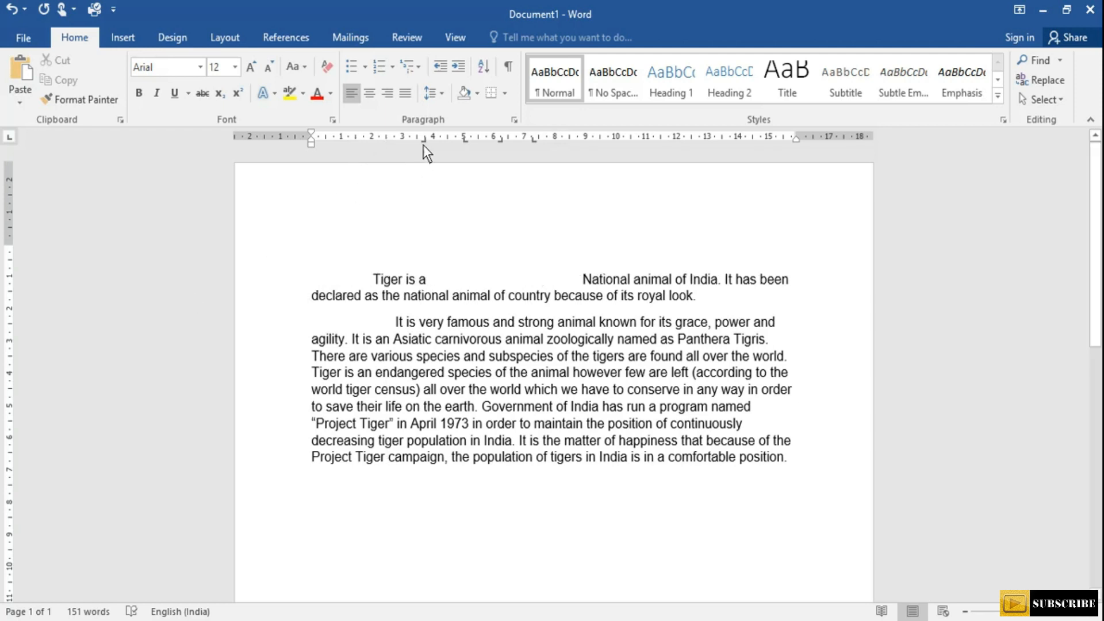
pyautogui.moveTo(424, 139); pyautogui.dragTo(351, 231)
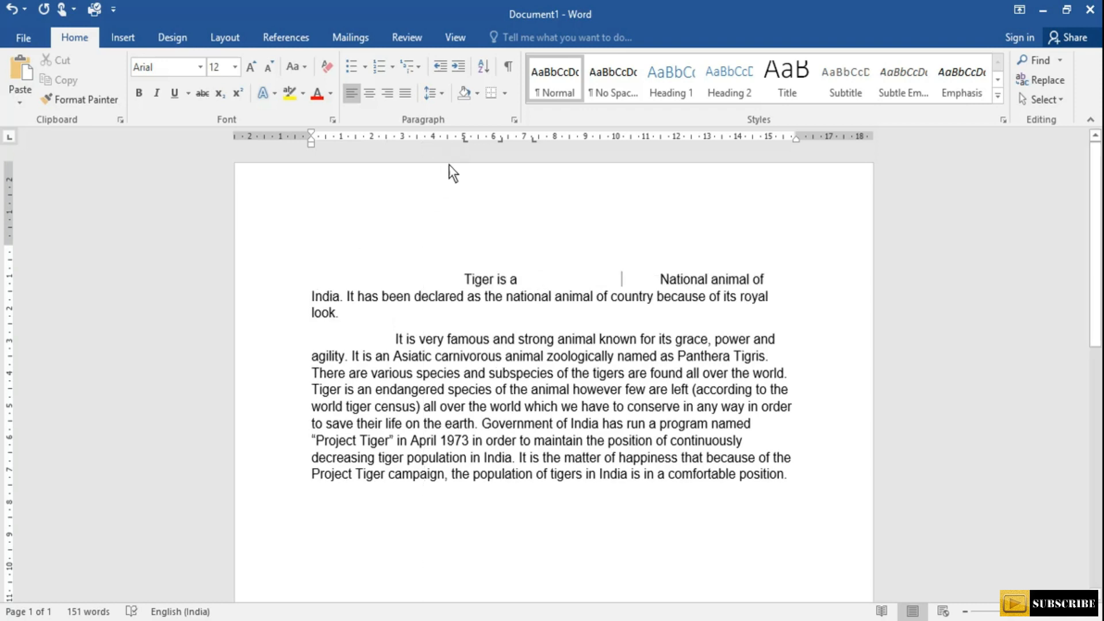
pyautogui.moveTo(464, 140); pyautogui.dragTo(403, 240)
pyautogui.moveTo(499, 140); pyautogui.dragTo(546, 178)
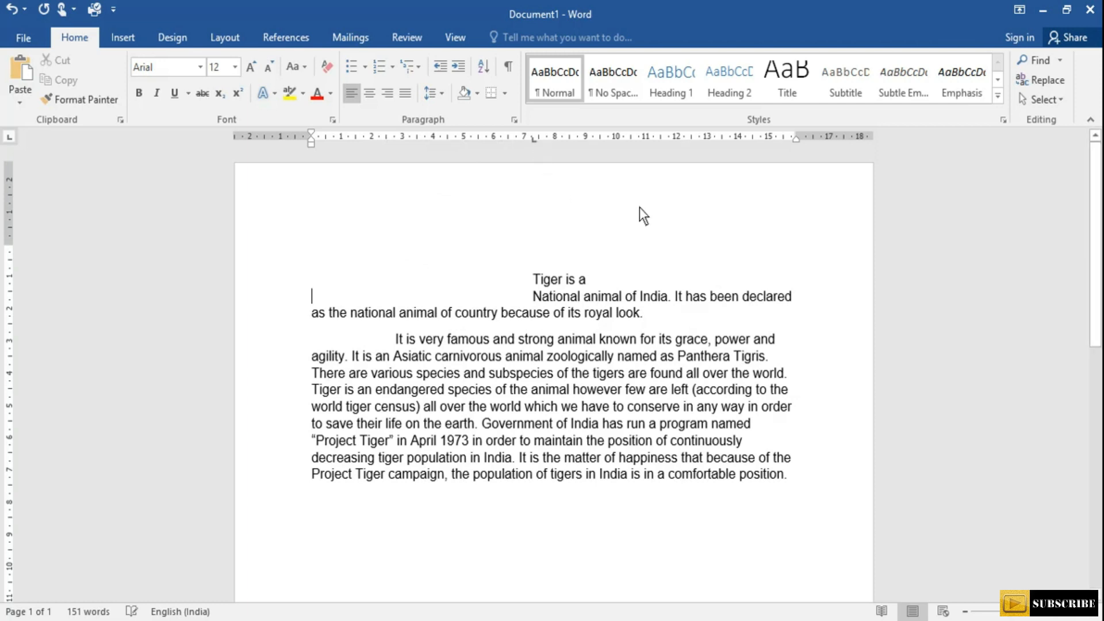
pyautogui.moveTo(533, 138); pyautogui.dragTo(661, 207)
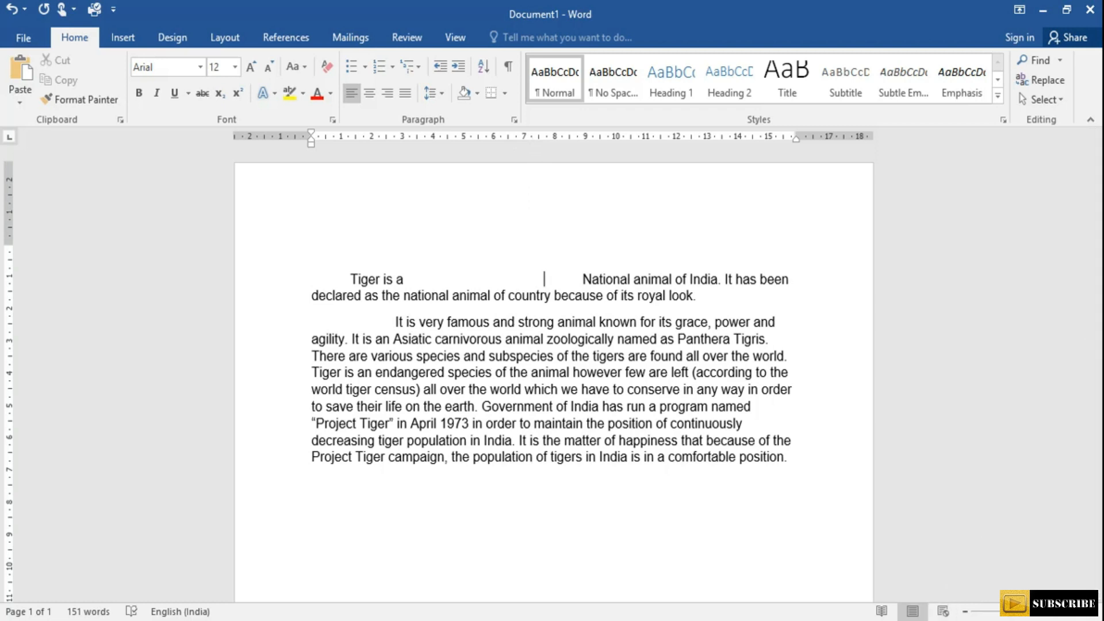
# Set the line spacing of the entire selected Tiger paragraph to 1.5.
pyautogui.click(964, 525)
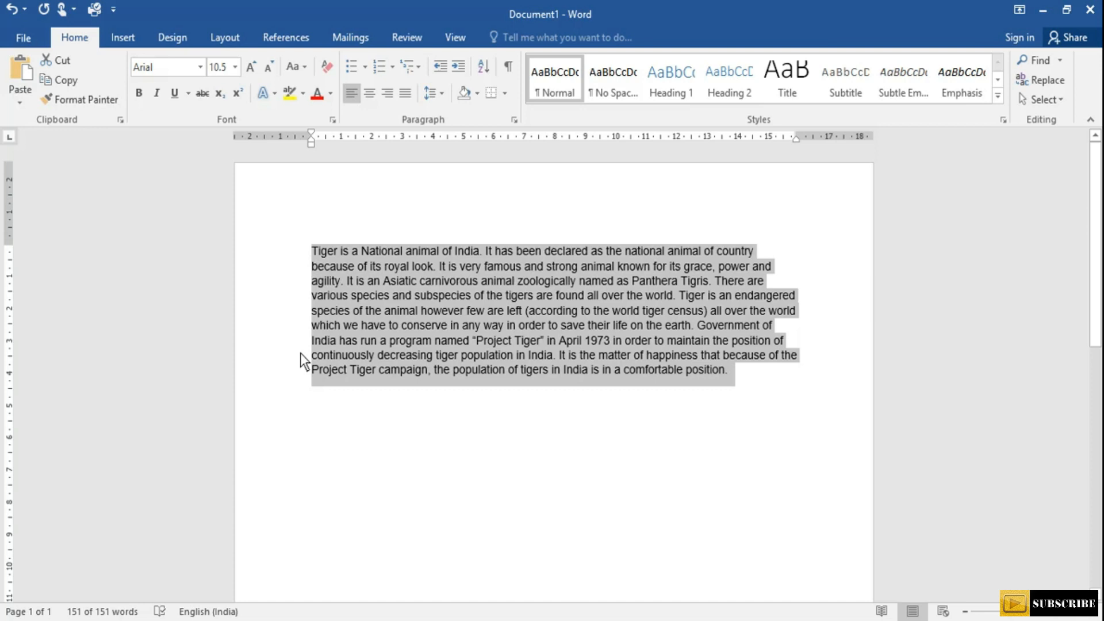
pyautogui.click(438, 93)
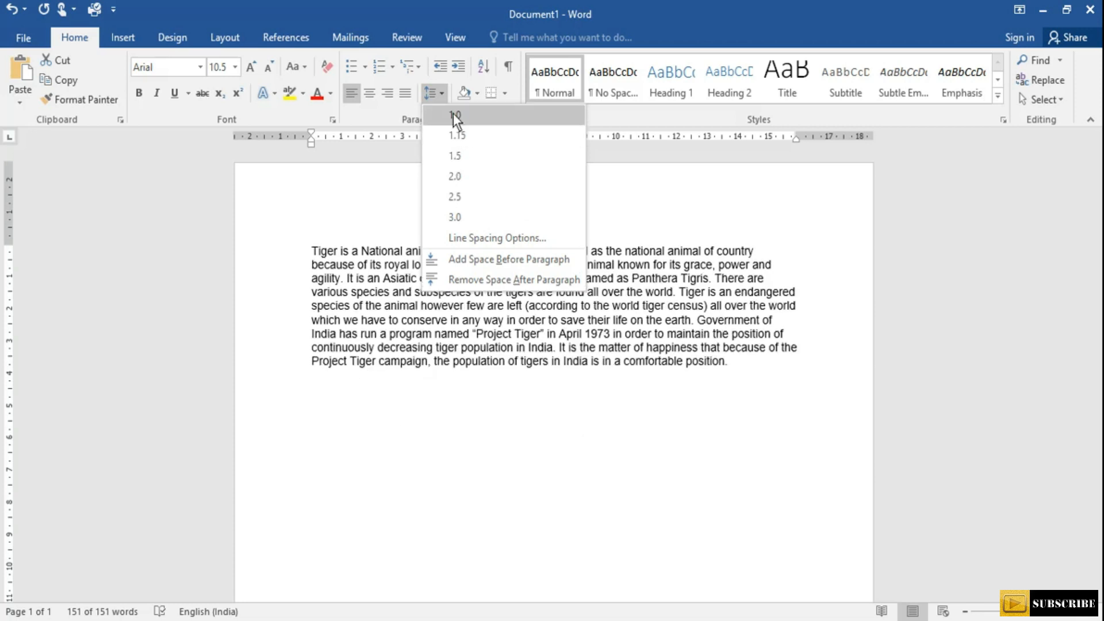
pyautogui.click(455, 155)
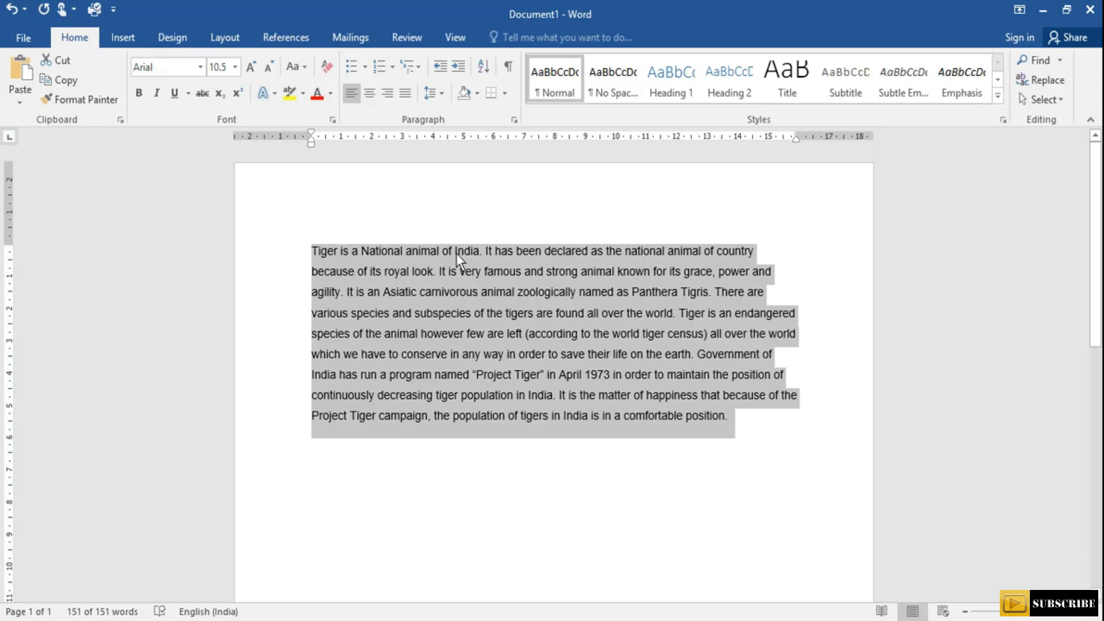
# Examine the indentation and spacing options in the Paragraph dialog, and close it without changes.
pyautogui.click(441, 94)
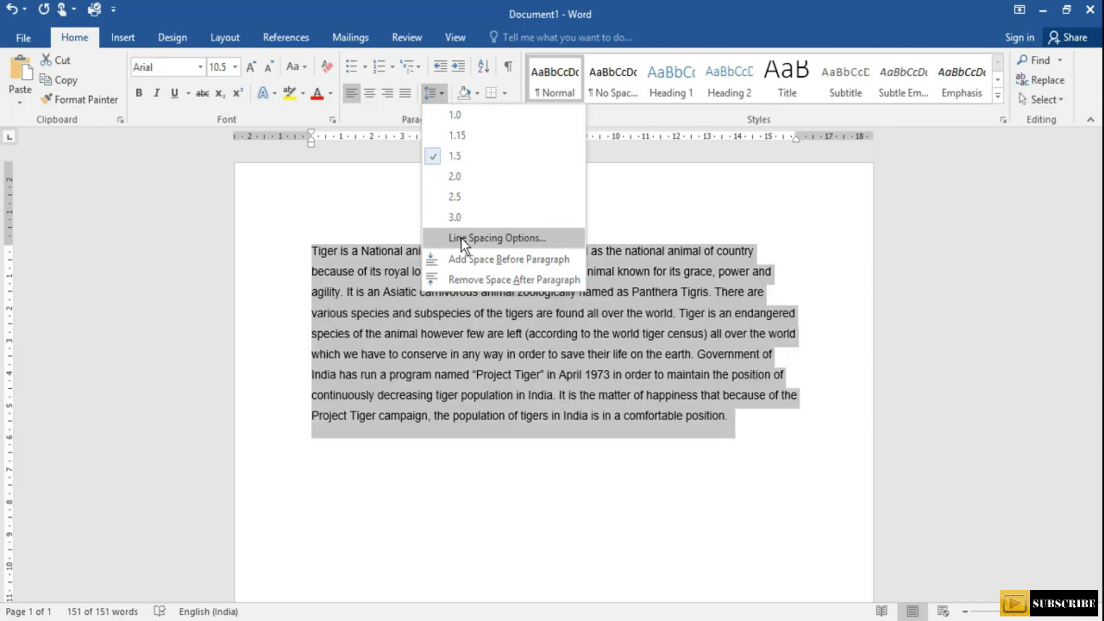
pyautogui.click(462, 238)
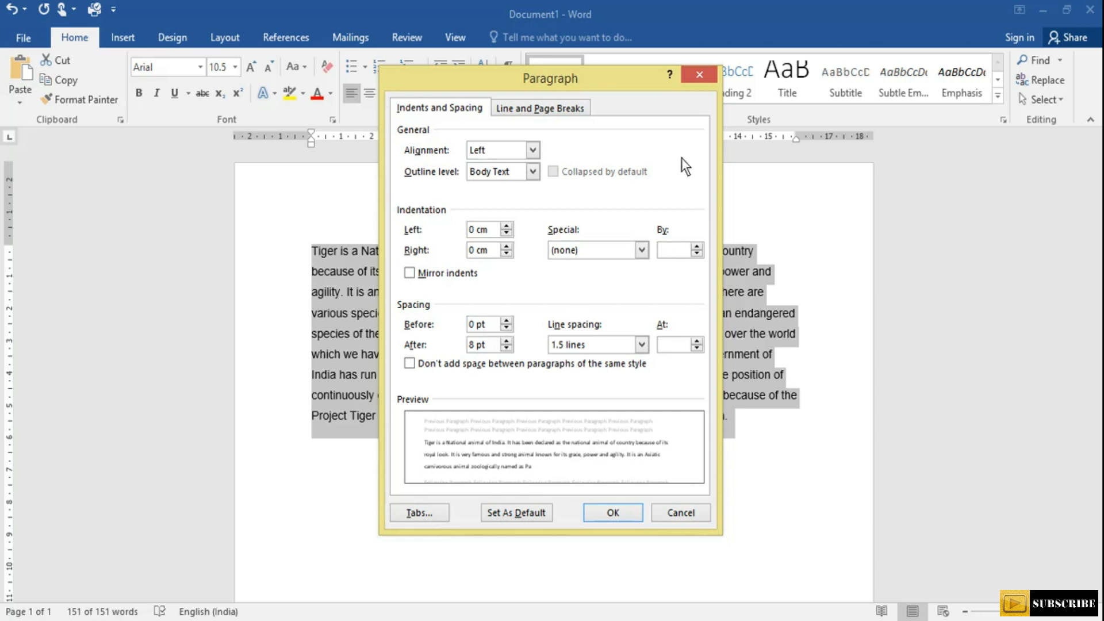
pyautogui.click(698, 73)
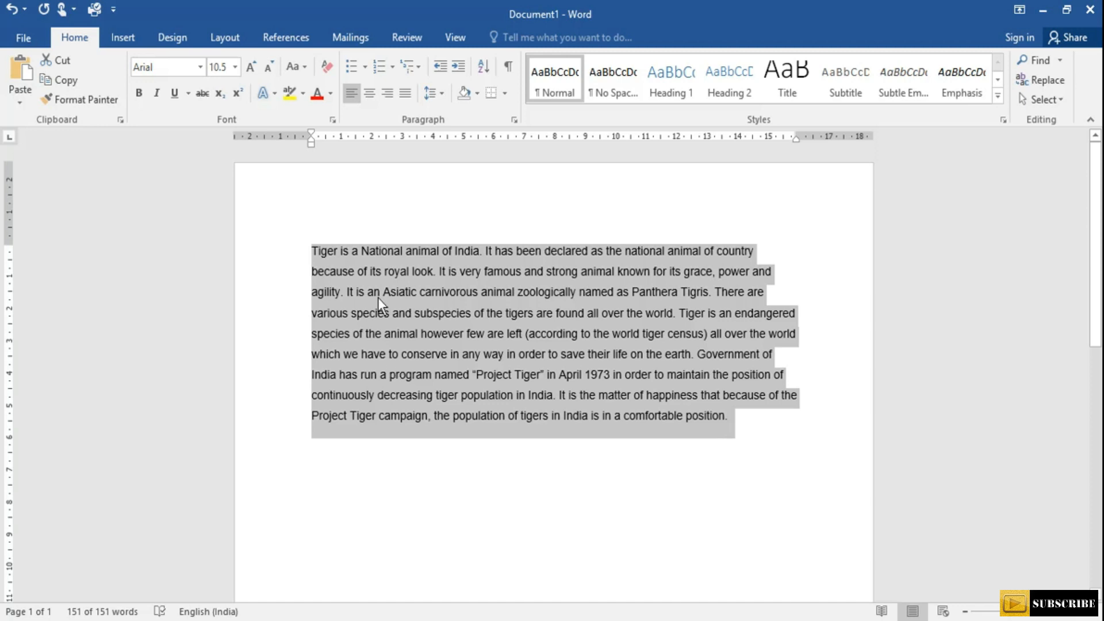
# Add space before the selected Tiger paragraph, and remove the space after it.
pyautogui.click(440, 96)
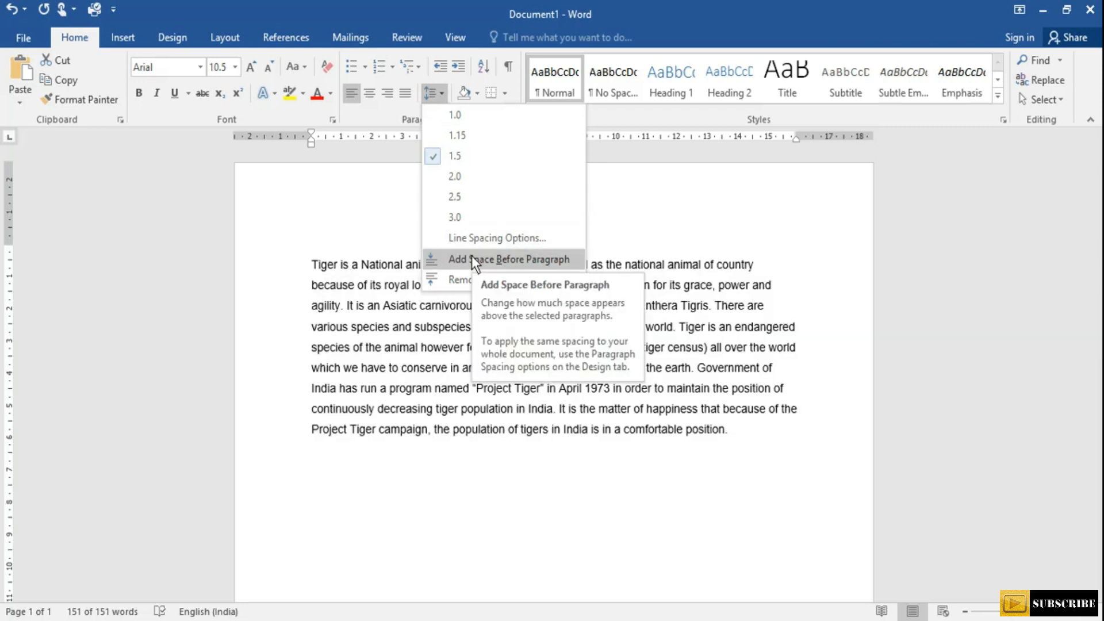
pyautogui.click(472, 260)
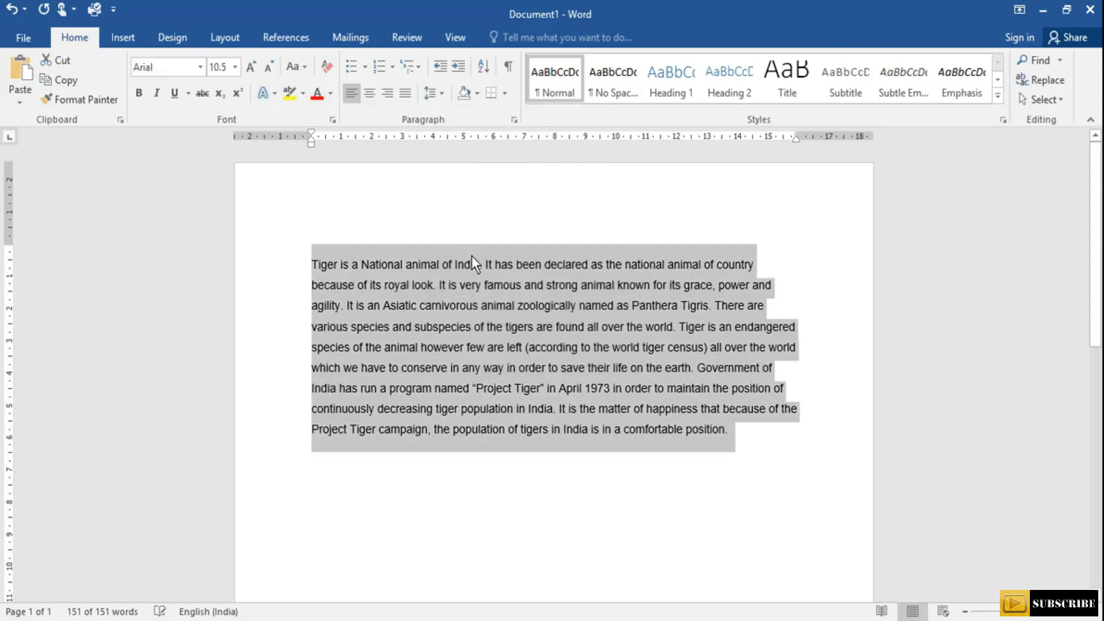
pyautogui.click(442, 93)
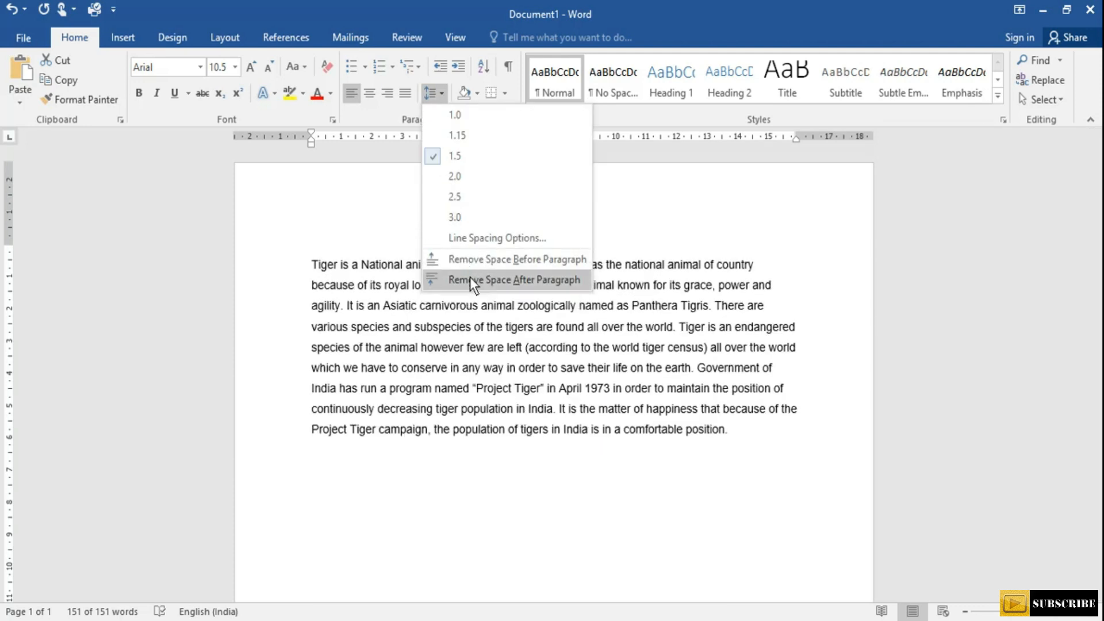
pyautogui.click(470, 279)
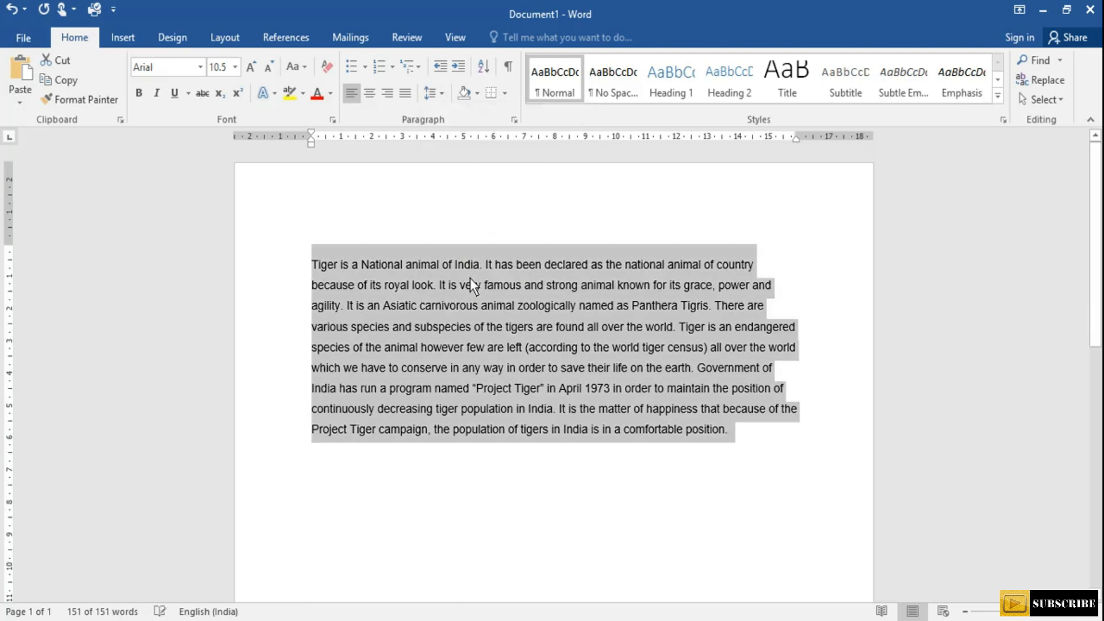
# Split the Tiger text into two paragraphs after the sentence ending "because of its royal look.".
pyautogui.click(608, 482)
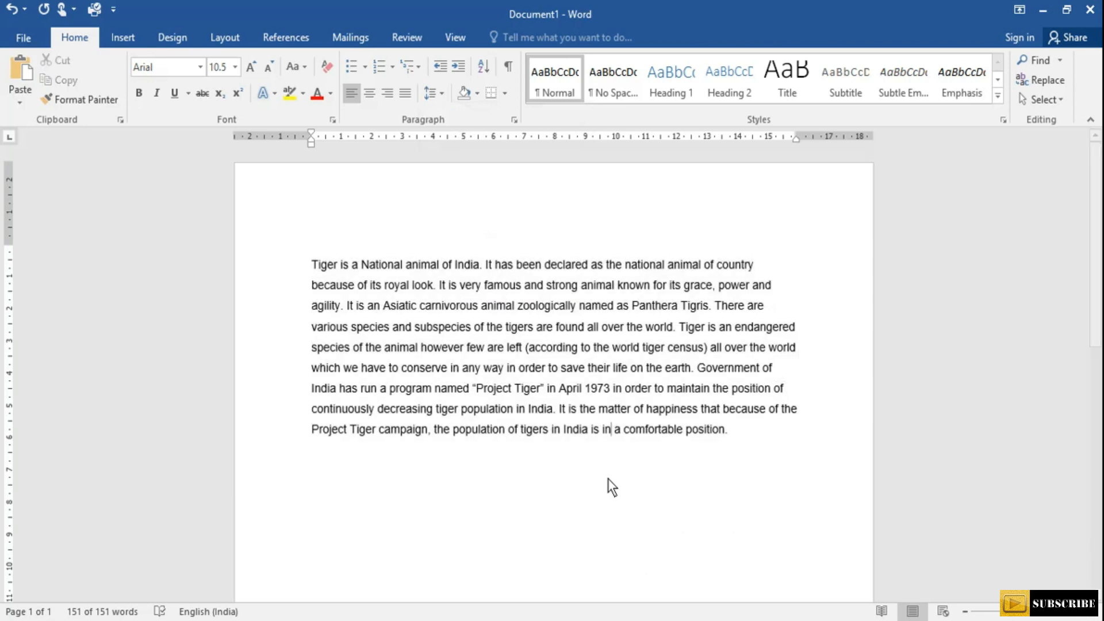
pyautogui.click(436, 284)
pyautogui.press('Return')
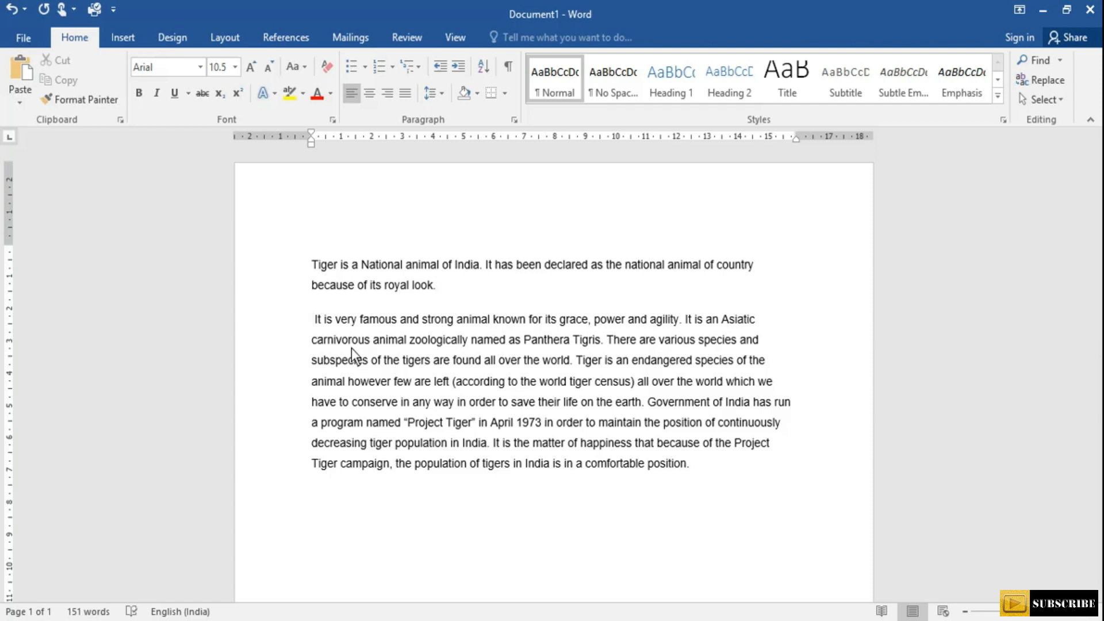
# Remove the space before both Tiger paragraphs, and add space after them.
pyautogui.hotkey('ctrl', 'a')
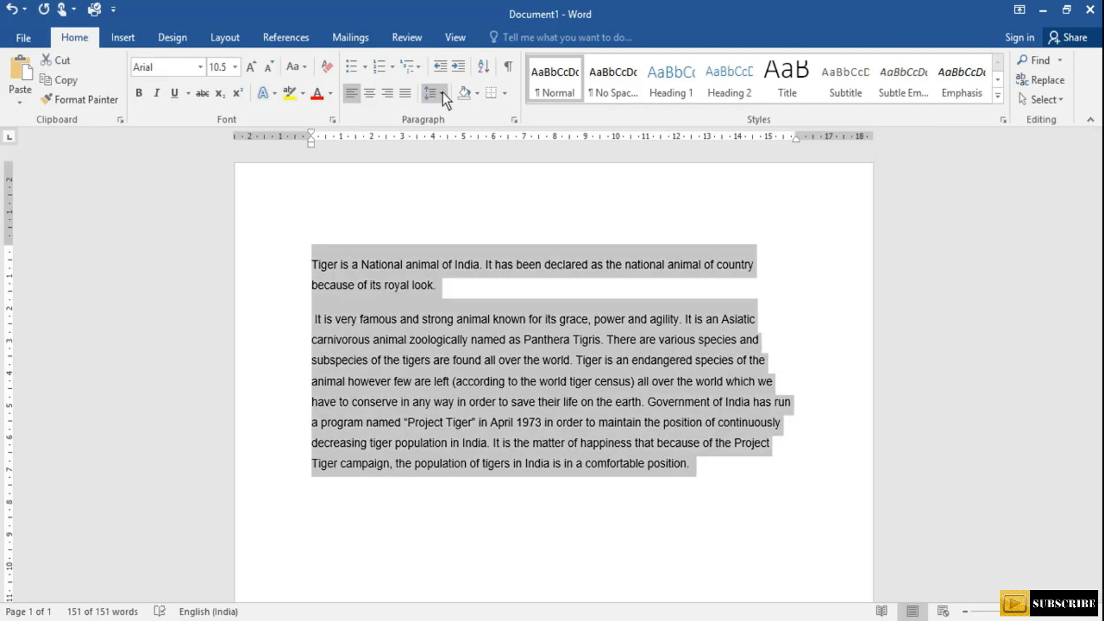
pyautogui.click(442, 93)
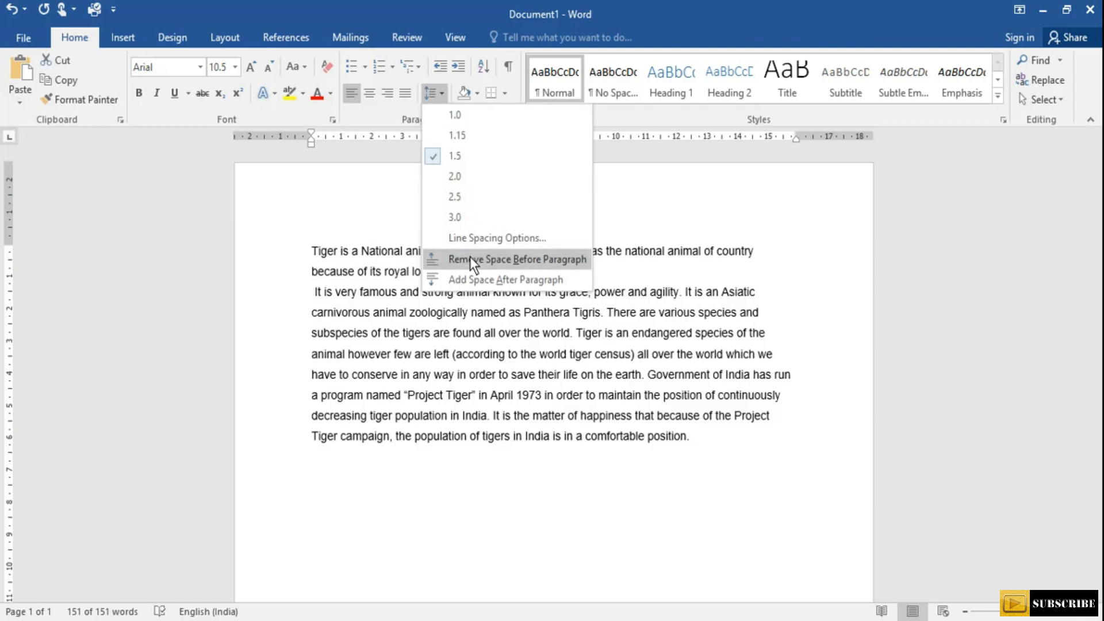
pyautogui.click(470, 259)
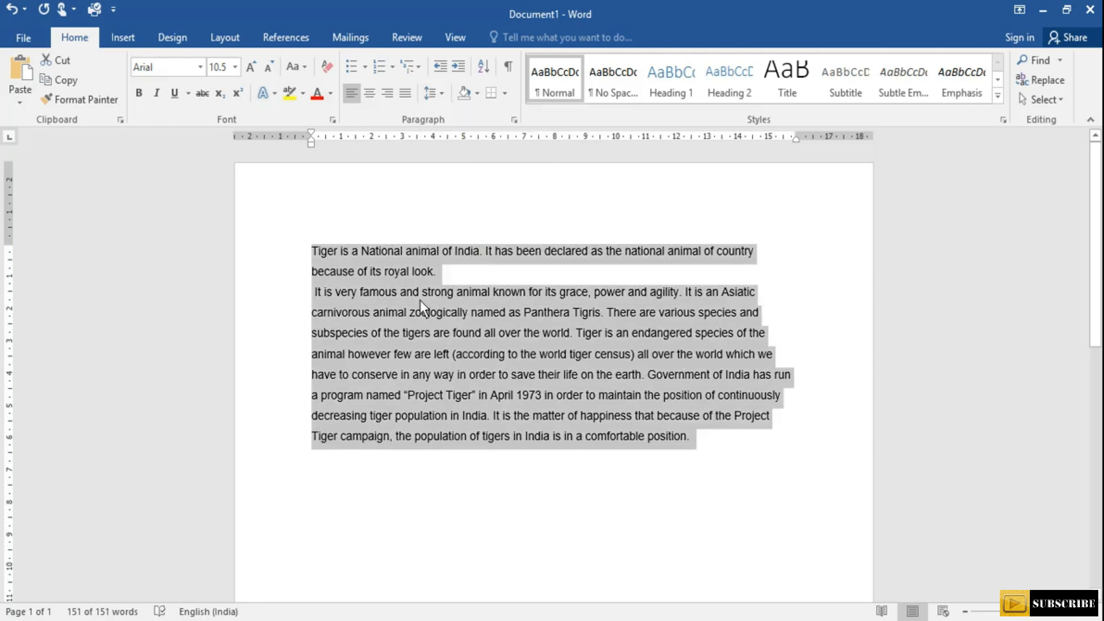
pyautogui.click(444, 102)
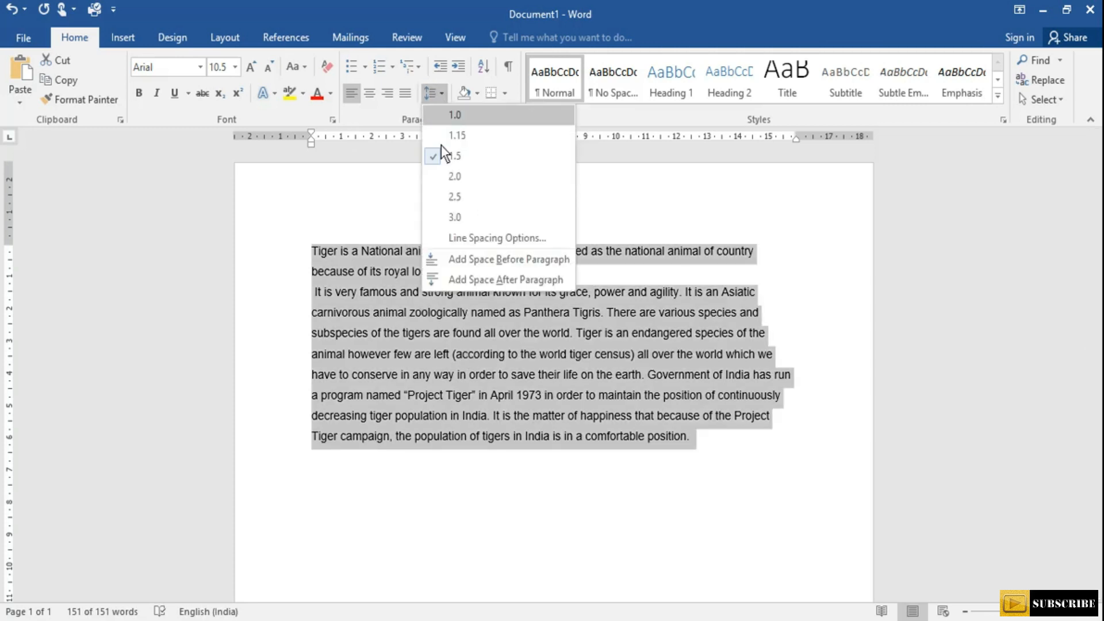
pyautogui.click(467, 280)
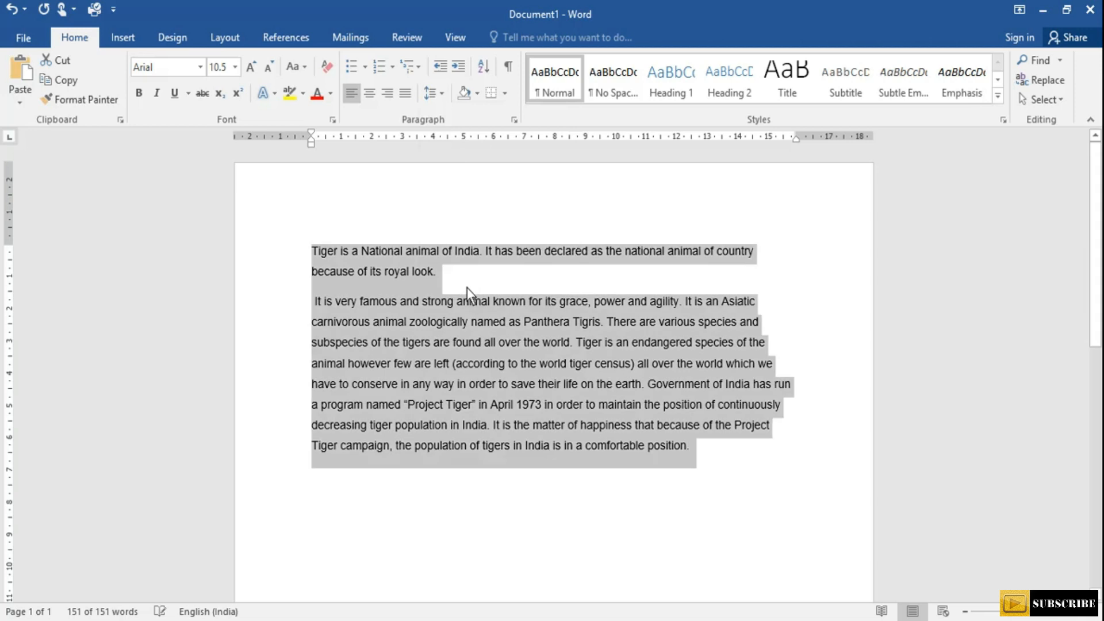
pyautogui.click(698, 488)
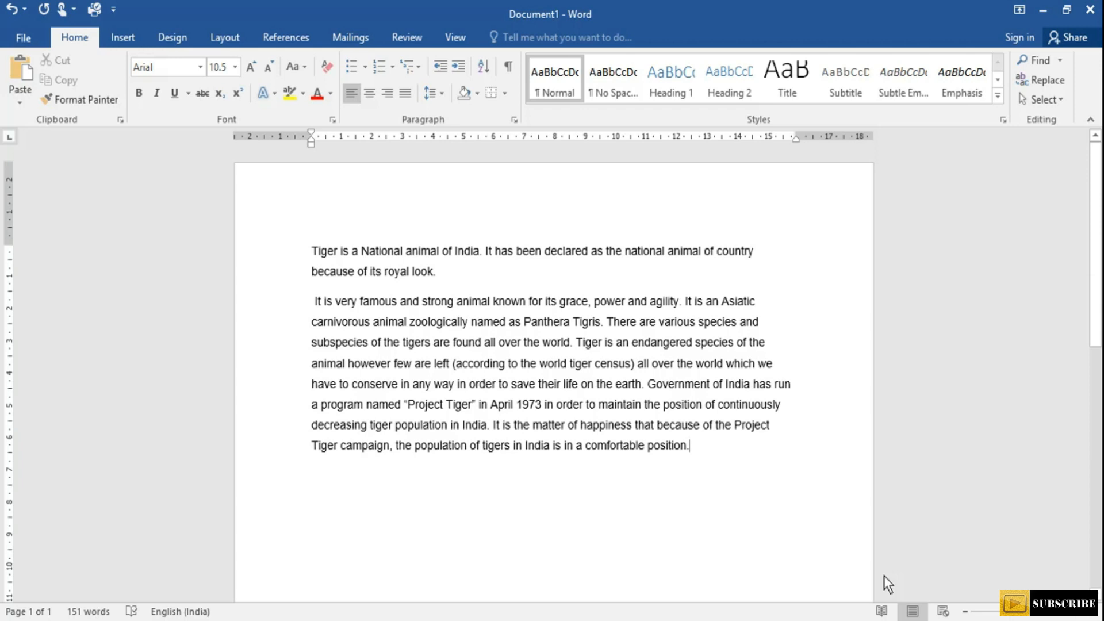
pyautogui.click(942, 617)
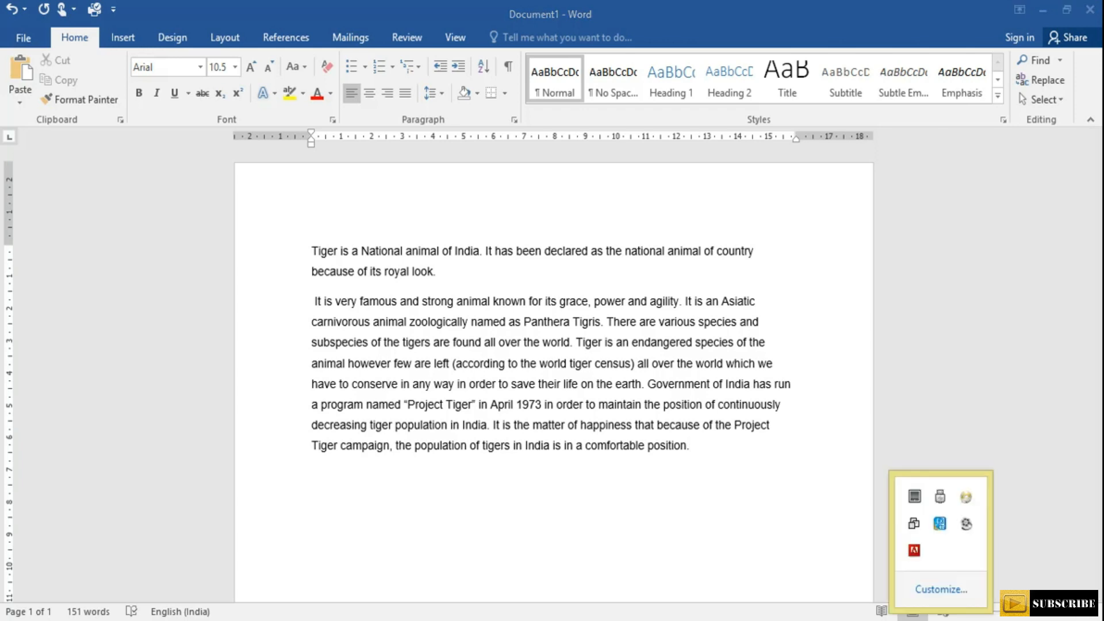
pyautogui.click(967, 522)
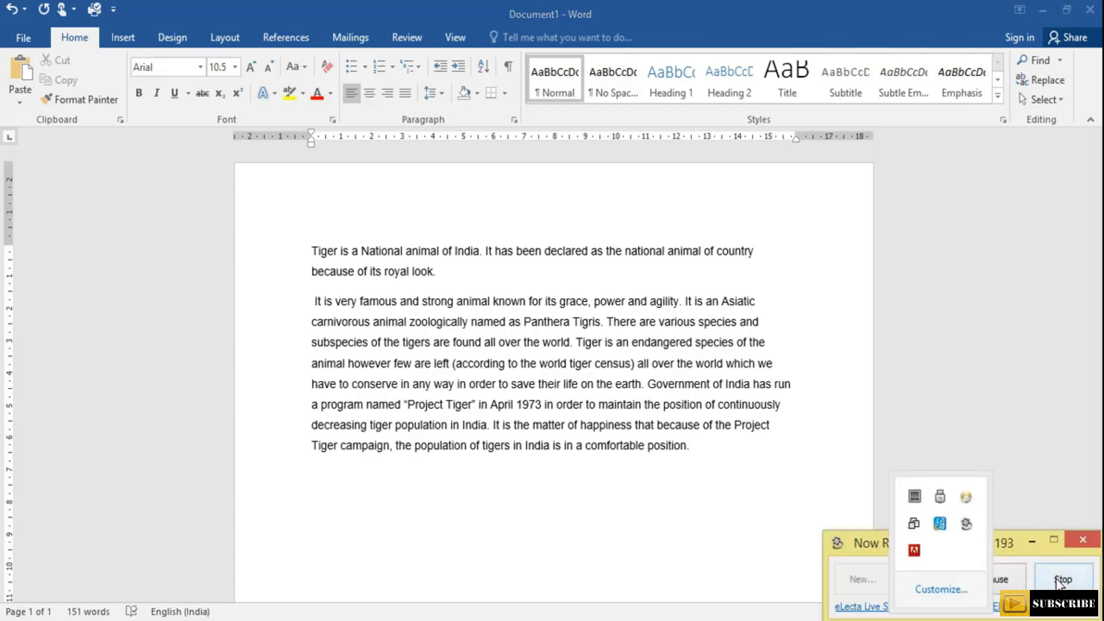
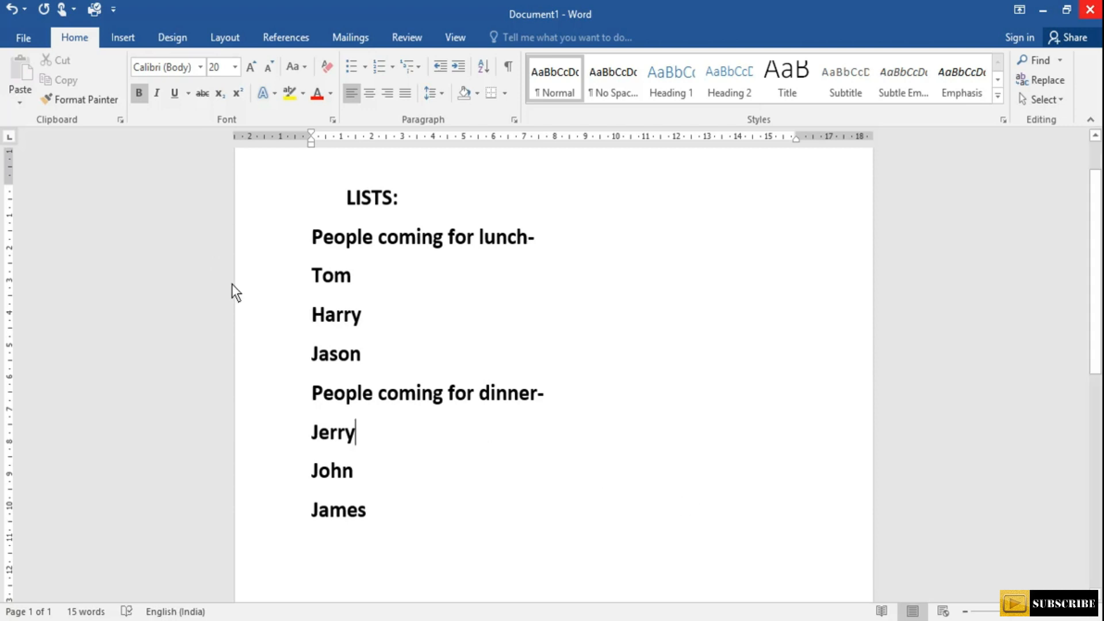
# Apply the four-diamond bullet to all lines below "People coming for lunch-", including the dinner heading and its names.
pyautogui.moveTo(237, 297); pyautogui.dragTo(246, 511)
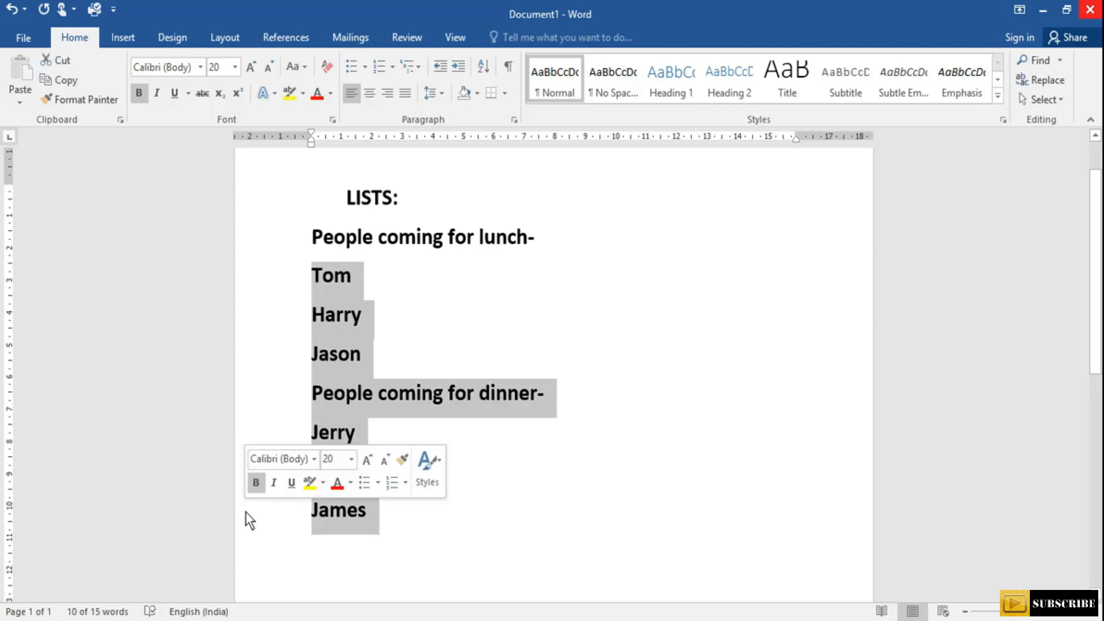
pyautogui.click(365, 73)
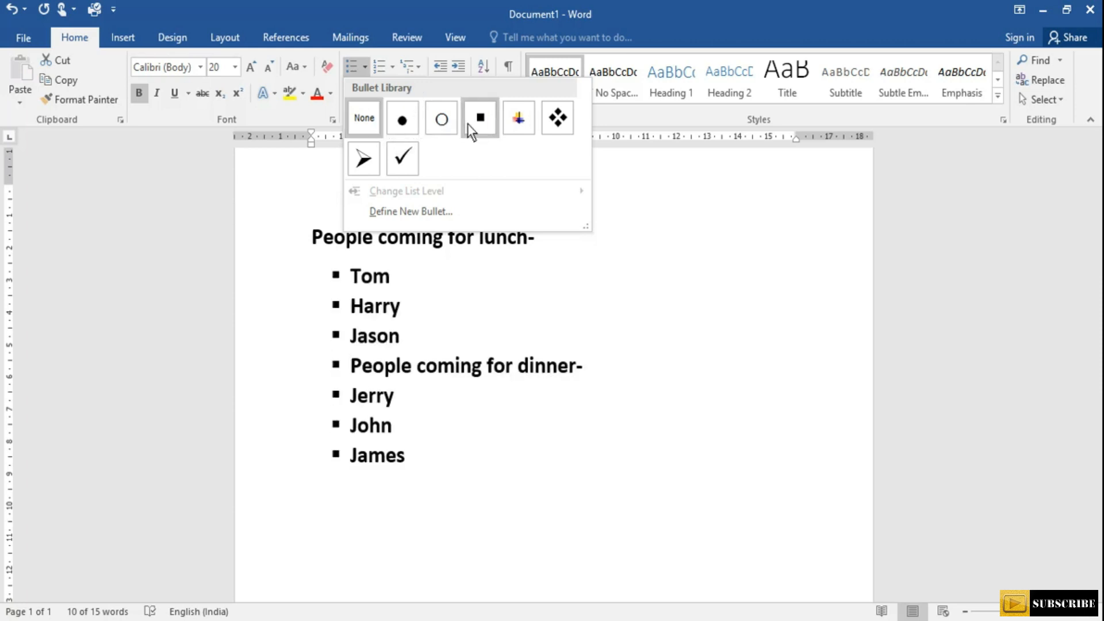
pyautogui.click(549, 121)
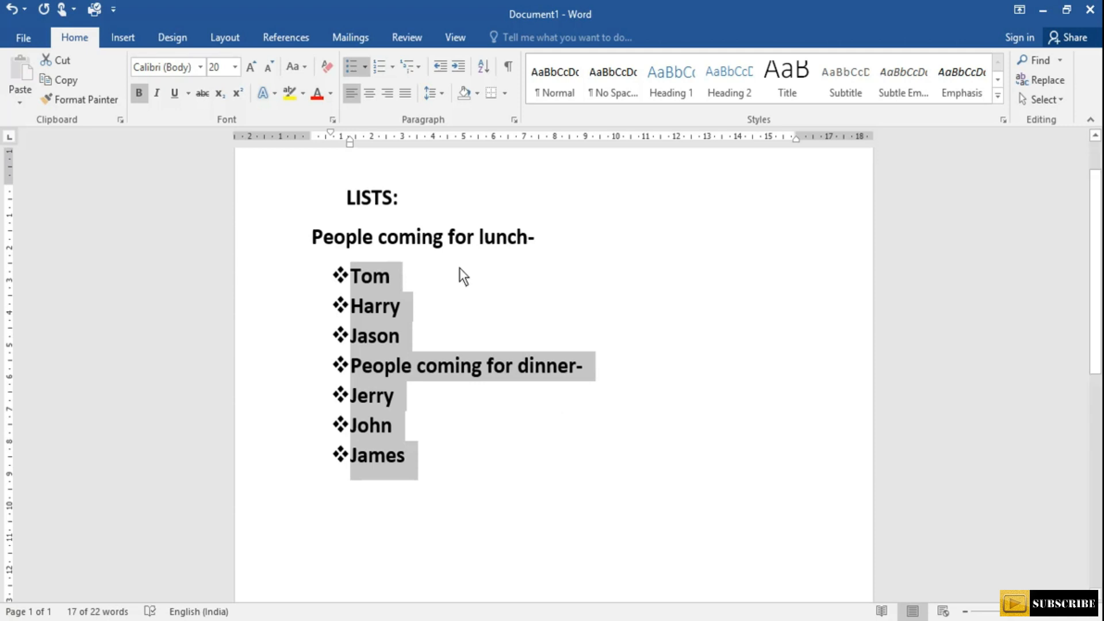
pyautogui.click(368, 70)
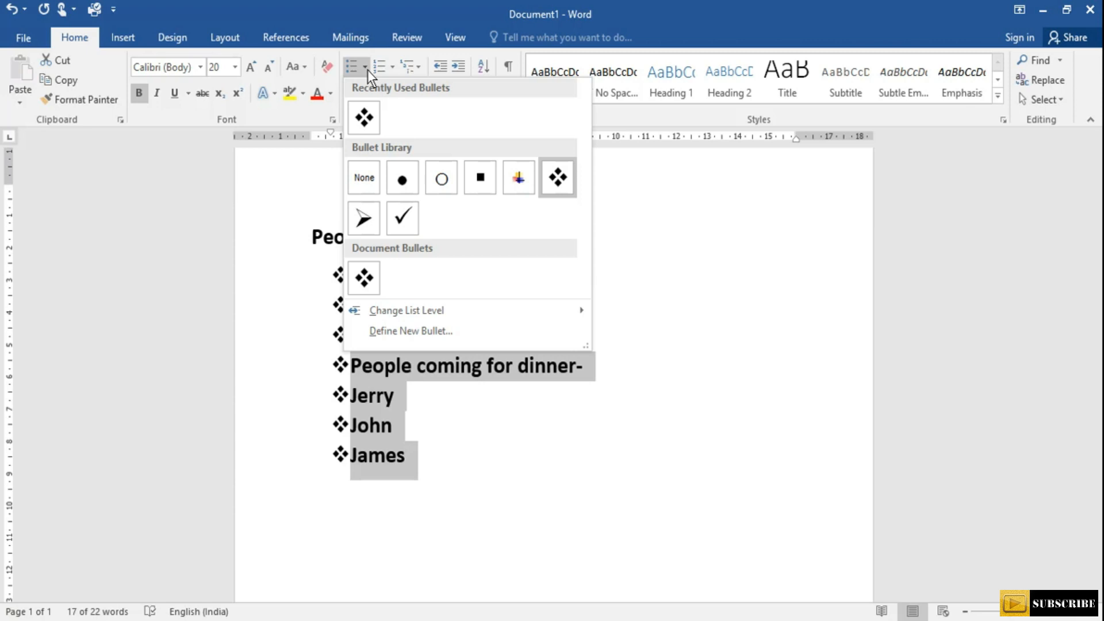
pyautogui.click(431, 449)
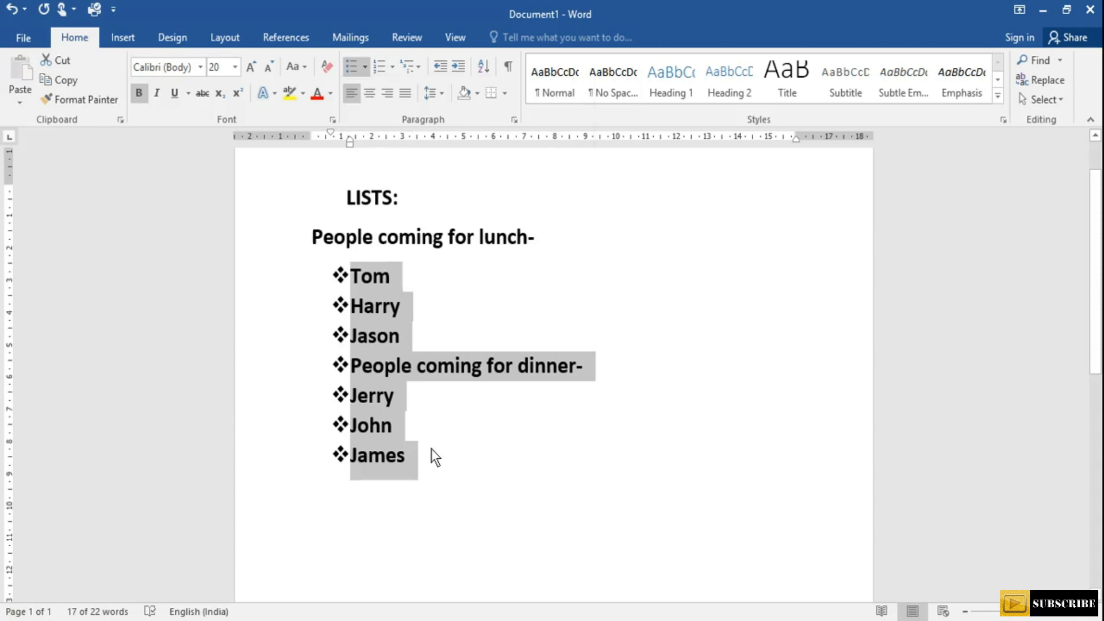
# Add a new bullet after the last name, and end the bulleted list with empty plain lines below it.
pyautogui.click(431, 450)
pyautogui.press('Return')
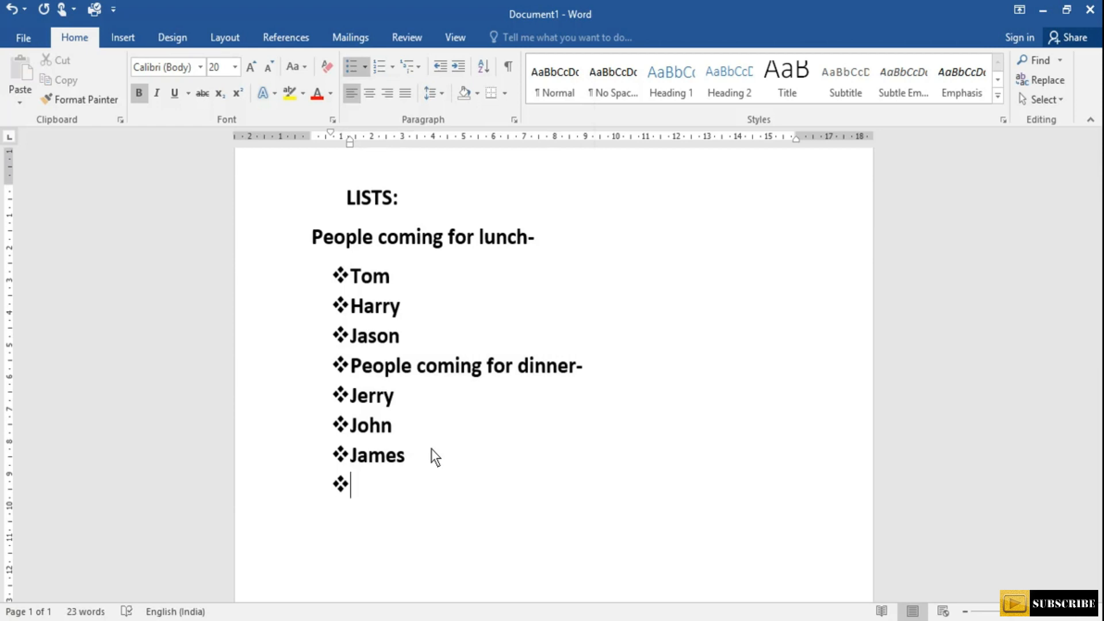
pyautogui.press('Return')
pyautogui.press('Return')
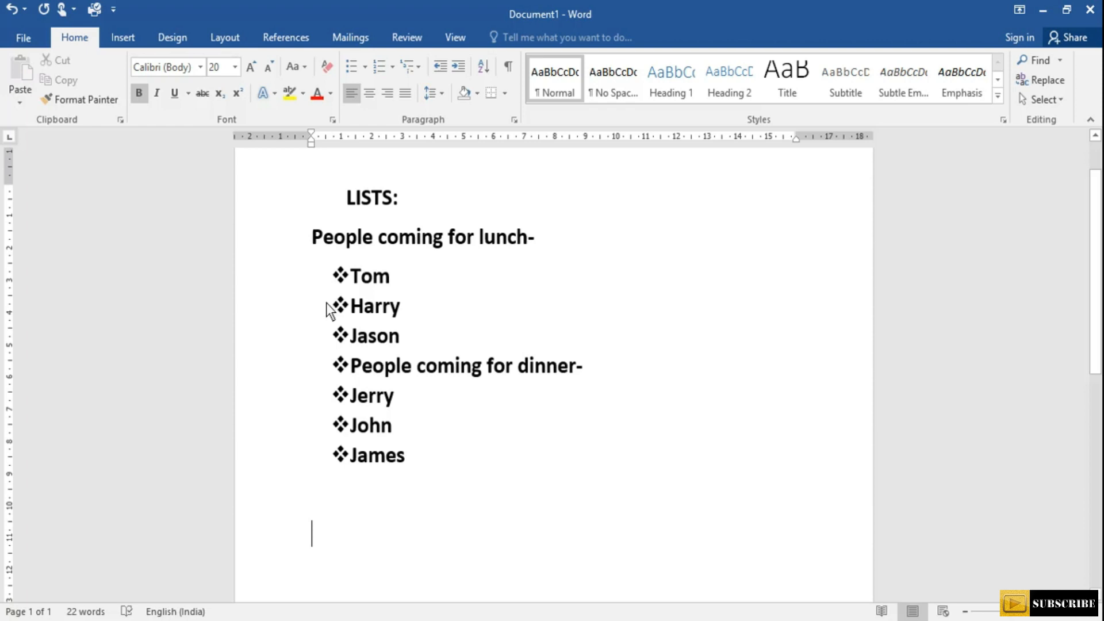
# Change all the bulleted lines below "People coming for lunch-" to a numbered list in the 1. 2. 3. format.
pyautogui.moveTo(266, 276); pyautogui.dragTo(281, 460)
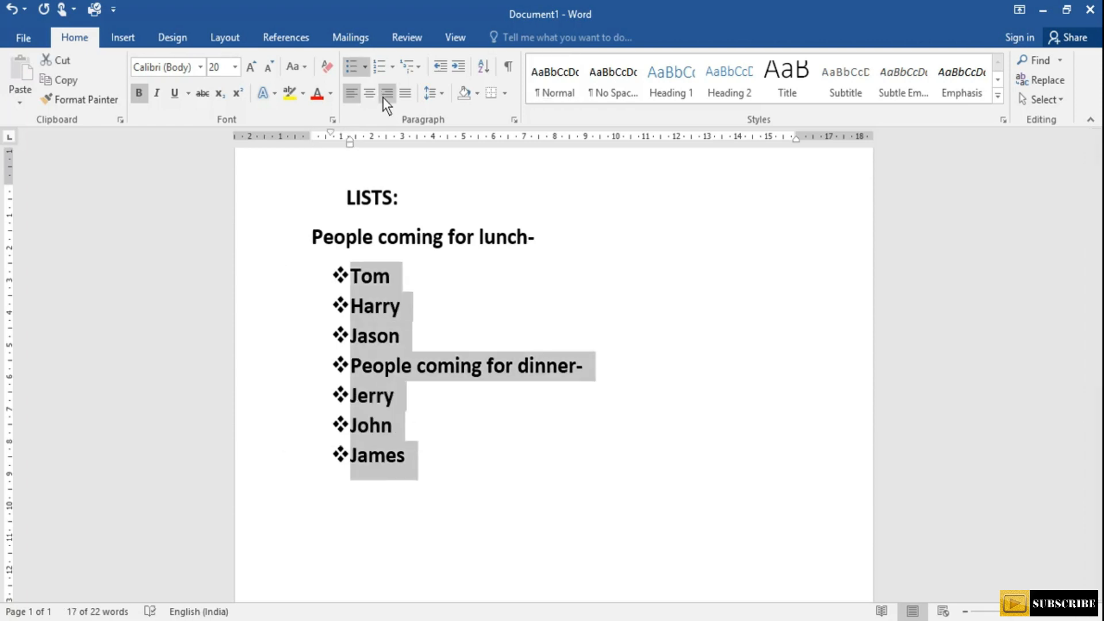
pyautogui.click(391, 67)
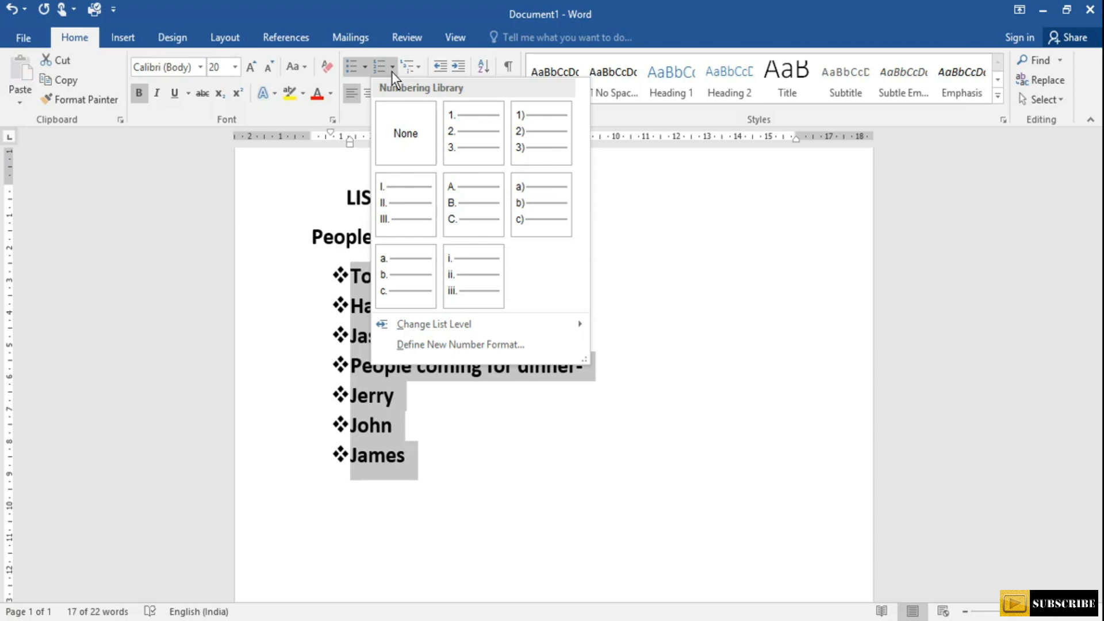
pyautogui.click(461, 137)
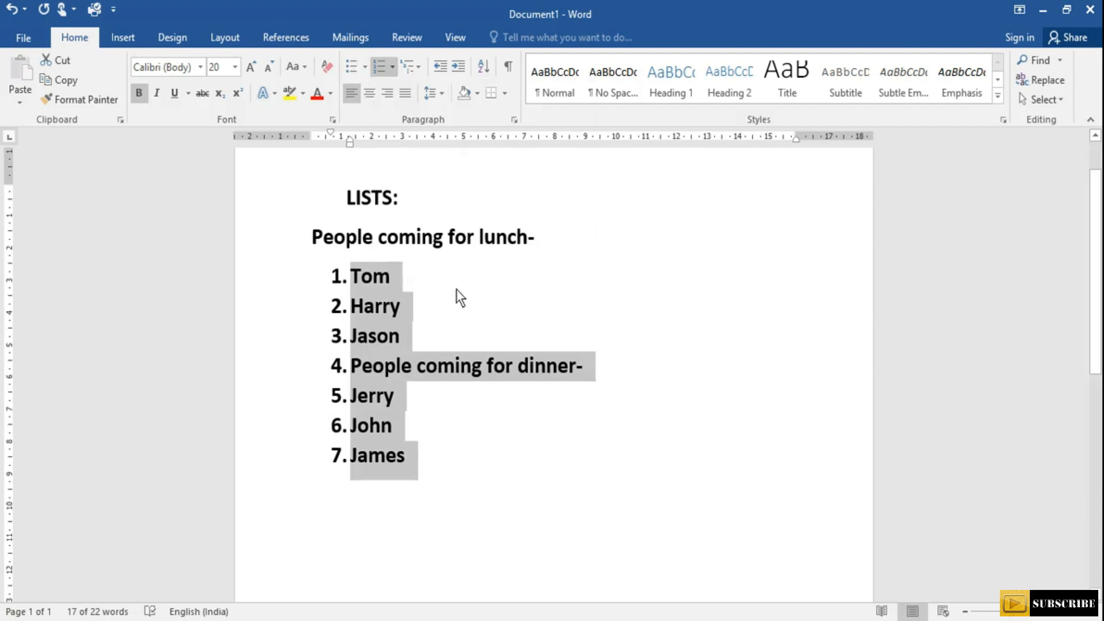
# Remove the number from the "People coming for dinner-" line, and reduce its indent to align with the list numbers.
pyautogui.click(451, 388)
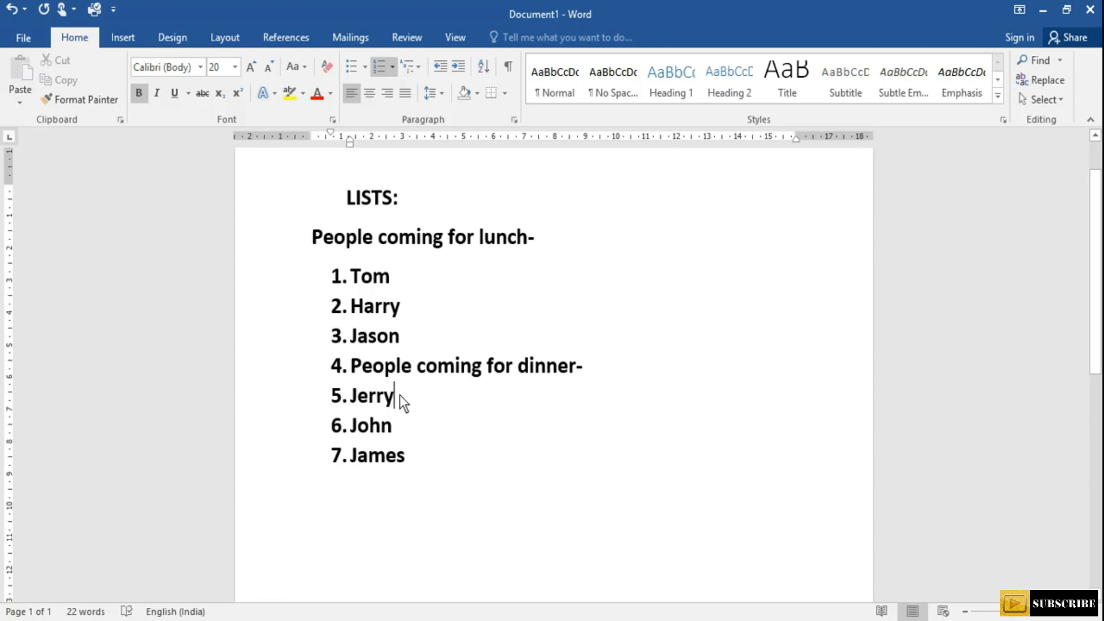
pyautogui.click(346, 366)
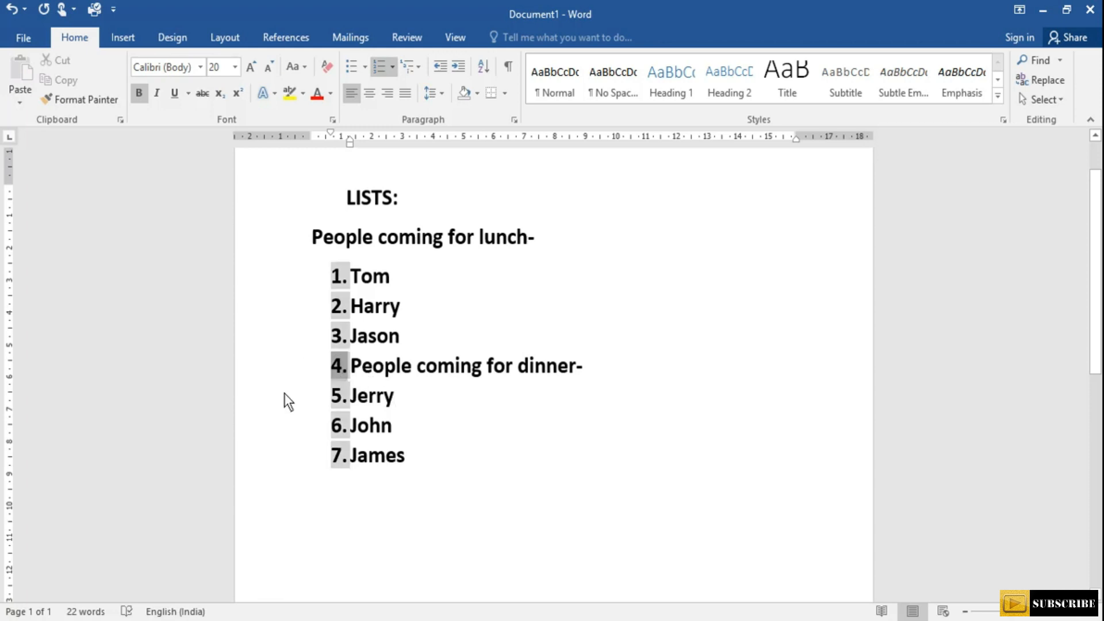
pyautogui.press('BackSpace')
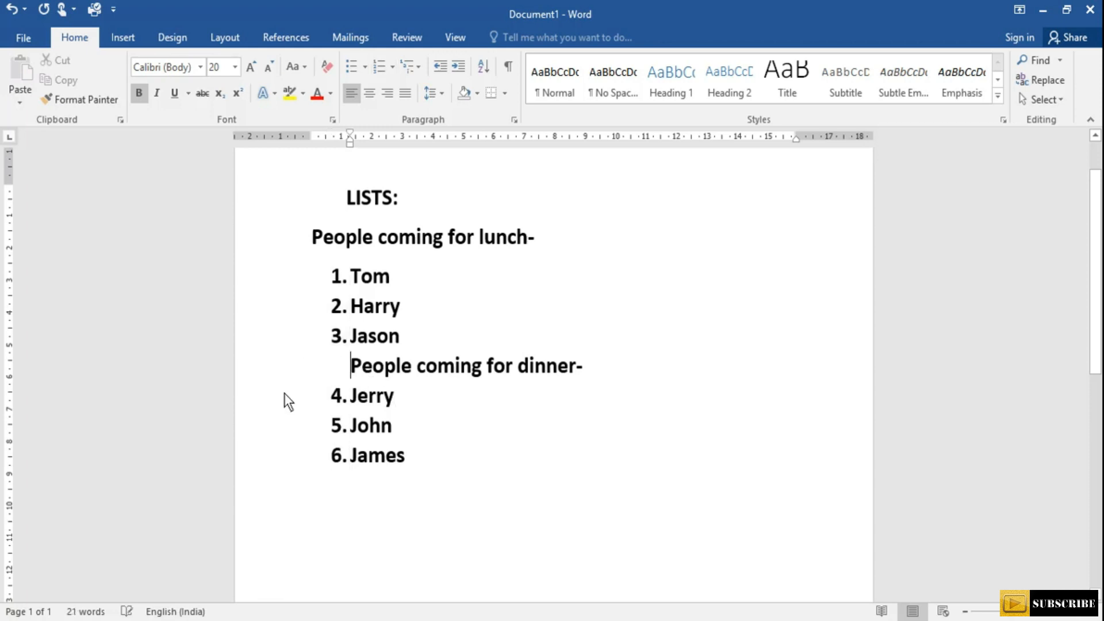
pyautogui.press('BackSpace')
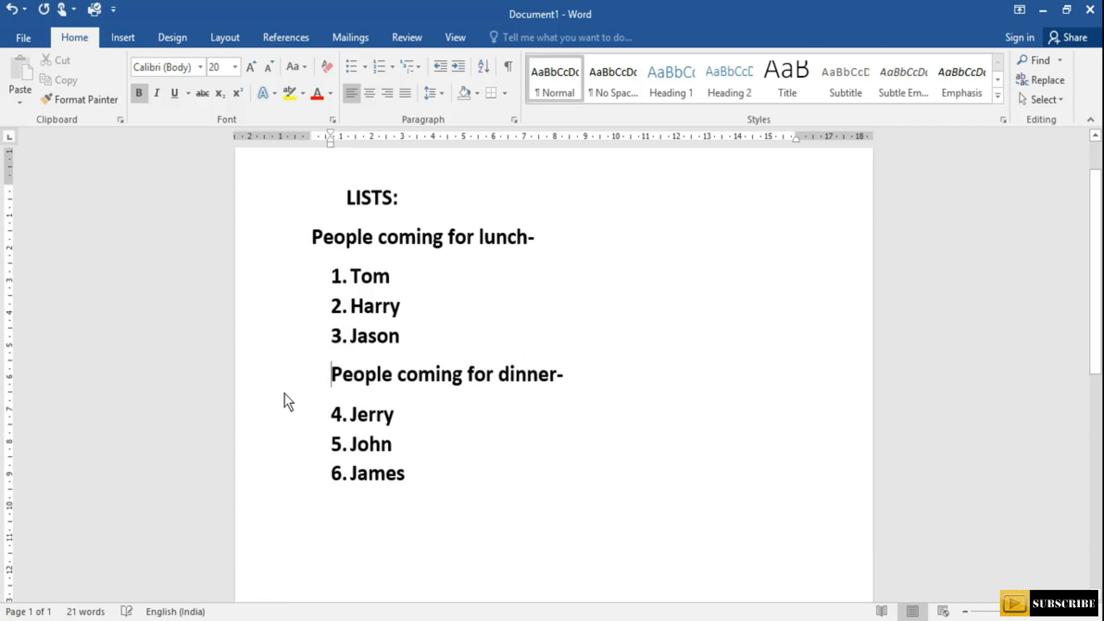
# Restart the numbering of the dinner names at 1, and switch it back to continue the lunch list's numbering.
pyautogui.press('Down')
pyautogui.press('Right')
pyautogui.press('Right')
pyautogui.press('Right')
pyautogui.press('Right')
pyautogui.press('Right')
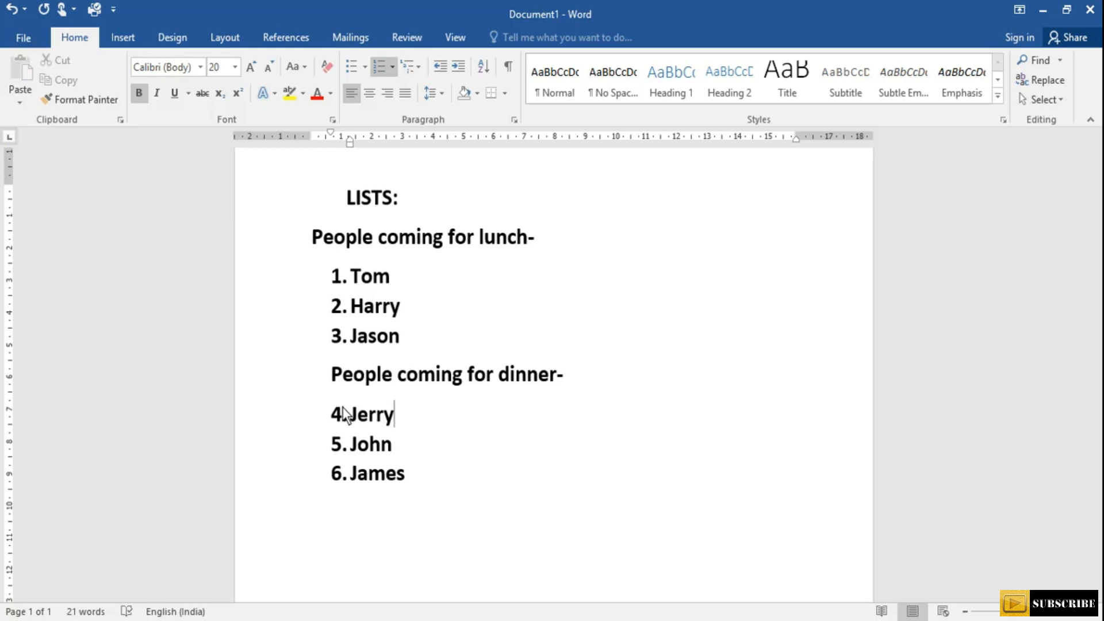
pyautogui.rightClick(415, 426)
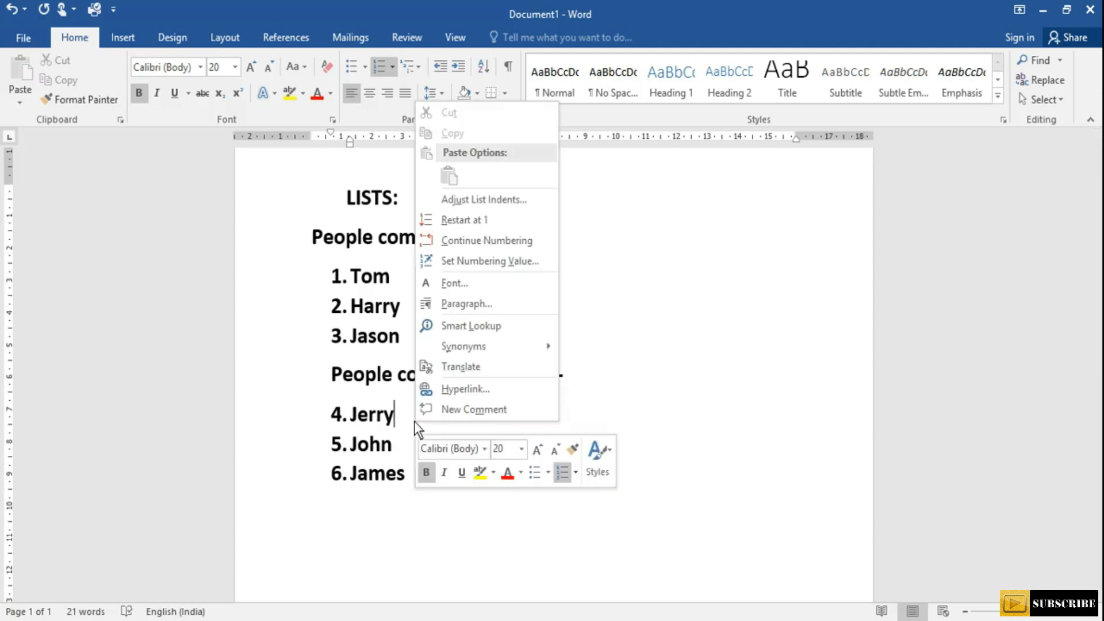
pyautogui.click(482, 225)
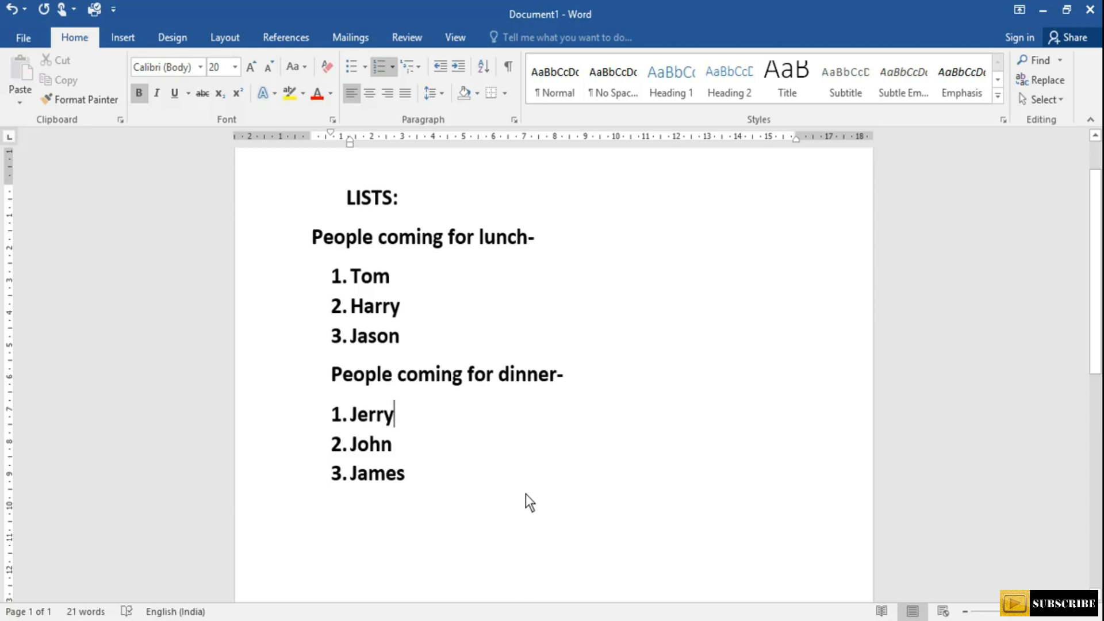
pyautogui.rightClick(416, 410)
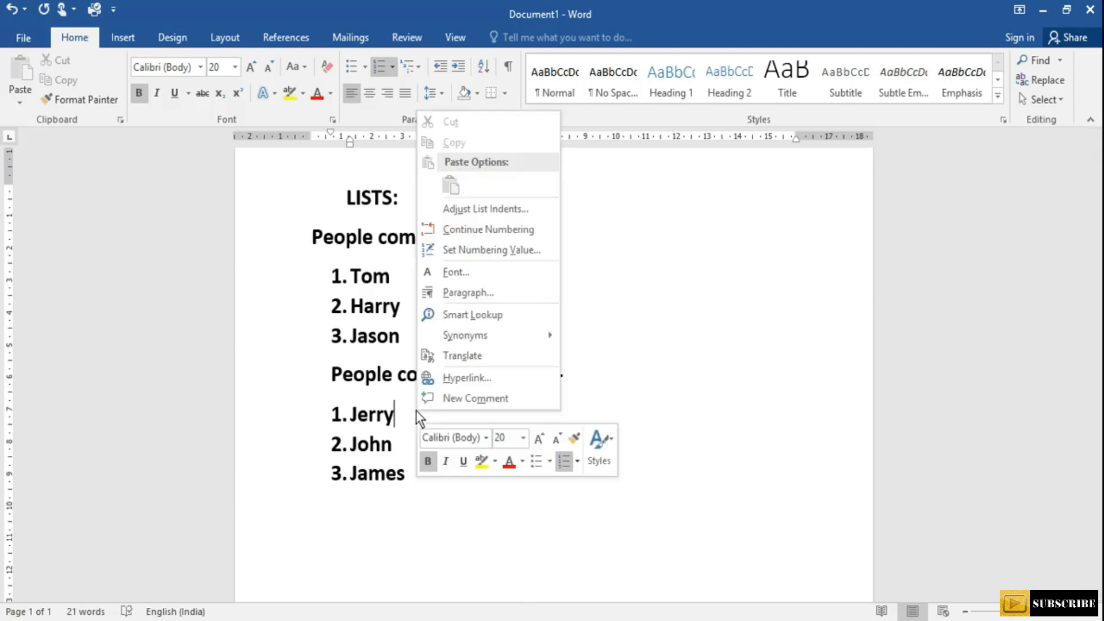
pyautogui.click(475, 234)
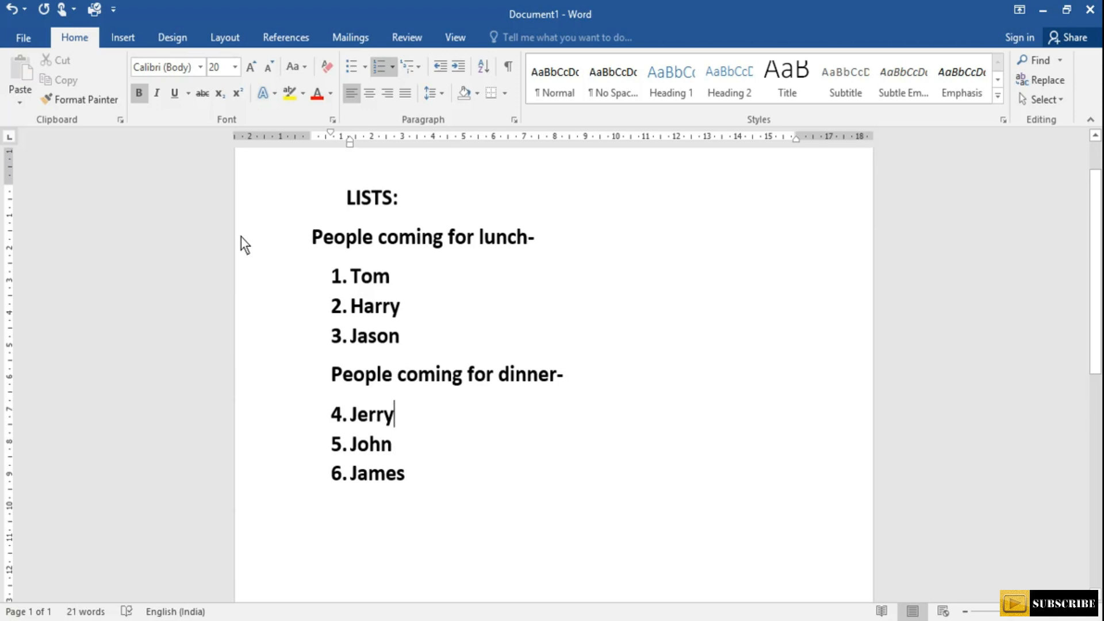
# Define the Webdings speaking-head symbol (code 151) as a new bullet for all lines below "People coming for lunch-".
pyautogui.moveTo(257, 282); pyautogui.dragTo(286, 489)
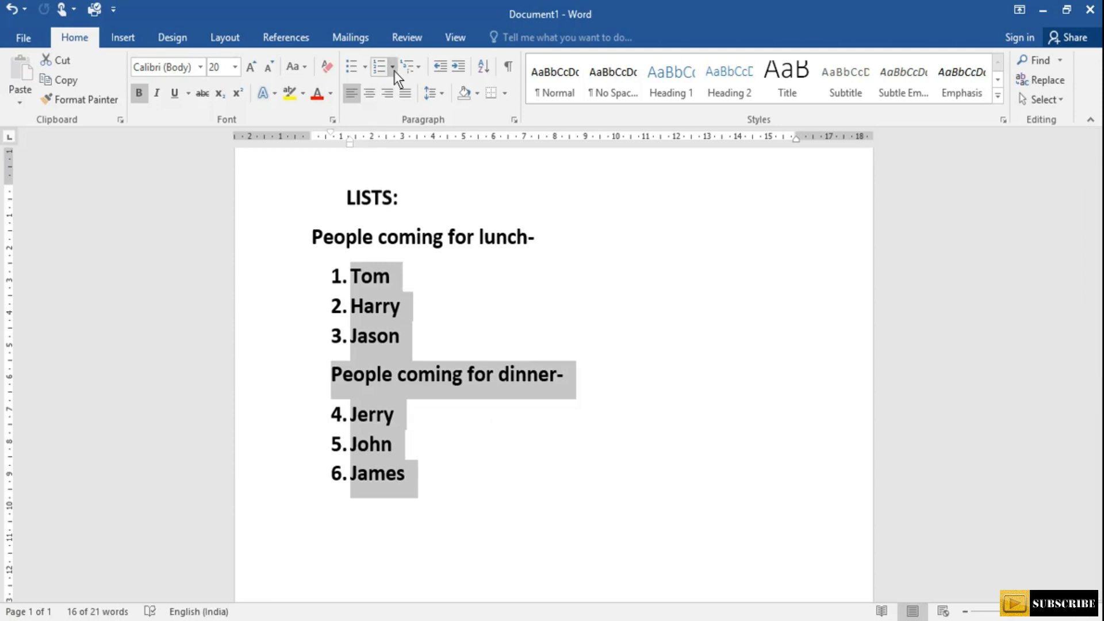
pyautogui.click(365, 69)
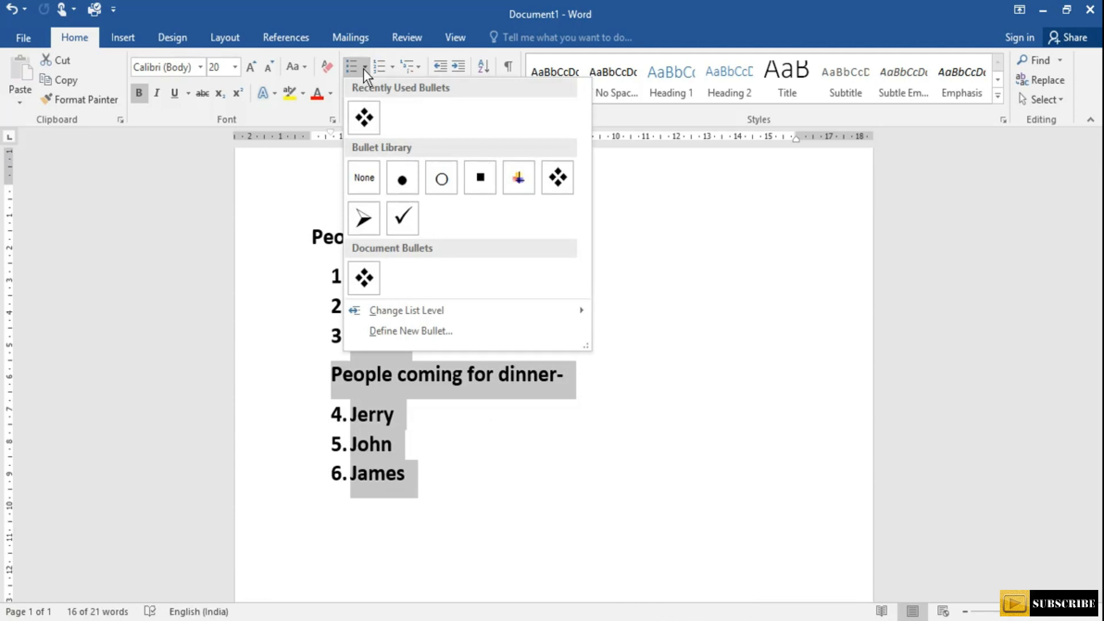
pyautogui.click(409, 331)
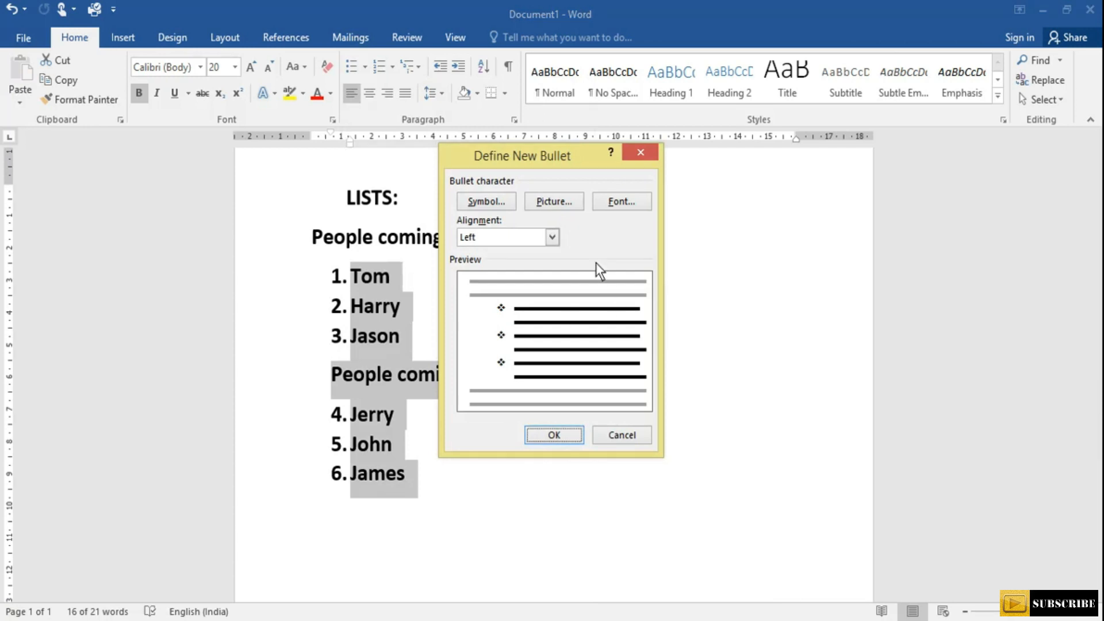
pyautogui.click(491, 201)
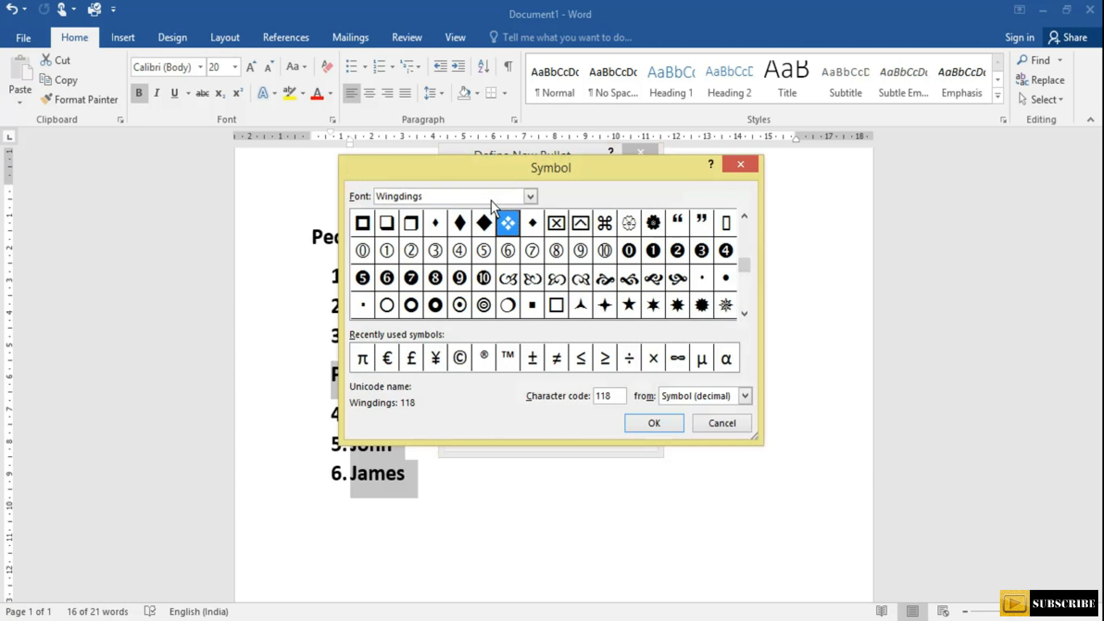
pyautogui.click(529, 197)
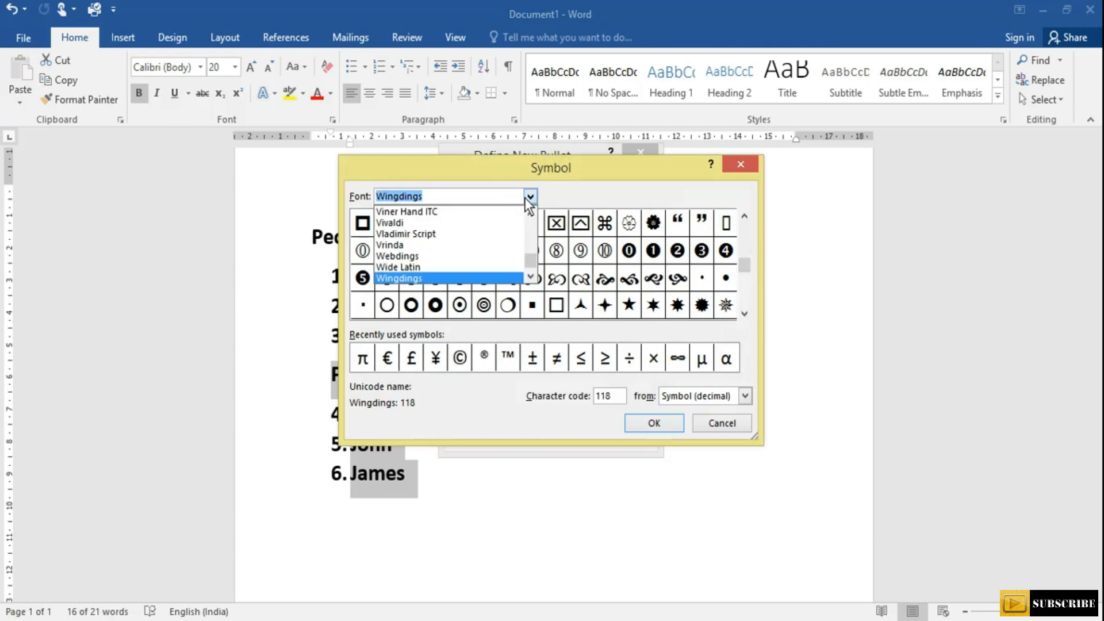
pyautogui.click(435, 256)
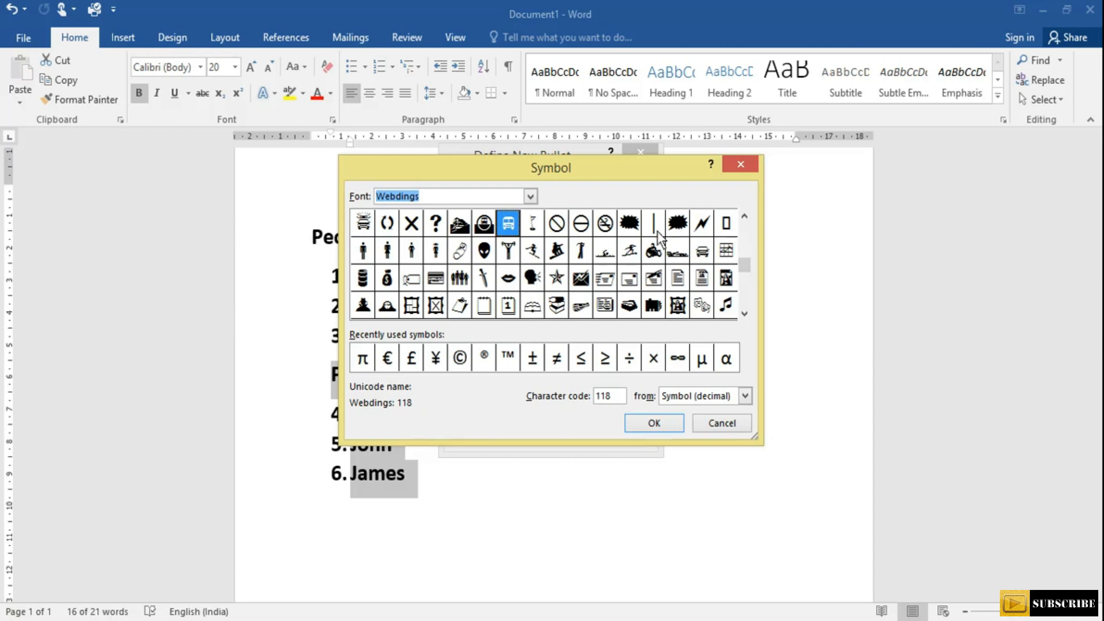
pyautogui.click(533, 274)
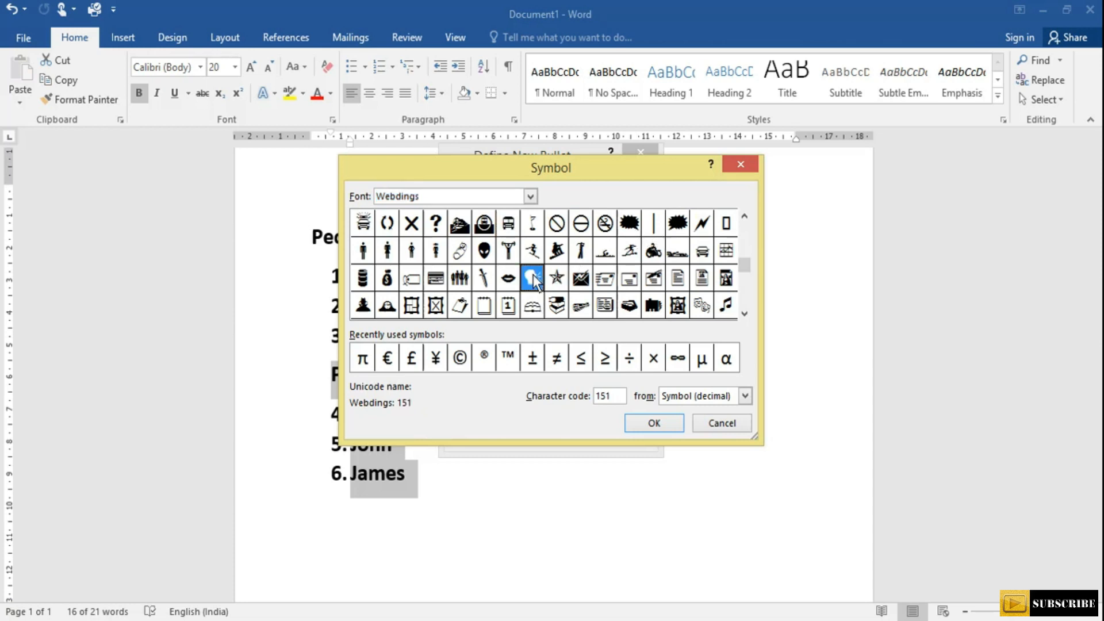
pyautogui.click(645, 426)
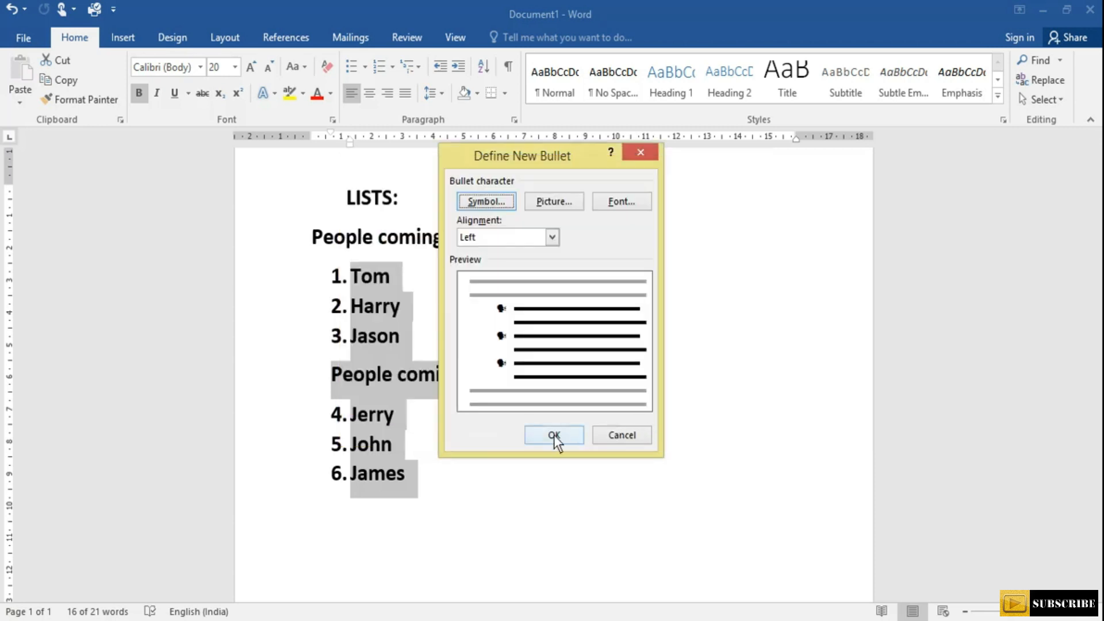
pyautogui.click(554, 435)
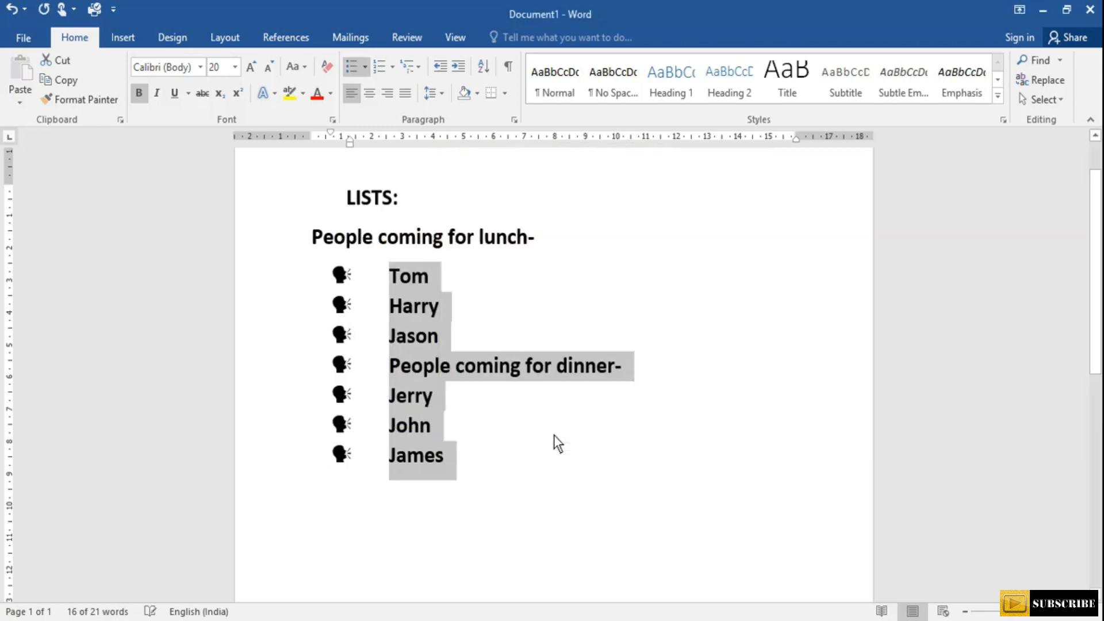
pyautogui.click(543, 464)
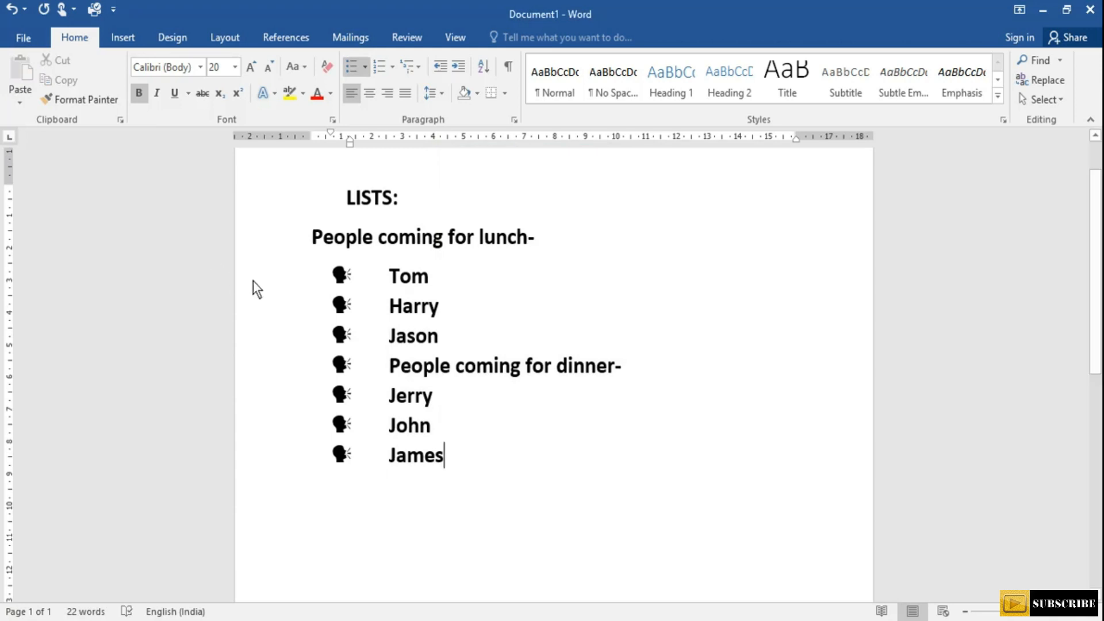
# Change the speaking-head bullets of all the list lines to red through the new bullet's font settings.
pyautogui.moveTo(252, 281); pyautogui.dragTo(276, 463)
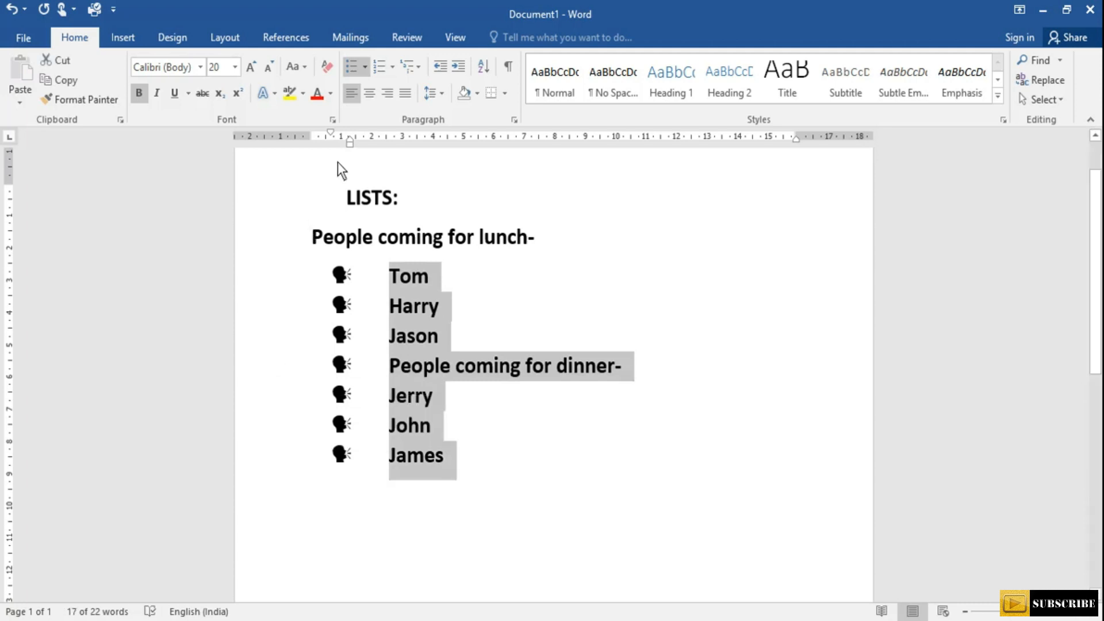
pyautogui.click(365, 71)
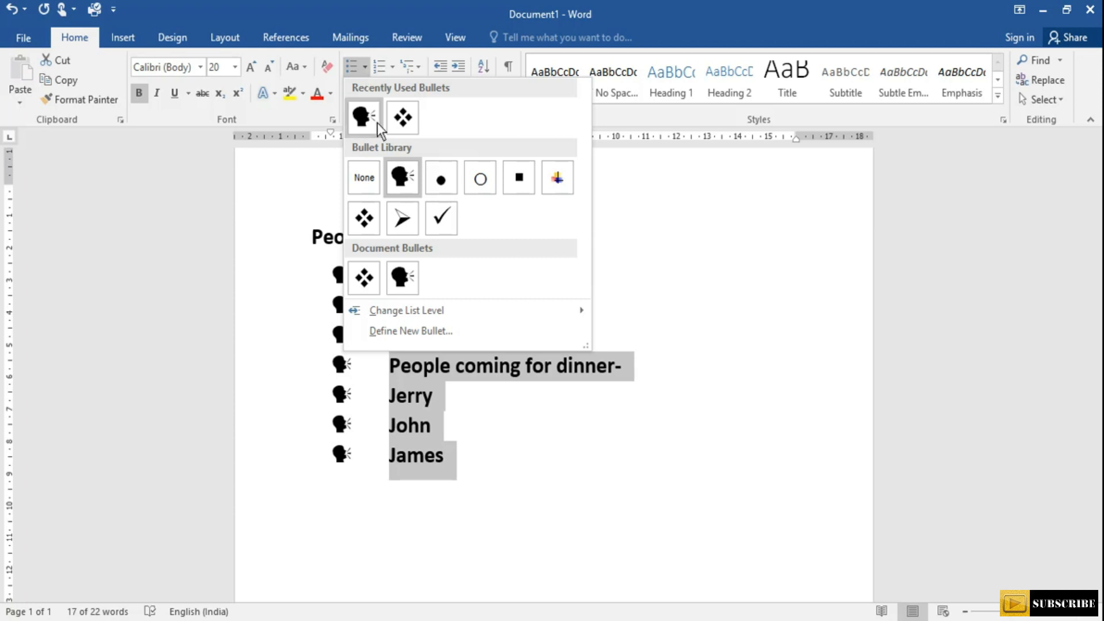
pyautogui.click(397, 334)
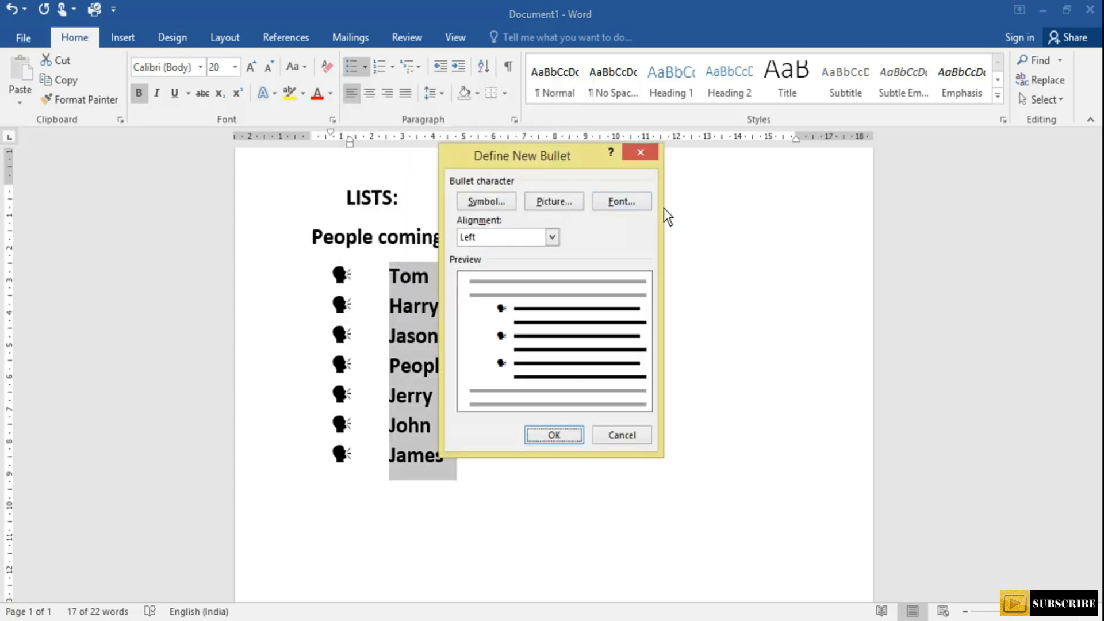
pyautogui.click(630, 207)
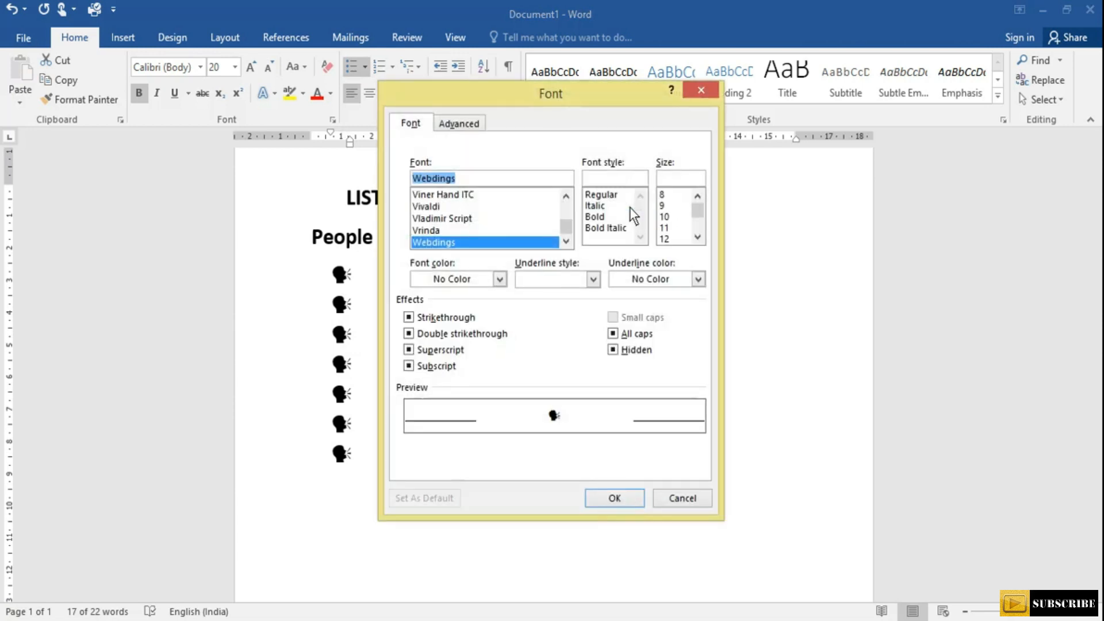
pyautogui.click(500, 279)
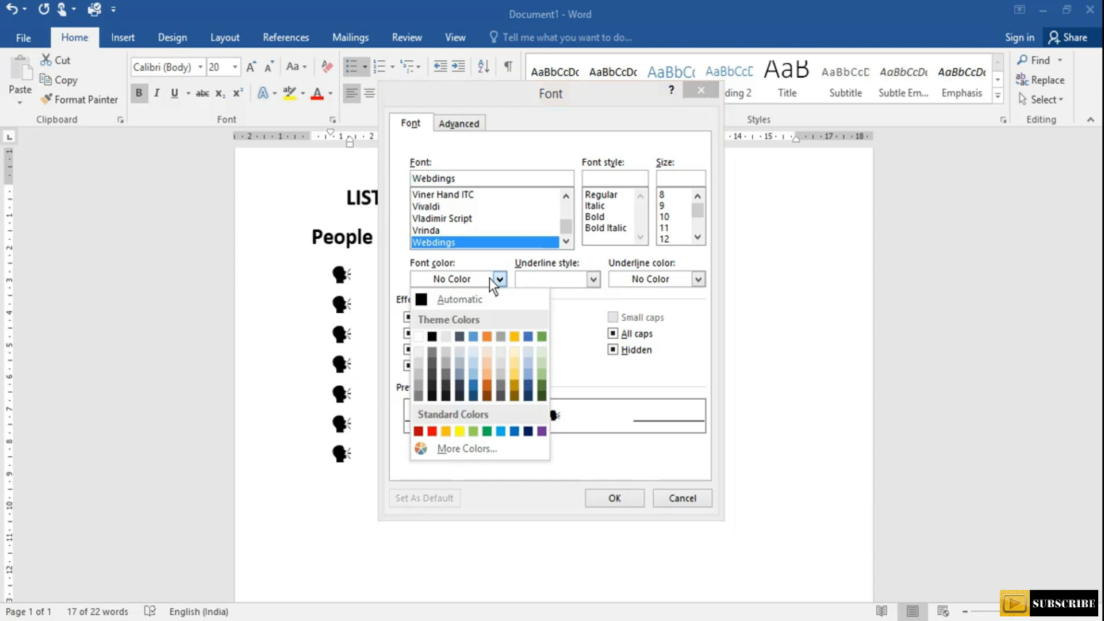
pyautogui.click(432, 431)
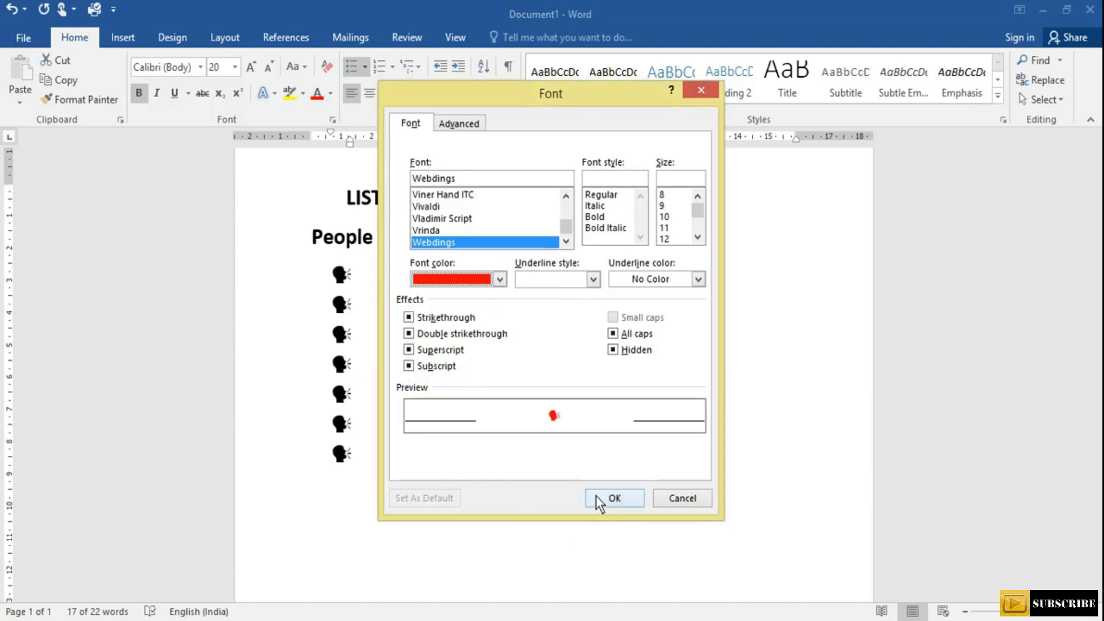
pyautogui.click(612, 497)
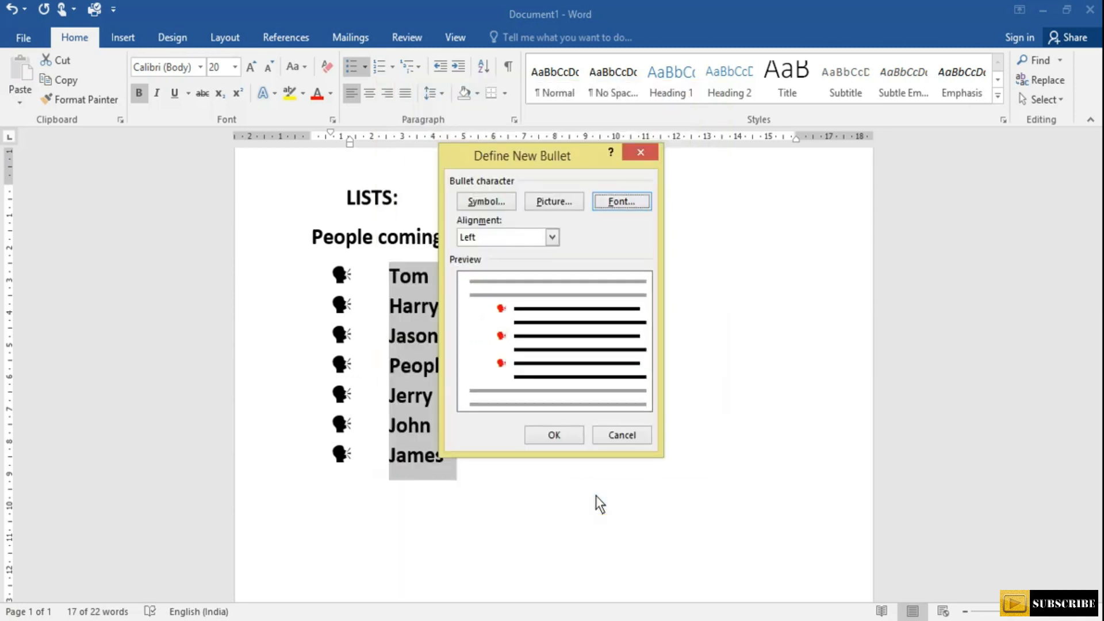
pyautogui.click(576, 435)
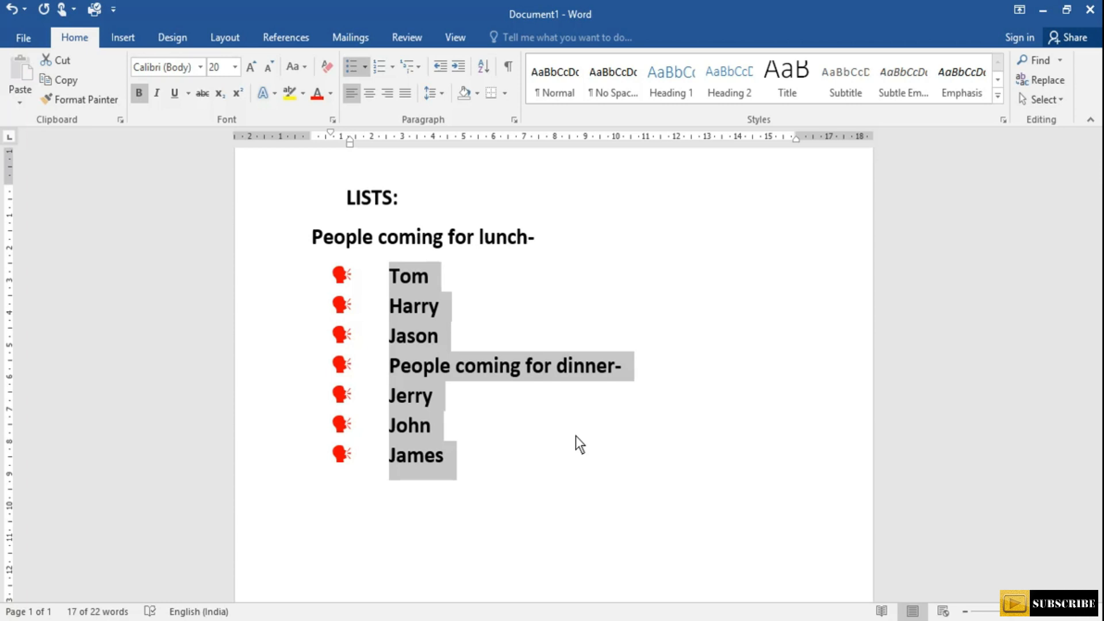
# Demote the "People coming for dinner-" line and the last dinner name by one list level each.
pyautogui.click(331, 363)
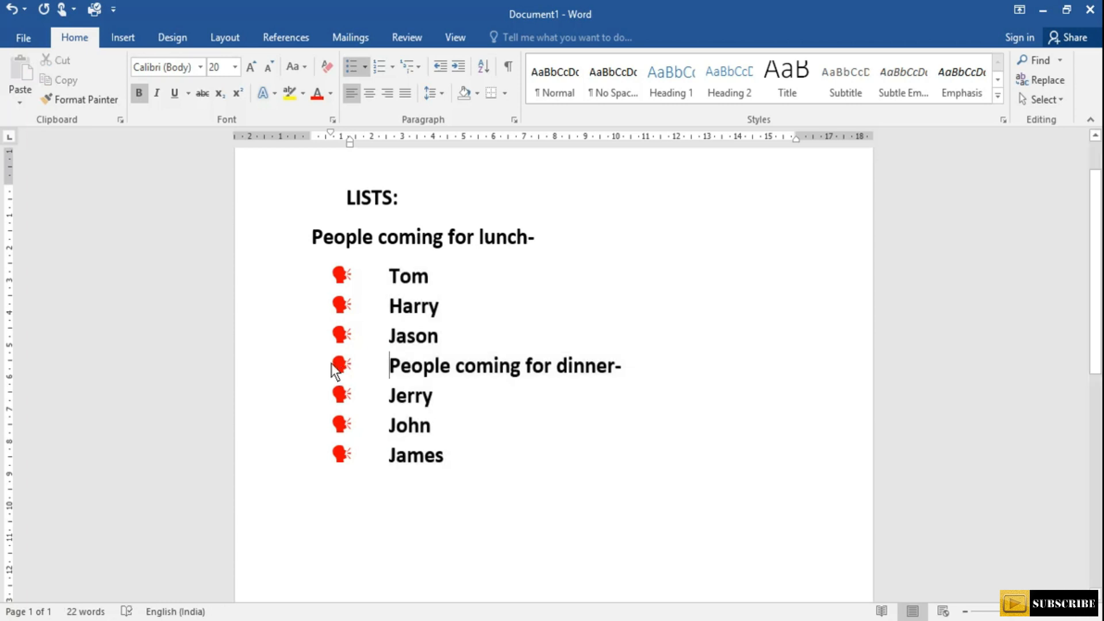
pyautogui.press('Tab')
pyautogui.click(328, 455)
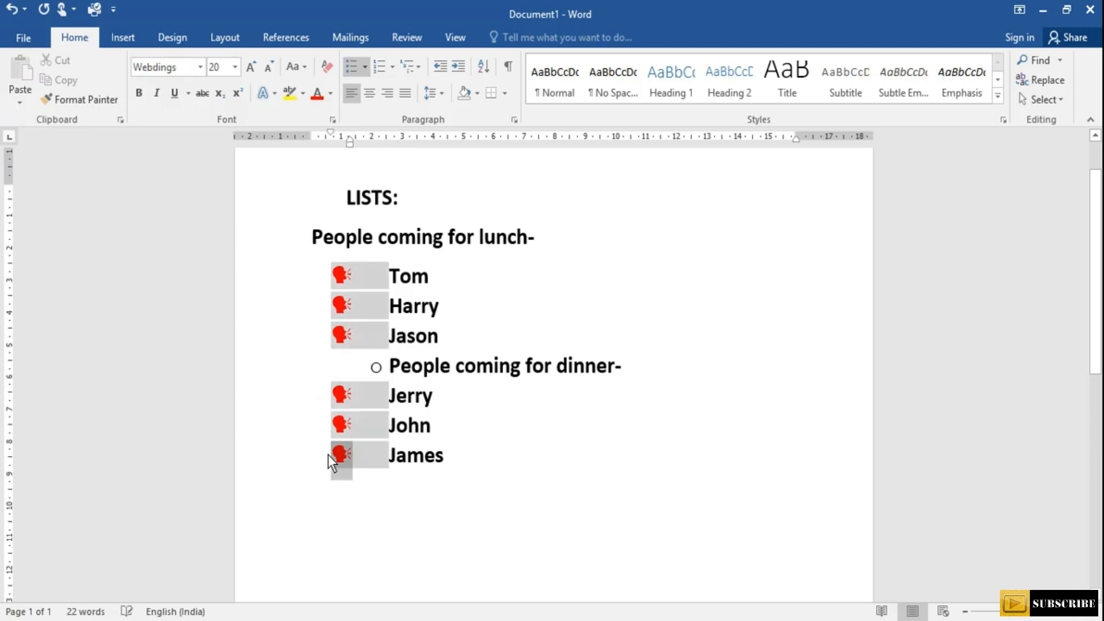
pyautogui.click(328, 455)
pyautogui.press('Tab')
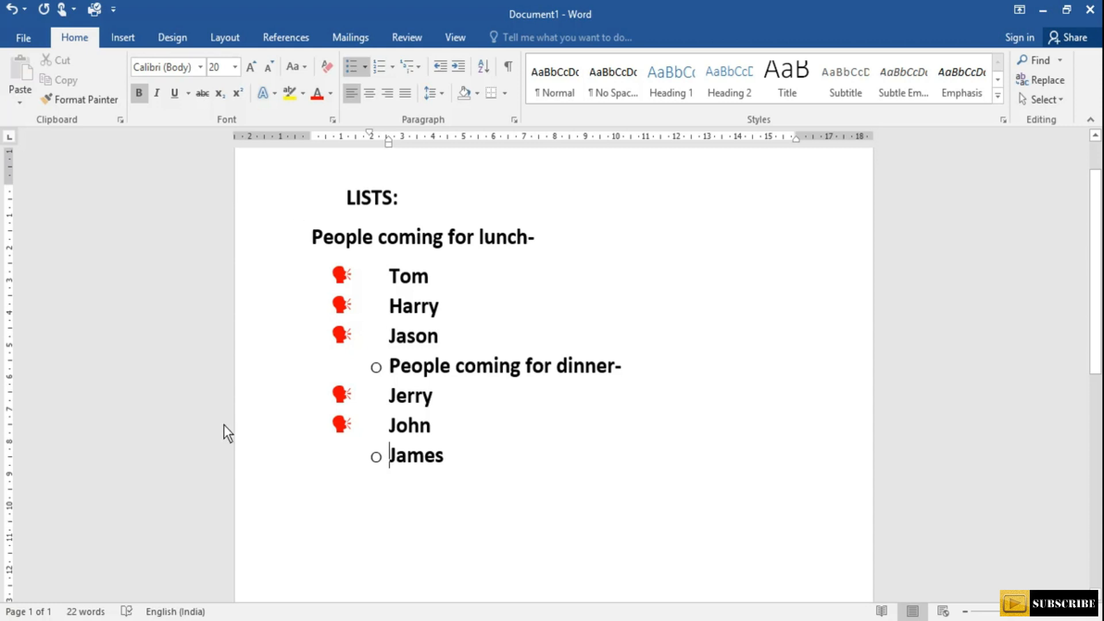
# Increase the indent of the whole bulleted list twice, starting from its first name.
pyautogui.click(379, 284)
pyautogui.press('Tab')
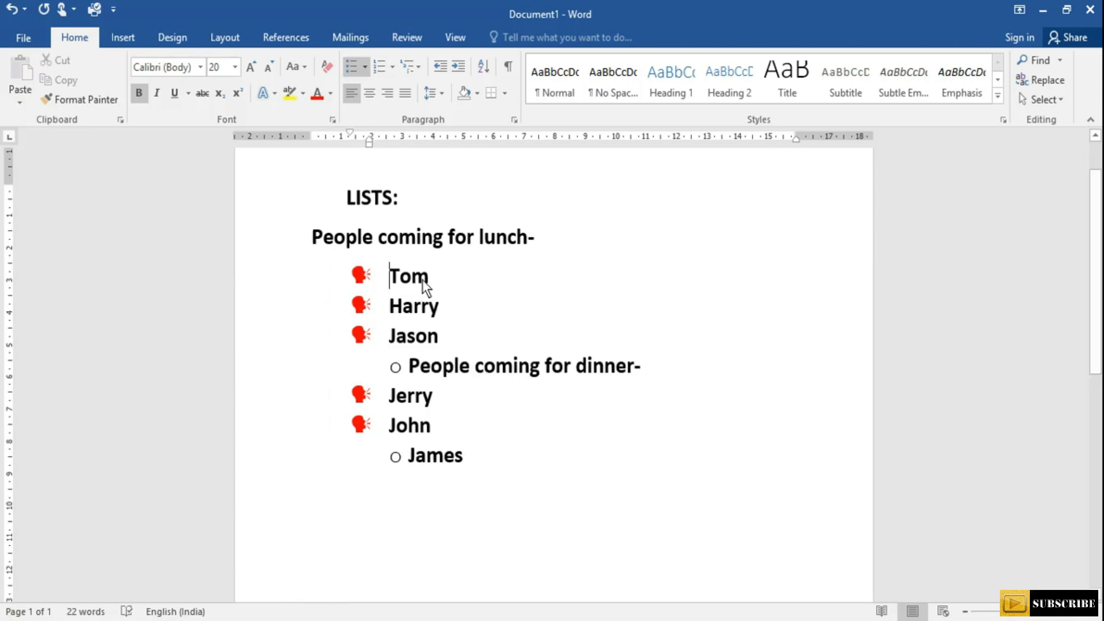
pyautogui.press('Tab')
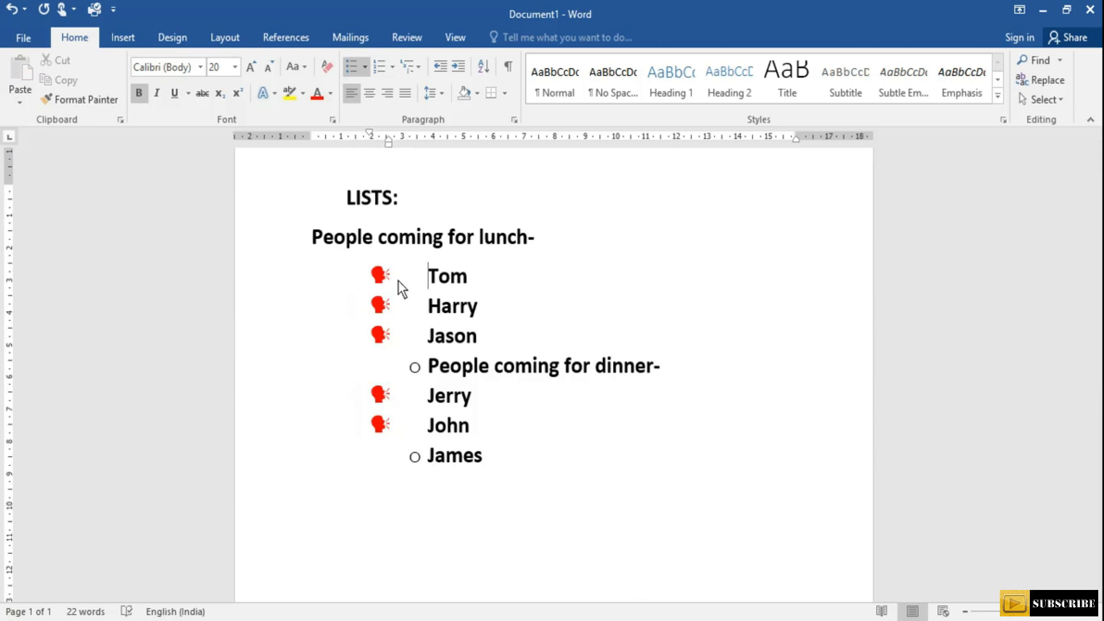
# Demote the second lunch name one list level, and indent the "People coming for dinner-" line three levels further.
pyautogui.click(423, 307)
pyautogui.press('Tab')
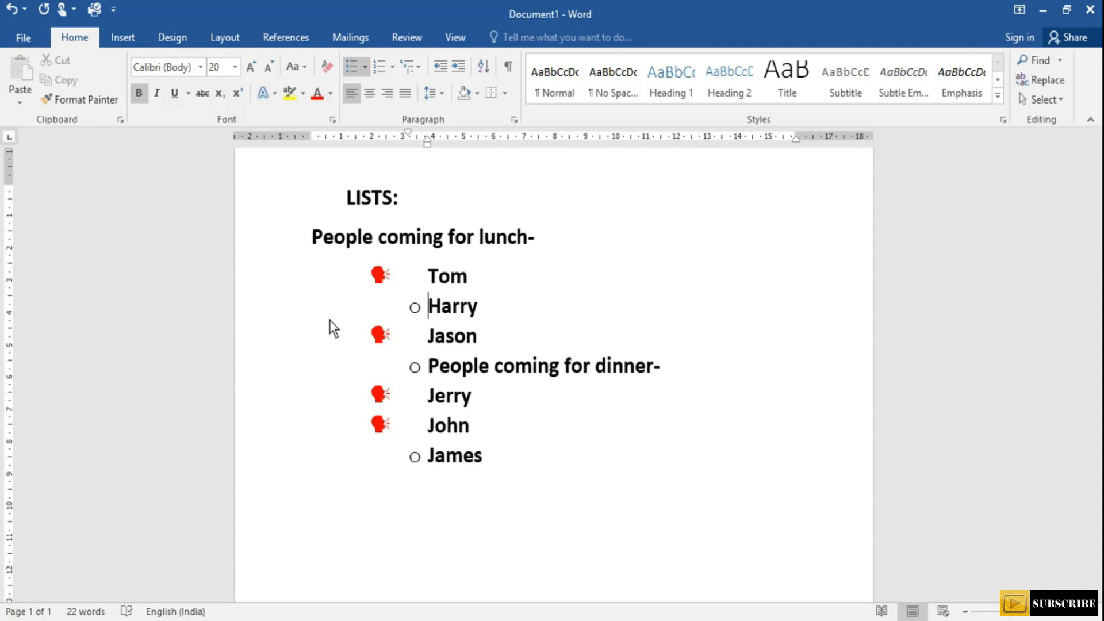
pyautogui.press('Down')
pyautogui.press('Down')
pyautogui.press('Tab')
pyautogui.press('Tab')
pyautogui.press('Tab')
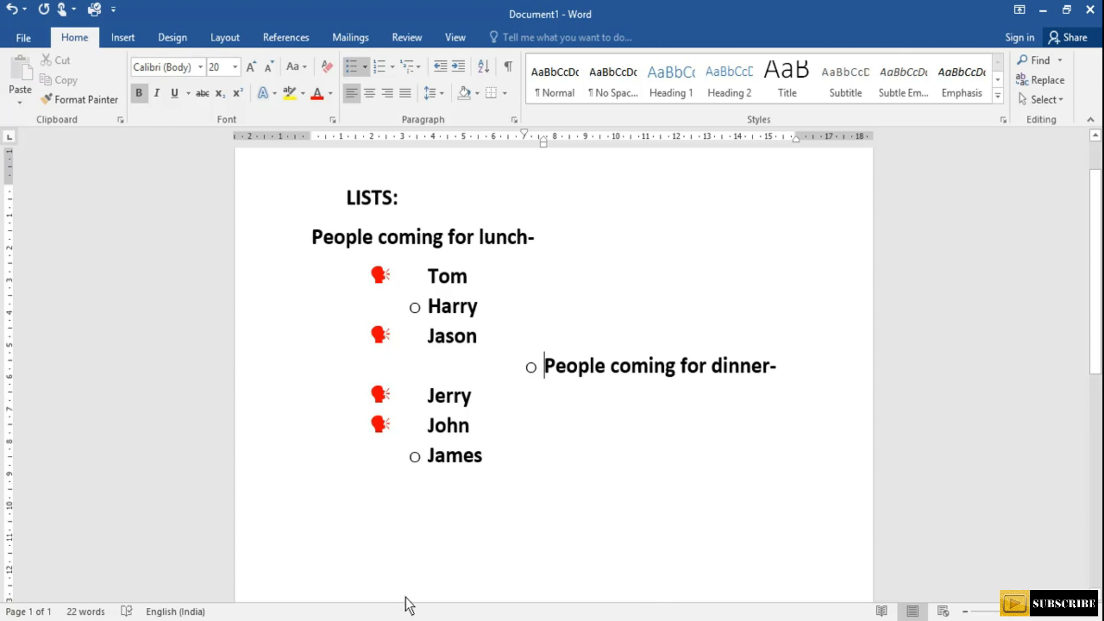
pyautogui.moveTo(415, 620)
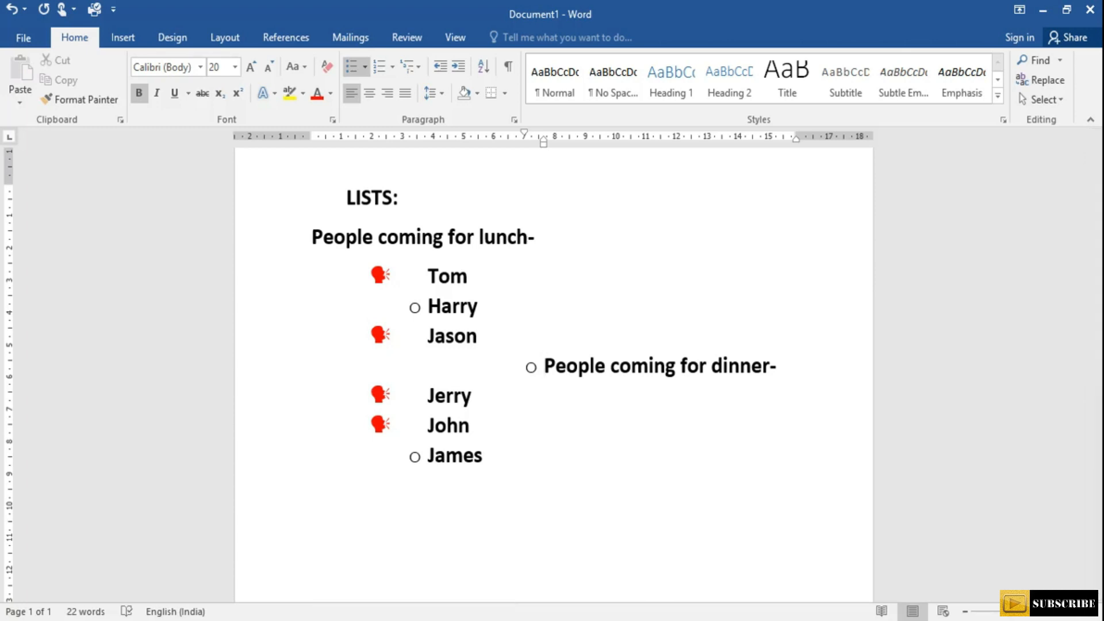
pyautogui.click(940, 620)
pyautogui.click(959, 555)
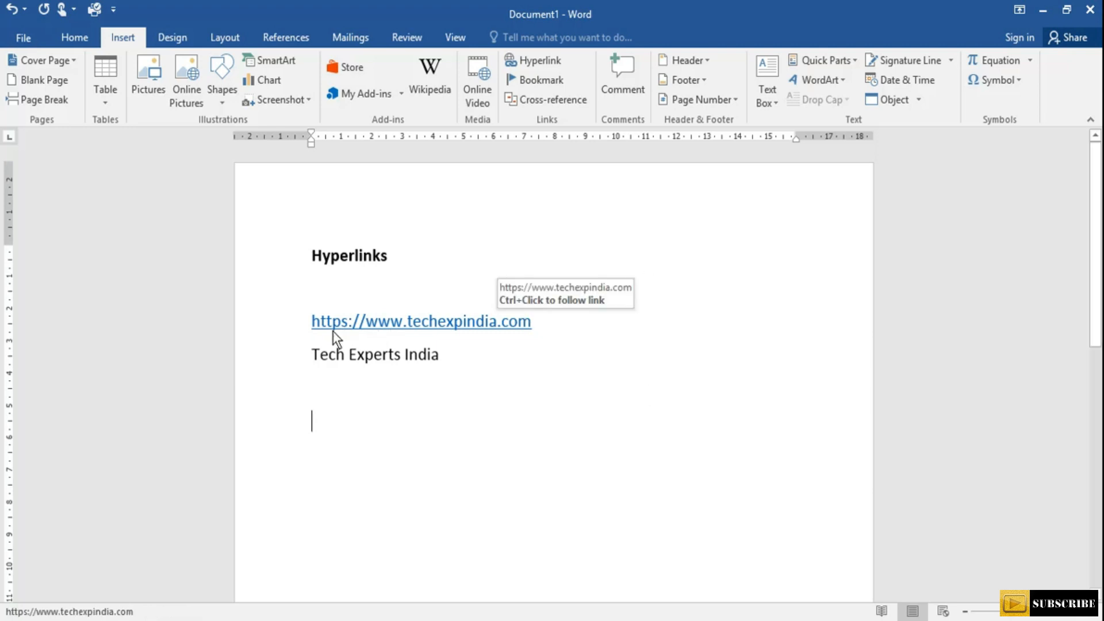
pyautogui.click(289, 319)
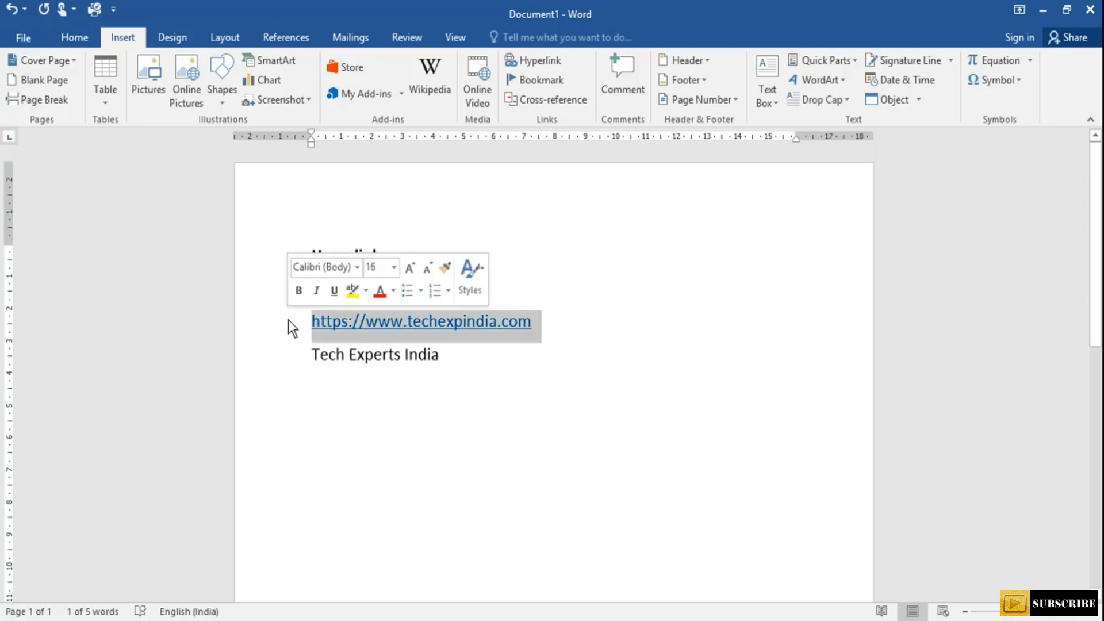
pyautogui.click(289, 372)
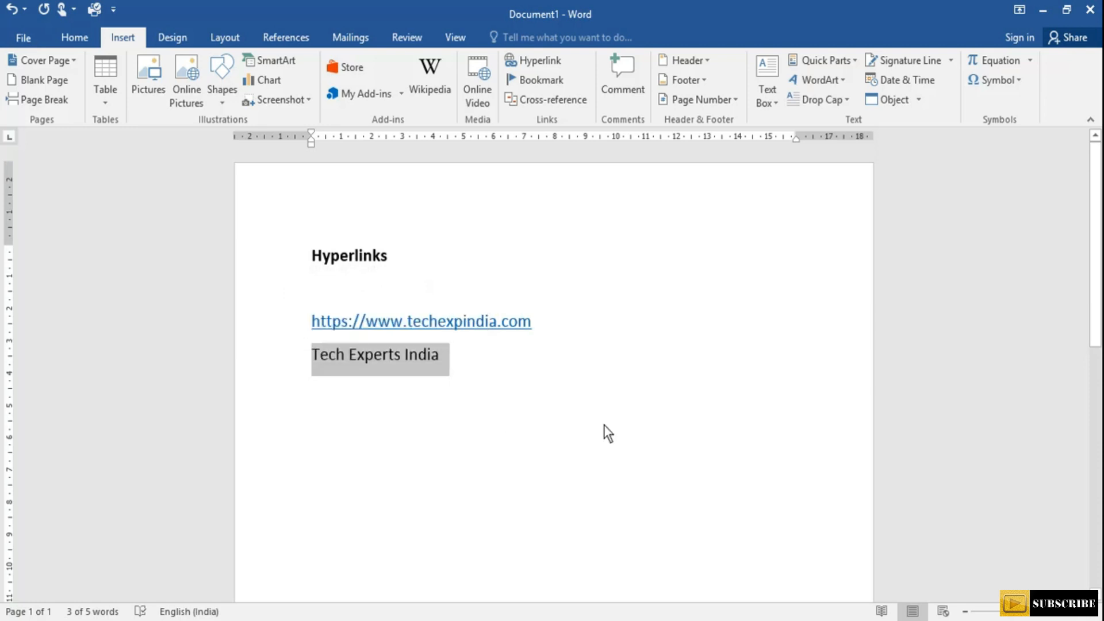
pyautogui.click(514, 389)
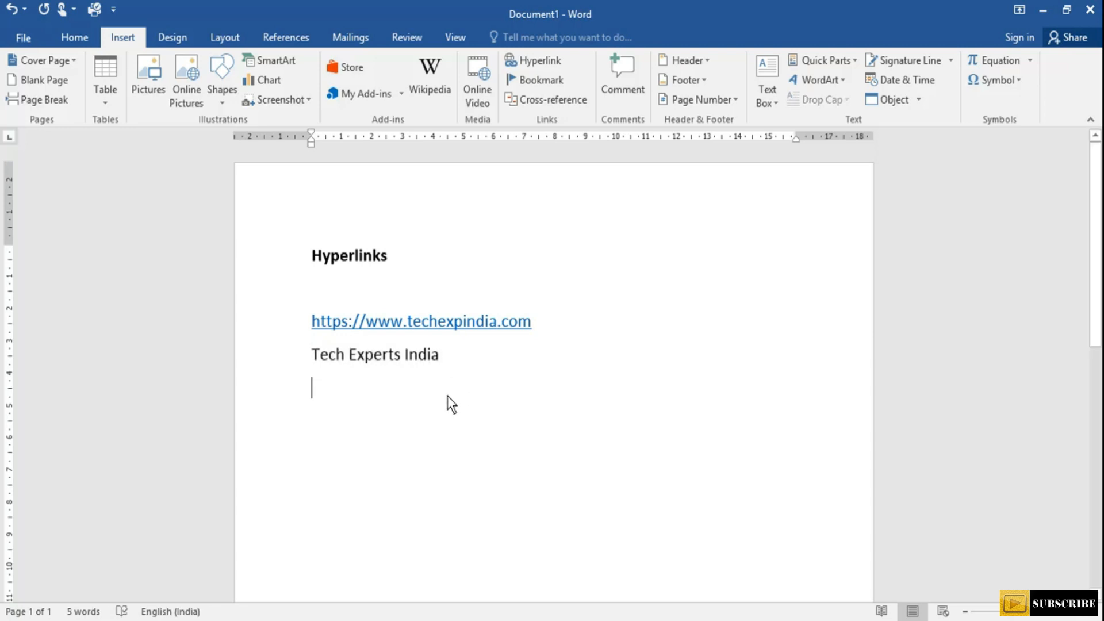
pyautogui.write('www')
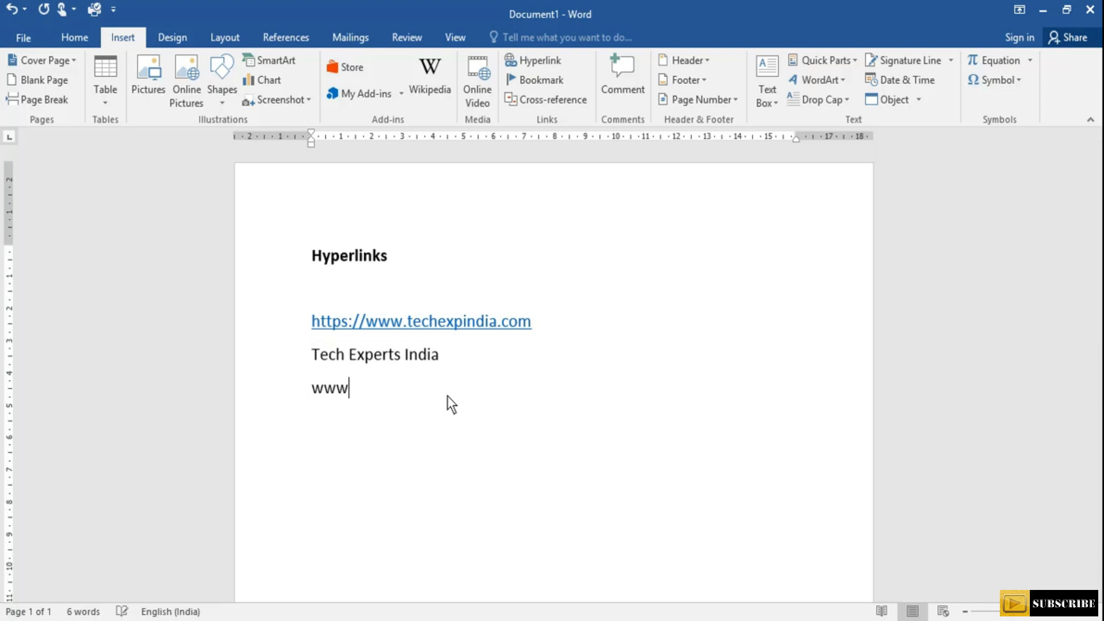
pyautogui.write('.gmail.com')
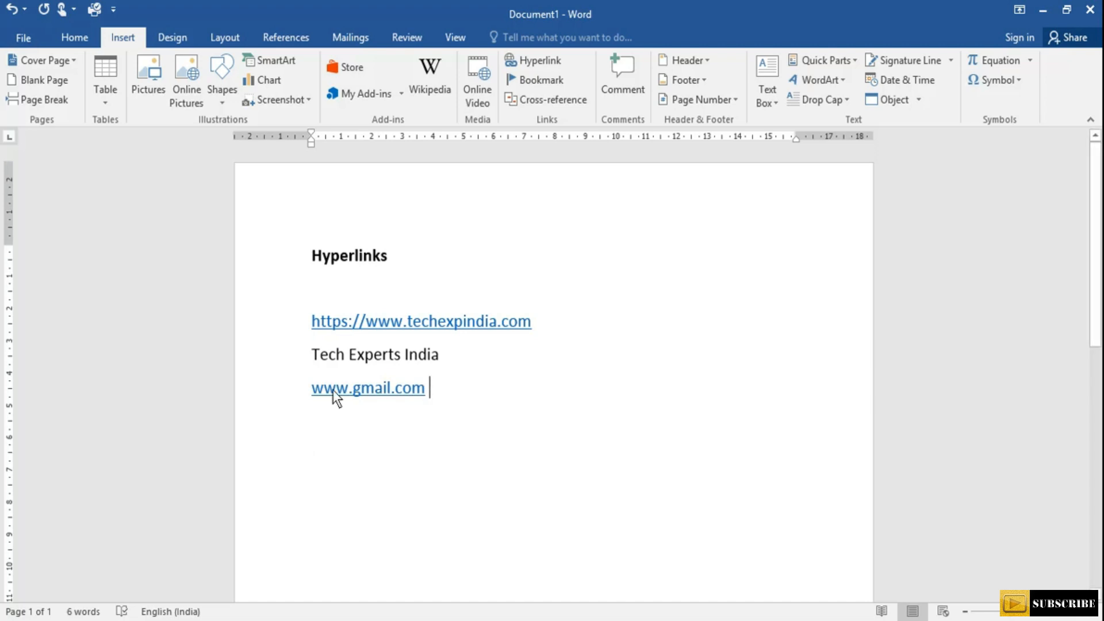
# Select the "Tech Experts India" line below the first web link.
pyautogui.moveTo(335, 396)
pyautogui.click(293, 354)
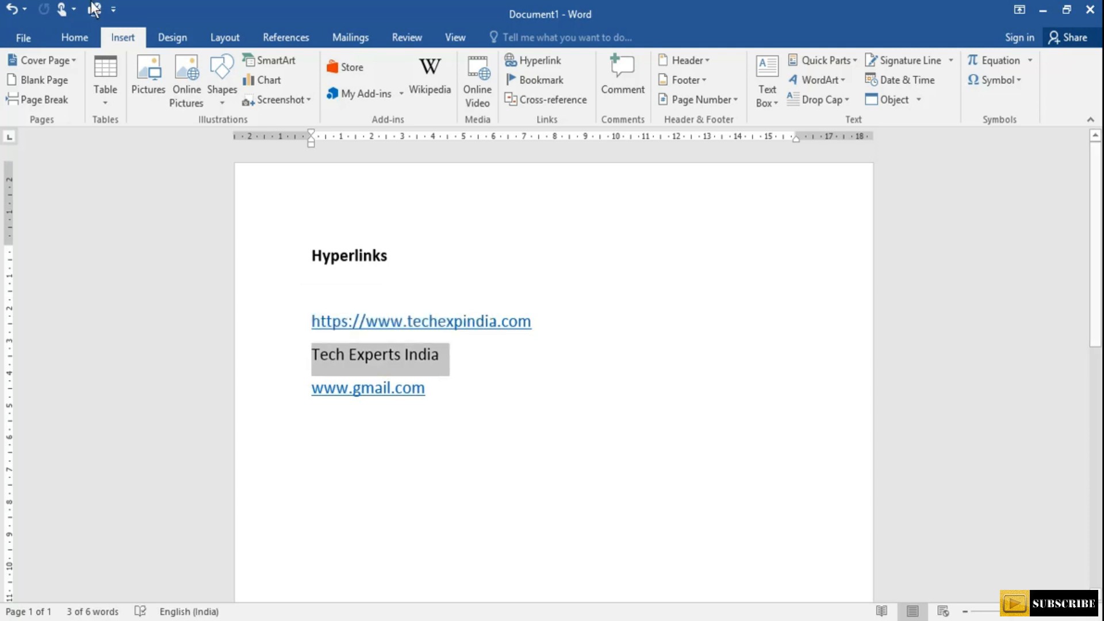
# Insert a hyperlink to techexpertsindia.com on the selected text "Tech Experts India".
pyautogui.click(525, 64)
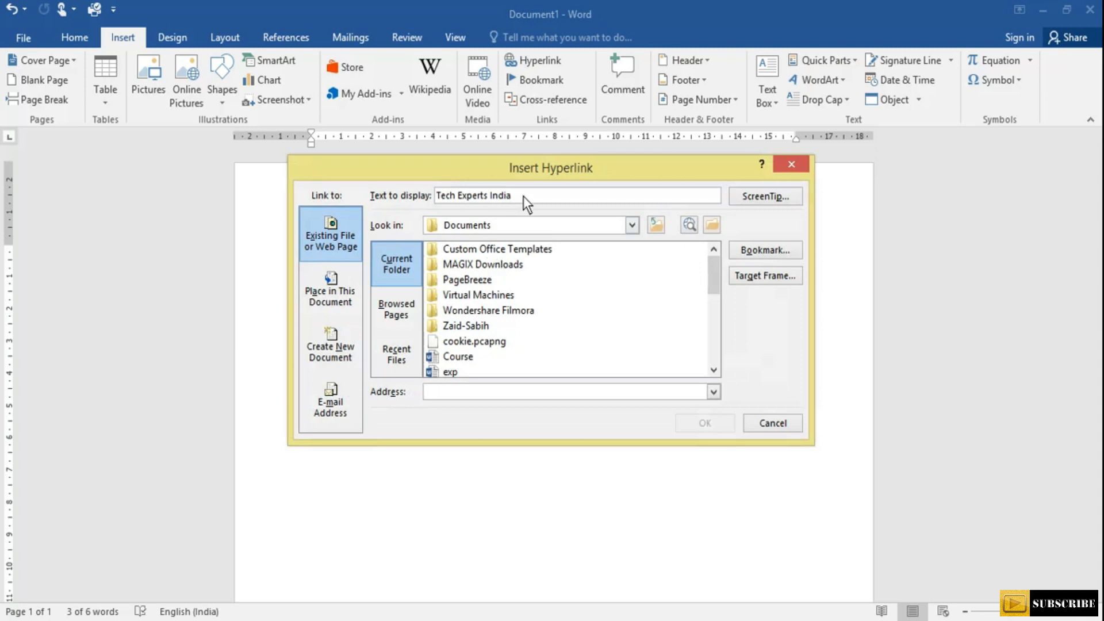
pyautogui.moveTo(523, 196); pyautogui.dragTo(502, 196)
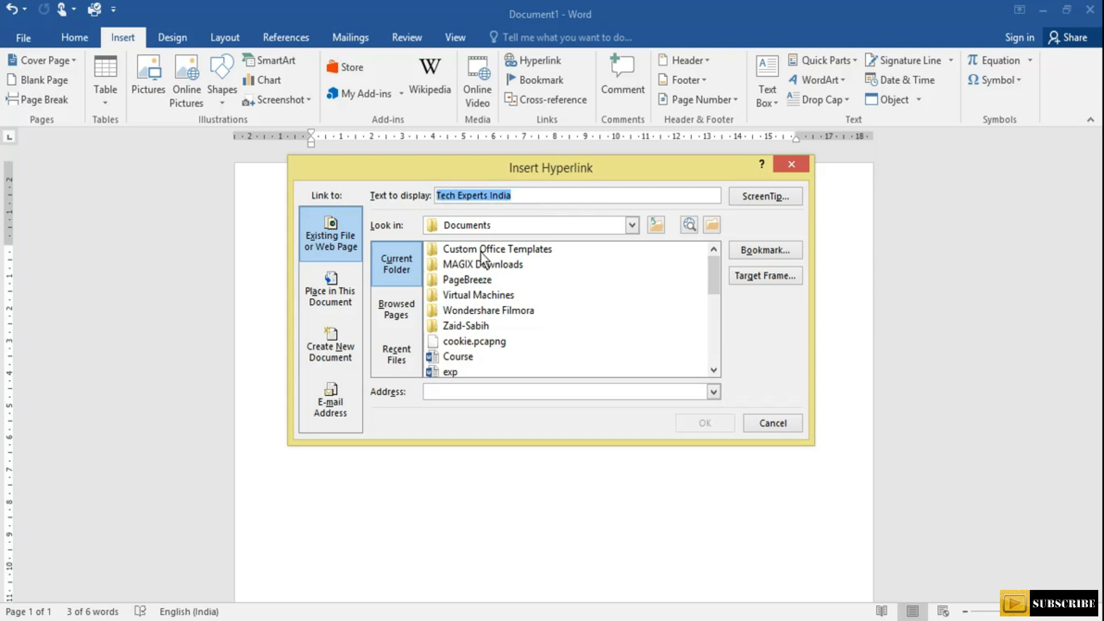
pyautogui.click(487, 388)
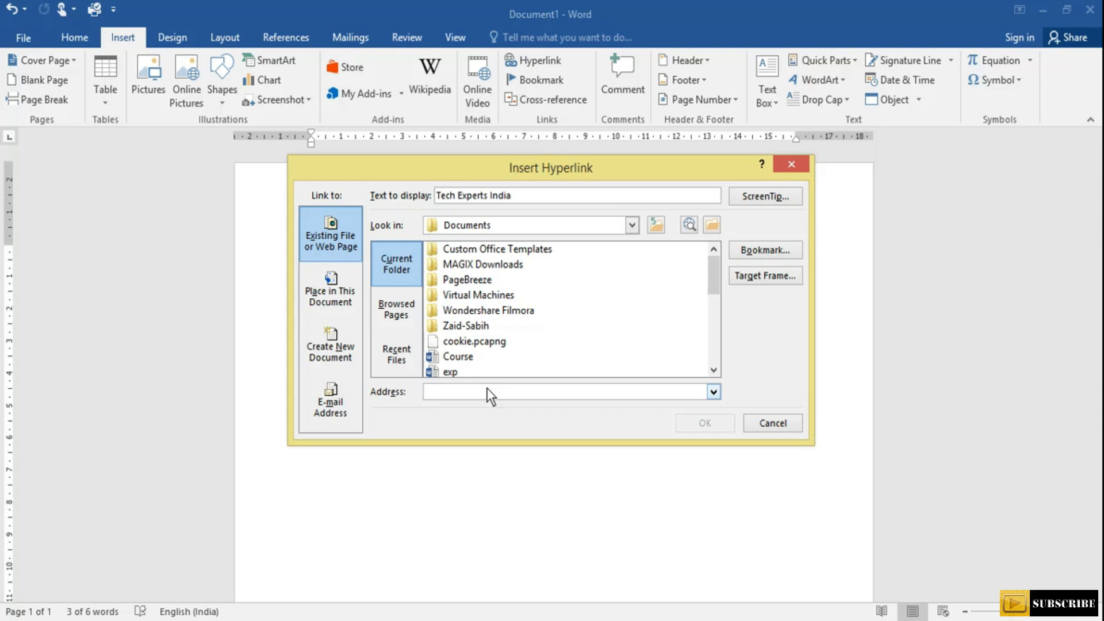
pyautogui.write('techexpertsind')
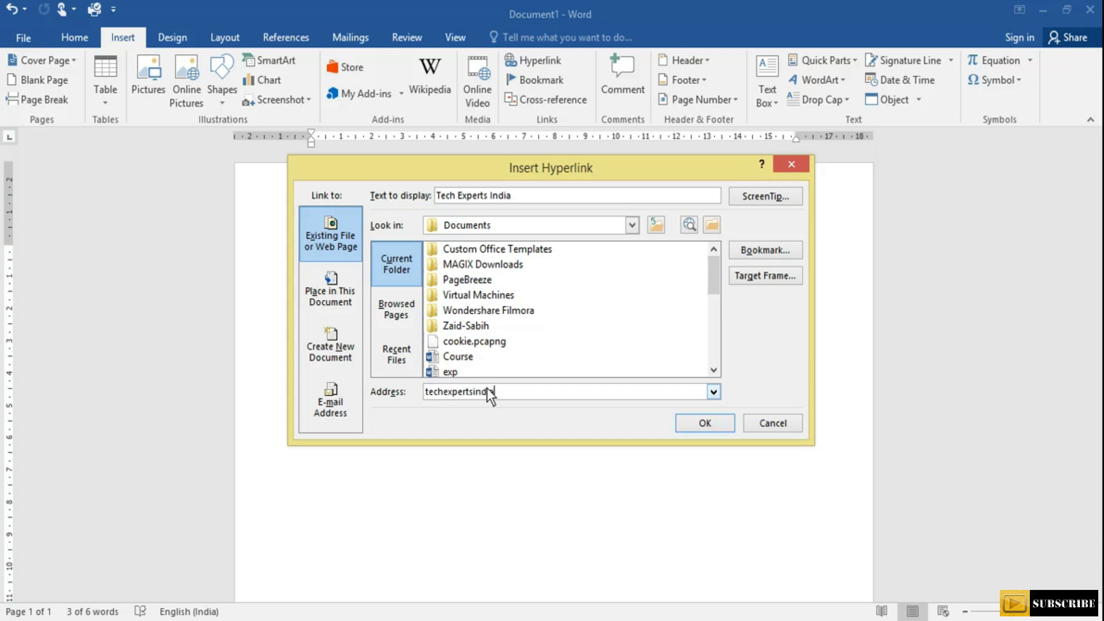
pyautogui.write('ia.com')
pyautogui.click(693, 425)
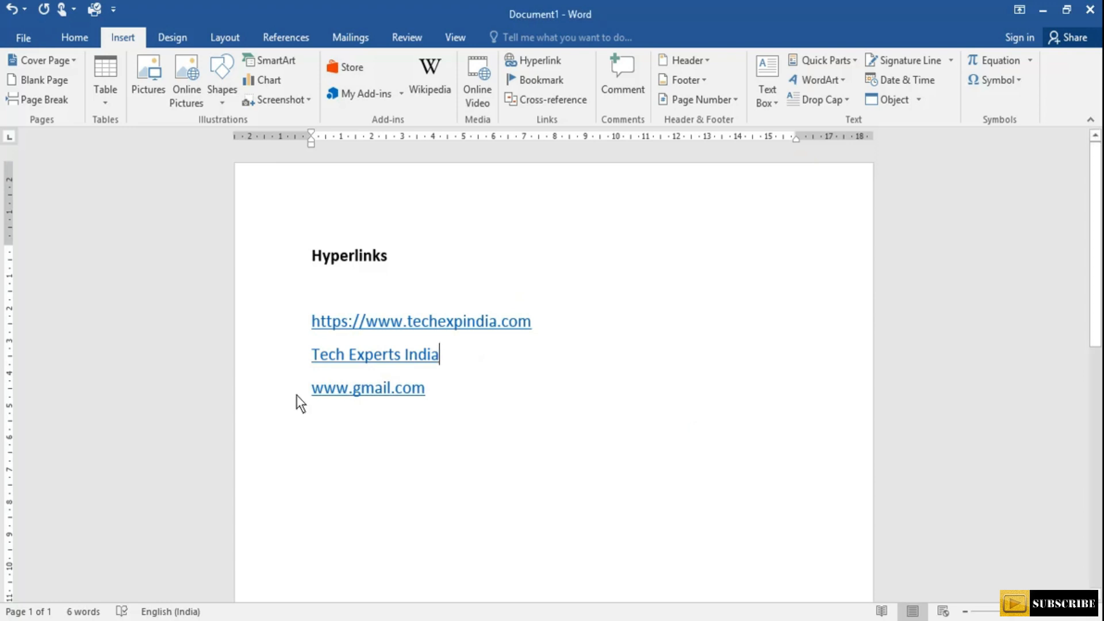
pyautogui.moveTo(371, 365)
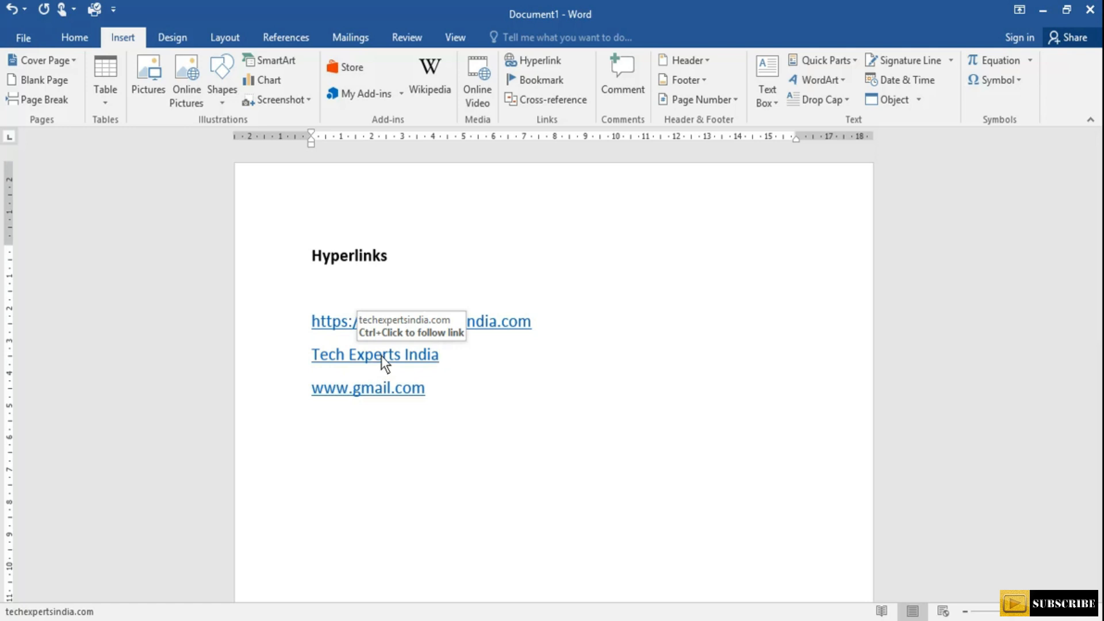
# Remove the hyperlink from the text "Tech Experts India".
pyautogui.rightClick(381, 355)
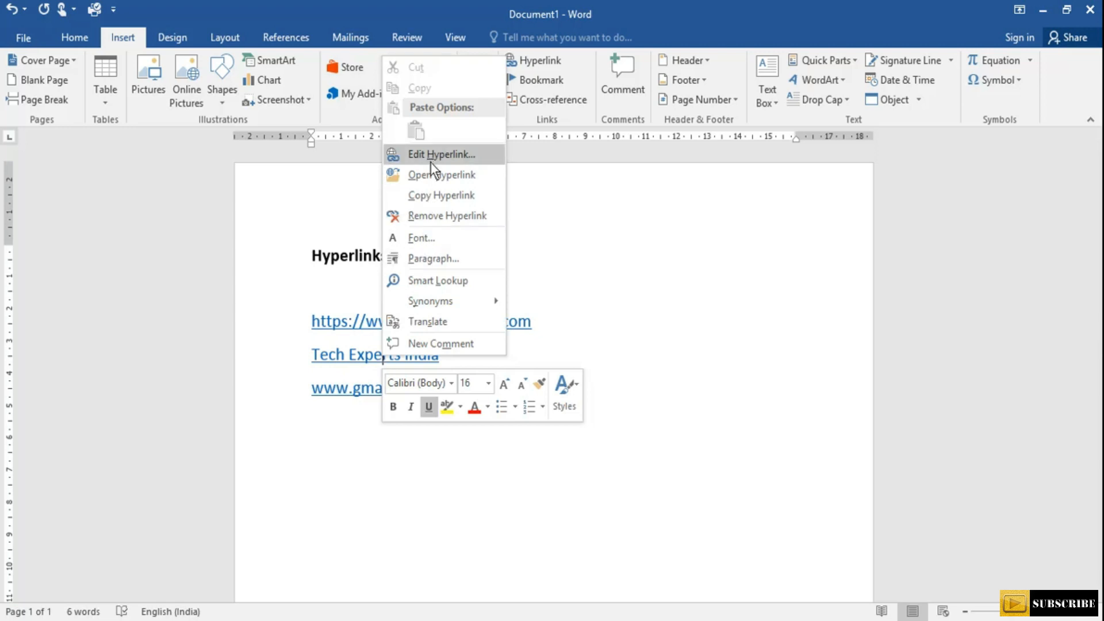
pyautogui.click(442, 217)
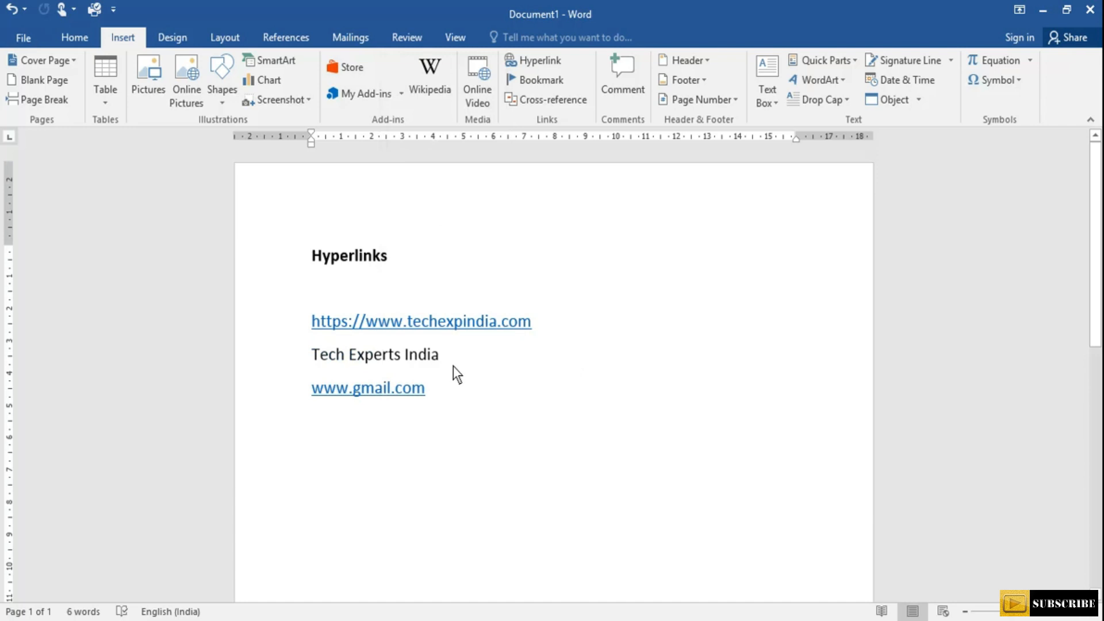
pyautogui.moveTo(453, 366); pyautogui.dragTo(328, 355)
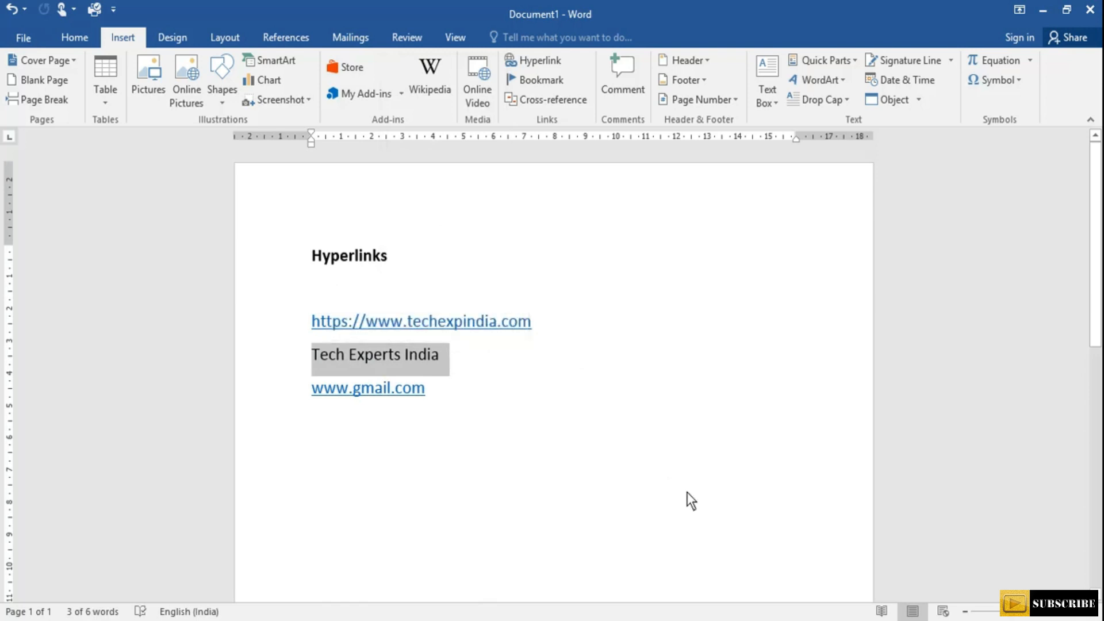
pyautogui.click(941, 620)
pyautogui.click(966, 551)
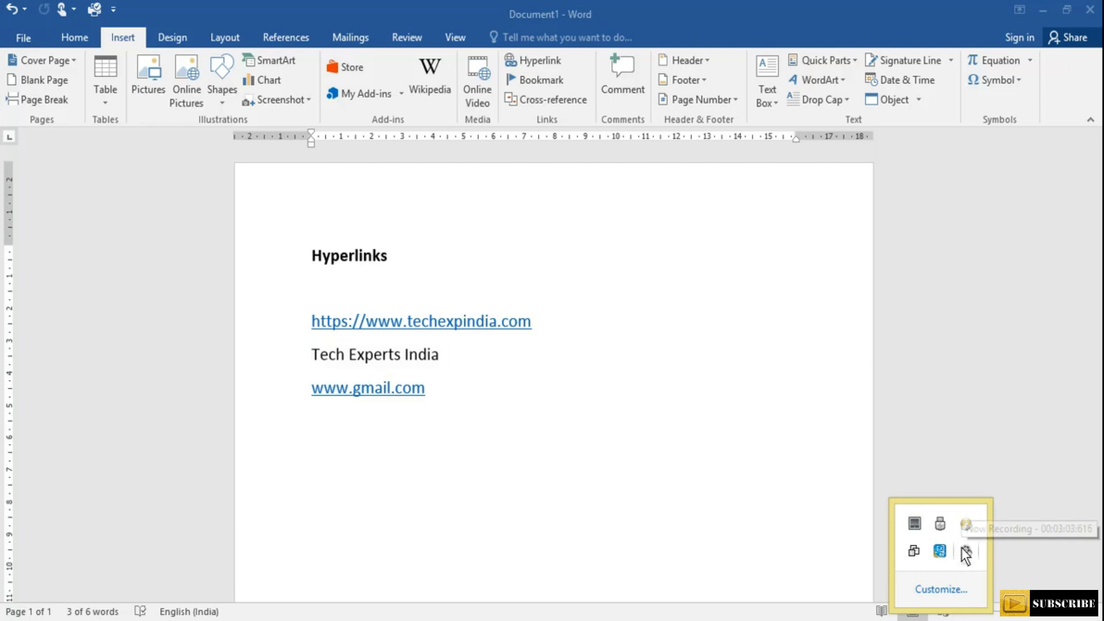
pyautogui.click(1056, 580)
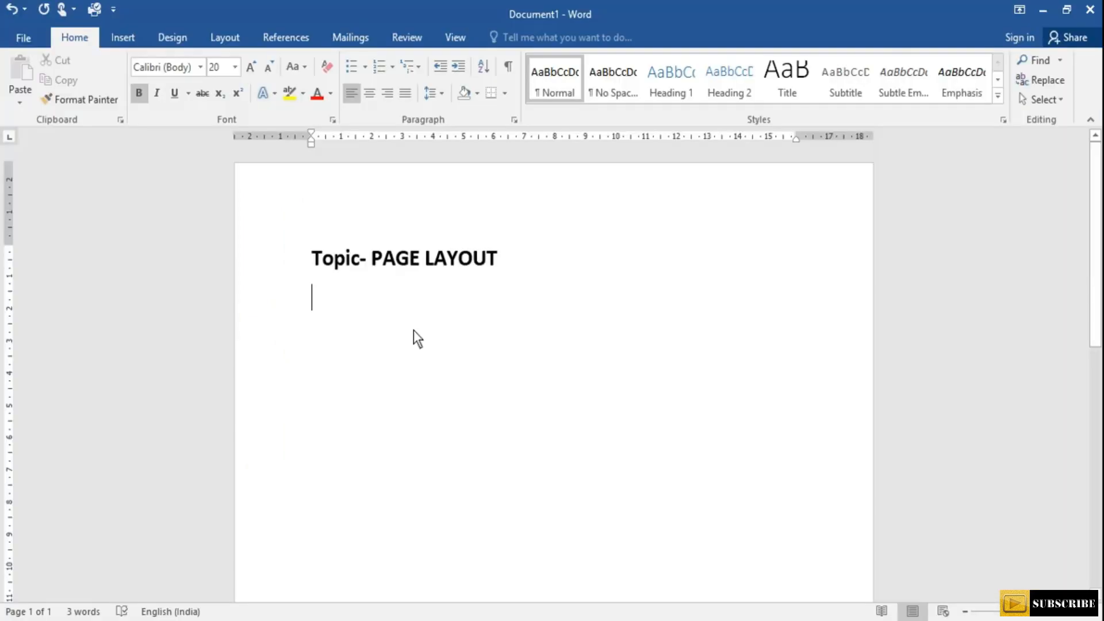
# Set the document's paper size to Letter (21.59 cm x 27.94 cm).
pyautogui.click(223, 41)
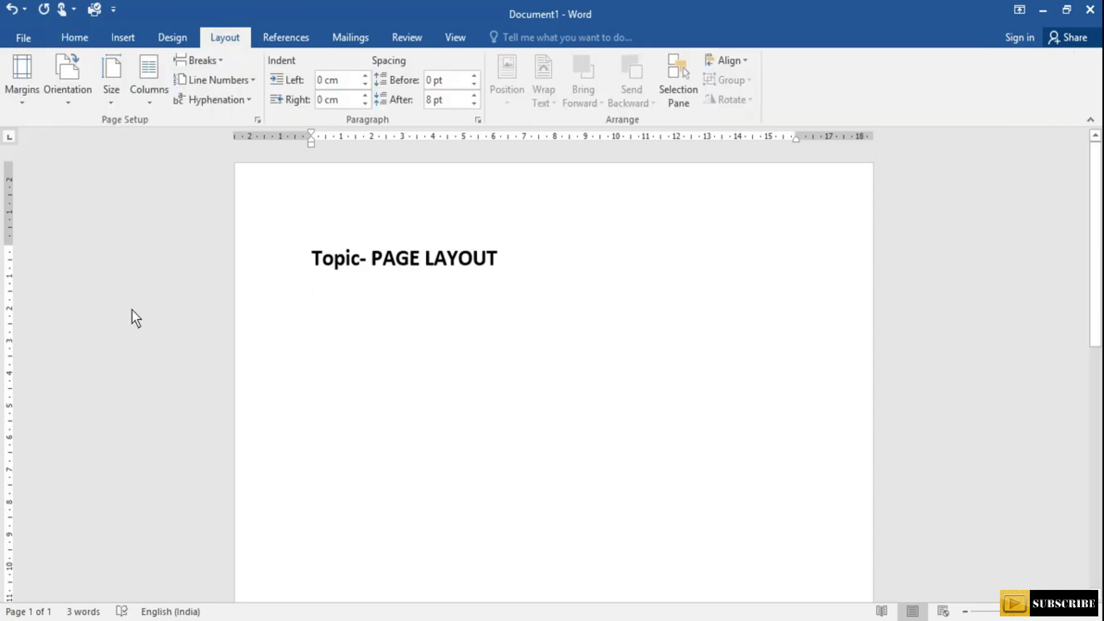
pyautogui.click(78, 101)
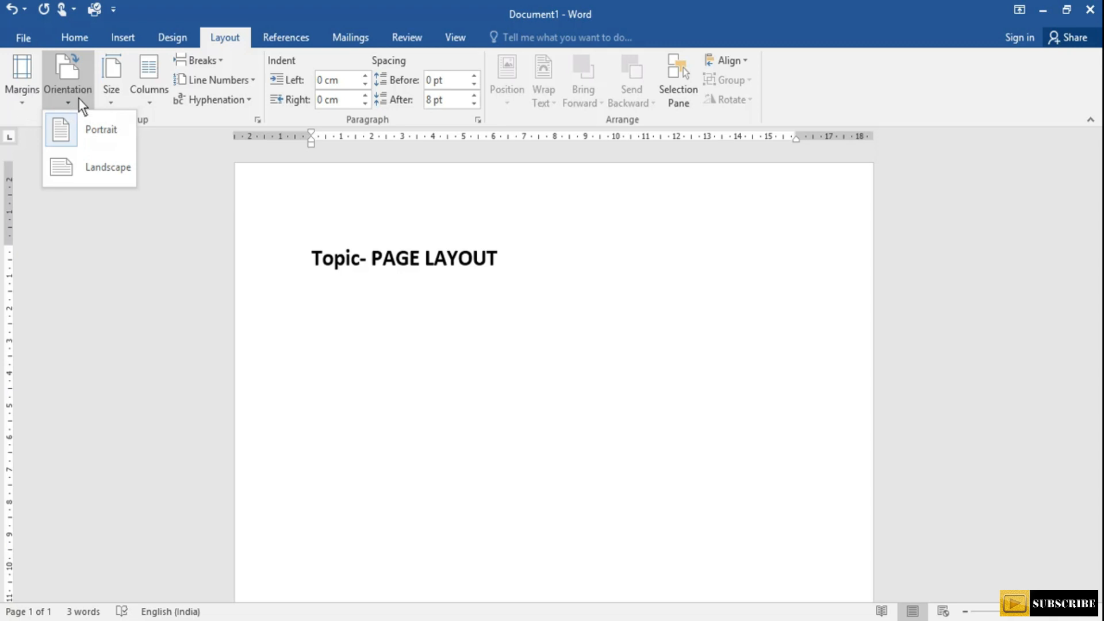
pyautogui.click(112, 100)
pyautogui.click(112, 100)
pyautogui.click(112, 99)
pyautogui.click(112, 99)
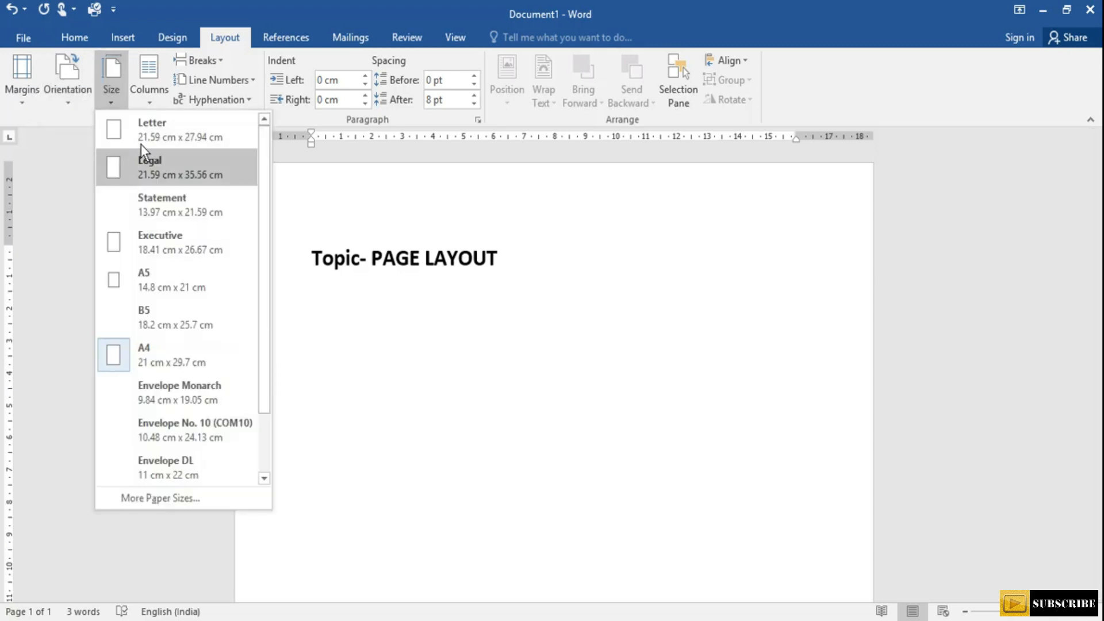
pyautogui.click(145, 142)
pyautogui.click(110, 105)
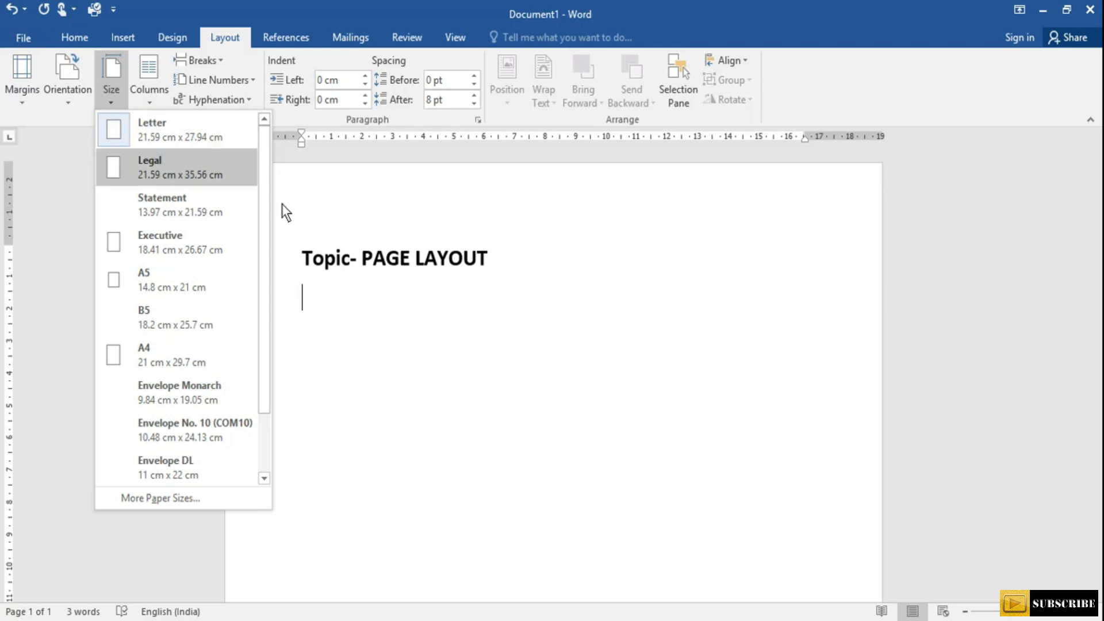
pyautogui.click(386, 342)
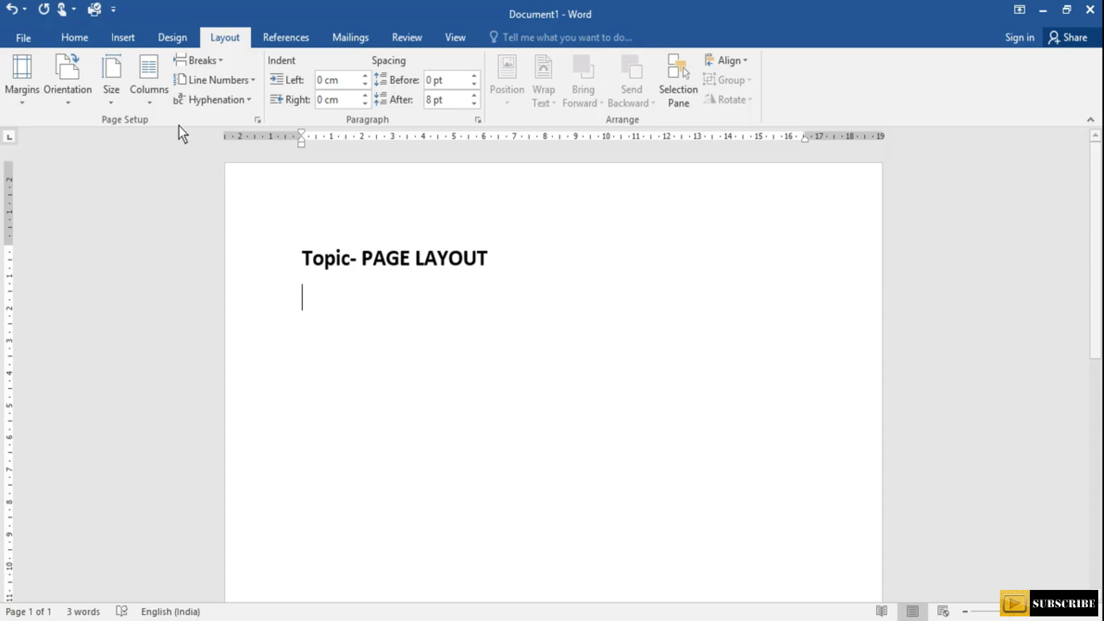
# Set the paper size to A4 and confirm it in the custom paper size settings for the whole document.
pyautogui.click(116, 101)
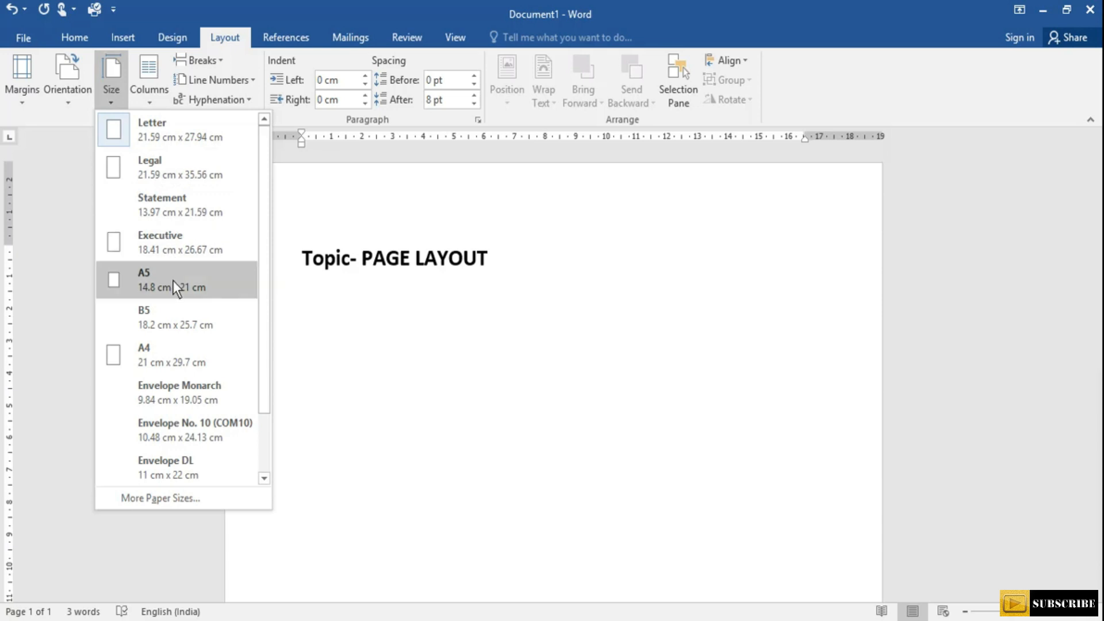
pyautogui.click(171, 353)
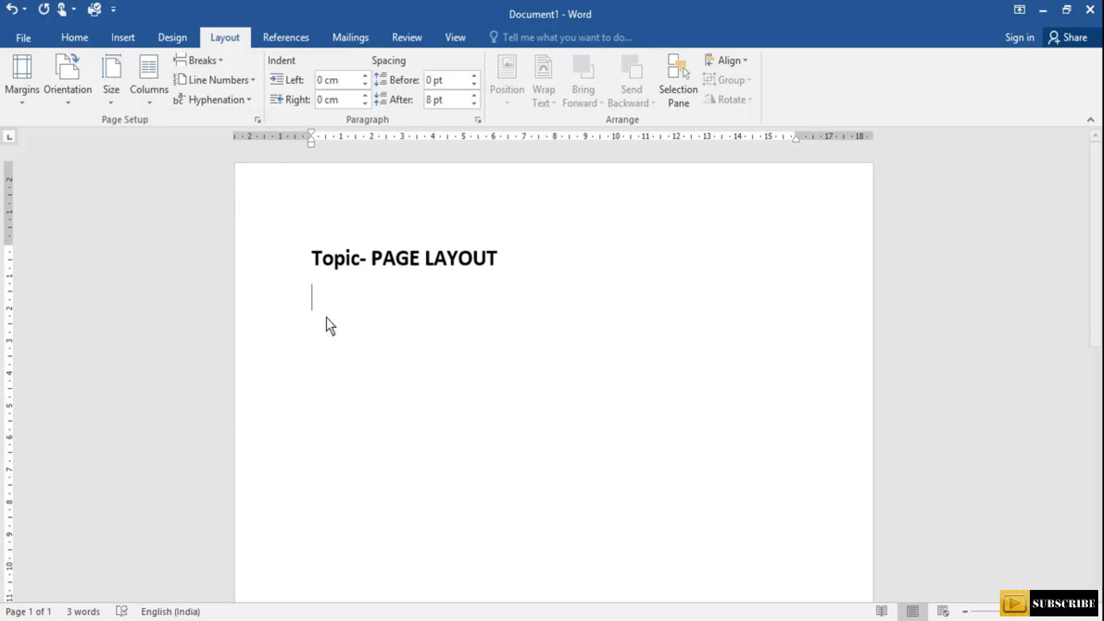
pyautogui.click(115, 101)
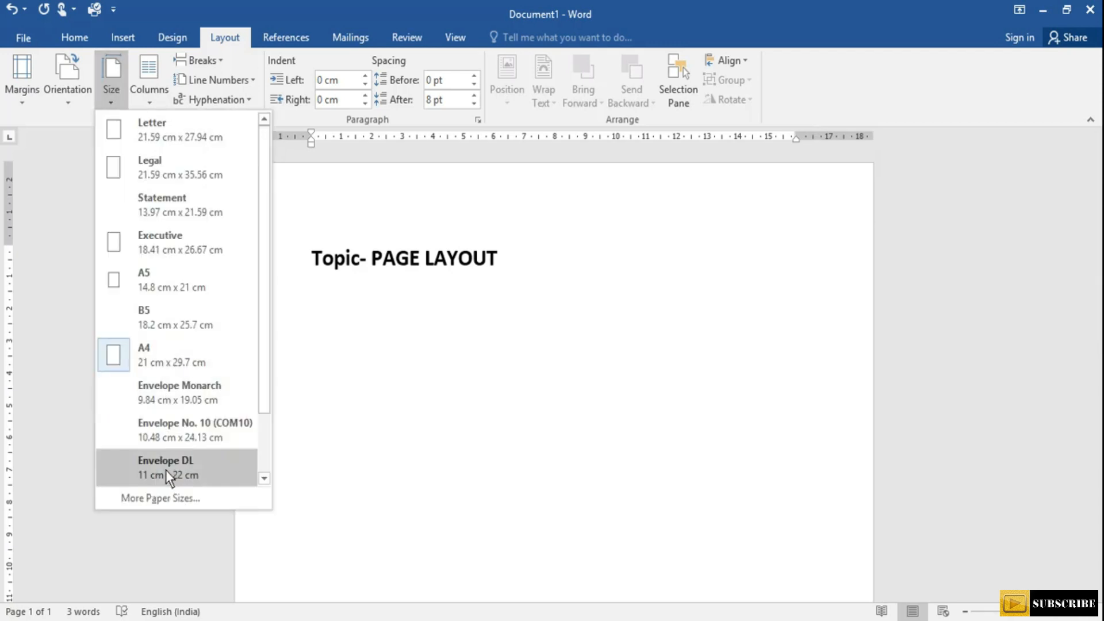
pyautogui.click(167, 497)
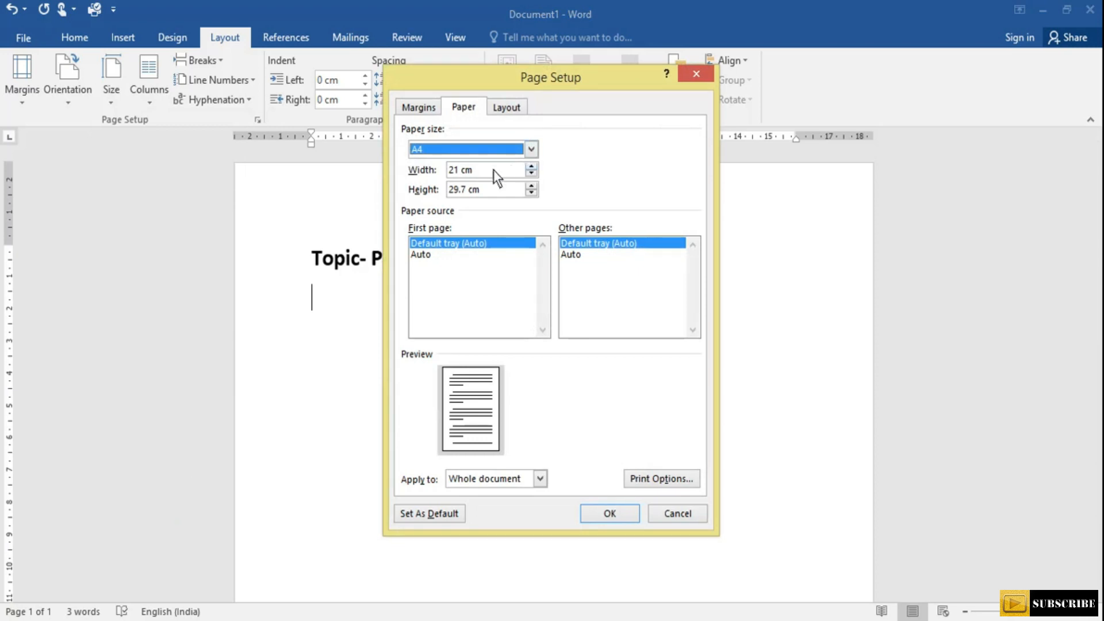
pyautogui.click(600, 517)
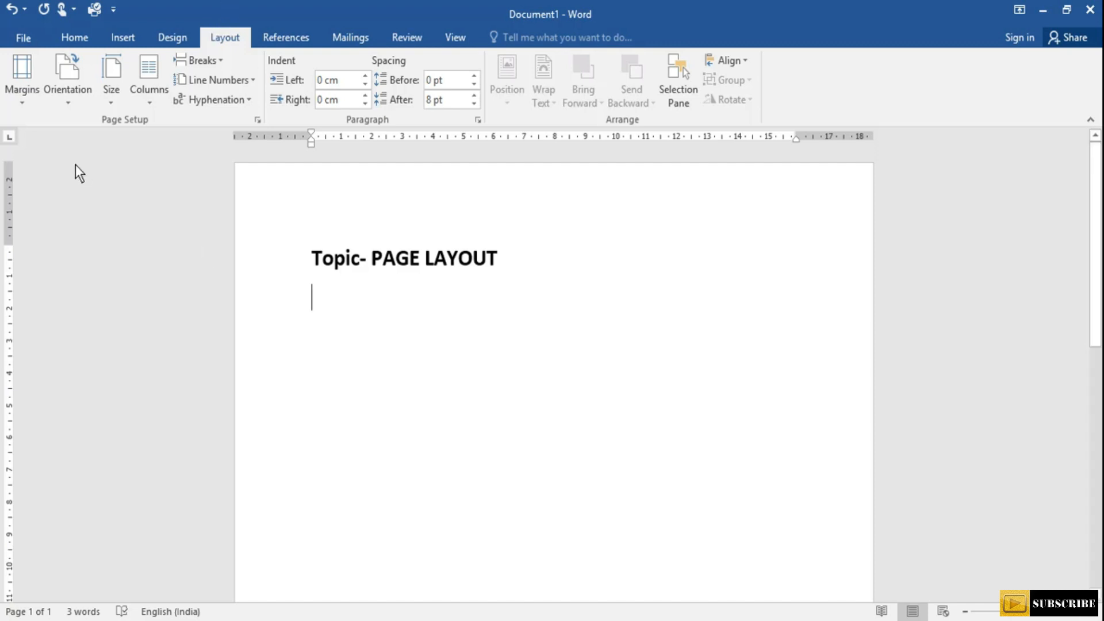
# Apply the Narrow margin preset and customize the top margin to 1.50 cm for the whole document.
pyautogui.click(28, 106)
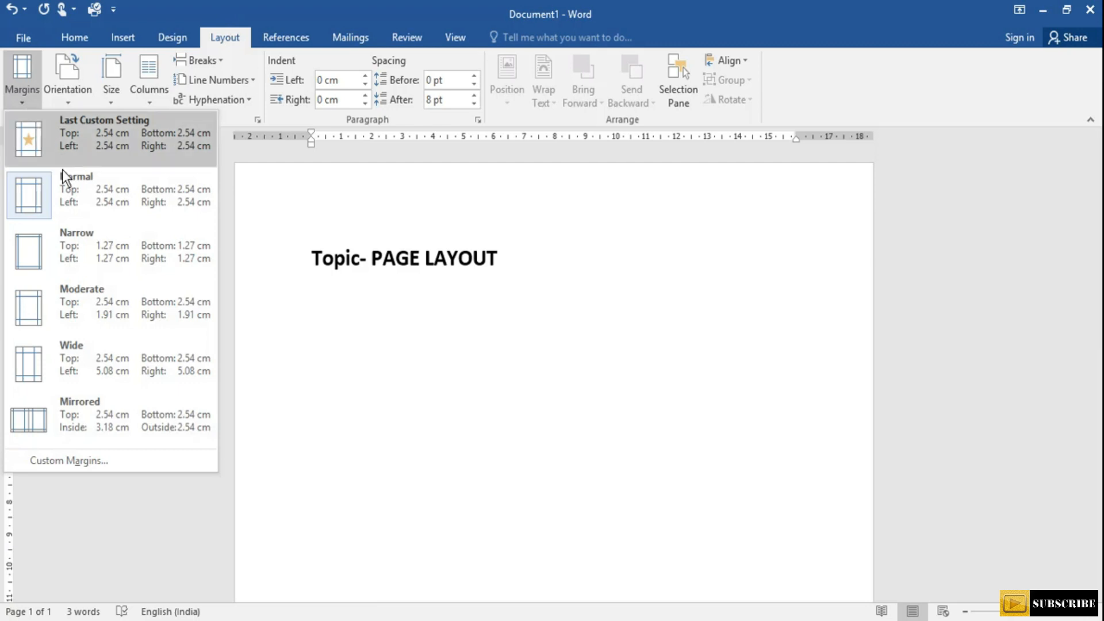
pyautogui.click(81, 239)
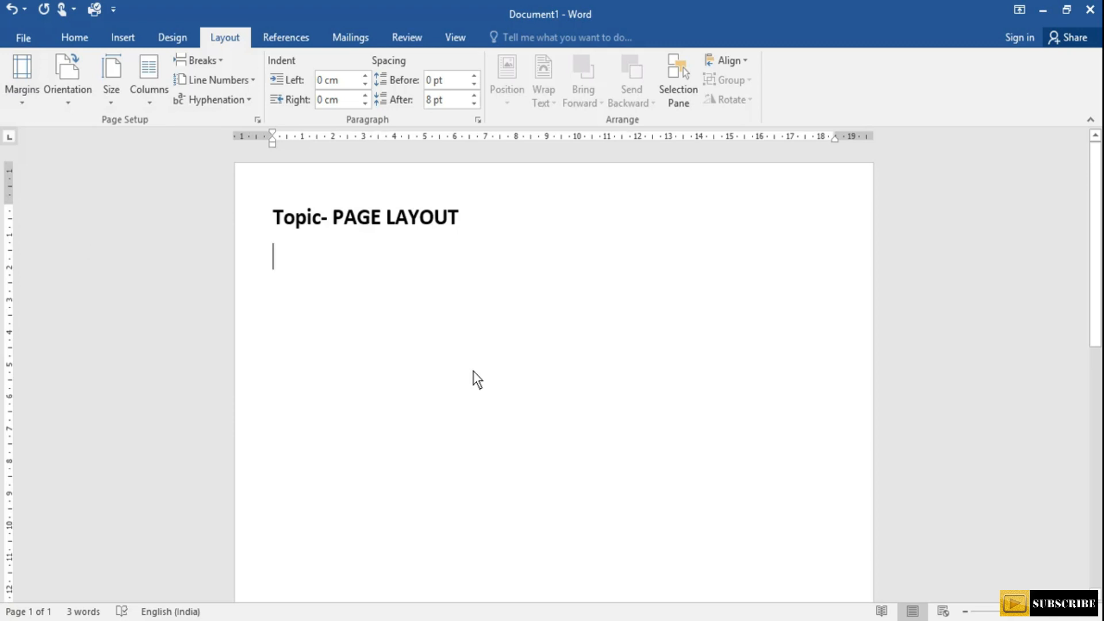
pyautogui.click(24, 97)
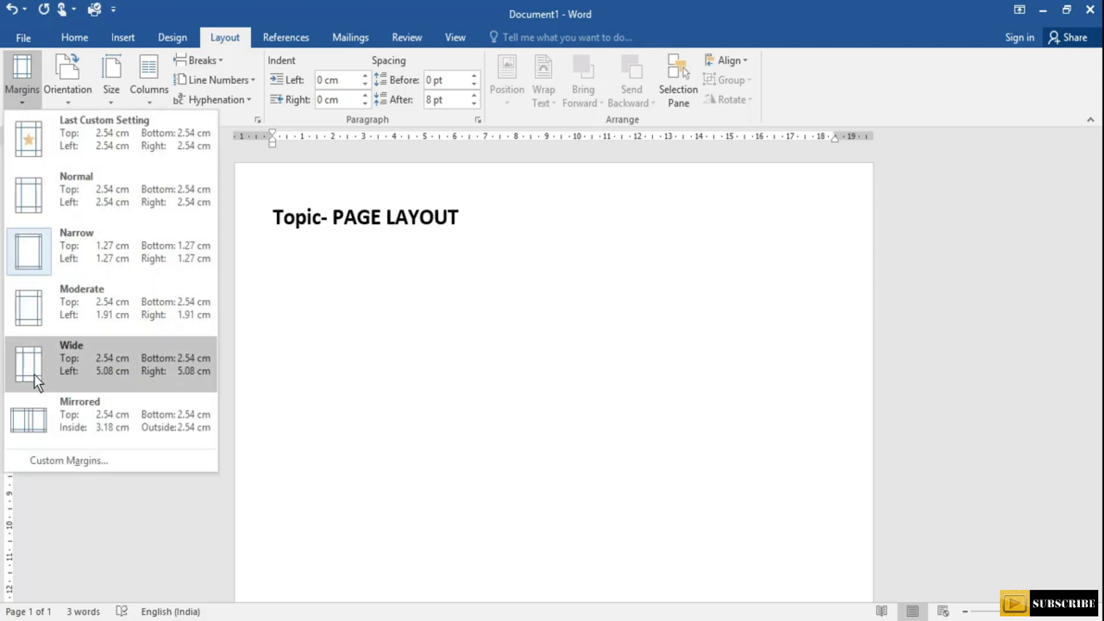
pyautogui.click(46, 459)
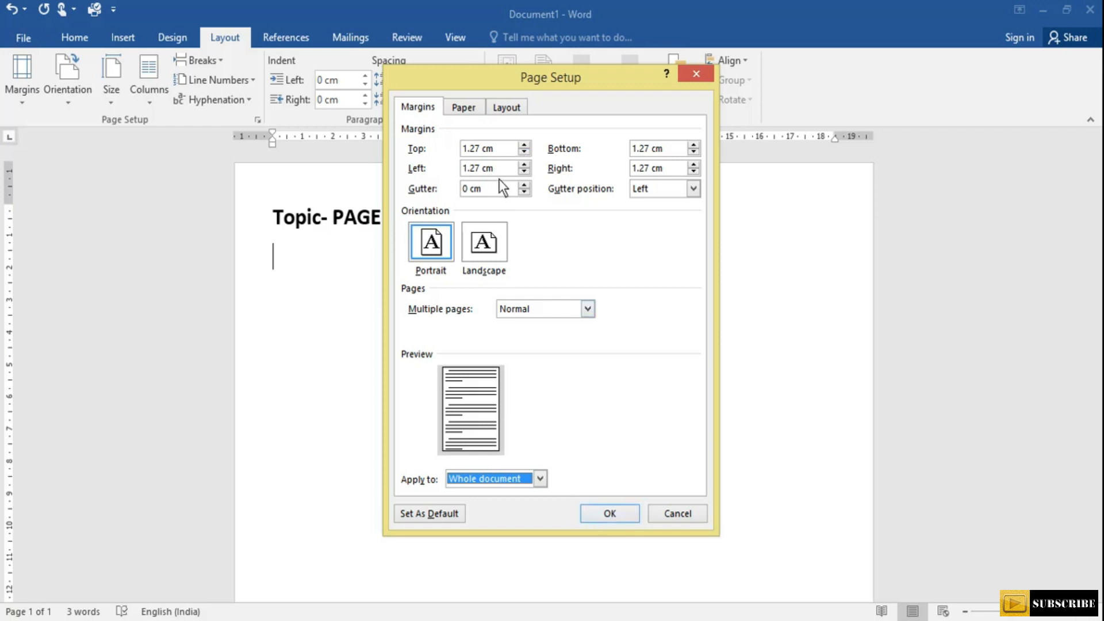
pyautogui.click(499, 152)
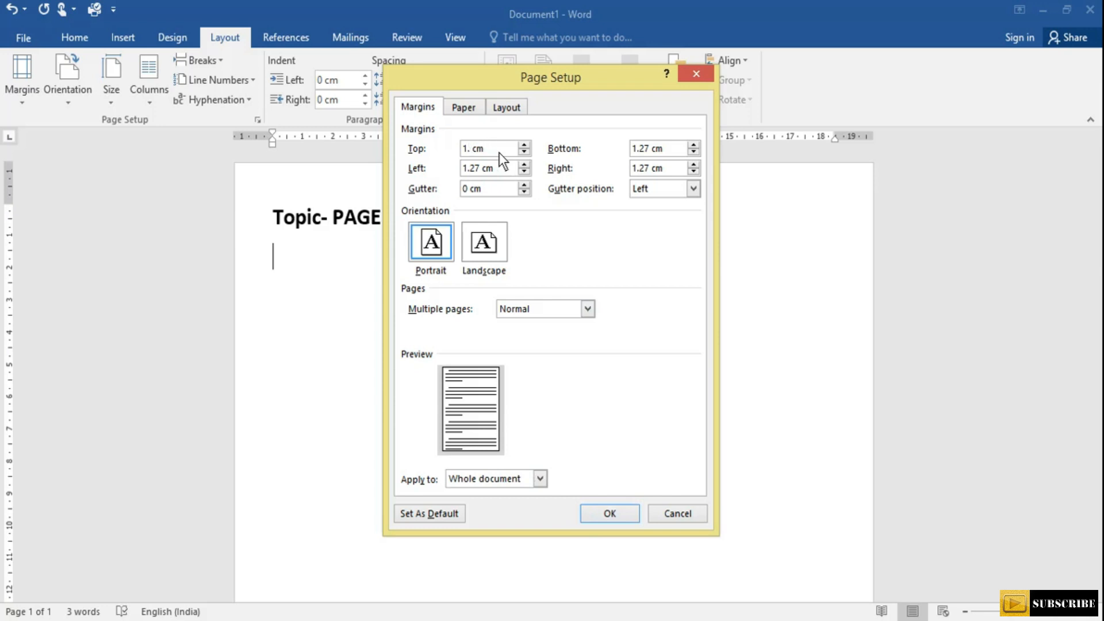
pyautogui.click(650, 150)
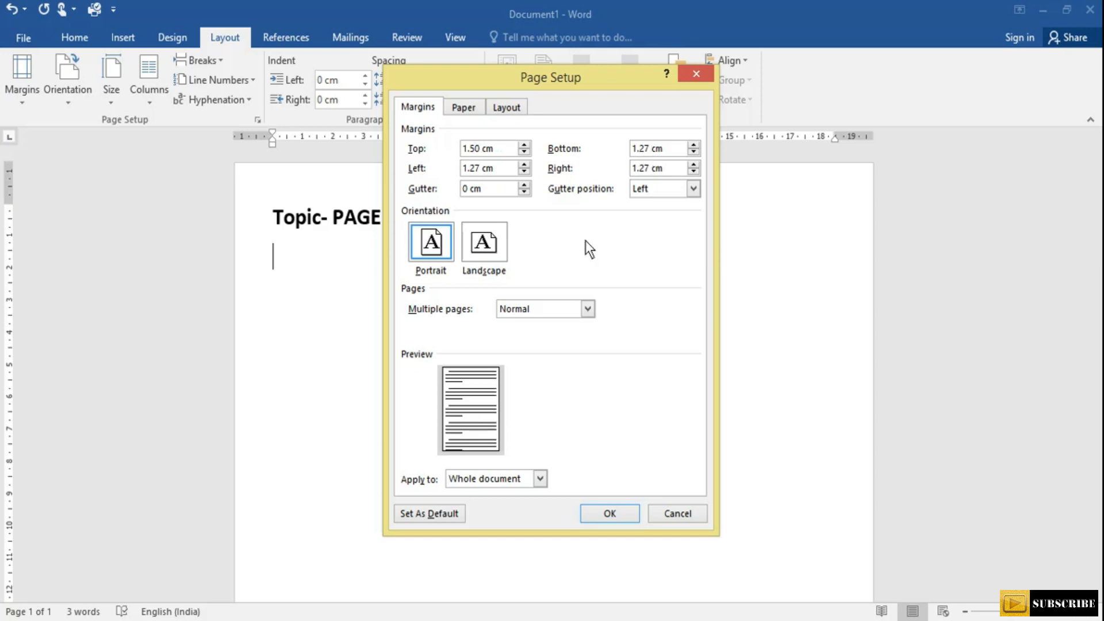
pyautogui.press('BackSpace')
pyautogui.press('BackSpace')
pyautogui.write('50')
pyautogui.click(608, 515)
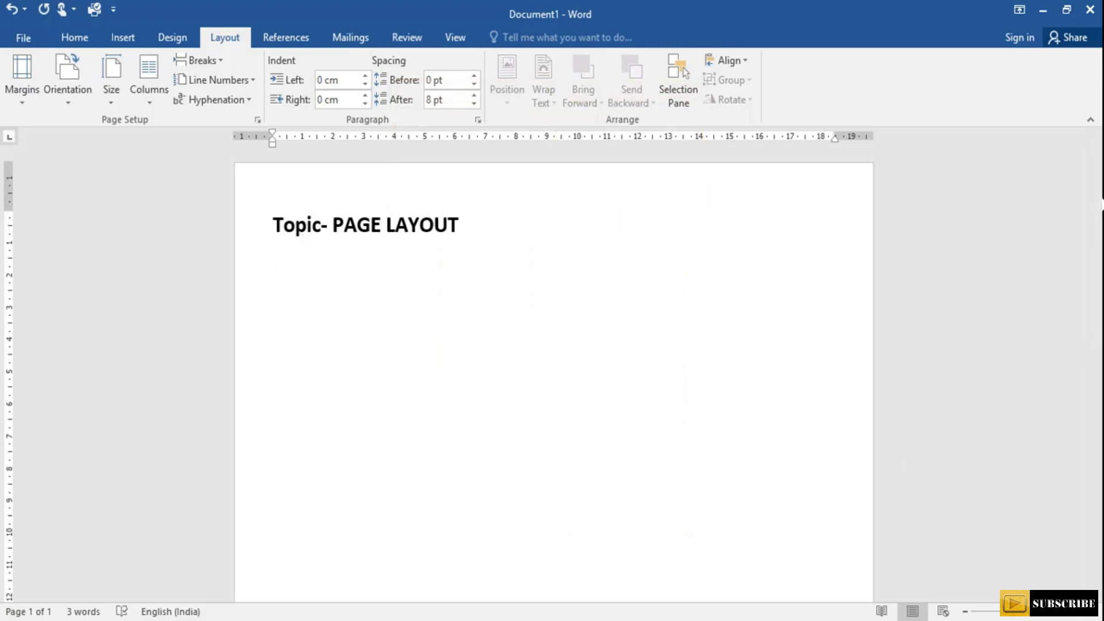
pyautogui.click(941, 620)
pyautogui.click(966, 551)
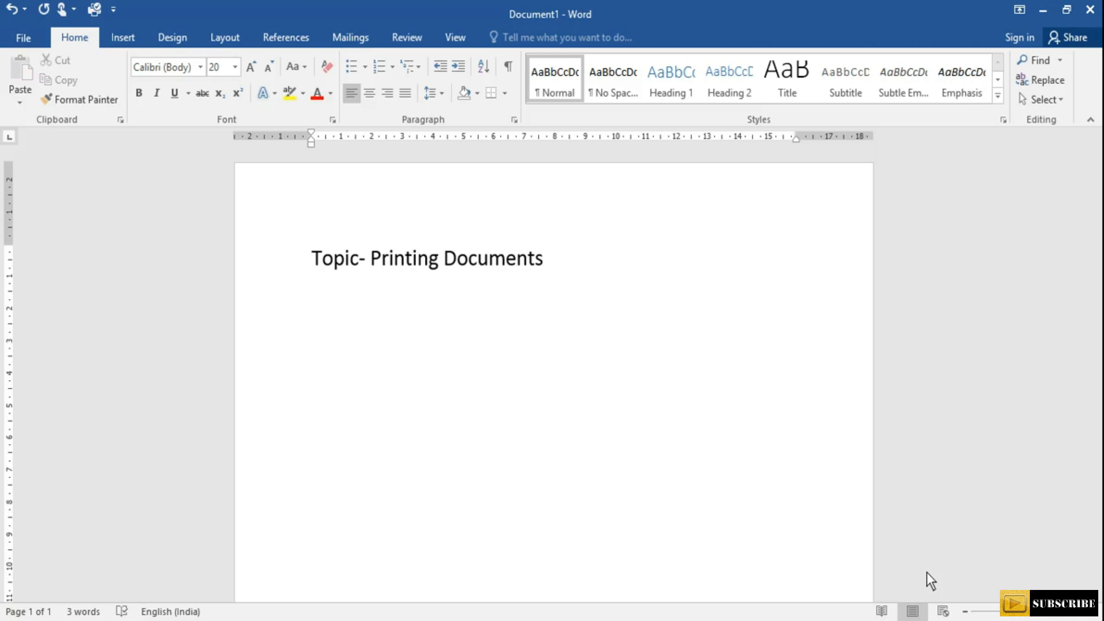
# View the print settings and preview of the "Topic- Printing Documents" page, and return to the document.
pyautogui.click(22, 37)
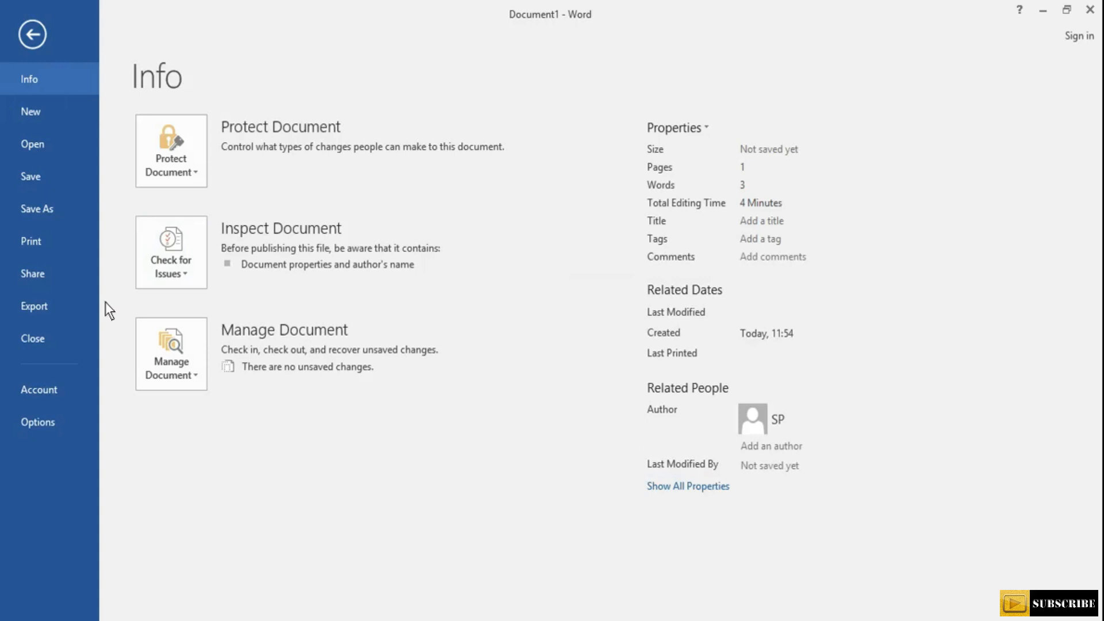
pyautogui.click(26, 254)
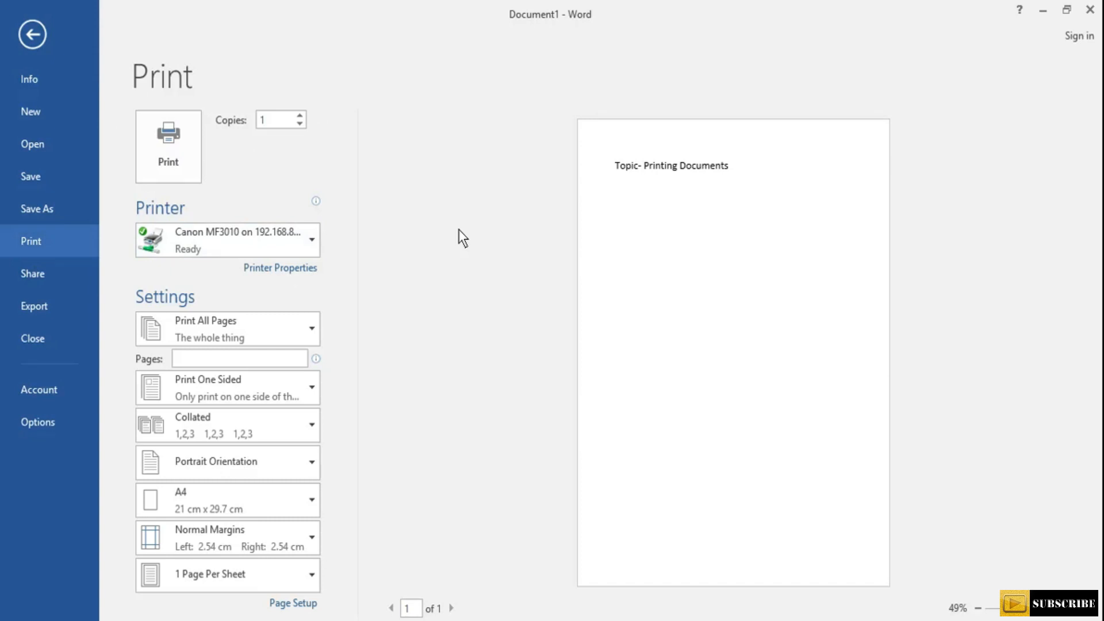
pyautogui.click(41, 35)
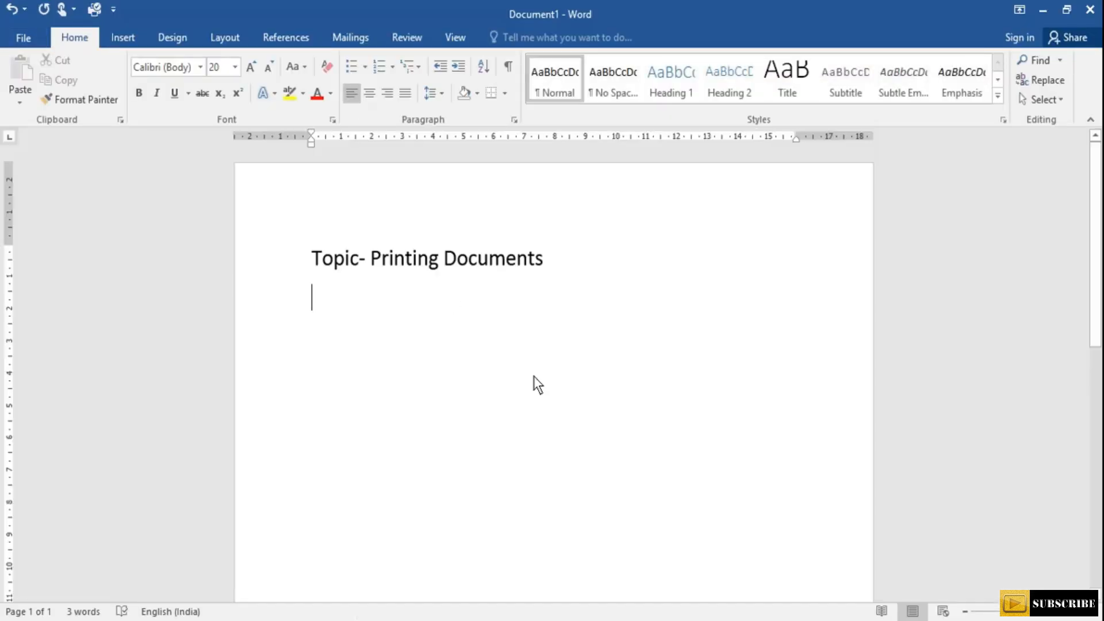
# Reopen the print settings and examine the list of available printers without changing the selected one.
pyautogui.hotkey('ctrl', 'p')
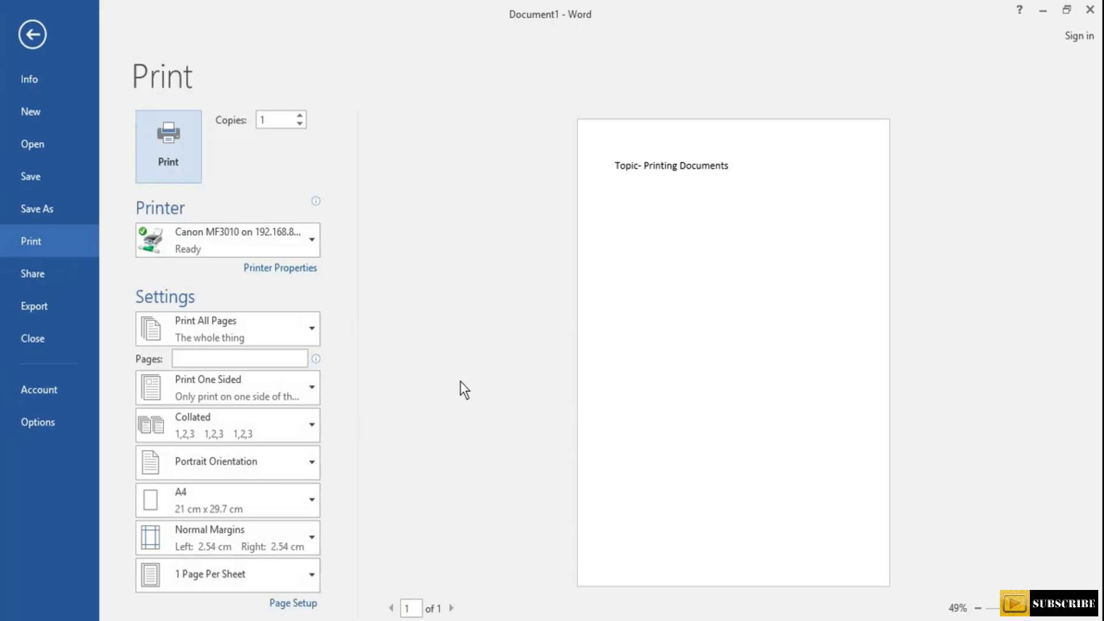
pyautogui.click(318, 244)
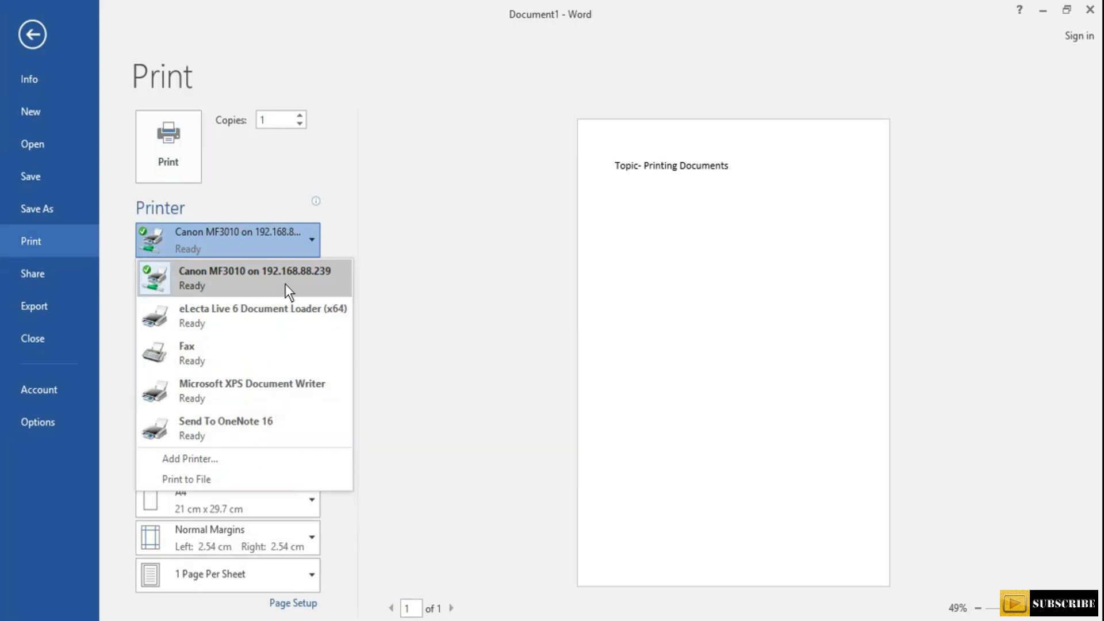
pyautogui.click(387, 271)
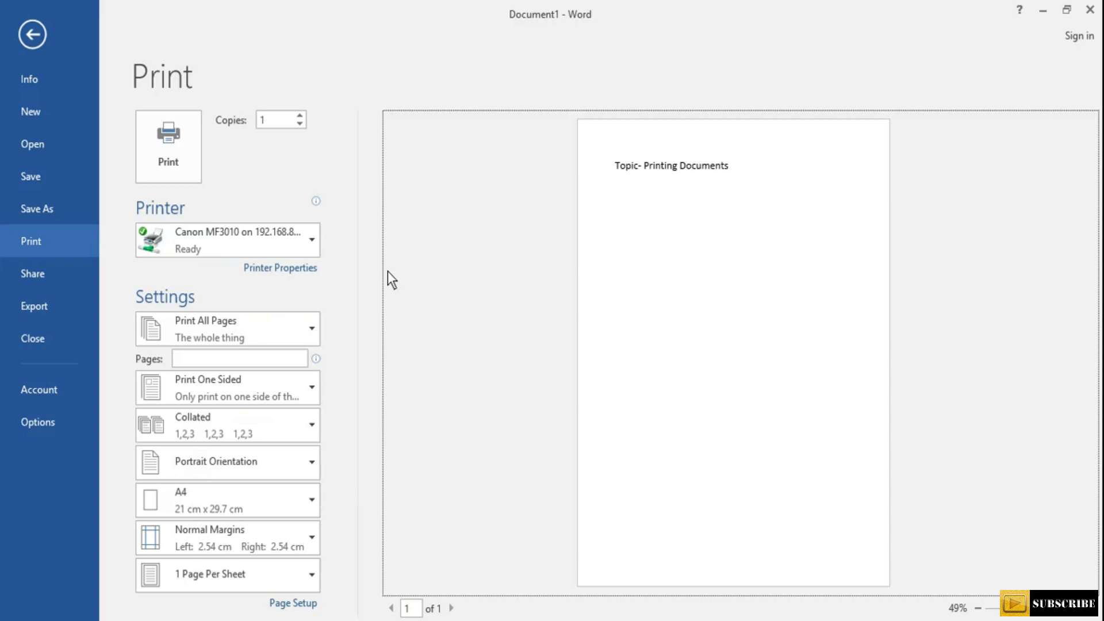
# Set the number of copies to 3 and review the options for which pages to print, leaving Print All Pages selected.
pyautogui.click(300, 115)
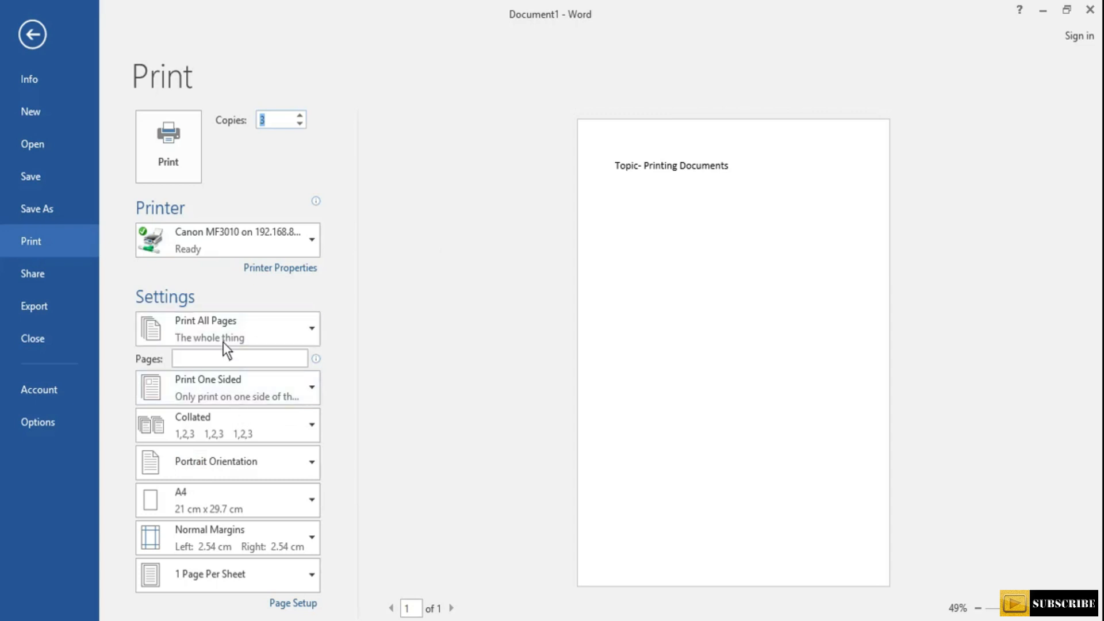
pyautogui.click(275, 332)
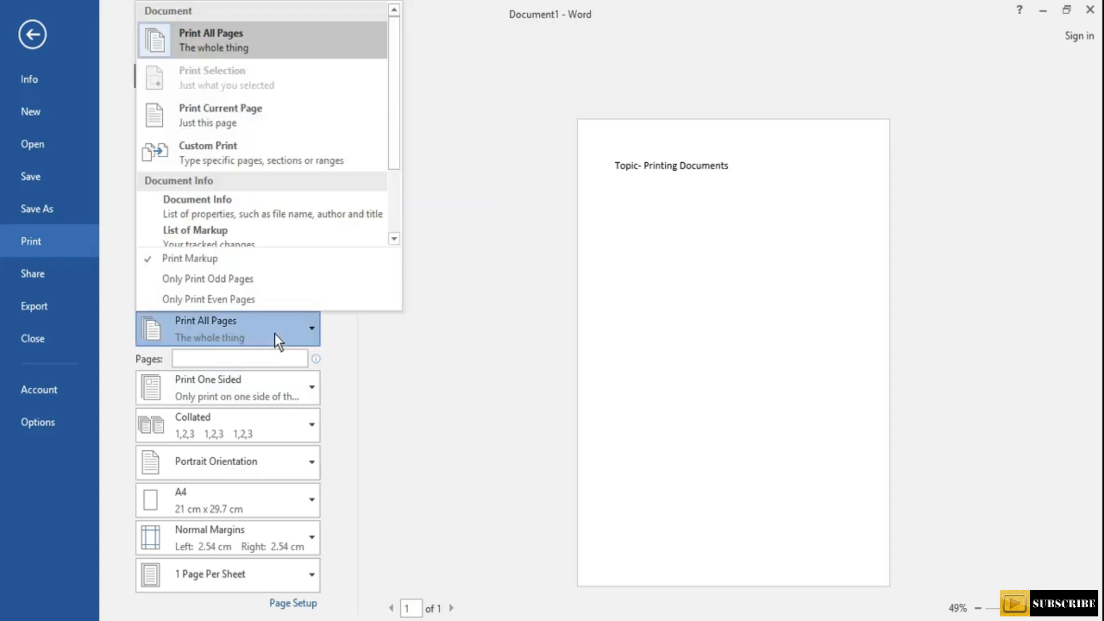
pyautogui.click(387, 358)
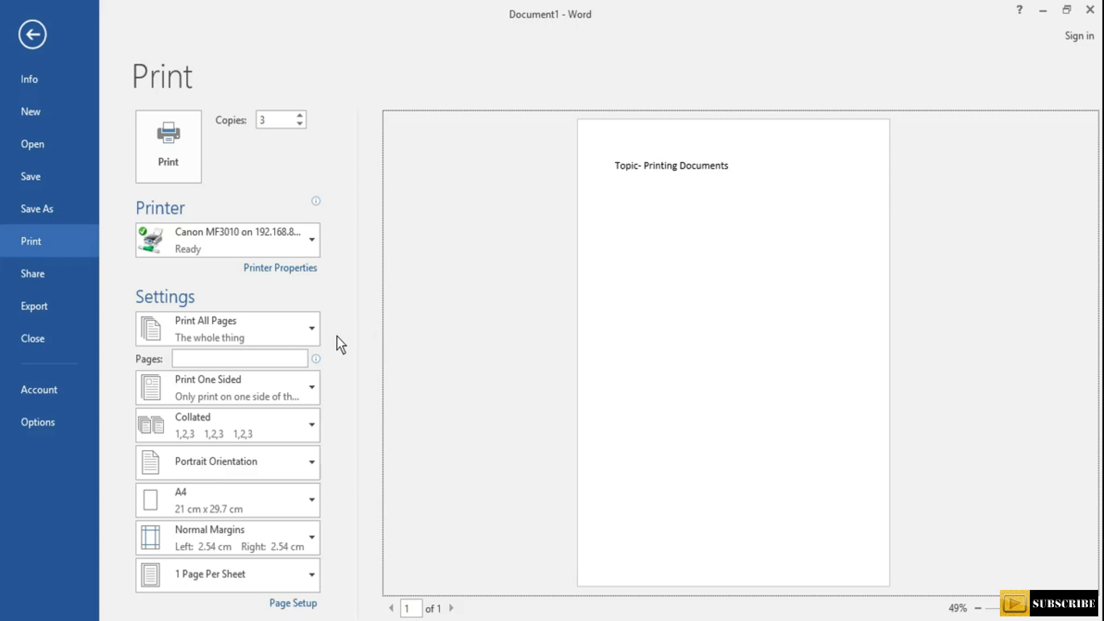
# Specify a custom print range covering pages 1,3-5.
pyautogui.moveTo(302, 359)
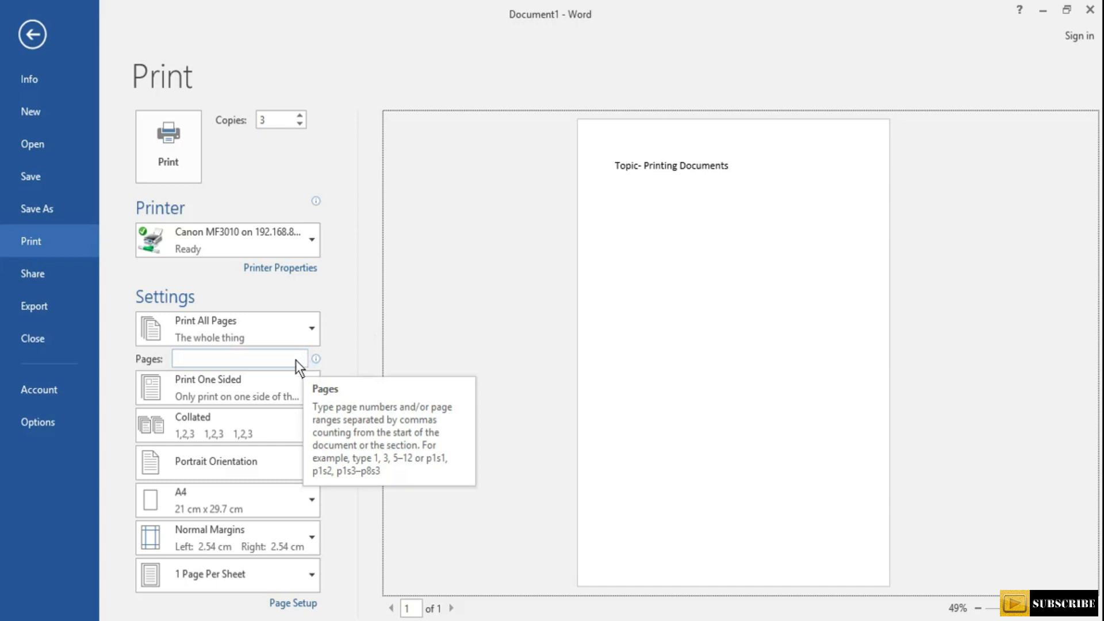
pyautogui.click(288, 360)
pyautogui.write('1,')
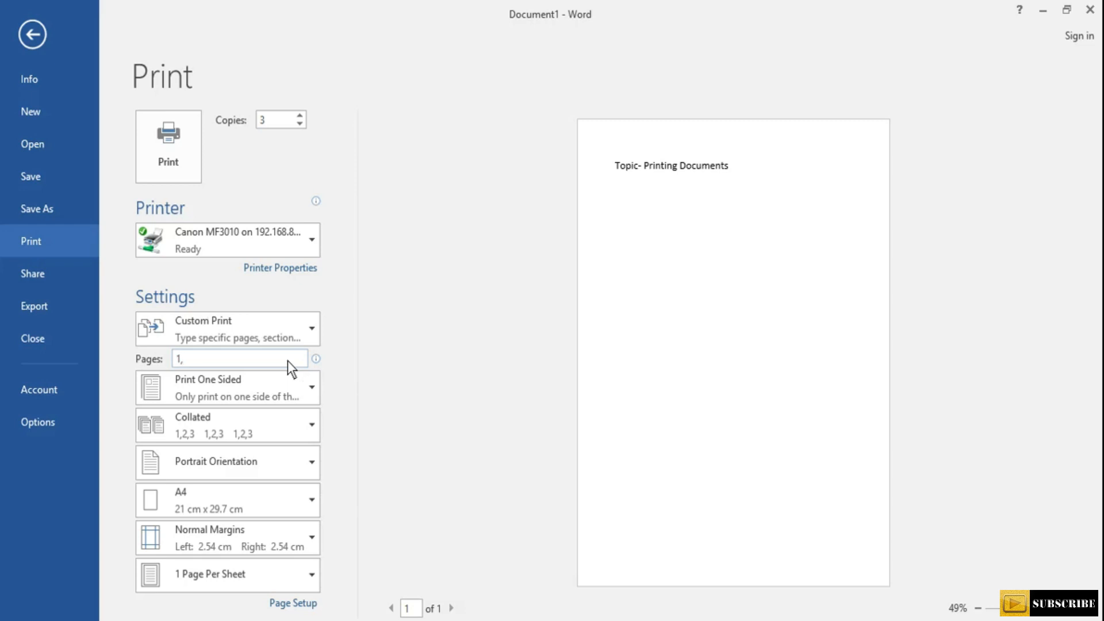
pyautogui.write('3-5')
pyautogui.moveTo(174, 356)
pyautogui.click(941, 620)
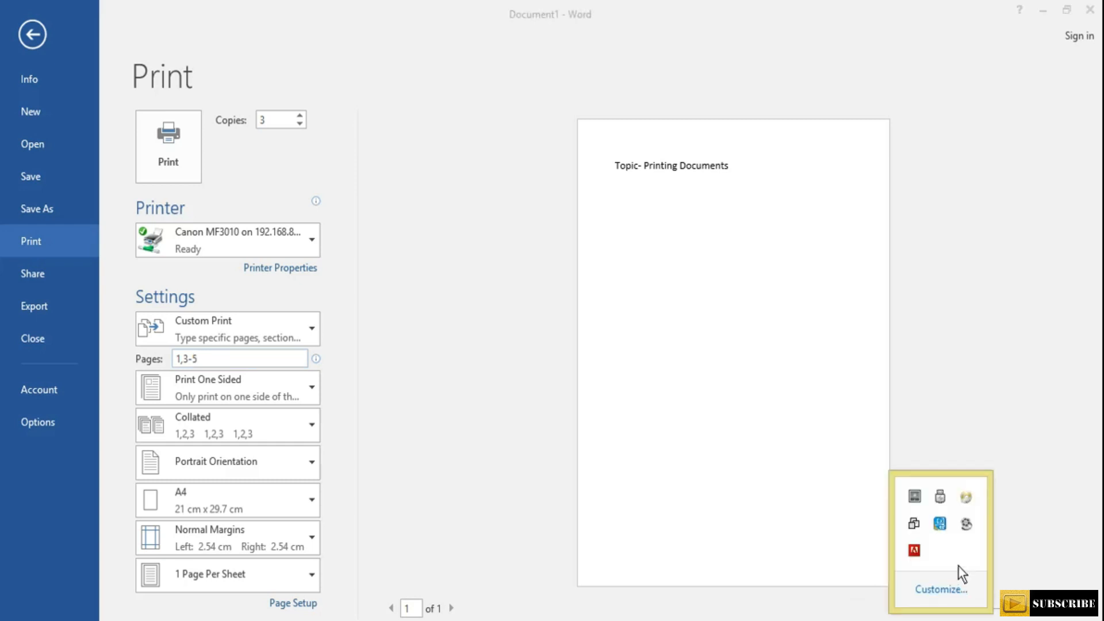
pyautogui.click(966, 524)
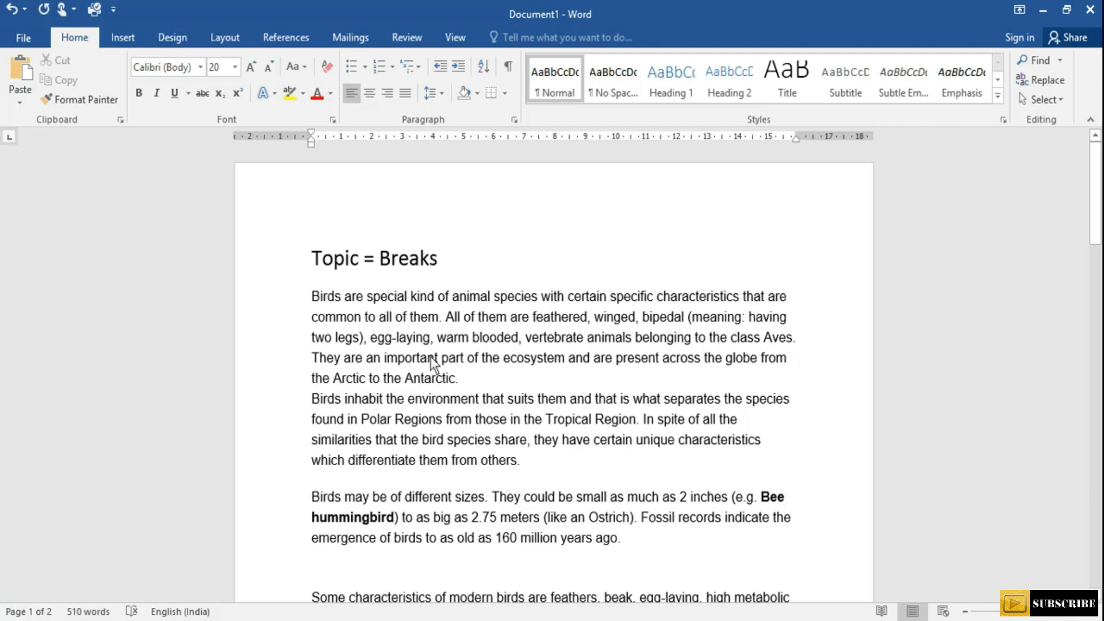
# Insert a page break before the paragraph beginning "Some characteristics of modern birds" in the "Topic = Breaks" document.
pyautogui.scroll(-3, 430, 358)
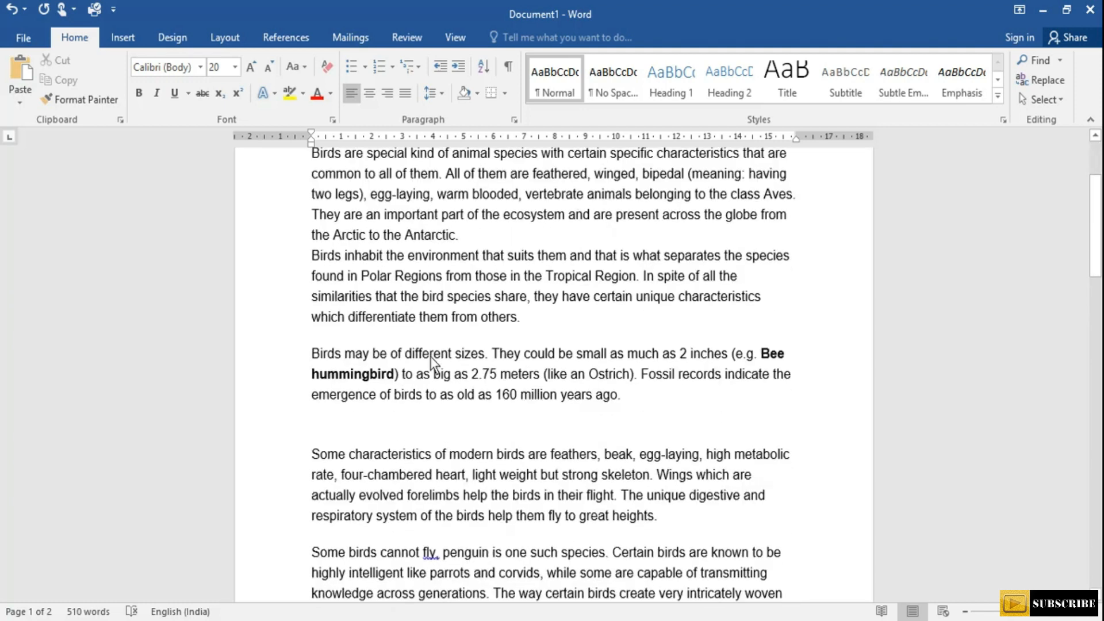
pyautogui.scroll(-10, 430, 358)
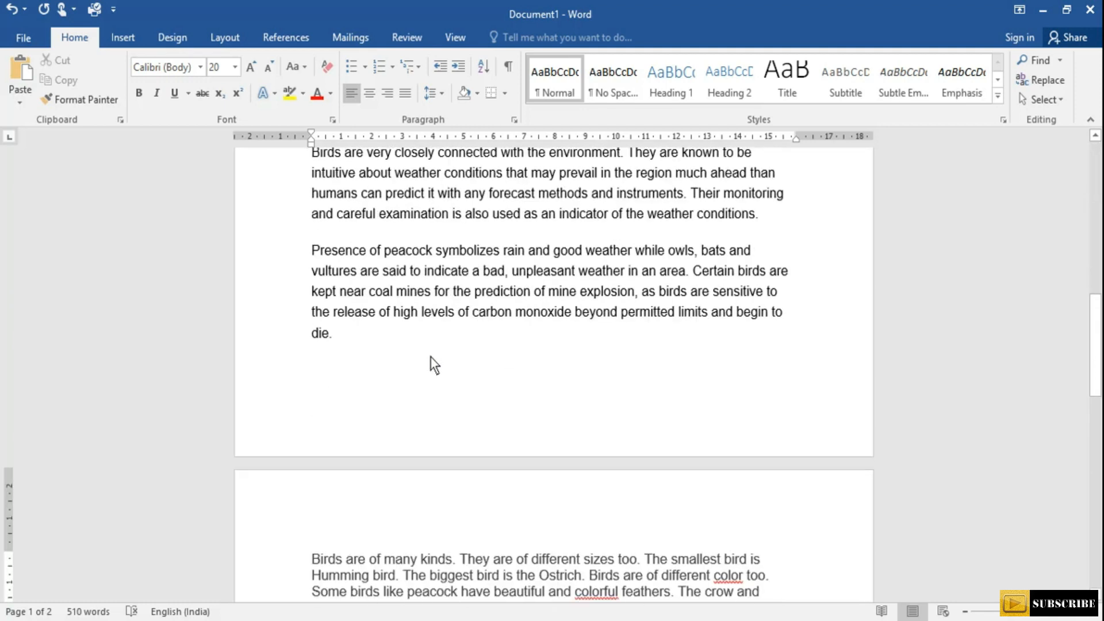
pyautogui.scroll(-7, 431, 358)
pyautogui.scroll(20, 430, 358)
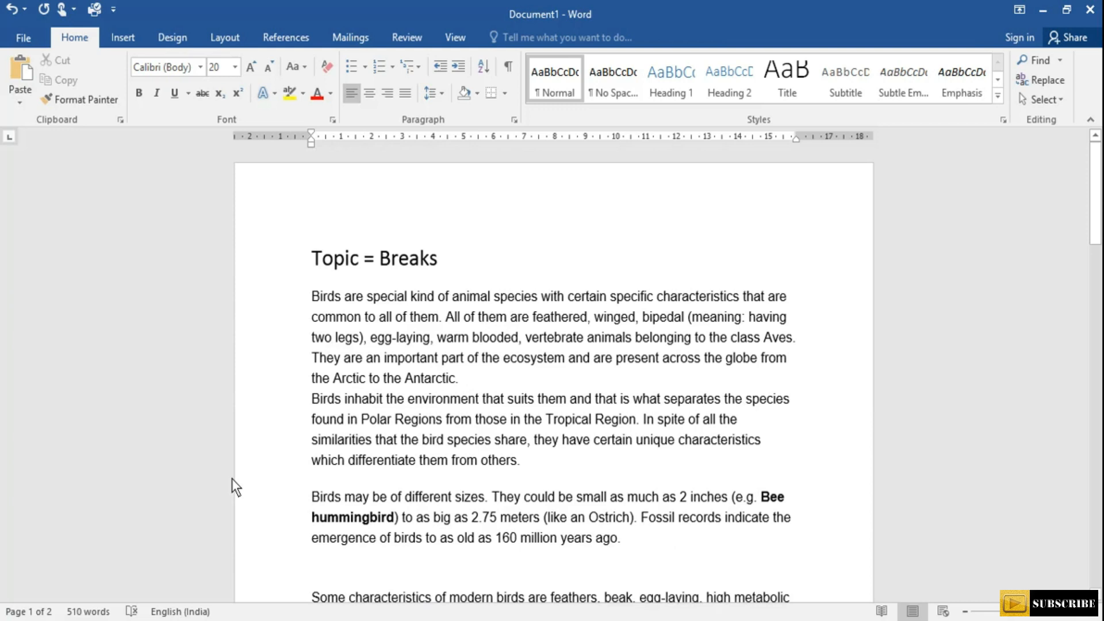
pyautogui.scroll(-2, 321, 494)
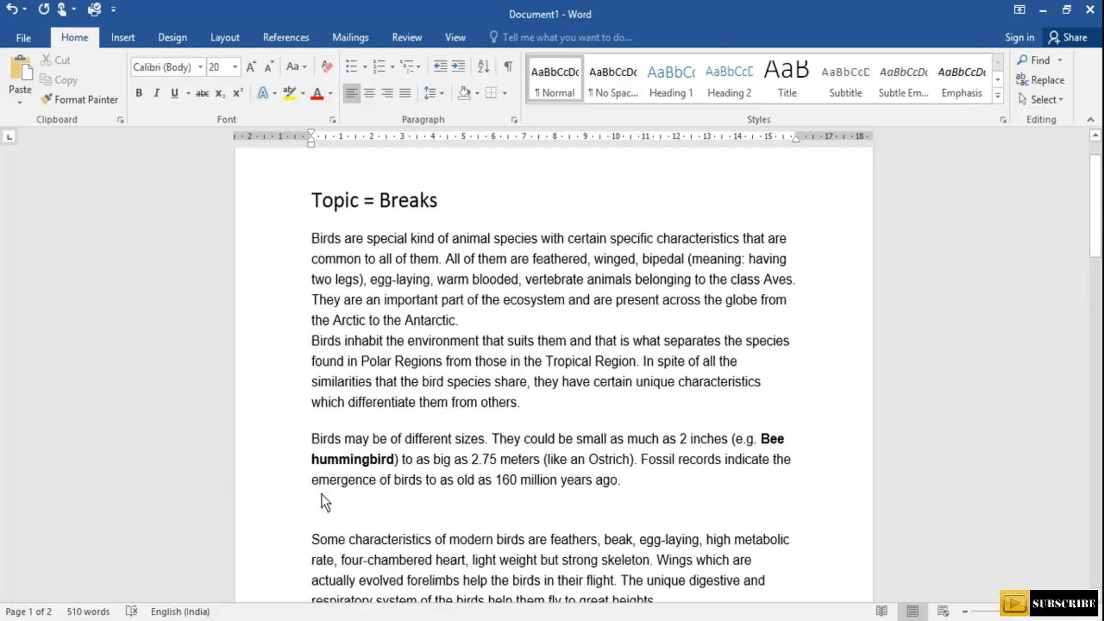
pyautogui.click(310, 479)
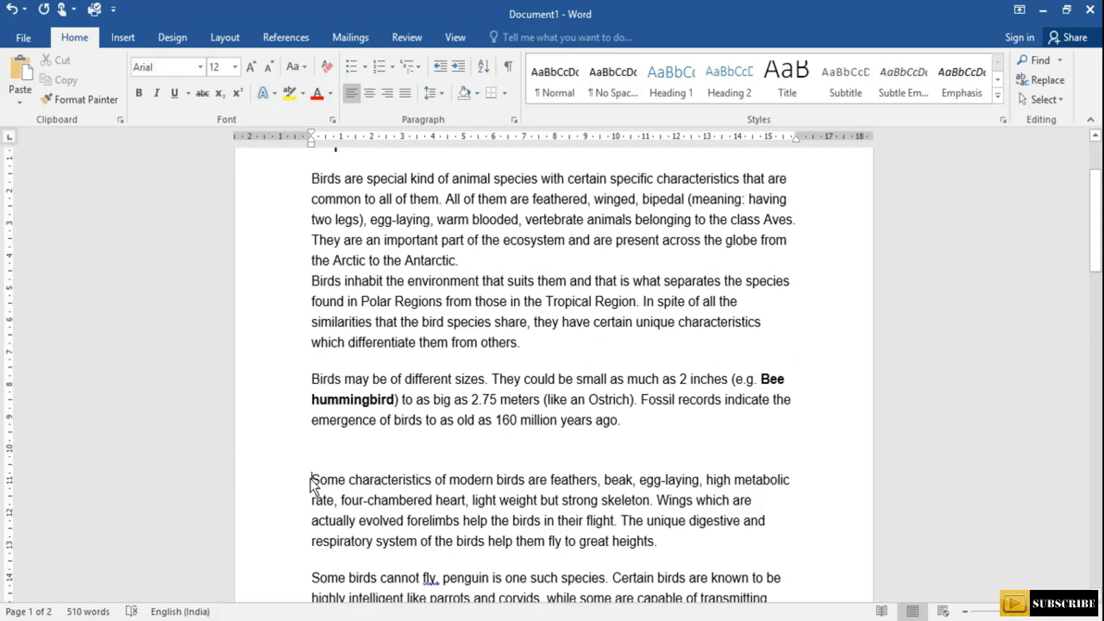
pyautogui.click(122, 38)
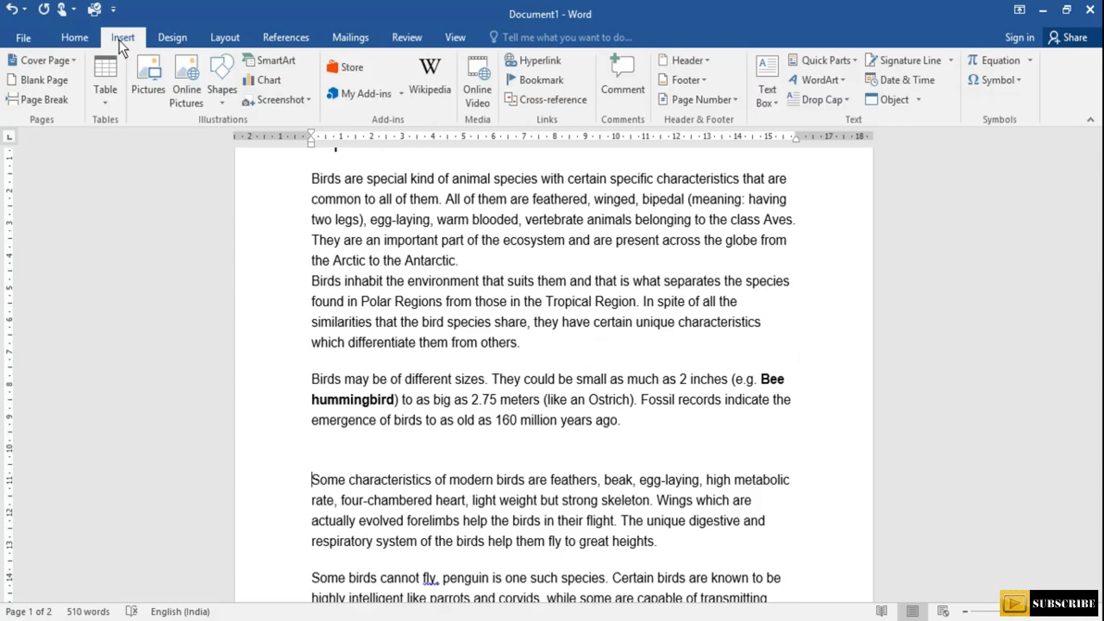
pyautogui.click(62, 100)
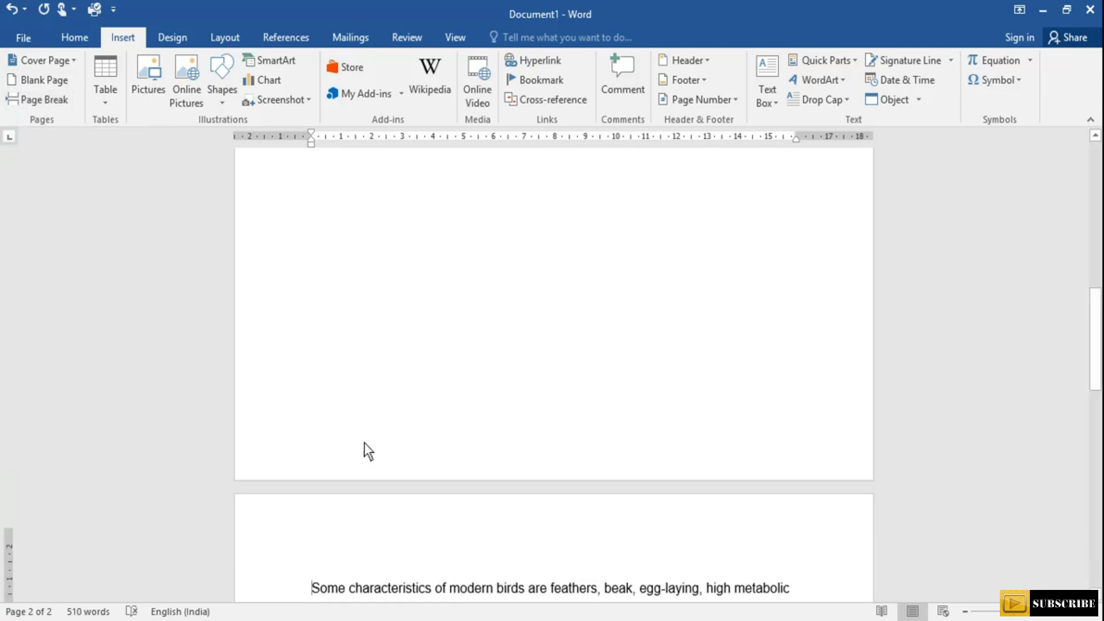
# Examine how the birds text is distributed across the pages around the inserted page break.
pyautogui.scroll(10, 364, 443)
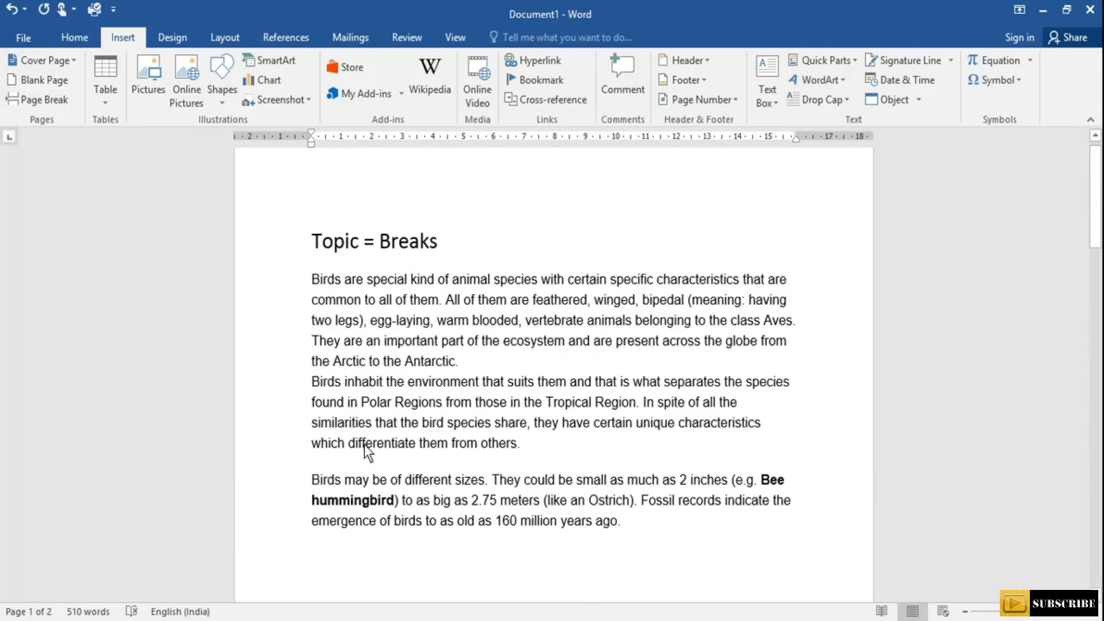
pyautogui.scroll(-10, 363, 445)
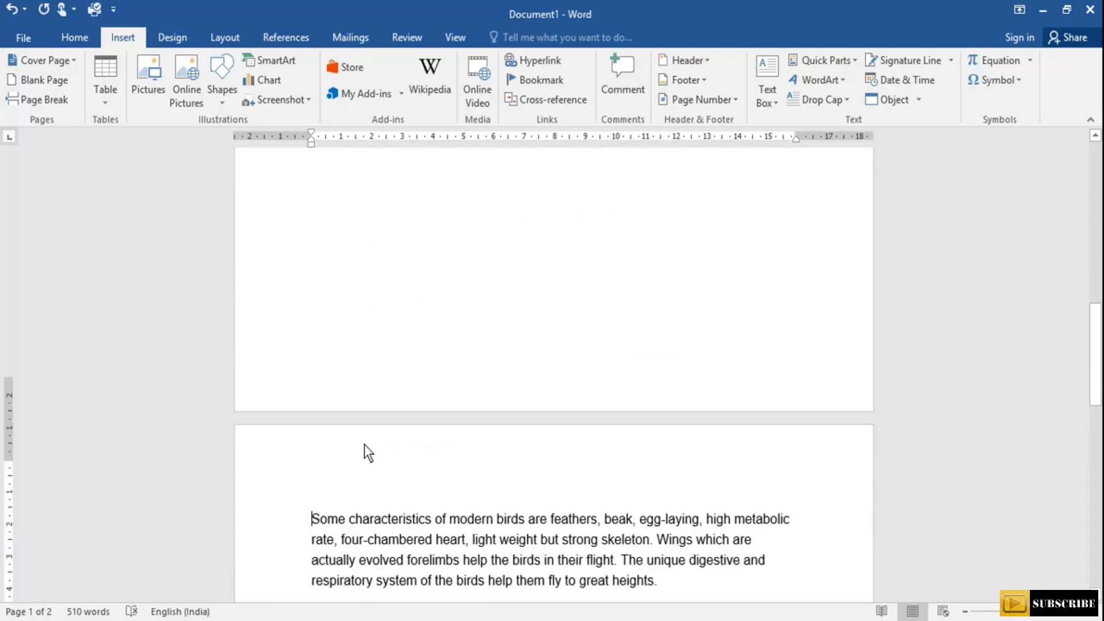
pyautogui.scroll(-7, 364, 444)
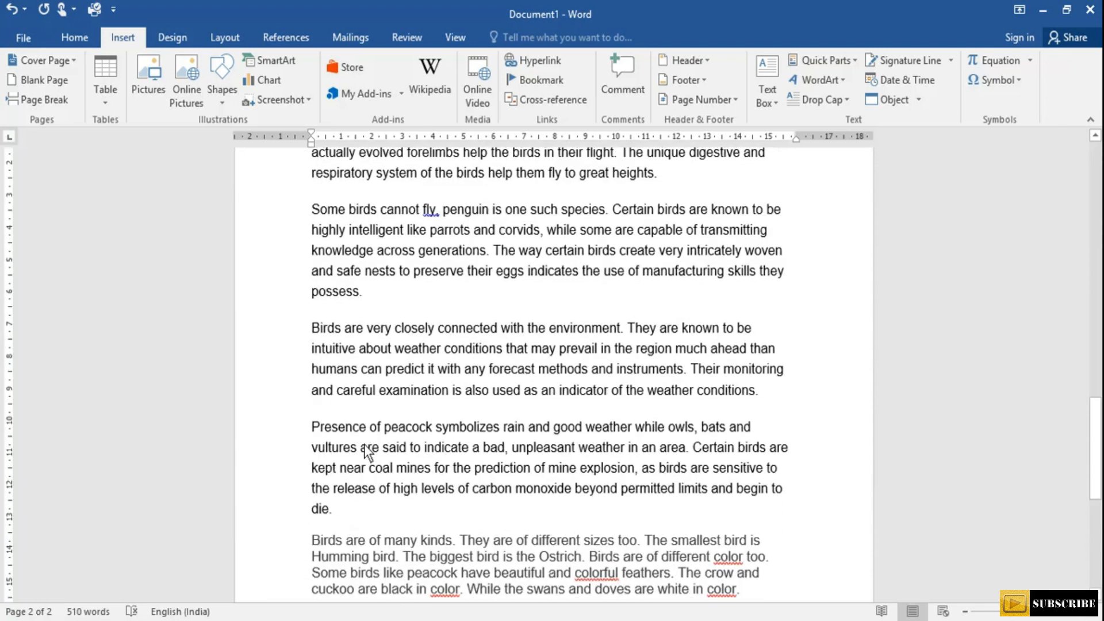
pyautogui.scroll(-7, 365, 444)
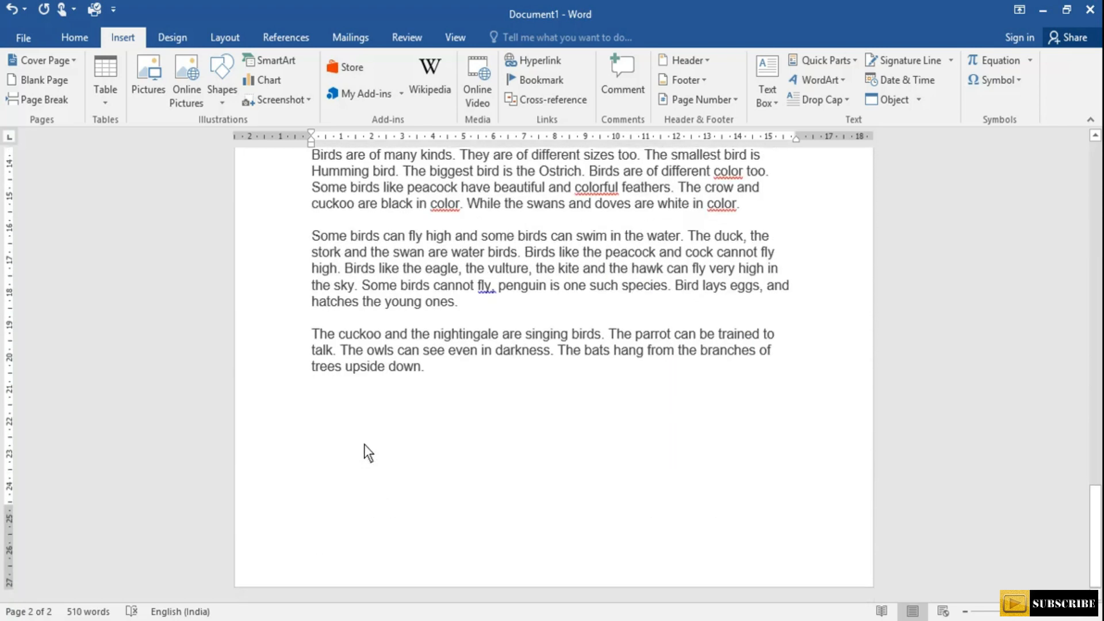
pyautogui.scroll(4, 364, 443)
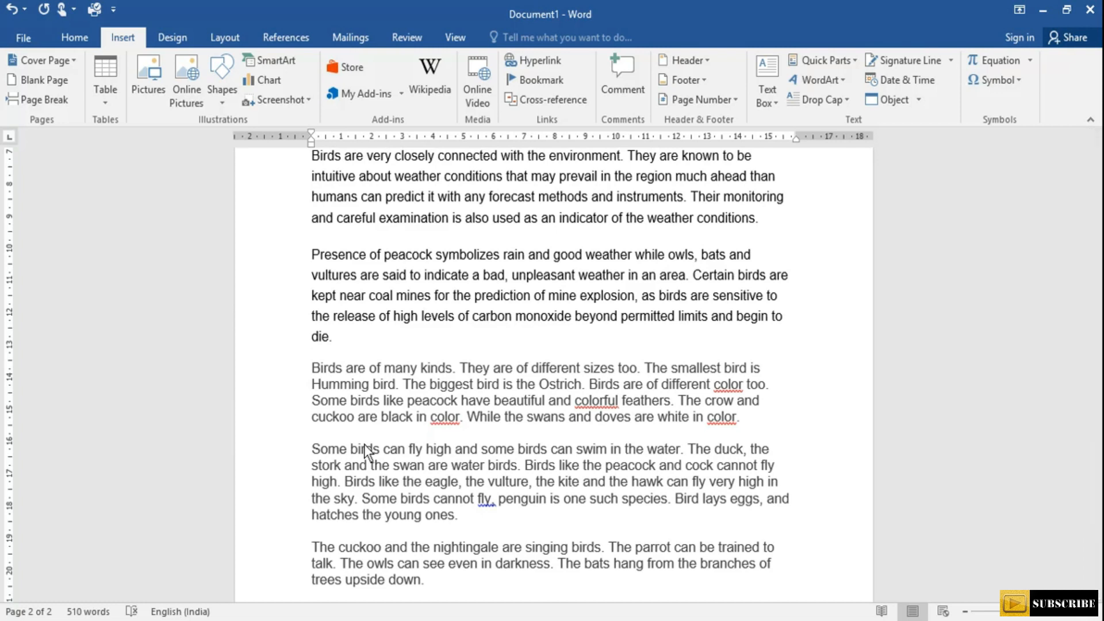
pyautogui.click(74, 39)
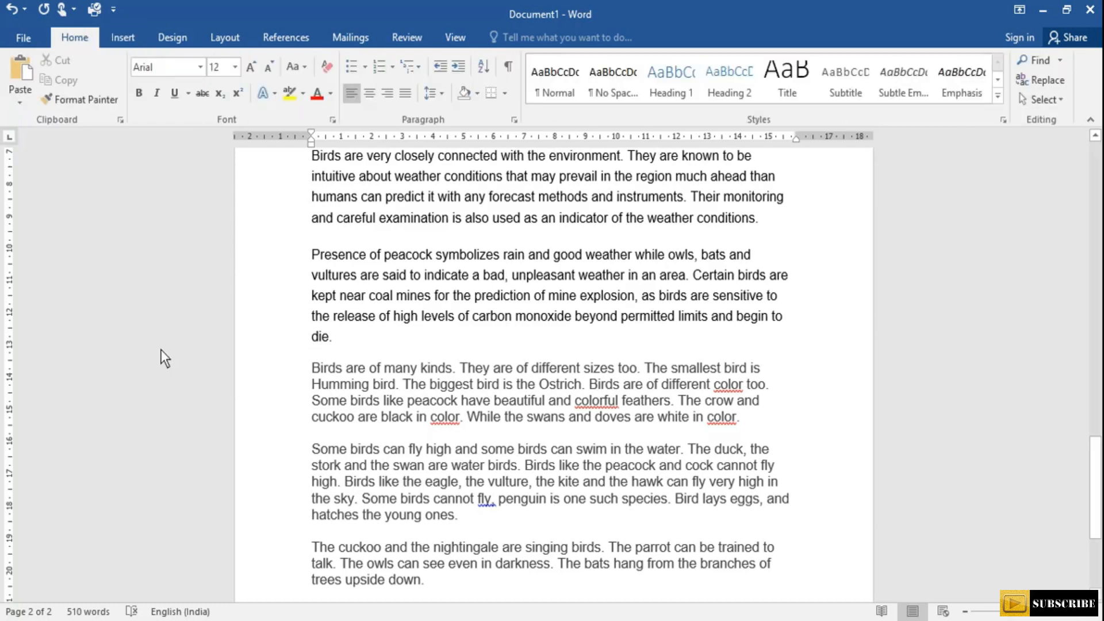
pyautogui.click(126, 40)
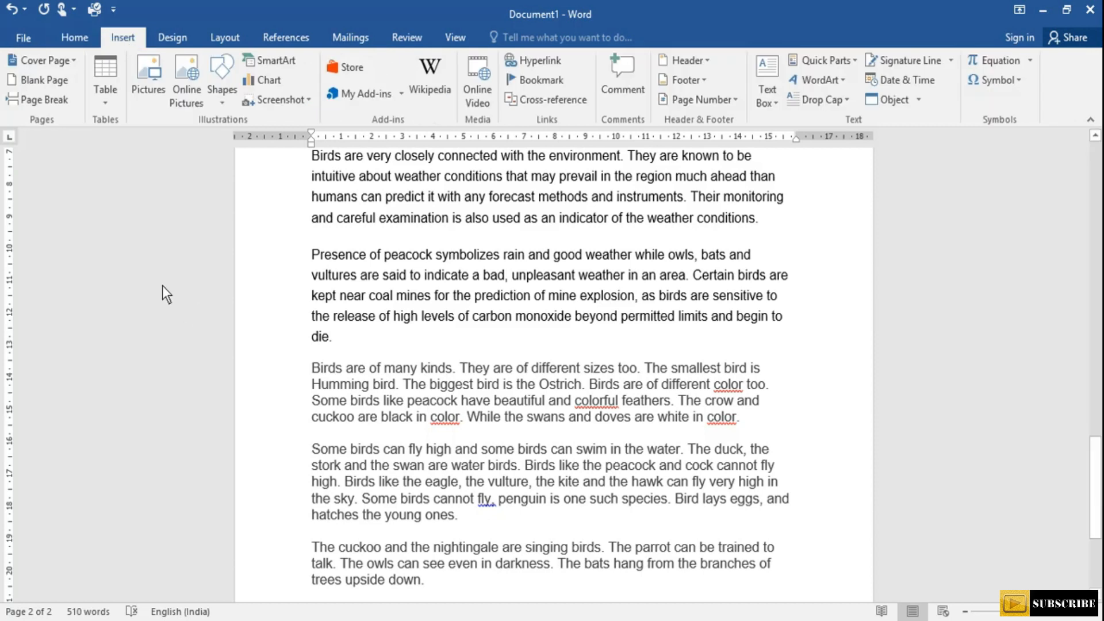
pyautogui.click(61, 43)
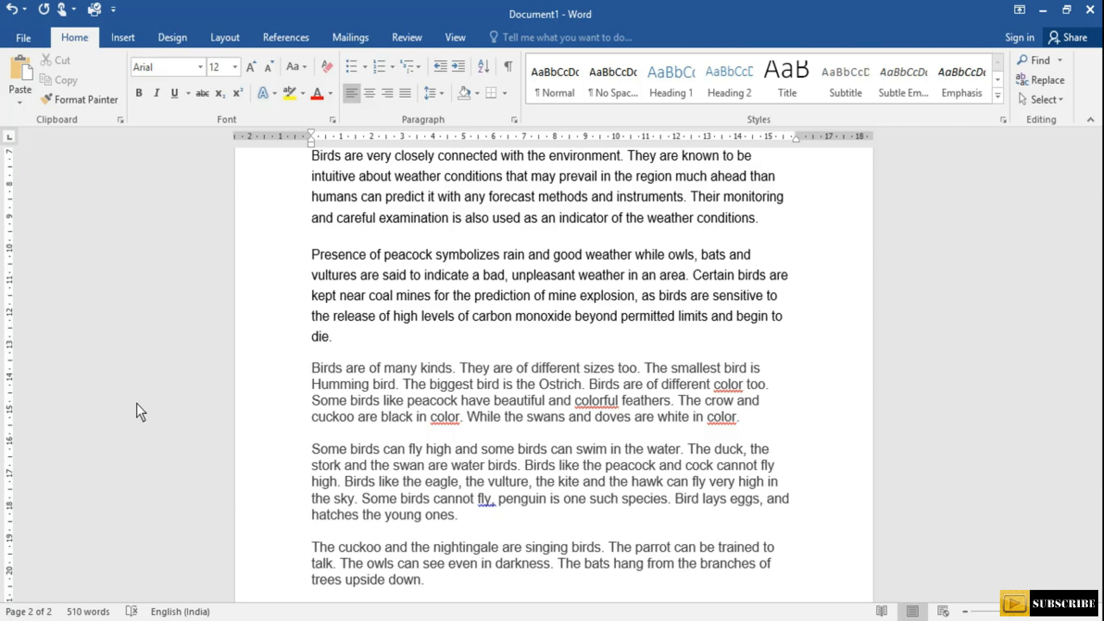
# Insert a Continuous section break after "unpleasant weather in an area." in the peacock paragraph and check the surrounding text.
pyautogui.scroll(-3, 136, 403)
pyautogui.scroll(2, 136, 403)
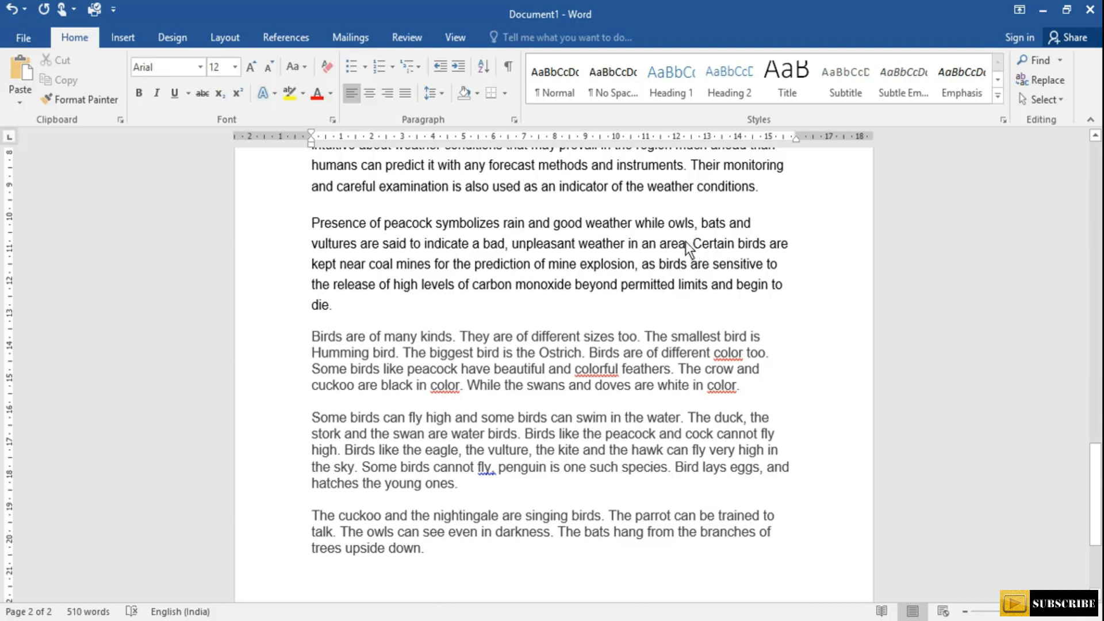
pyautogui.click(233, 40)
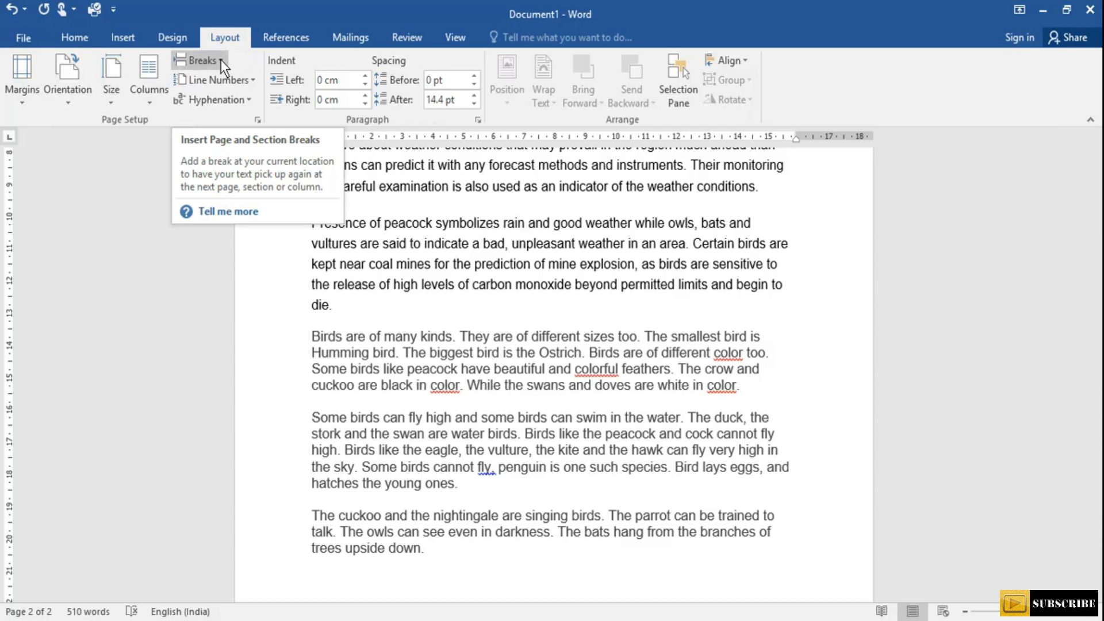
pyautogui.click(219, 60)
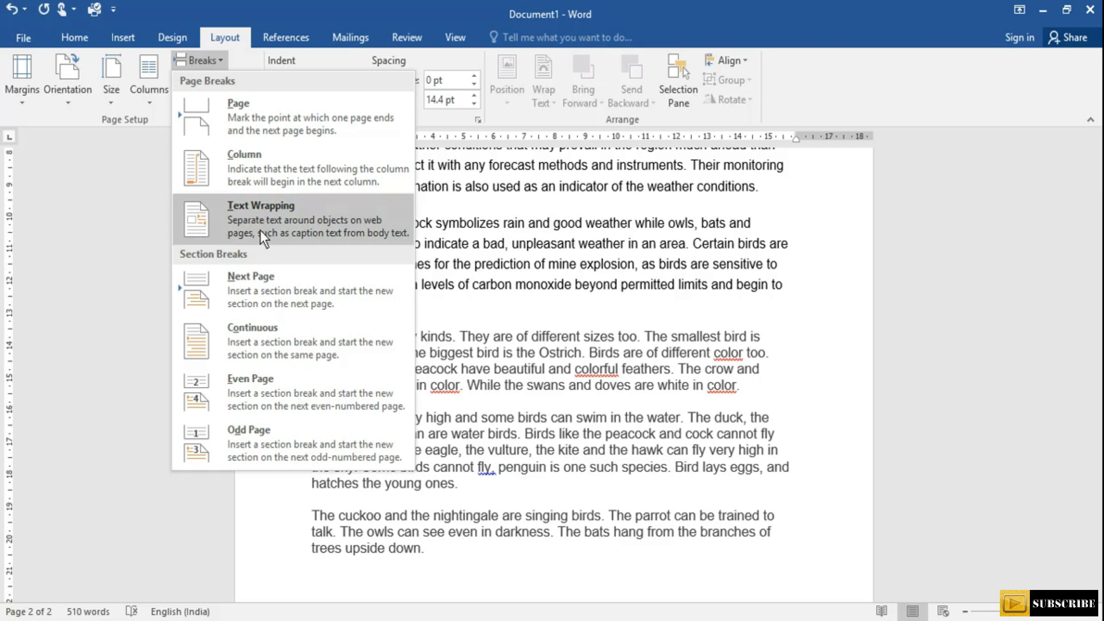
pyautogui.click(277, 342)
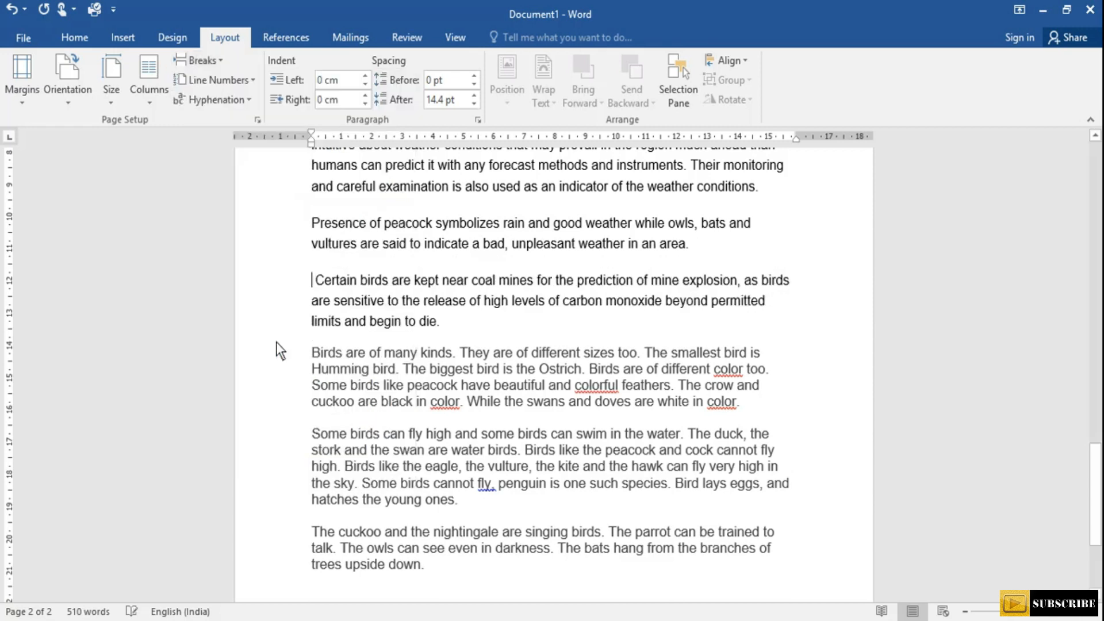
pyautogui.scroll(3, 394, 348)
pyautogui.scroll(3, 393, 347)
pyautogui.scroll(-2, 394, 348)
pyautogui.scroll(-6, 394, 352)
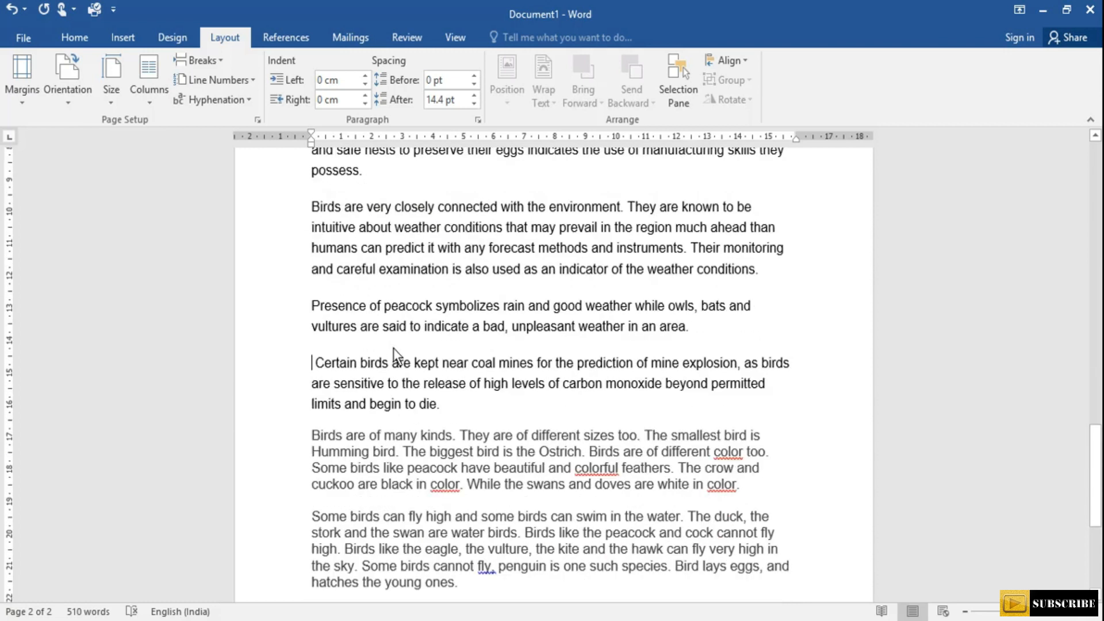
pyautogui.scroll(4, 394, 352)
pyautogui.scroll(4, 393, 347)
pyautogui.scroll(-4, 393, 348)
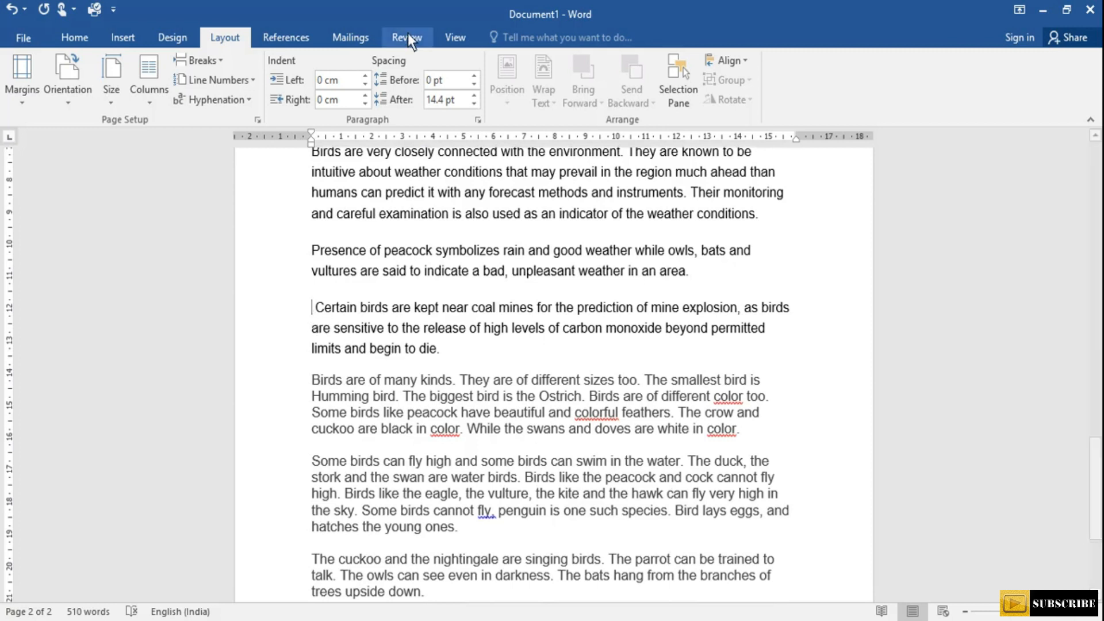
# Insert a Column break before the paragraph beginning "Birds are of many kinds" and check the document's layout.
pyautogui.click(303, 376)
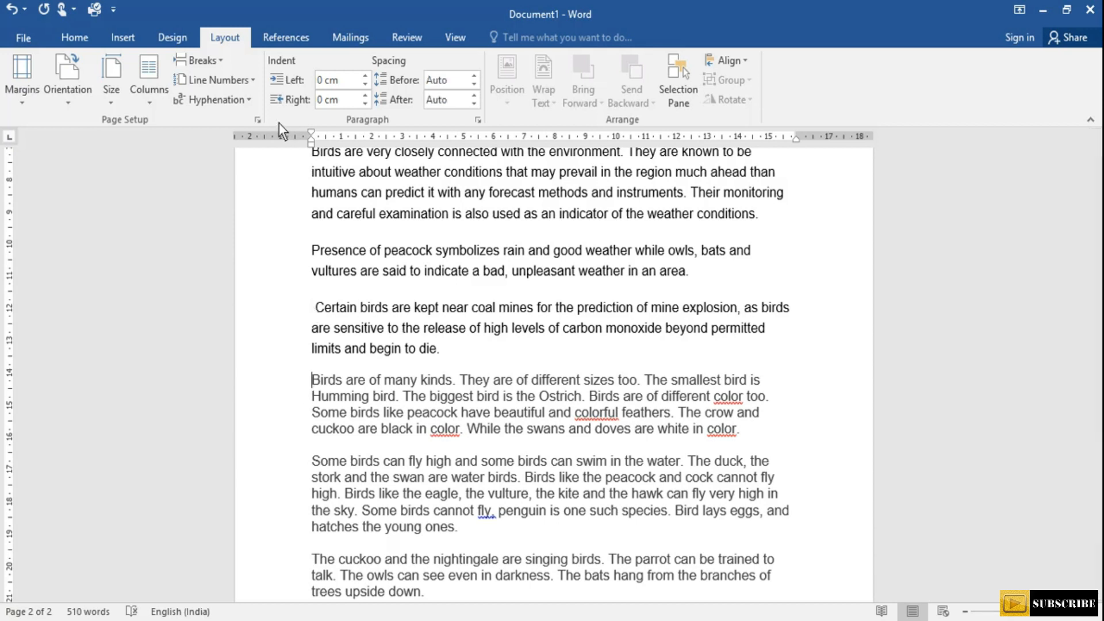
pyautogui.click(222, 66)
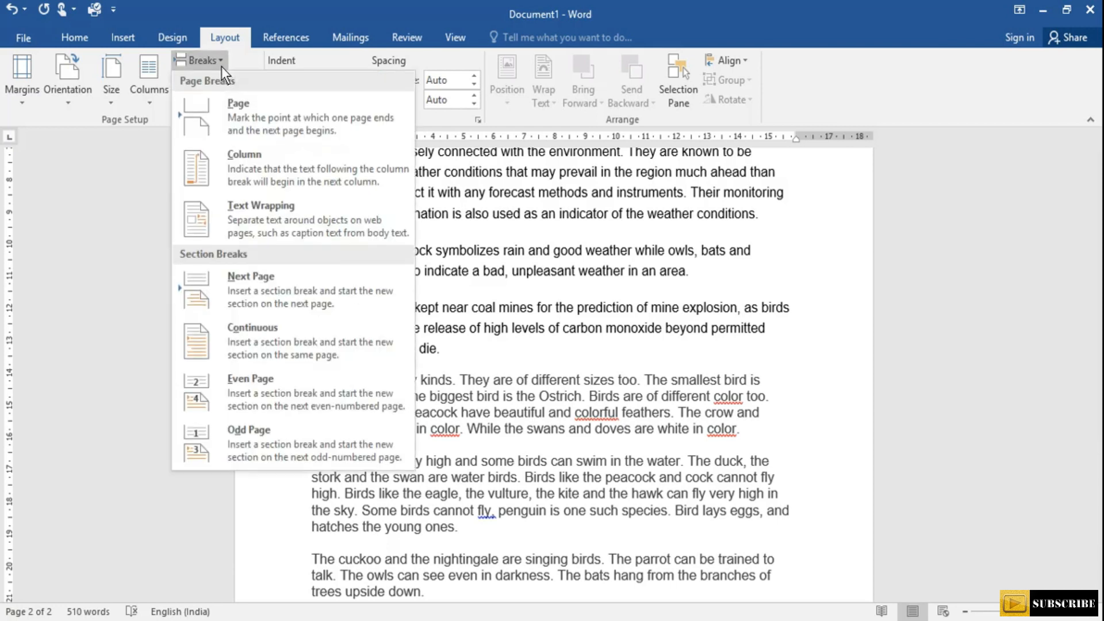
pyautogui.click(226, 156)
pyautogui.scroll(-5, 458, 287)
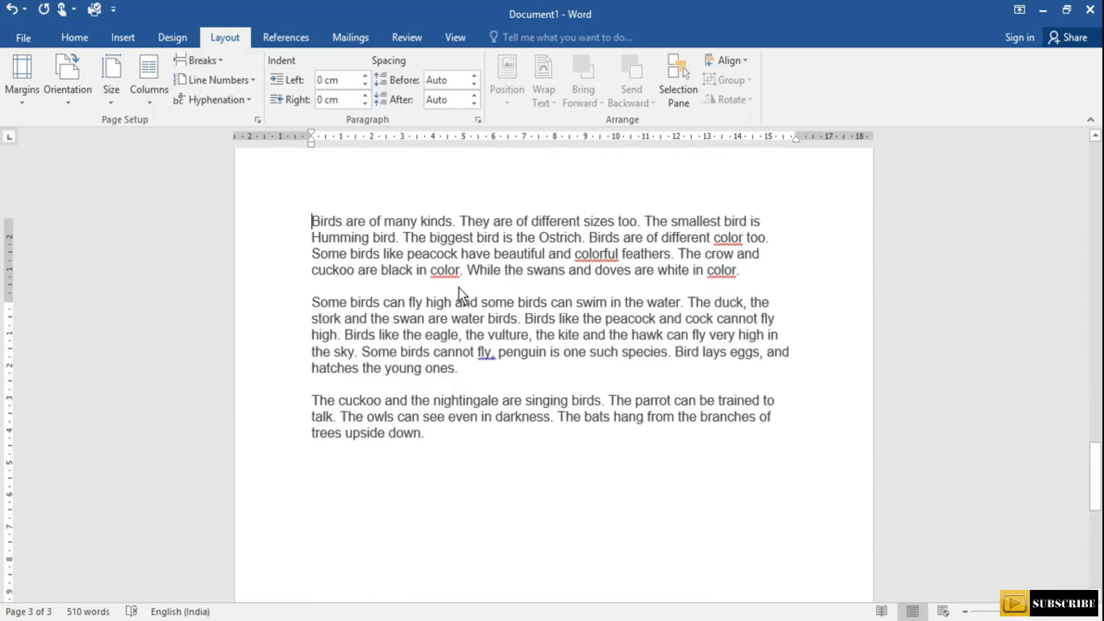
pyautogui.scroll(20, 457, 287)
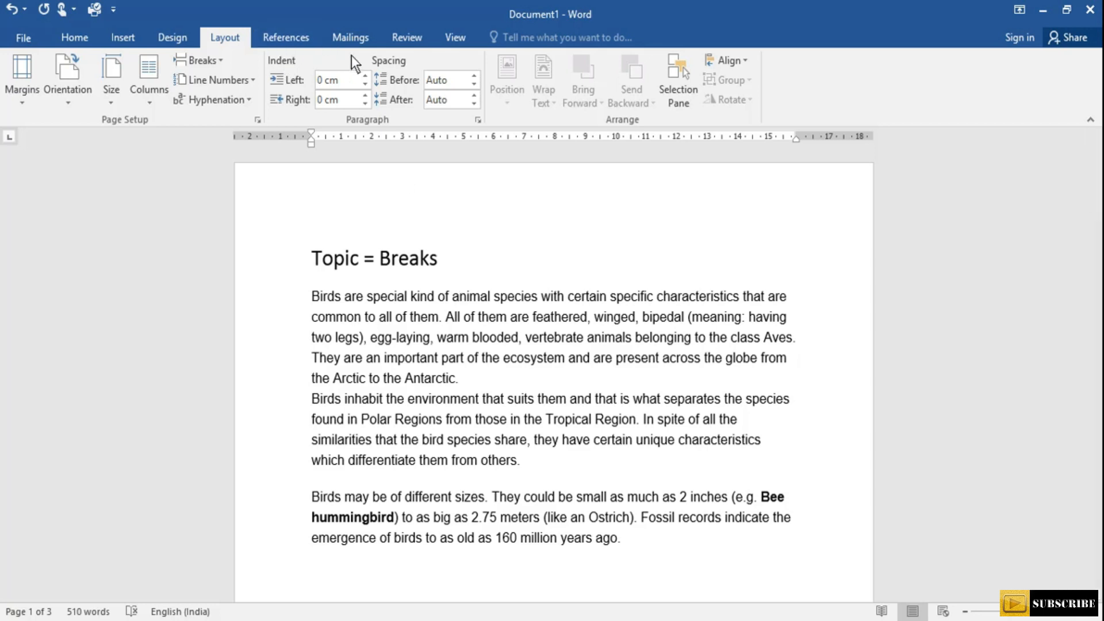
# Review the available page and section break types without inserting another break.
pyautogui.click(223, 67)
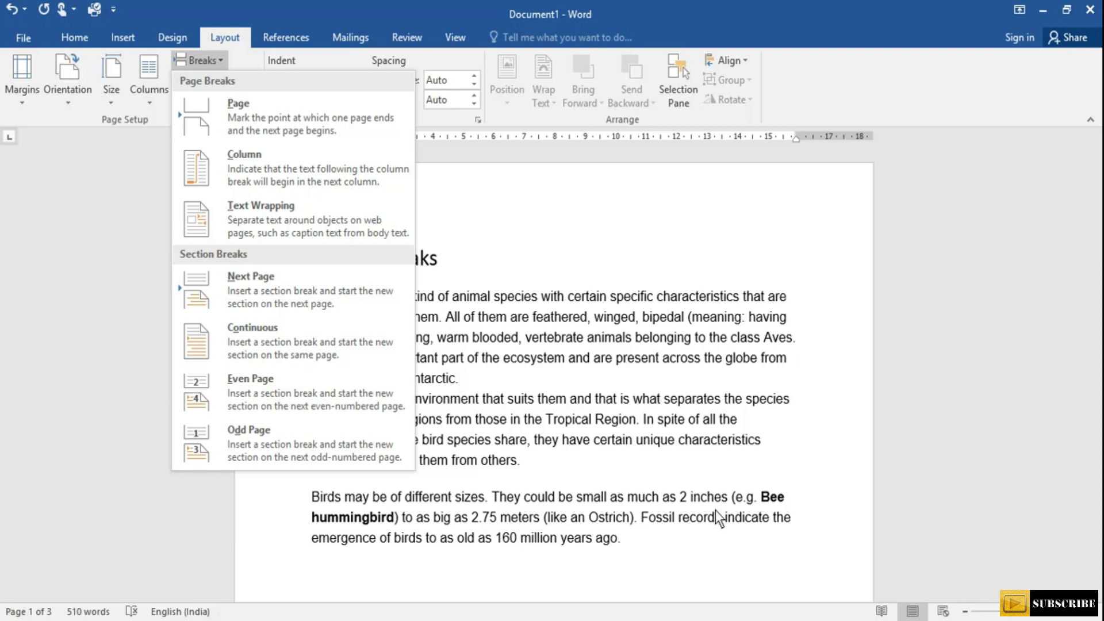
pyautogui.click(713, 539)
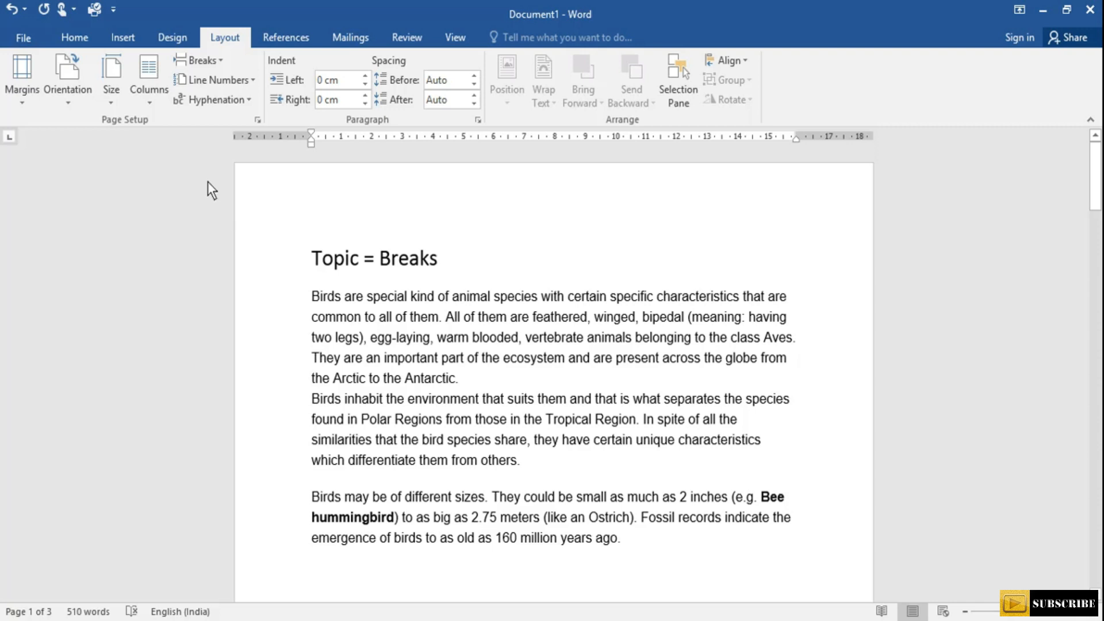
pyautogui.click(72, 38)
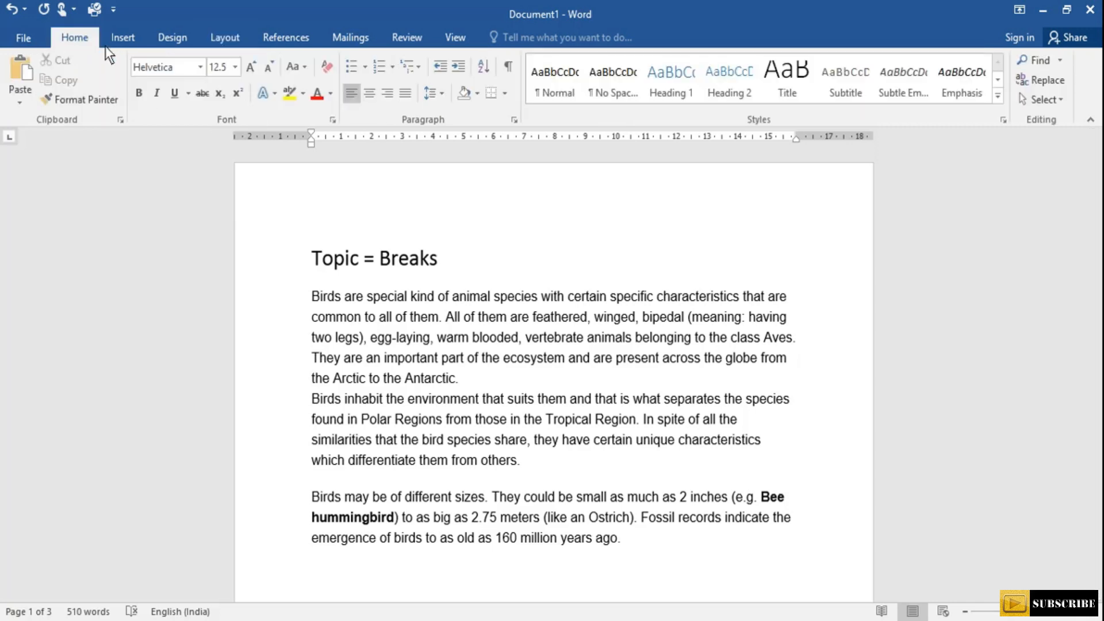
# Show the formatting marks and delete the page break below the paragraph ending "160 million years ago.", checking how the following text moves up.
pyautogui.click(508, 71)
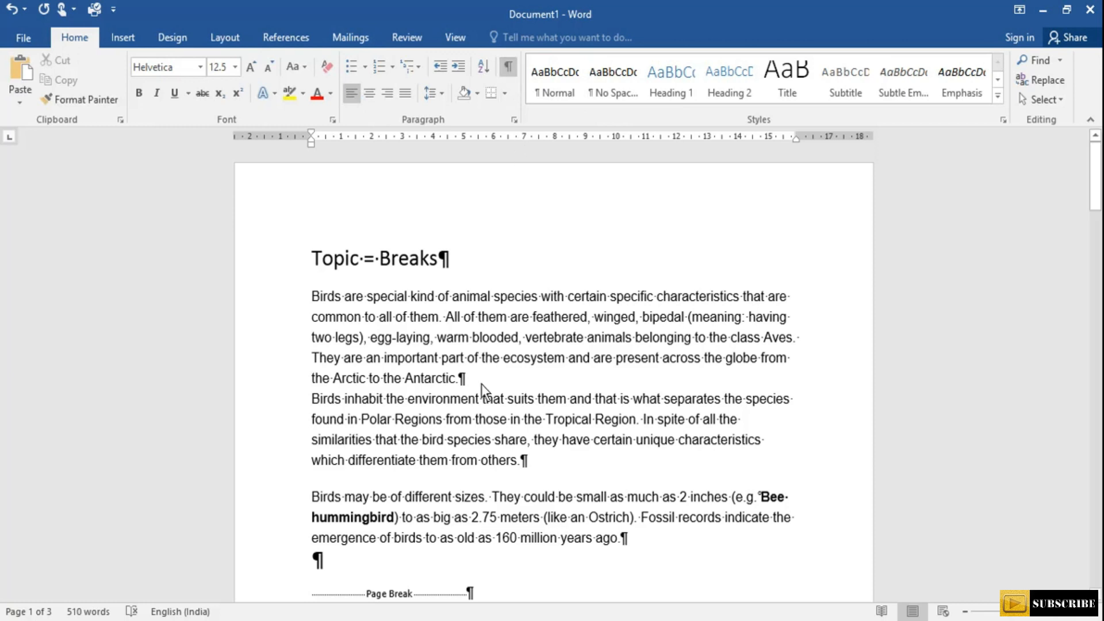
pyautogui.scroll(-3, 482, 384)
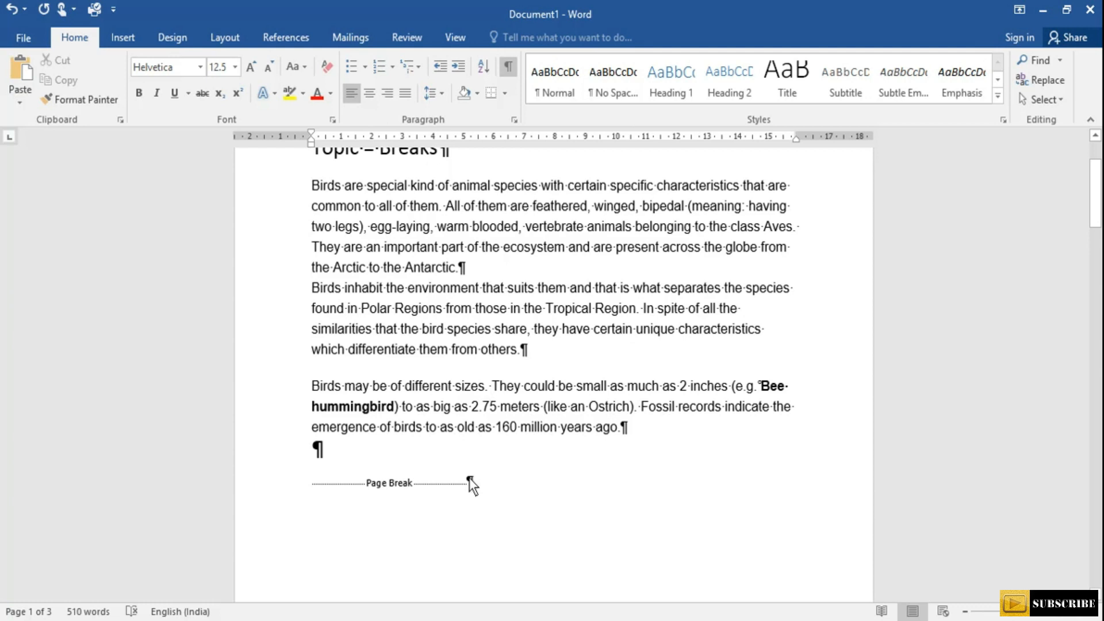
pyautogui.click(469, 478)
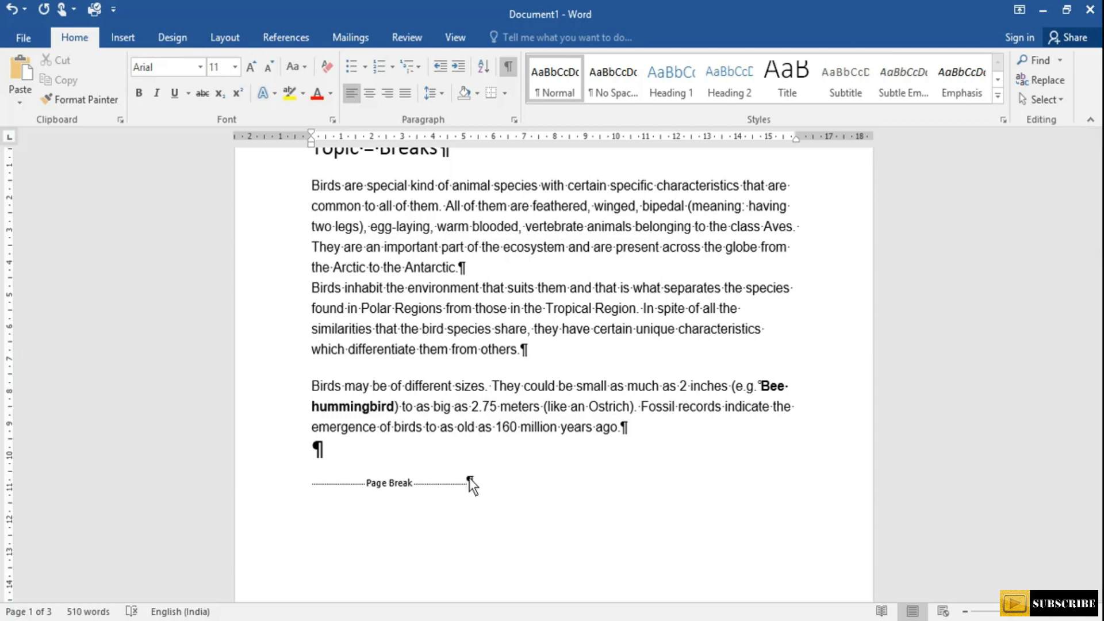
pyautogui.press('Left')
pyautogui.press('Left')
pyautogui.press('Right')
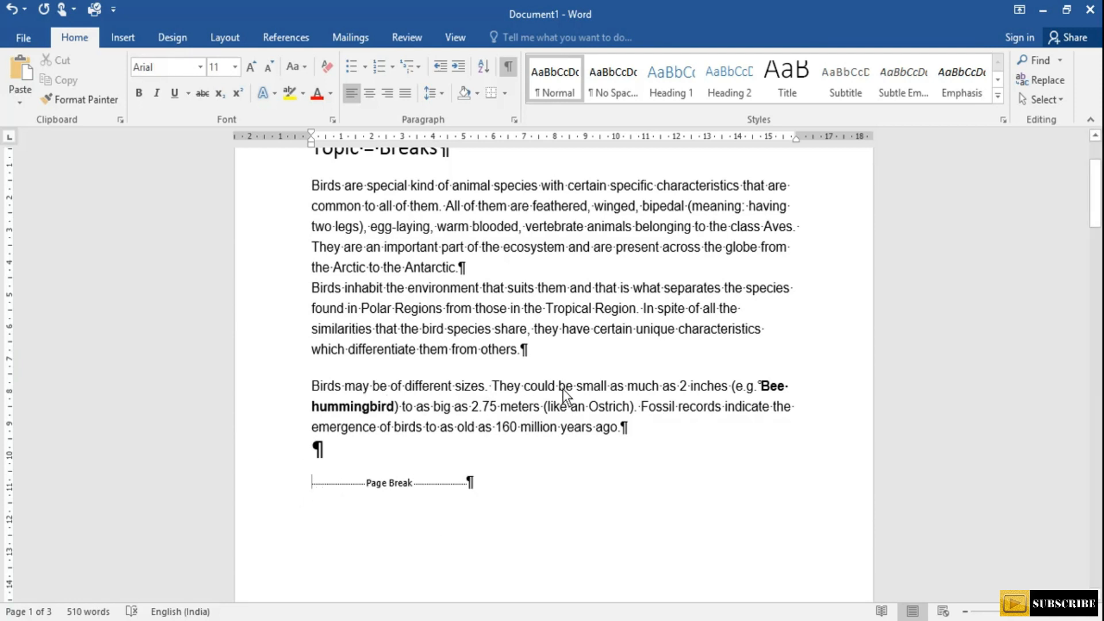
pyautogui.press('Delete')
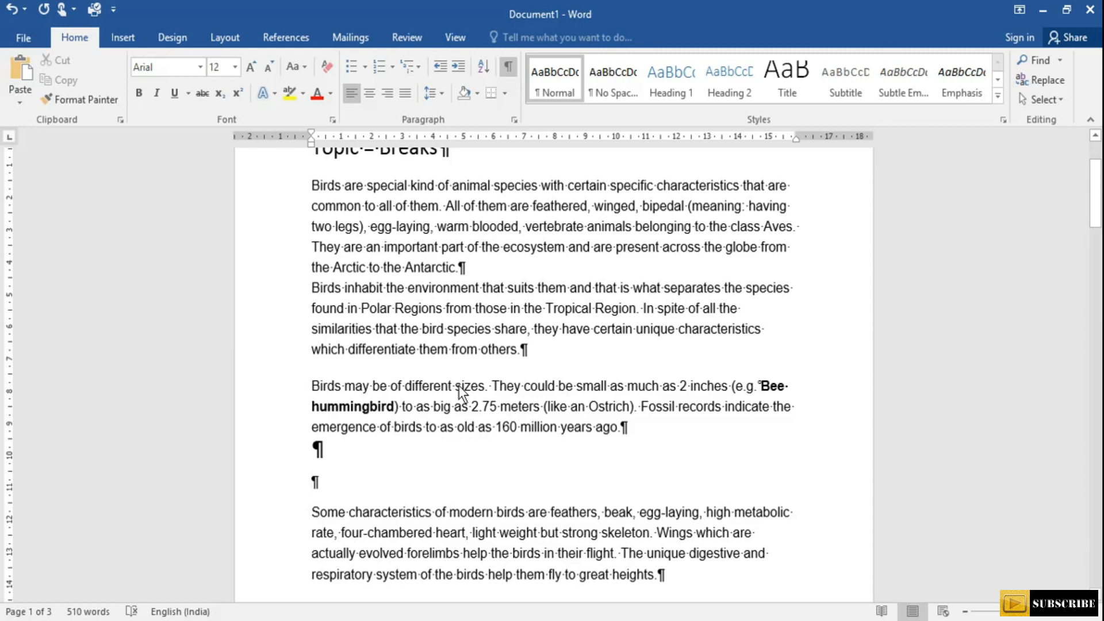
pyautogui.scroll(-4, 458, 385)
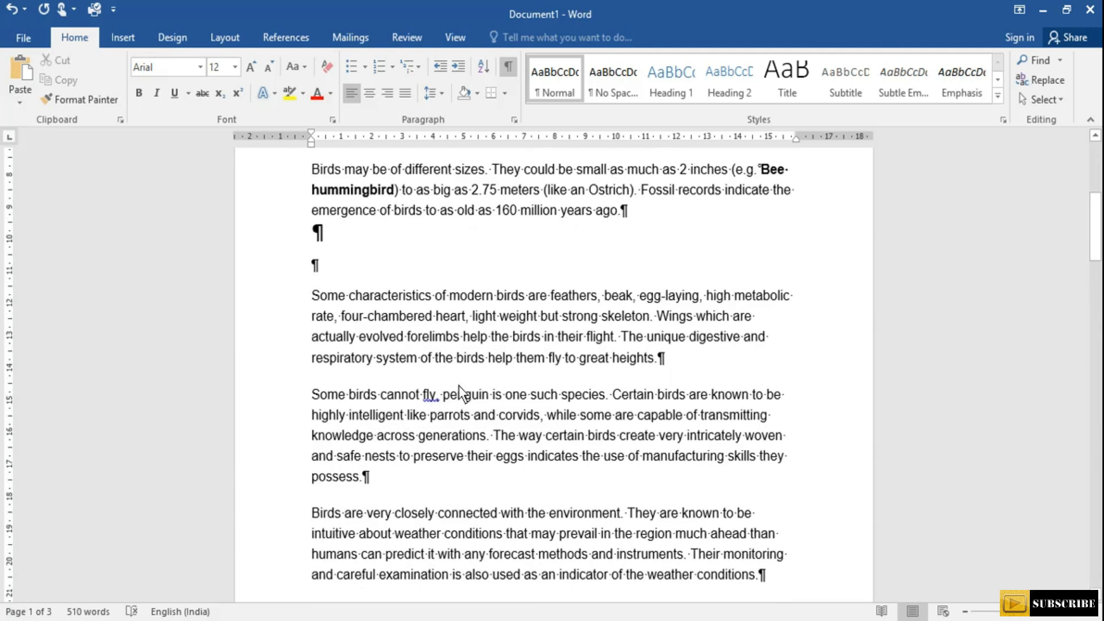
pyautogui.scroll(6, 459, 385)
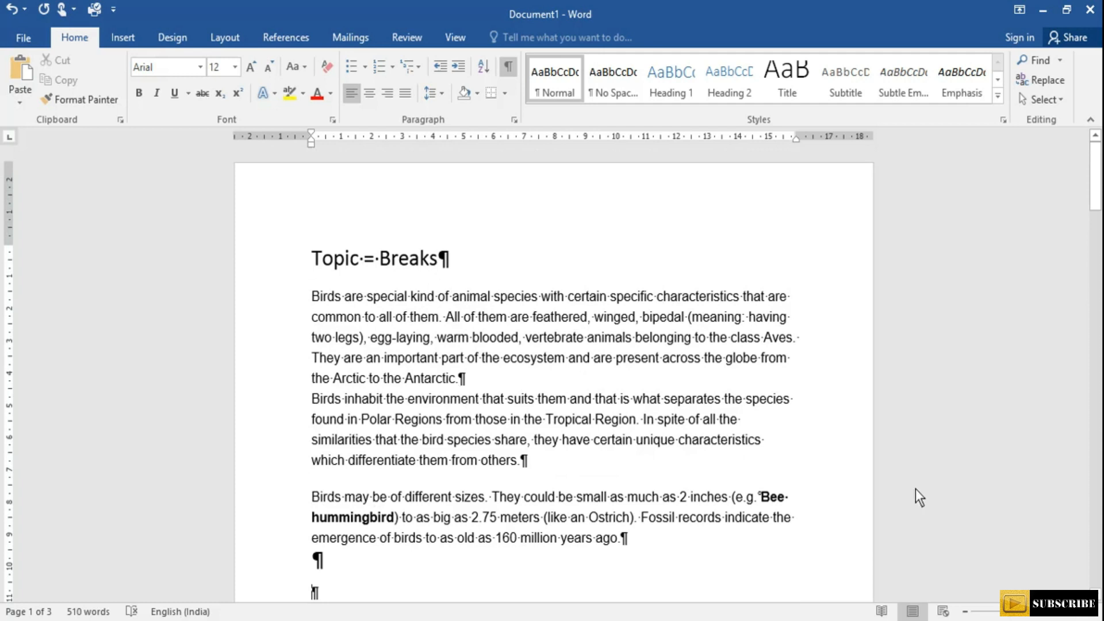
pyautogui.click(941, 619)
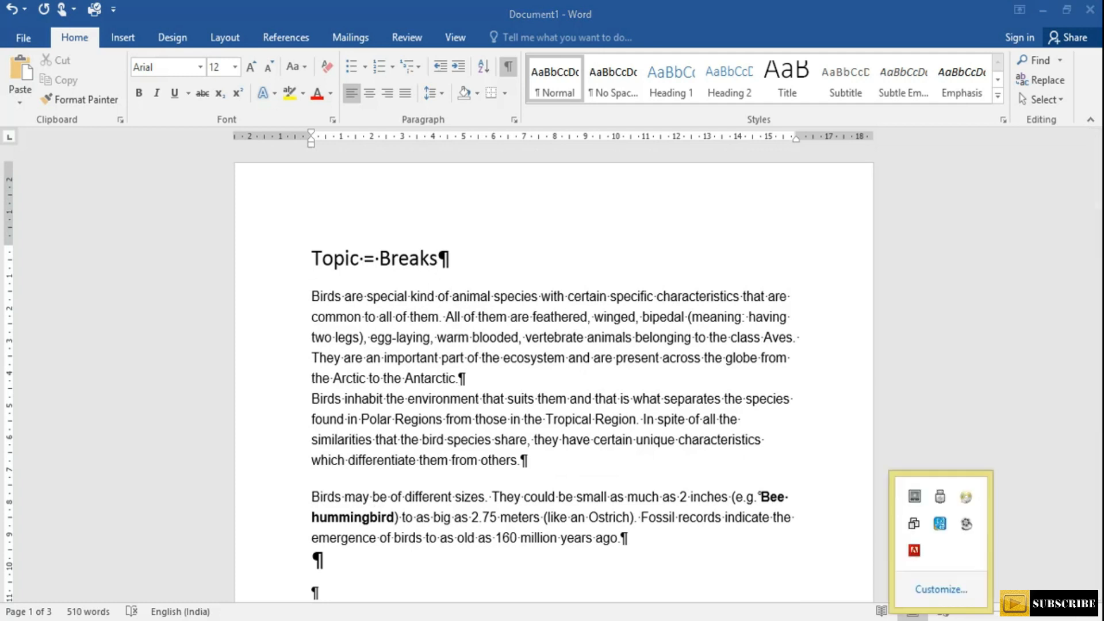
pyautogui.click(966, 525)
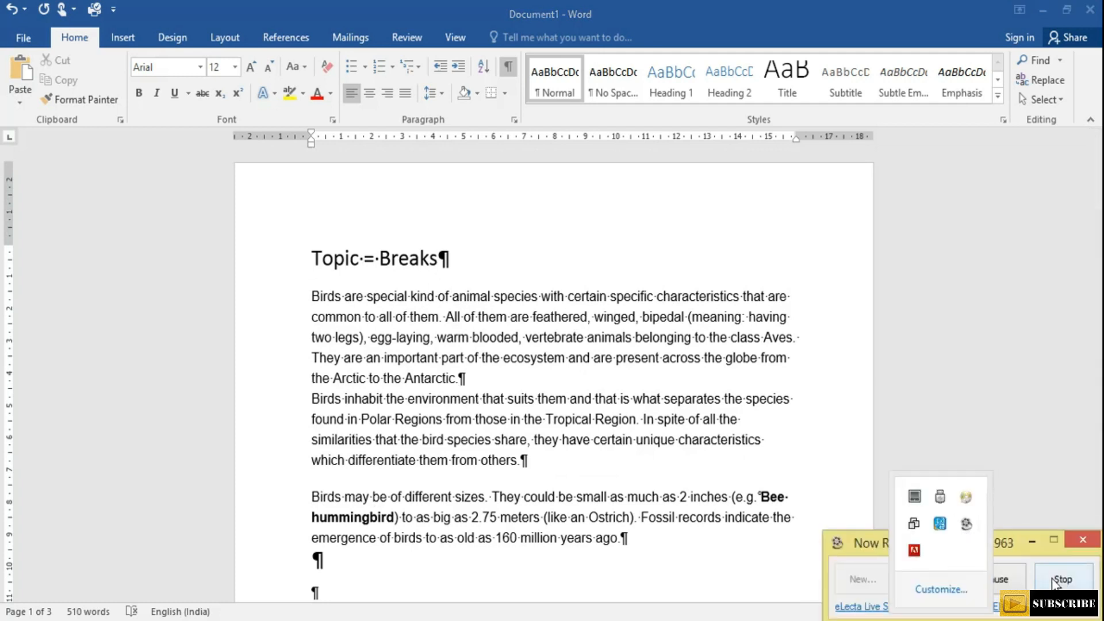
pyautogui.click(1053, 582)
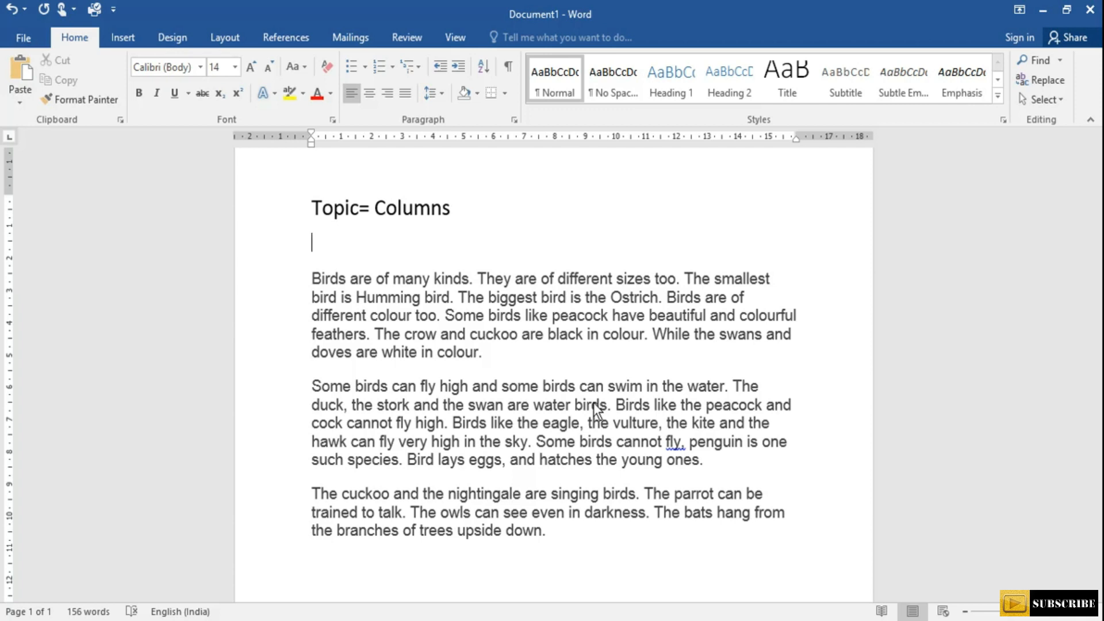
# Lay out the three bird paragraphs below the "Topic= Columns" heading in two columns.
pyautogui.moveTo(284, 296); pyautogui.dragTo(293, 536)
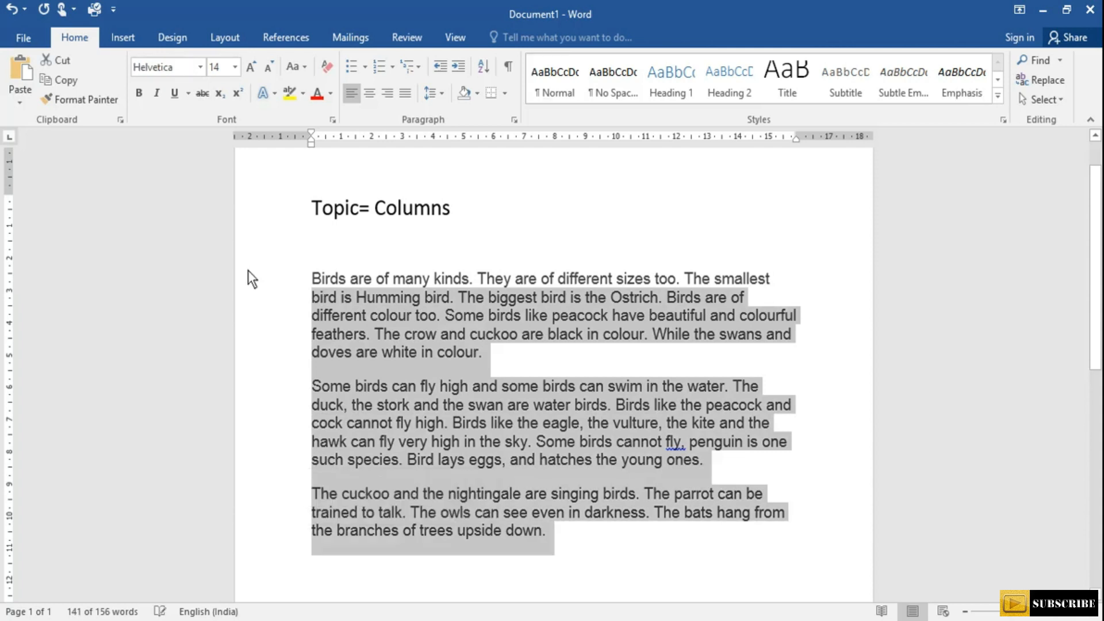
pyautogui.moveTo(246, 273); pyautogui.dragTo(255, 536)
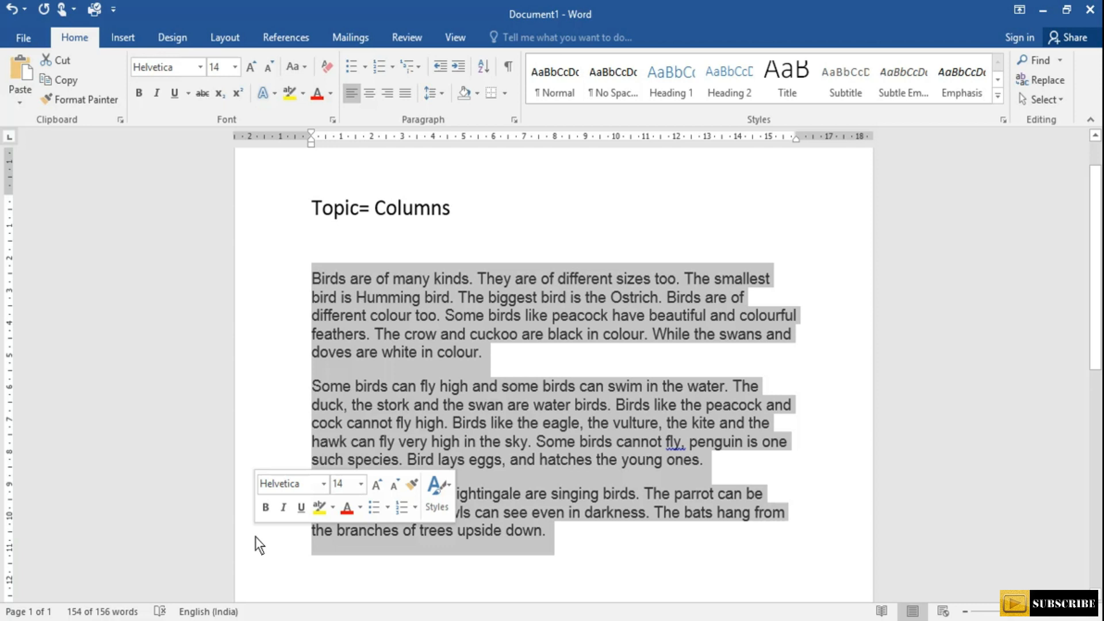
pyautogui.click(226, 35)
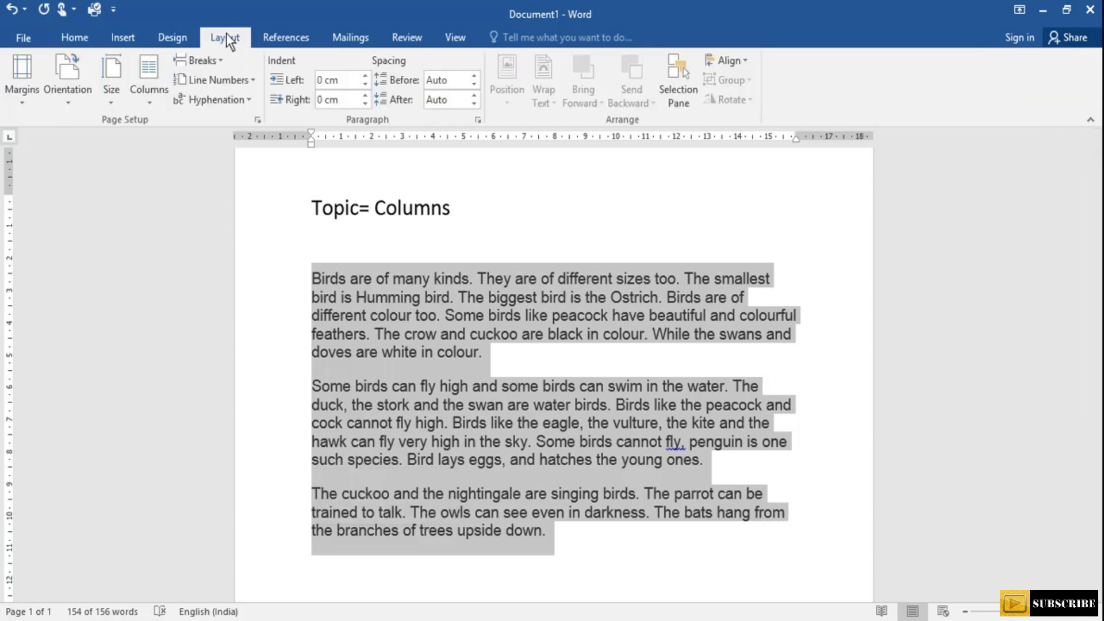
pyautogui.click(157, 99)
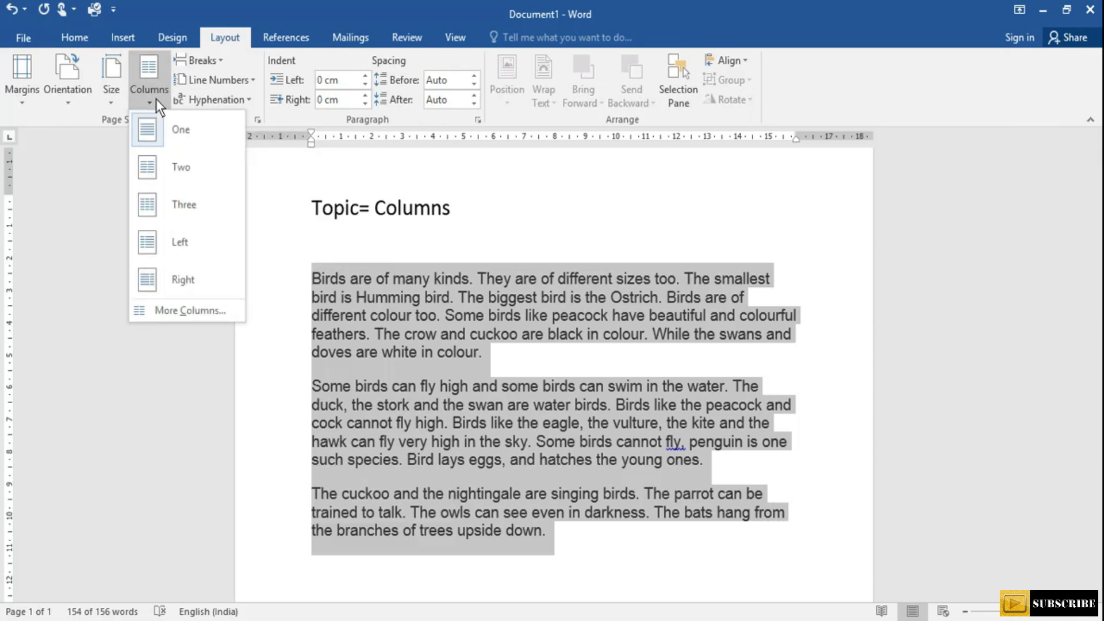
pyautogui.click(169, 173)
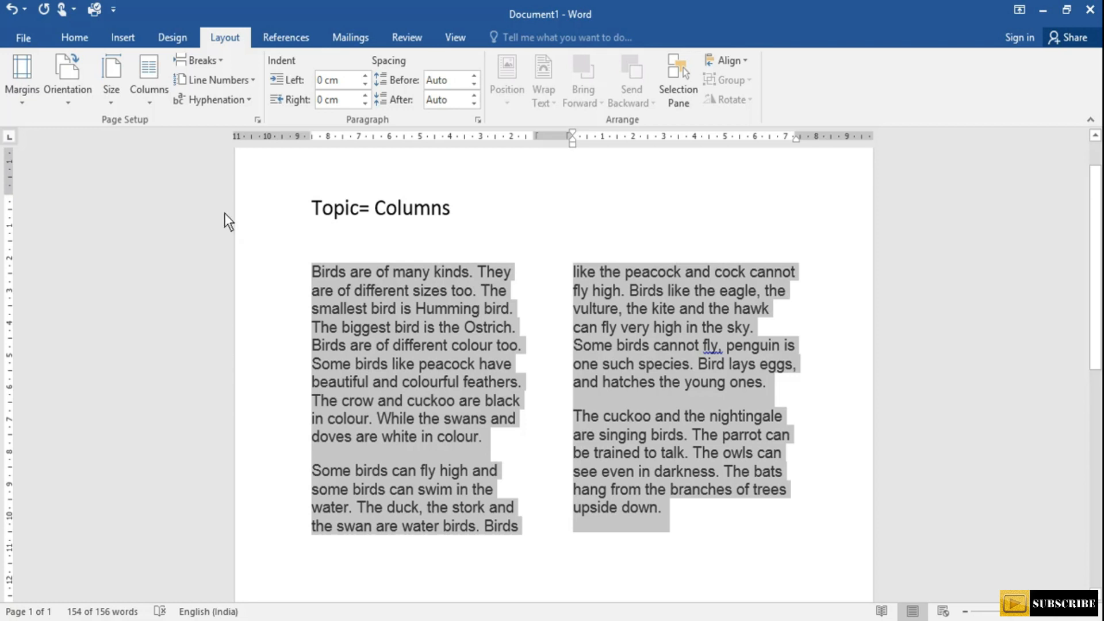
# Try five equal-width columns for the selected text in the Columns dialog and cancel without applying them.
pyautogui.click(140, 104)
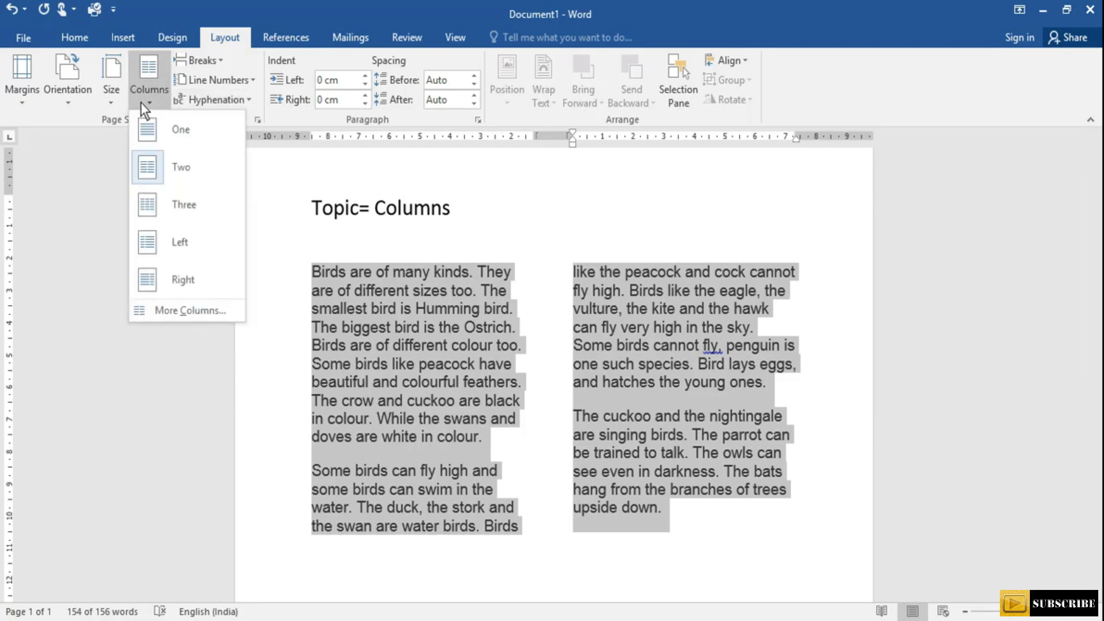
pyautogui.click(161, 310)
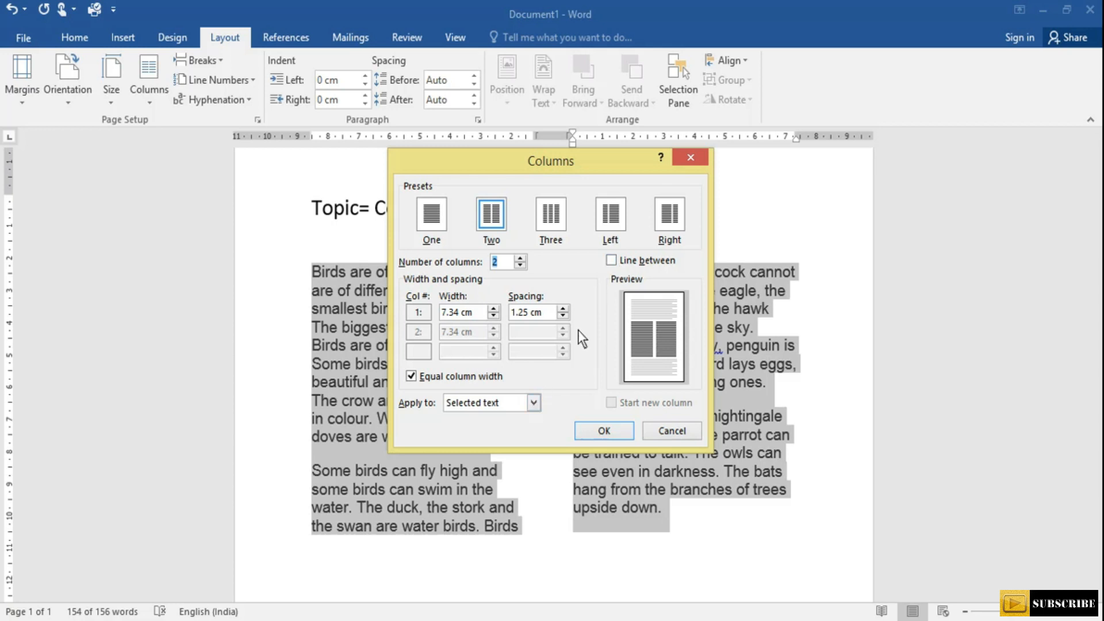
pyautogui.click(520, 258)
pyautogui.click(520, 258)
pyautogui.click(519, 257)
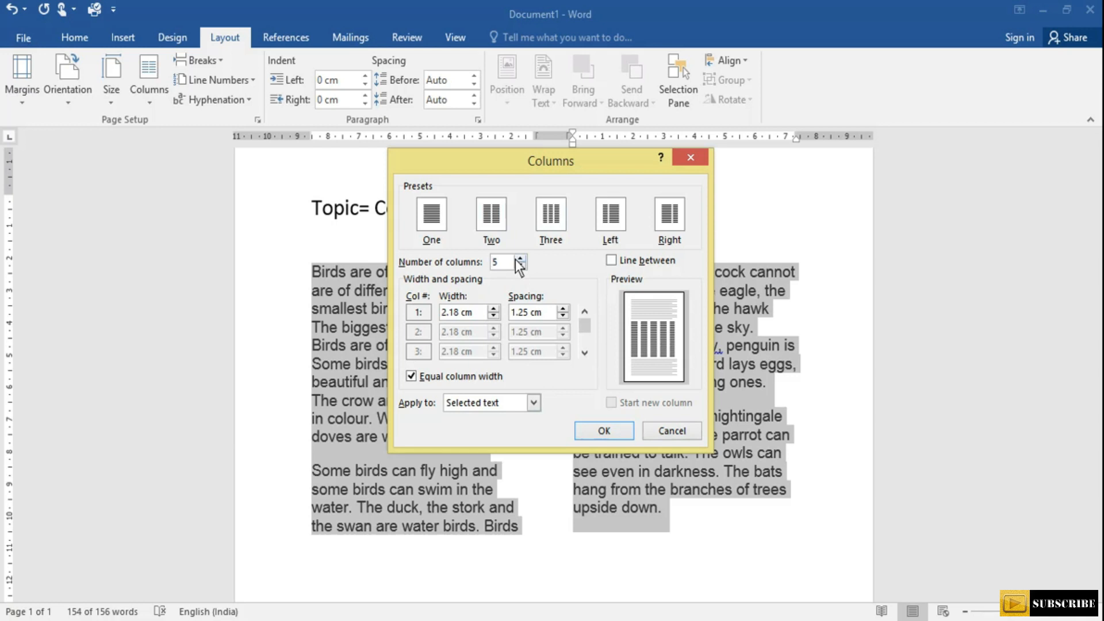
pyautogui.click(655, 434)
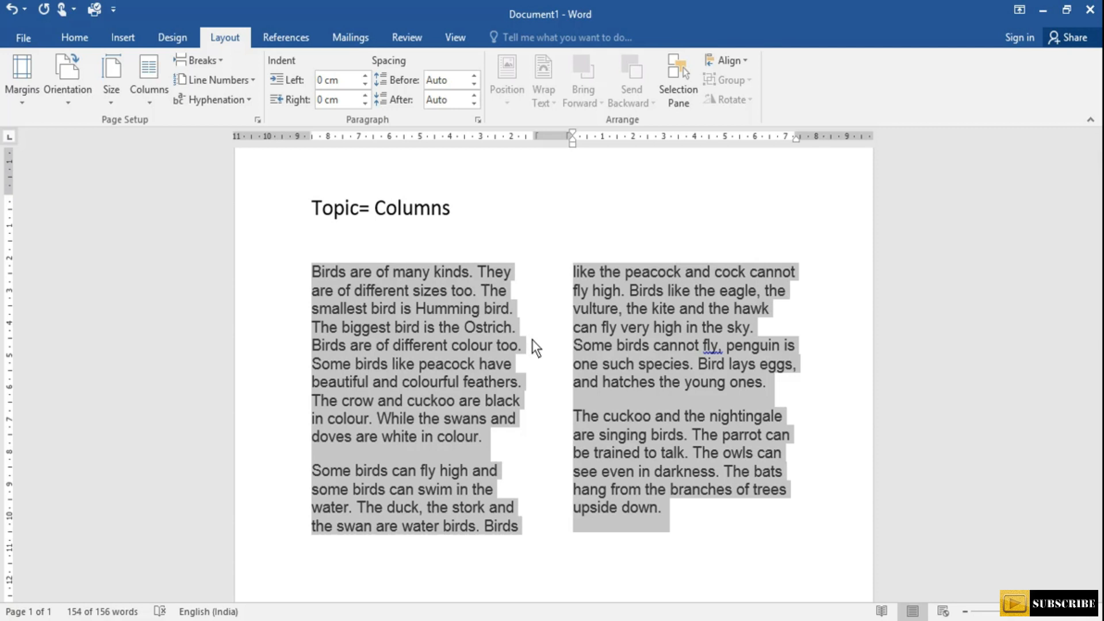
# Return the bird text to a single-column layout.
pyautogui.click(570, 262)
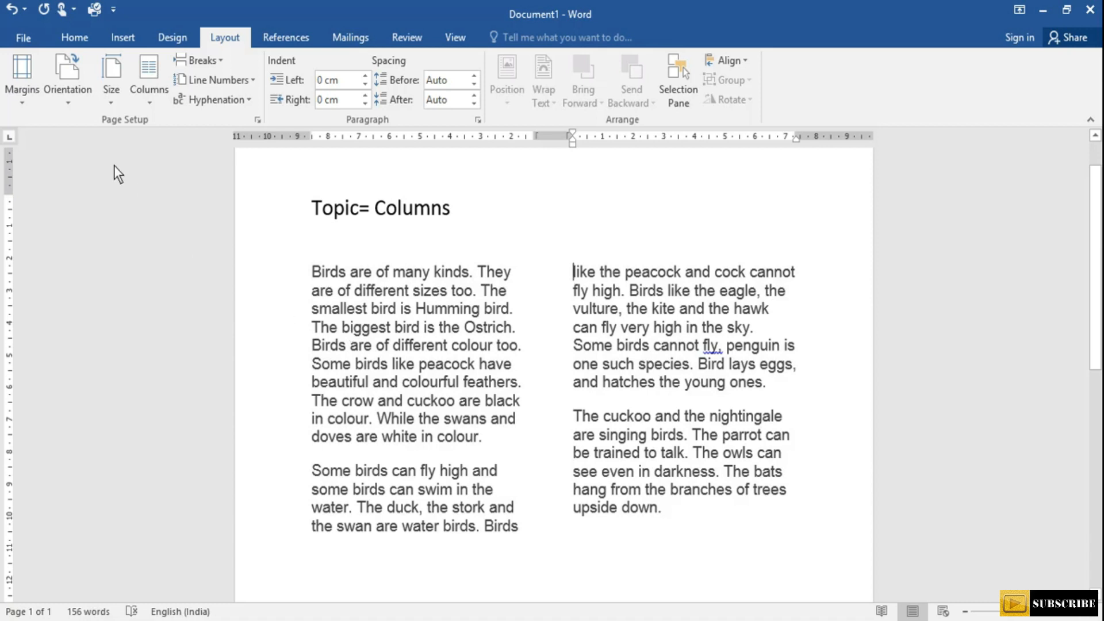
pyautogui.click(149, 101)
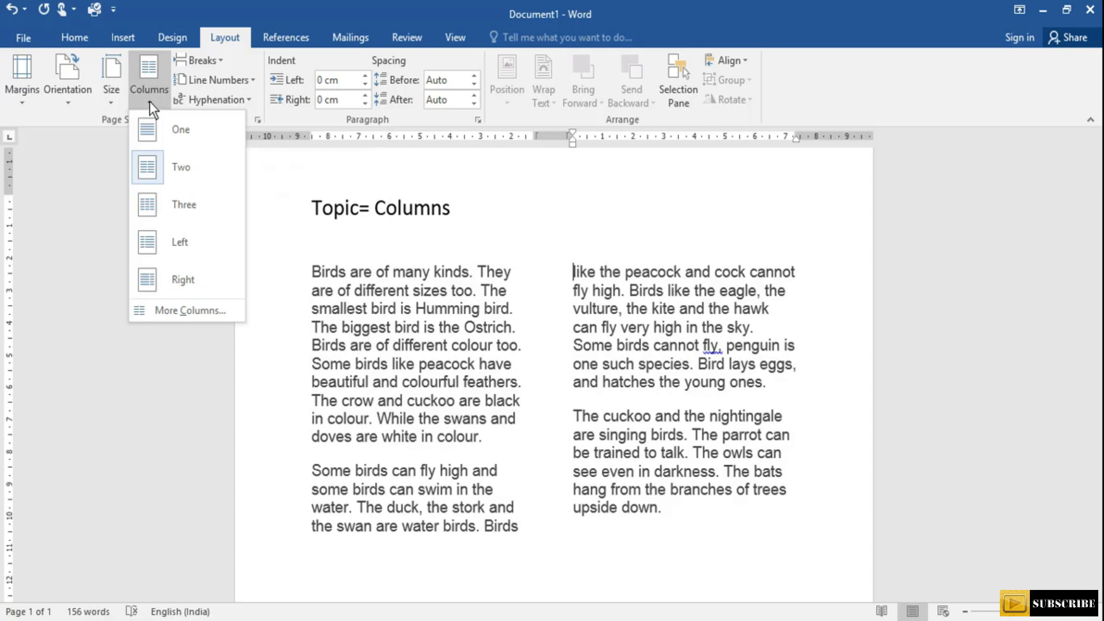
pyautogui.click(175, 144)
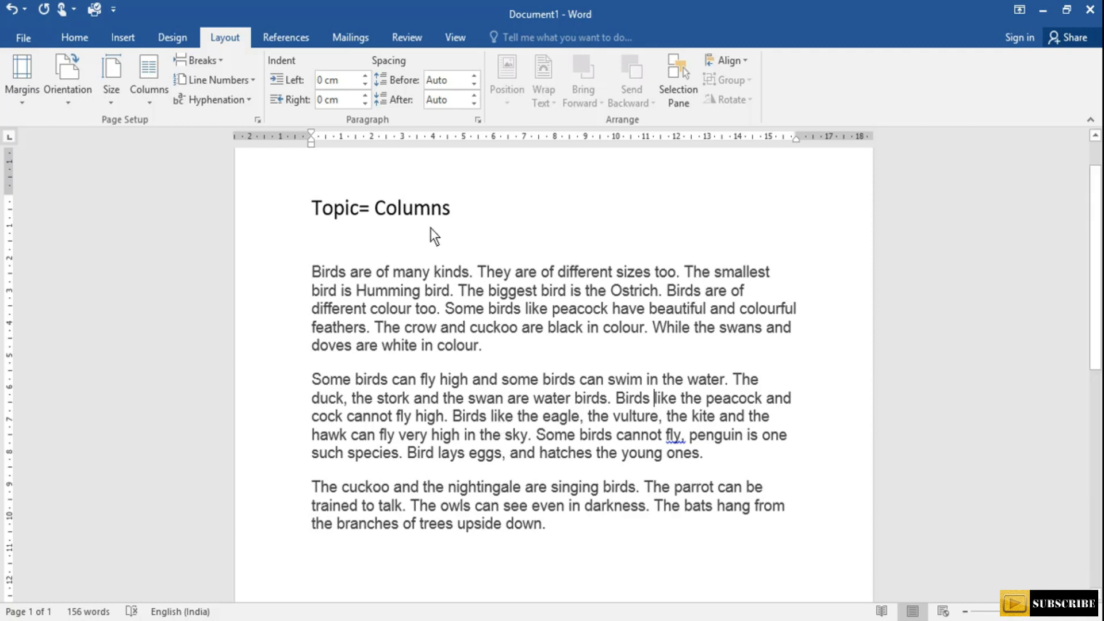
# Reapply the two-column layout to all three bird paragraphs and deselect the text.
pyautogui.moveTo(289, 268); pyautogui.dragTo(296, 541)
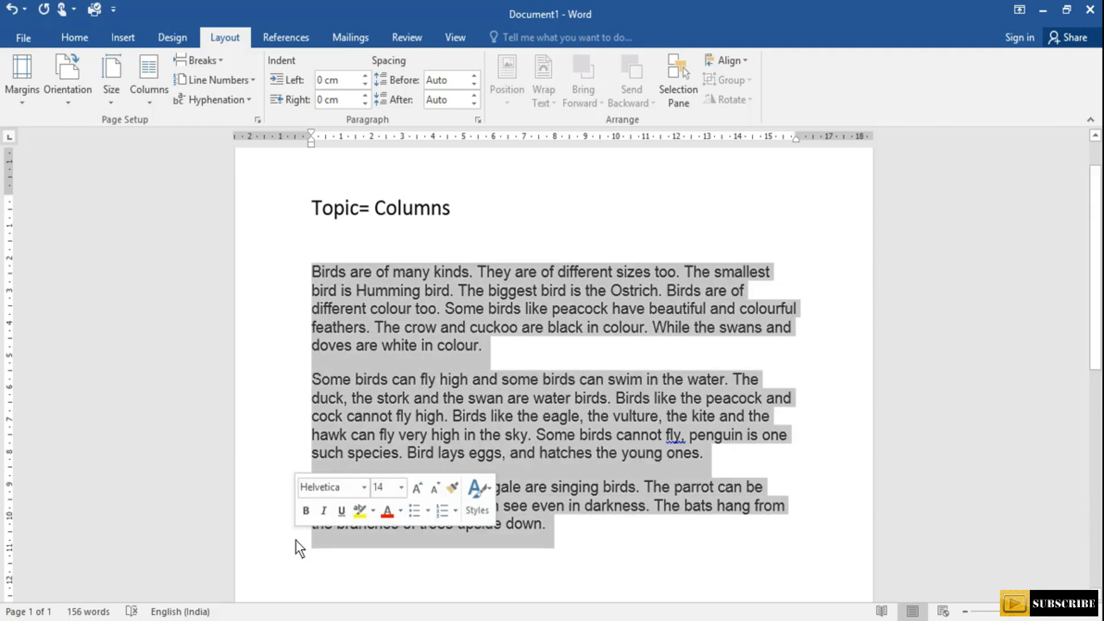
pyautogui.click(163, 100)
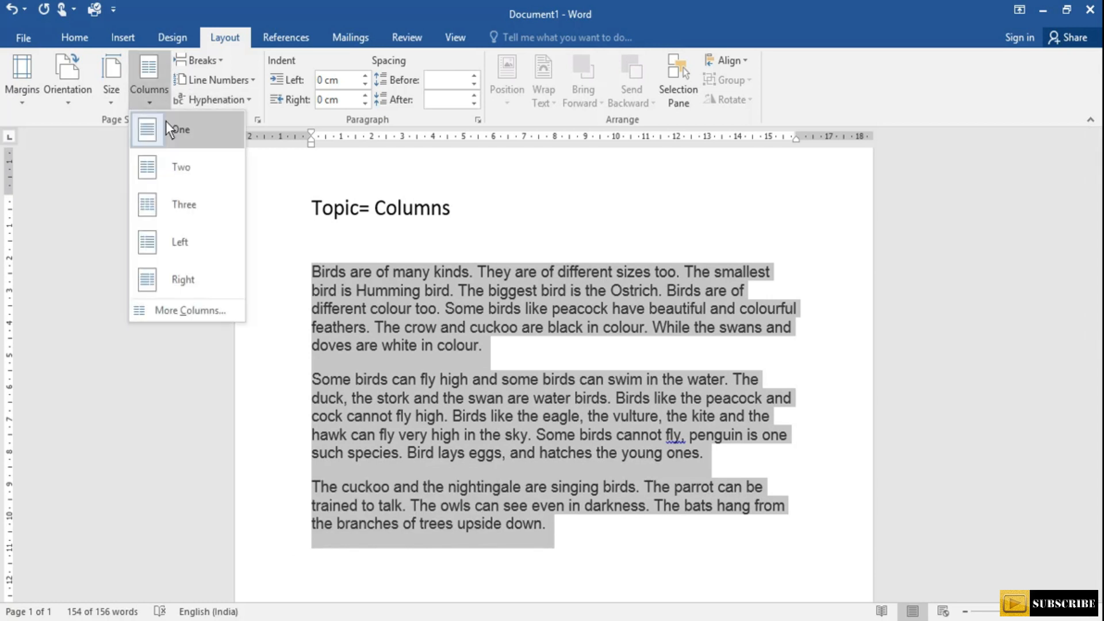
pyautogui.click(178, 179)
pyautogui.click(545, 298)
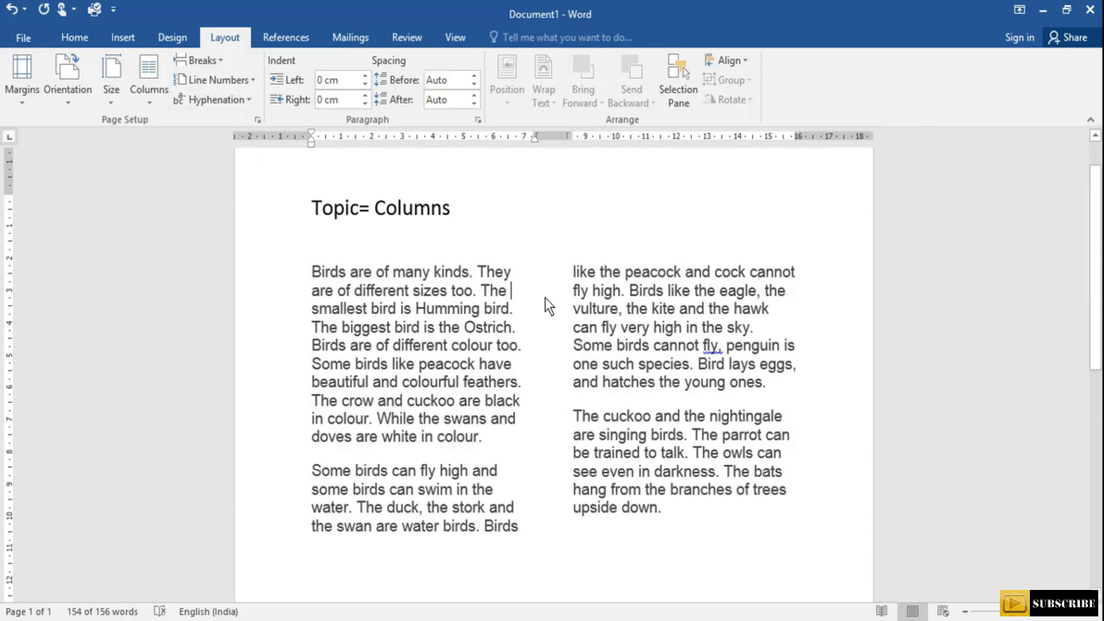
# Insert a Column break before "Some birds can fly high" so the paragraph starts in the second column, and highlight its text.
pyautogui.click(313, 470)
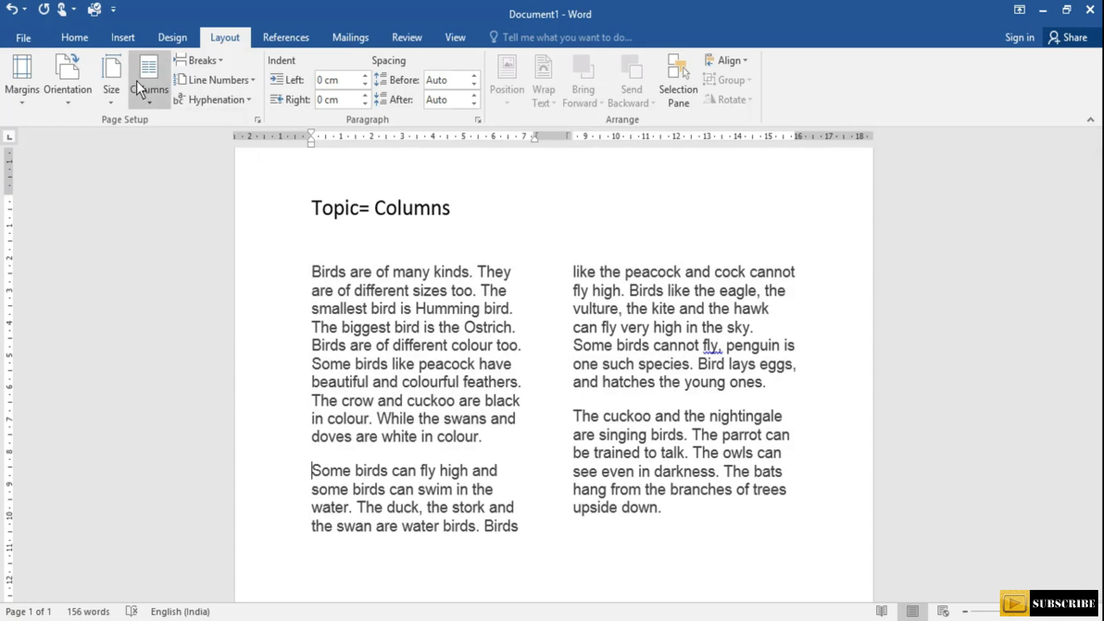
pyautogui.click(220, 63)
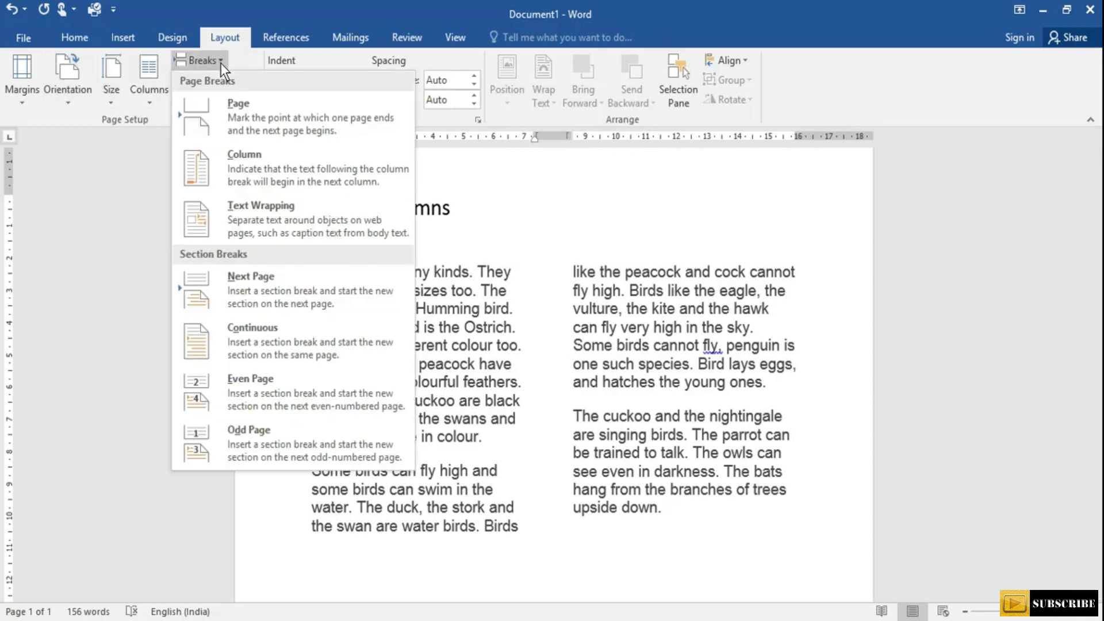
pyautogui.click(236, 157)
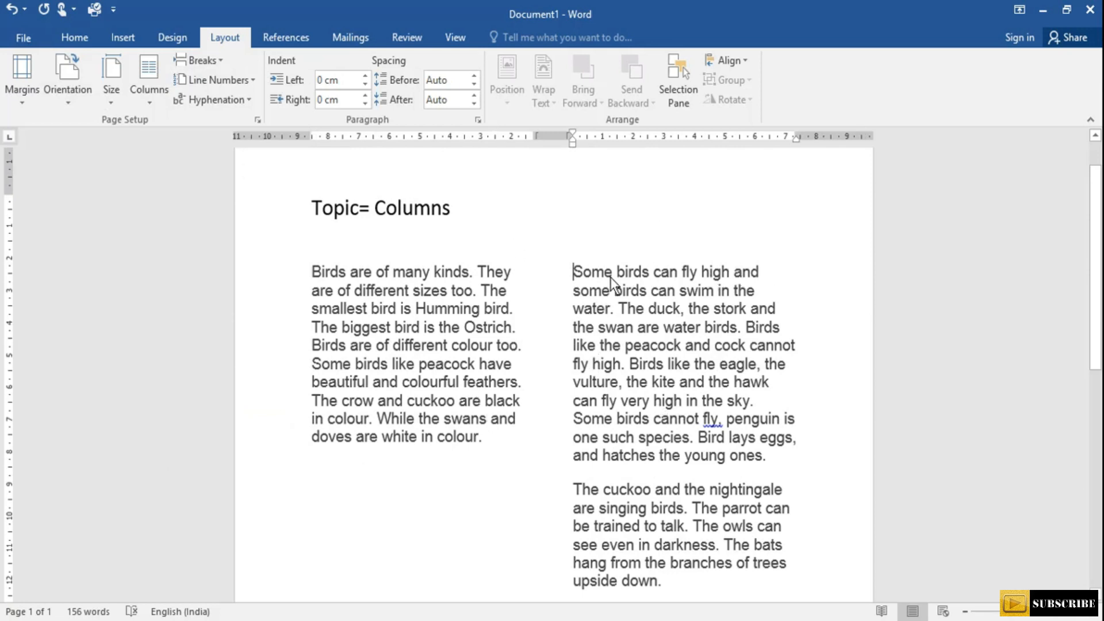
pyautogui.moveTo(573, 272); pyautogui.dragTo(823, 400)
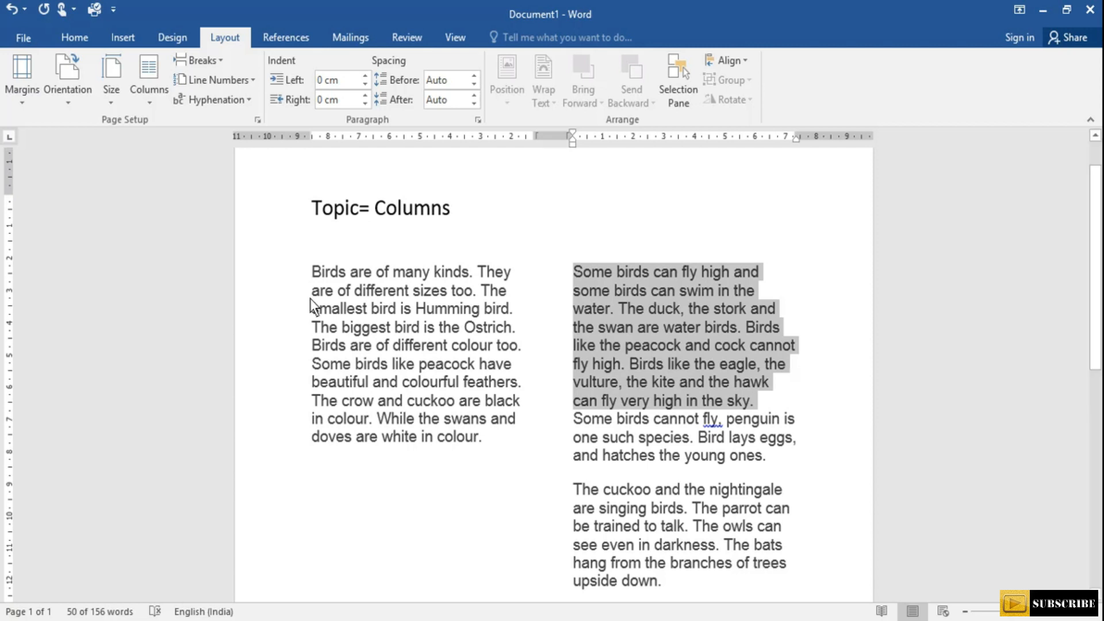
# Show the formatting marks and delete the paragraph mark after "hatches the young ones." to join the last two paragraphs.
pyautogui.click(74, 35)
pyautogui.click(508, 67)
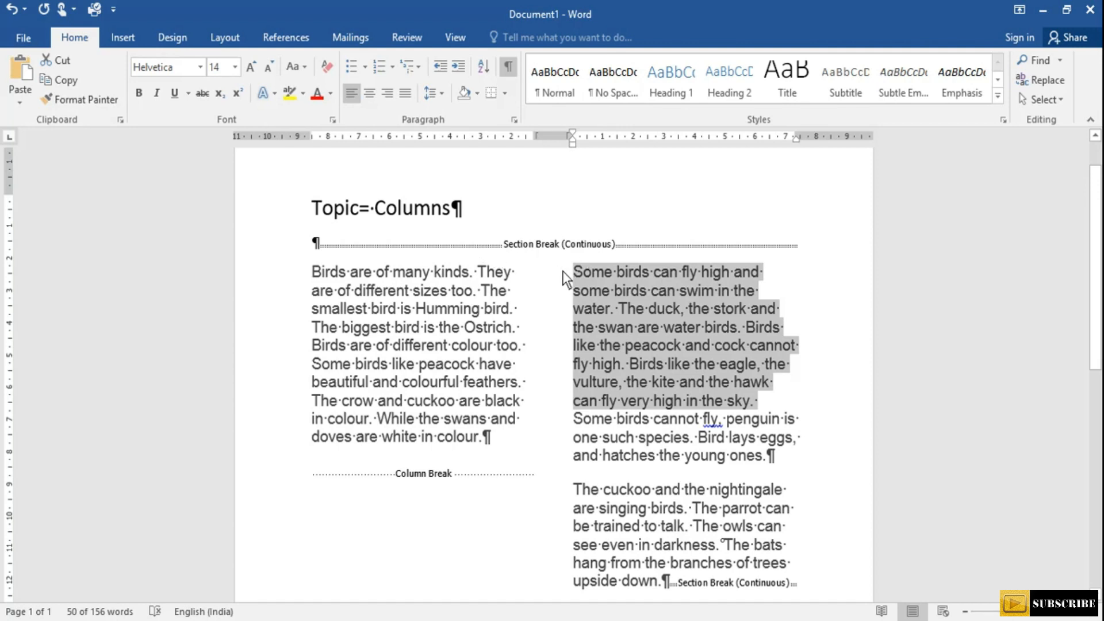
pyautogui.click(776, 453)
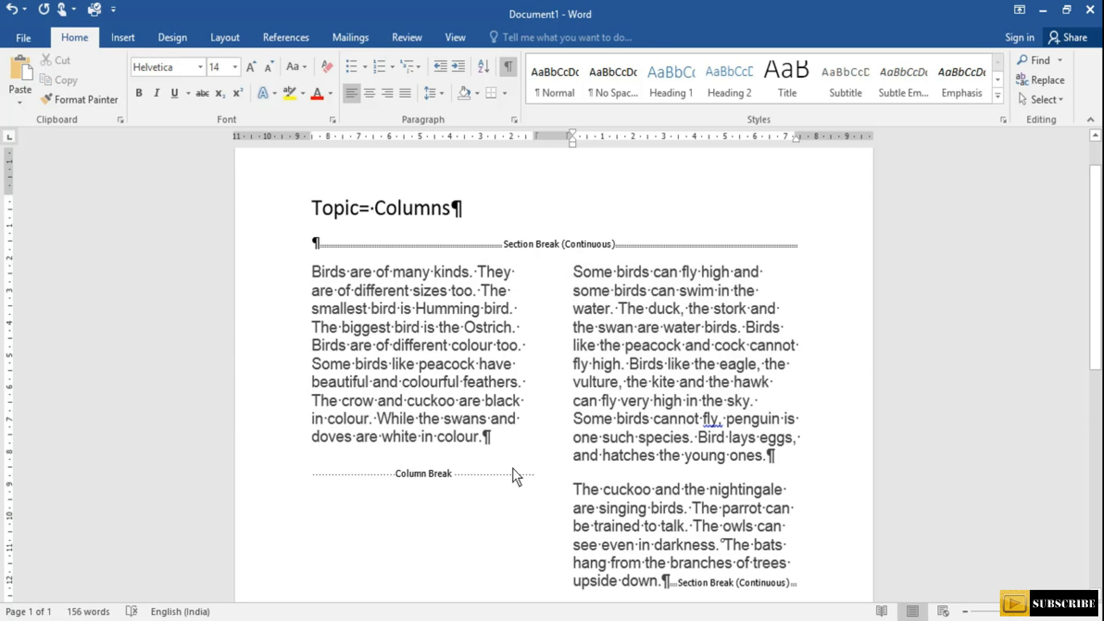
pyautogui.press('Delete')
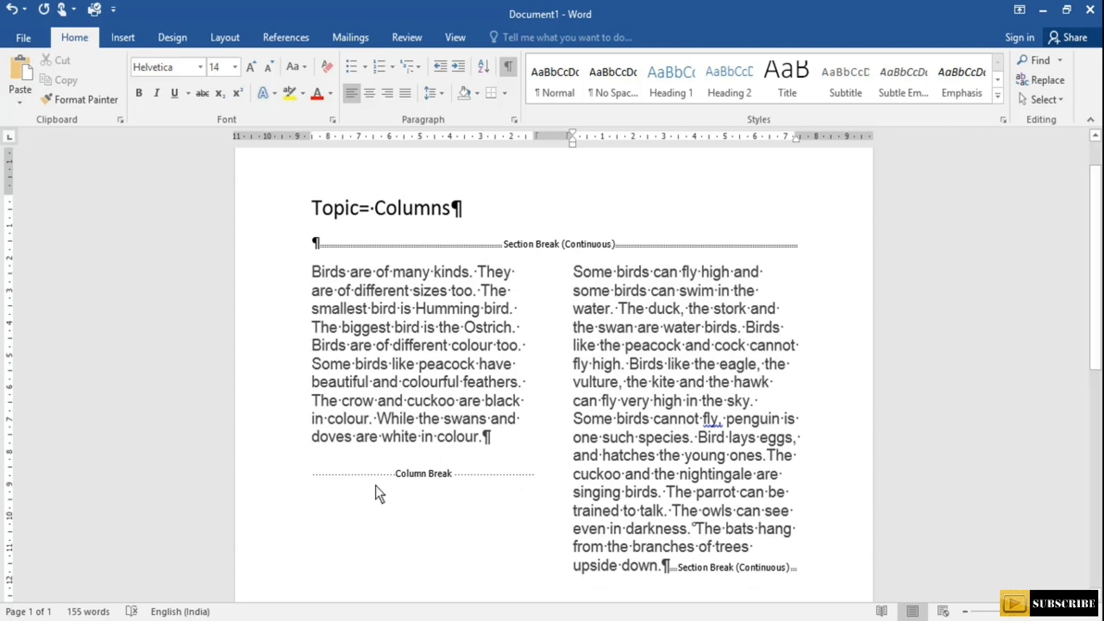
# Delete the Column break below the first bird paragraph and the blank section-break line beneath the "Topic= Columns" heading.
pyautogui.click(305, 474)
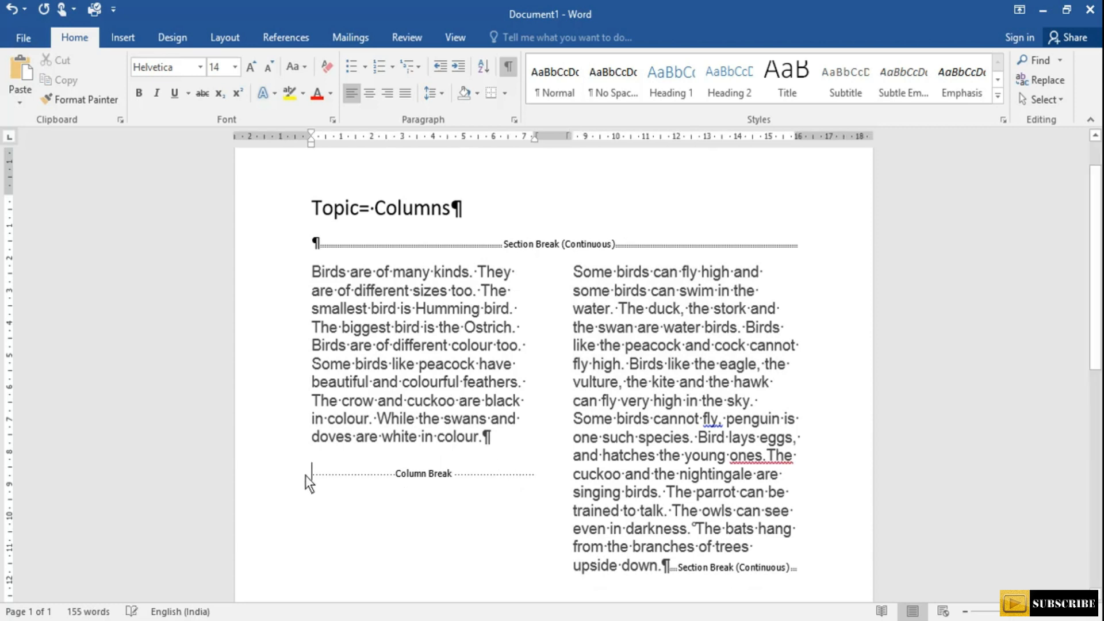
pyautogui.press('Delete')
pyautogui.click(296, 237)
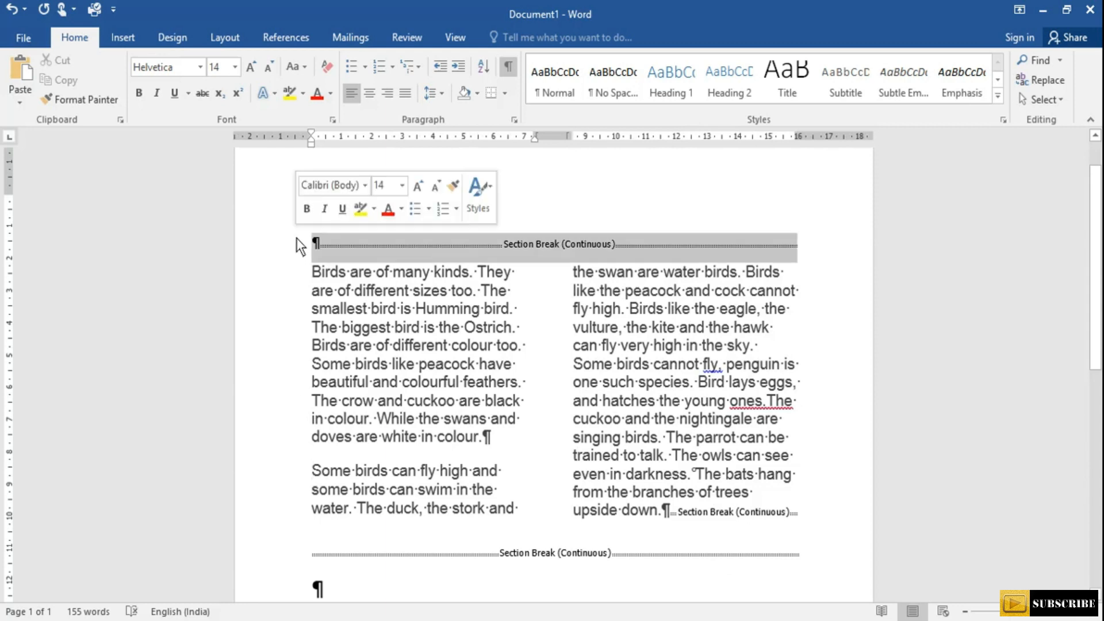
pyautogui.press('Delete')
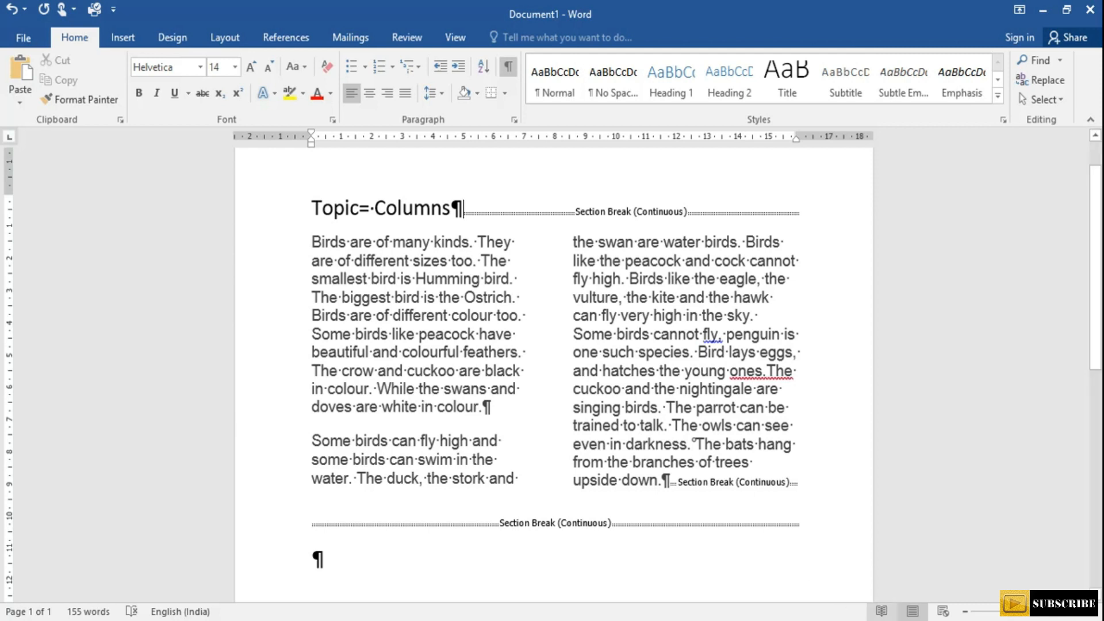
pyautogui.click(941, 620)
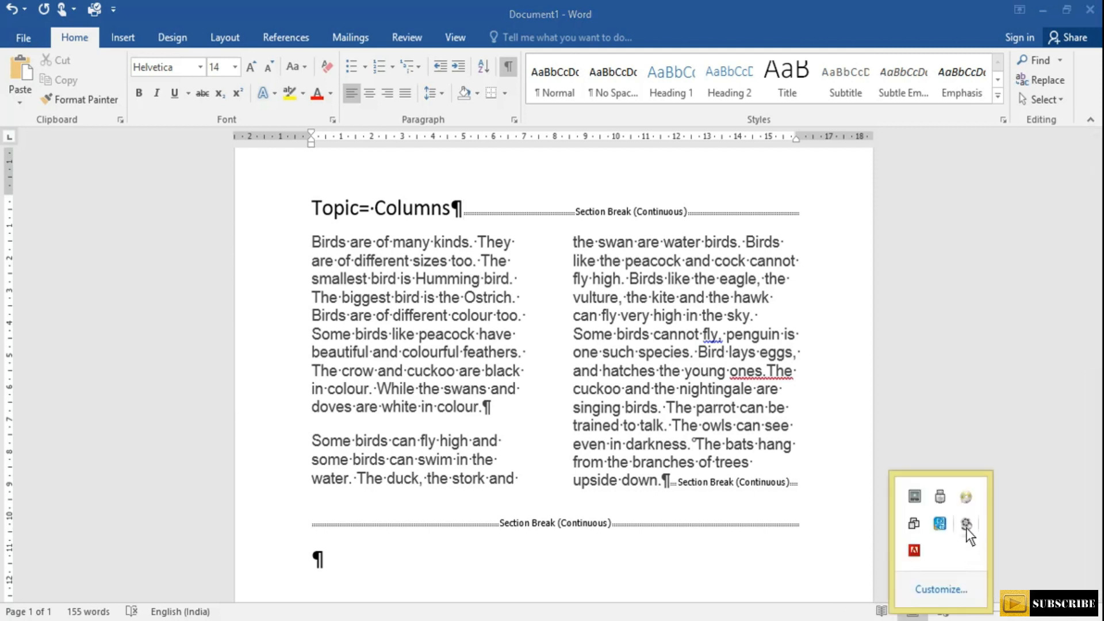
pyautogui.click(966, 523)
pyautogui.click(1056, 580)
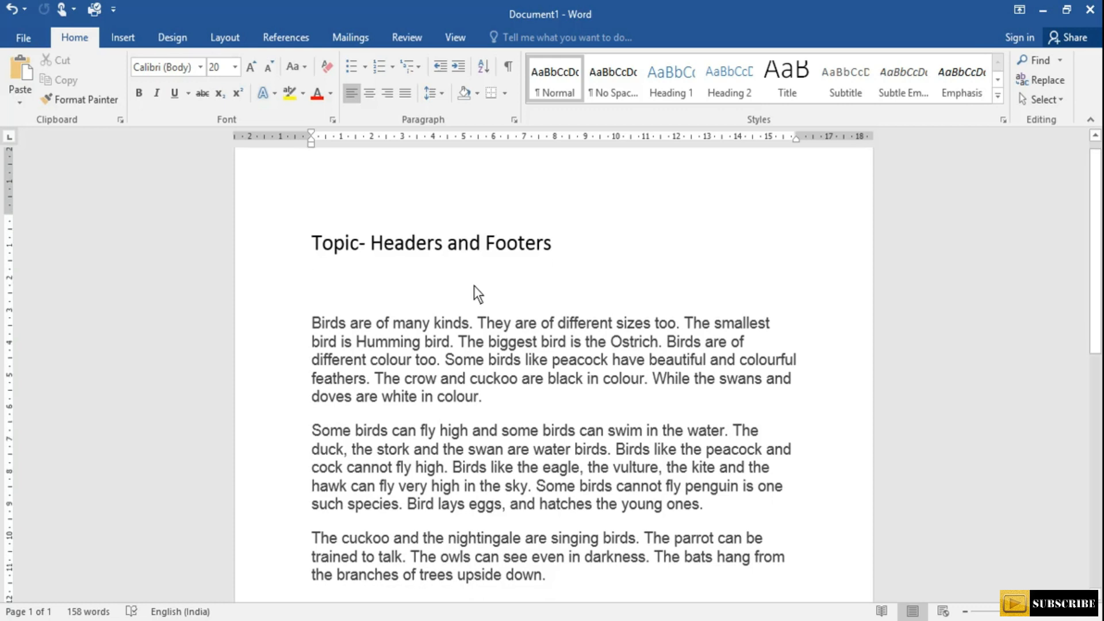
# Add a page header with the label "Author's Name-" followed by the author's name, and return to the body text.
pyautogui.scroll(-3, 474, 286)
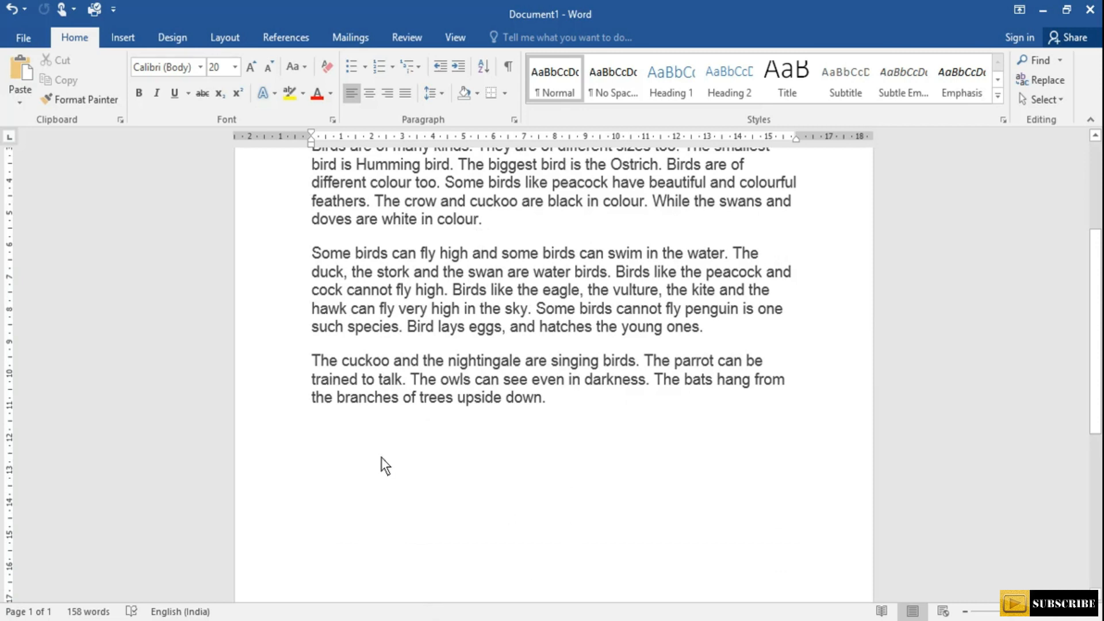
pyautogui.scroll(3, 381, 457)
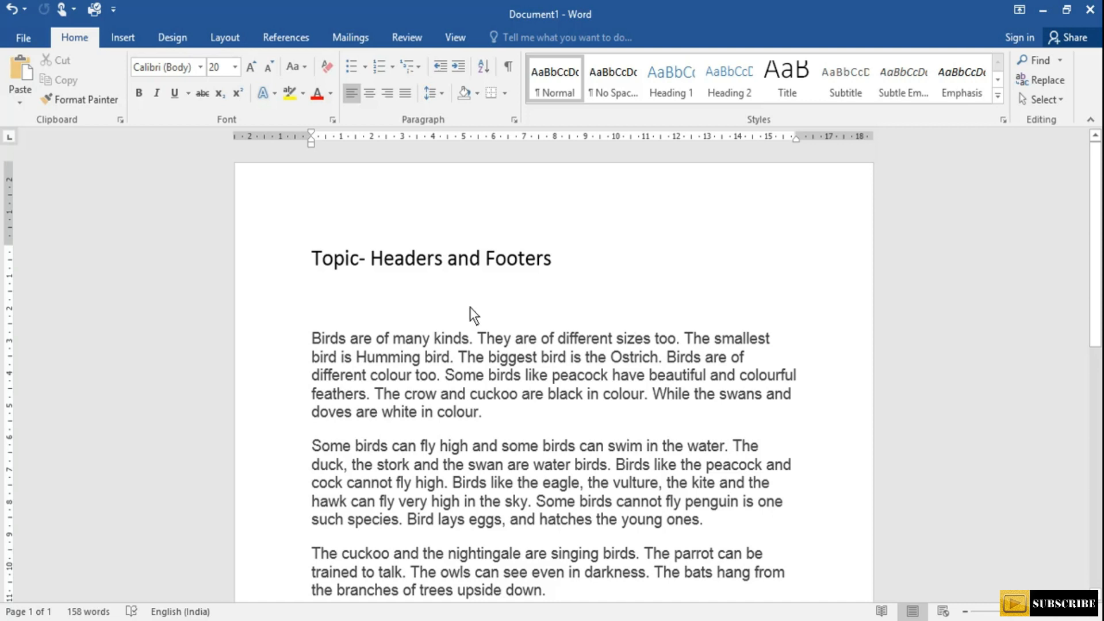
pyautogui.click(532, 199)
pyautogui.doubleClick(532, 200)
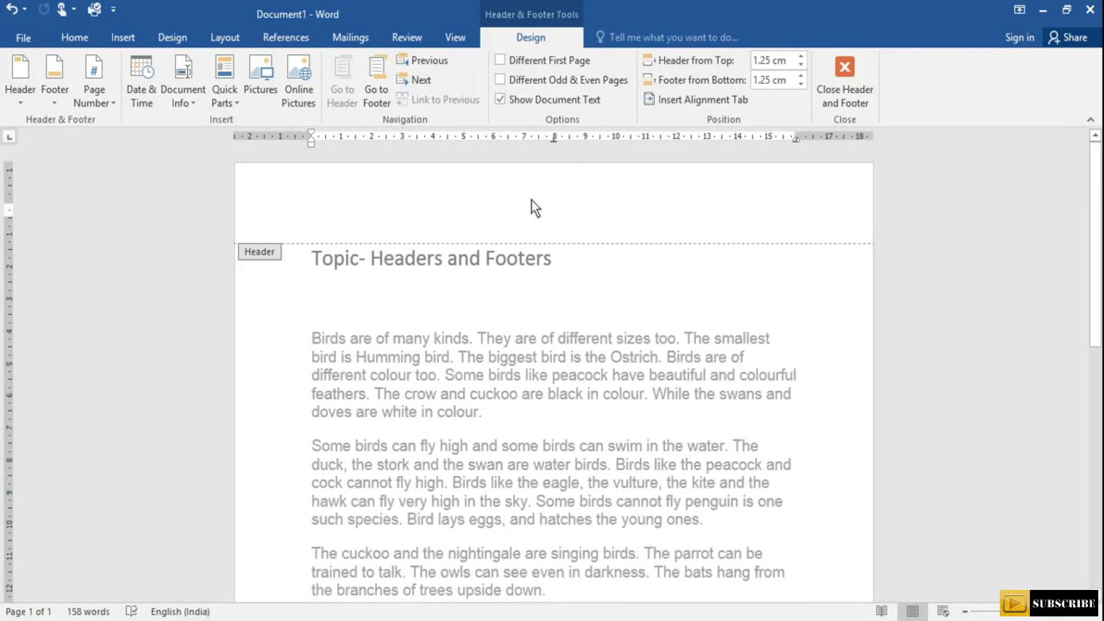
pyautogui.write('Autho')
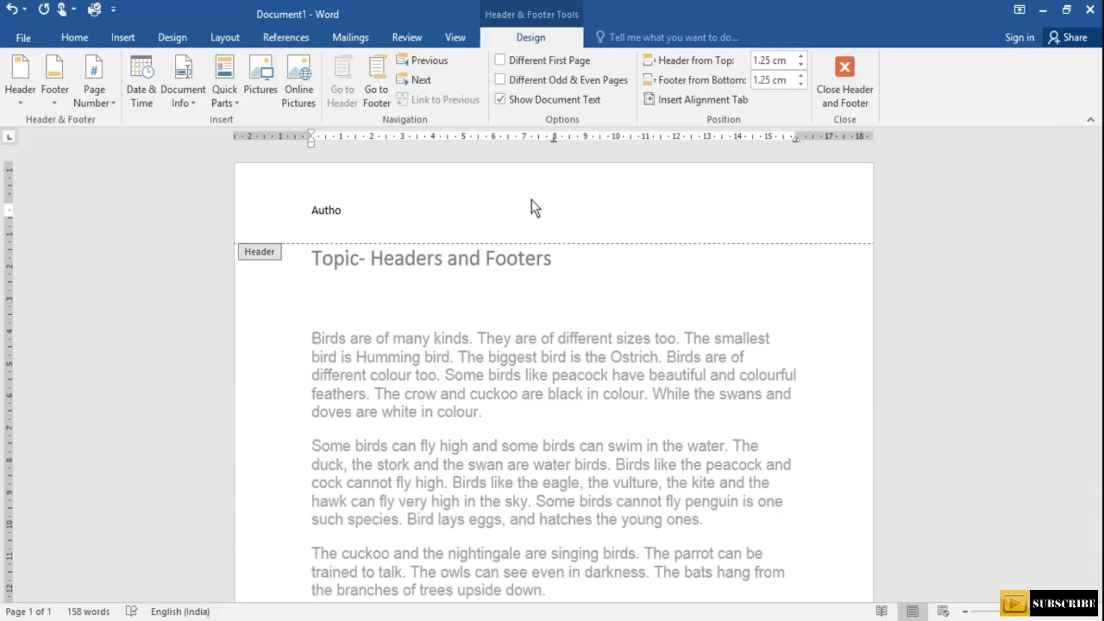
pyautogui.write("r's Name- Harry")
pyautogui.press('Escape')
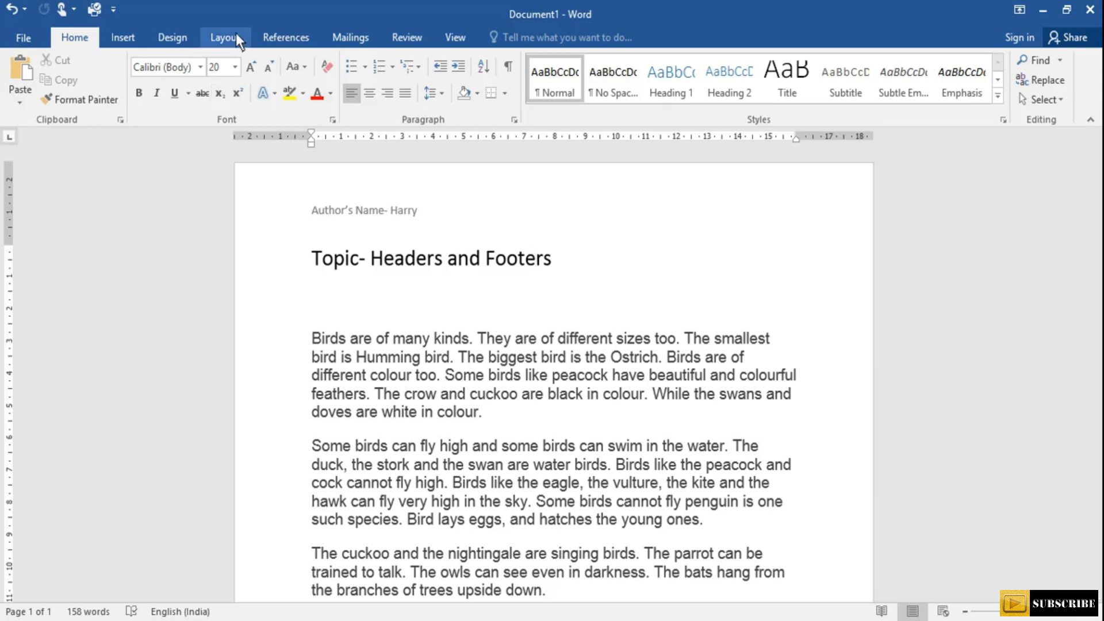
# Apply the built-in Austin header with the author's name line as its Title, and return to the body text.
pyautogui.click(132, 40)
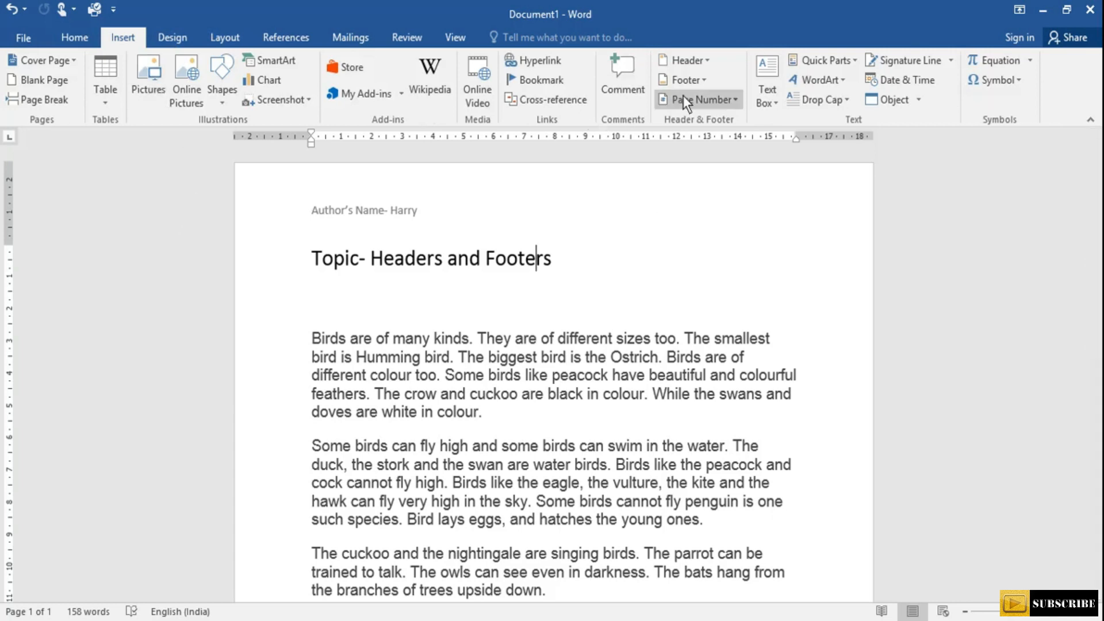
pyautogui.click(704, 58)
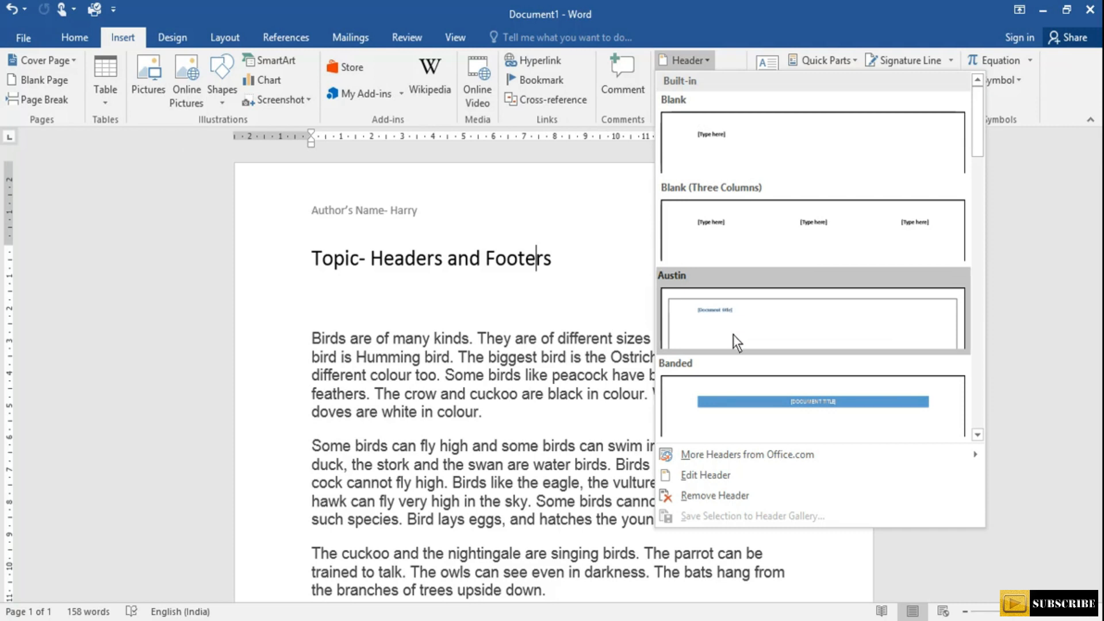
pyautogui.click(754, 323)
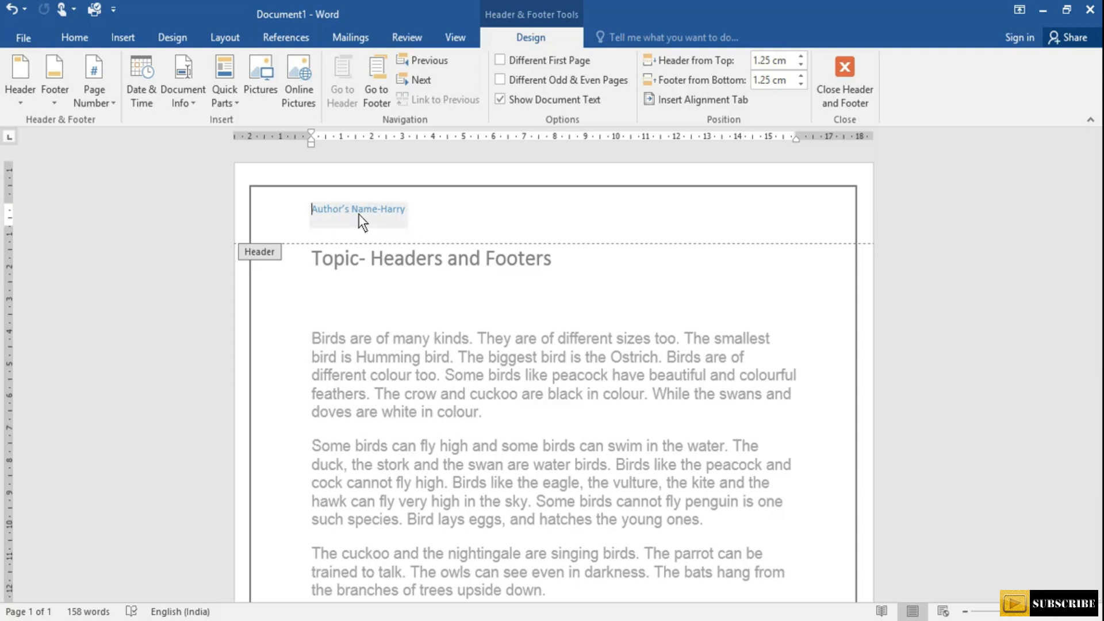
pyautogui.press('Right')
pyautogui.press('Right')
pyautogui.press('Right')
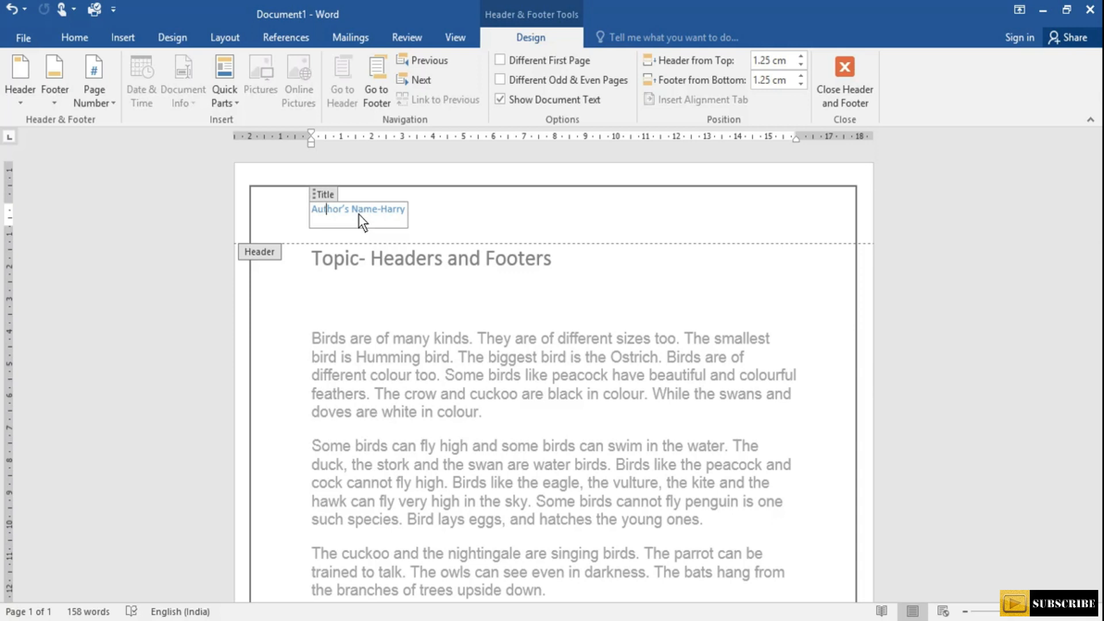
pyautogui.press('Right')
pyautogui.press('Right')
pyautogui.press('Right')
pyautogui.press('Right')
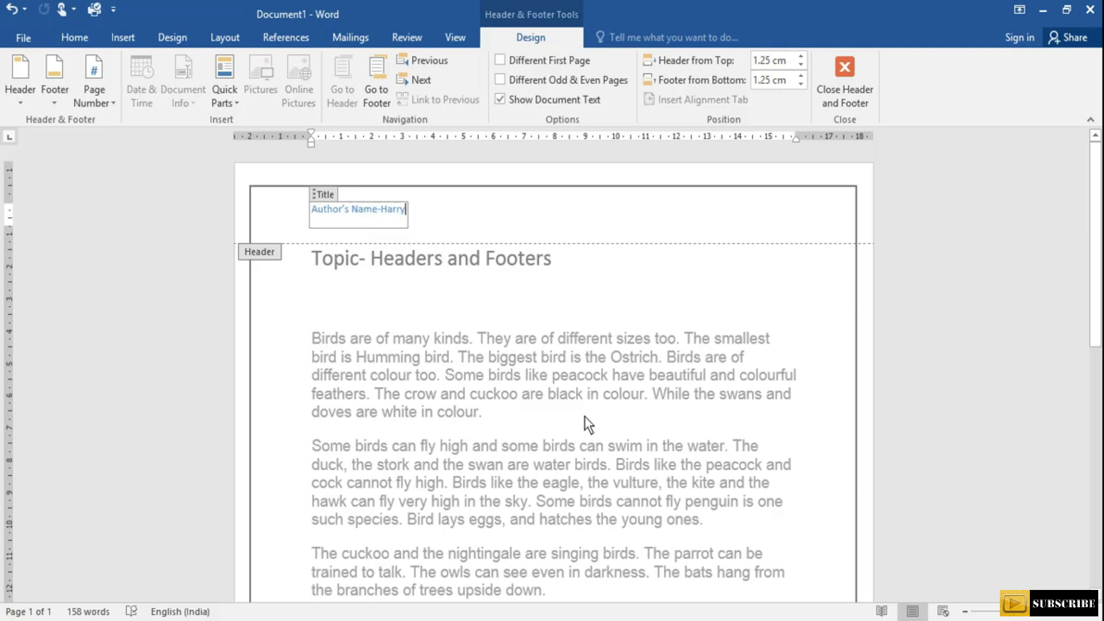
pyautogui.press('Escape')
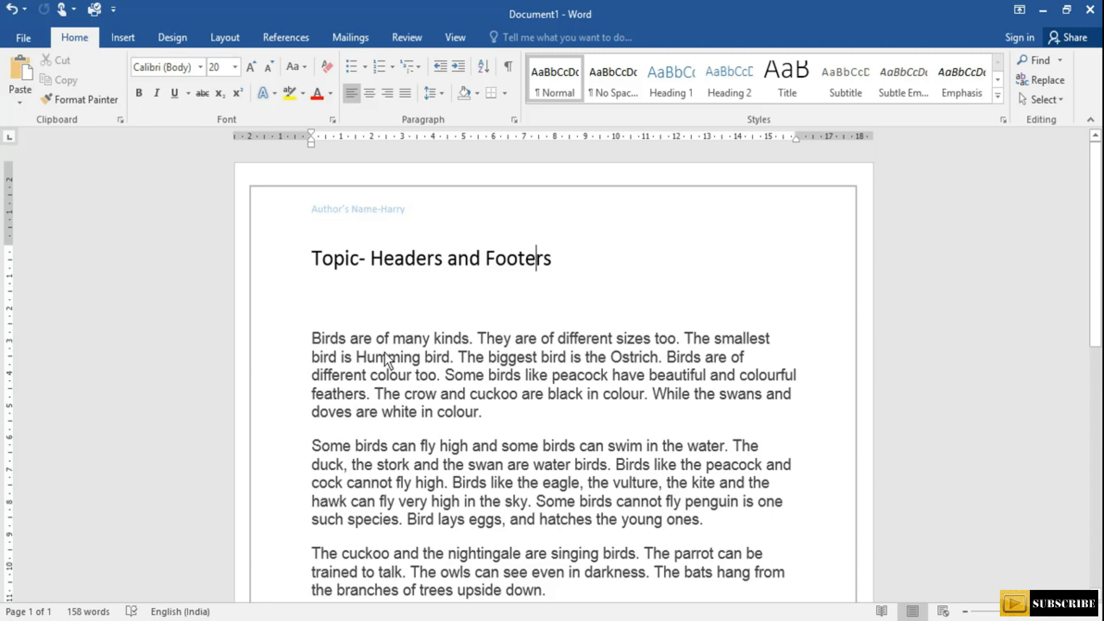
# Remove the Title content control around the author's name line in the header and return to the body text.
pyautogui.doubleClick(378, 197)
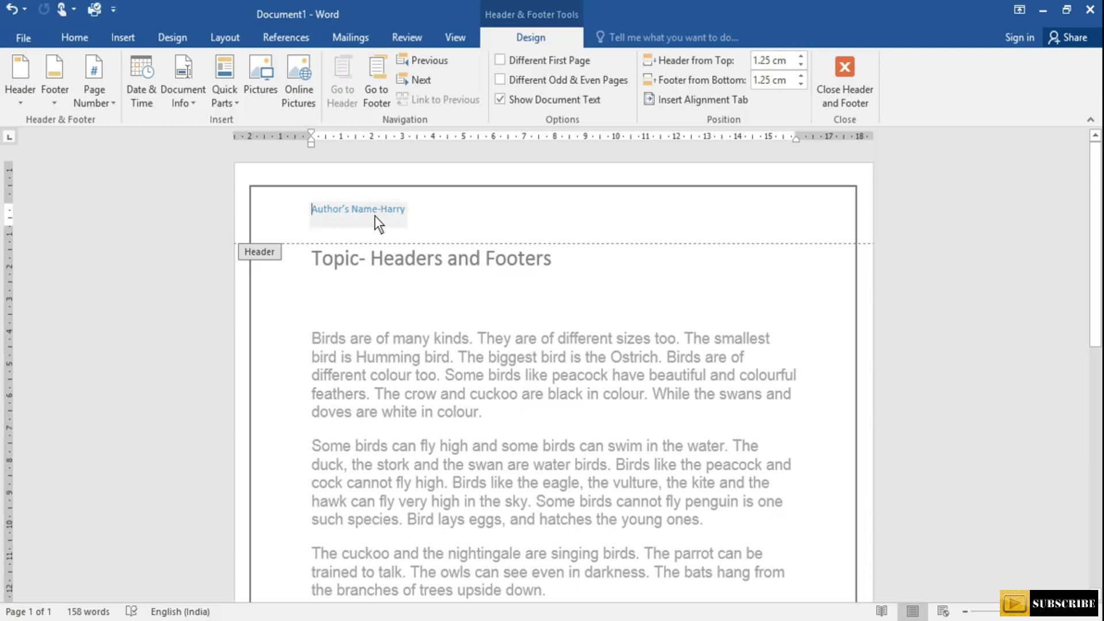
pyautogui.rightClick(374, 216)
pyautogui.click(454, 316)
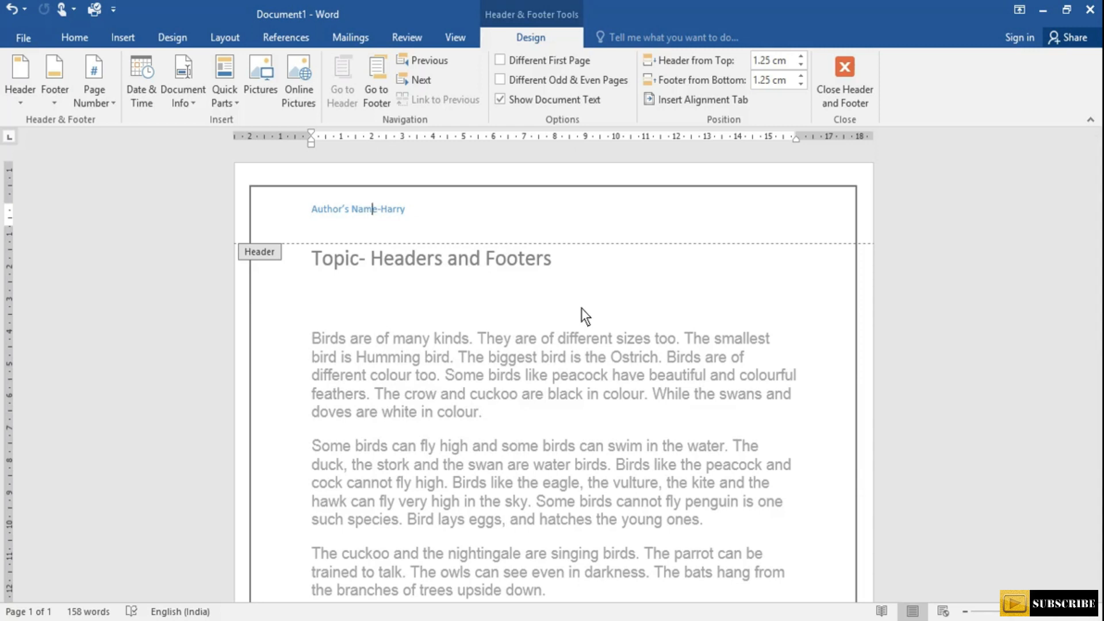
pyautogui.doubleClick(532, 289)
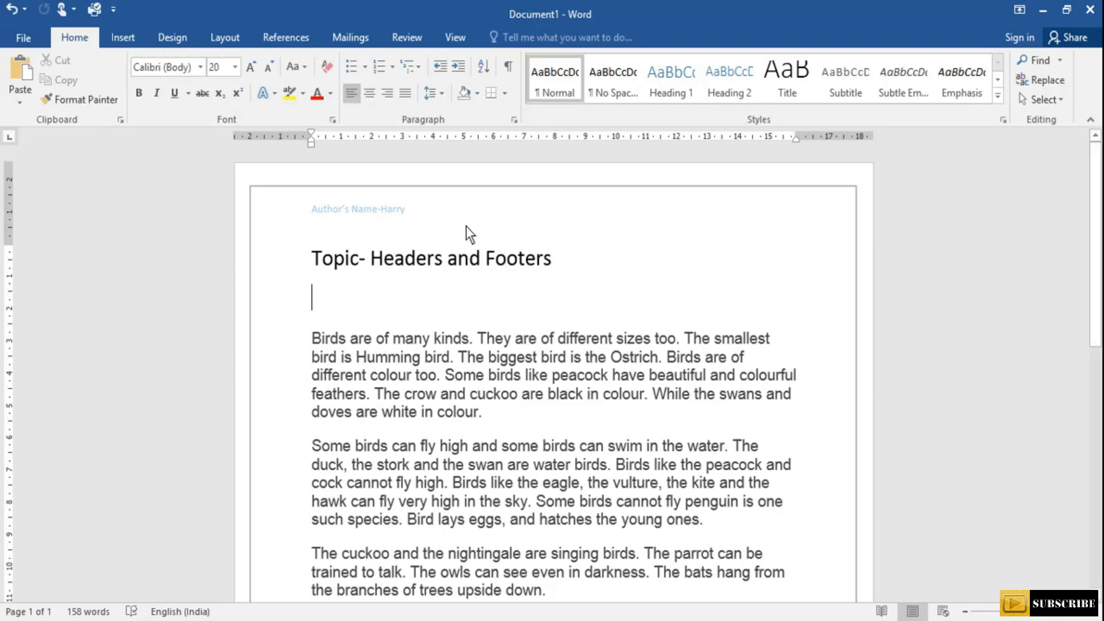
# Delete the entire header content, including the page frame, and close the header.
pyautogui.doubleClick(412, 202)
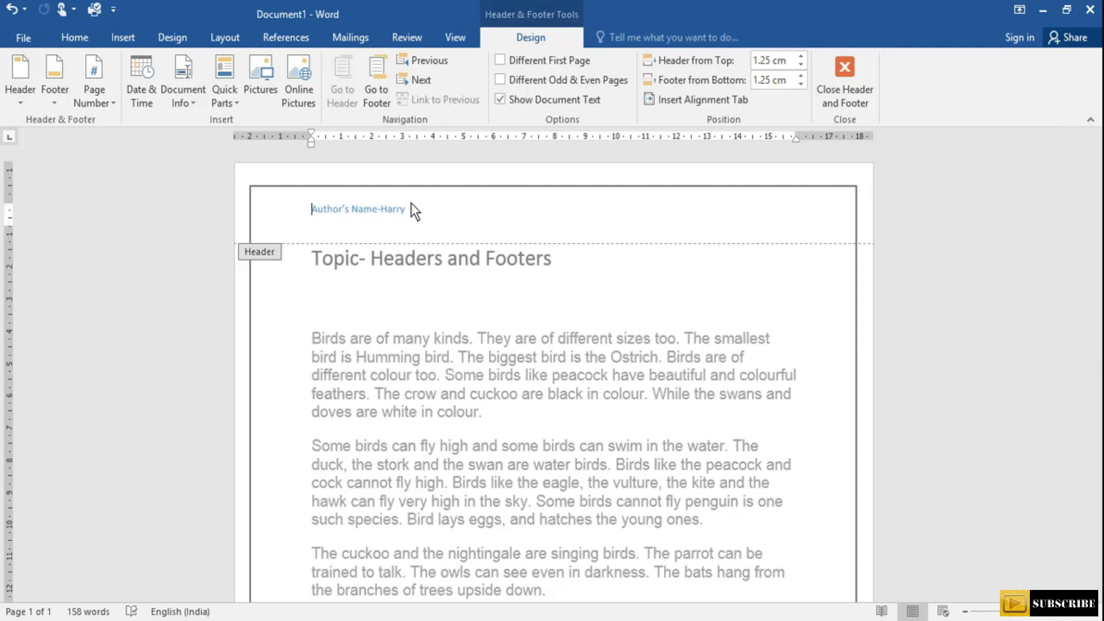
pyautogui.hotkey('ctrl', 'a')
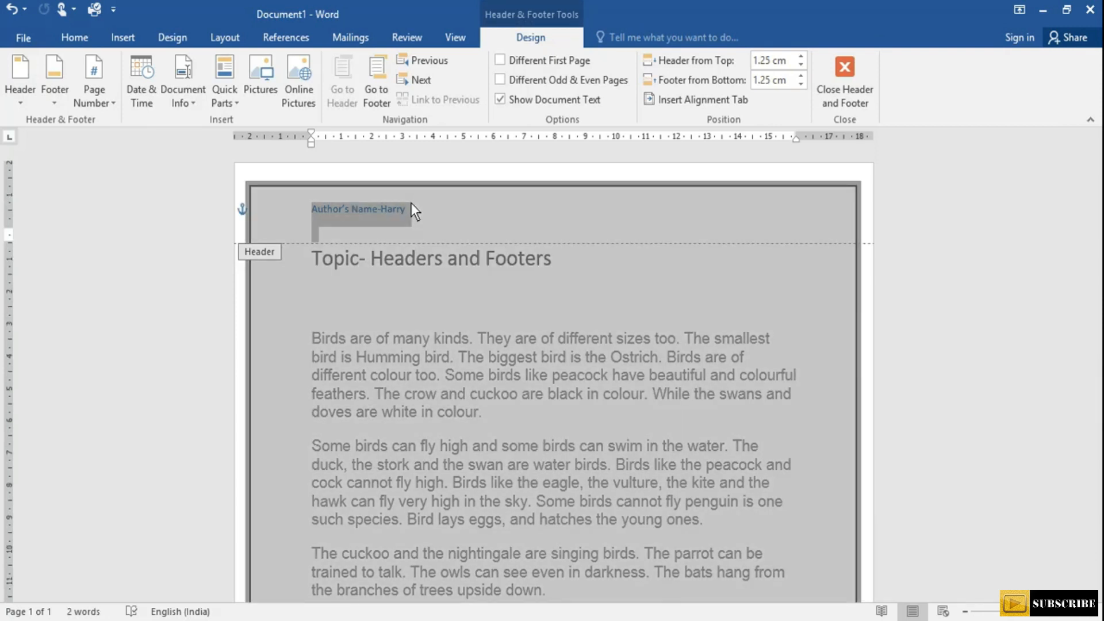
pyautogui.press('Delete')
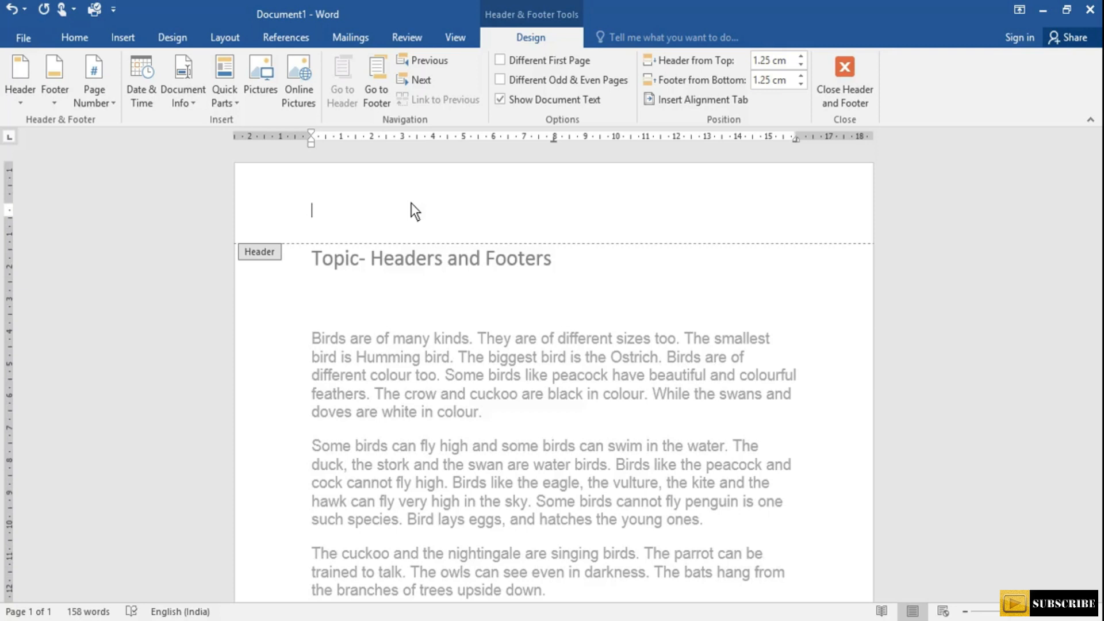
pyautogui.press('Escape')
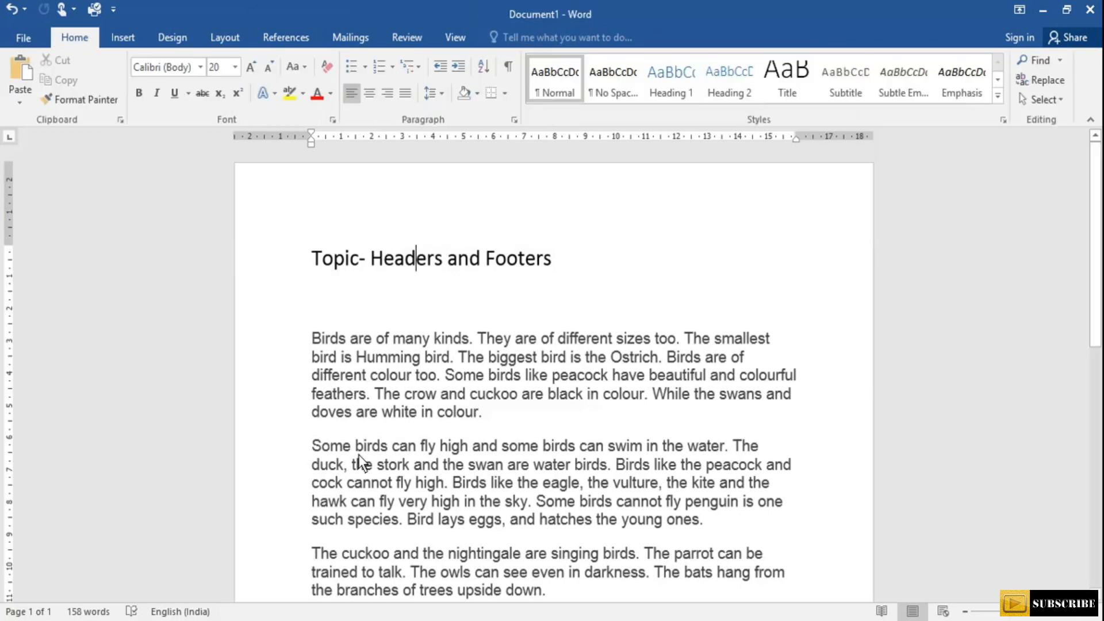
# Enter 12 as the page header text and return to the document body.
pyautogui.doubleClick(454, 202)
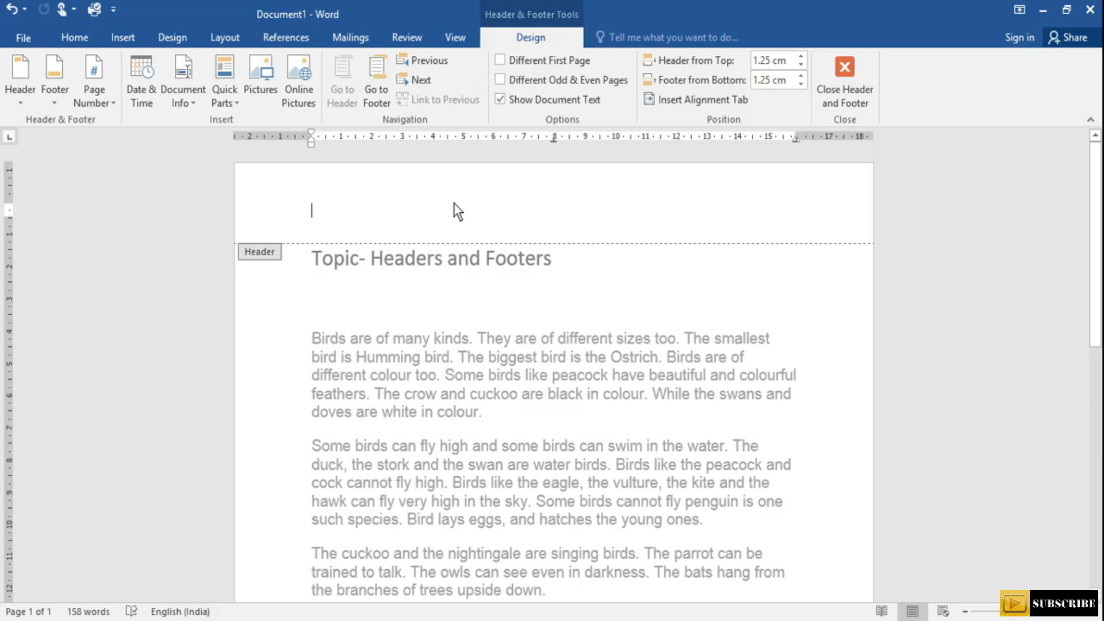
pyautogui.write('12')
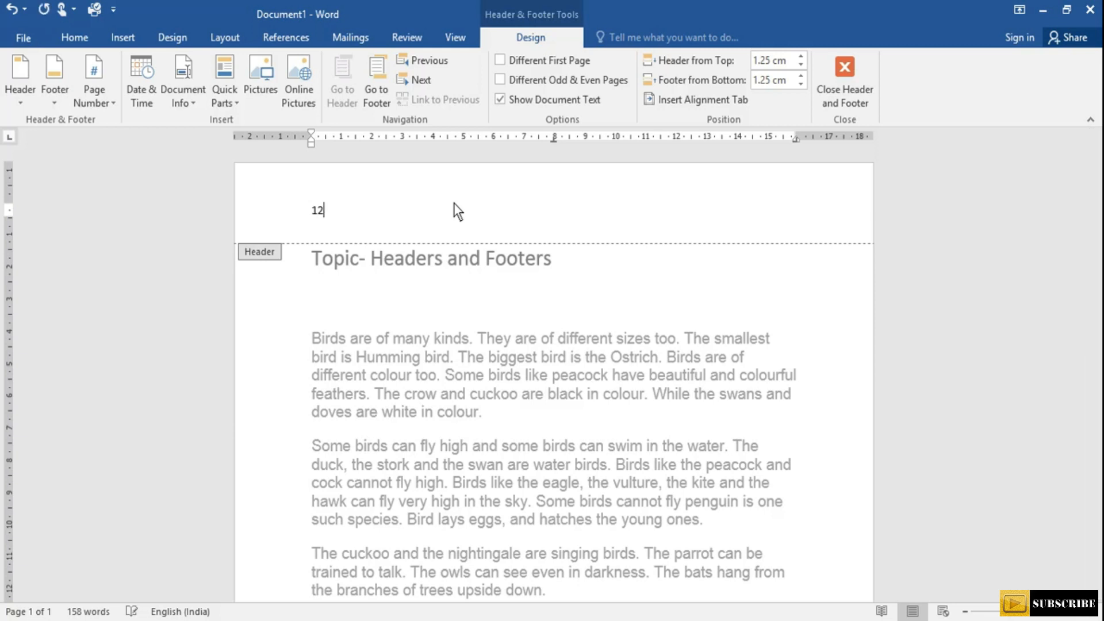
pyautogui.doubleClick(471, 323)
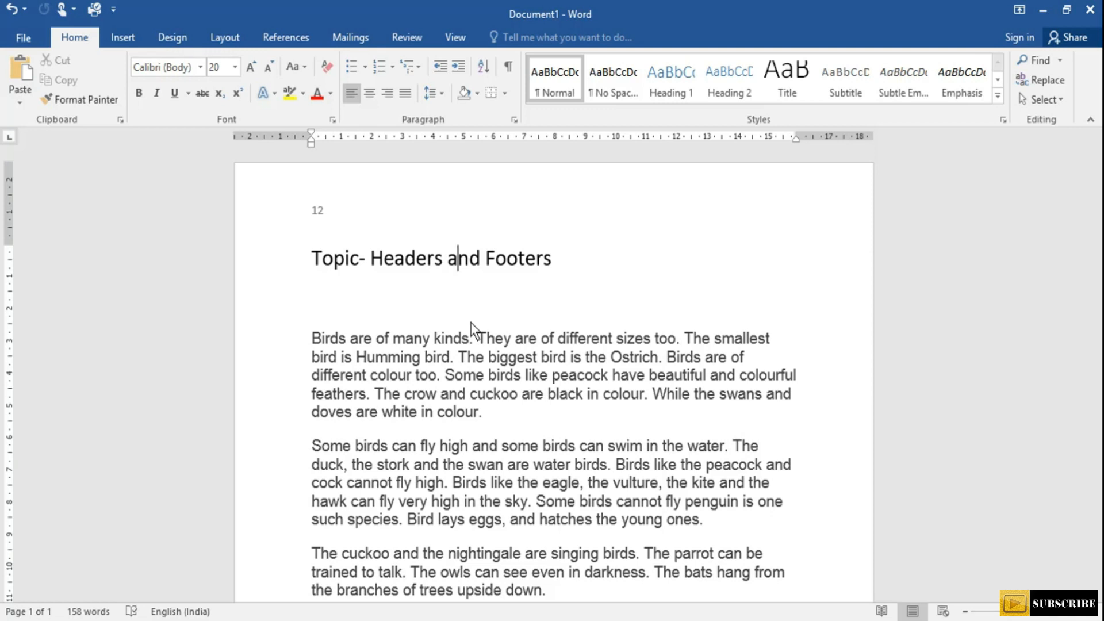
# Reopen the page header and turn on Different First Page.
pyautogui.doubleClick(426, 205)
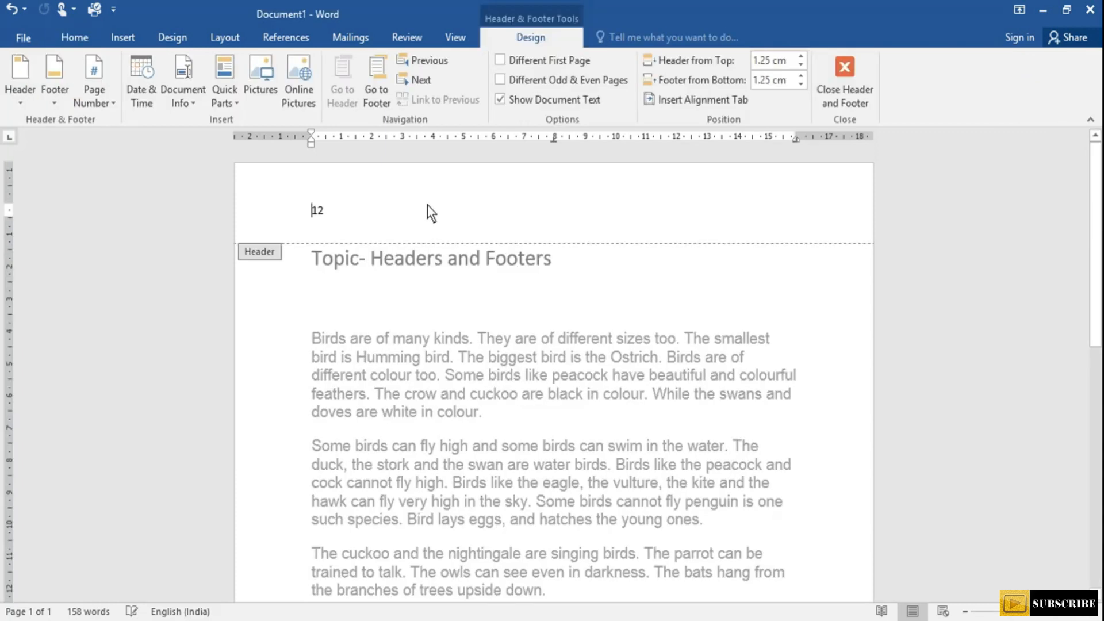
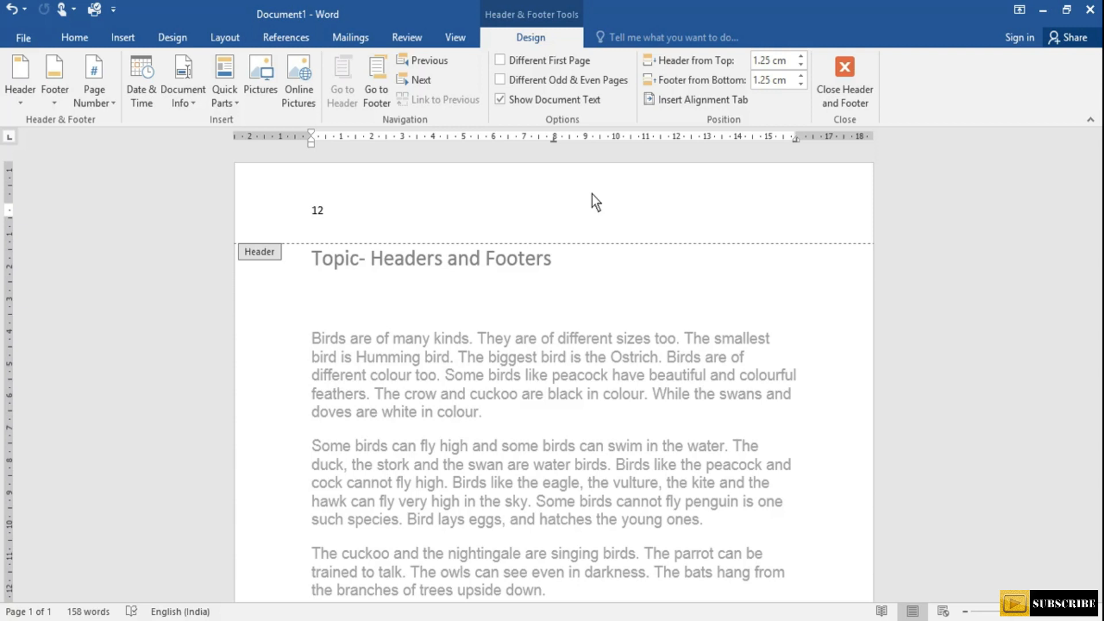
pyautogui.click(500, 61)
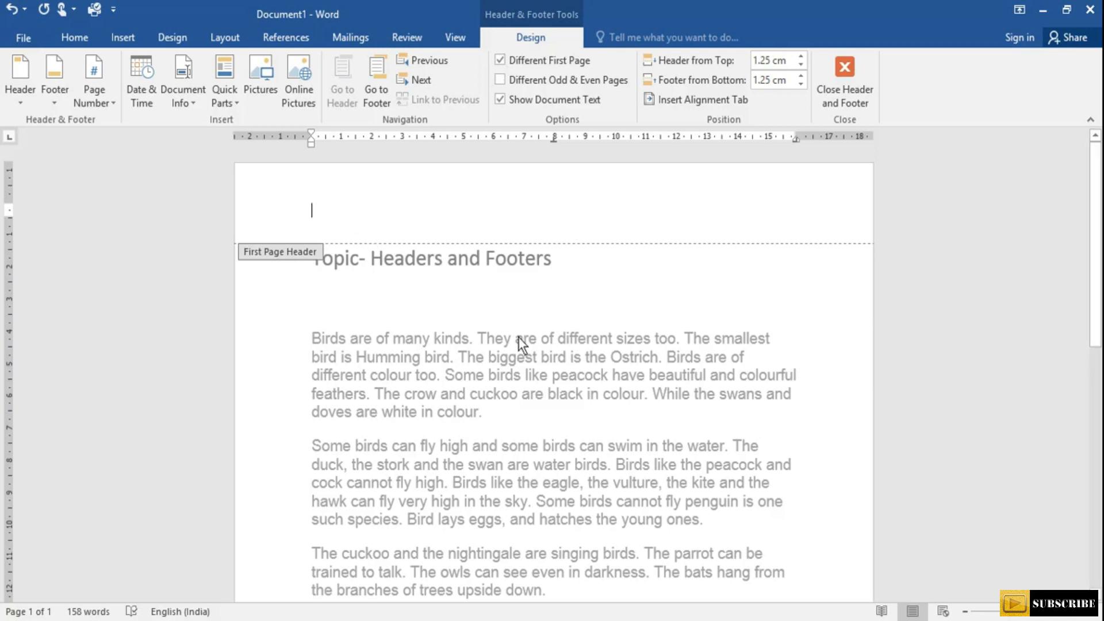
pyautogui.scroll(-3, 520, 338)
pyautogui.scroll(3, 520, 337)
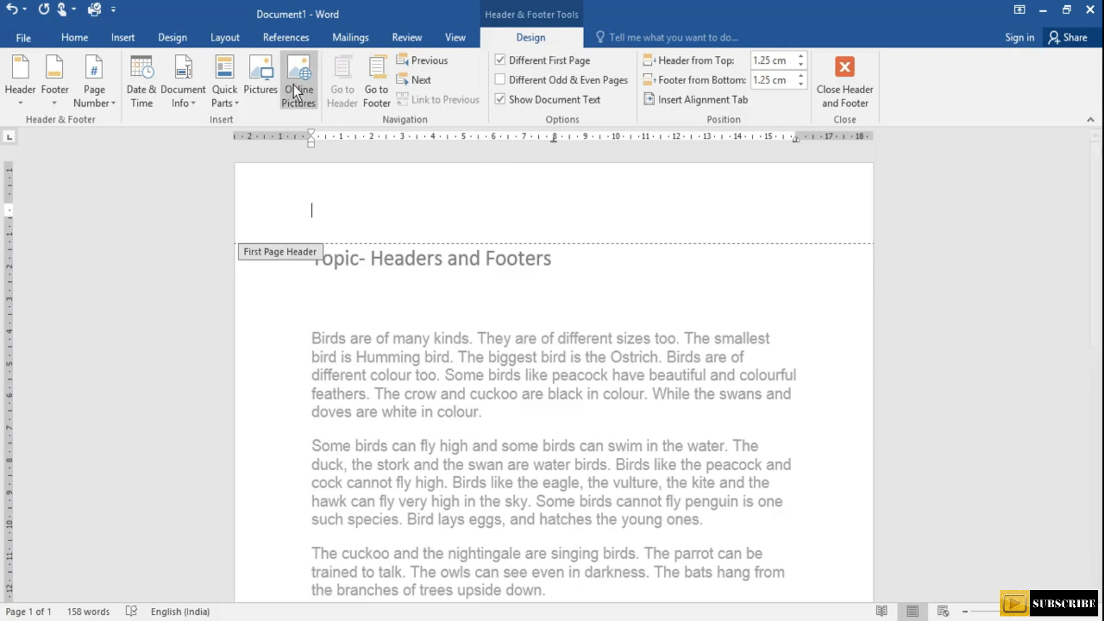
# Insert a page number at the top of the page in the Plain Number 1 style in the first page header.
pyautogui.click(104, 101)
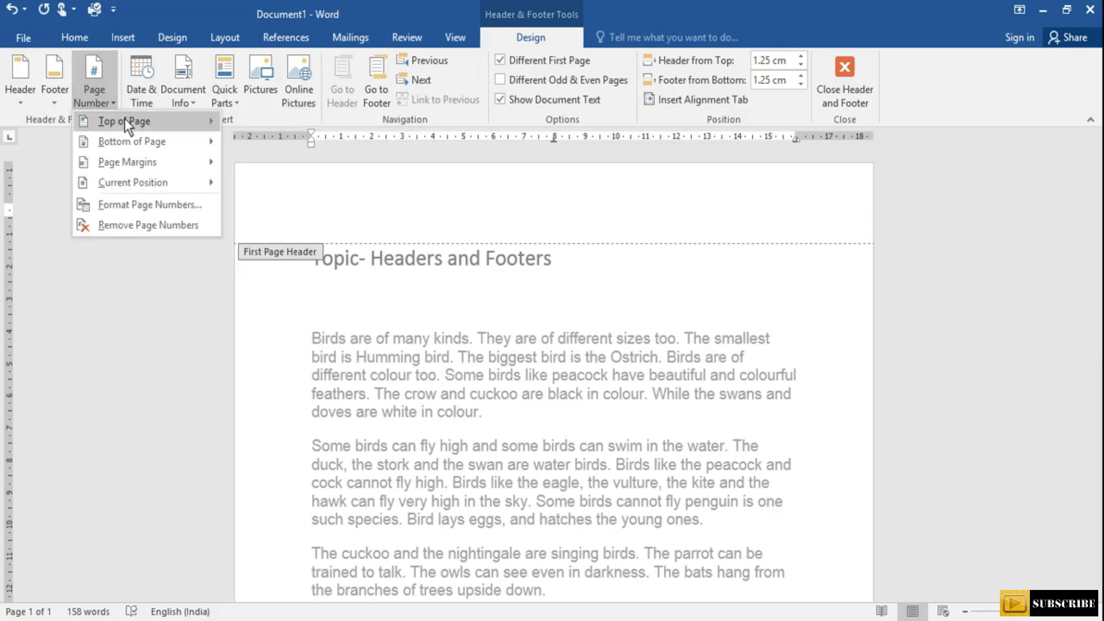
pyautogui.moveTo(124, 120)
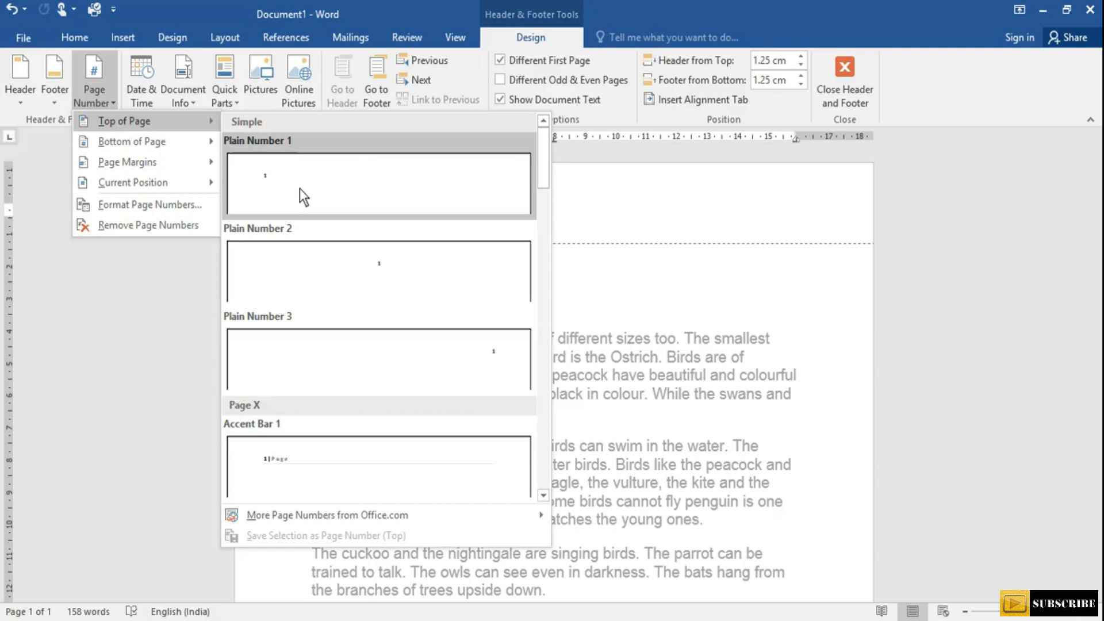
pyautogui.click(300, 188)
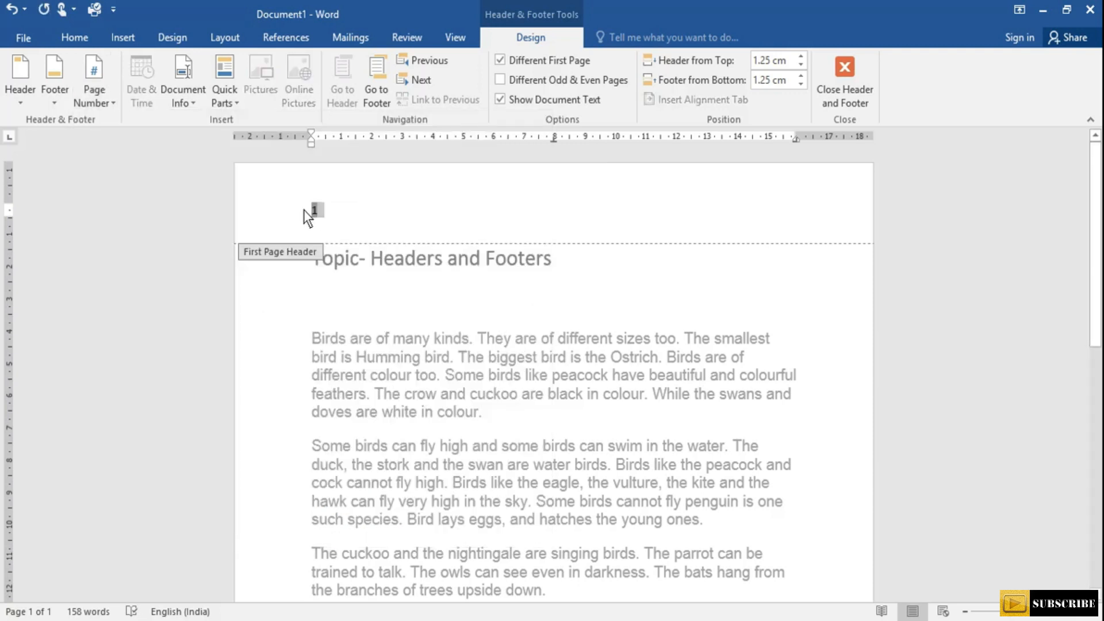
pyautogui.click(303, 209)
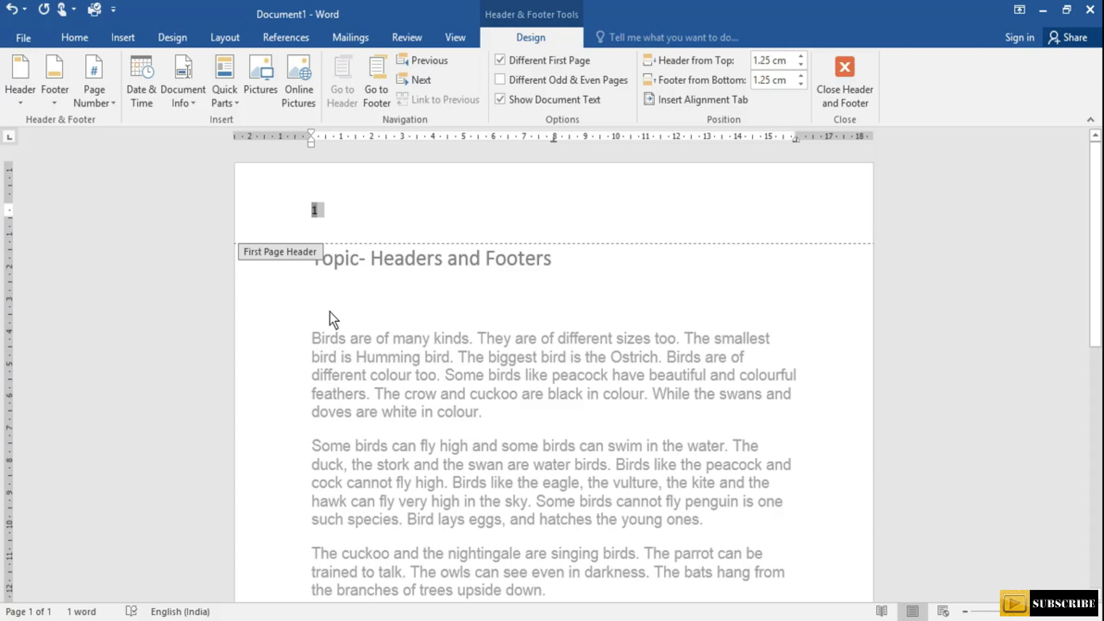
# Insert an automatically updating date in the 19 August 2017 format, right-aligned on the page number's line in the first page header.
pyautogui.click(392, 210)
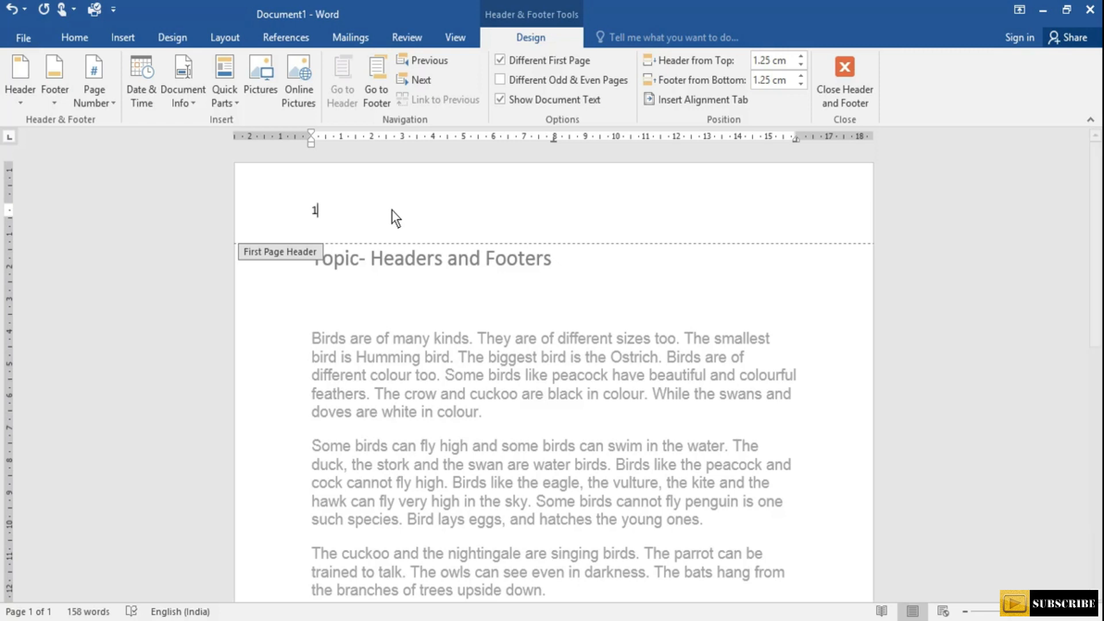
pyautogui.press('Tab')
pyautogui.press('Tab')
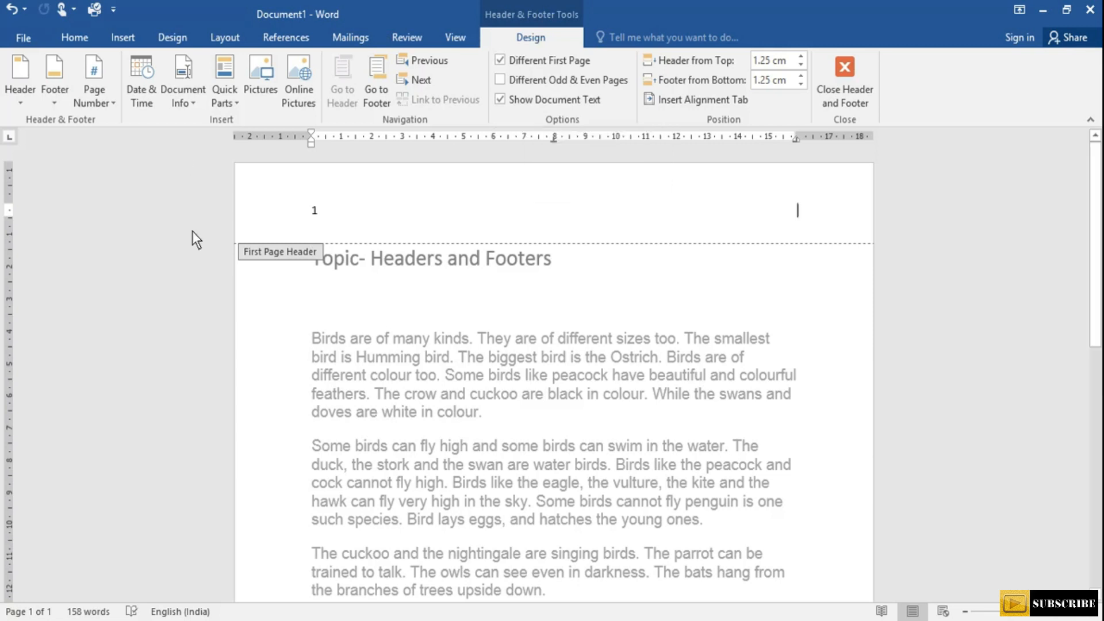
pyautogui.click(151, 94)
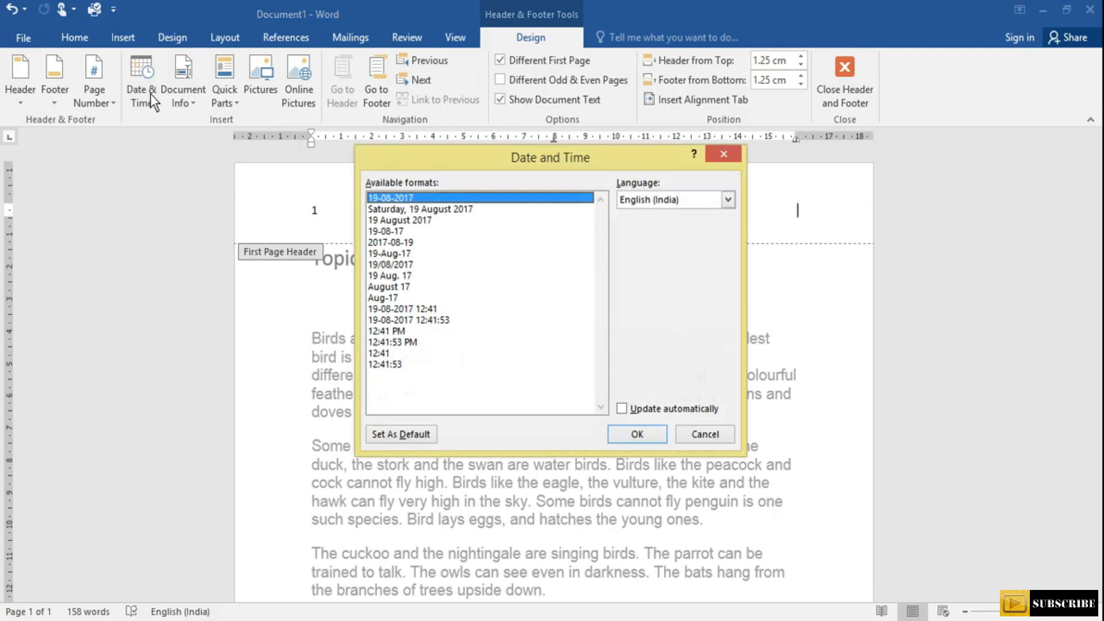
pyautogui.click(413, 221)
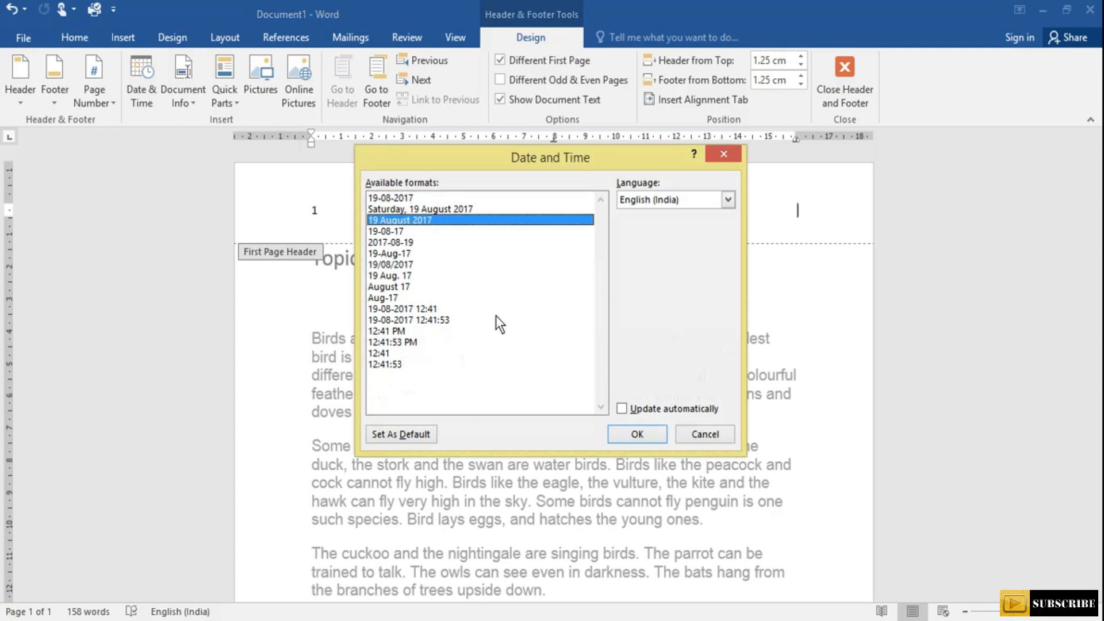
pyautogui.click(621, 410)
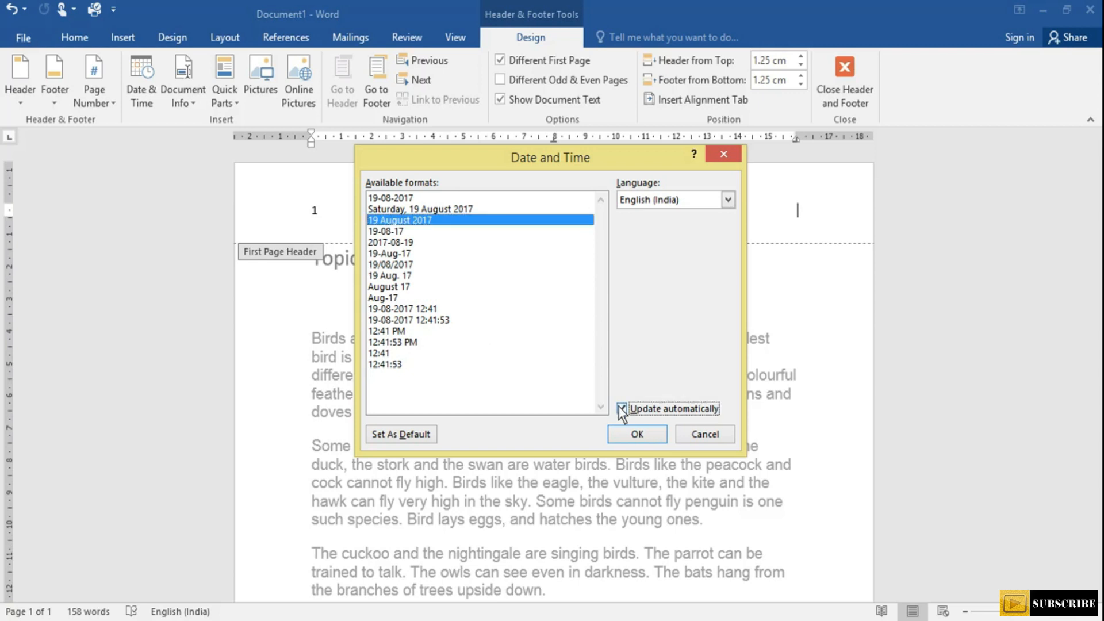
pyautogui.click(632, 437)
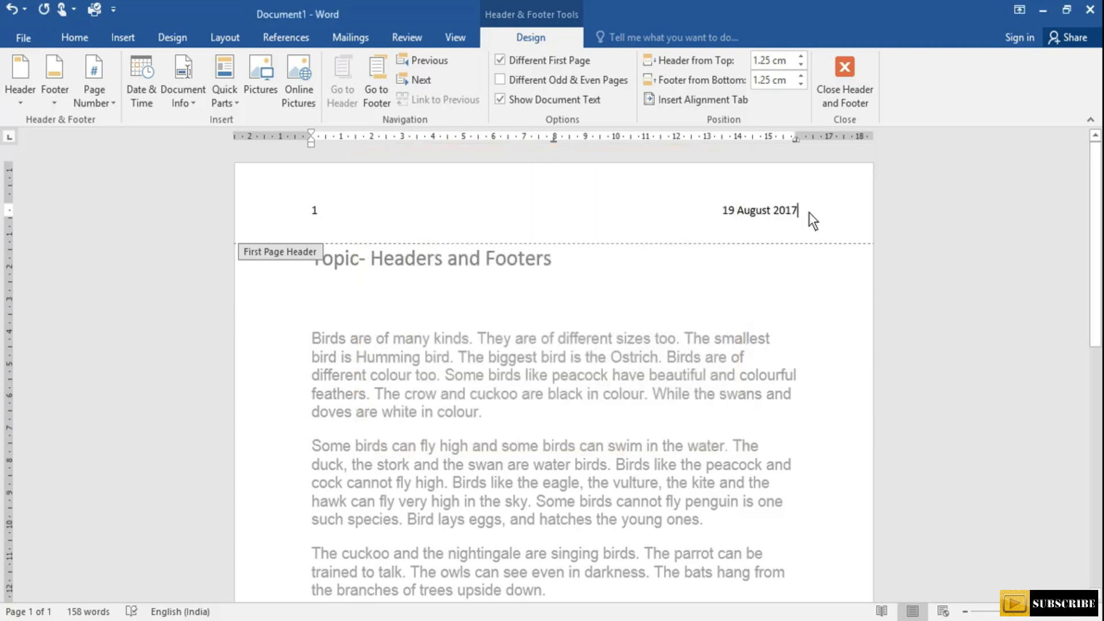
pyautogui.moveTo(805, 214); pyautogui.dragTo(724, 211)
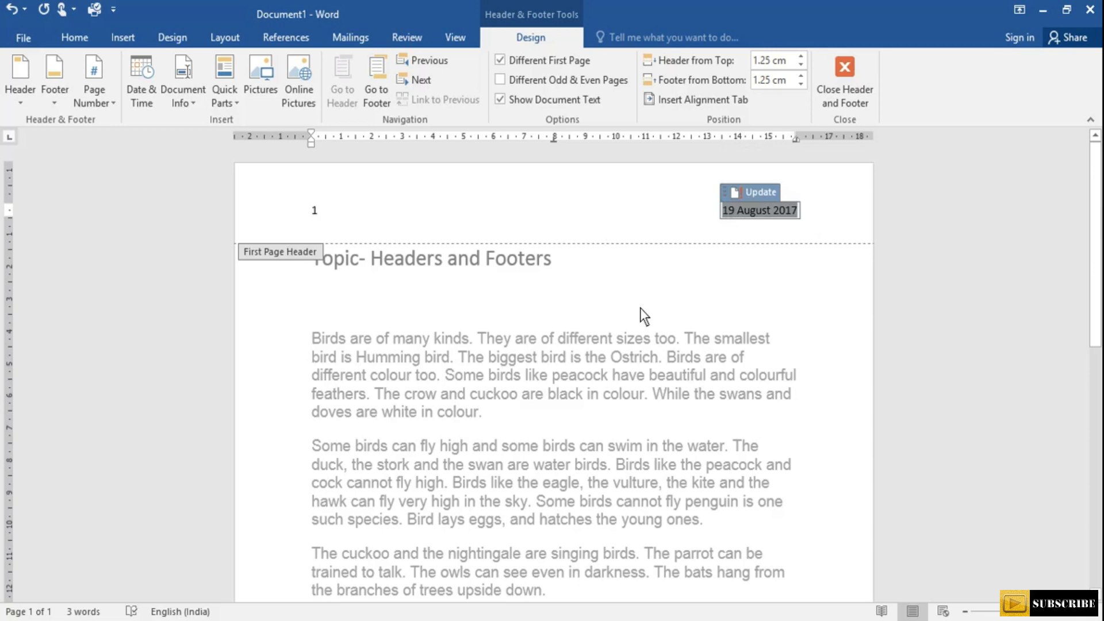
pyautogui.scroll(-3, 639, 308)
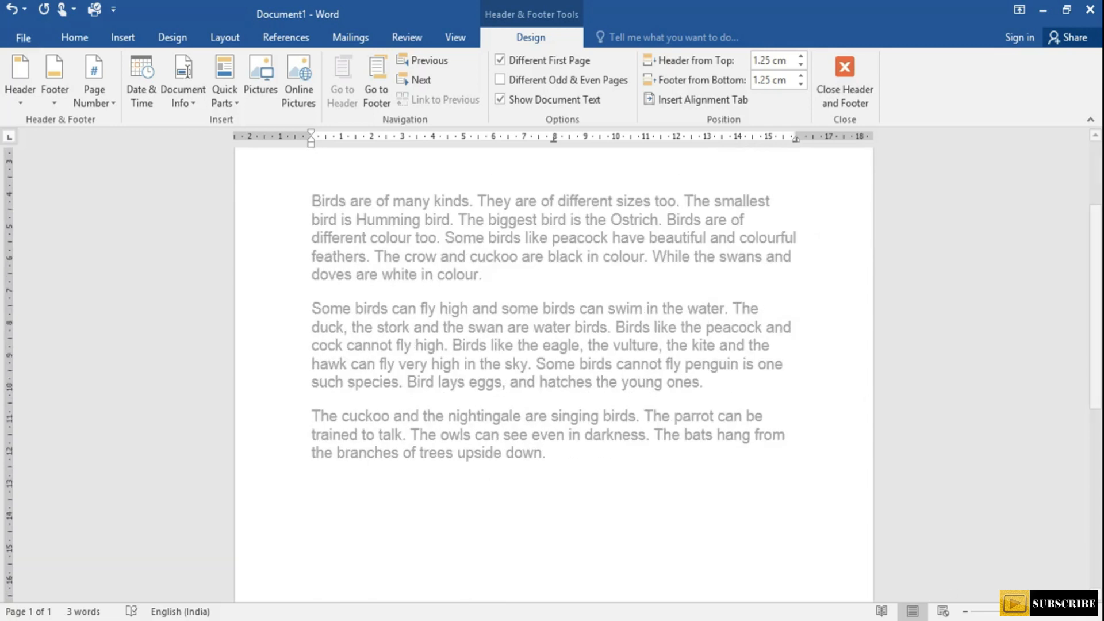
pyautogui.click(941, 620)
pyautogui.click(966, 525)
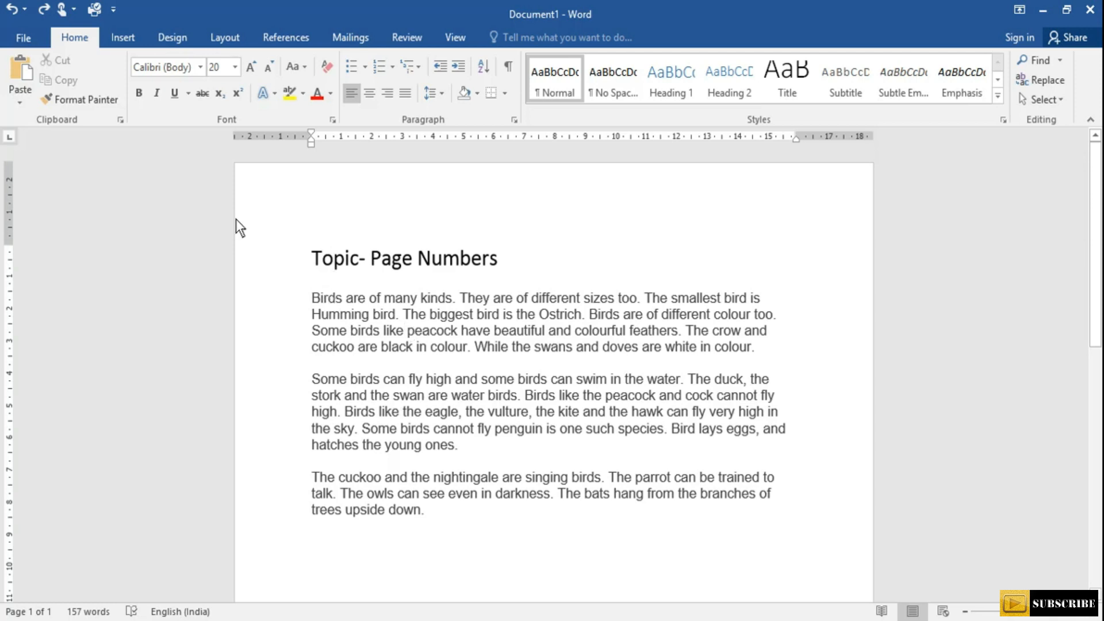
# Insert a page number at the top of the page in the Plain Number 1 style and return to the document body.
pyautogui.click(123, 37)
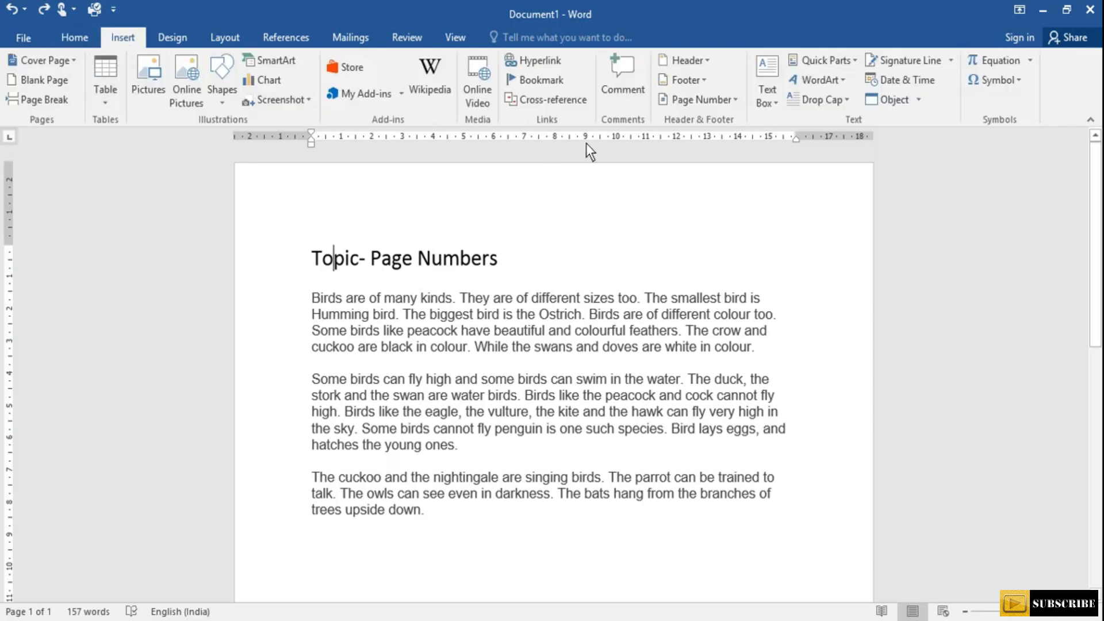
pyautogui.click(723, 101)
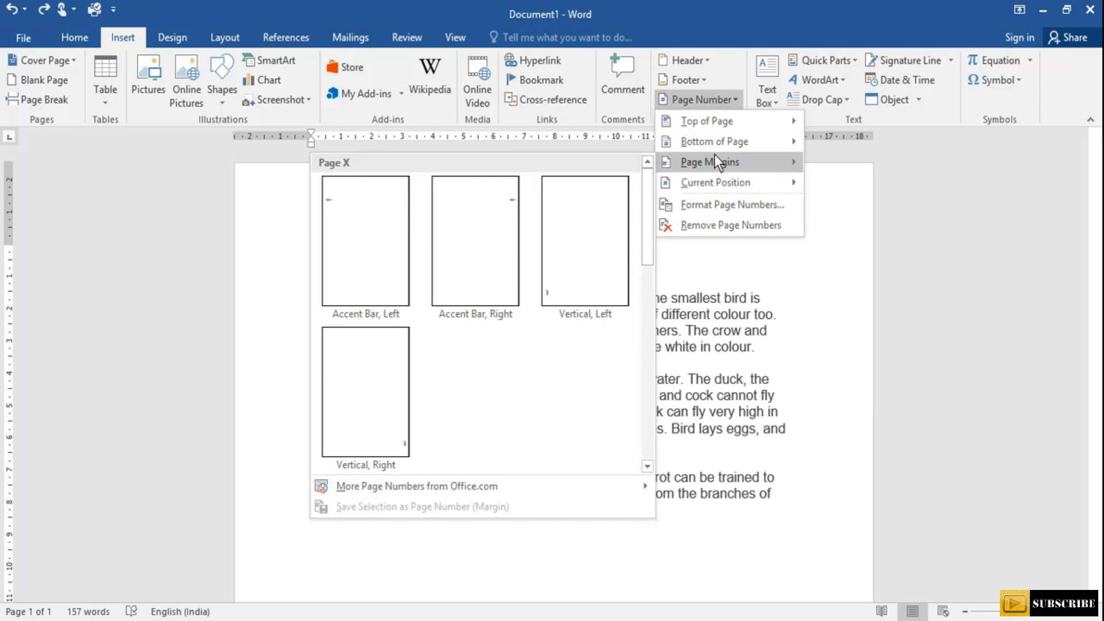
pyautogui.moveTo(711, 122)
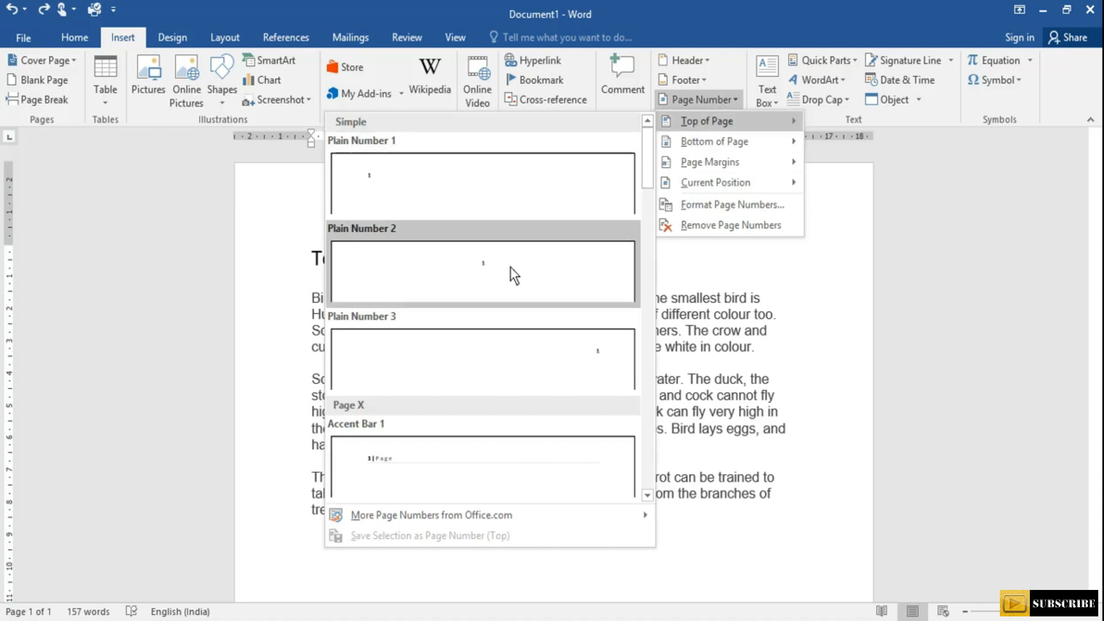
pyautogui.click(476, 191)
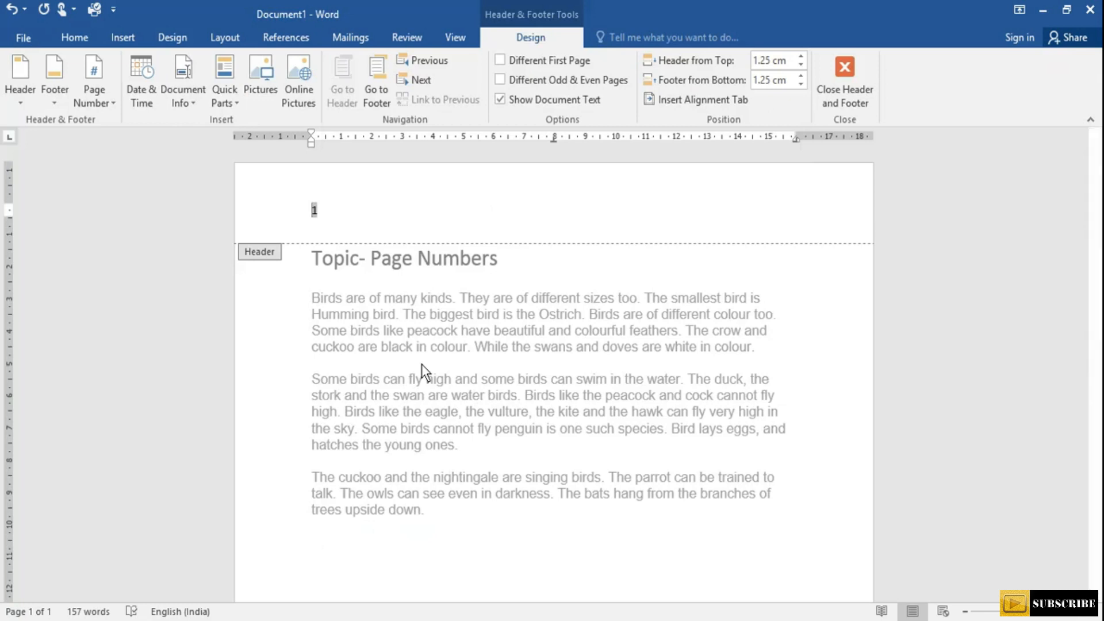
pyautogui.press('Escape')
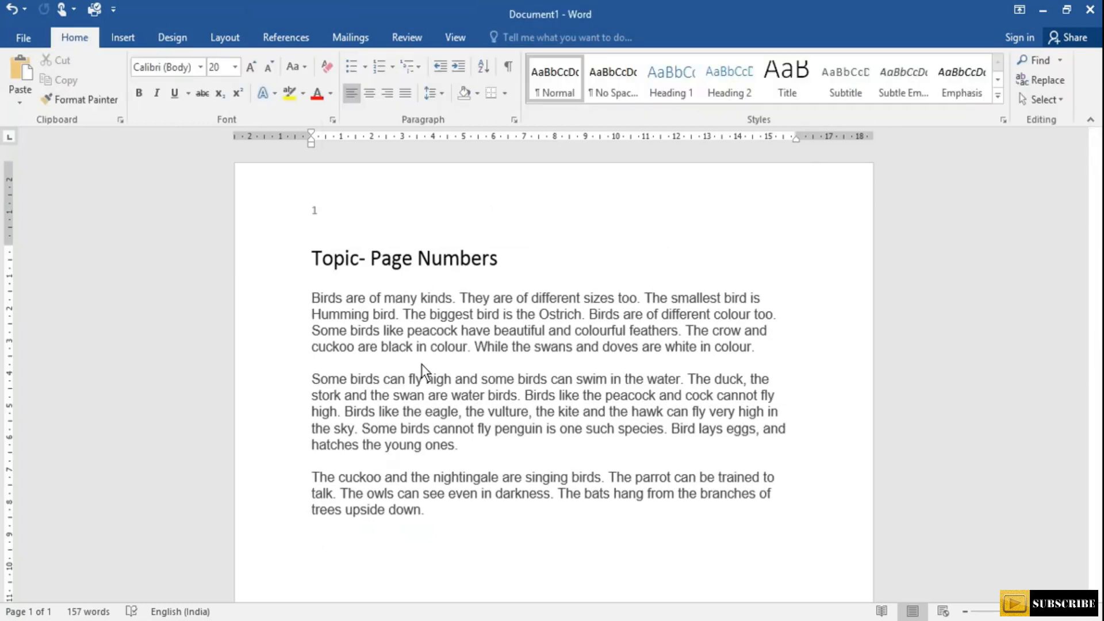
pyautogui.doubleClick(327, 210)
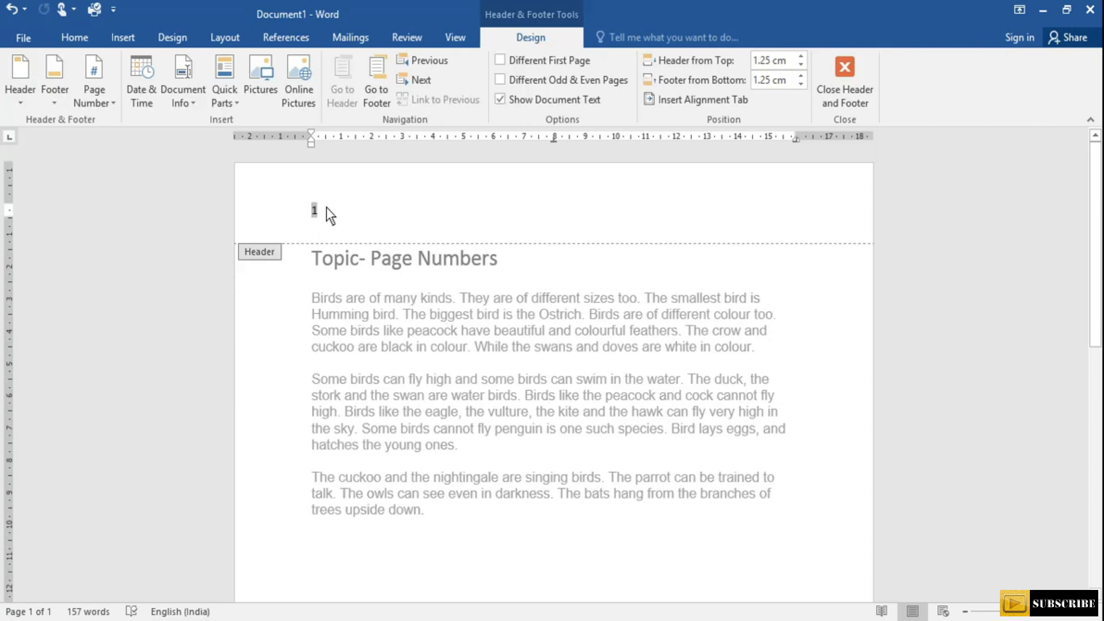
pyautogui.press('Escape')
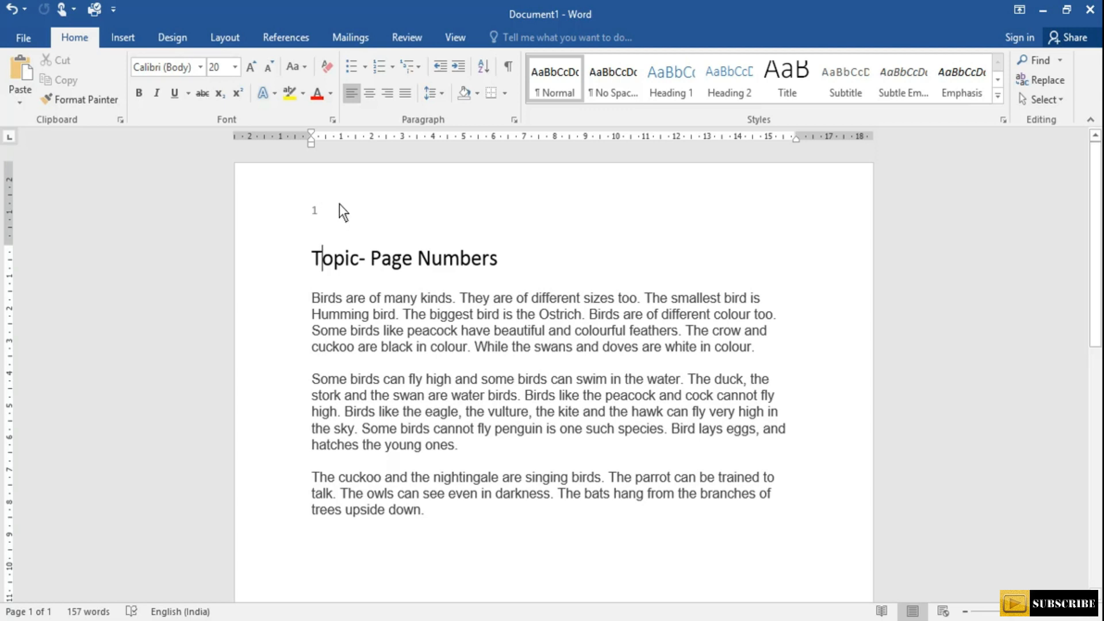
# Change the header page number to the centred Plain Number 2 style and return to the document body.
pyautogui.doubleClick(338, 205)
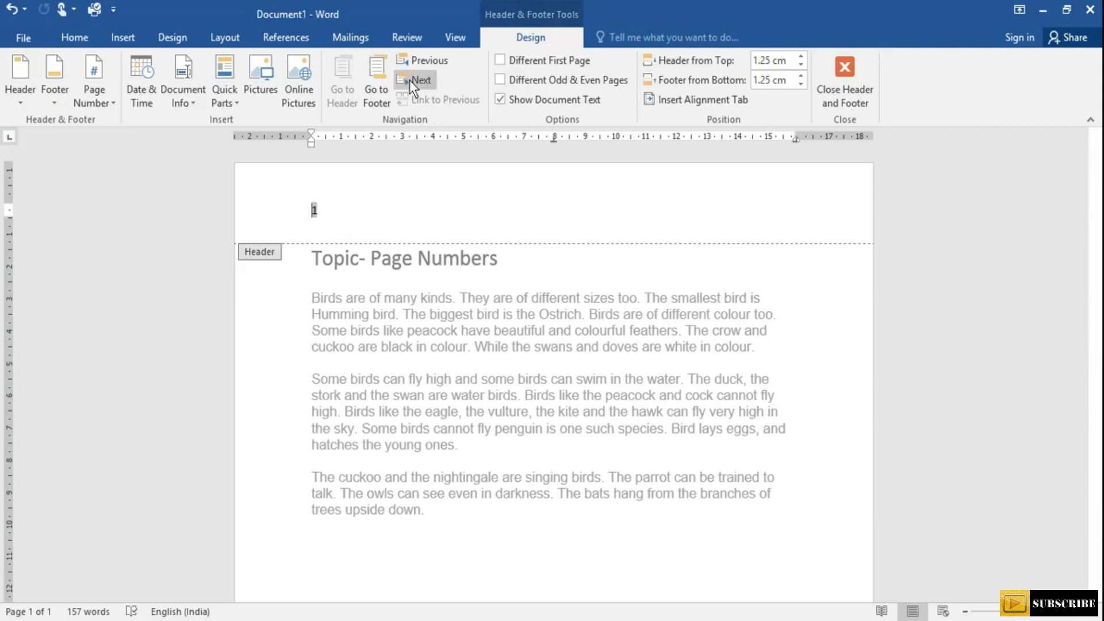
pyautogui.click(96, 106)
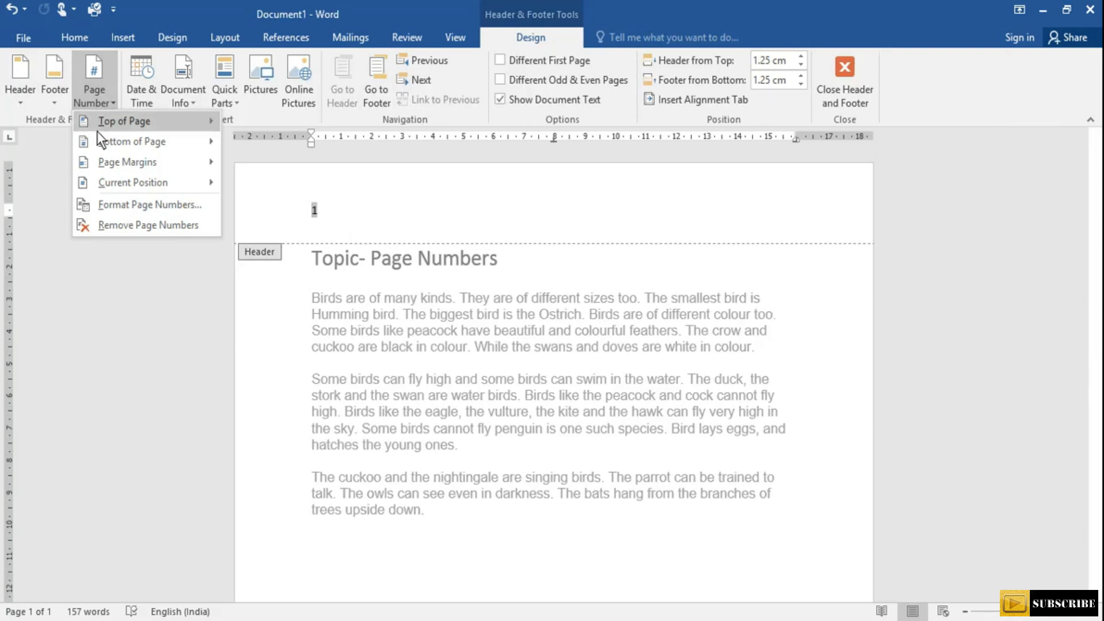
pyautogui.moveTo(97, 130)
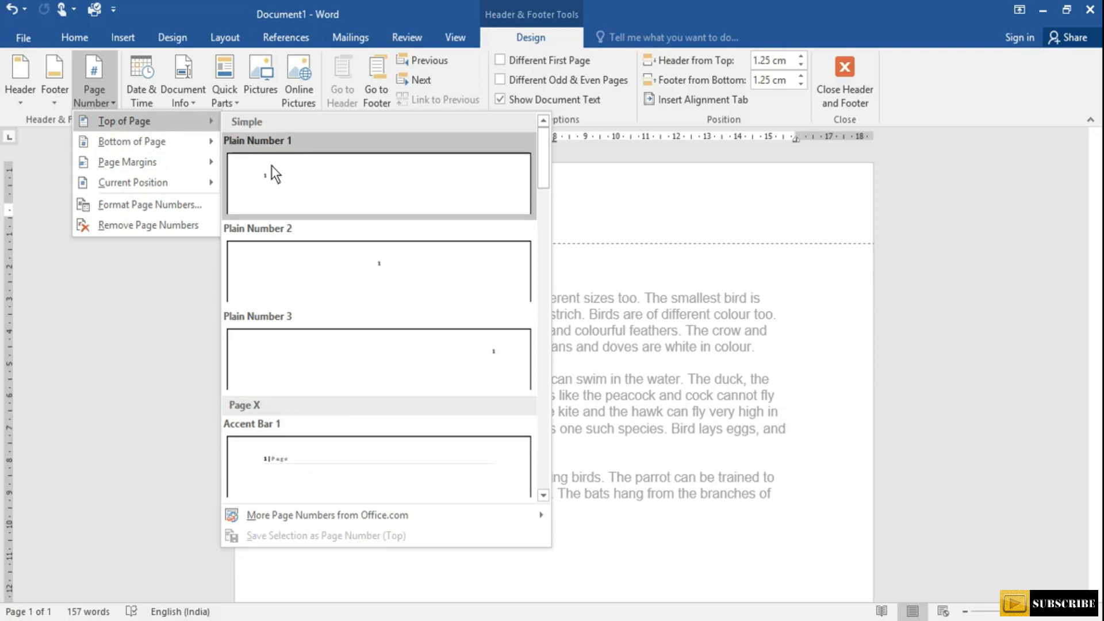
pyautogui.click(344, 257)
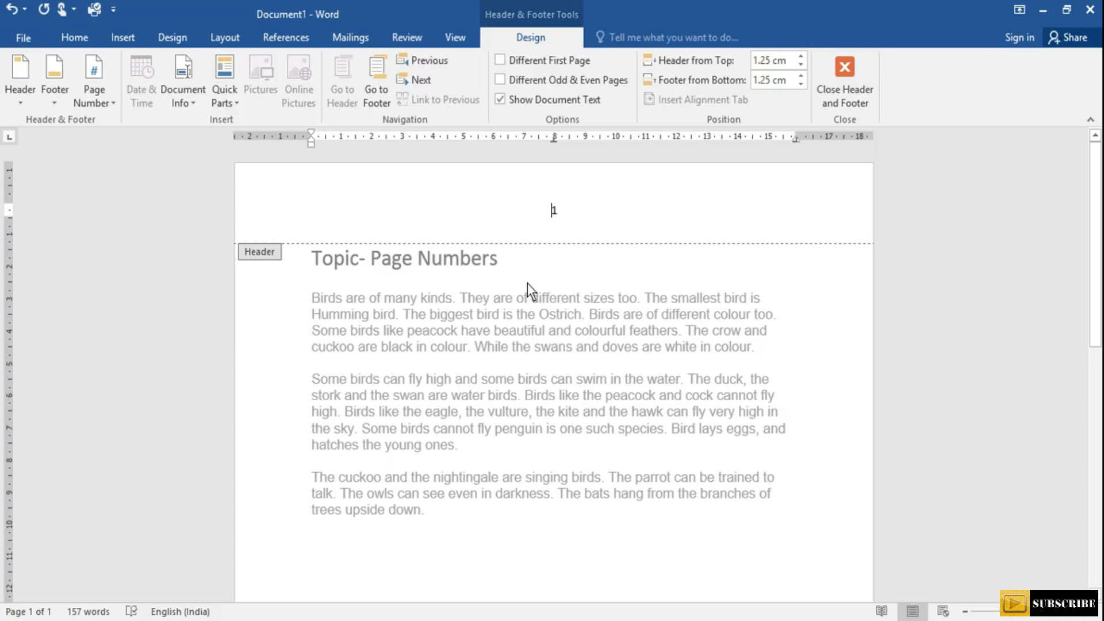
pyautogui.press('Escape')
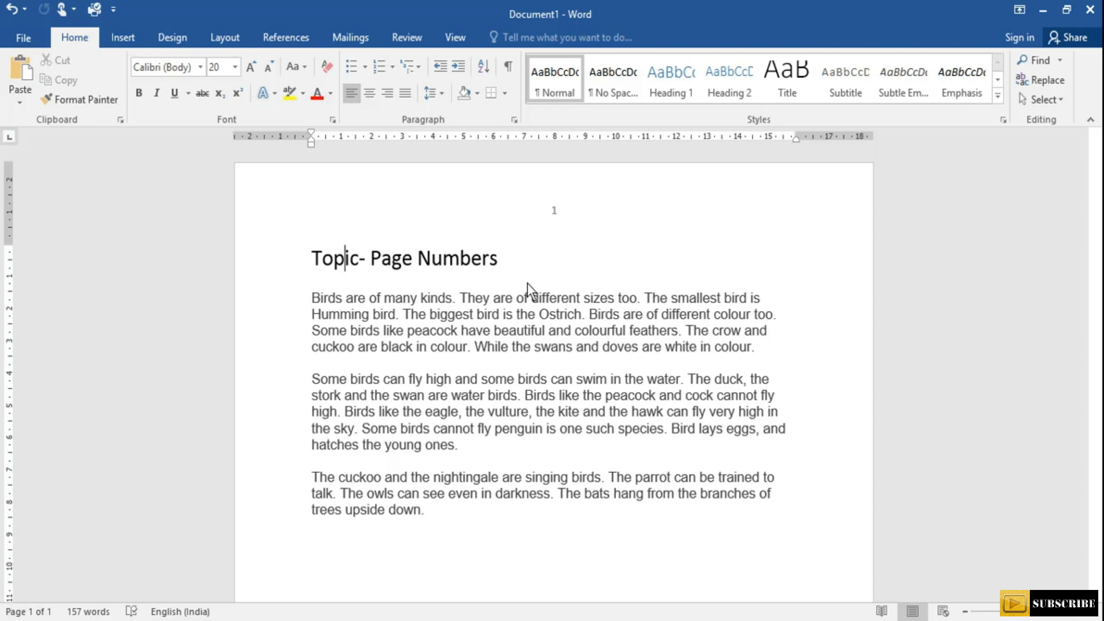
# Turn on Different First Page for the header and return to the document body.
pyautogui.doubleClick(510, 201)
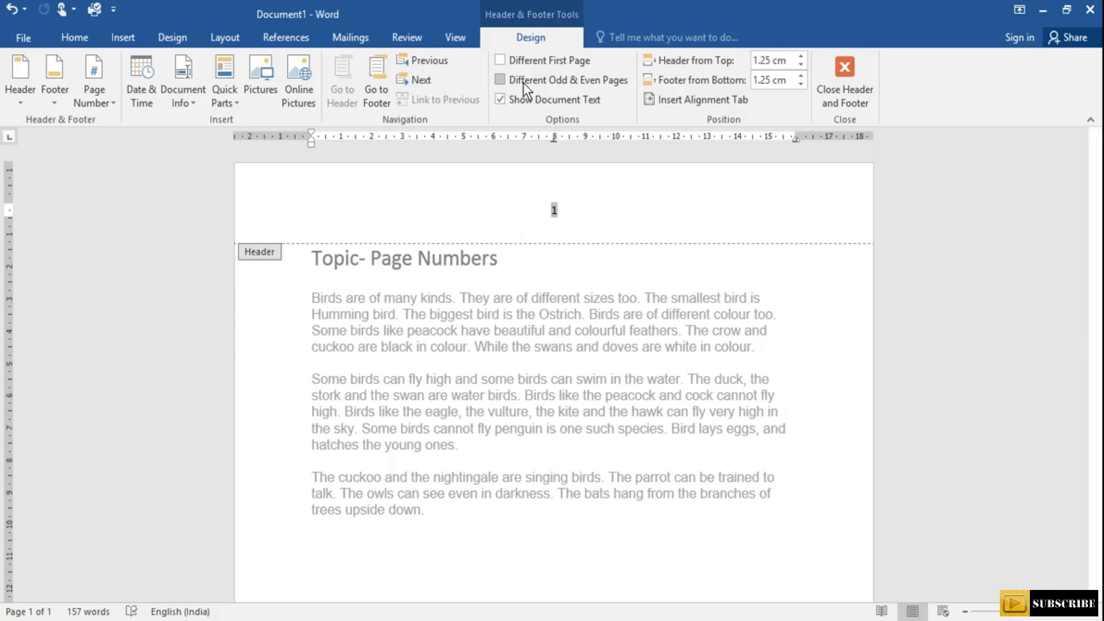
pyautogui.click(498, 60)
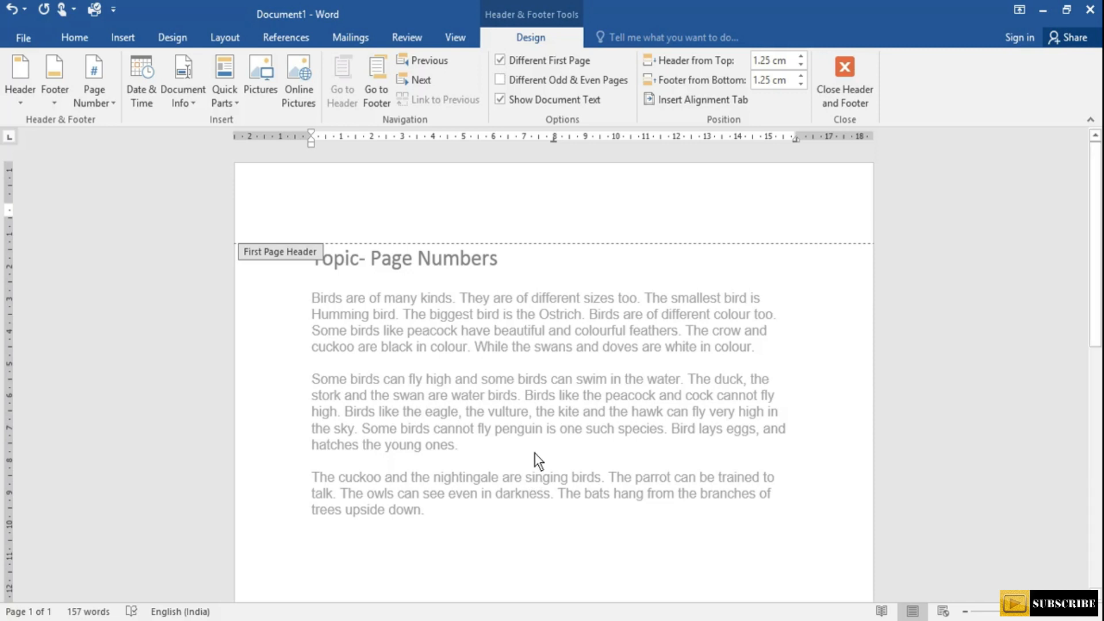
pyautogui.press('Escape')
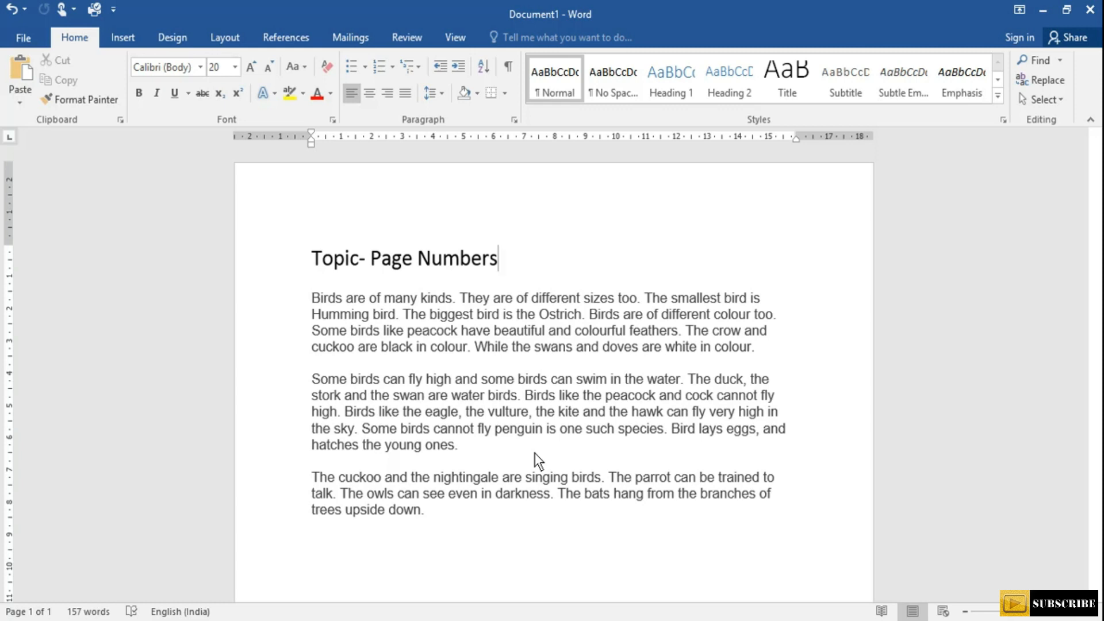
# Insert a Next Page section break directly before the title "Topic- Page Numbers".
pyautogui.moveTo(415, 618)
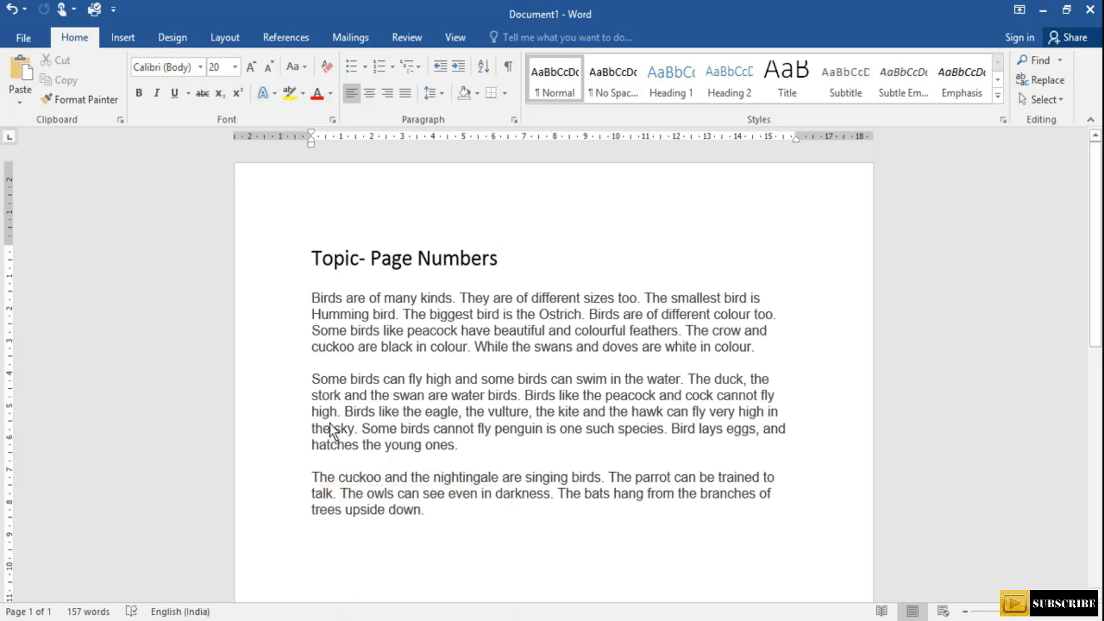
pyautogui.press('Left')
pyautogui.press('Left')
pyautogui.press('Left')
pyautogui.press('Left')
pyautogui.press('Left')
pyautogui.press('Left')
pyautogui.press('Left')
pyautogui.press('Left')
pyautogui.press('Left')
pyautogui.press('Left')
pyautogui.press('Left')
pyautogui.press('Left')
pyautogui.press('Left')
pyautogui.press('Left')
pyautogui.press('Left')
pyautogui.press('Left')
pyautogui.press('Left')
pyautogui.press('Left')
pyautogui.press('Left')
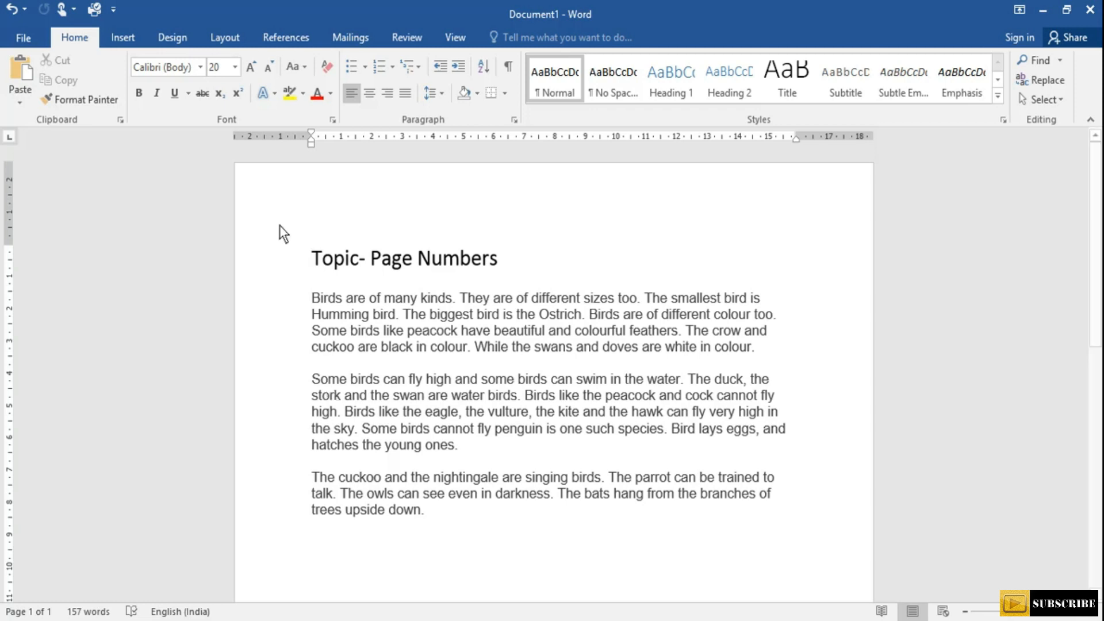
pyautogui.click(222, 44)
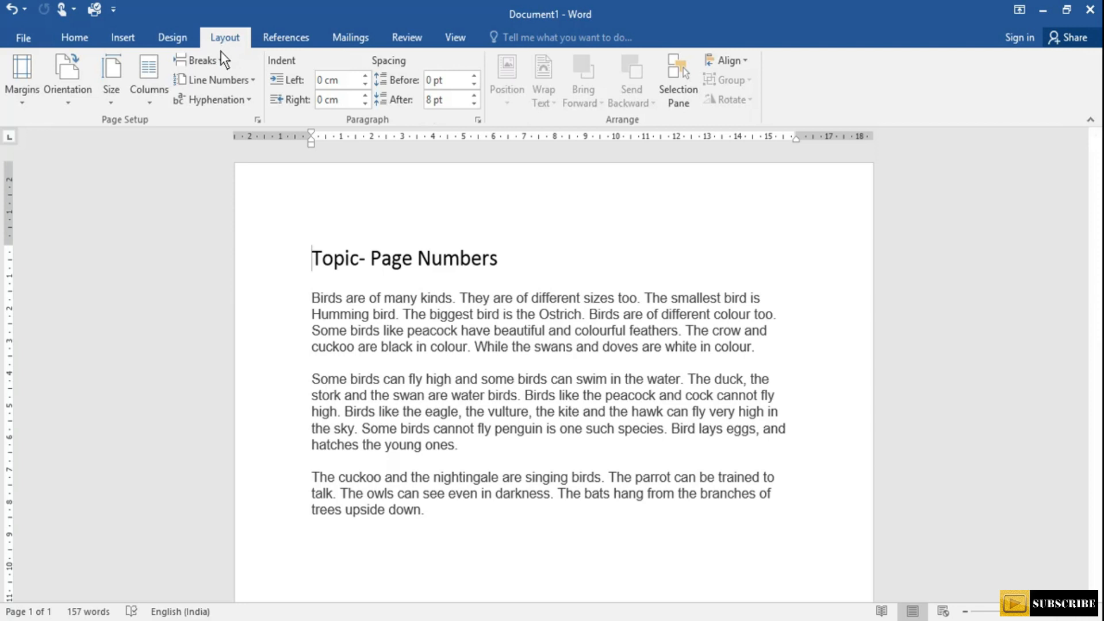
pyautogui.click(221, 62)
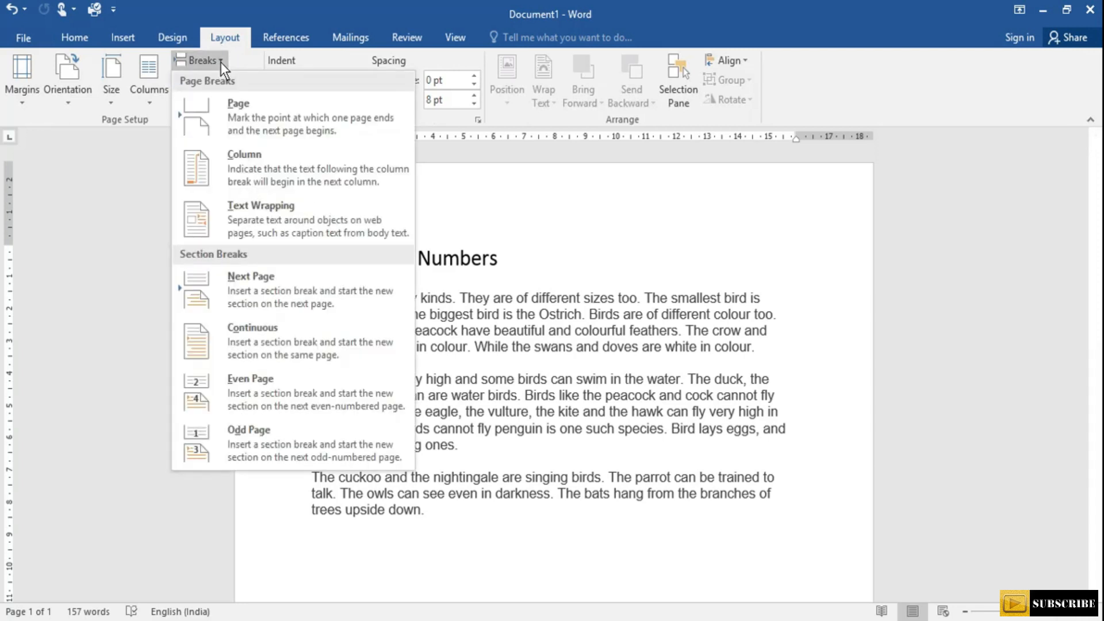
pyautogui.click(255, 292)
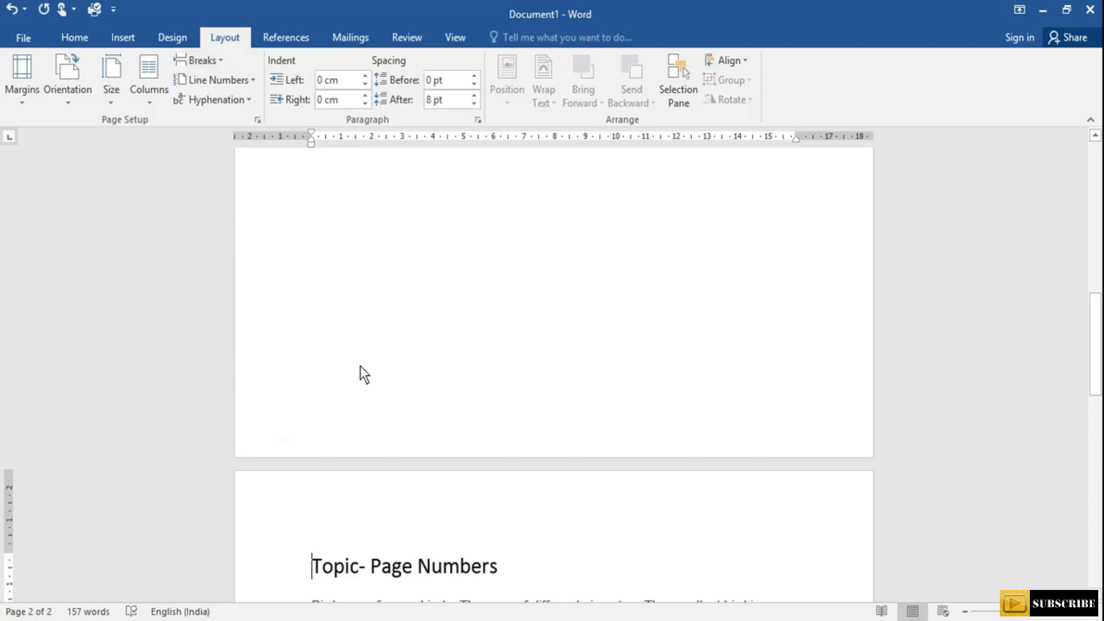
# Open the header of the blank first page and set the page numbering to start at 2.
pyautogui.scroll(3, 359, 366)
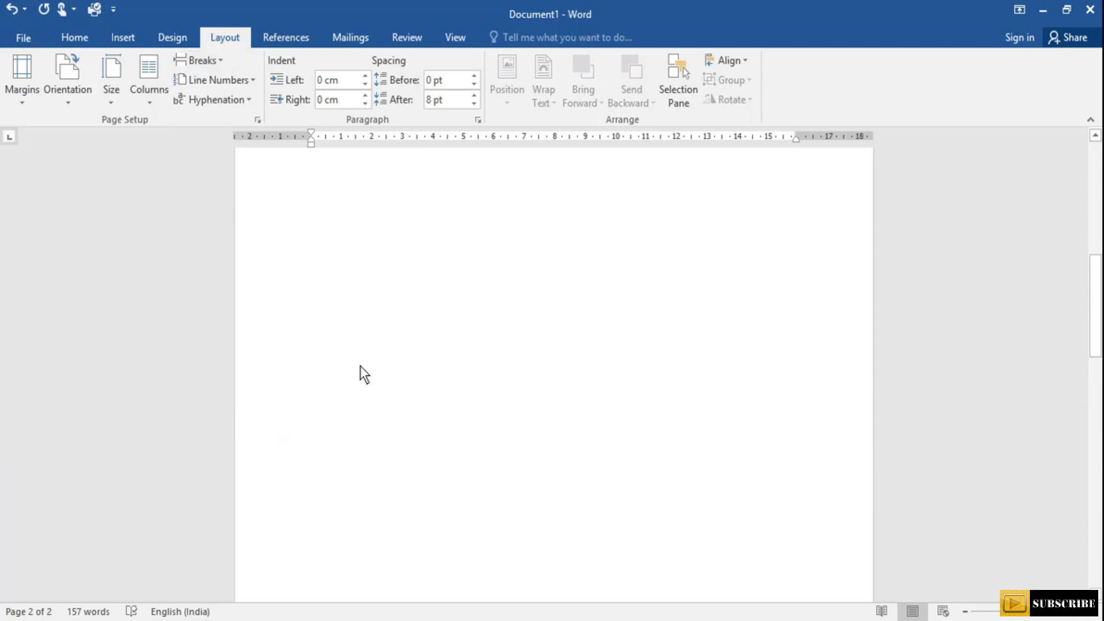
pyautogui.scroll(-1, 360, 366)
pyautogui.scroll(5, 360, 366)
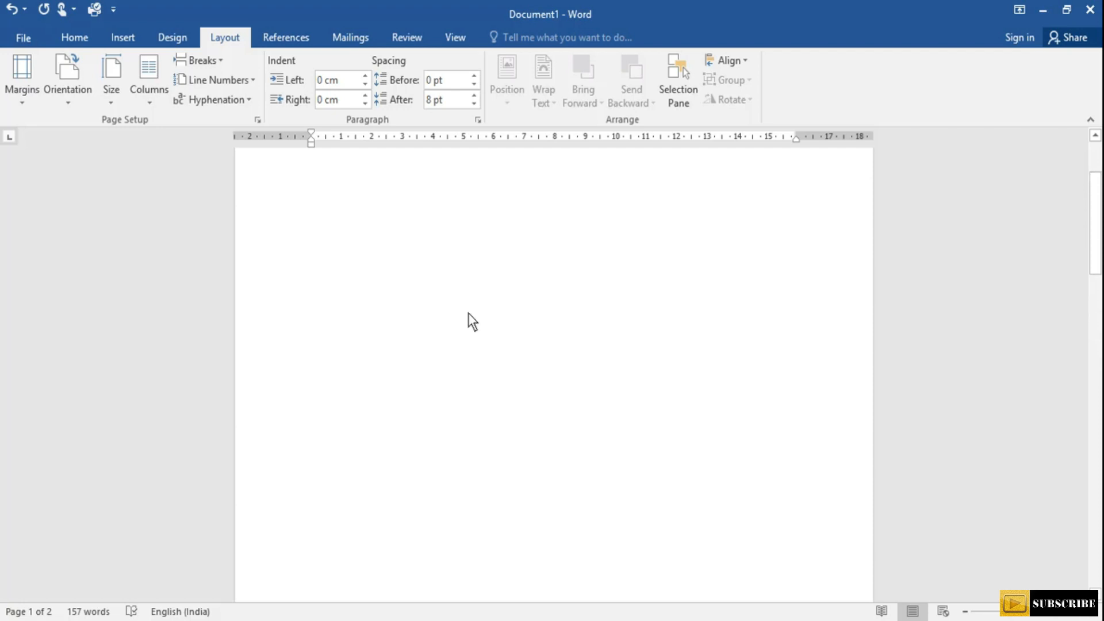
pyautogui.click(532, 175)
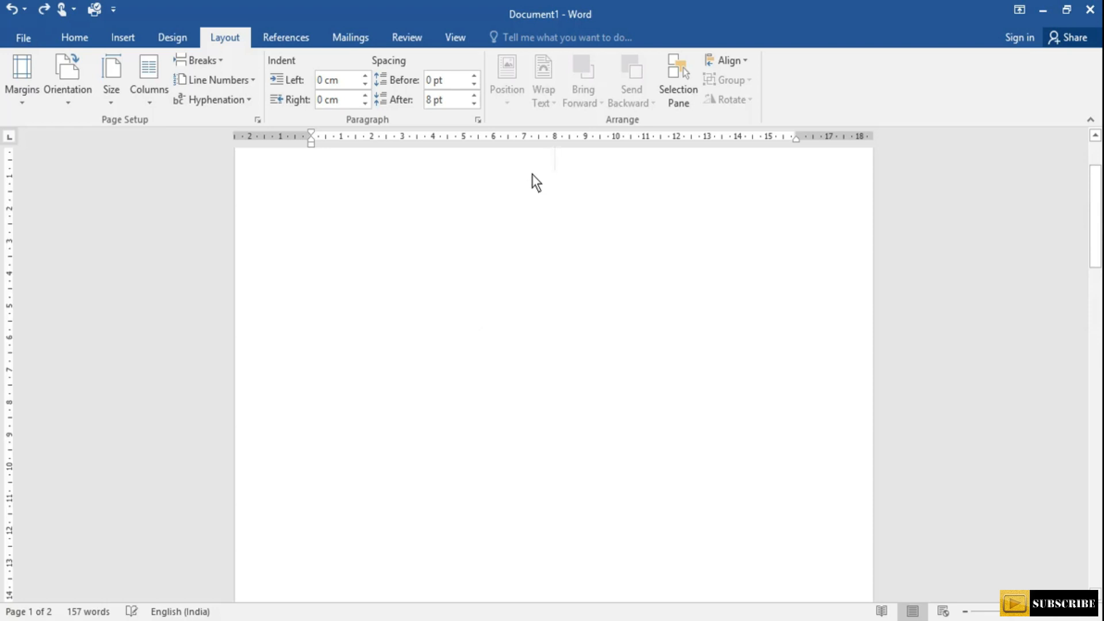
pyautogui.scroll(1, 532, 175)
pyautogui.doubleClick(530, 190)
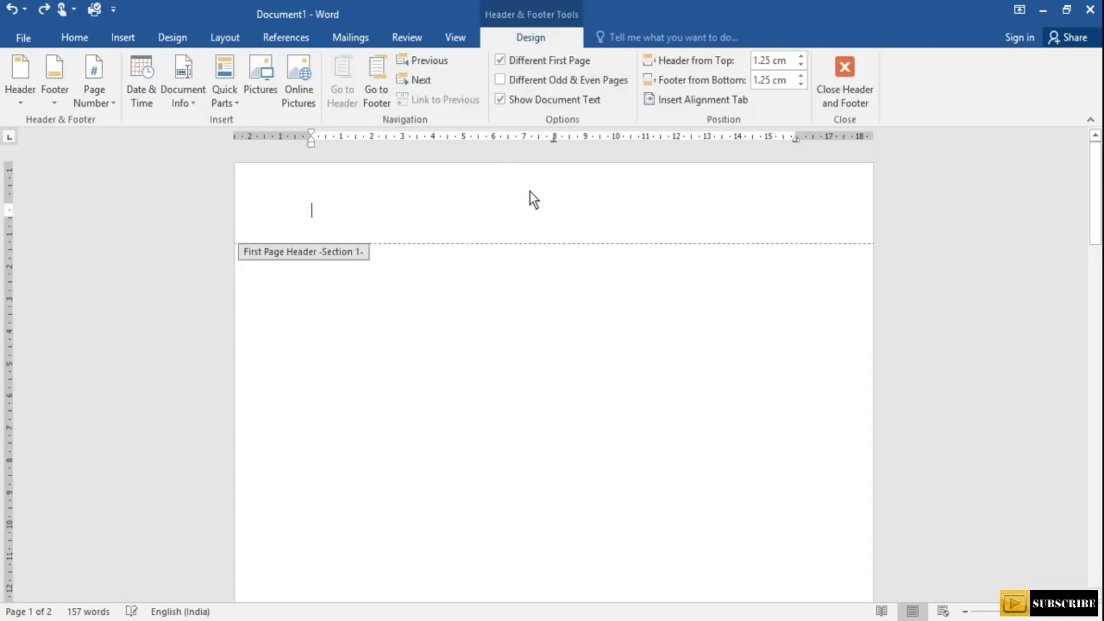
pyautogui.click(106, 98)
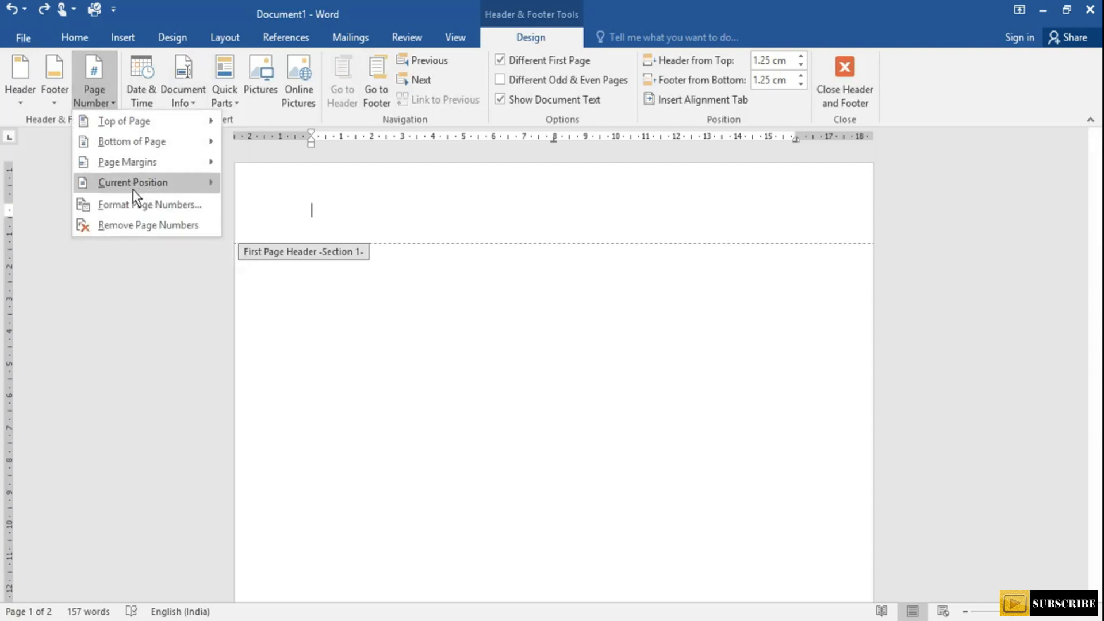
pyautogui.click(138, 205)
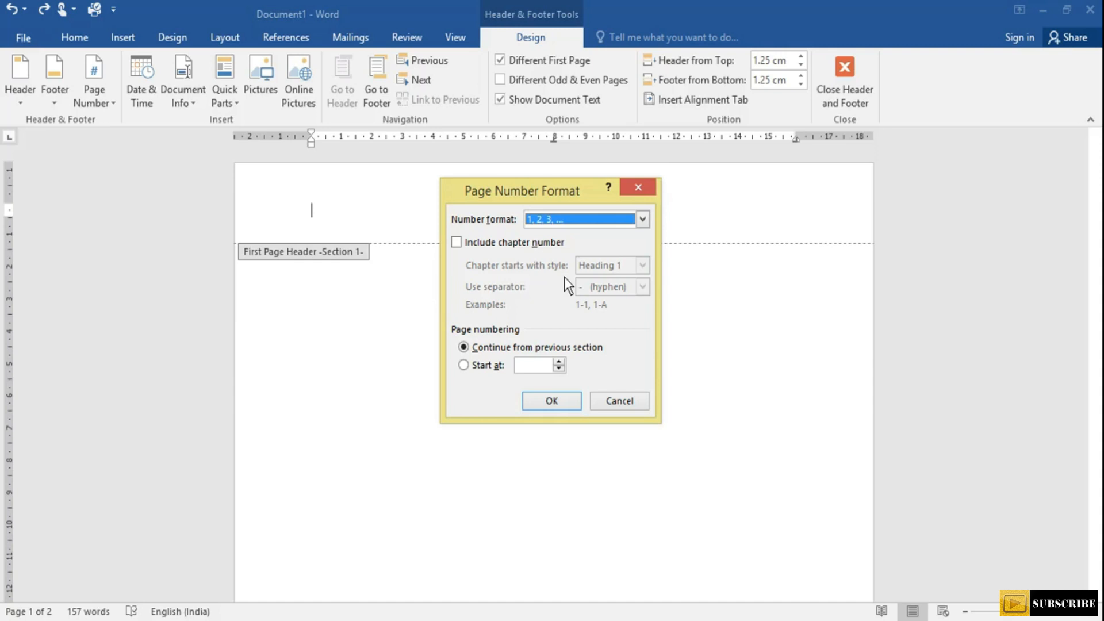
pyautogui.click(487, 365)
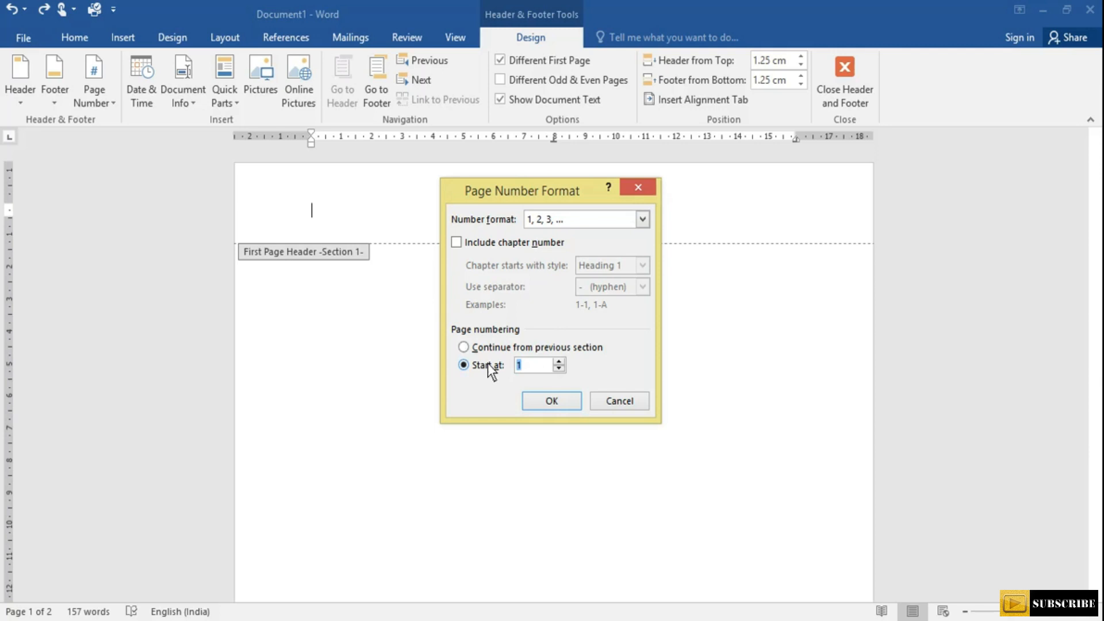
pyautogui.click(562, 360)
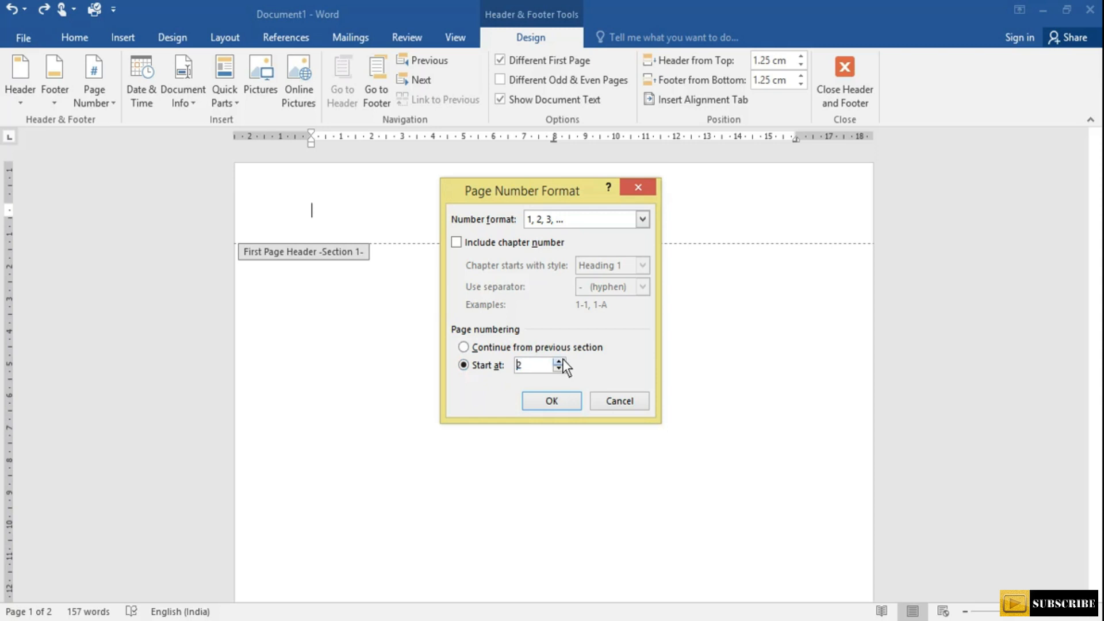
pyautogui.click(549, 403)
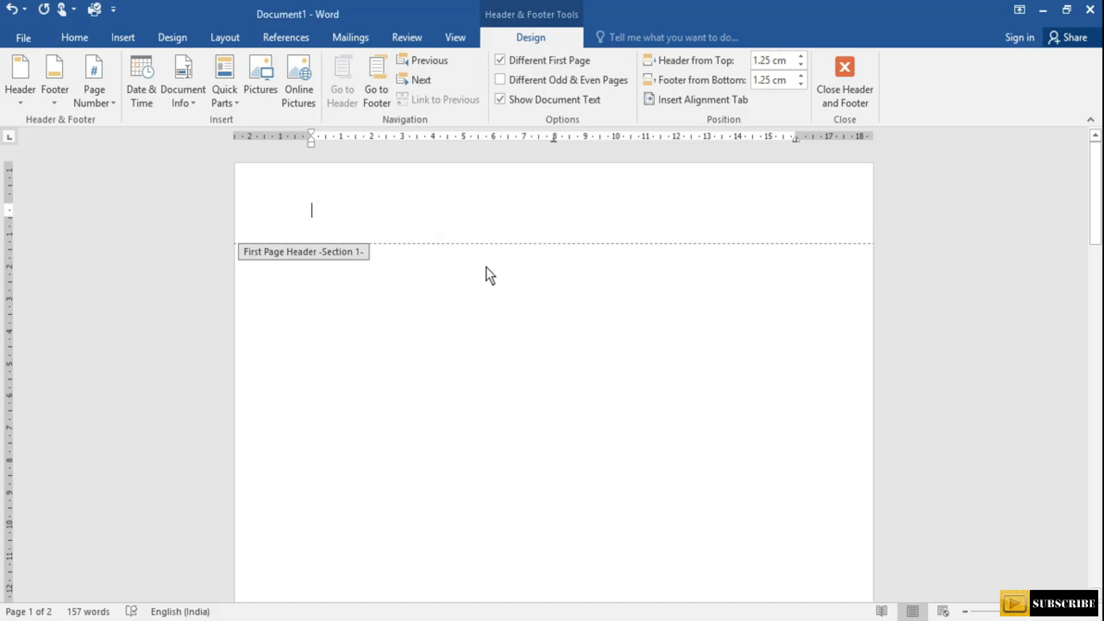
# Enter 1 in the first page header of Section 1.
pyautogui.scroll(-5, 485, 267)
pyautogui.scroll(-10, 485, 267)
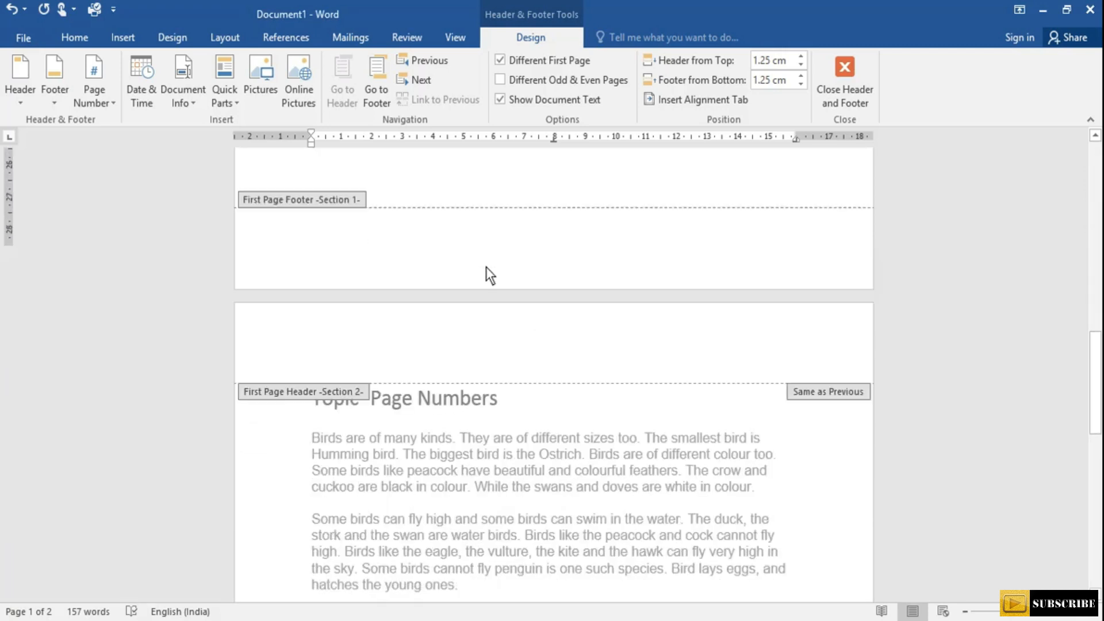
pyautogui.scroll(-1, 485, 275)
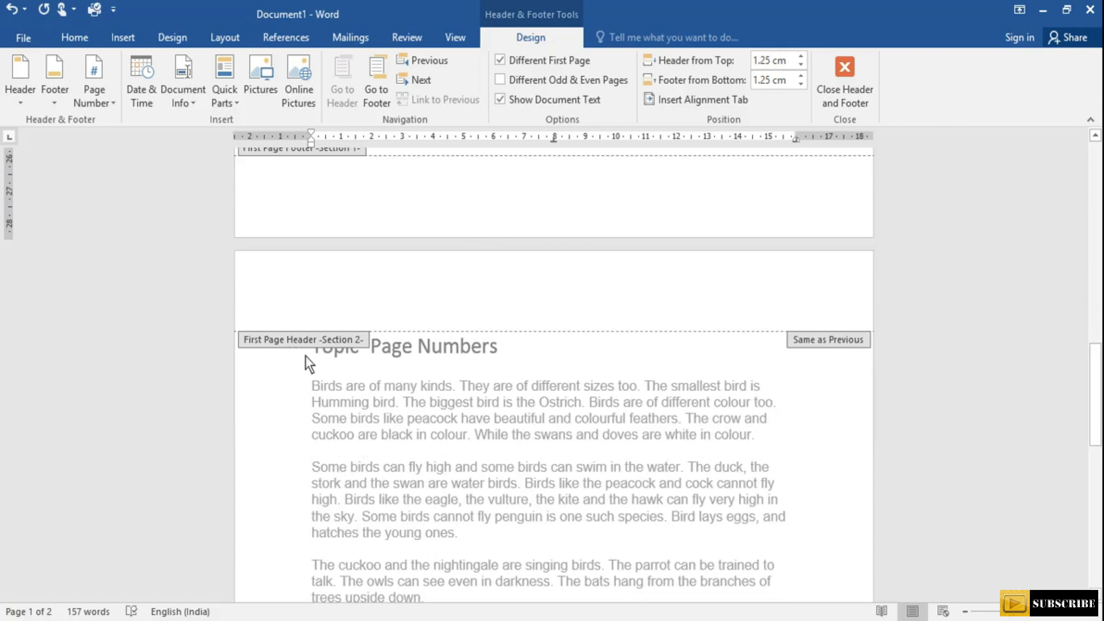
pyautogui.scroll(10, 341, 346)
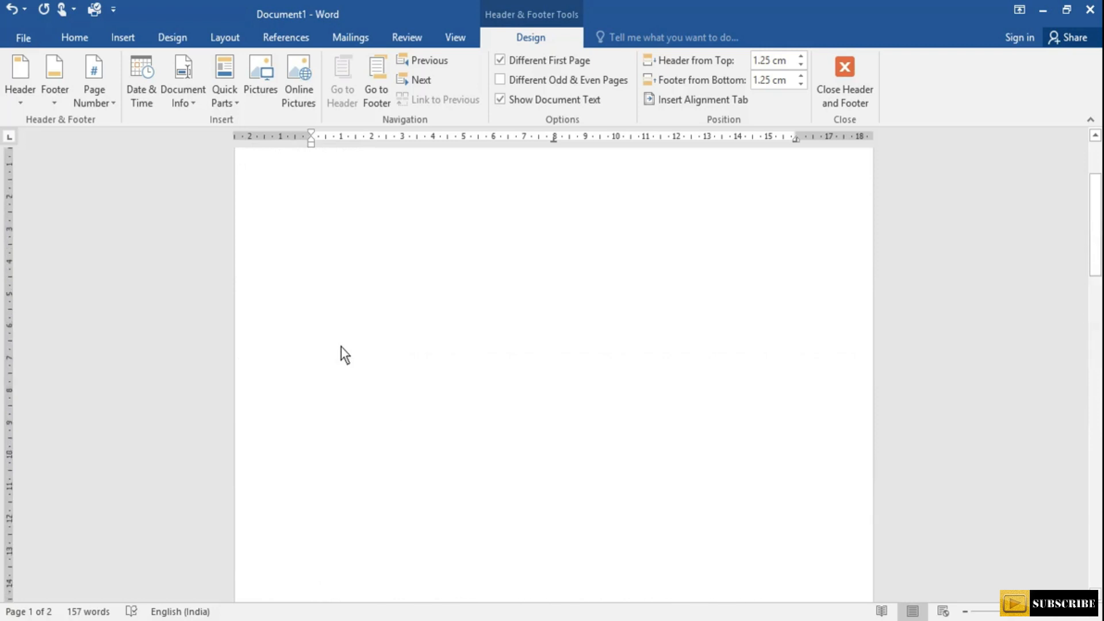
pyautogui.scroll(2, 341, 346)
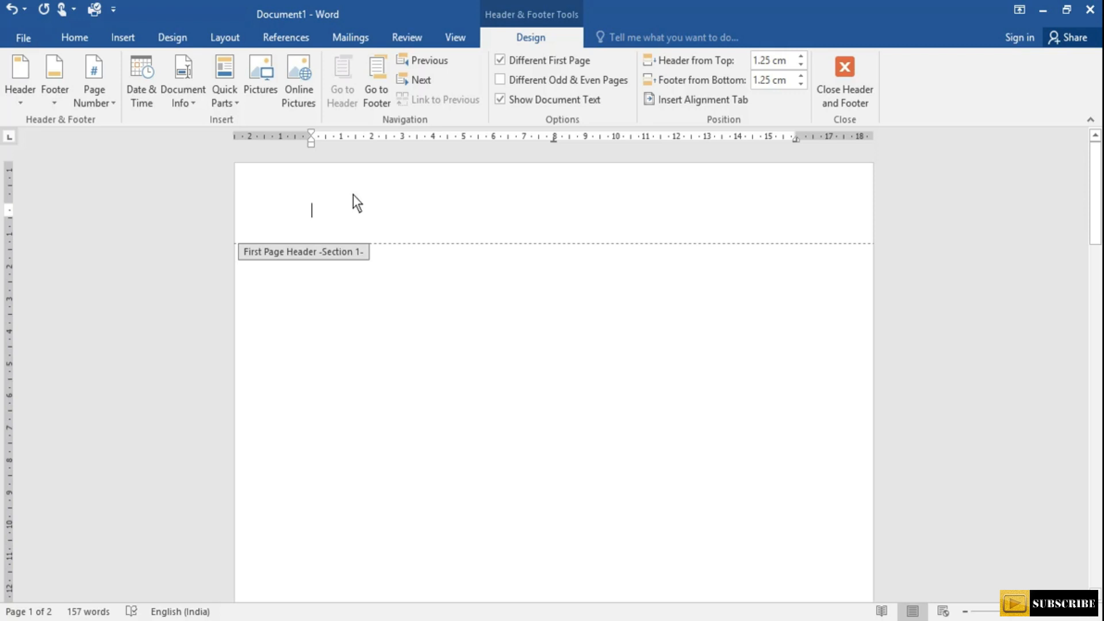
pyautogui.write('1')
# Replace the number in the first page header of Section 2 with 2 and compare the headers of both pages.
pyautogui.scroll(-10, 352, 195)
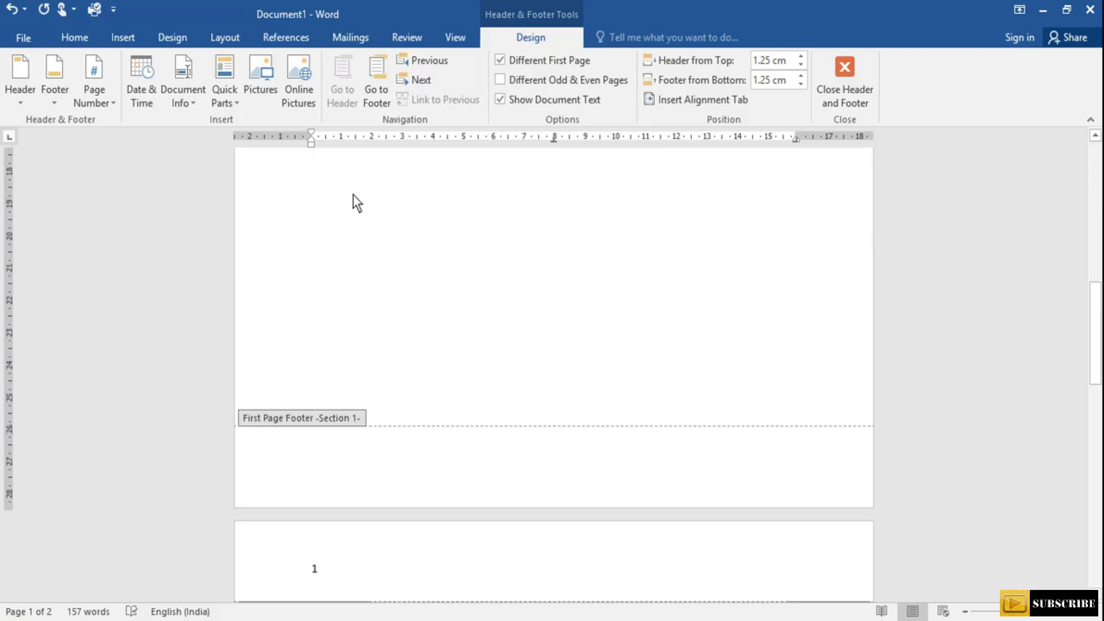
pyautogui.scroll(-3, 352, 196)
pyautogui.click(370, 473)
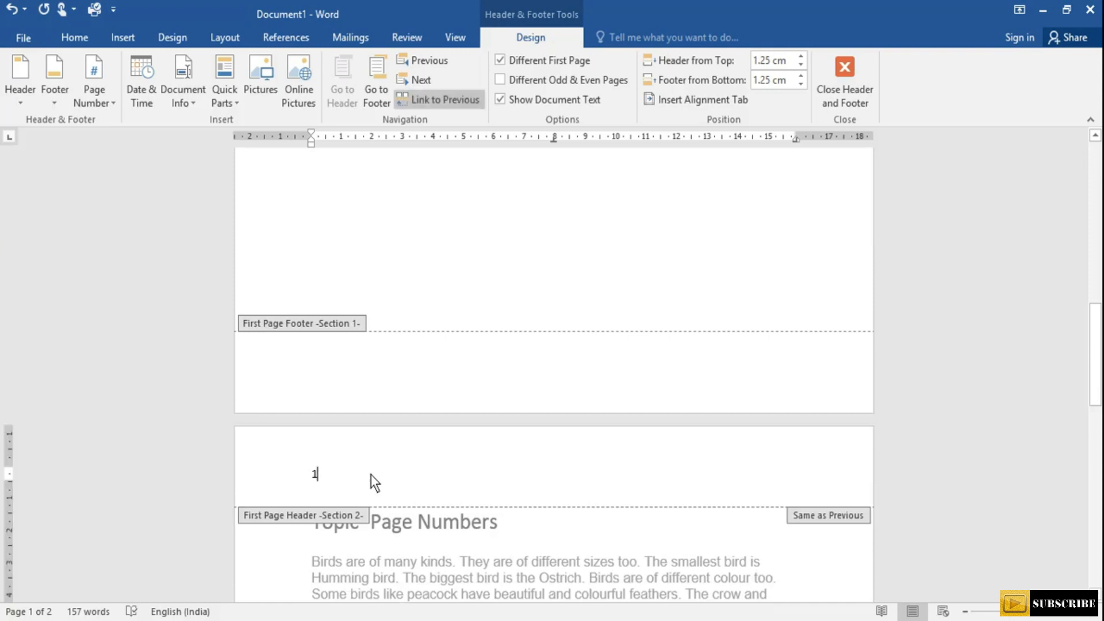
pyautogui.press('BackSpace')
pyautogui.write('2')
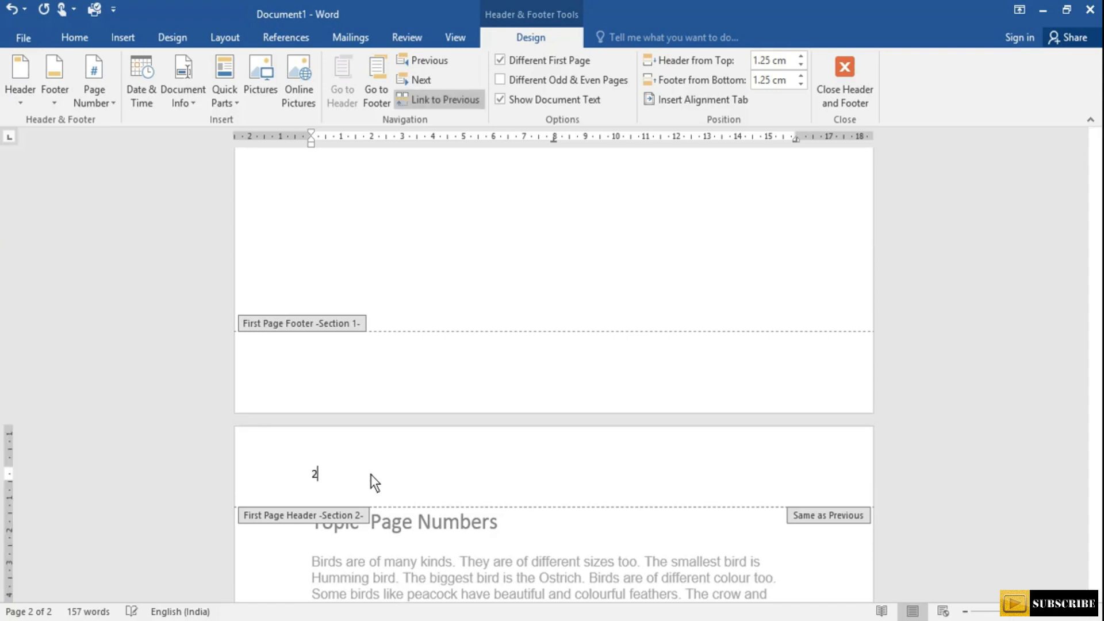
pyautogui.scroll(-5, 370, 473)
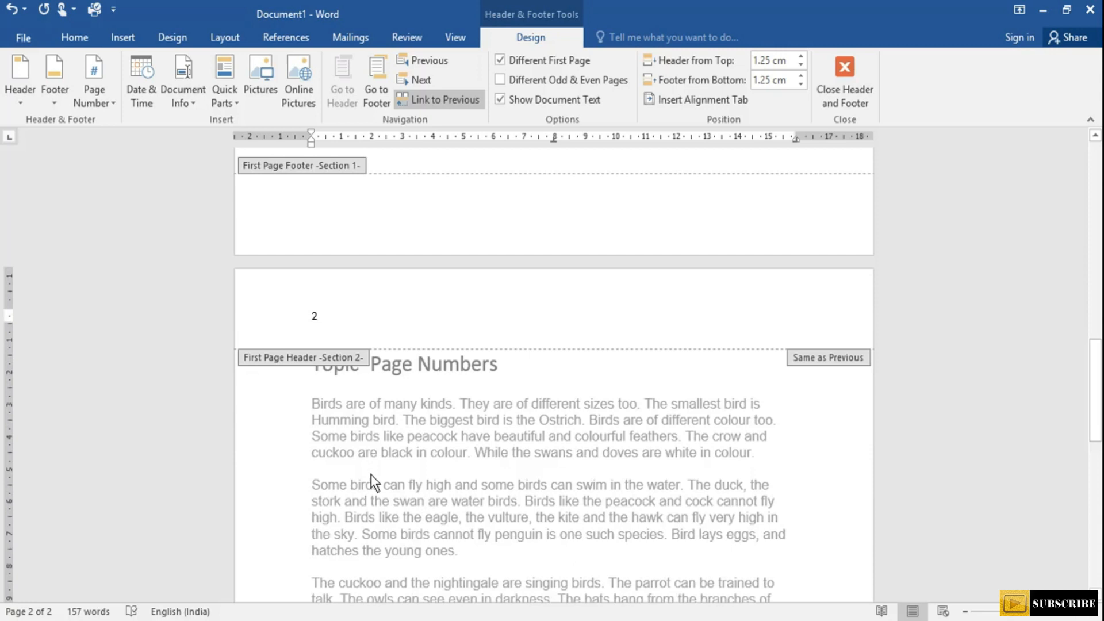
pyautogui.scroll(5, 370, 474)
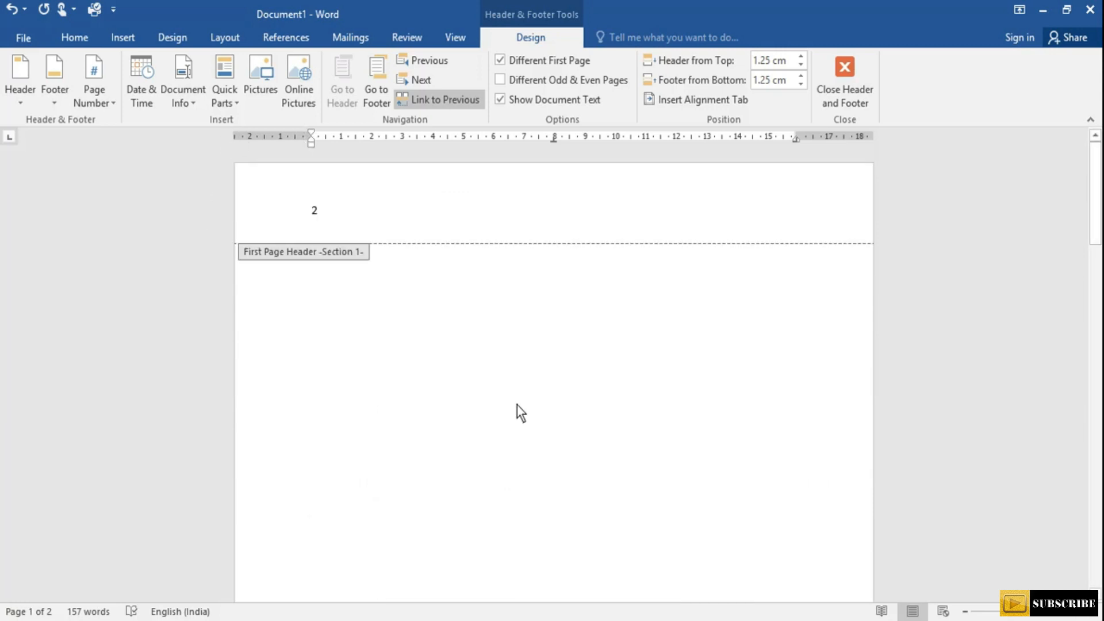
pyautogui.scroll(-14, 516, 404)
pyautogui.scroll(-3, 516, 404)
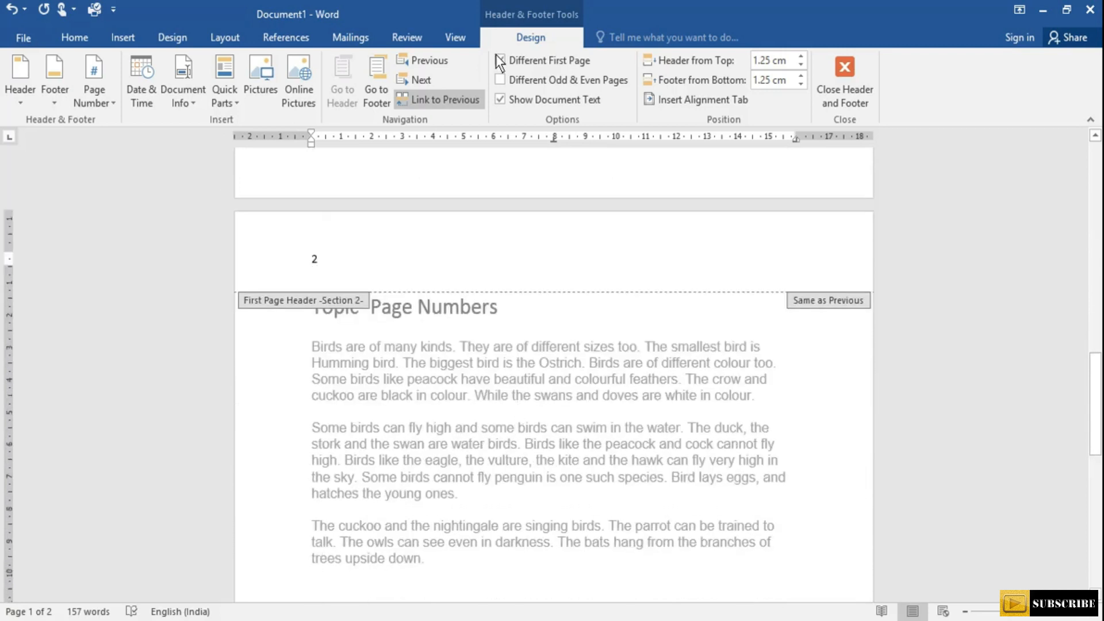
pyautogui.scroll(16, 462, 345)
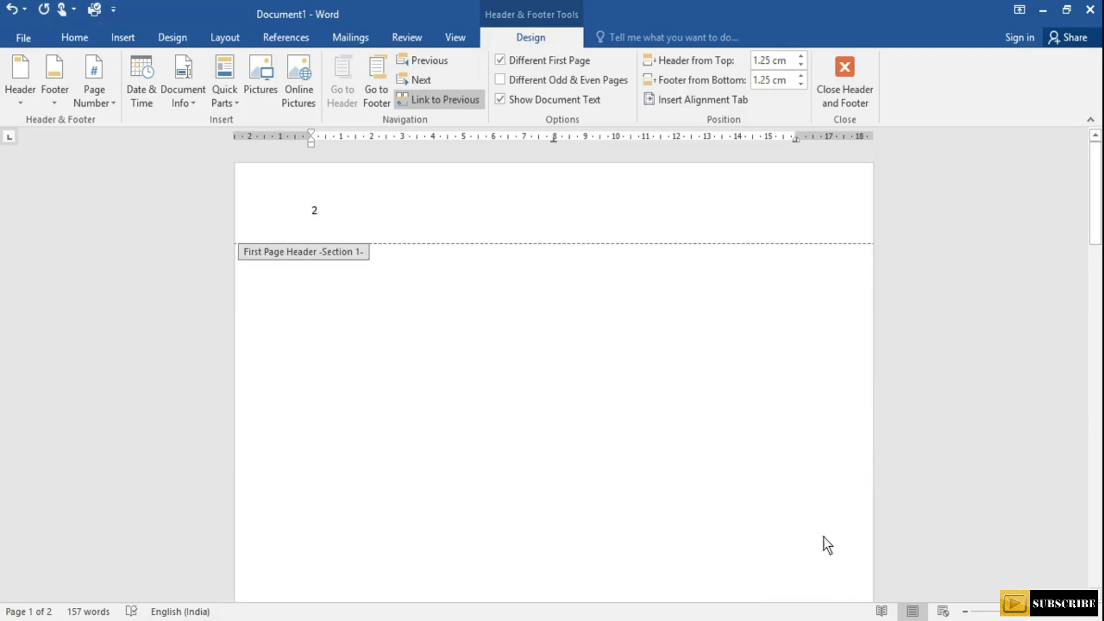
pyautogui.click(941, 620)
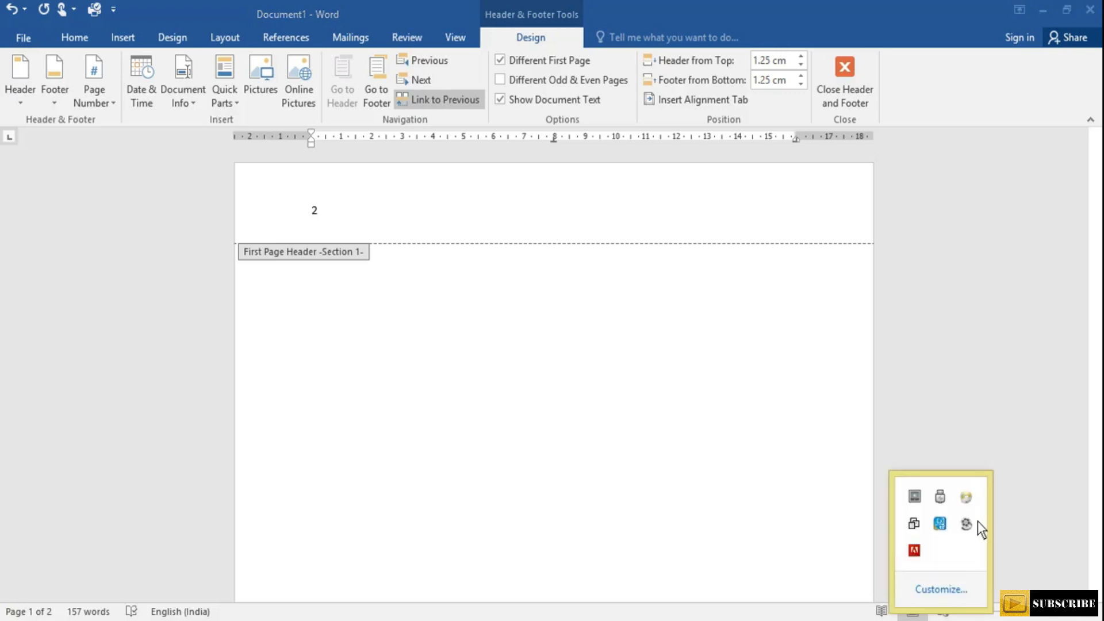
pyautogui.click(966, 523)
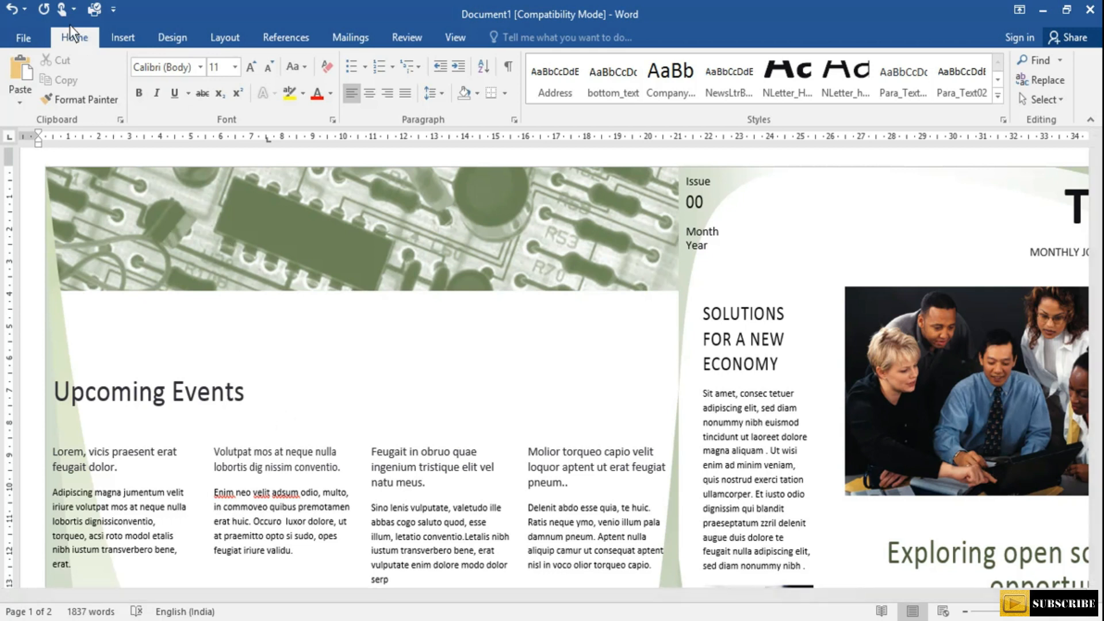
# Insert the picture "logo" from the Pictures folder into the newsletter and stretch it to about 13.39 cm wide.
pyautogui.click(114, 34)
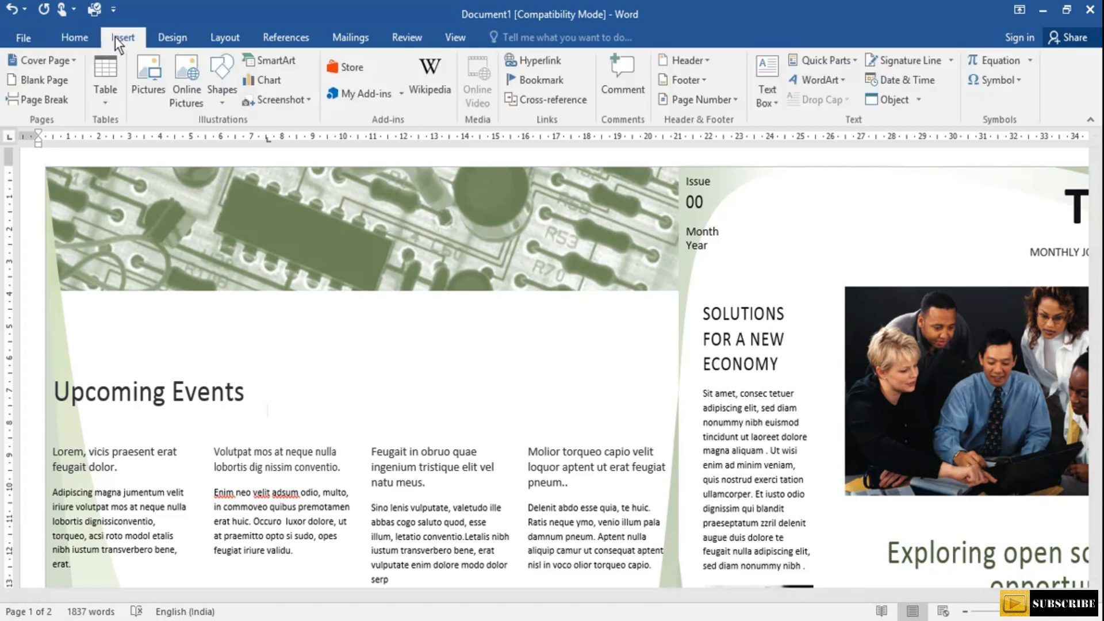
pyautogui.click(153, 99)
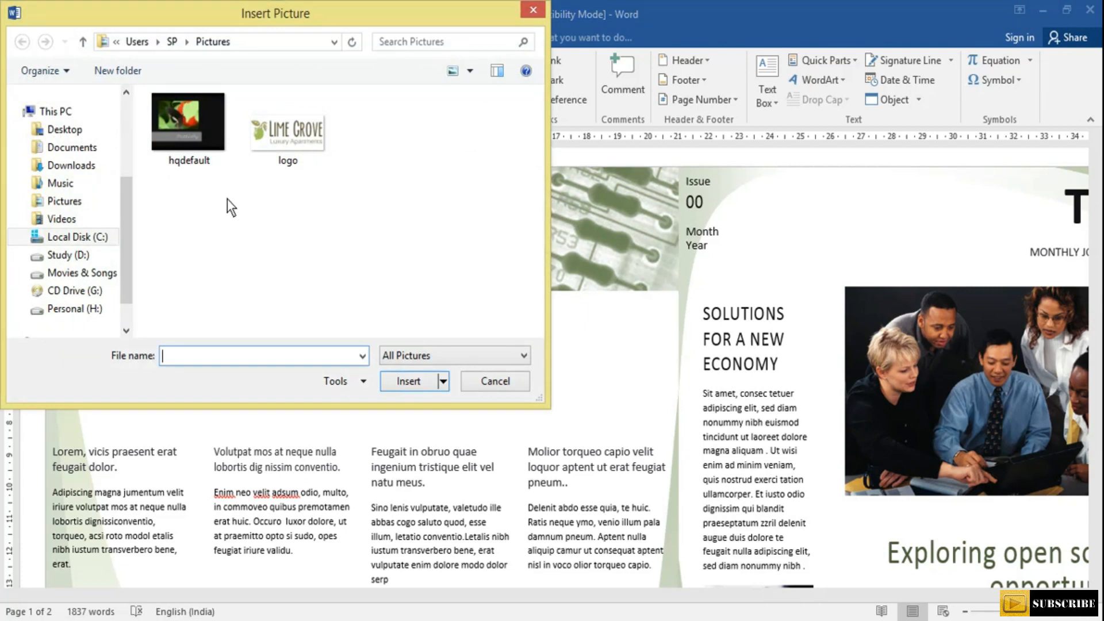
pyautogui.click(287, 153)
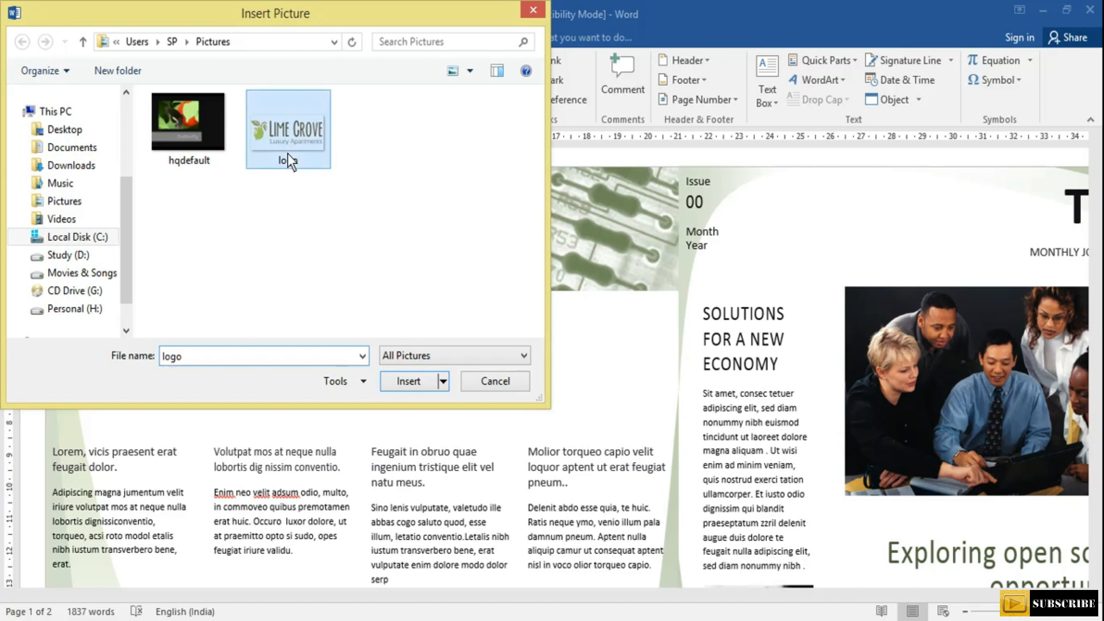
pyautogui.click(403, 382)
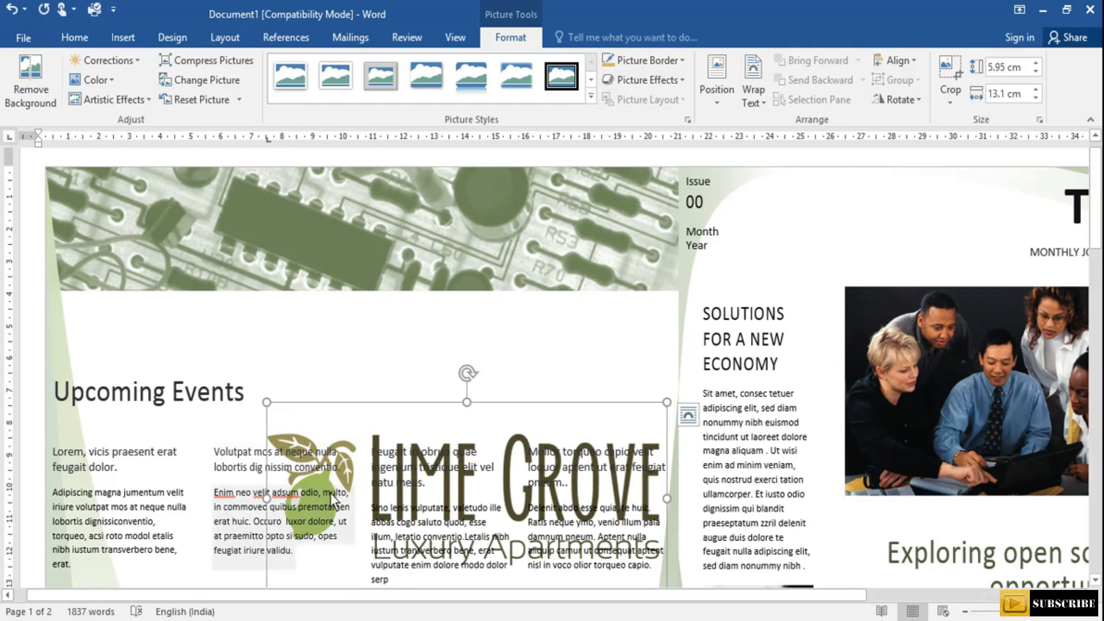
pyautogui.moveTo(266, 499)
pyautogui.mouseDown()
pyautogui.moveTo(224, 498)
pyautogui.moveTo(259, 506)
pyautogui.mouseUp()
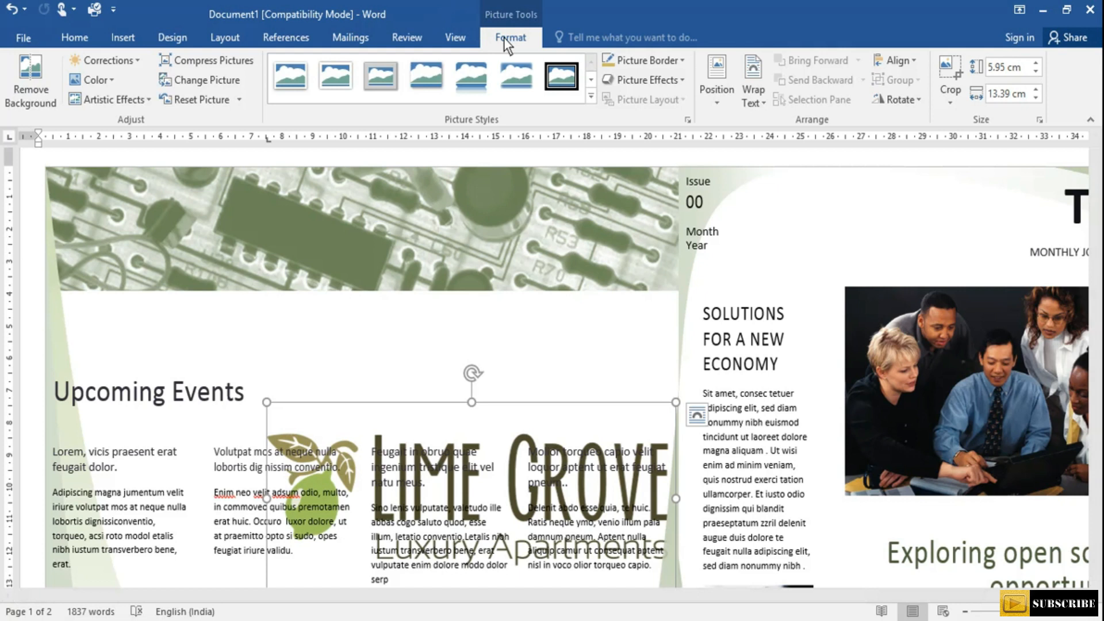
# Set the logo's text wrapping to In Front of Text and move it up beside the "Upcoming Events" heading.
pyautogui.click(749, 99)
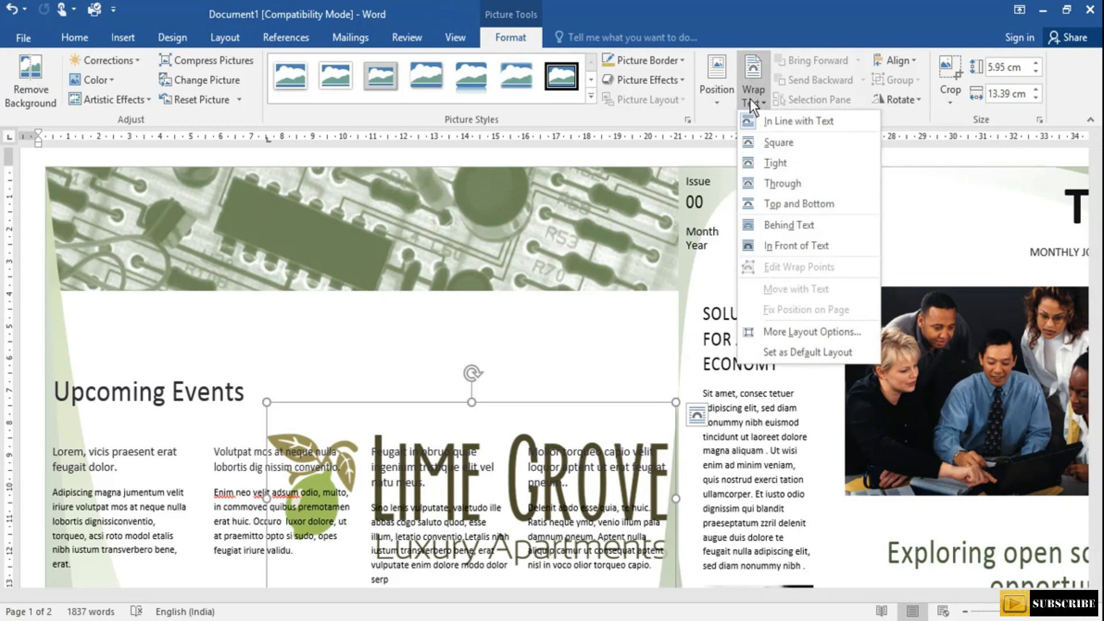
pyautogui.click(781, 247)
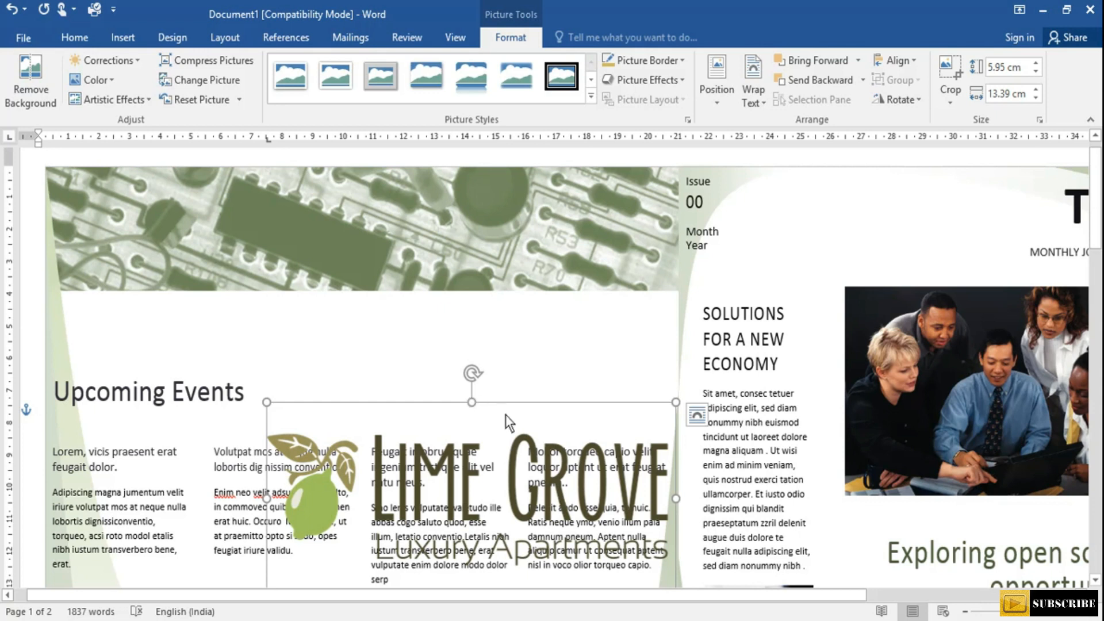
pyautogui.moveTo(509, 407); pyautogui.dragTo(478, 271)
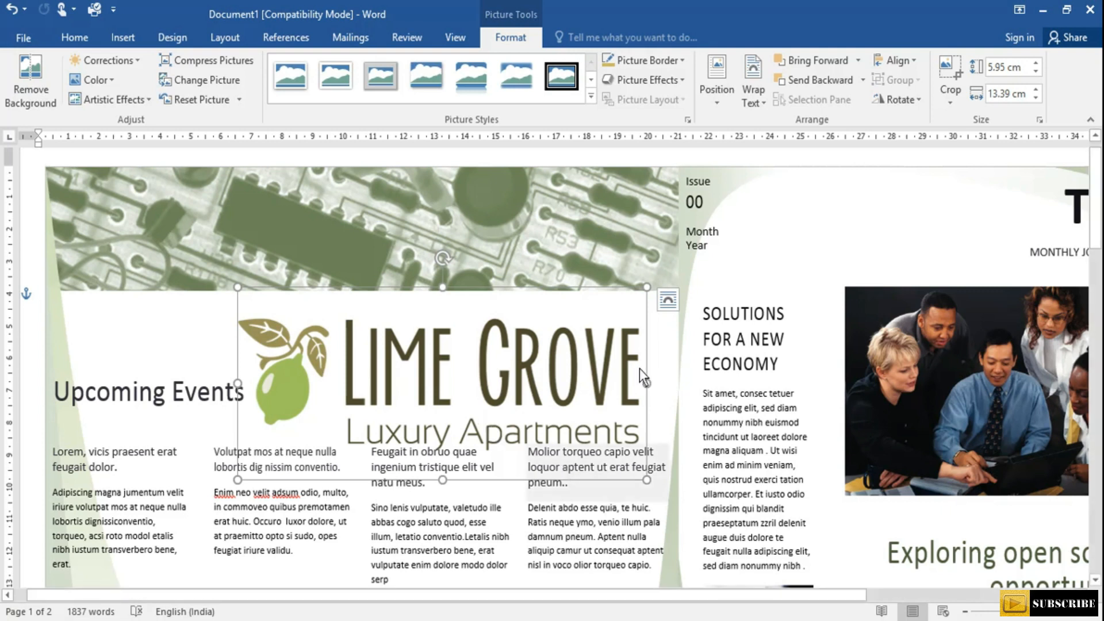
pyautogui.click(667, 303)
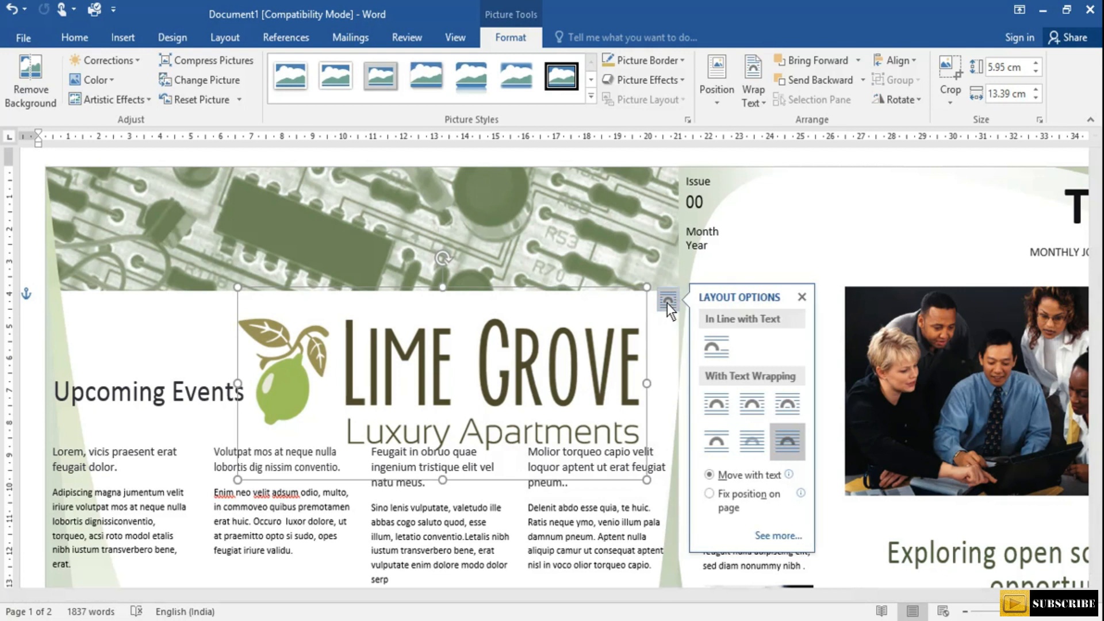
pyautogui.click(804, 298)
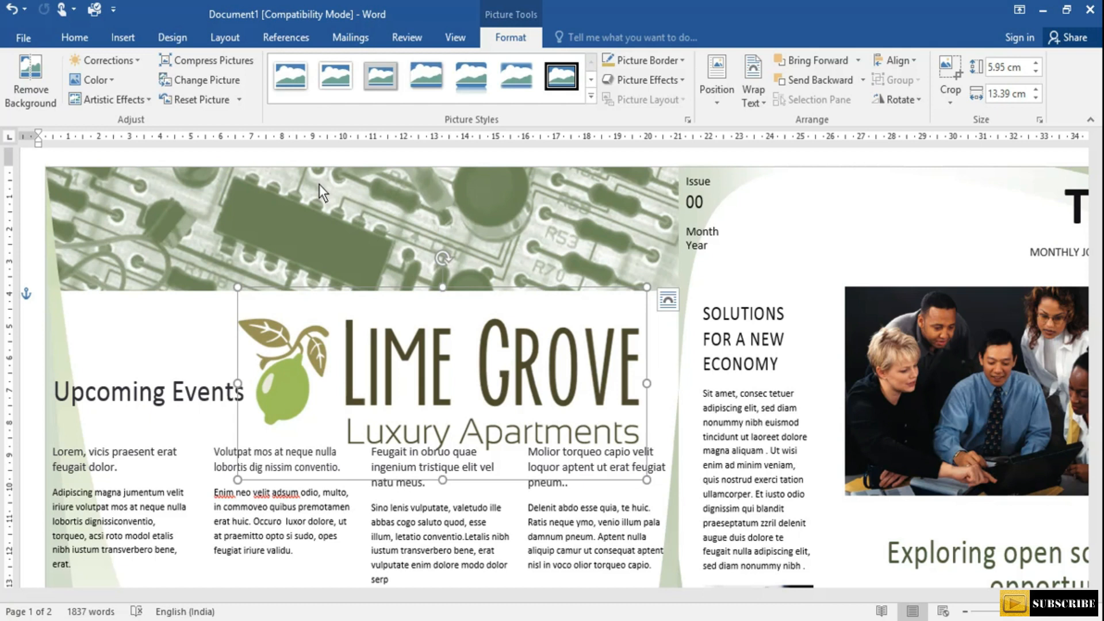
# Deselect the logo and search Bing's online pictures for "shape to be used in wordpad".
pyautogui.click(780, 251)
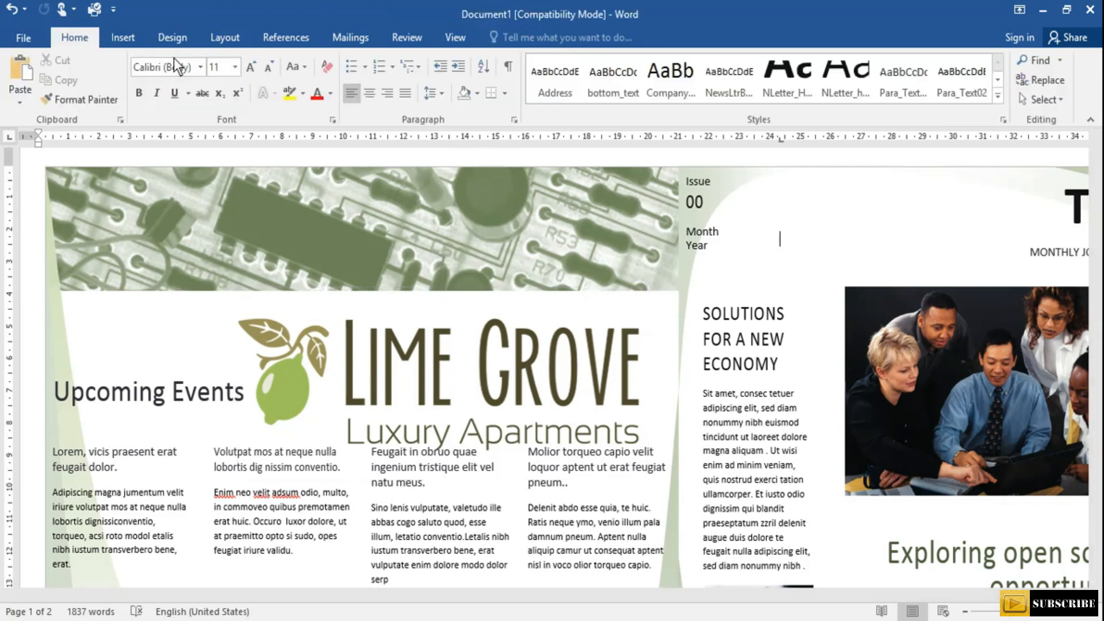
pyautogui.click(127, 43)
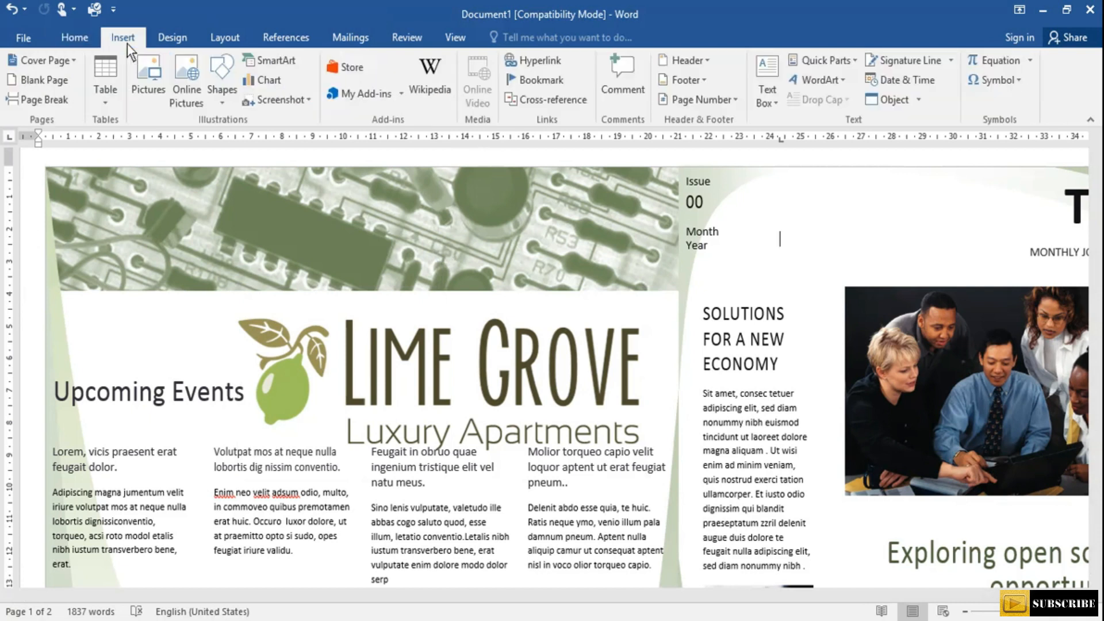
pyautogui.click(184, 88)
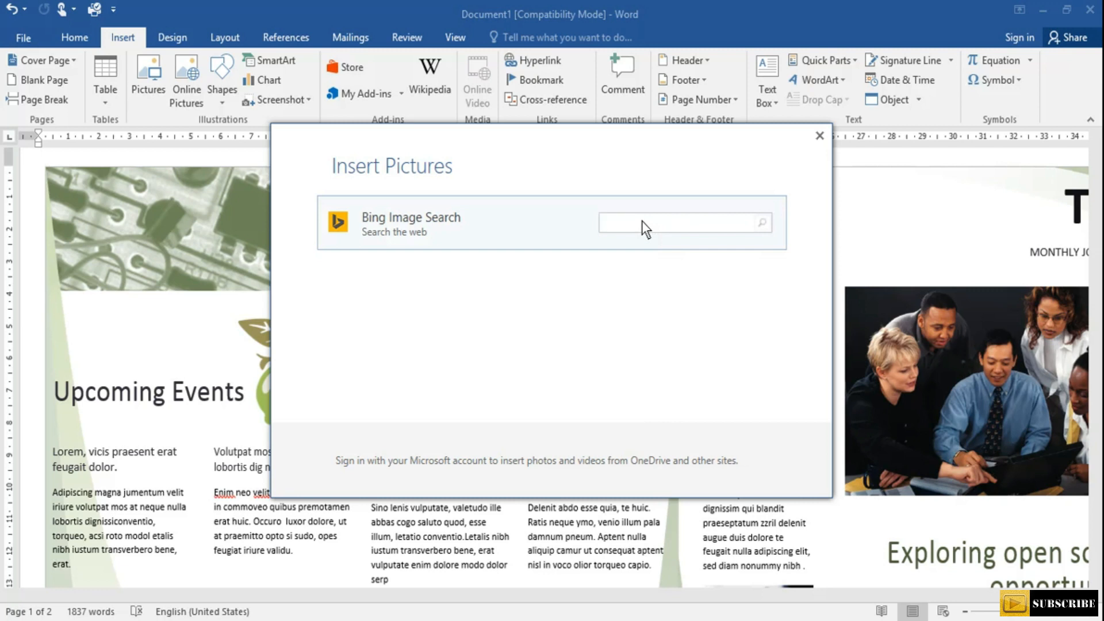
pyautogui.write('sh')
pyautogui.write('ape to be used in wordpad')
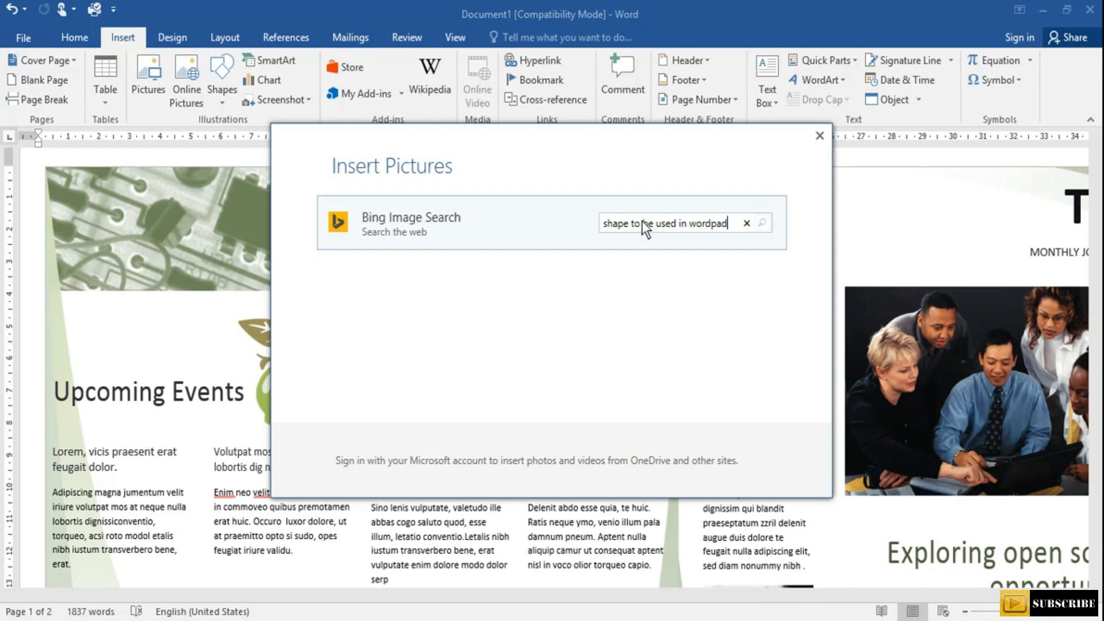
pyautogui.press('Return')
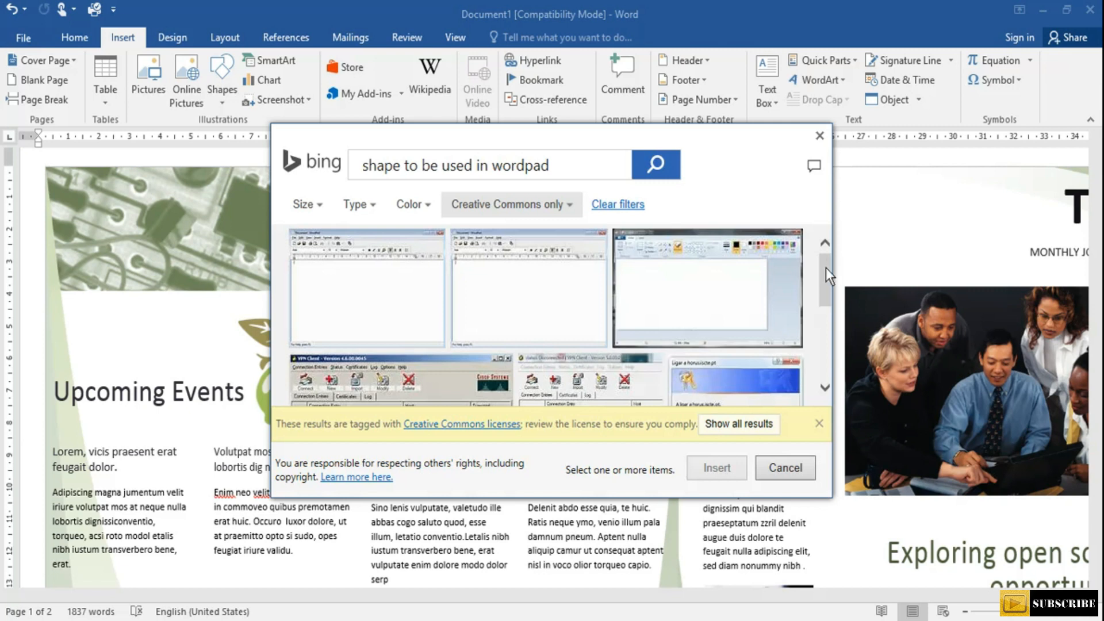
# Insert the Paint window screenshot from the first row of search results into the newsletter.
pyautogui.moveTo(820, 268); pyautogui.dragTo(819, 278)
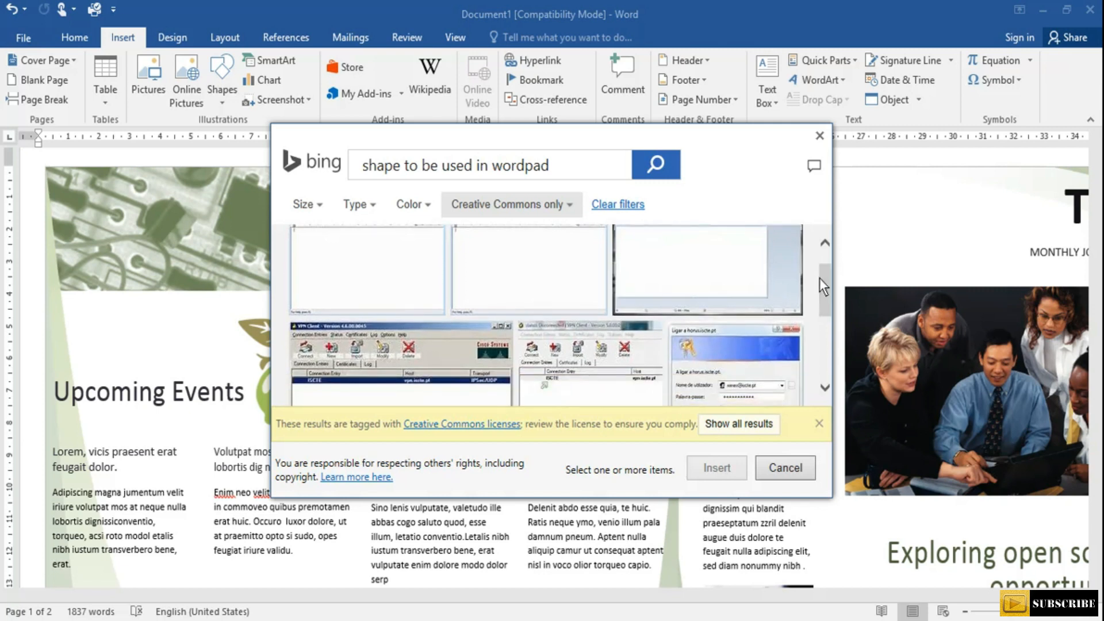
pyautogui.click(736, 267)
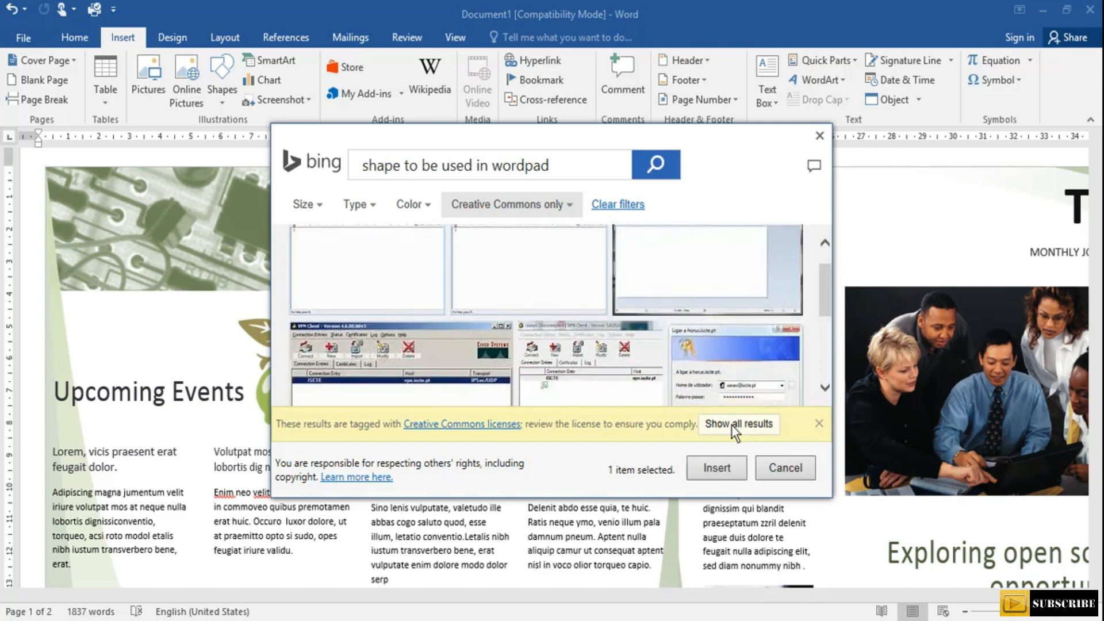
pyautogui.click(709, 465)
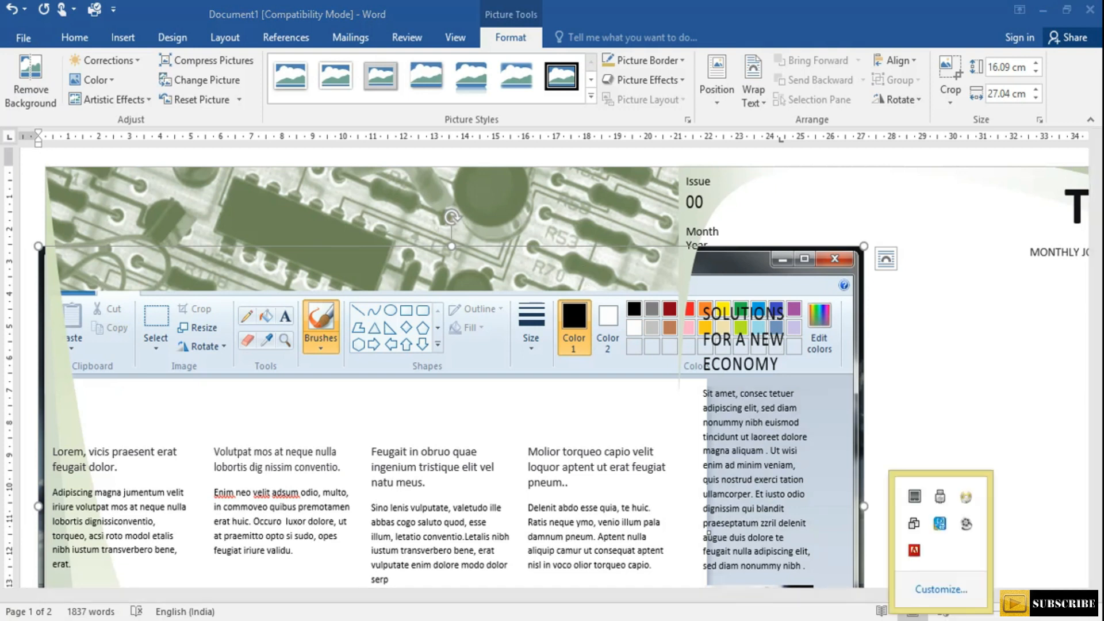
pyautogui.click(966, 524)
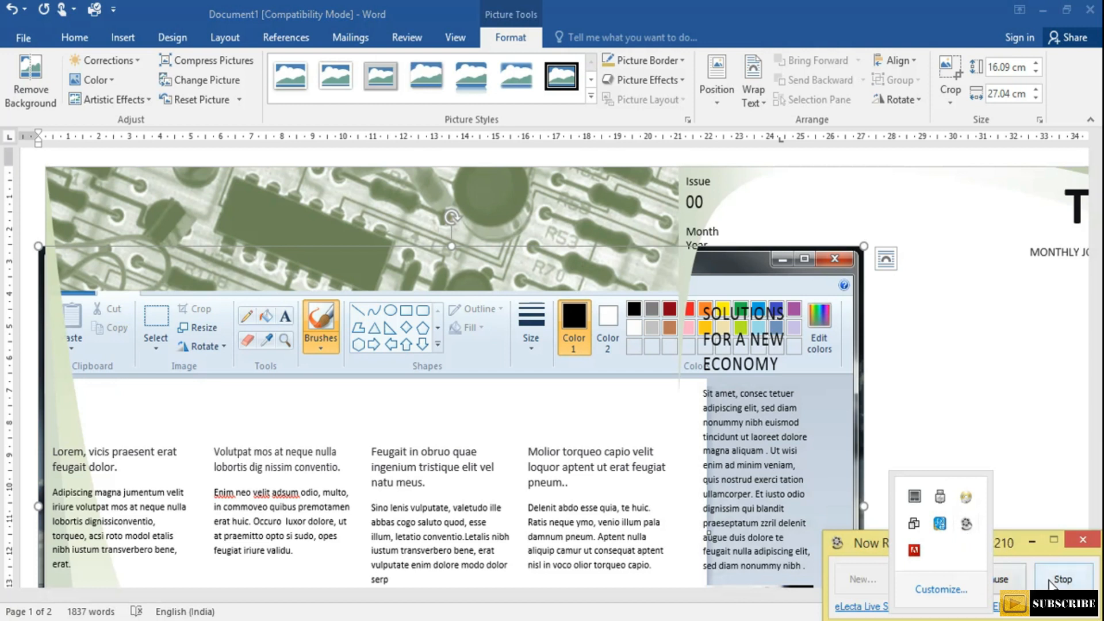
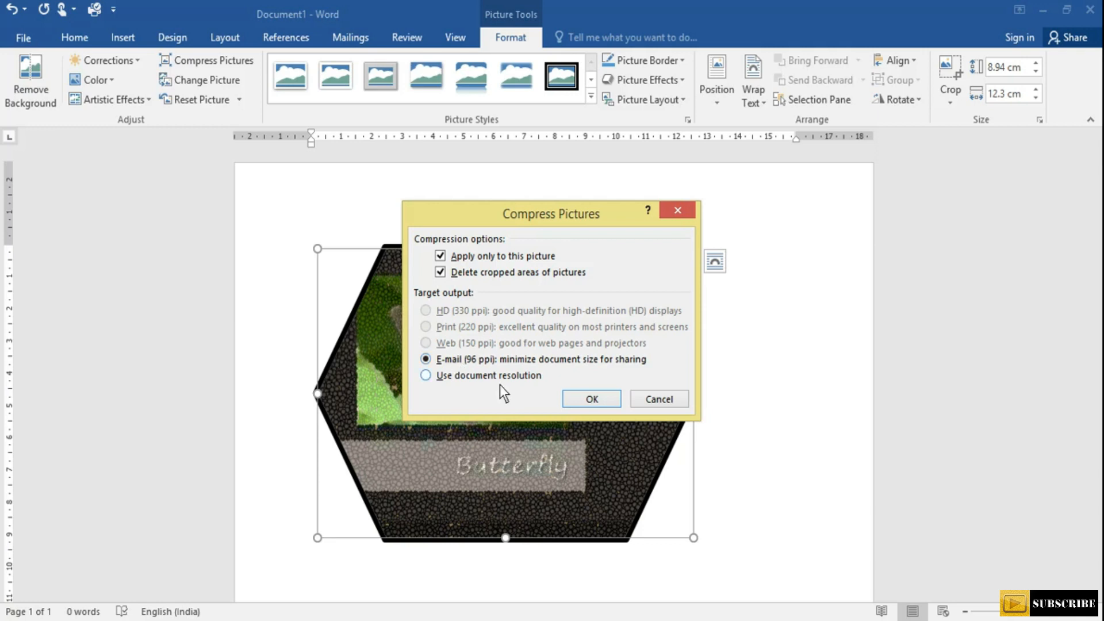
# Compress only the butterfly picture to E-mail (96 ppi) output, deleting its cropped areas.
pyautogui.click(581, 401)
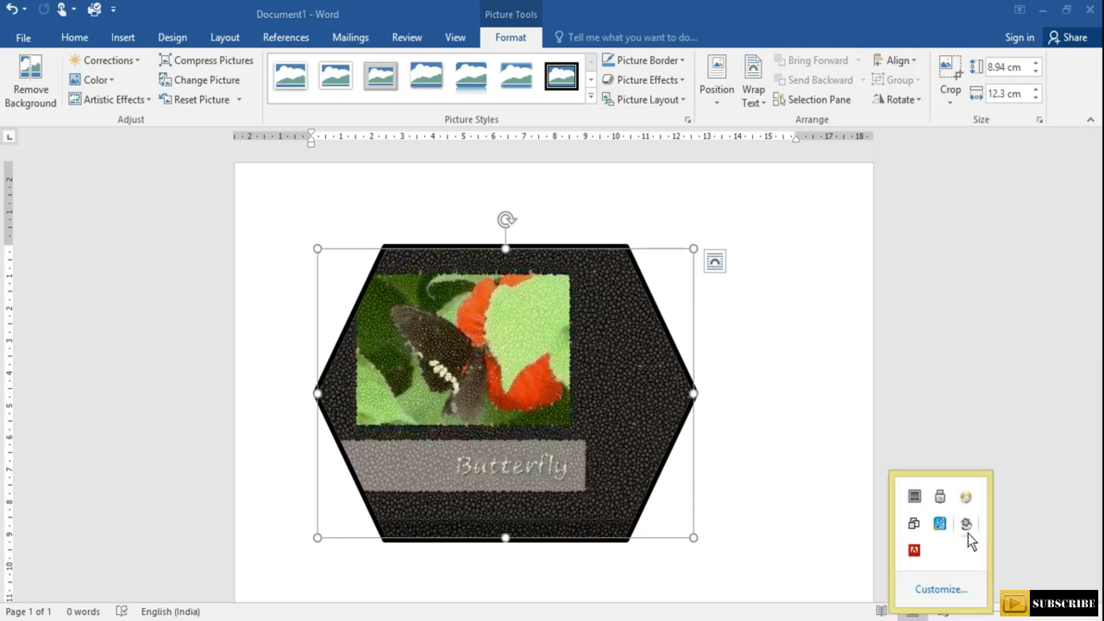
pyautogui.click(966, 526)
pyautogui.click(1049, 574)
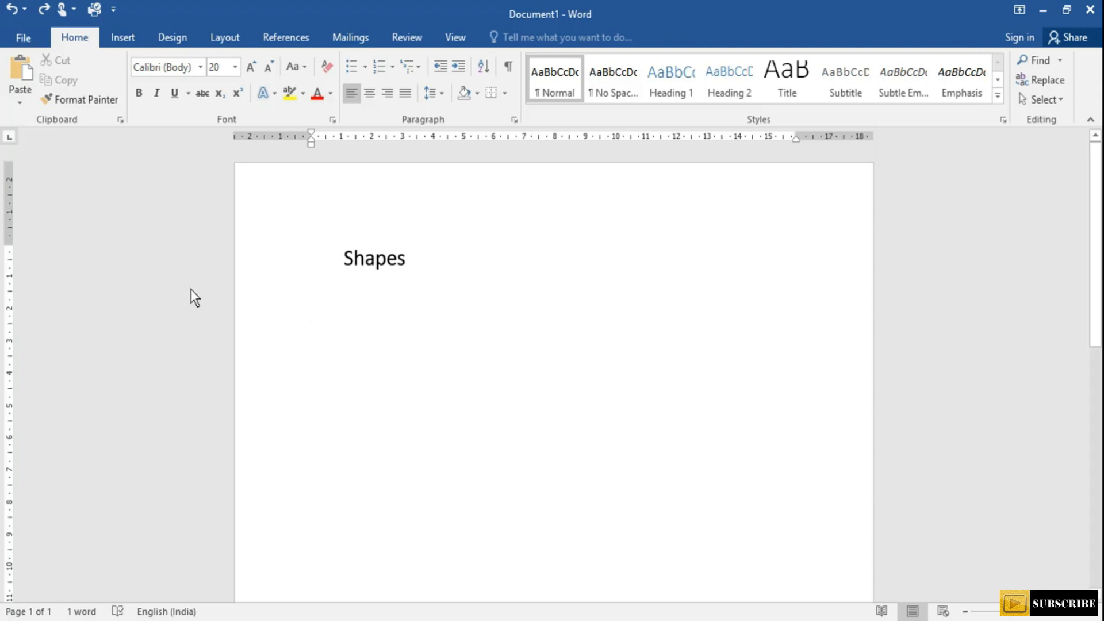
# Draw a heart shape about 4.21 cm high and 5.21 cm wide below the "Shapes" heading.
pyautogui.click(126, 39)
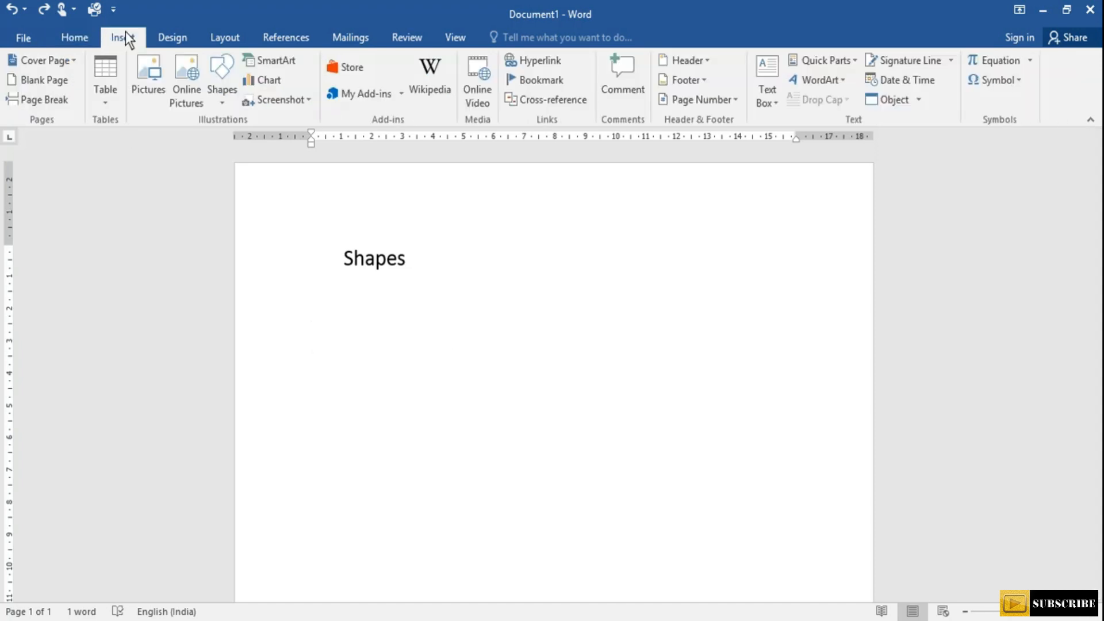
pyautogui.click(216, 101)
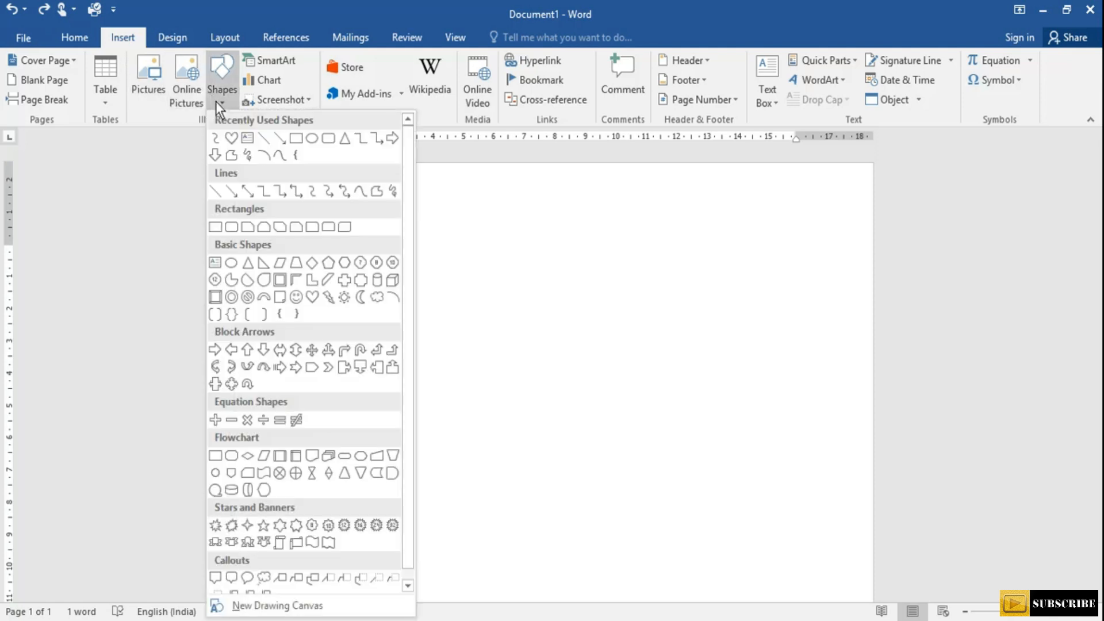
pyautogui.click(232, 140)
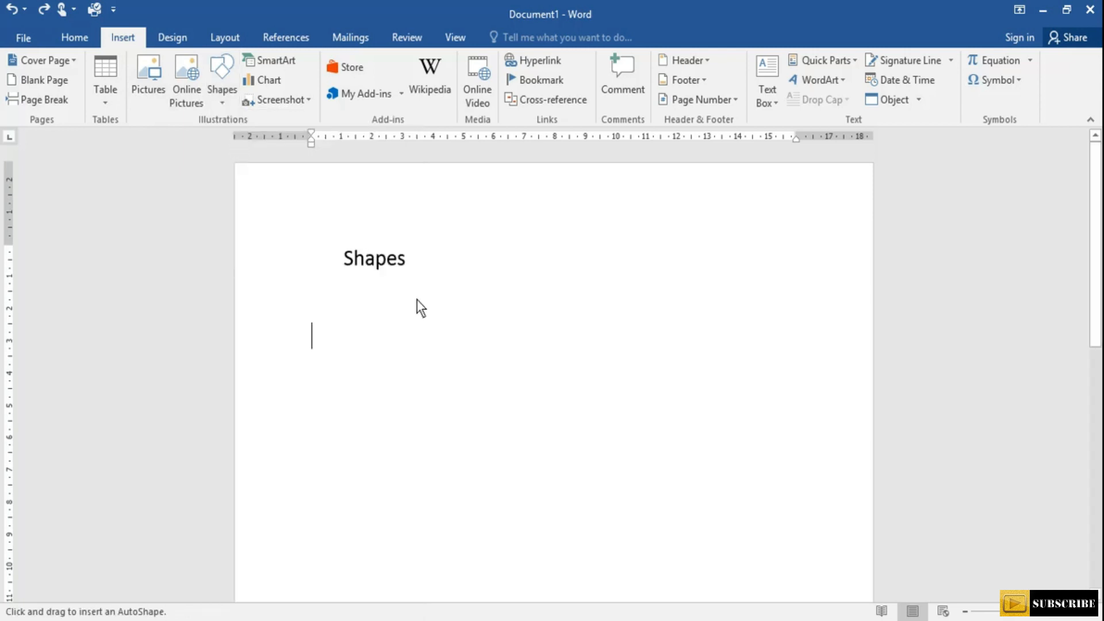
pyautogui.moveTo(441, 321); pyautogui.dragTo(576, 434)
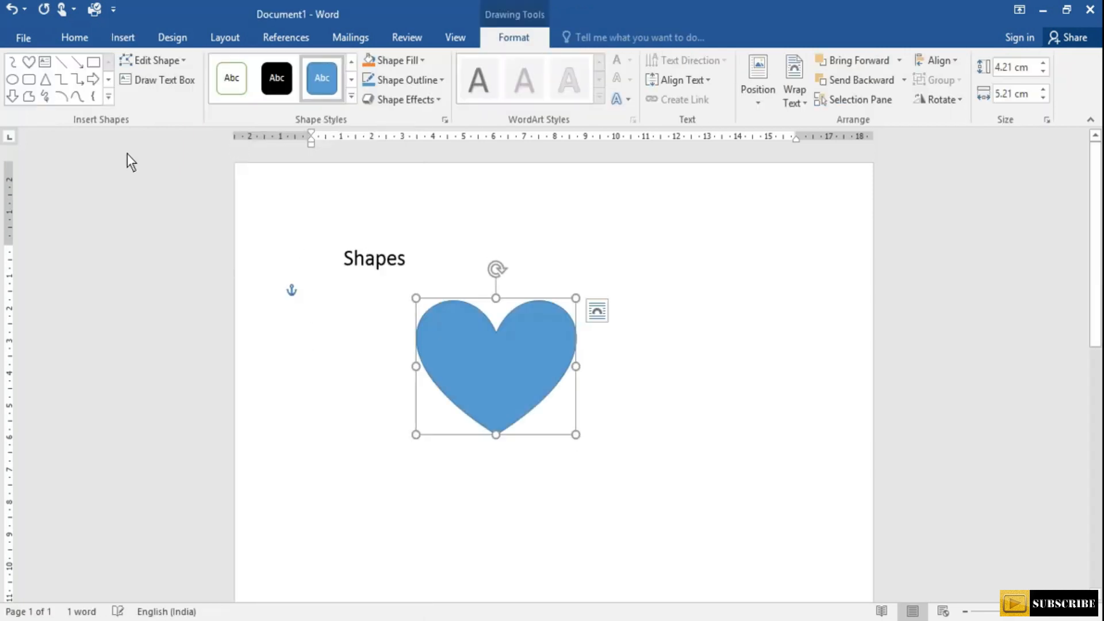
# Draw a rectangle with diagonally rounded corners, about 1.83 cm high and 9.08 cm wide, across the middle of the heart.
pyautogui.click(116, 38)
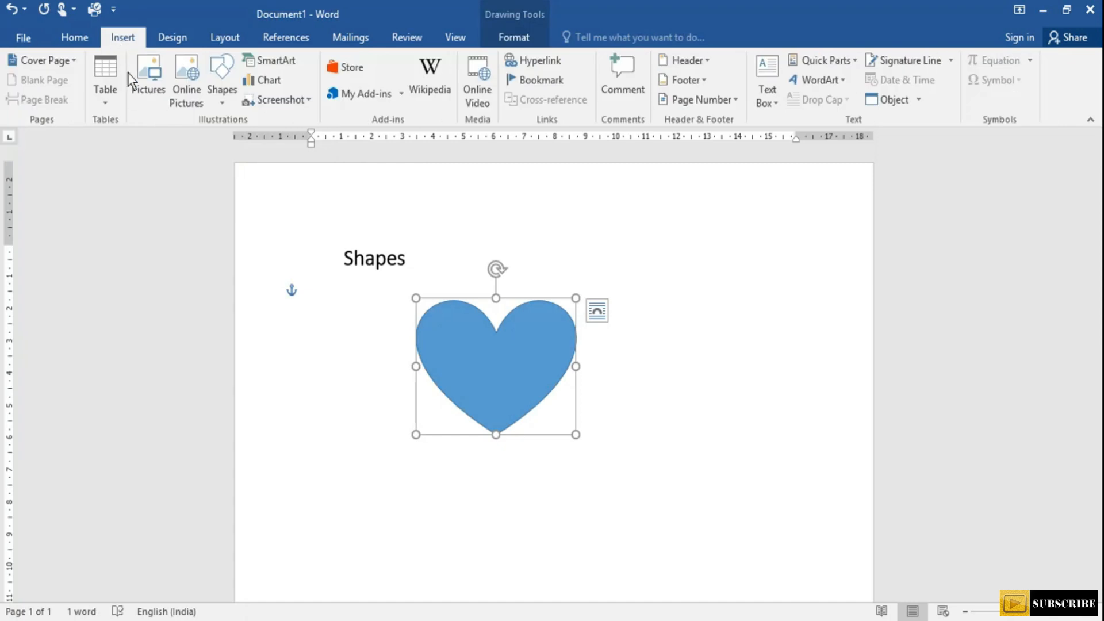
pyautogui.click(220, 103)
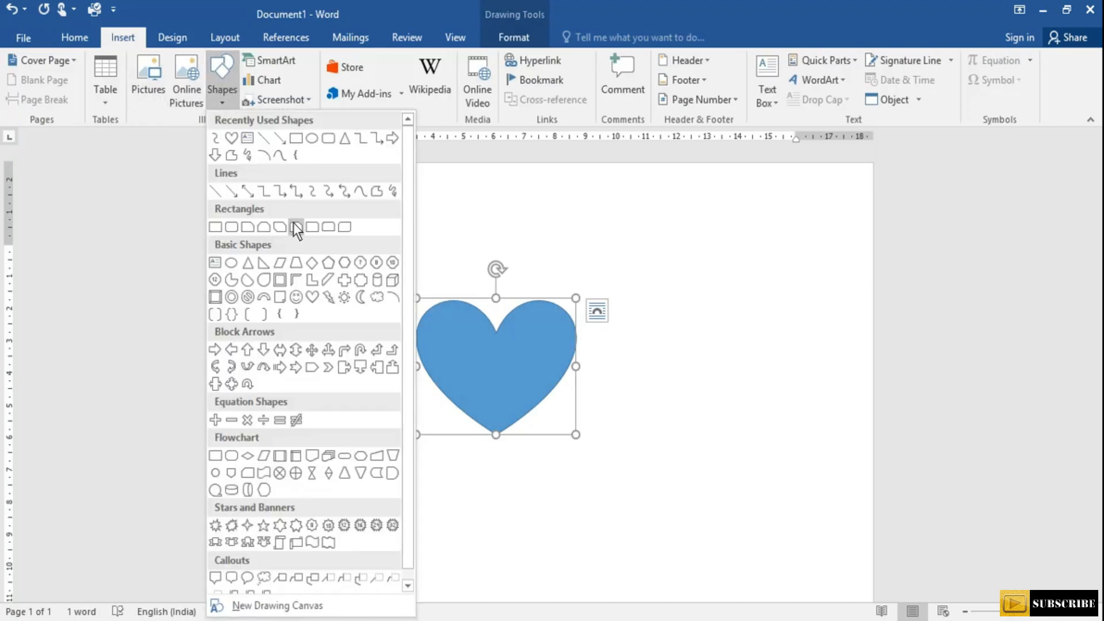
pyautogui.click(344, 227)
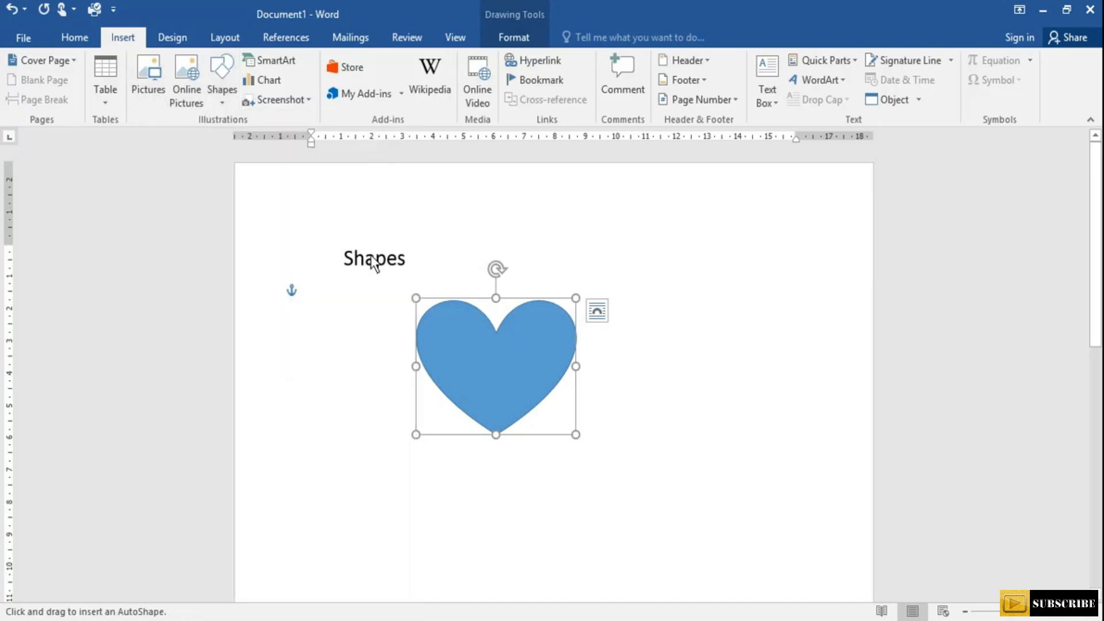
pyautogui.moveTo(365, 334); pyautogui.dragTo(643, 394)
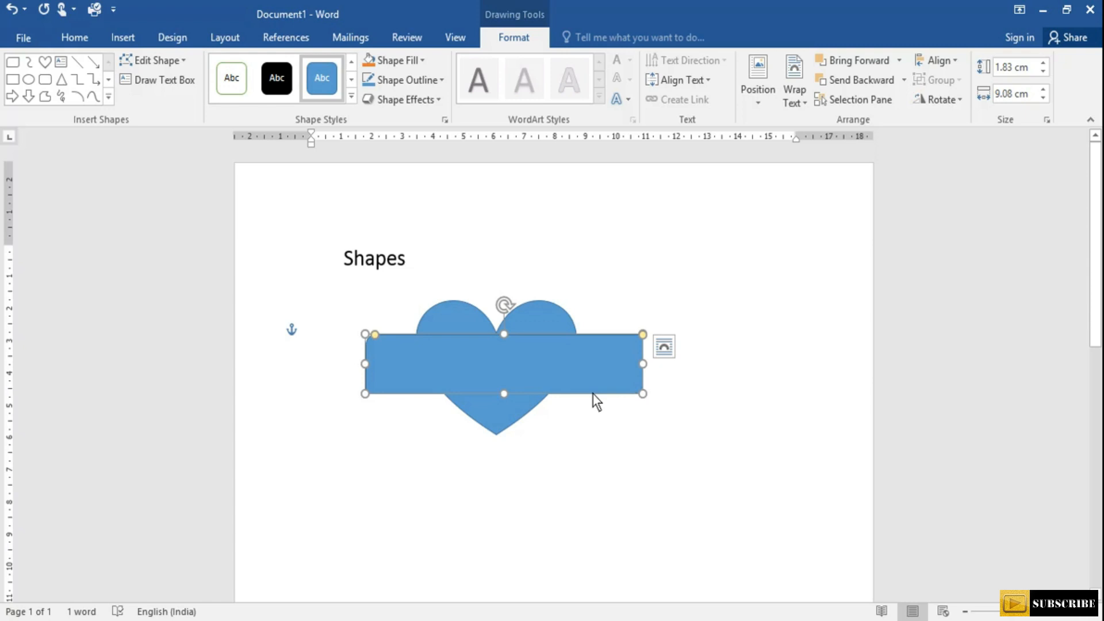
# Send the heart to the back, behind the rectangle.
pyautogui.click(533, 314)
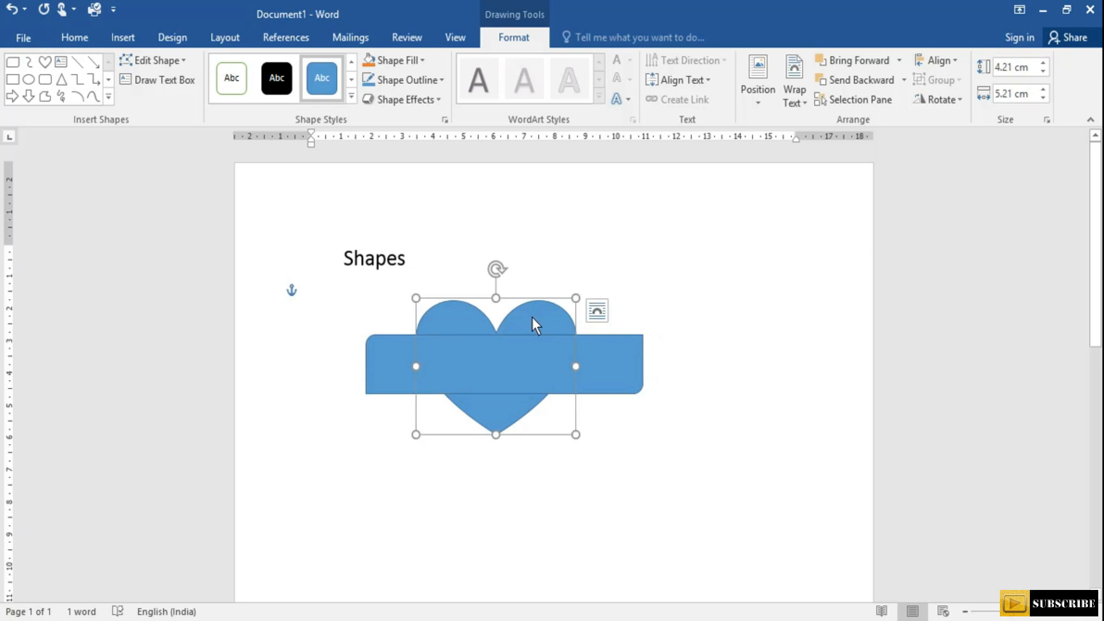
pyautogui.rightClick(532, 317)
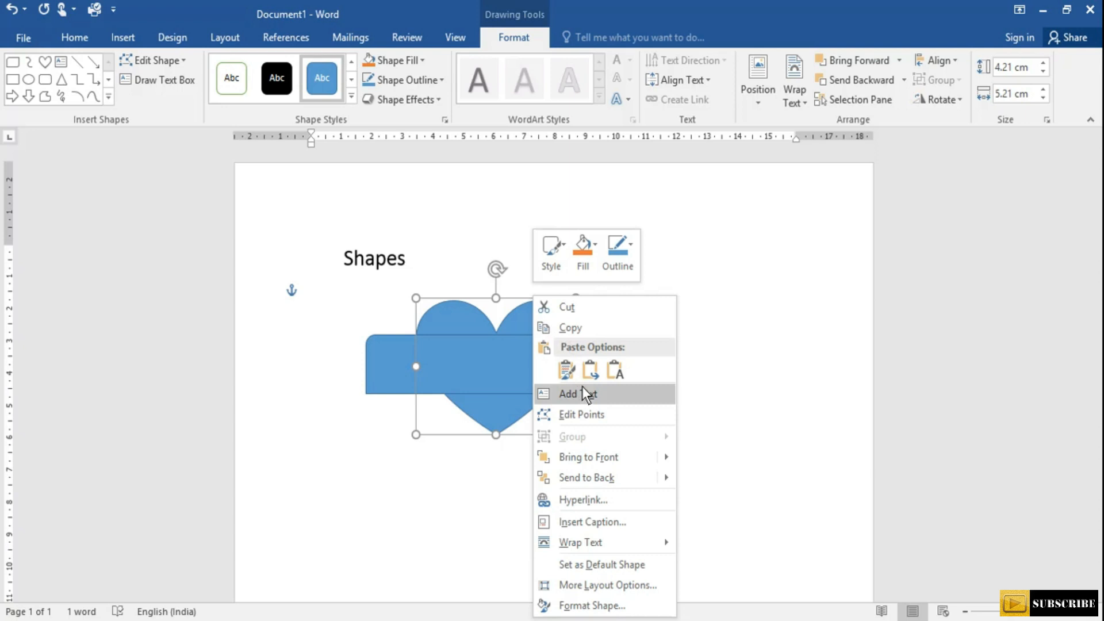
pyautogui.moveTo(608, 459)
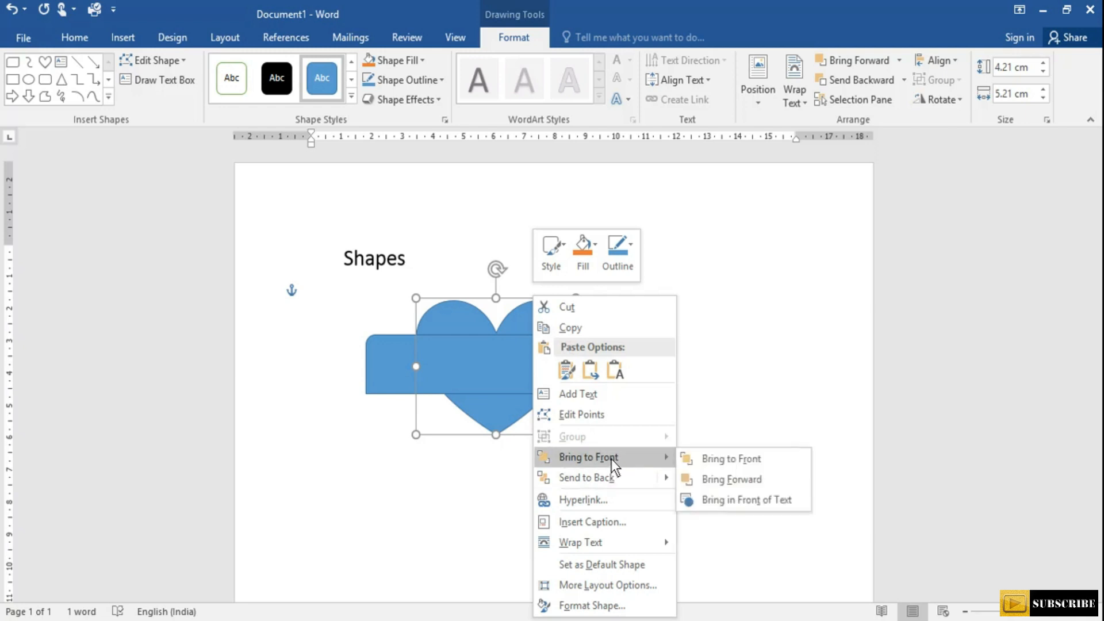
pyautogui.moveTo(628, 478)
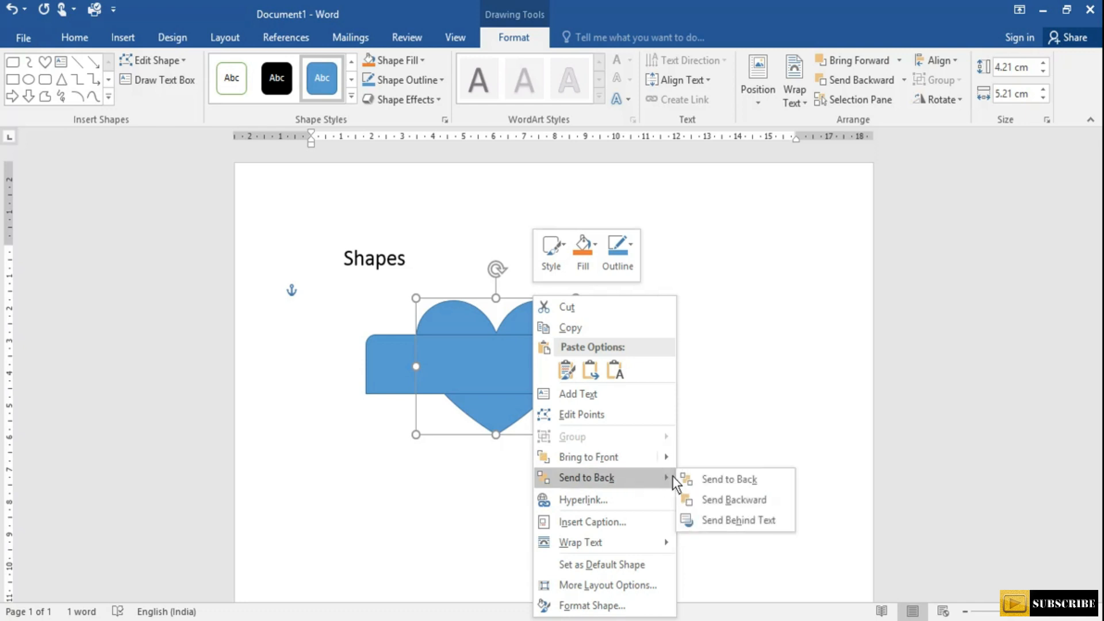
pyautogui.click(699, 477)
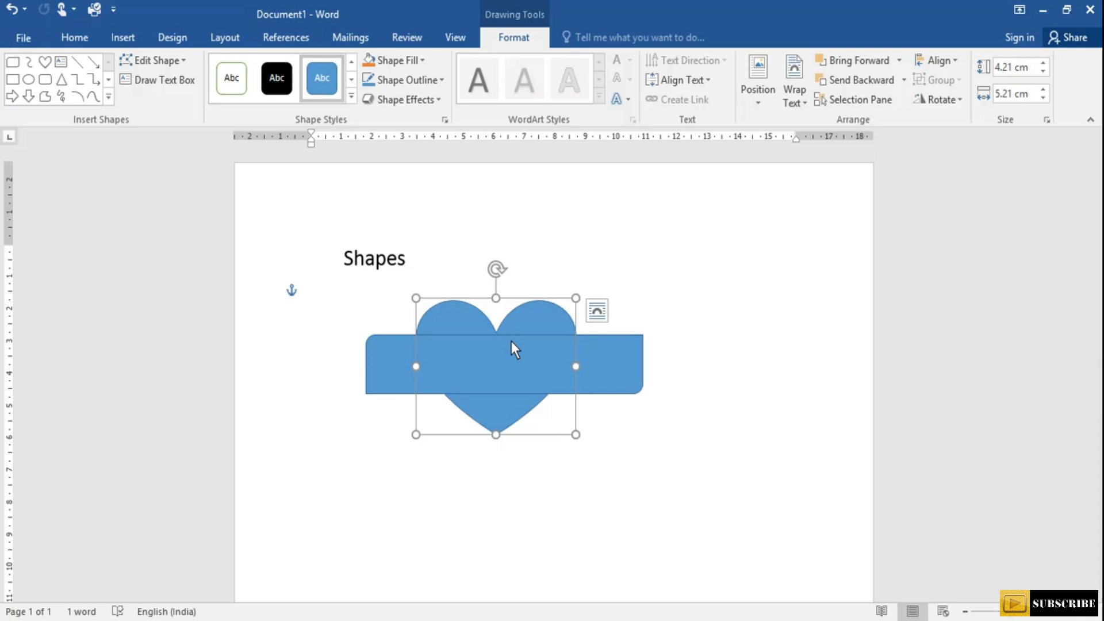
# Widen the rectangle across the heart to about 9.45 cm and tilt it slightly counterclockwise.
pyautogui.click(463, 363)
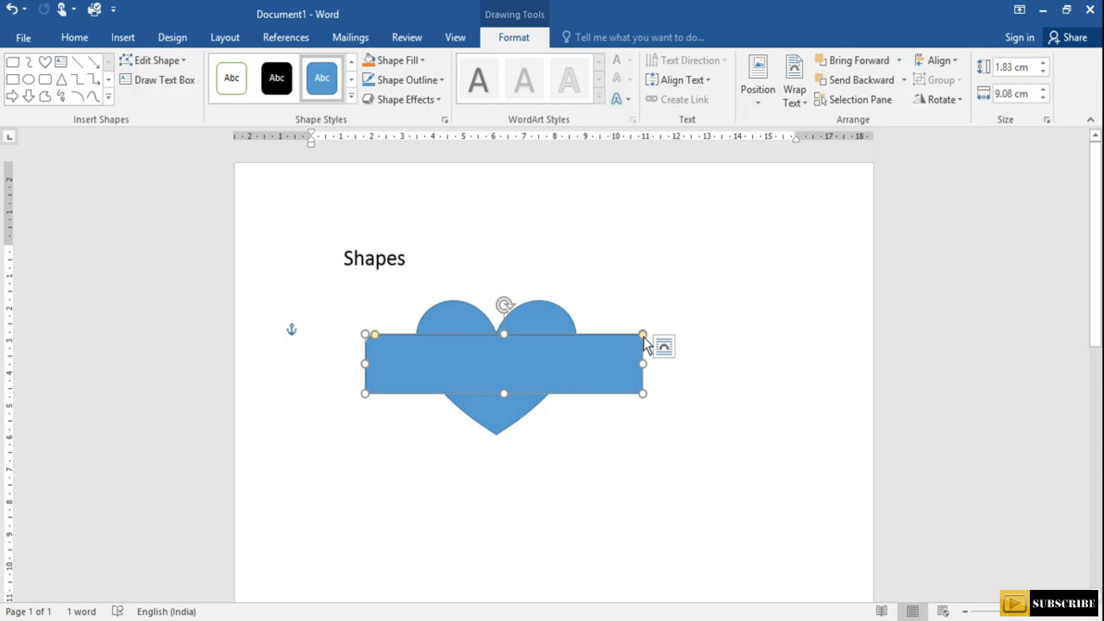
pyautogui.moveTo(645, 362)
pyautogui.mouseDown()
pyautogui.moveTo(695, 368)
pyautogui.moveTo(654, 371)
pyautogui.mouseUp()
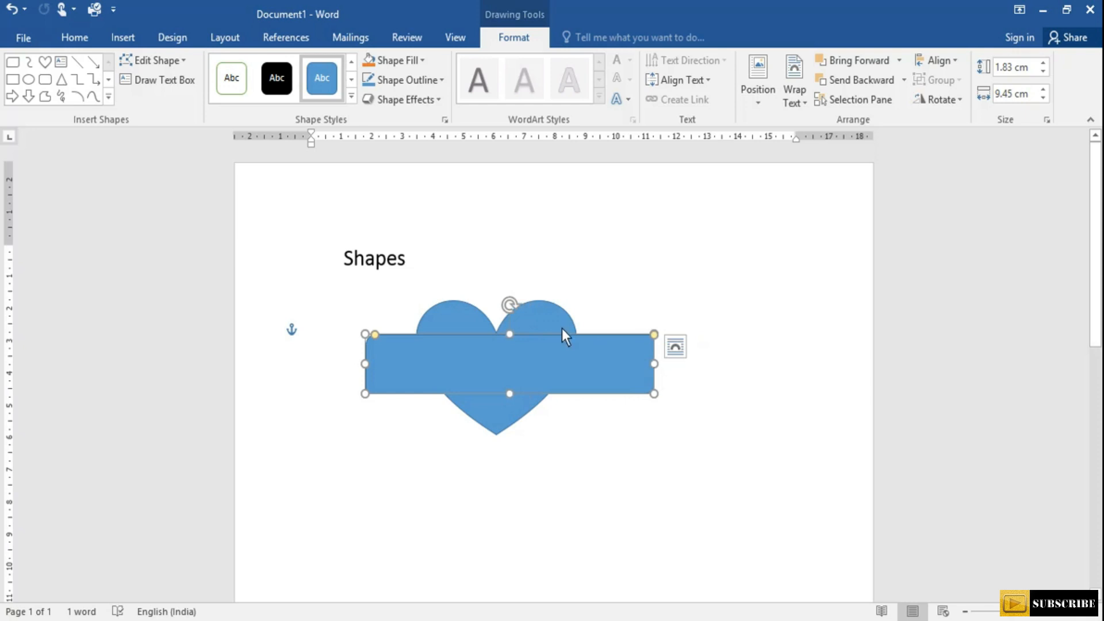
pyautogui.moveTo(509, 307); pyautogui.dragTo(504, 273)
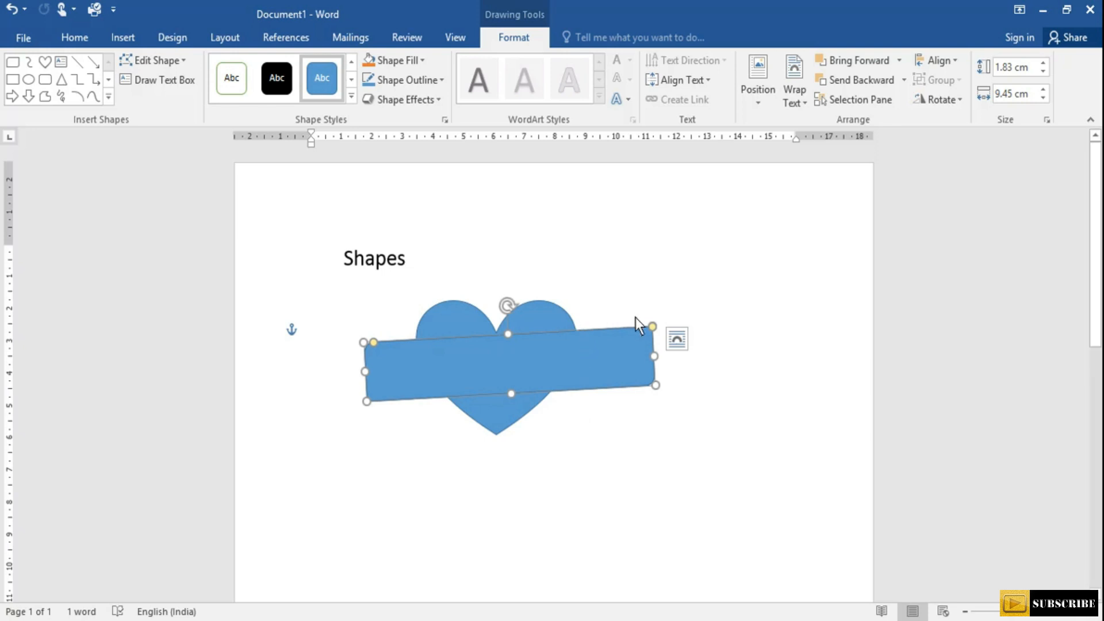
# Round off the rectangle's upper-right and lower-left corners and deselect it.
pyautogui.moveTo(652, 325); pyautogui.dragTo(613, 379)
pyautogui.click(618, 441)
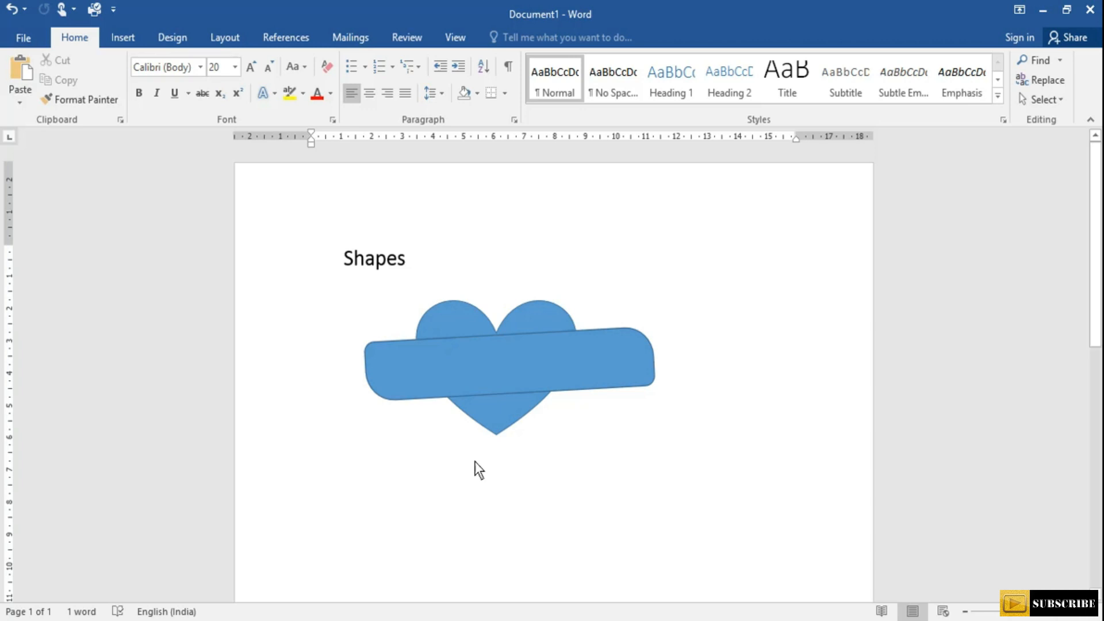
# Apply the orange solid-fill theme style from the third row of shape styles to the tilted rectangle.
pyautogui.click(454, 359)
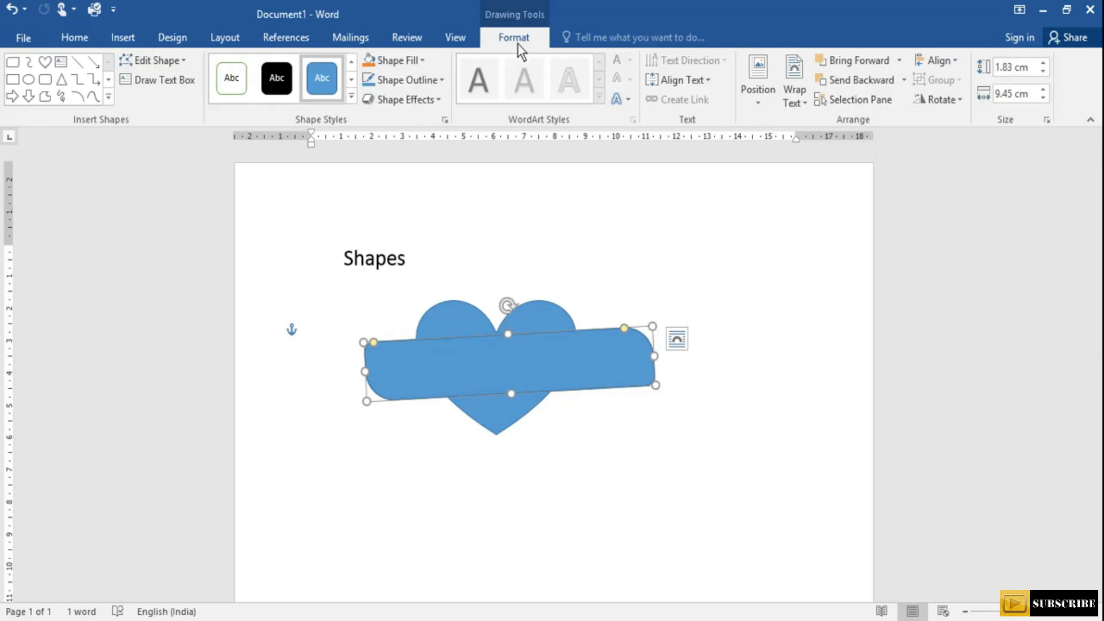
pyautogui.click(351, 81)
pyautogui.click(351, 82)
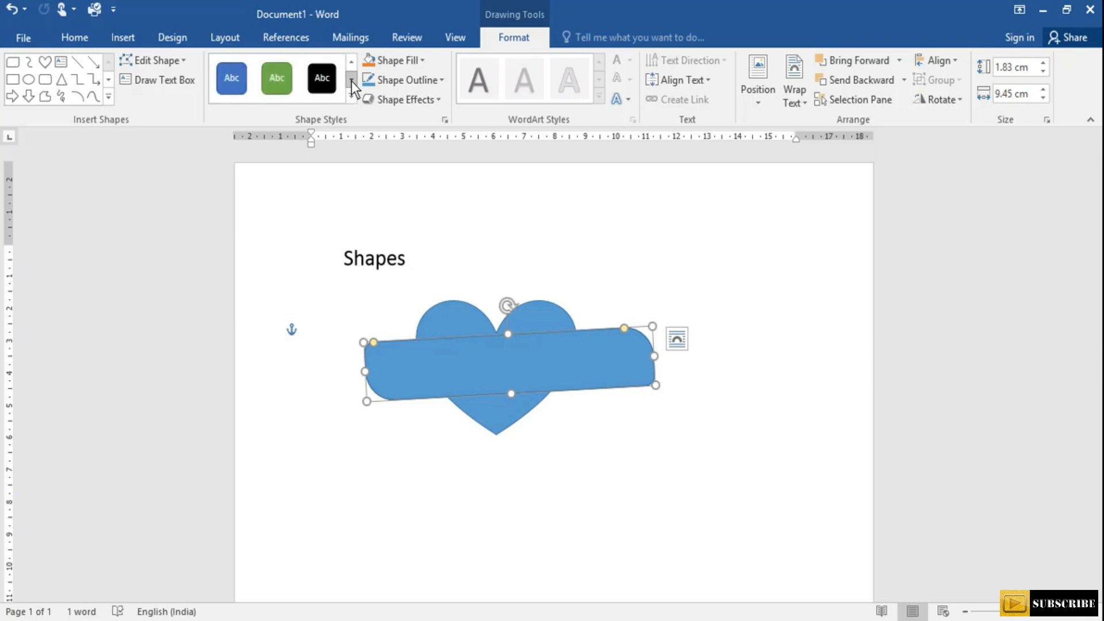
pyautogui.click(351, 82)
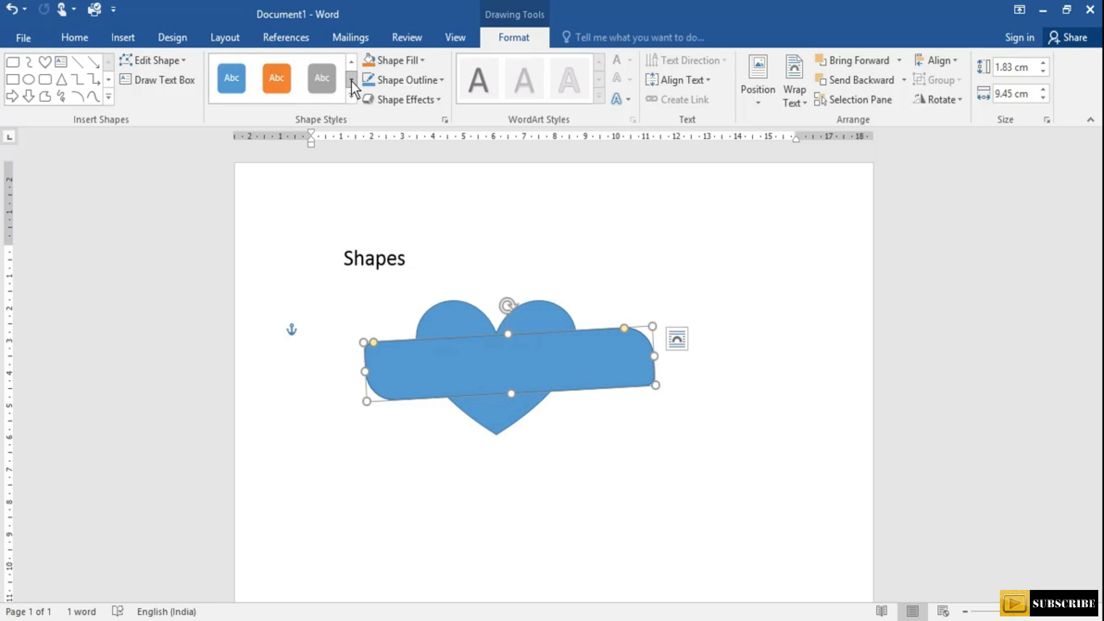
pyautogui.click(351, 81)
pyautogui.click(348, 98)
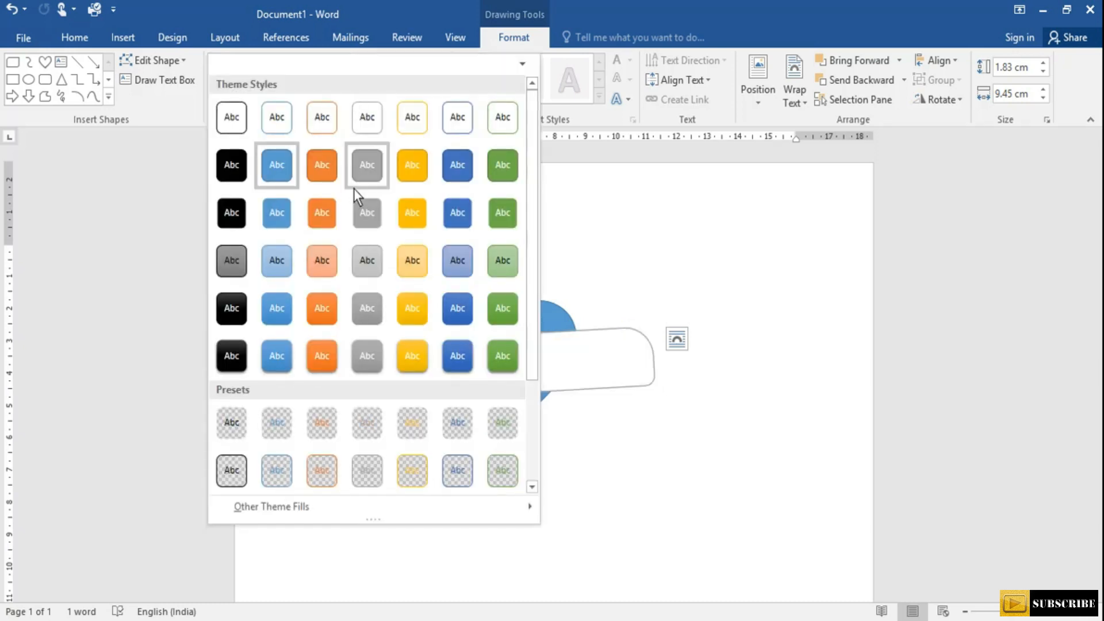
pyautogui.click(323, 211)
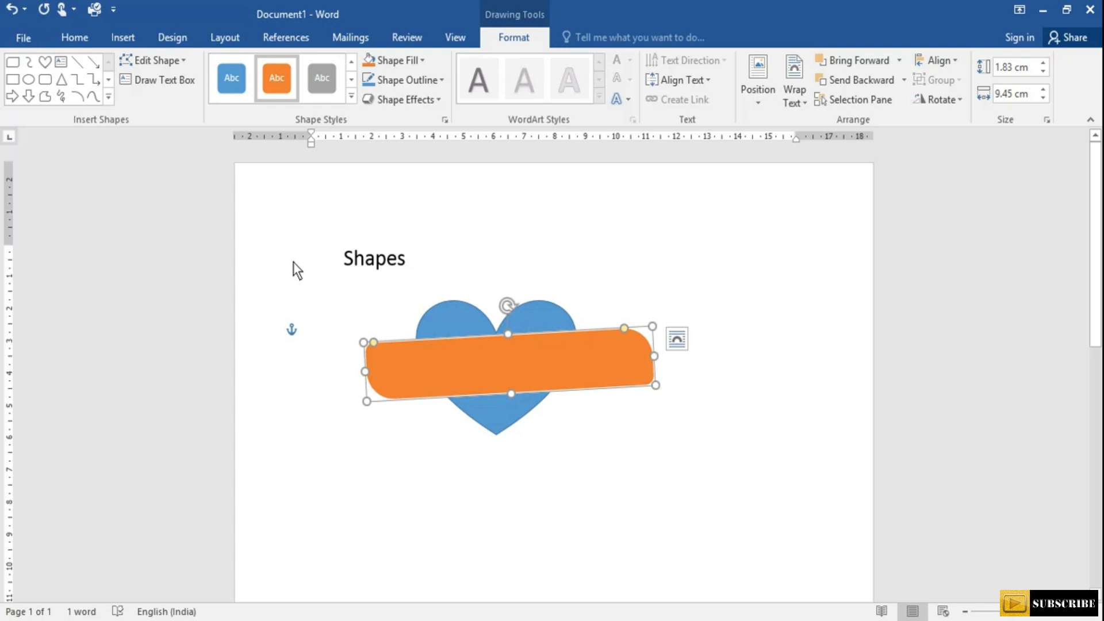
# Fill the tilted rectangle with the darker blue theme colour and look over the gradient and texture fills.
pyautogui.click(420, 65)
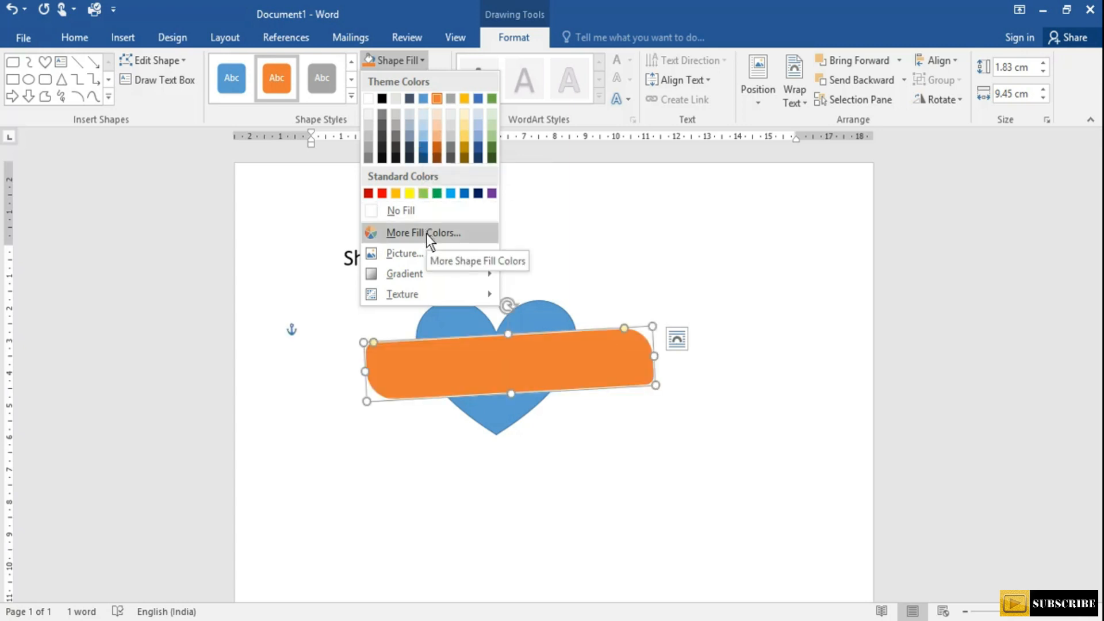
pyautogui.click(420, 146)
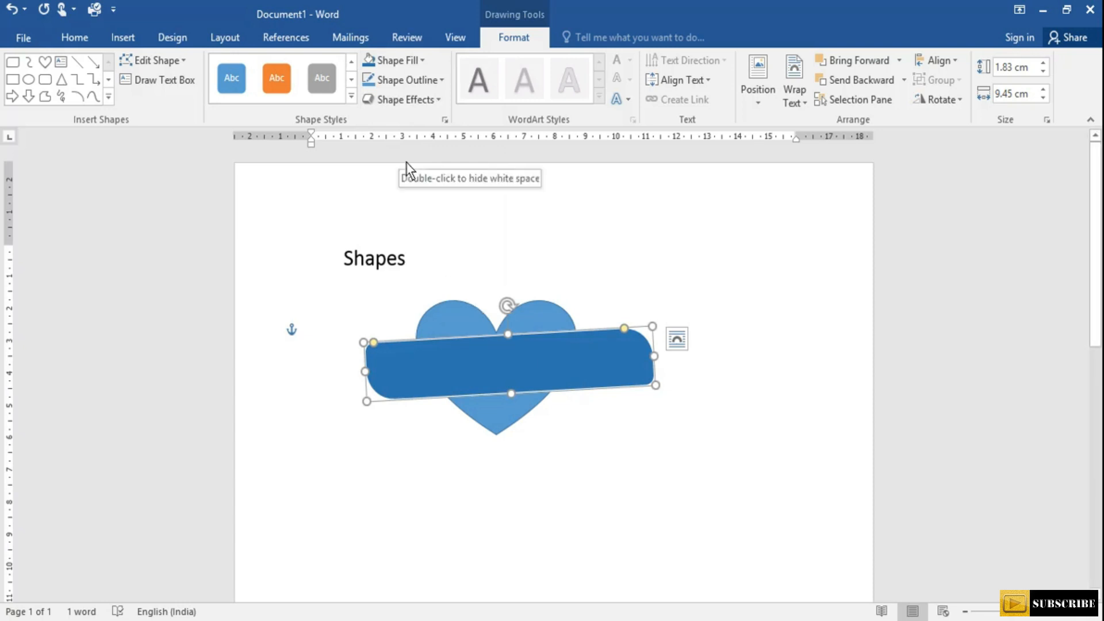
pyautogui.click(419, 61)
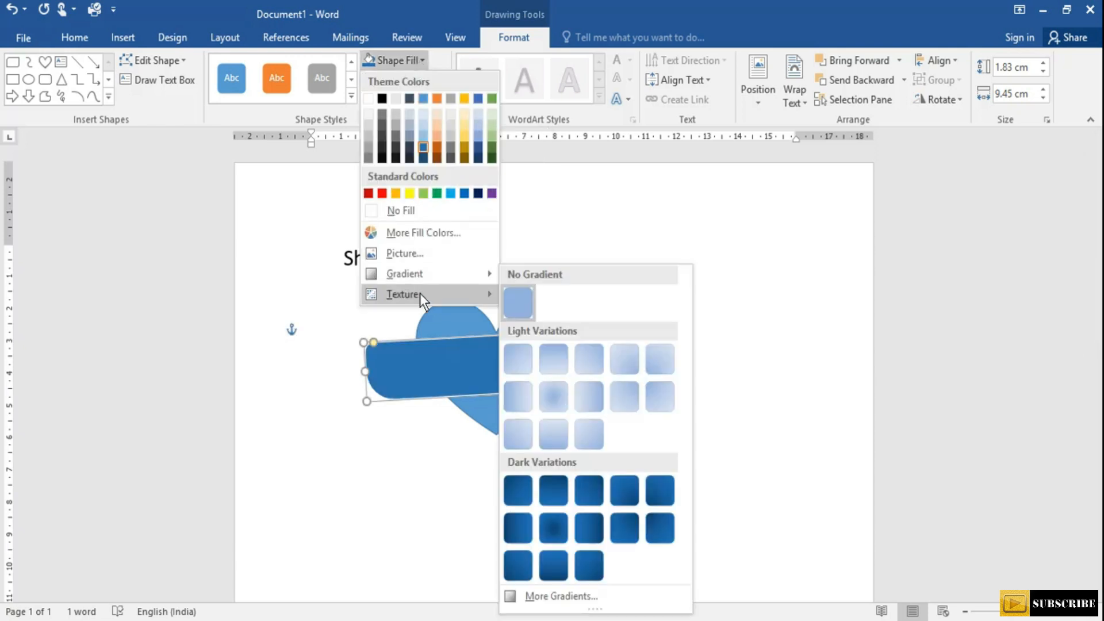
pyautogui.moveTo(422, 291)
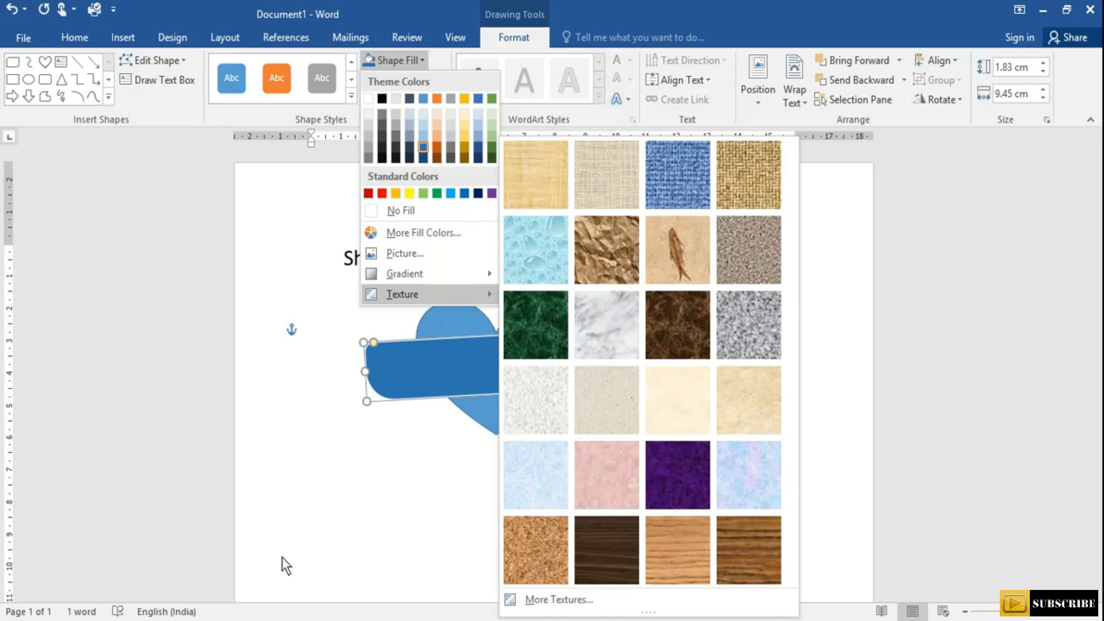
pyautogui.click(392, 439)
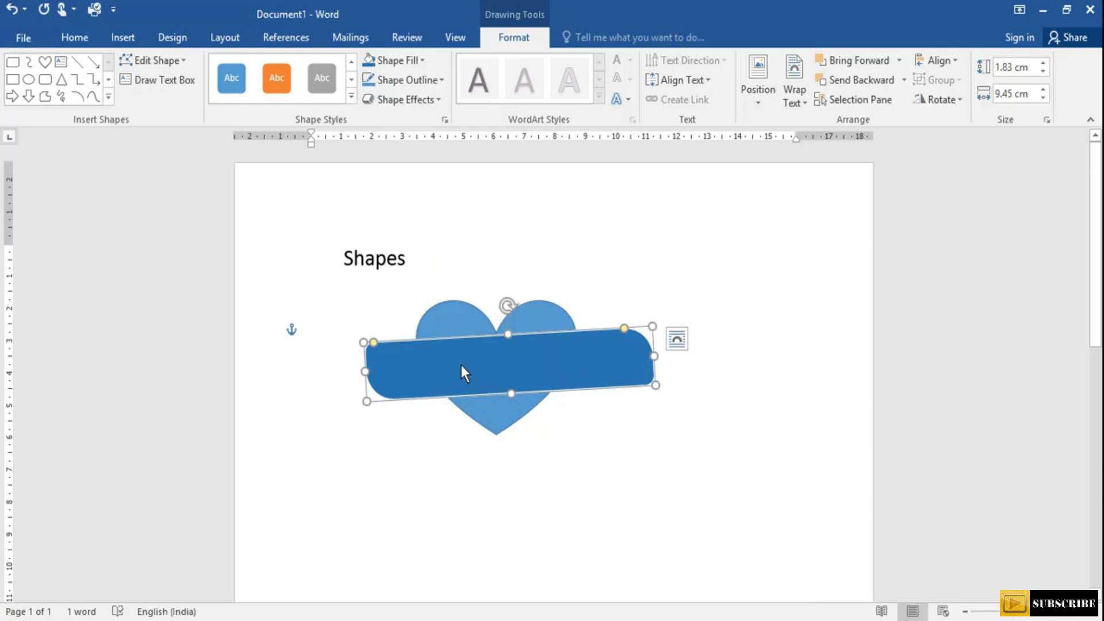
# Give the heart a dark orange outline from the theme colours.
pyautogui.click(455, 318)
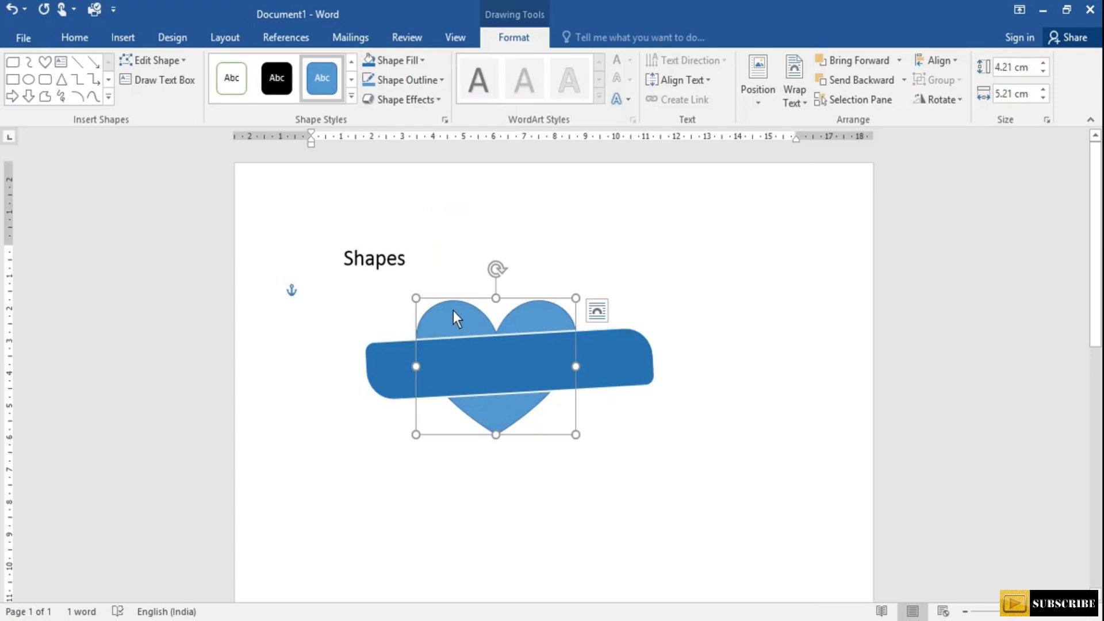
pyautogui.click(438, 80)
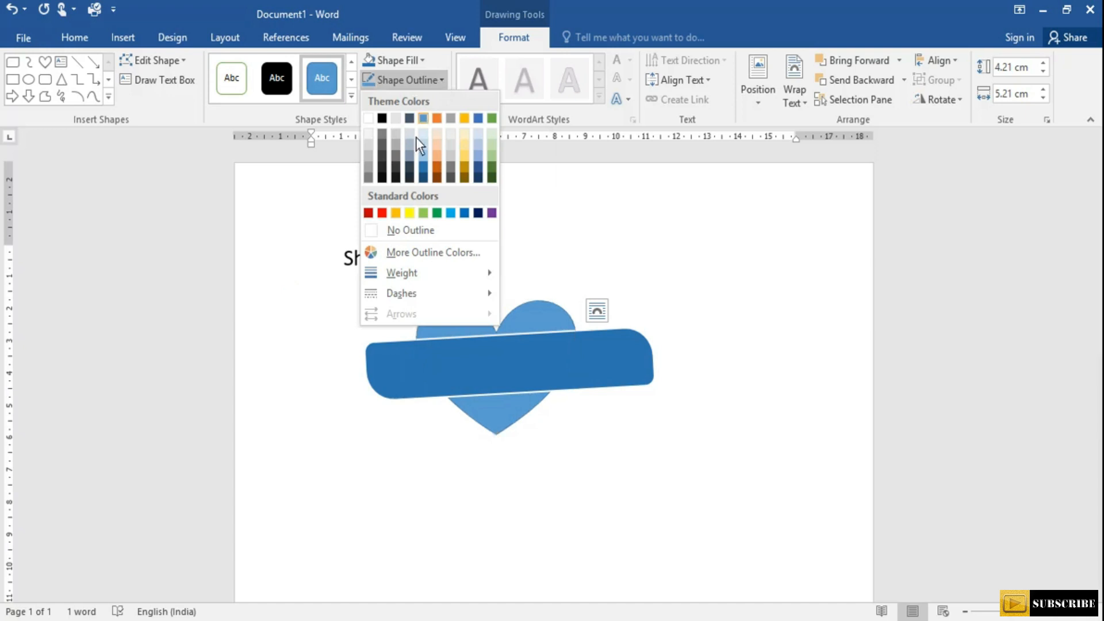
pyautogui.click(439, 168)
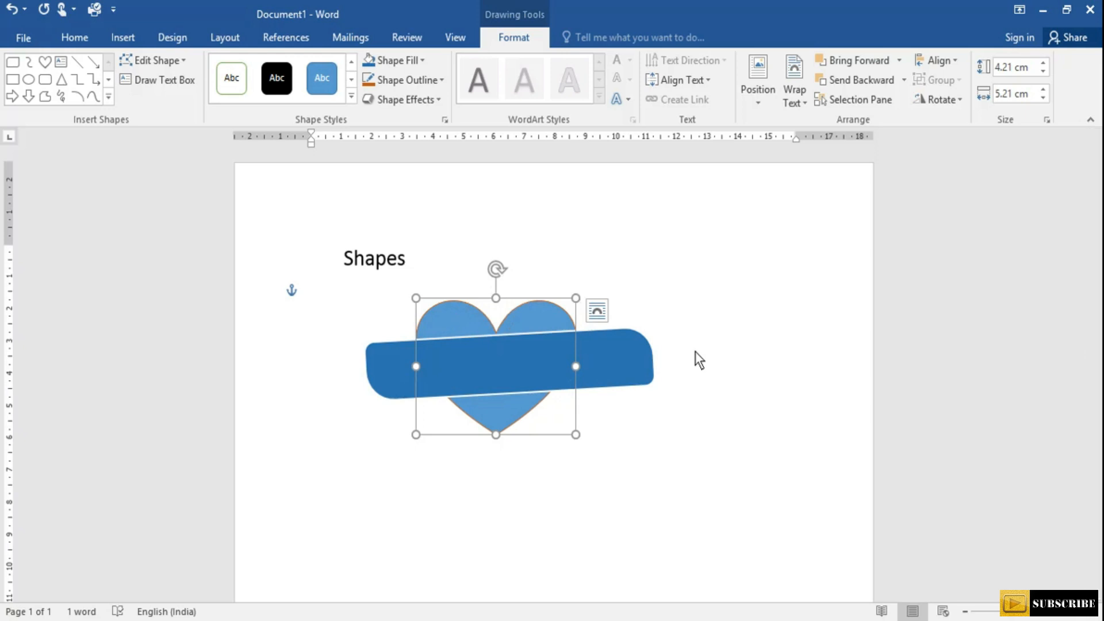
# Apply the outer shadow from the middle of the first row of presets to the tilted rectangle.
pyautogui.click(515, 365)
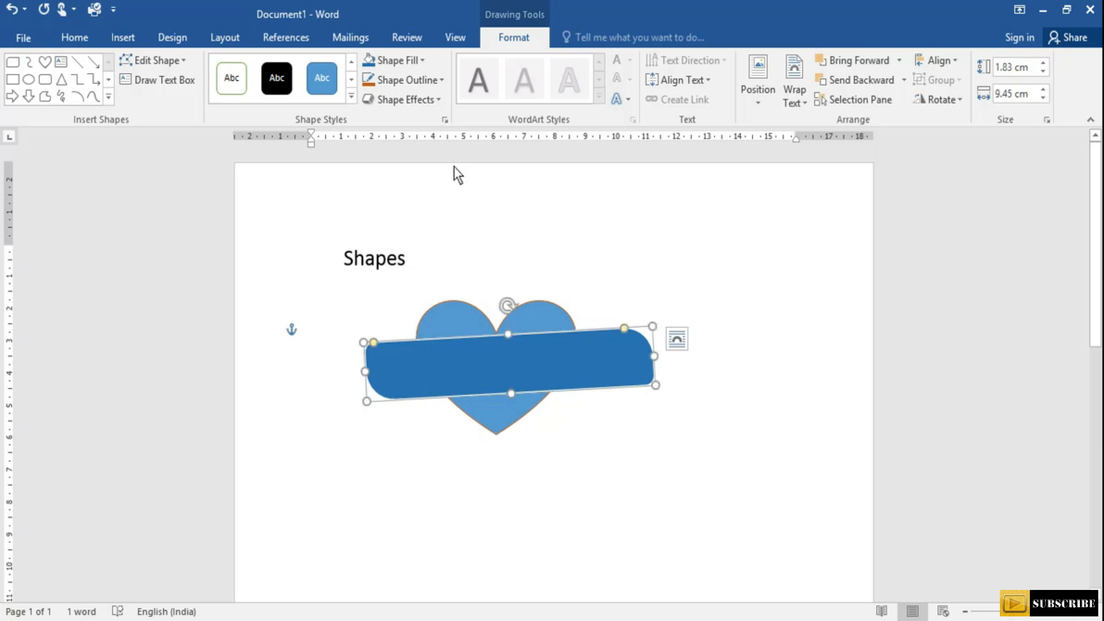
pyautogui.click(435, 100)
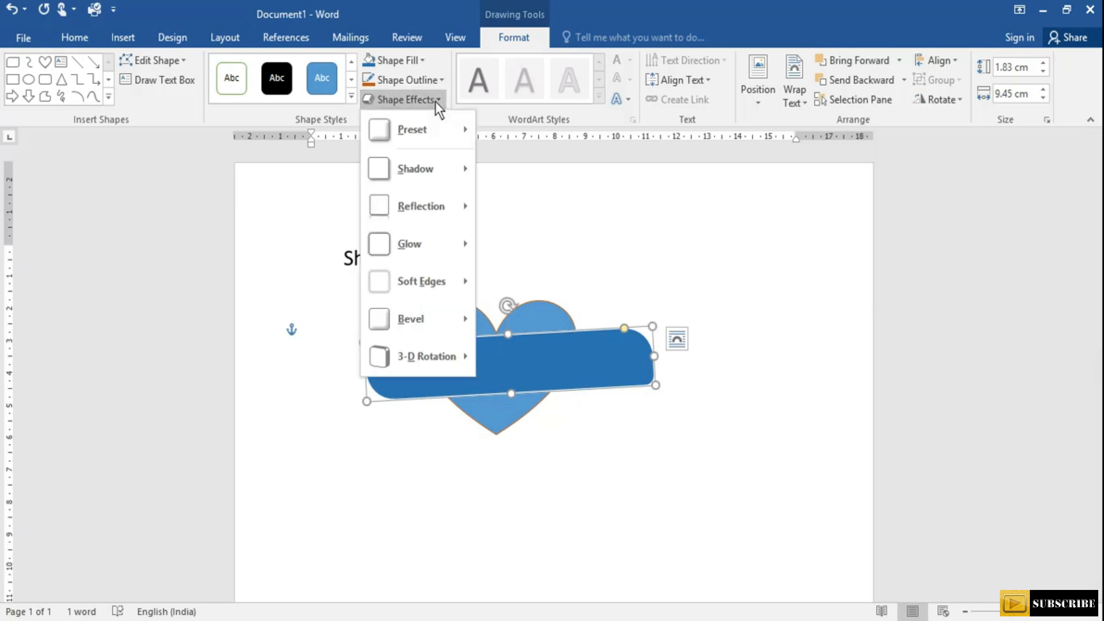
pyautogui.moveTo(419, 155)
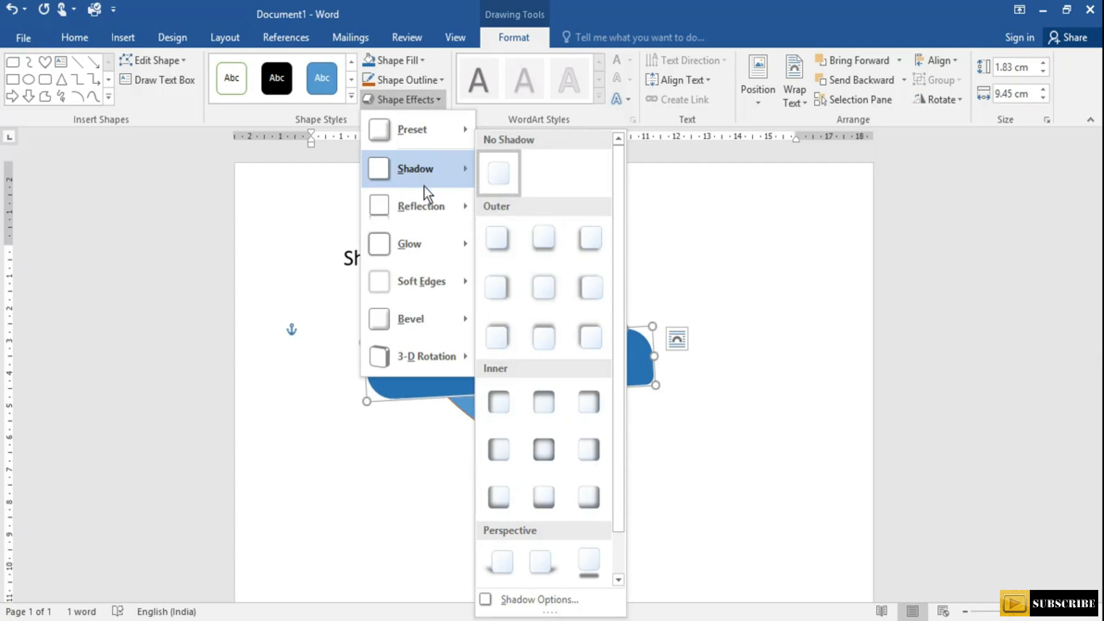
pyautogui.moveTo(427, 199)
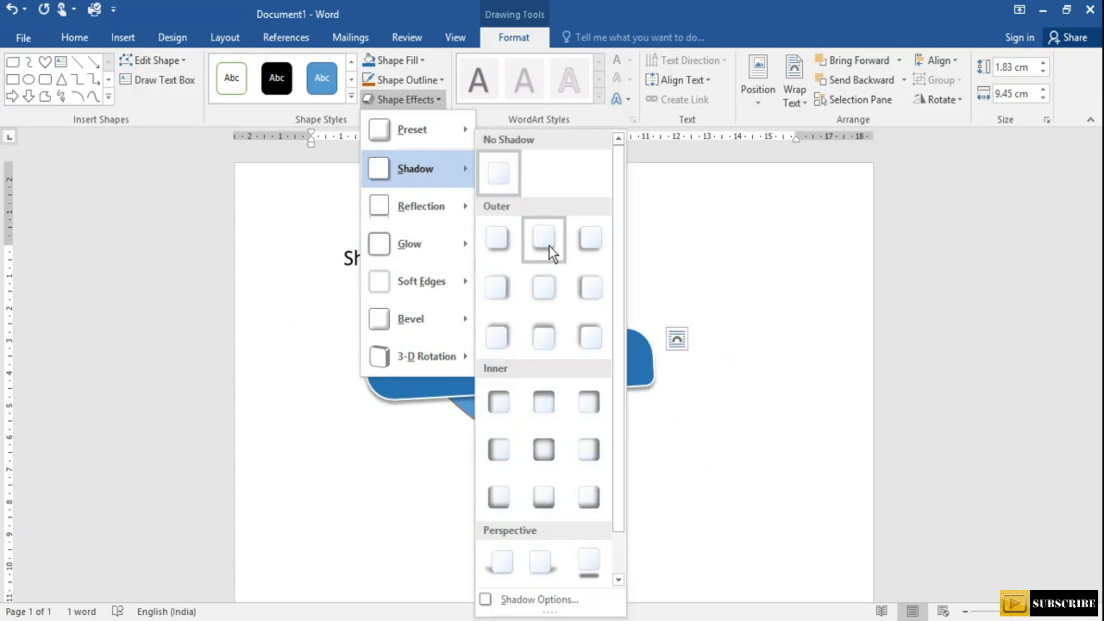
pyautogui.click(550, 251)
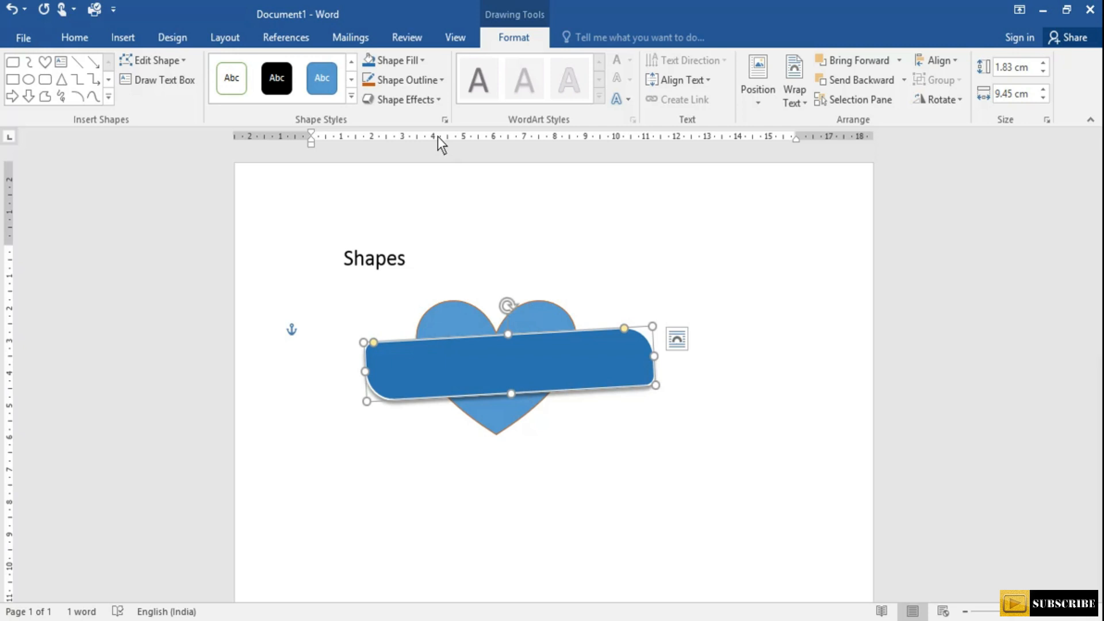
# Change the tilted rectangle into a rectangle with one snipped and one rounded upper corner and deselect it.
pyautogui.click(179, 64)
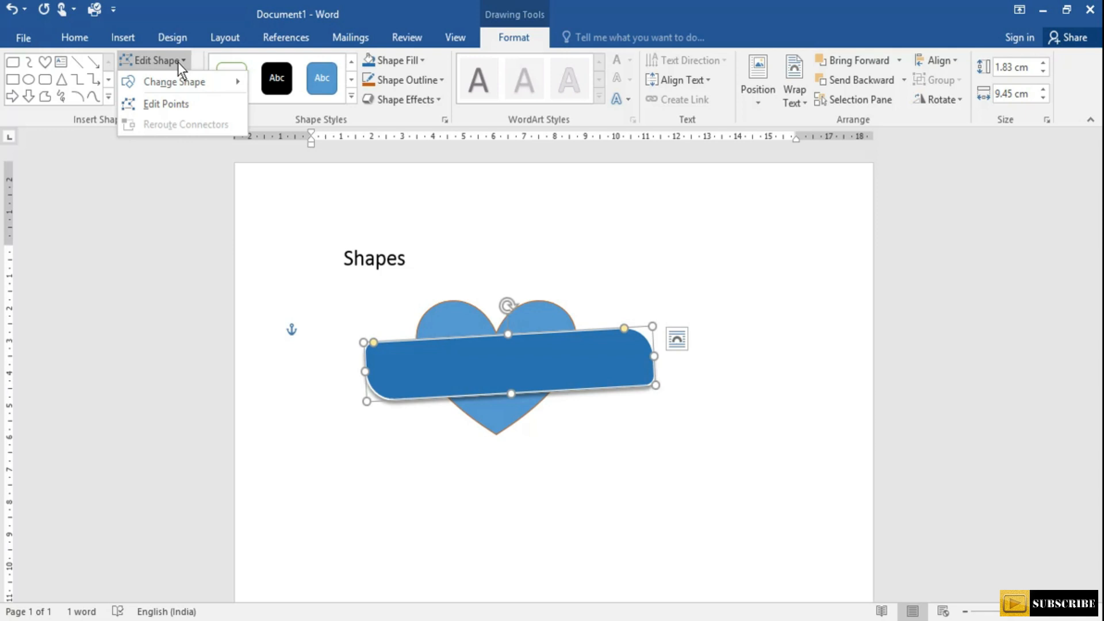
pyautogui.moveTo(175, 81)
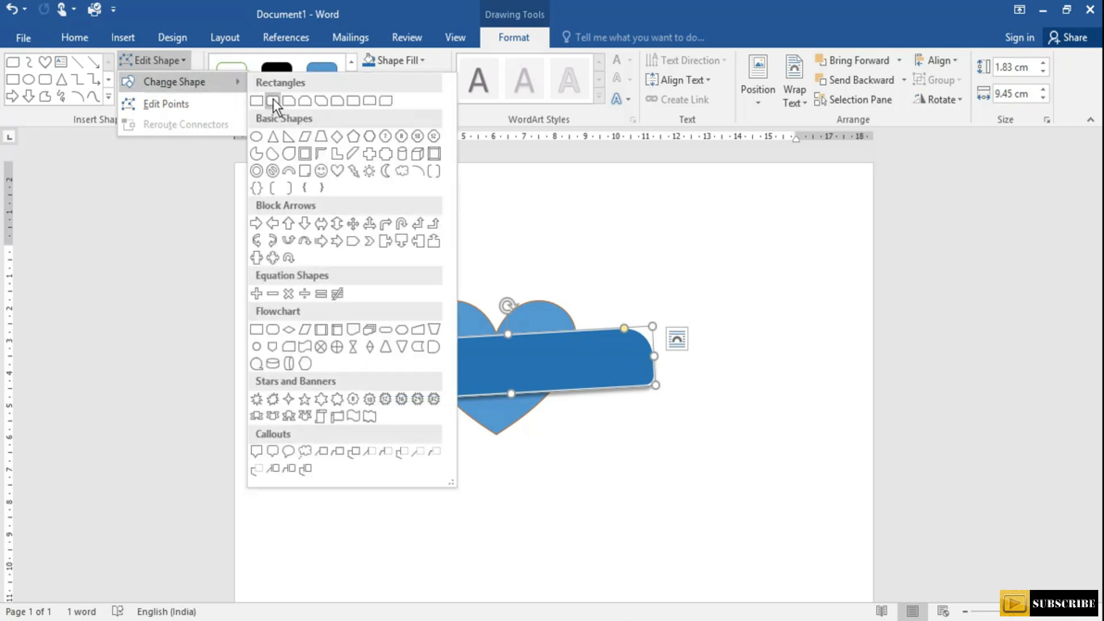
pyautogui.click(336, 103)
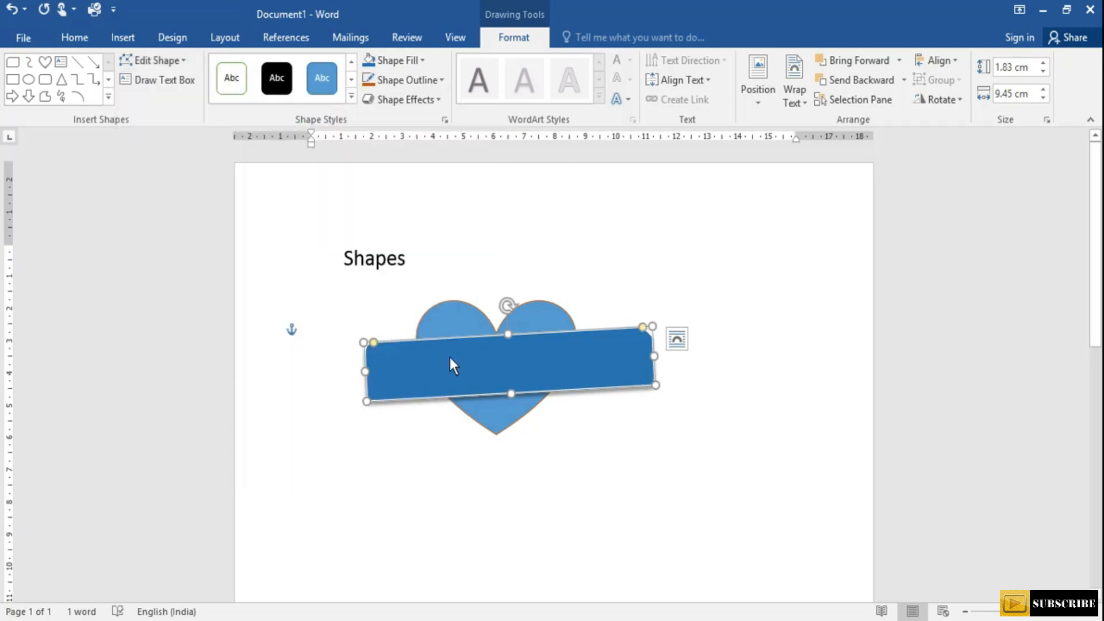
pyautogui.click(736, 398)
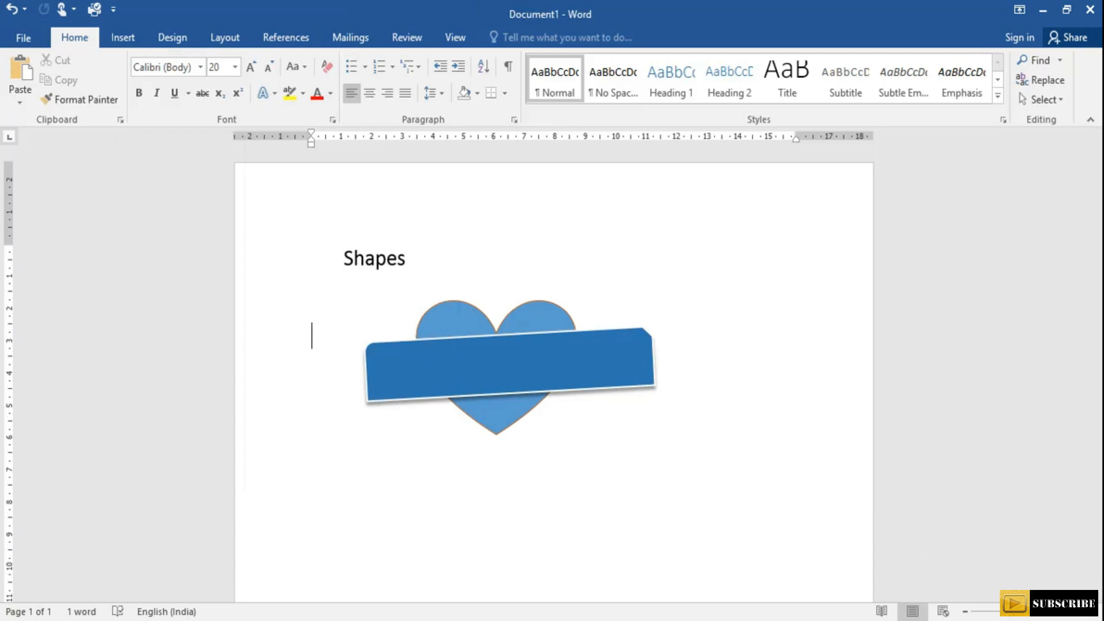
pyautogui.click(940, 620)
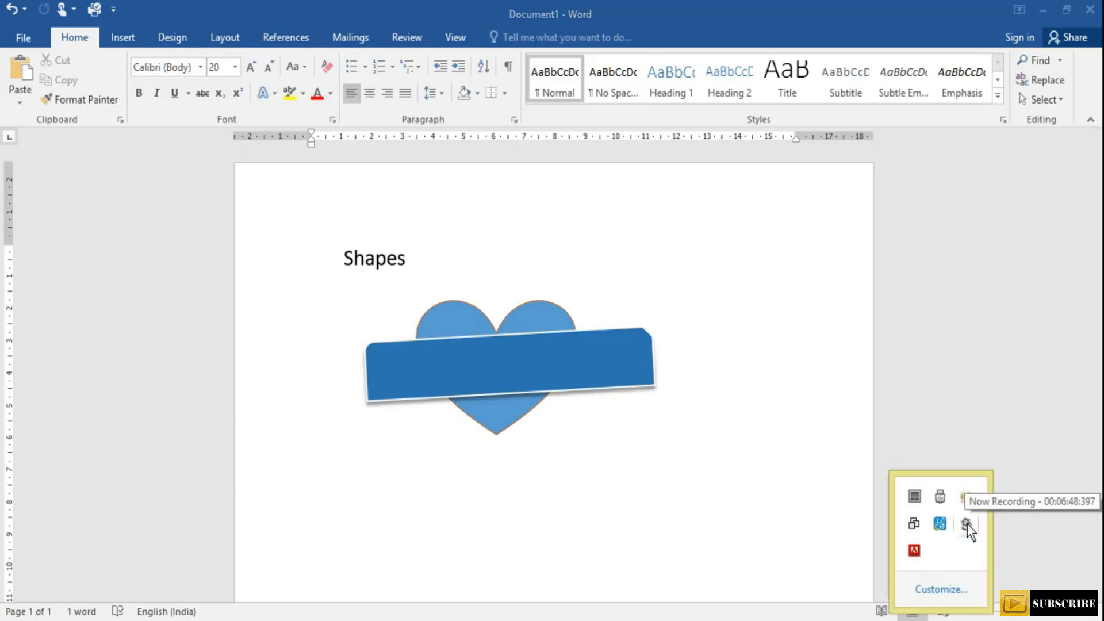
pyautogui.click(967, 523)
pyautogui.click(1061, 580)
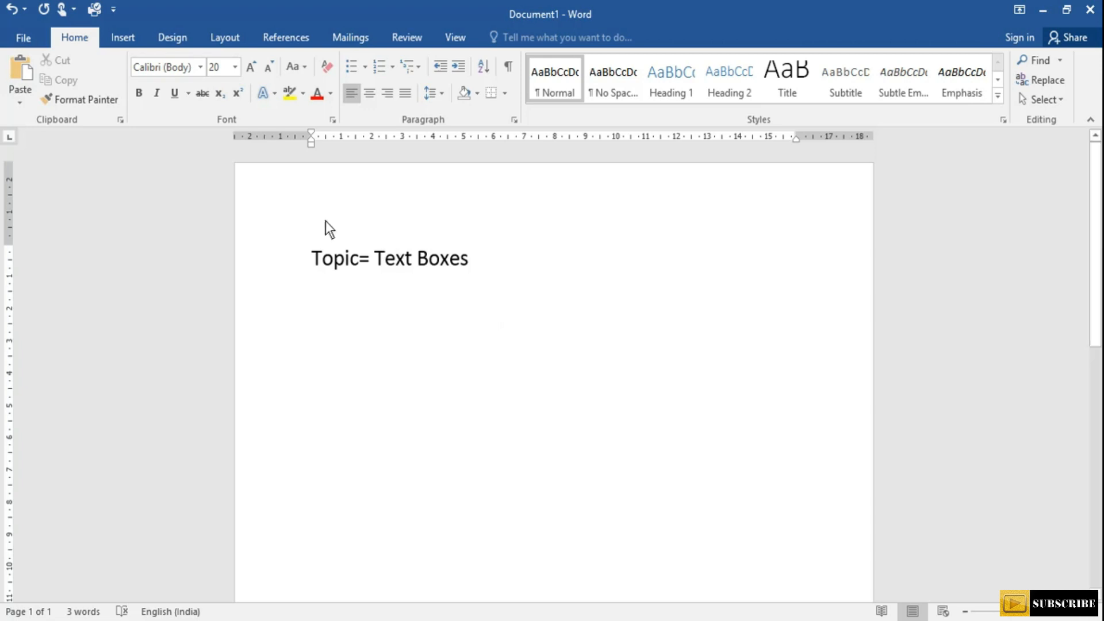
# Draw a text box about 5.56 cm high and 6.72 cm wide below the heading and enter "75% OFF" in it.
pyautogui.click(129, 39)
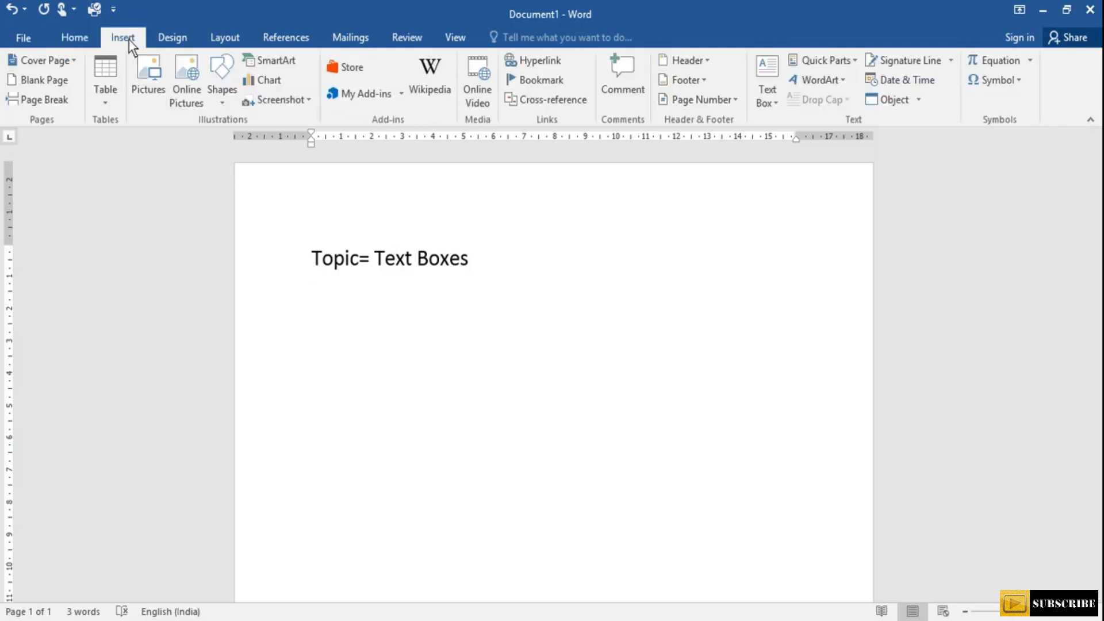
pyautogui.click(772, 102)
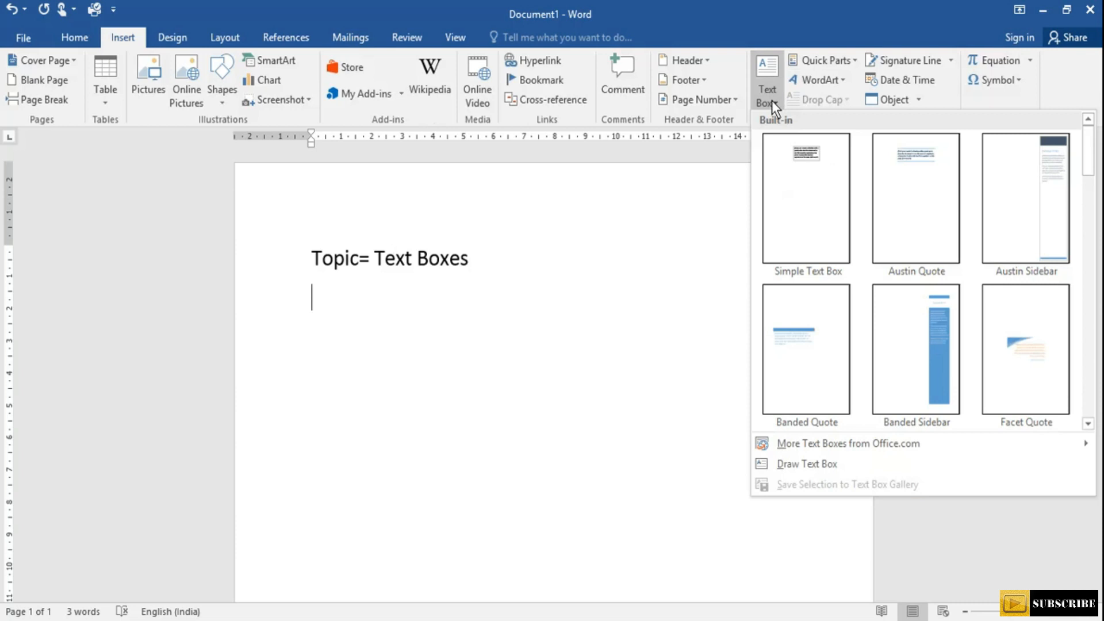
pyautogui.click(826, 462)
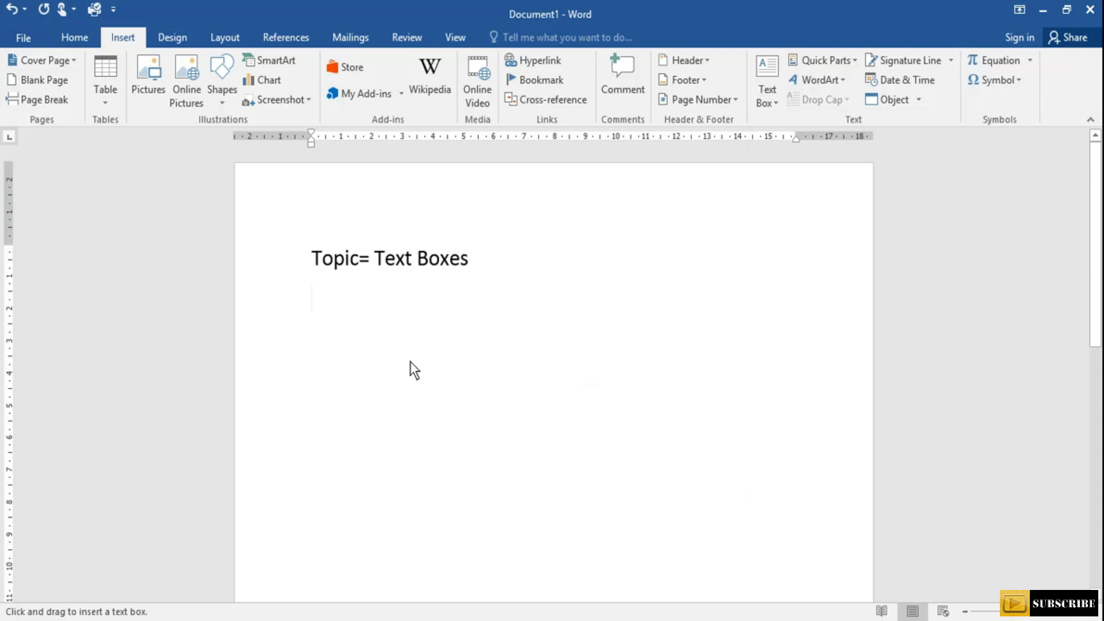
pyautogui.moveTo(404, 342)
pyautogui.mouseDown()
pyautogui.moveTo(484, 426)
pyautogui.moveTo(609, 522)
pyautogui.mouseUp()
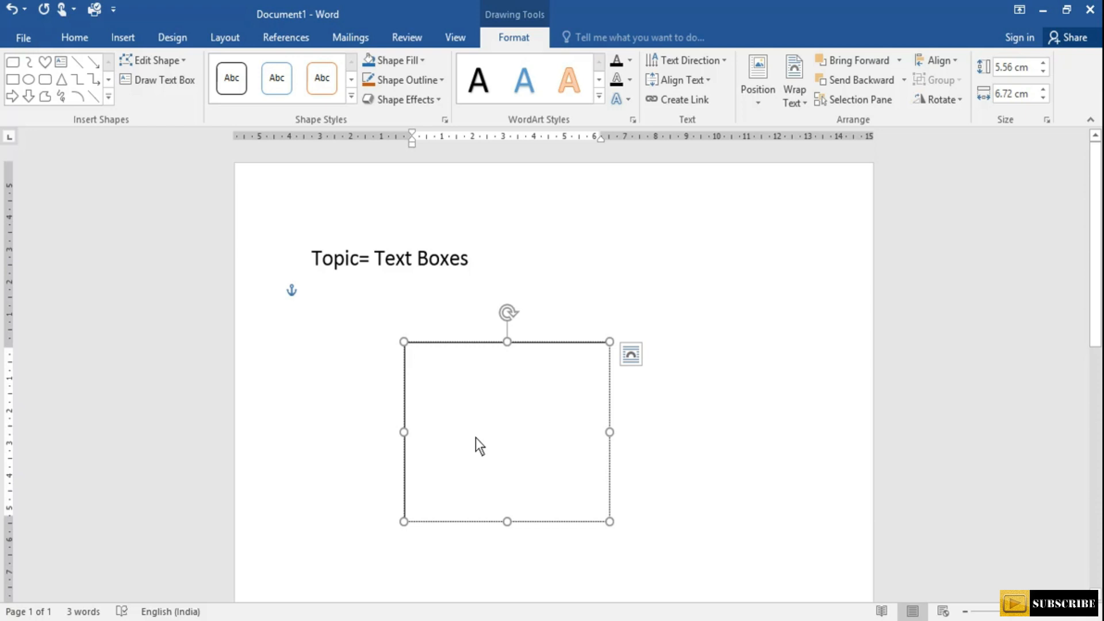
pyautogui.write('7')
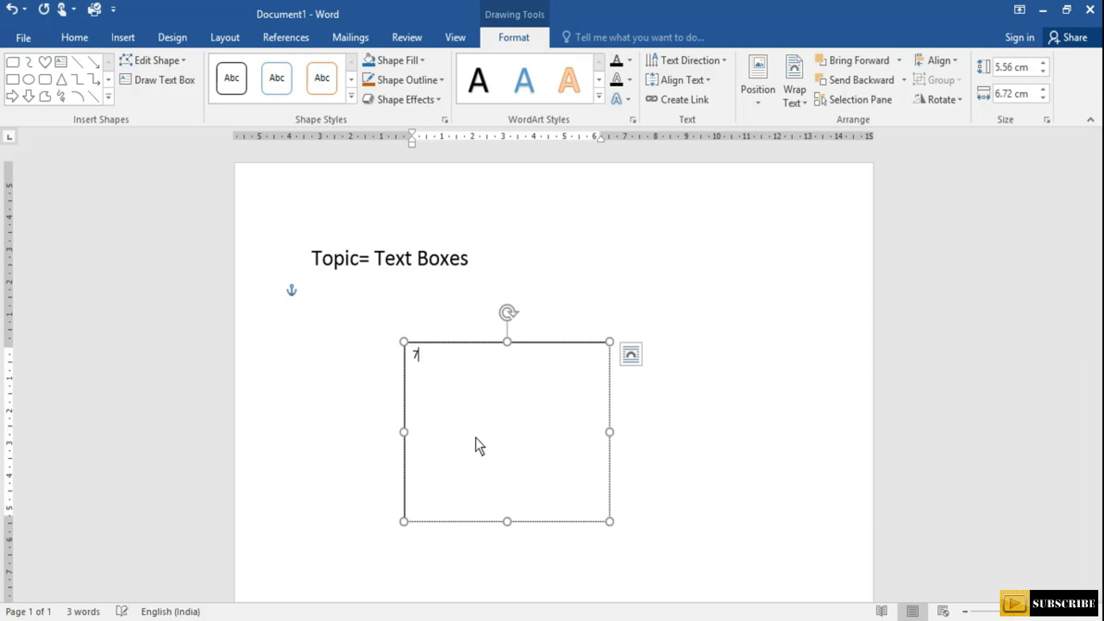
pyautogui.write('5% OFF')
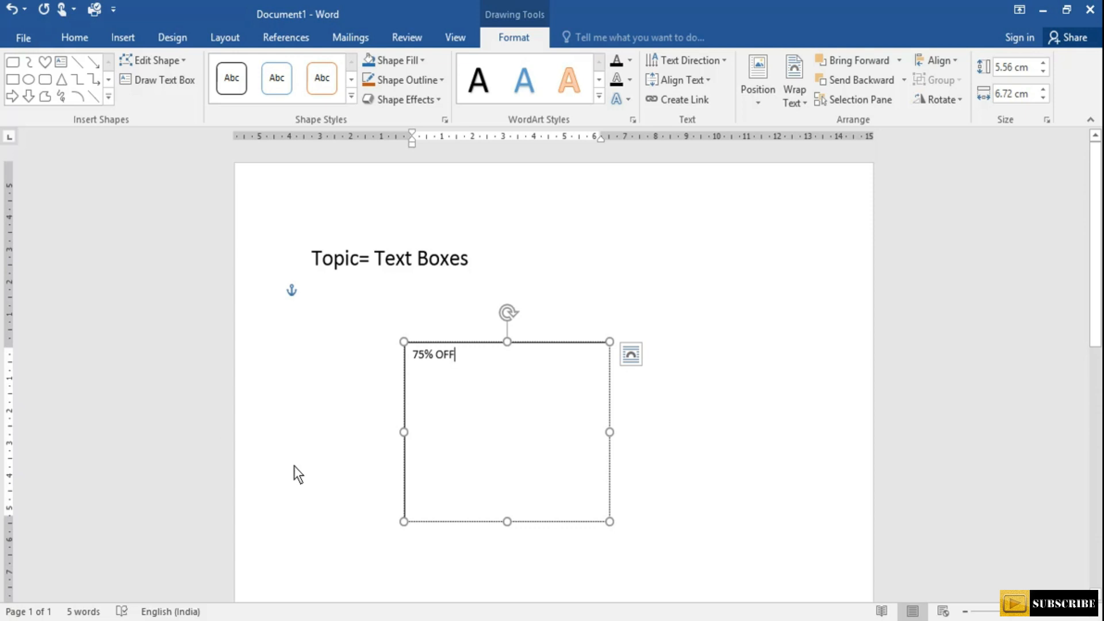
pyautogui.click(250, 473)
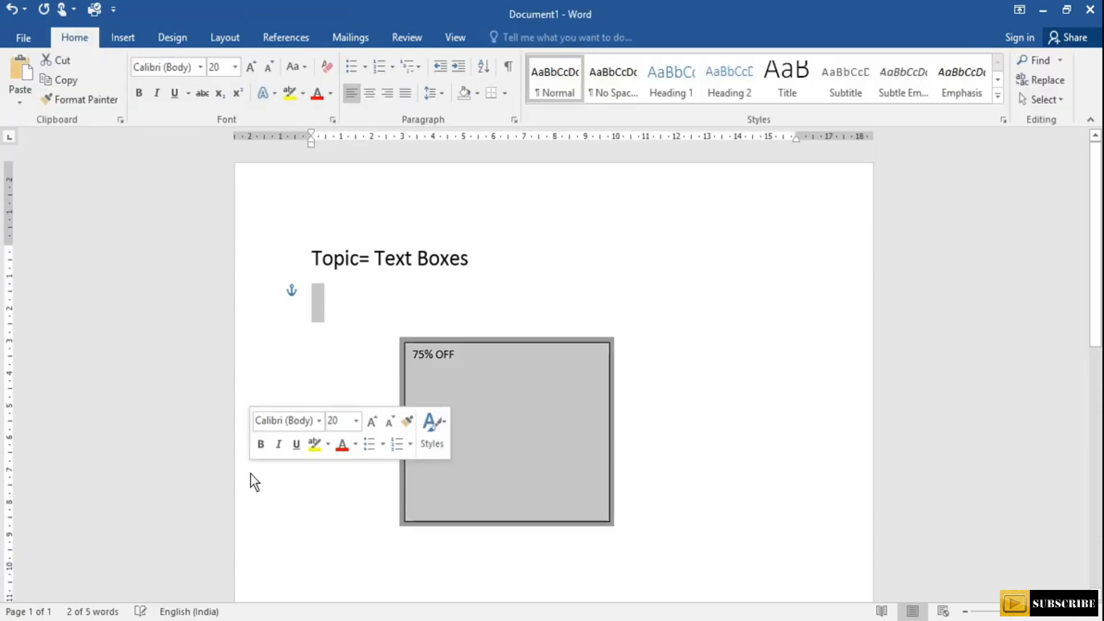
pyautogui.click(562, 286)
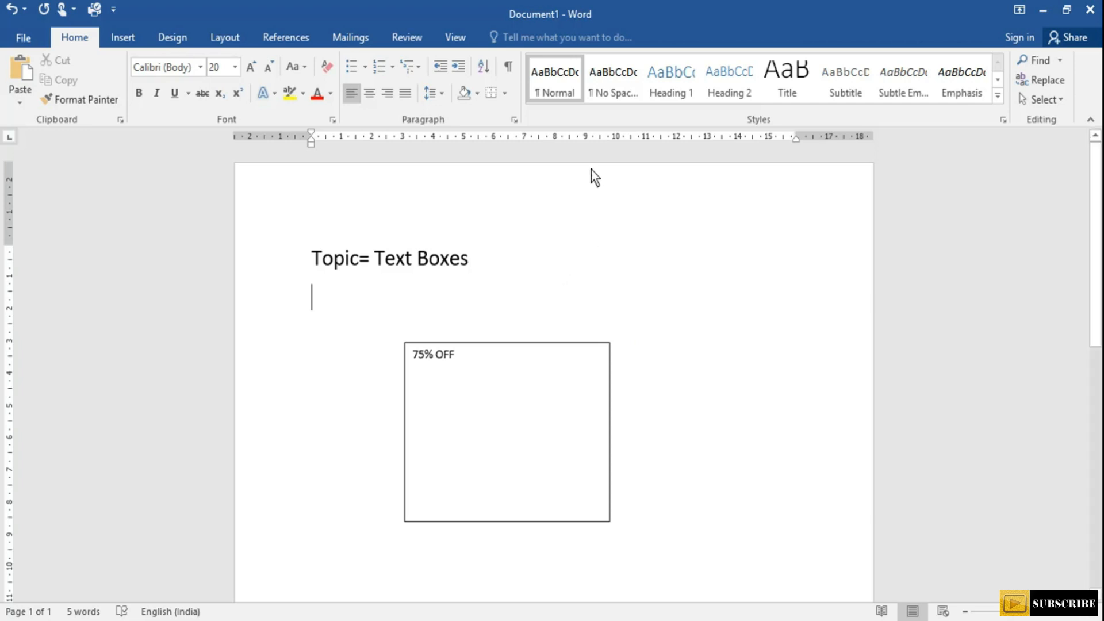
pyautogui.click(128, 39)
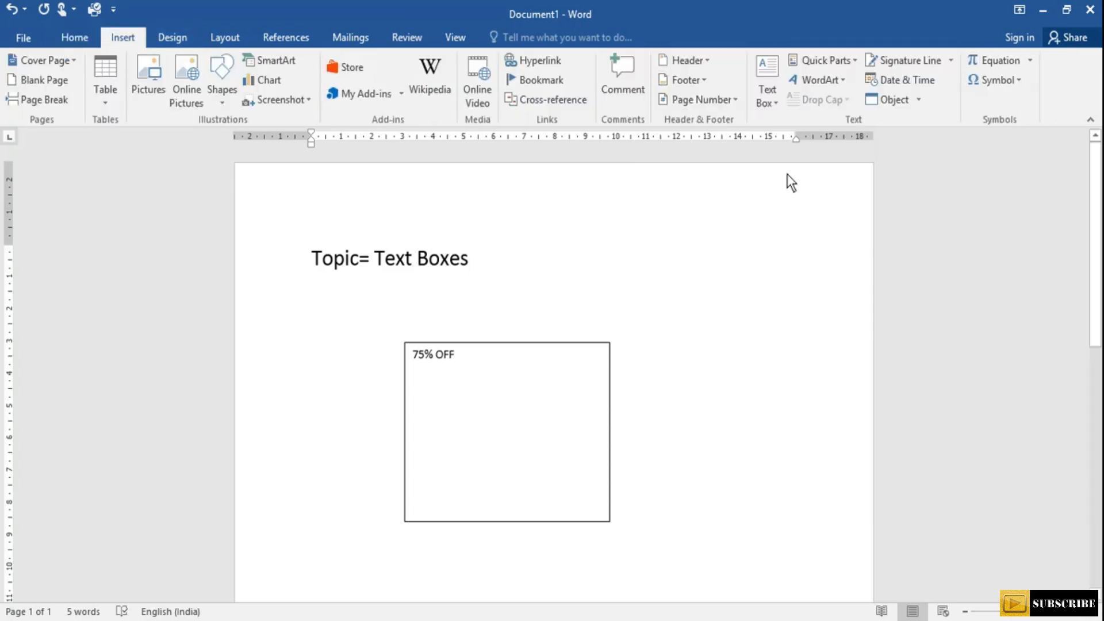
pyautogui.click(773, 101)
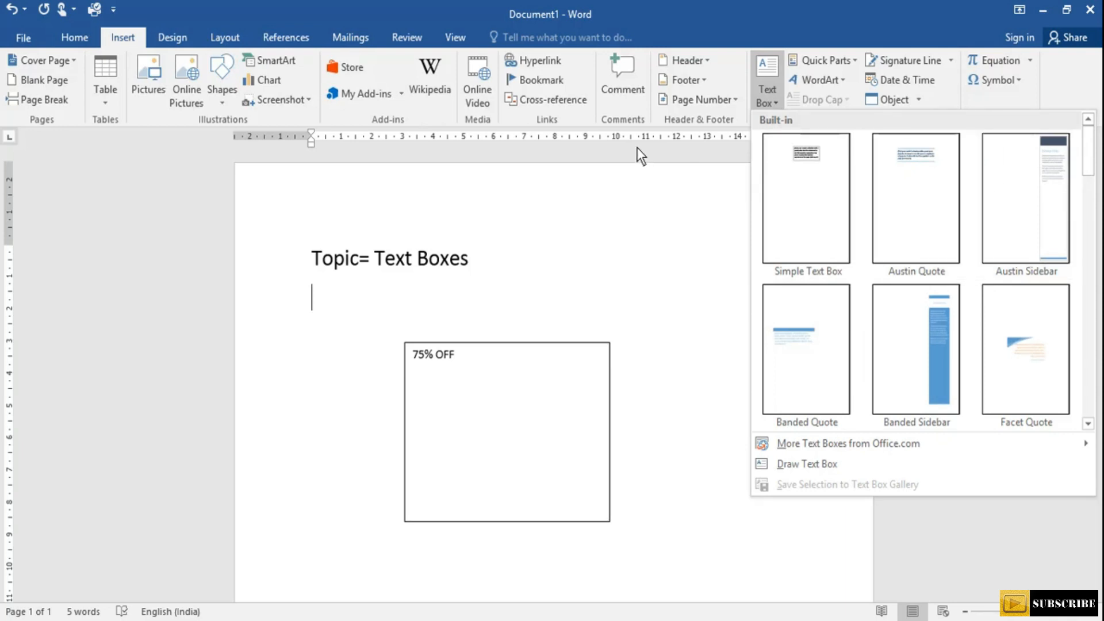
pyautogui.click(644, 260)
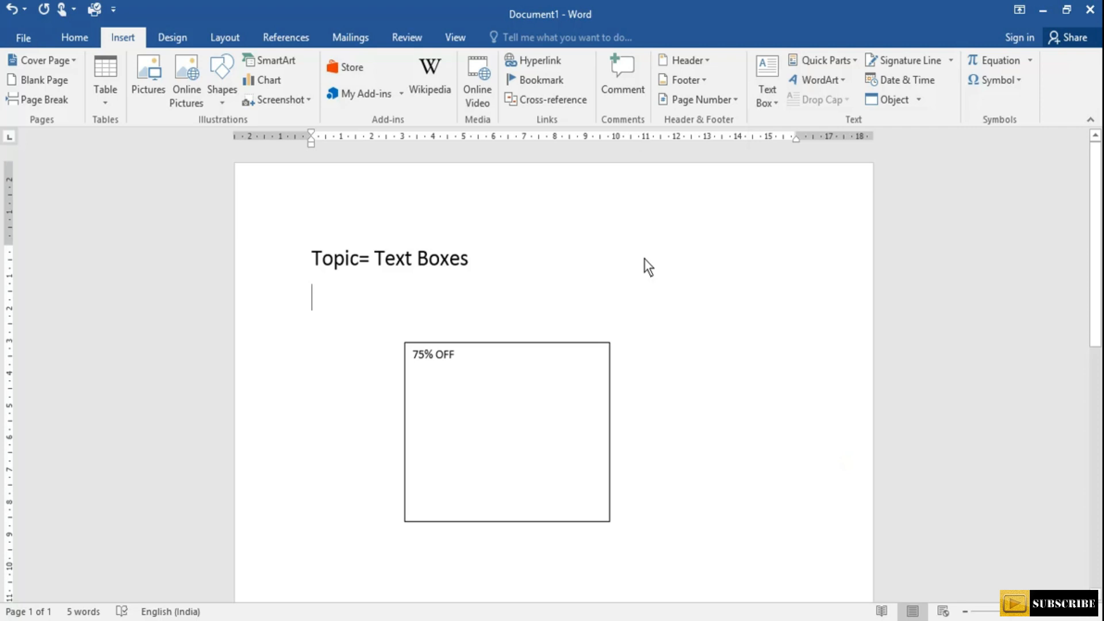
# Move the text box up to the right of the heading and widen it slightly from its left edge.
pyautogui.click(512, 345)
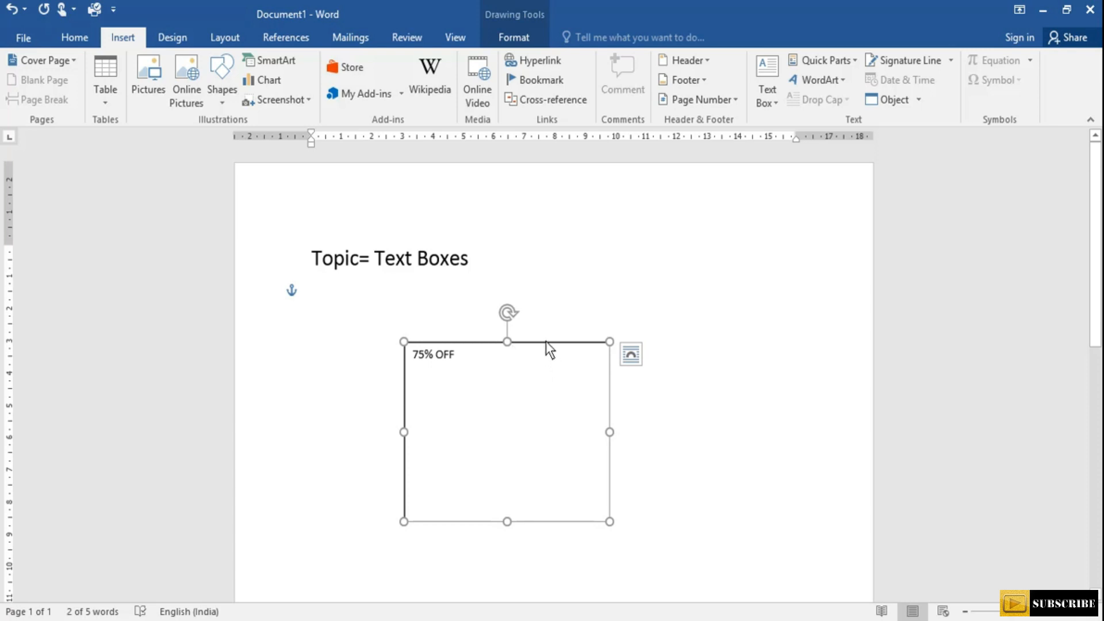
pyautogui.moveTo(546, 340); pyautogui.dragTo(695, 237)
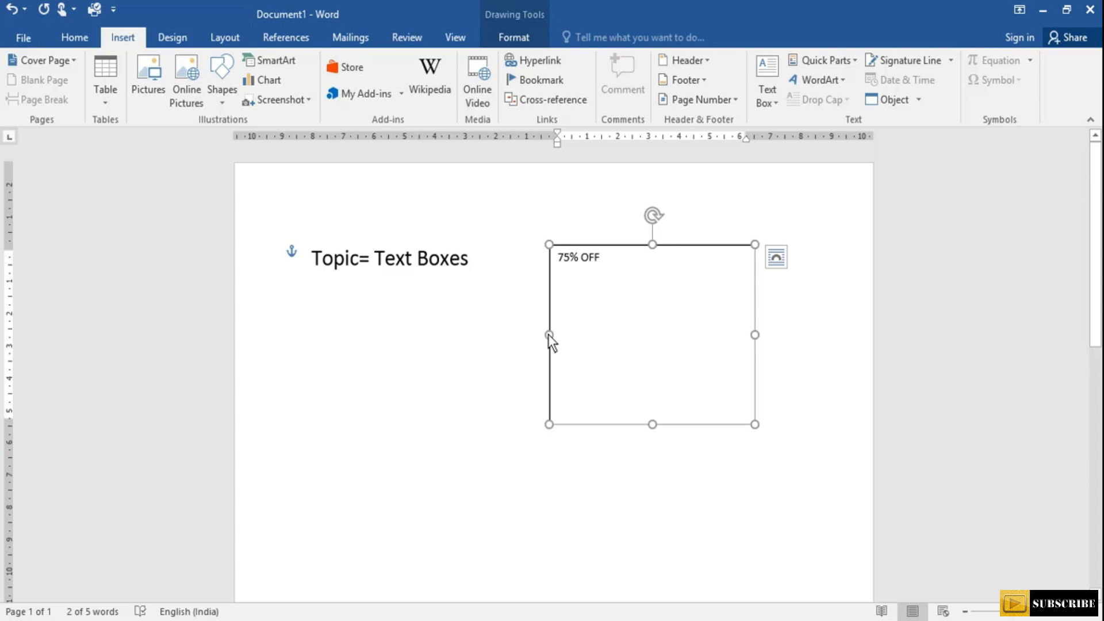
pyautogui.click(490, 337)
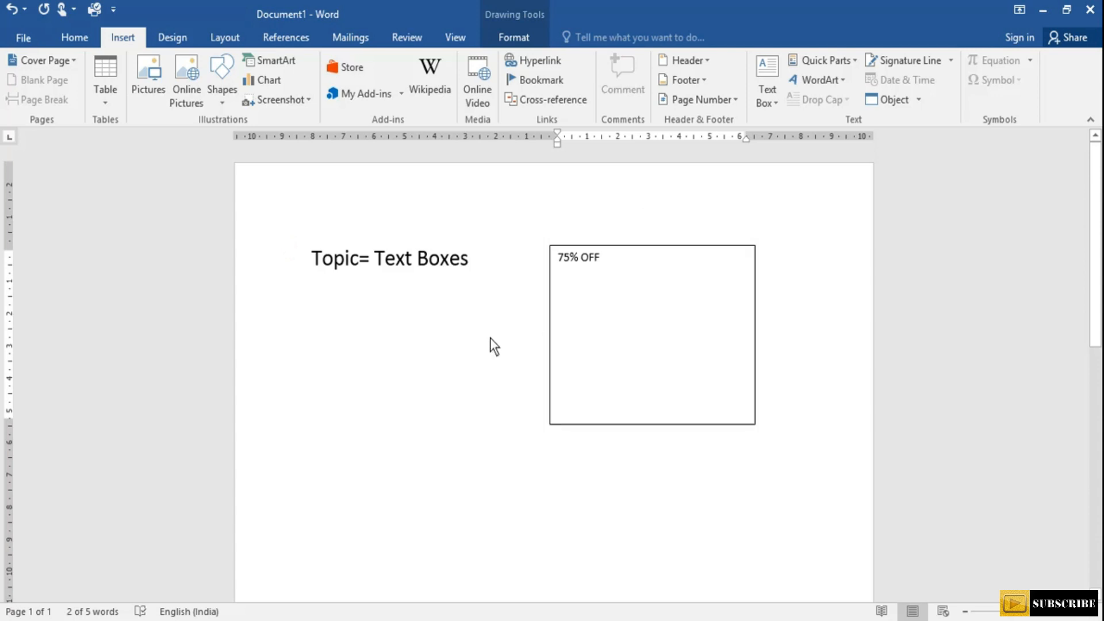
pyautogui.tripleClick(552, 334)
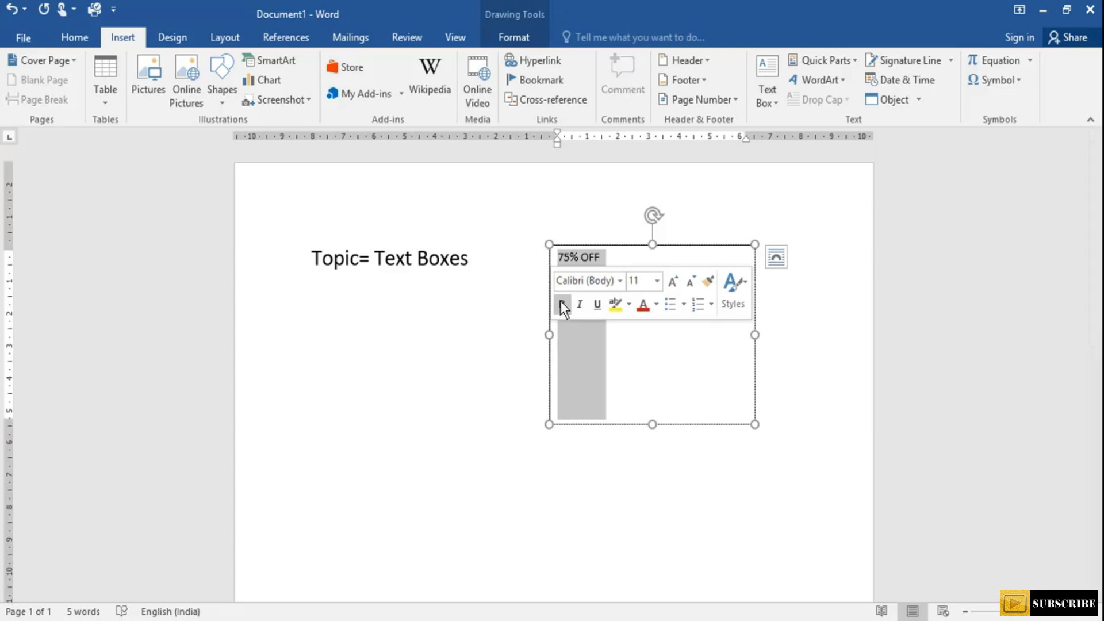
pyautogui.moveTo(550, 334)
pyautogui.mouseDown()
pyautogui.moveTo(507, 339)
pyautogui.moveTo(536, 338)
pyautogui.mouseUp()
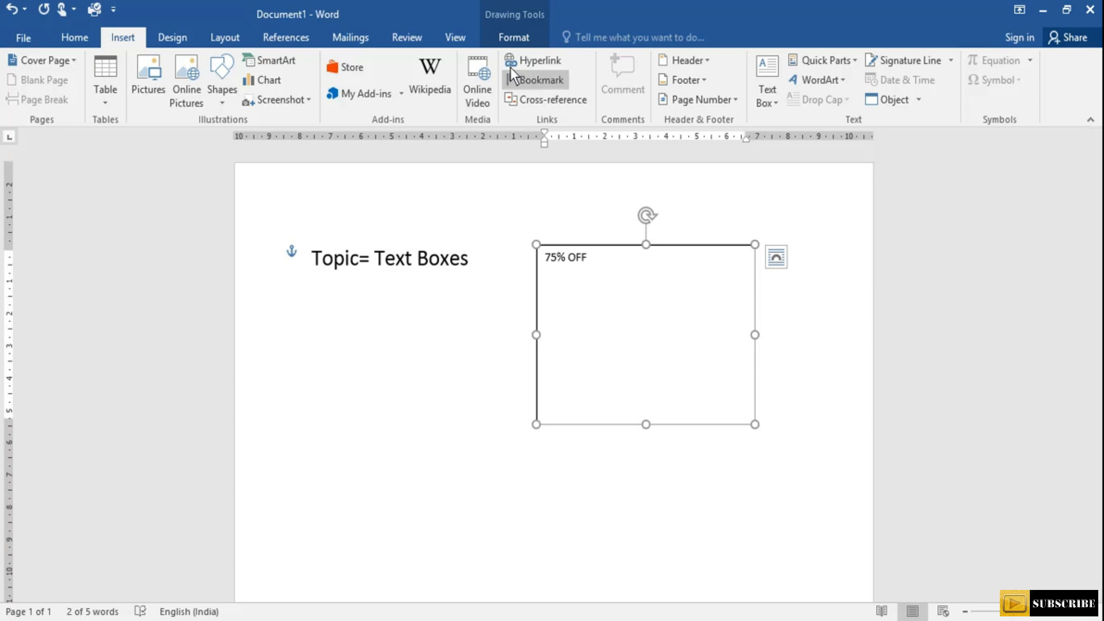
# Apply the solid orange theme style from the second row of shape styles to the "75% OFF" text box.
pyautogui.click(508, 36)
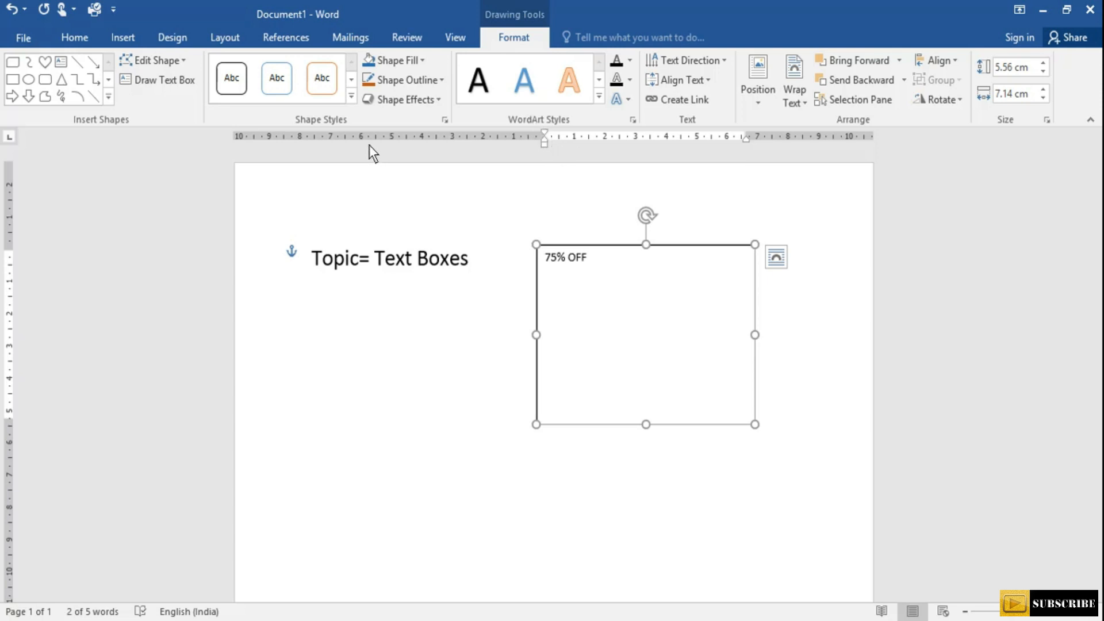
pyautogui.click(444, 121)
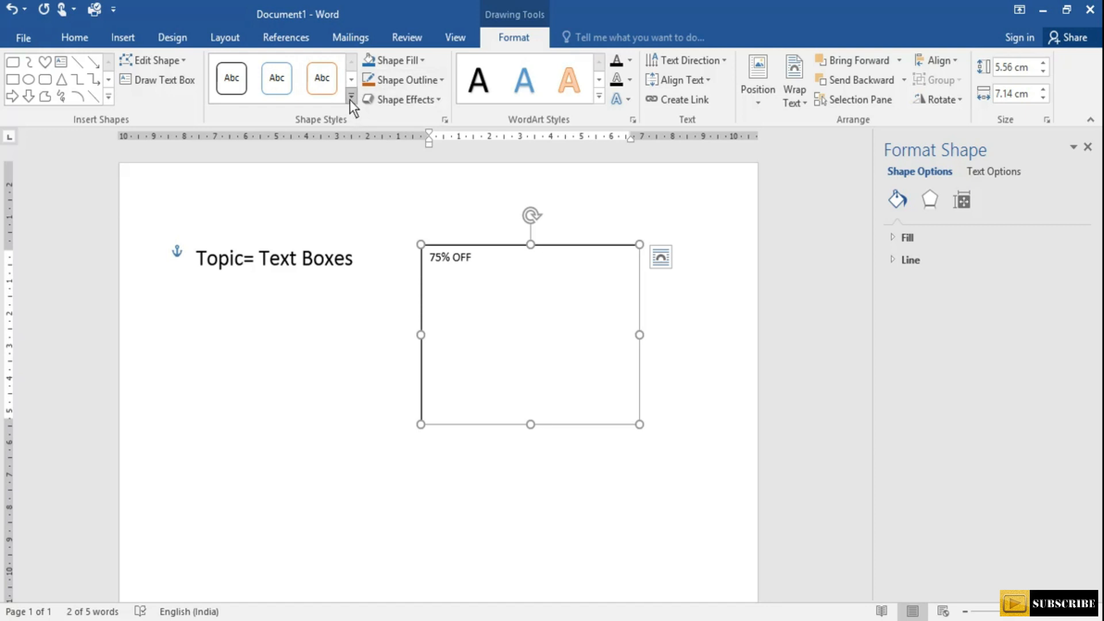
pyautogui.click(1087, 148)
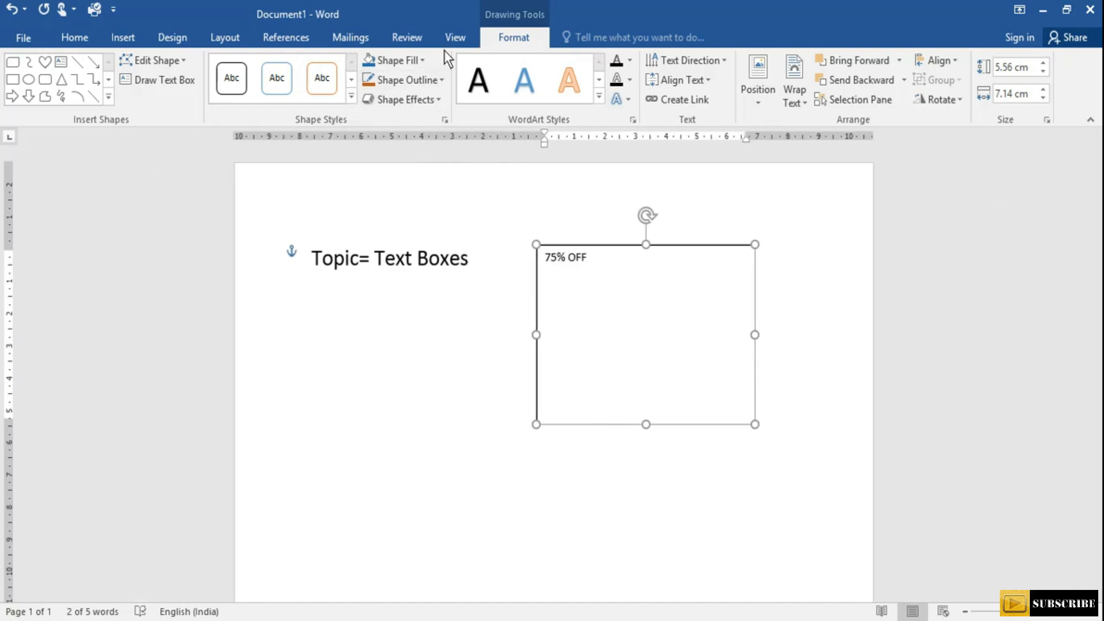
pyautogui.click(356, 97)
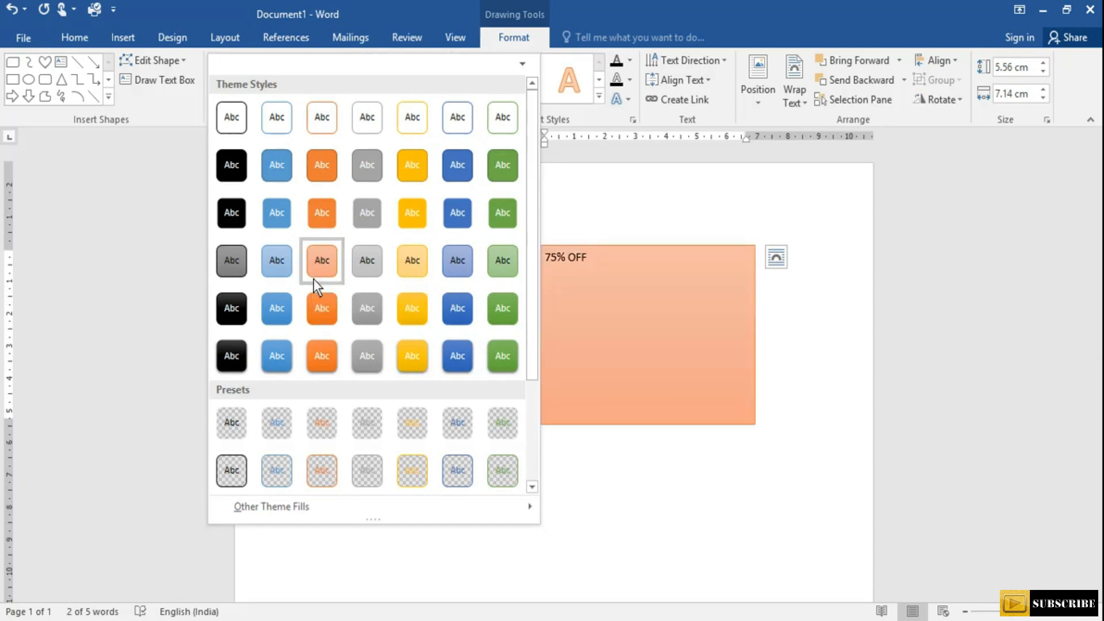
pyautogui.click(321, 166)
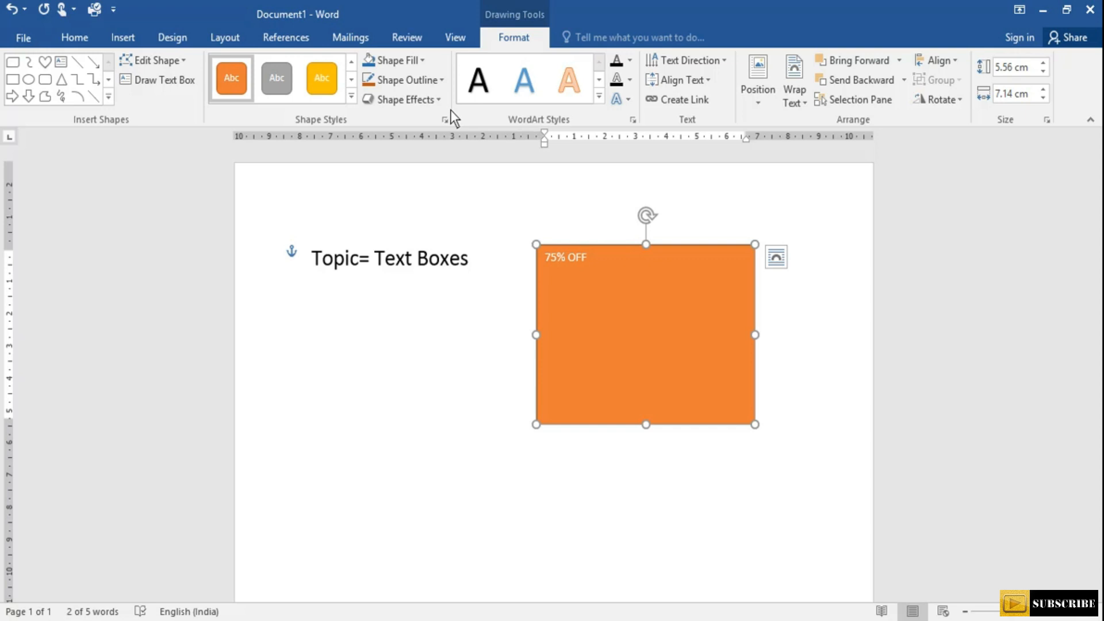
# Change the orange text box's shape to a rectangle with two diagonally opposite rounded corners.
pyautogui.click(183, 59)
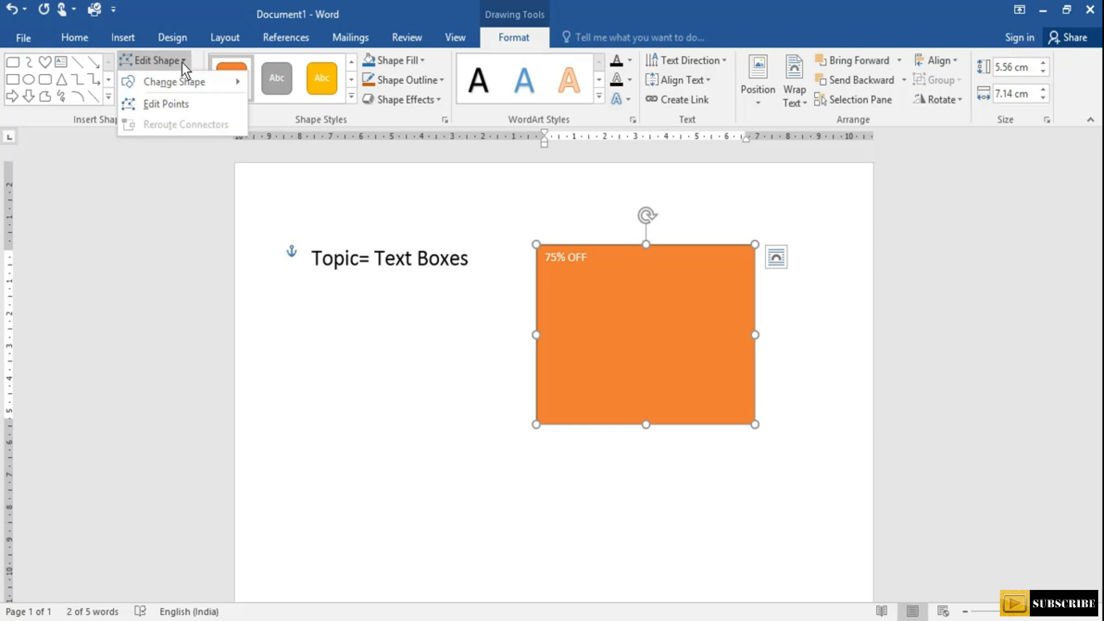
pyautogui.moveTo(179, 82)
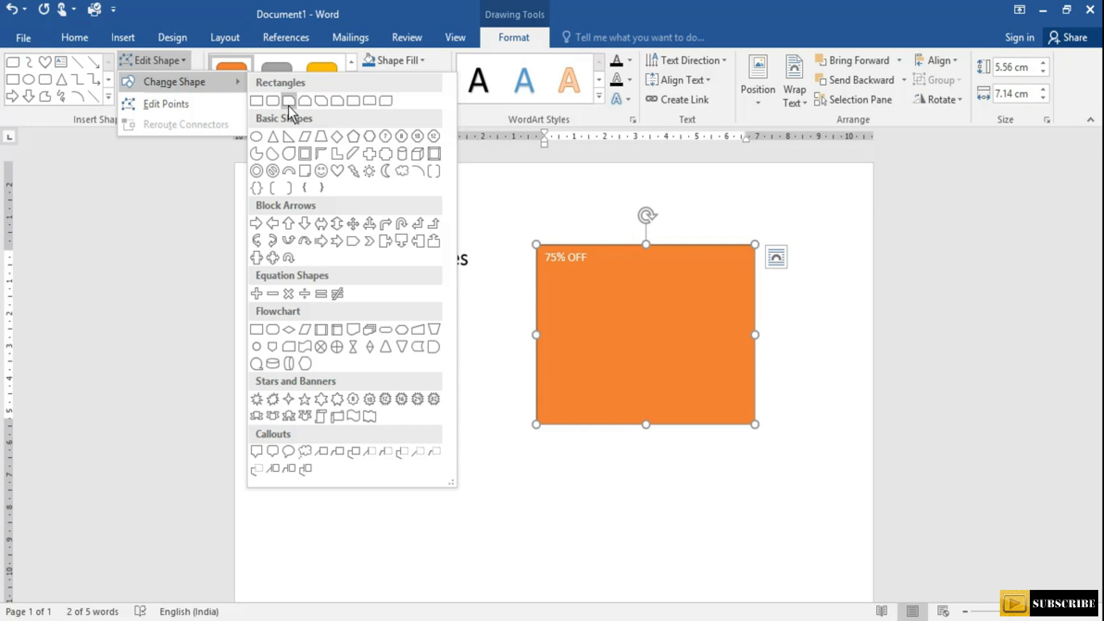
pyautogui.click(383, 102)
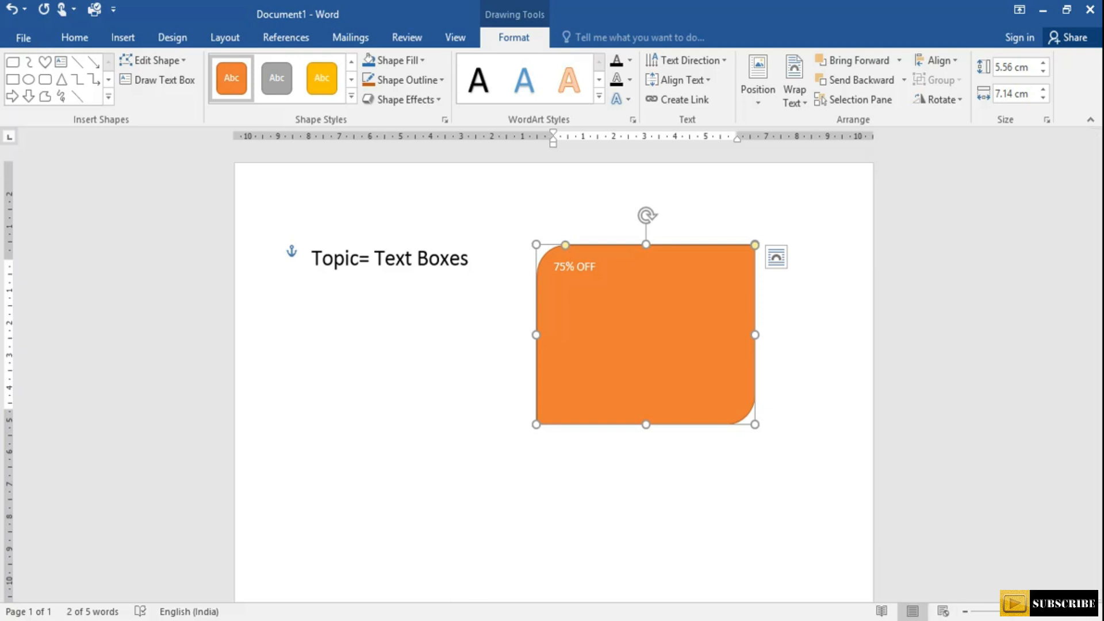
pyautogui.click(944, 618)
pyautogui.click(966, 523)
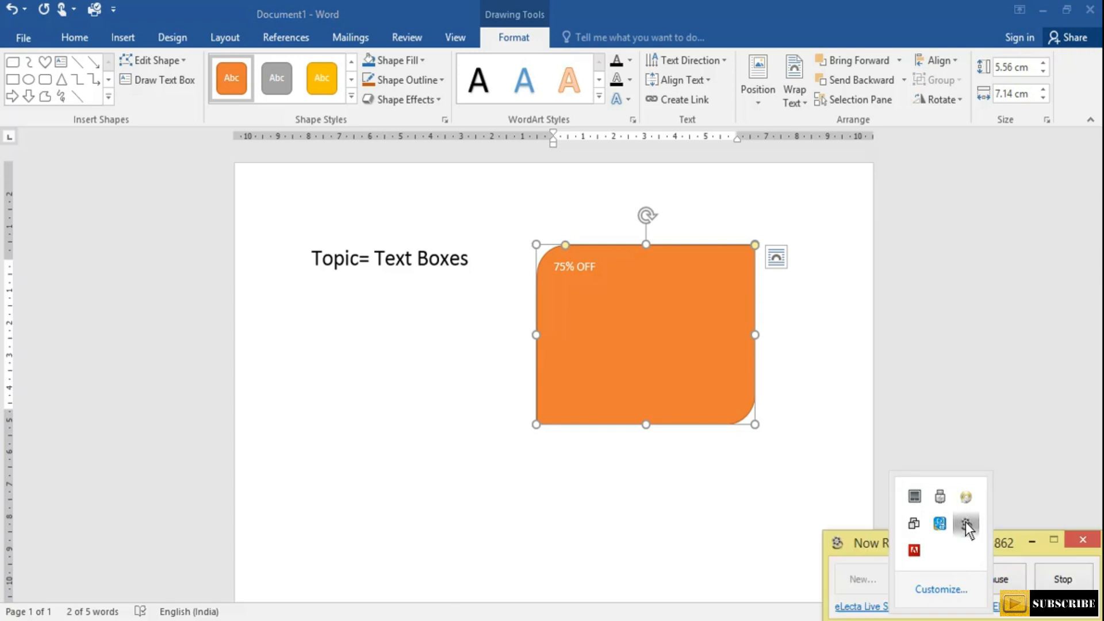
pyautogui.click(1061, 580)
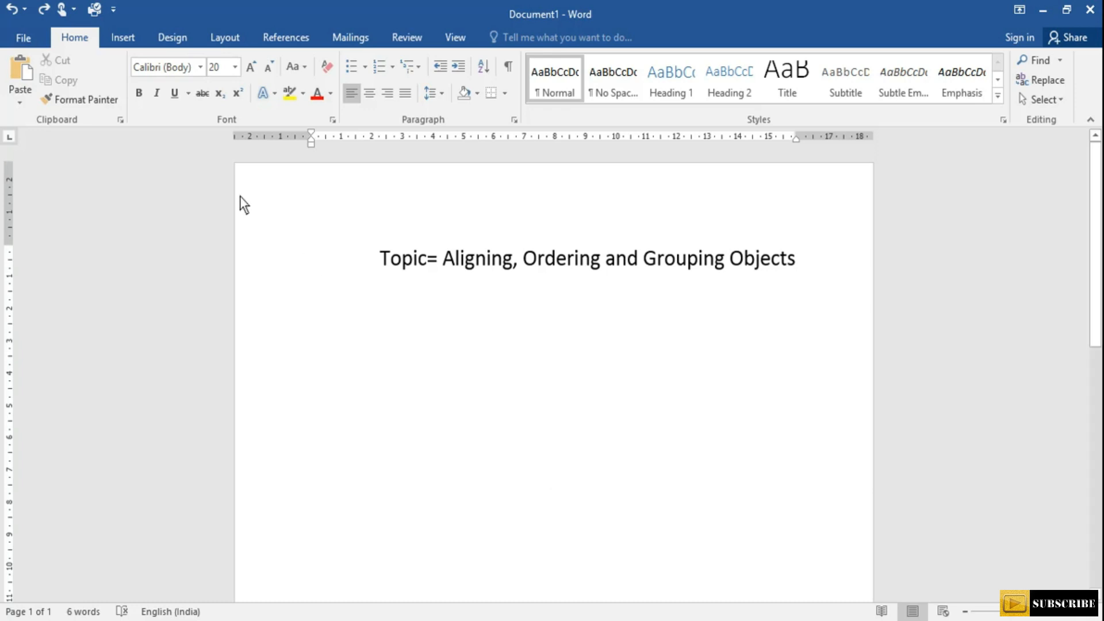
# Draw a rectangle about 2.25 cm high and 5.61 cm wide below the left part of the heading.
pyautogui.click(128, 39)
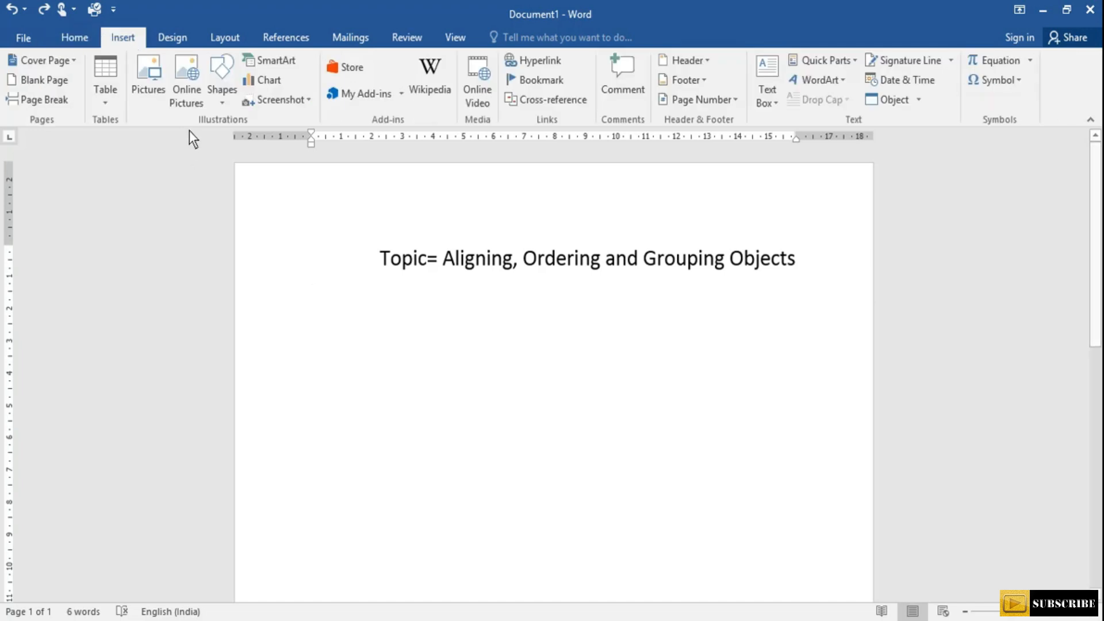
pyautogui.click(216, 104)
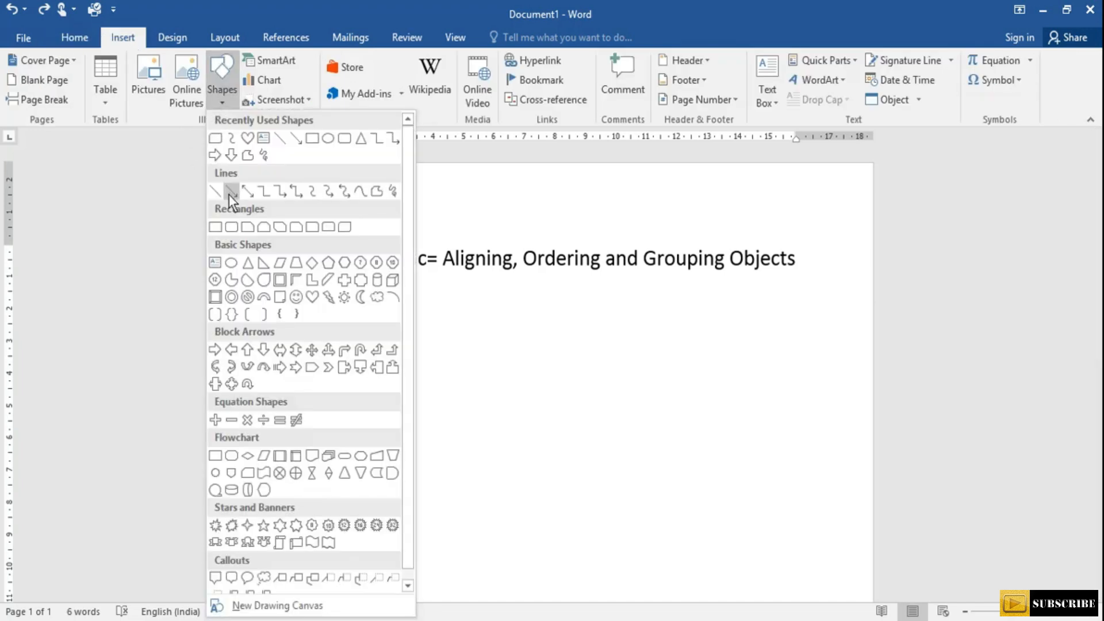
pyautogui.click(215, 226)
pyautogui.moveTo(350, 365)
pyautogui.mouseDown()
pyautogui.moveTo(481, 432)
pyautogui.moveTo(522, 437)
pyautogui.mouseUp()
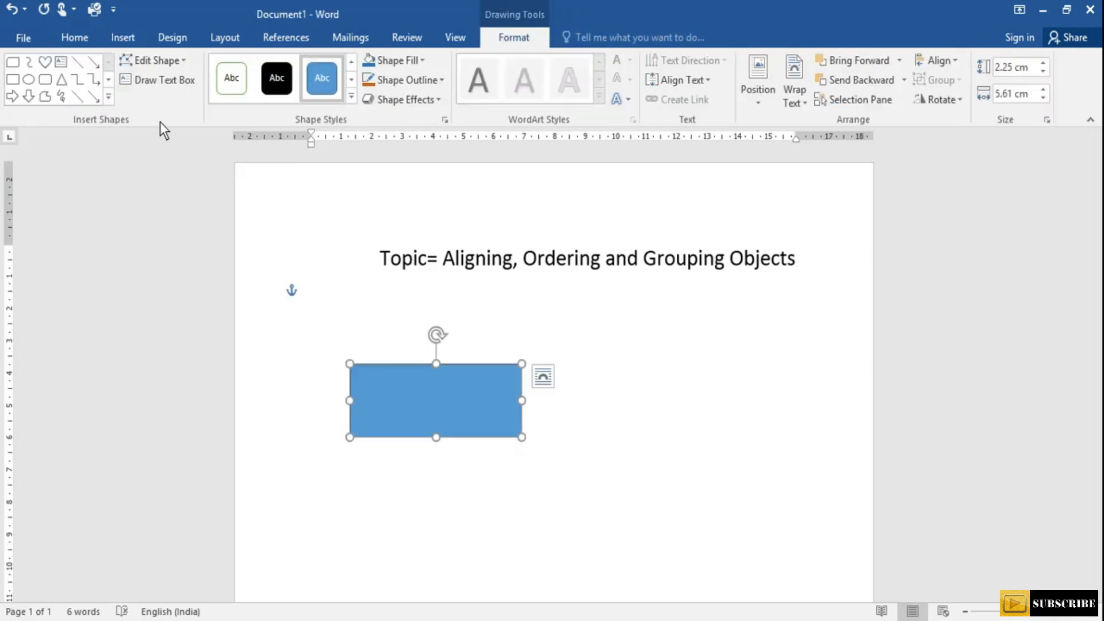
# Draw a second rectangle about 2.73 cm high and 5.61 cm wide, lower and to the right of the first.
pyautogui.click(127, 37)
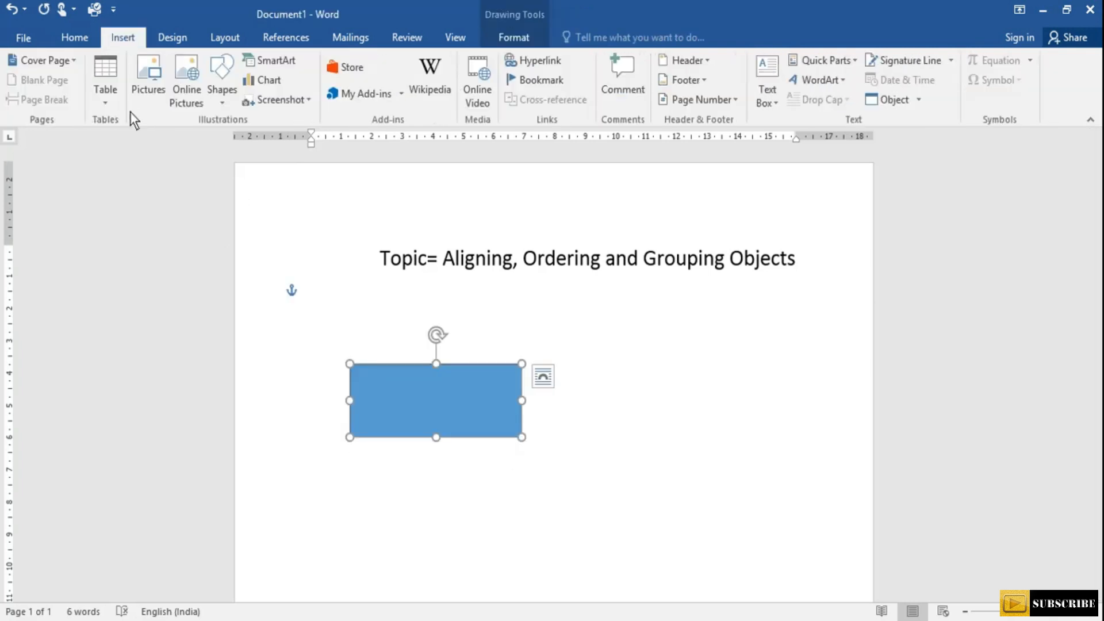
pyautogui.click(224, 107)
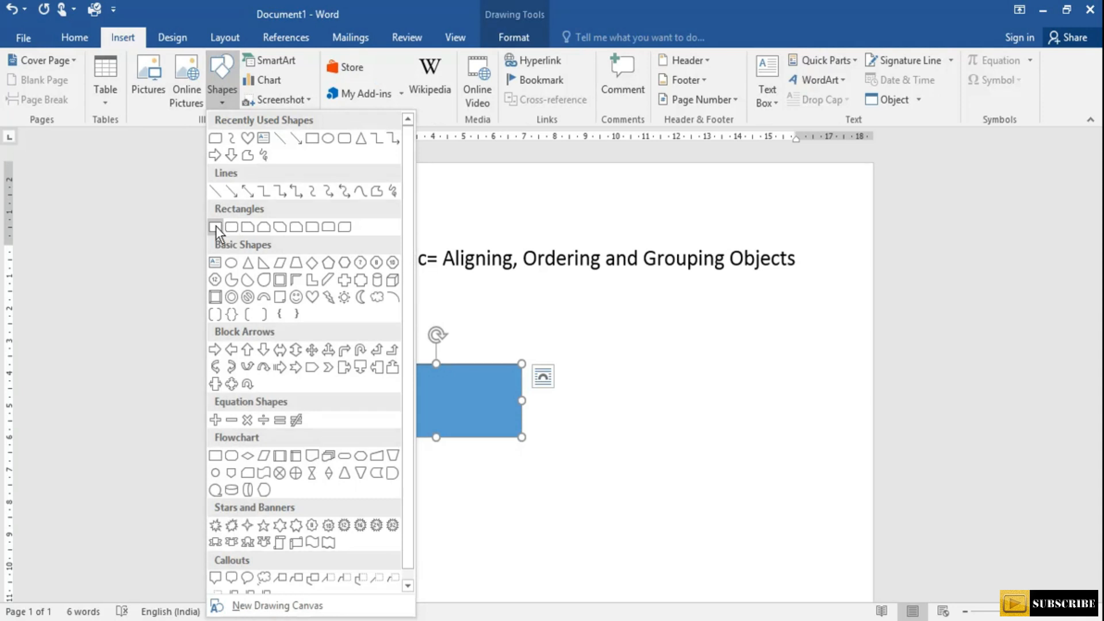
pyautogui.click(215, 227)
pyautogui.moveTo(657, 429)
pyautogui.mouseDown()
pyautogui.moveTo(799, 467)
pyautogui.moveTo(820, 519)
pyautogui.moveTo(828, 517)
pyautogui.mouseUp()
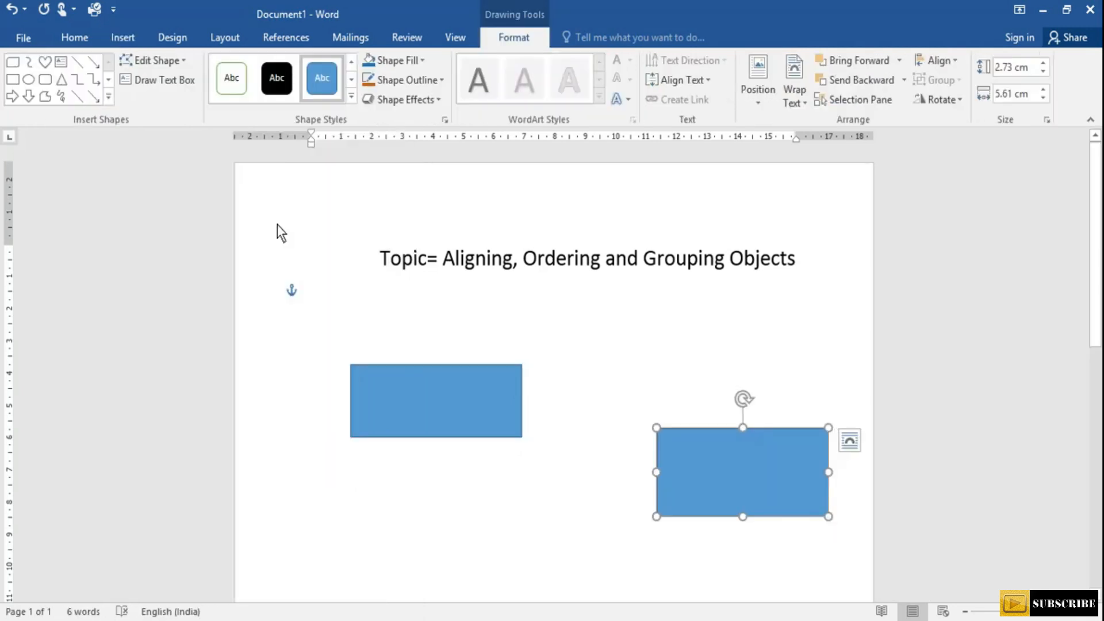
# Draw a third rectangle about 6.83 cm wide beneath the second one and reduce its height to about 2.14 cm.
pyautogui.click(137, 38)
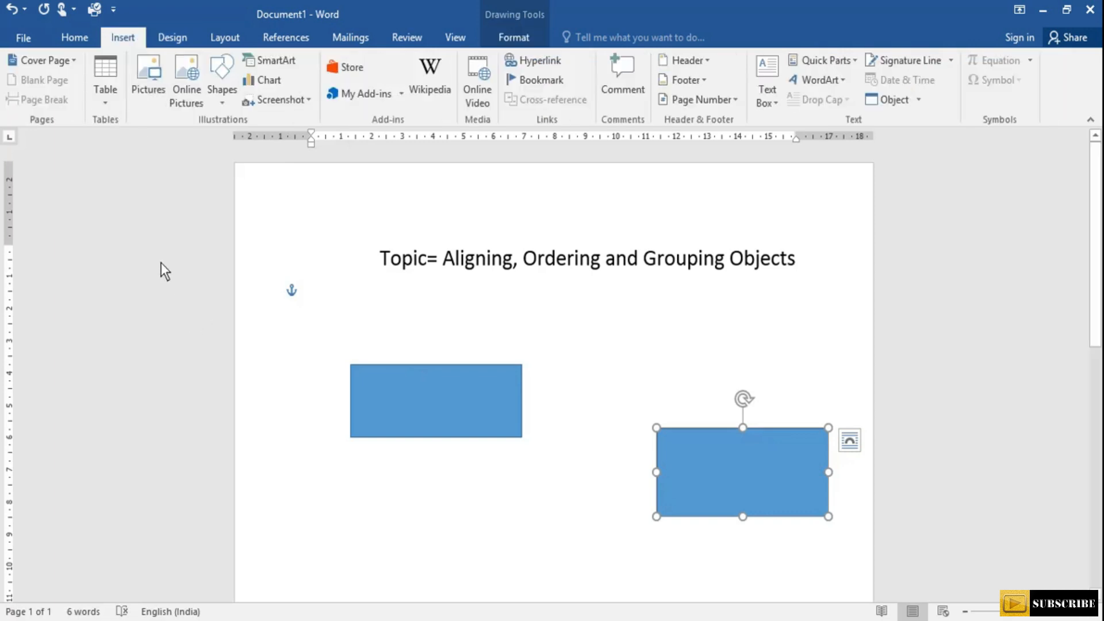
pyautogui.click(220, 104)
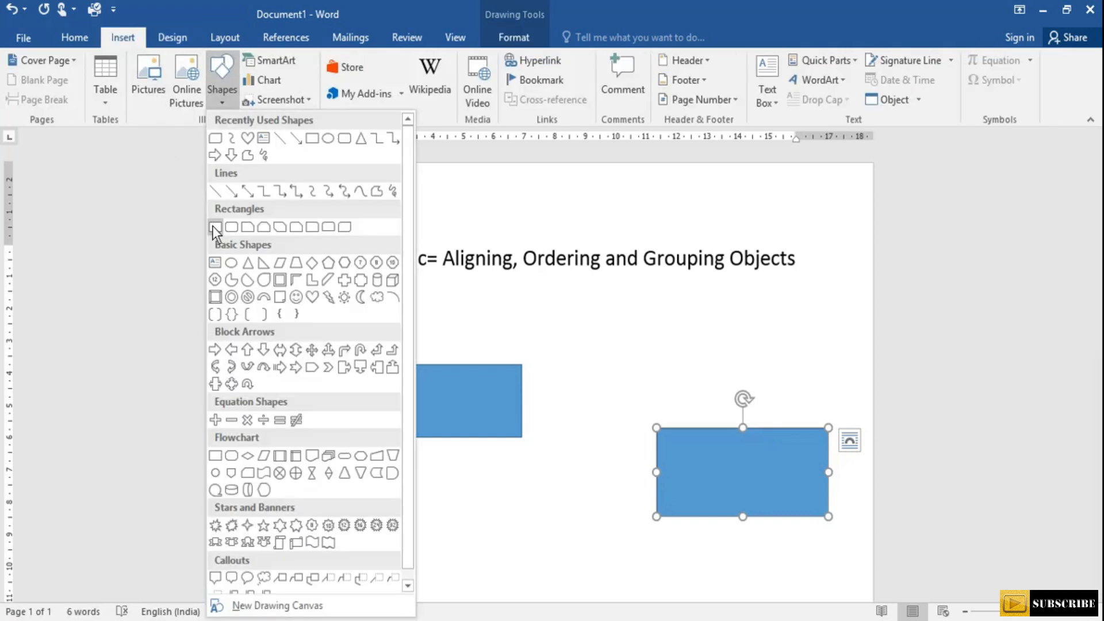
pyautogui.click(216, 228)
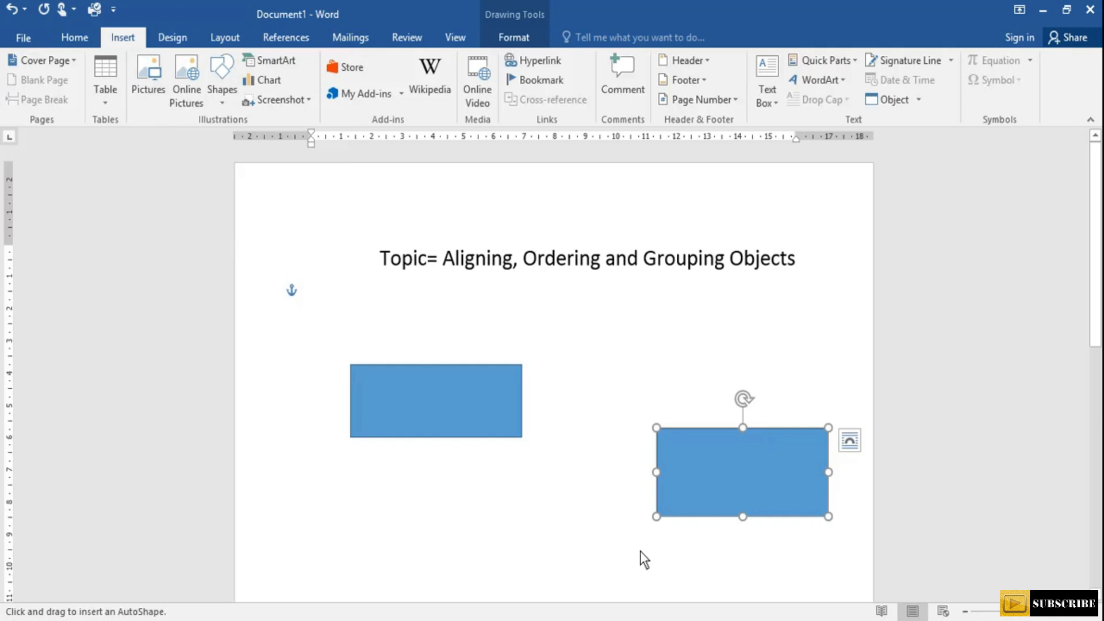
pyautogui.moveTo(639, 551); pyautogui.dragTo(848, 435)
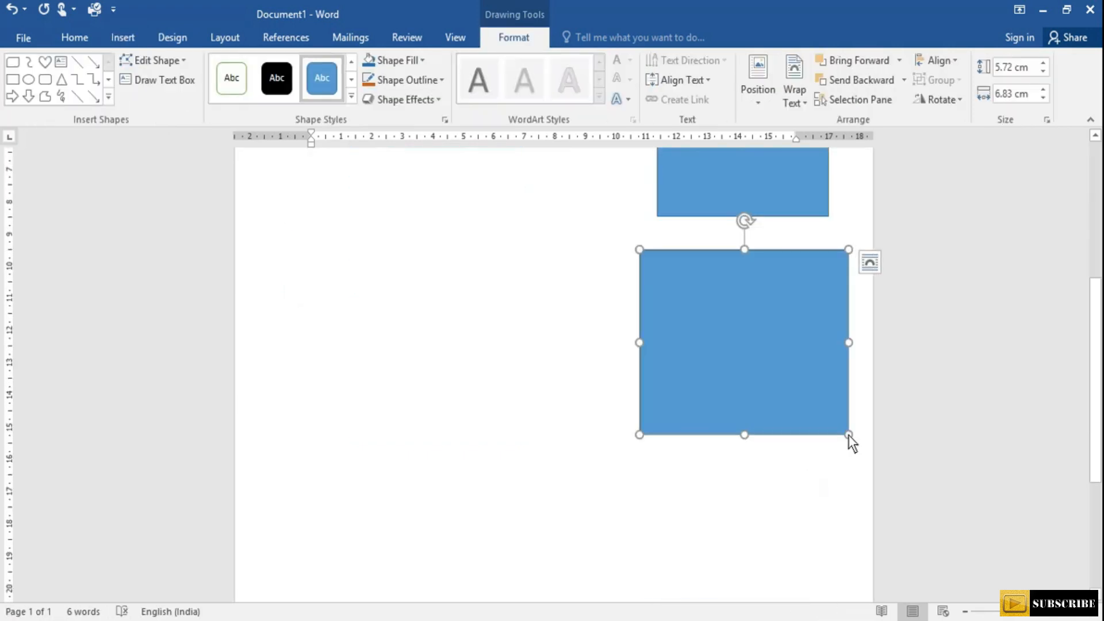
pyautogui.moveTo(744, 436); pyautogui.dragTo(748, 320)
pyautogui.scroll(3, 487, 327)
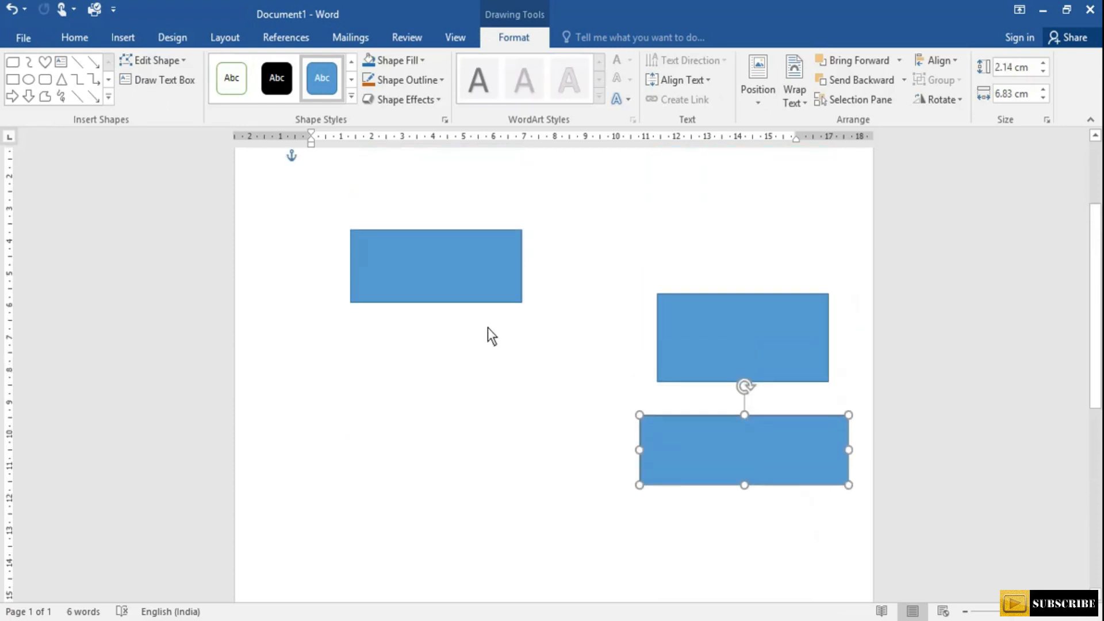
pyautogui.scroll(1, 487, 327)
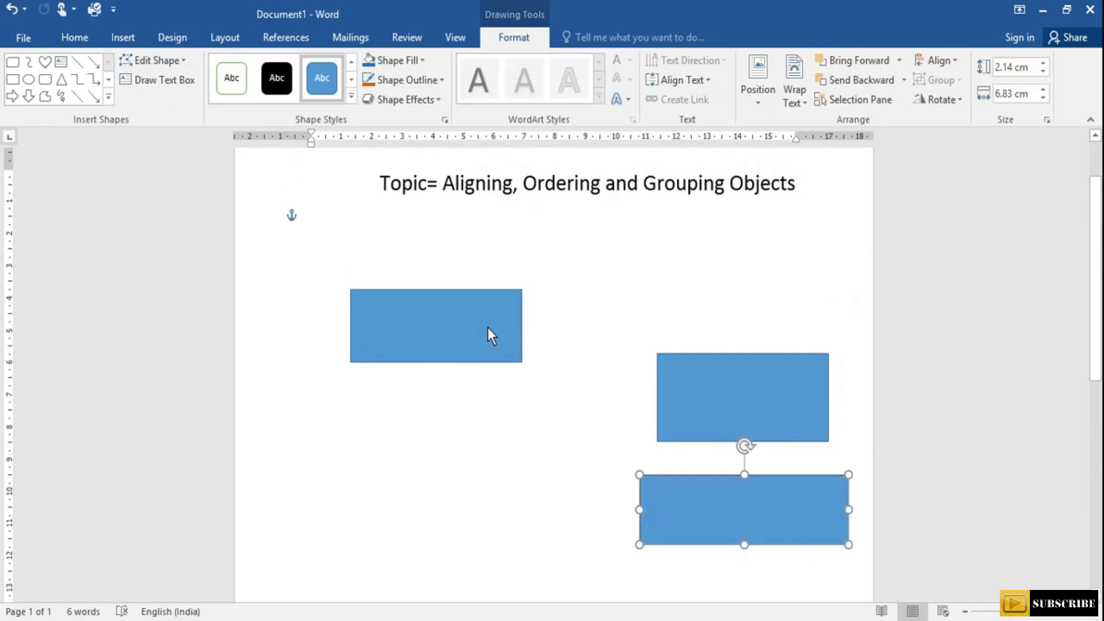
# Select all three rectangles together and align them to the right.
pyautogui.click(420, 324)
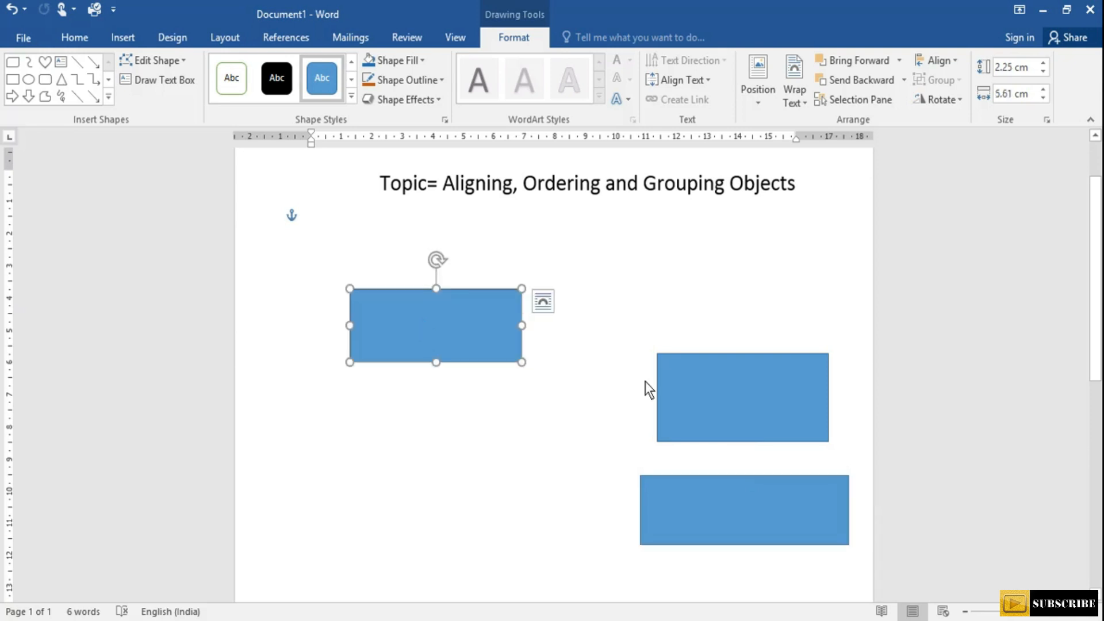
pyautogui.keyDown('shift'); pyautogui.click(674, 383); pyautogui.keyUp('shift')
pyautogui.keyDown('shift'); pyautogui.click(679, 508); pyautogui.keyUp('shift')
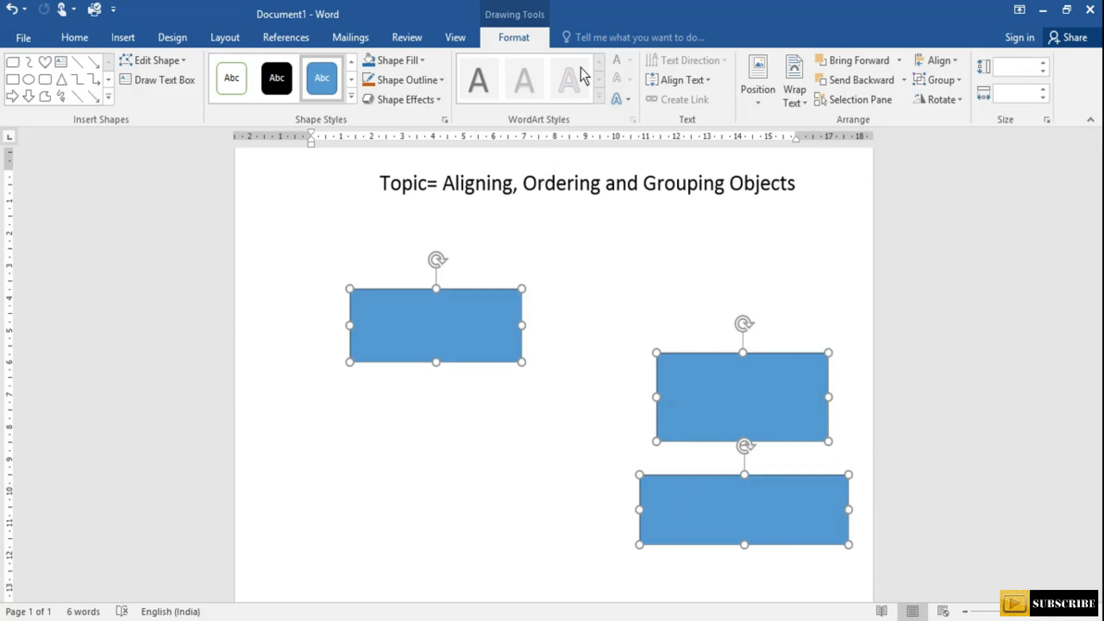
pyautogui.click(951, 60)
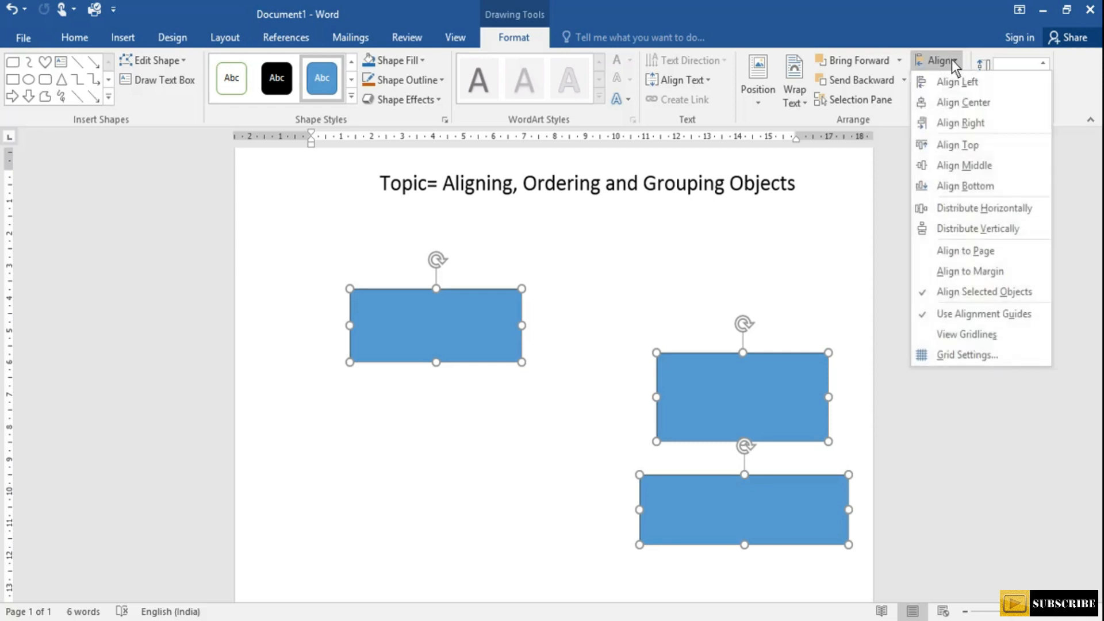
pyautogui.click(956, 124)
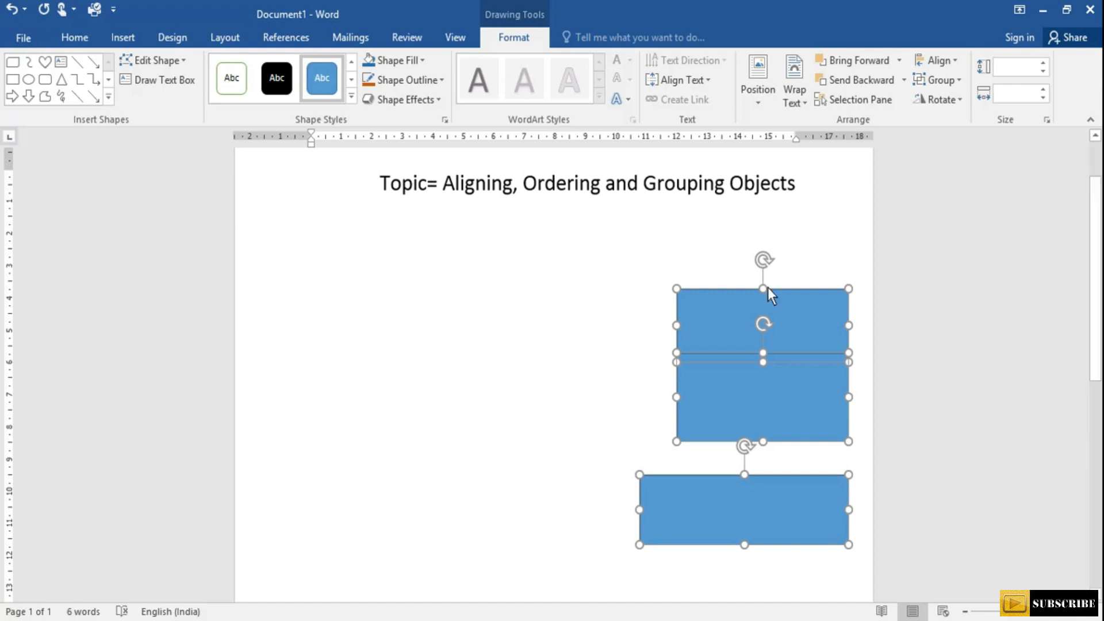
# Look over the alignment options and reselect all three rectangles together for further alignment.
pyautogui.click(952, 58)
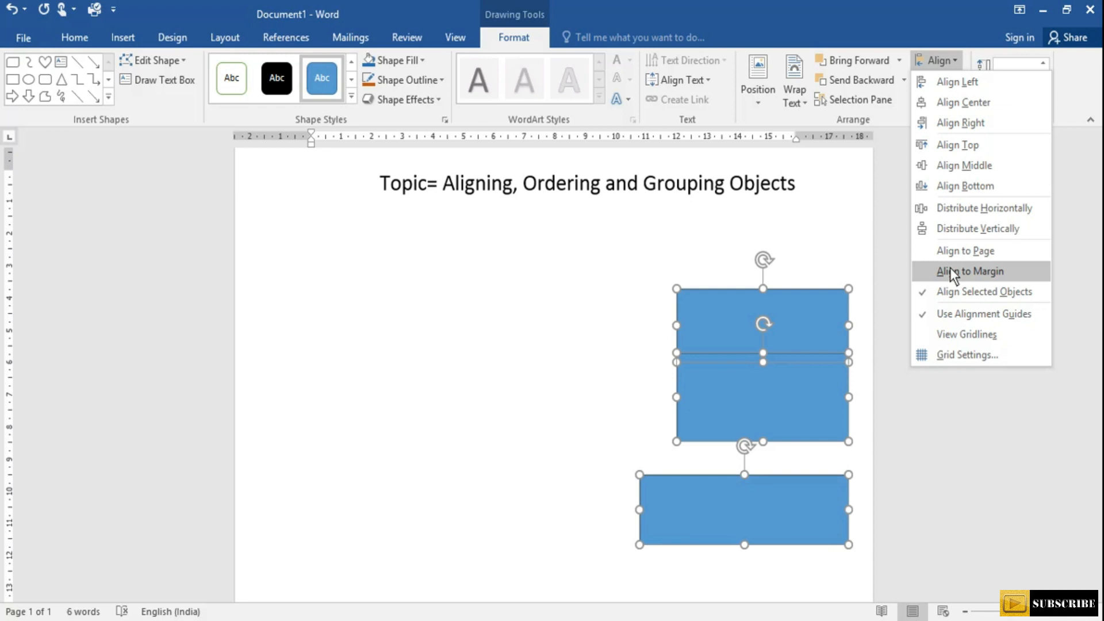
pyautogui.click(482, 307)
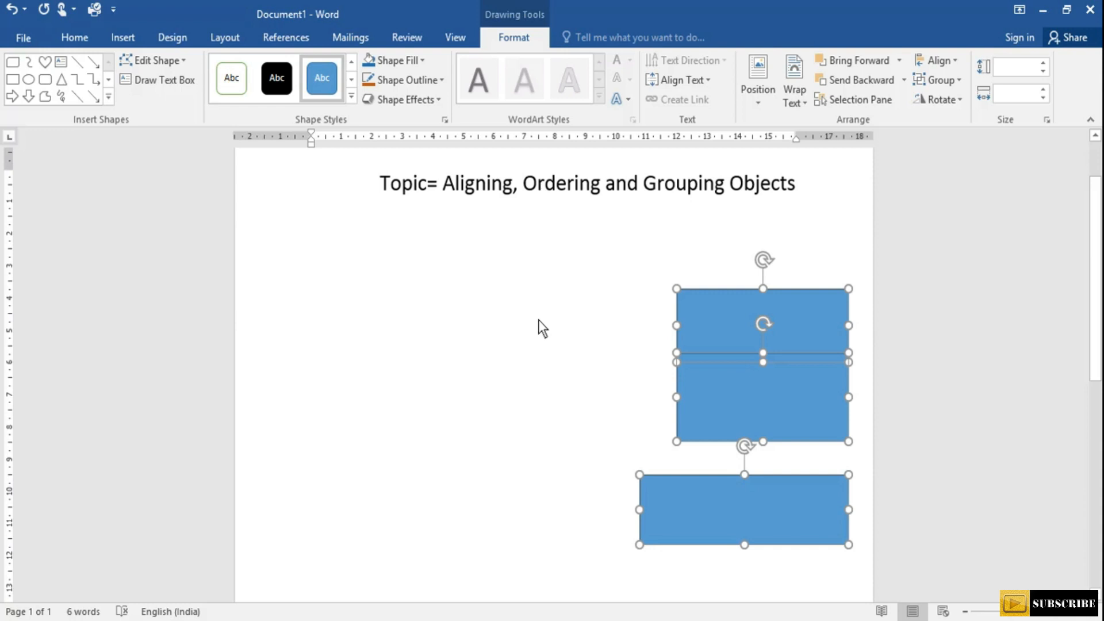
pyautogui.keyDown('shift'); pyautogui.click(735, 326); pyautogui.keyUp('shift')
pyautogui.keyDown('shift'); pyautogui.click(735, 392); pyautogui.keyUp('shift')
pyautogui.keyDown('shift'); pyautogui.click(706, 510); pyautogui.keyUp('shift')
pyautogui.click(706, 510)
pyautogui.keyDown('shift'); pyautogui.click(722, 389); pyautogui.keyUp('shift')
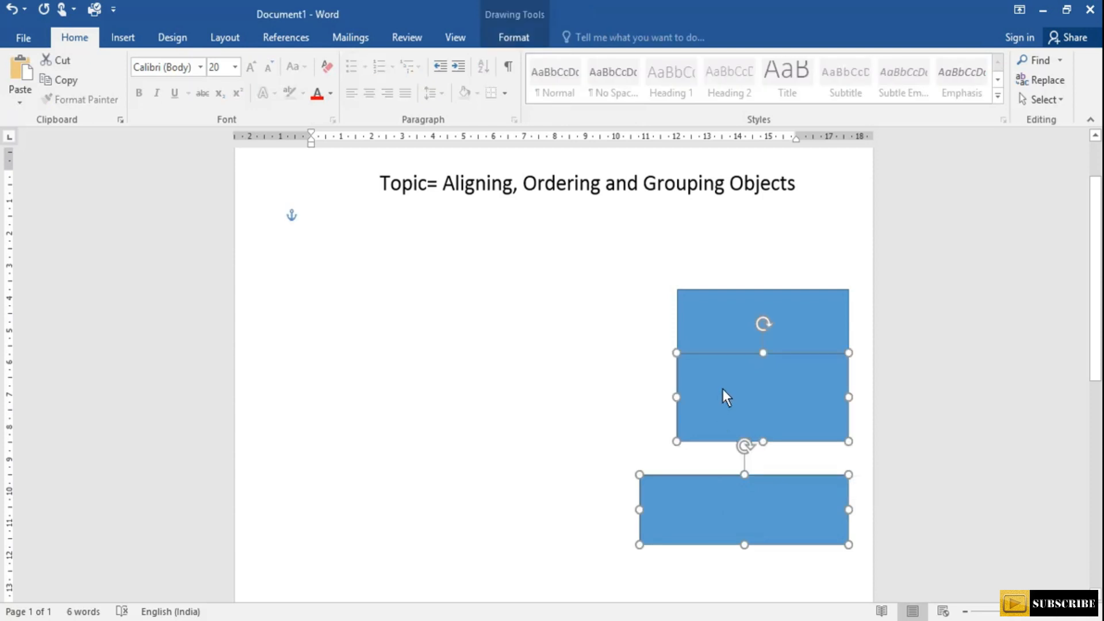
pyautogui.keyDown('shift'); pyautogui.click(717, 309); pyautogui.keyUp('shift')
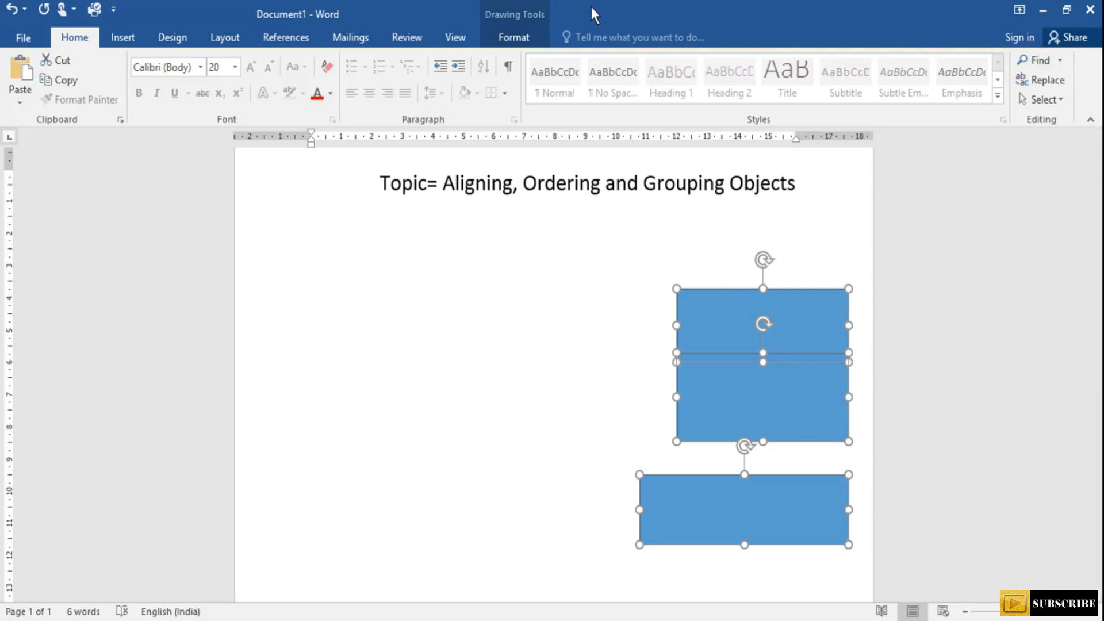
pyautogui.click(528, 37)
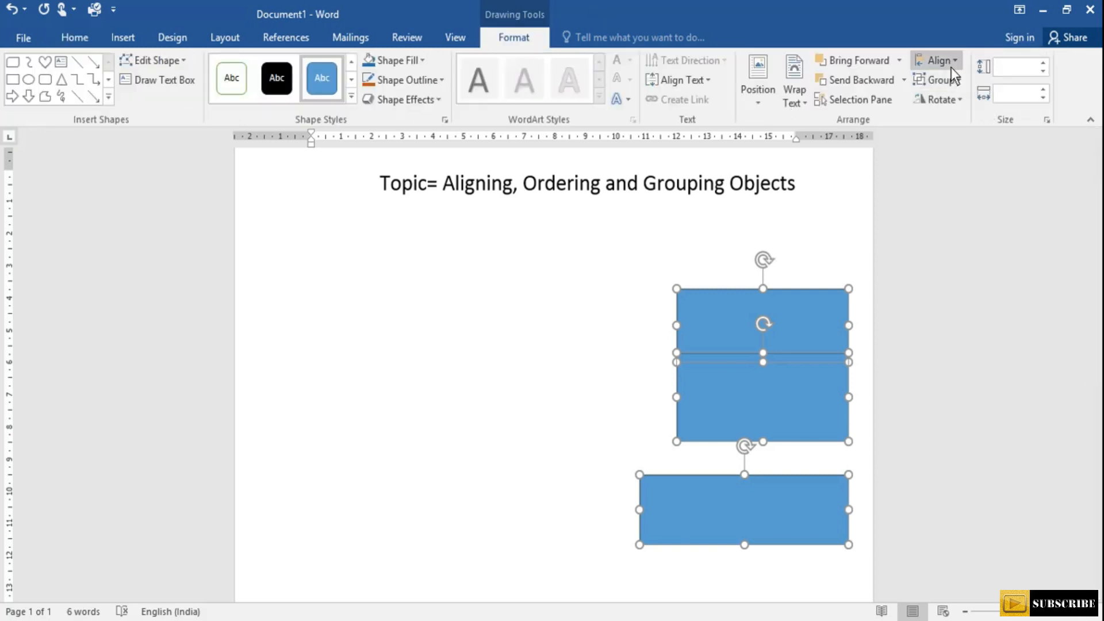
# Distribute the three selected rectangles vertically and group them into one object.
pyautogui.click(937, 60)
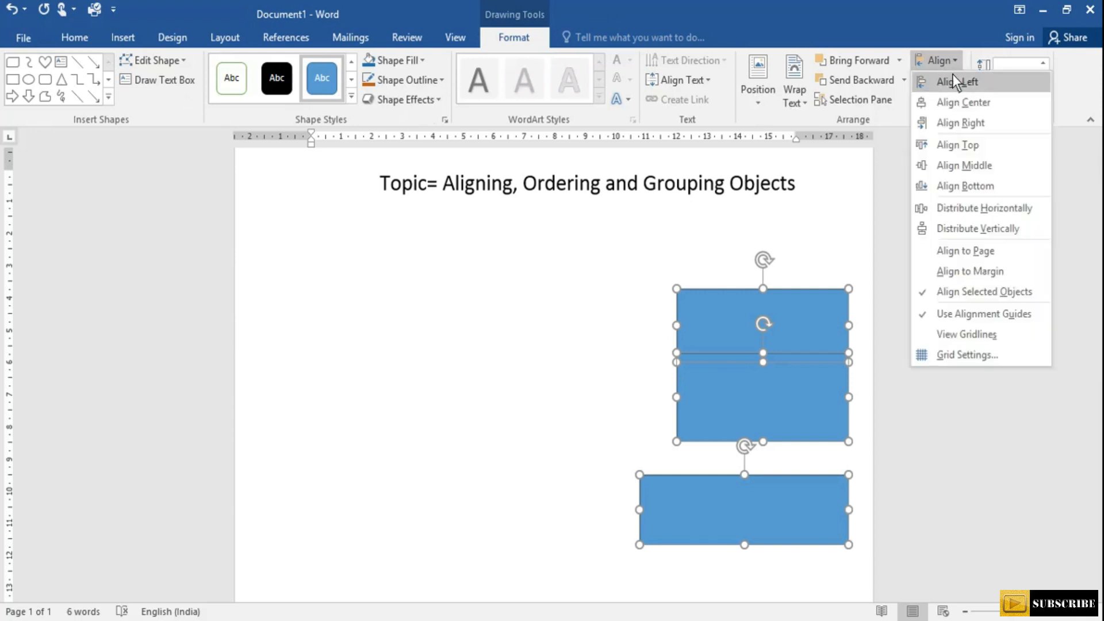
pyautogui.click(978, 229)
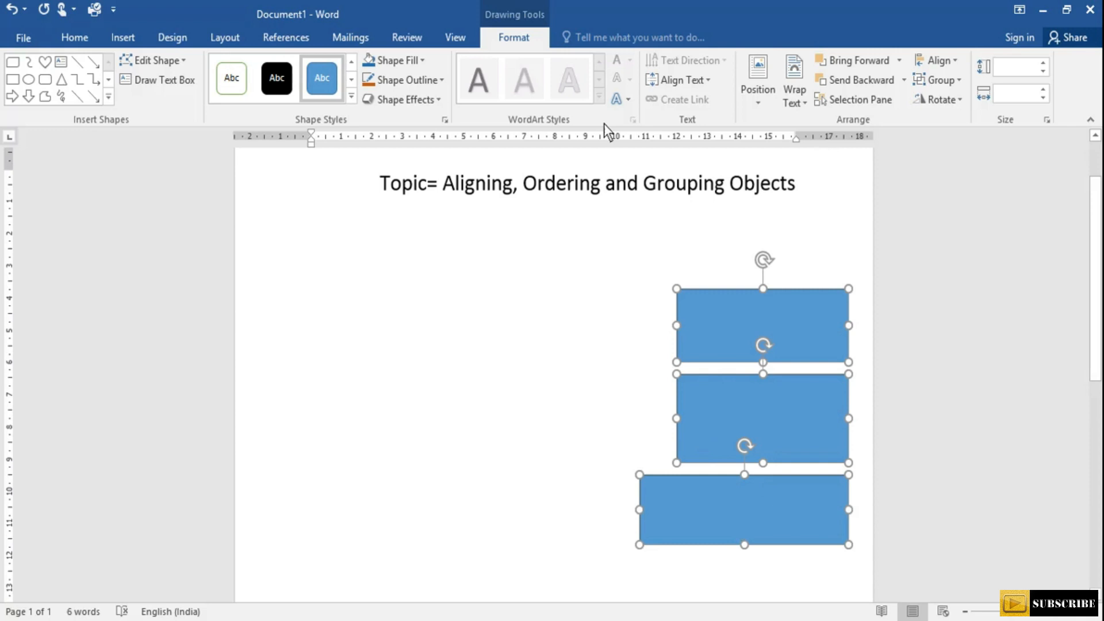
pyautogui.click(957, 83)
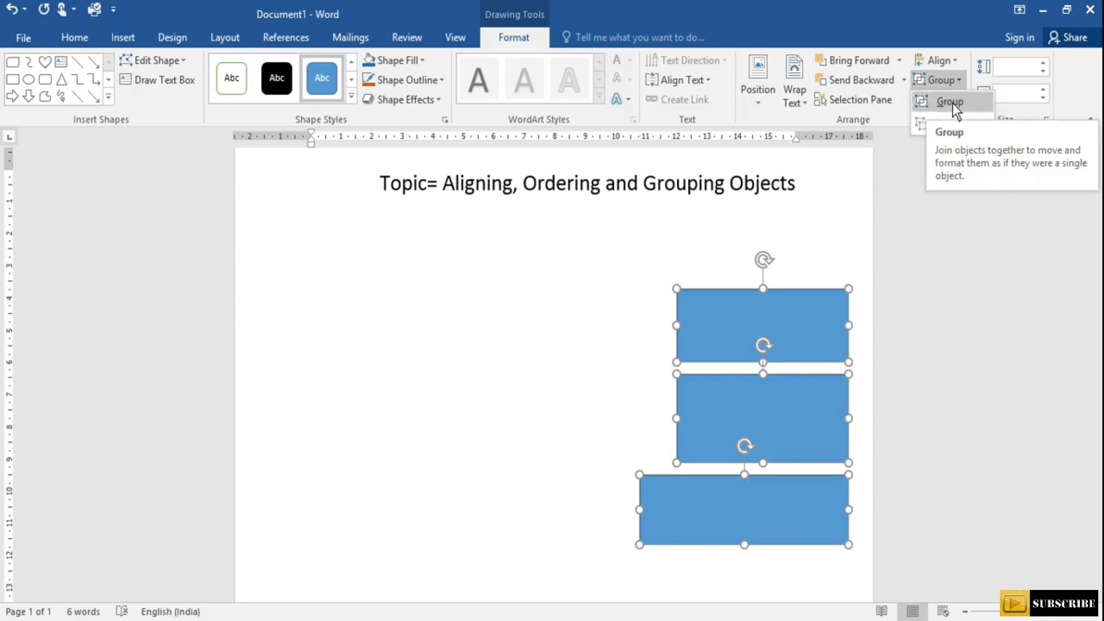
pyautogui.click(953, 103)
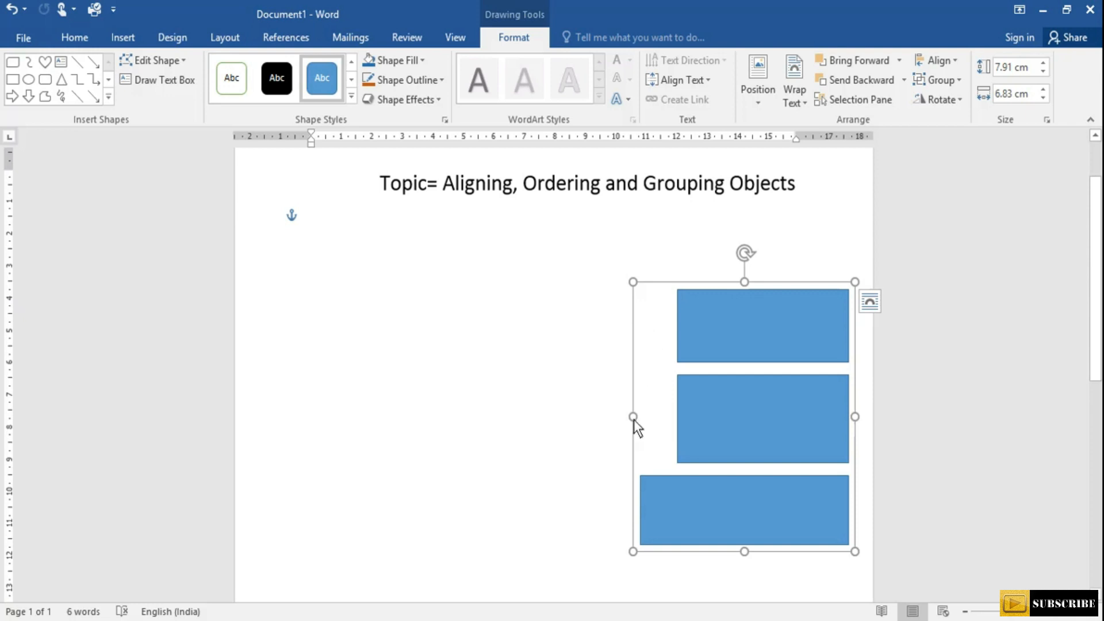
# Narrow the grouped rectangles to about 6.43 cm wide and move the group towards the middle of the page.
pyautogui.moveTo(634, 419)
pyautogui.mouseDown()
pyautogui.moveTo(509, 422)
pyautogui.moveTo(653, 422)
pyautogui.mouseUp()
pyautogui.moveTo(742, 313); pyautogui.dragTo(564, 313)
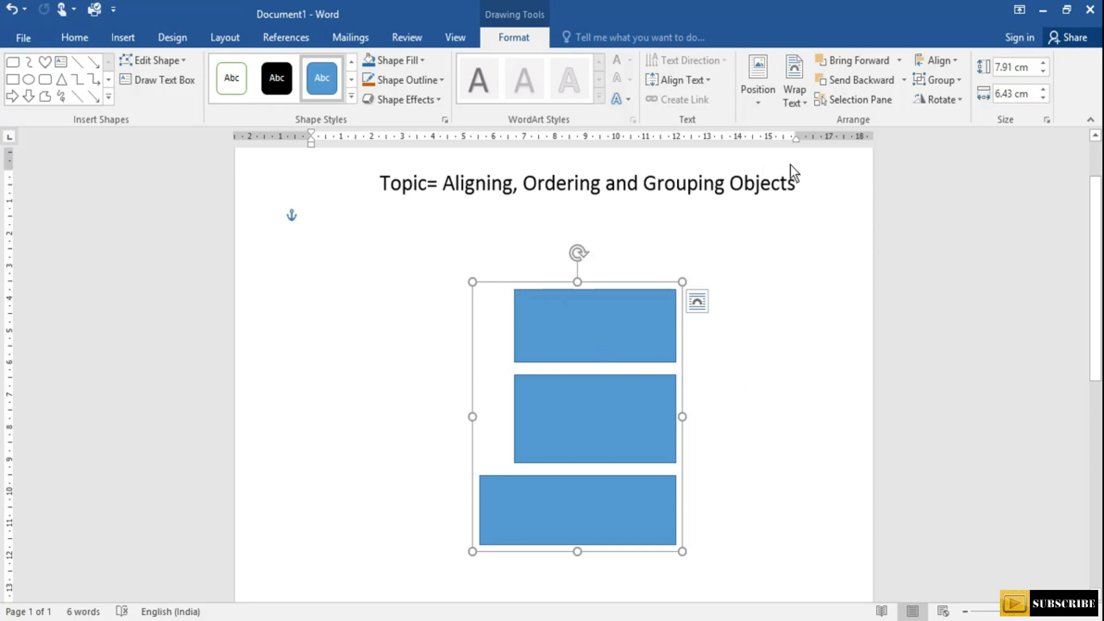
# Ungroup the three rectangles and deselect them.
pyautogui.click(952, 78)
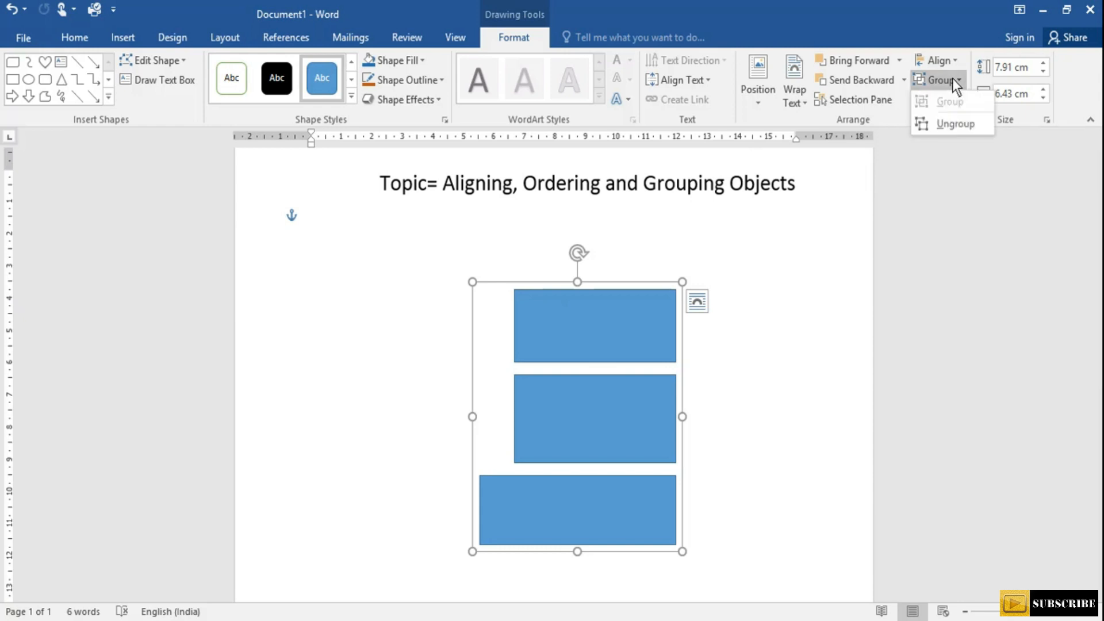
pyautogui.click(953, 123)
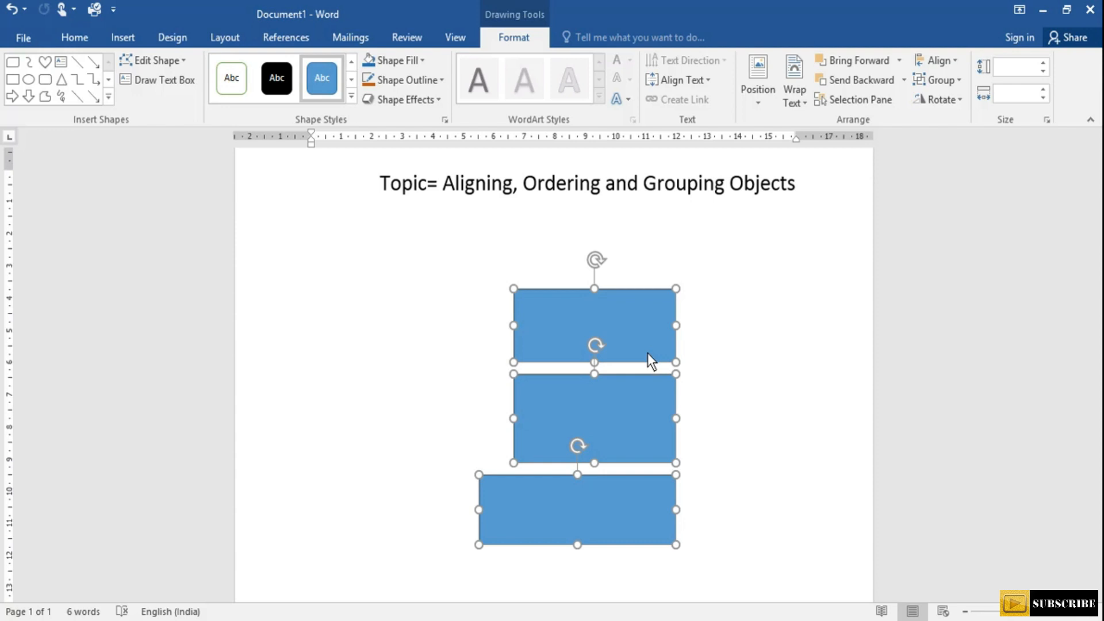
pyautogui.click(723, 405)
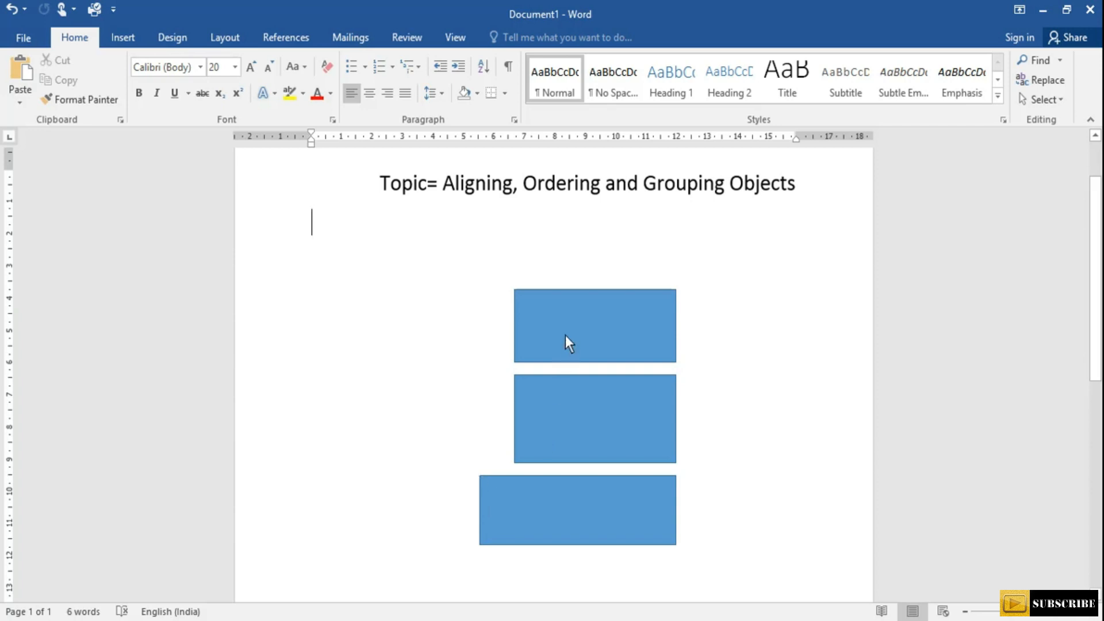
# Move the three rectangles individually so they overlap, with the upper one lowest on the left and the widest on the right.
pyautogui.moveTo(565, 335); pyautogui.dragTo(378, 442)
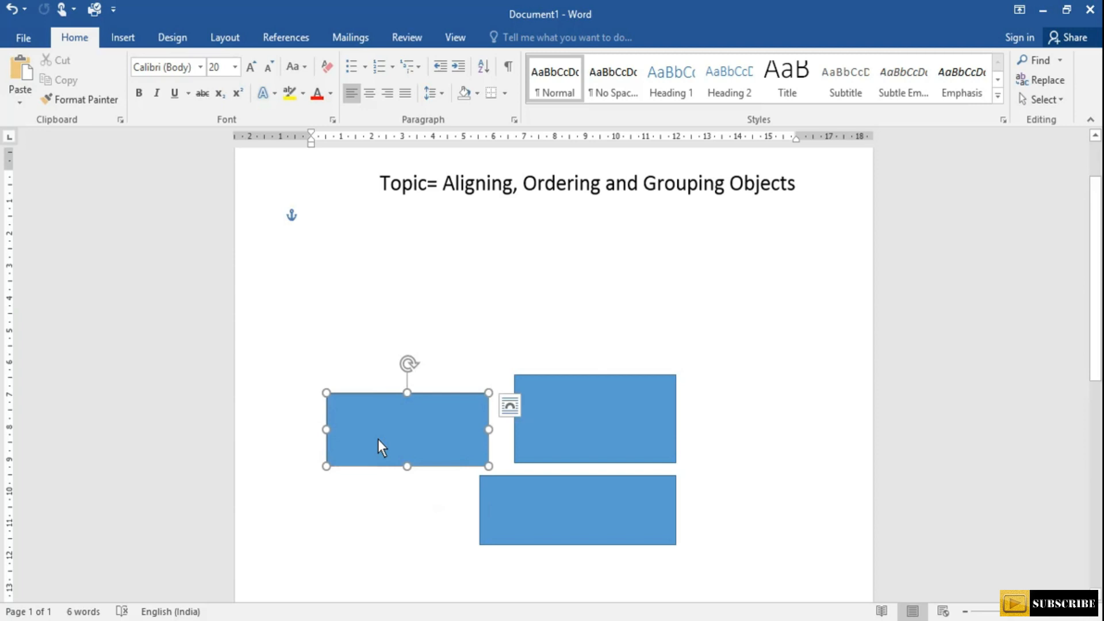
pyautogui.moveTo(564, 418); pyautogui.dragTo(422, 399)
pyautogui.moveTo(516, 494); pyautogui.dragTo(485, 389)
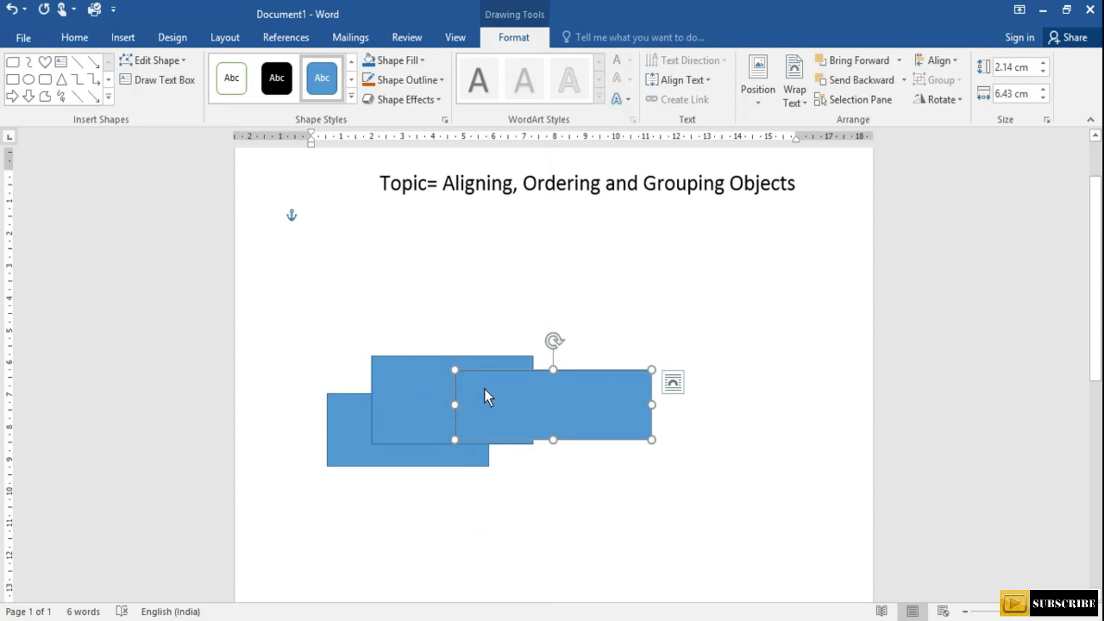
pyautogui.click(430, 290)
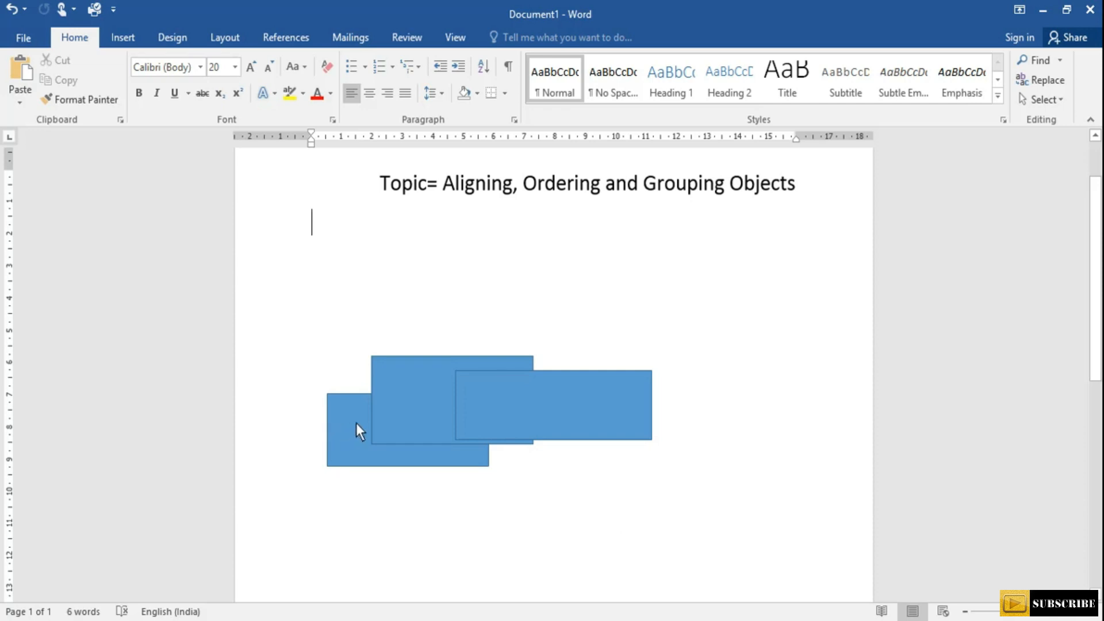
# Bring the lower-left rectangle forward one level and send the widest rectangle backward two levels.
pyautogui.click(346, 438)
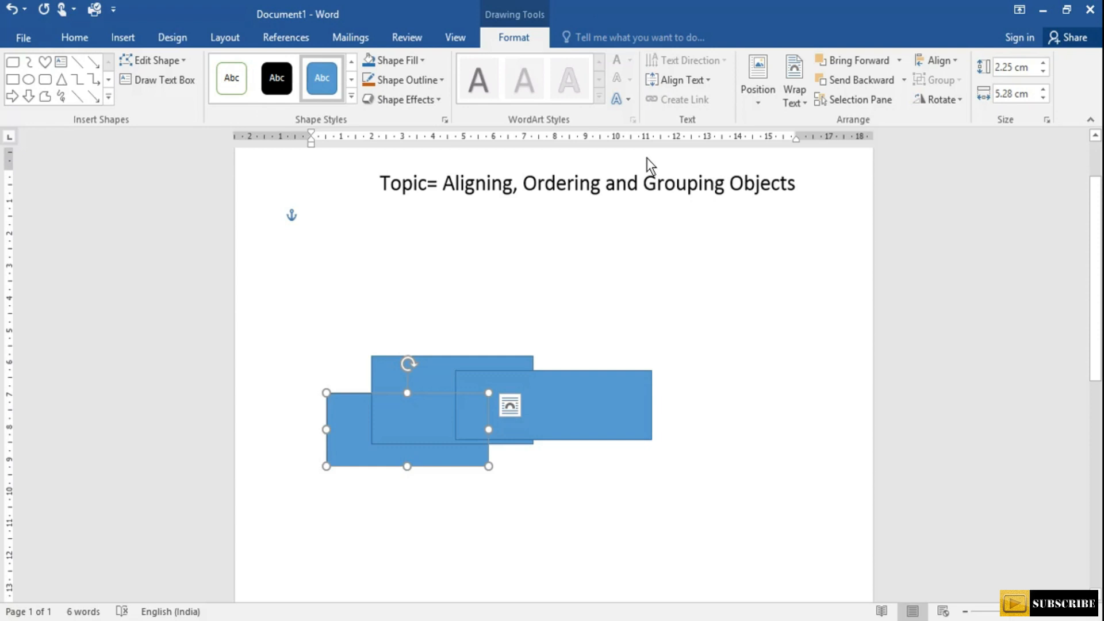
pyautogui.click(868, 63)
pyautogui.click(598, 400)
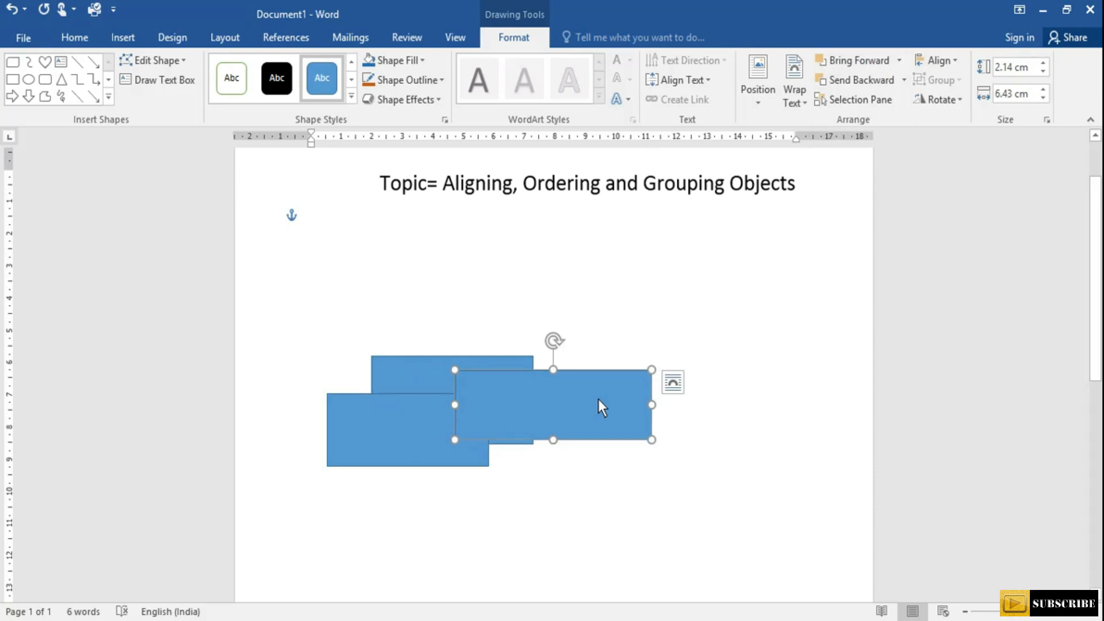
pyautogui.click(883, 81)
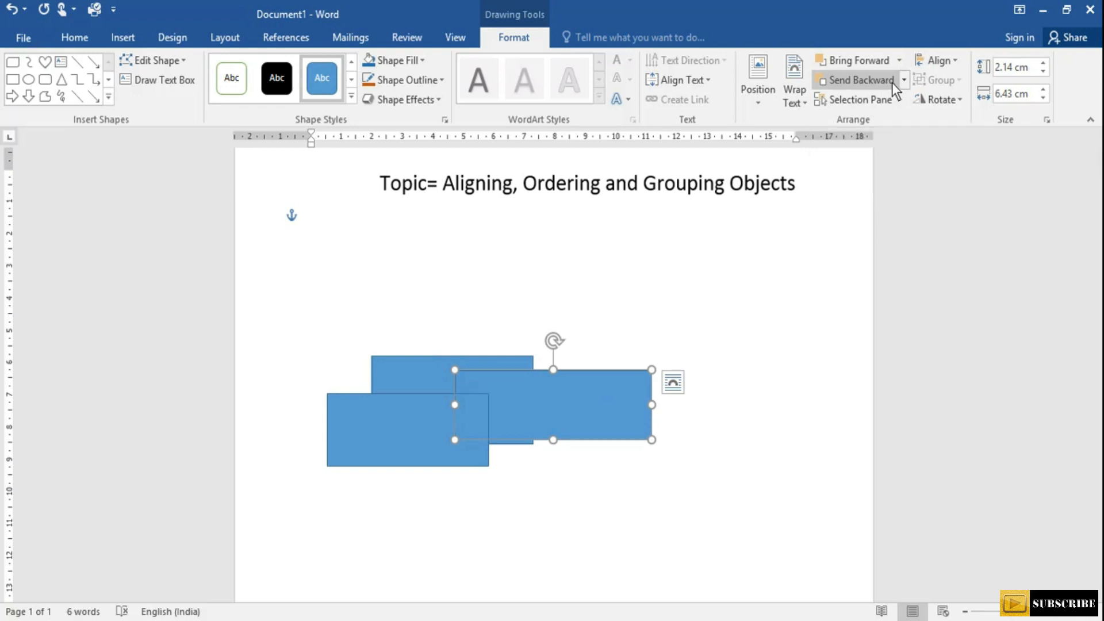
pyautogui.click(902, 80)
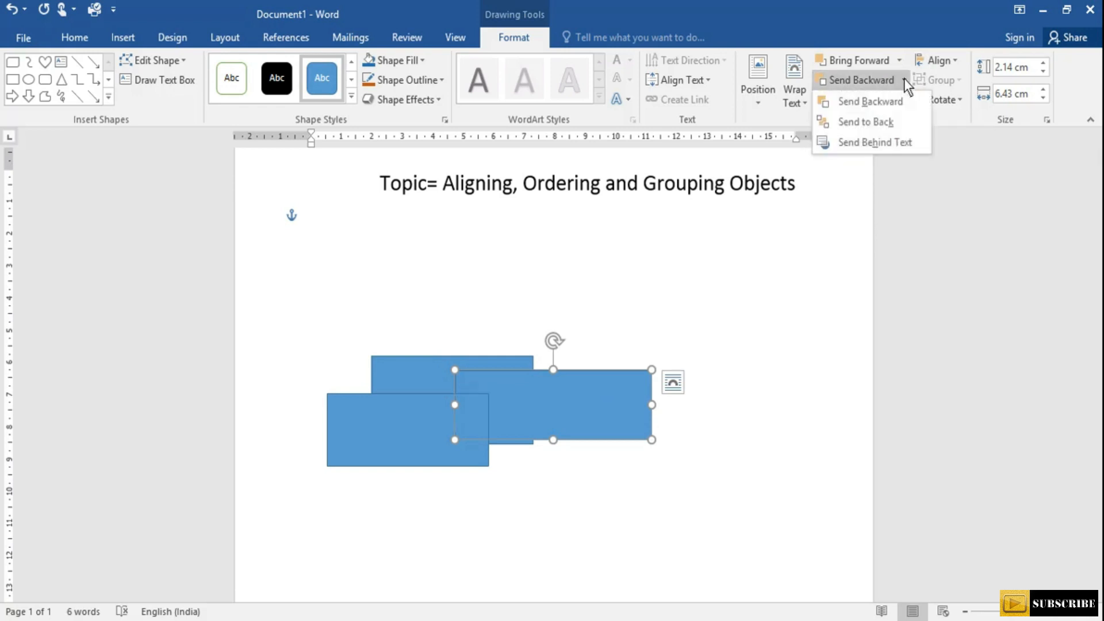
pyautogui.click(898, 98)
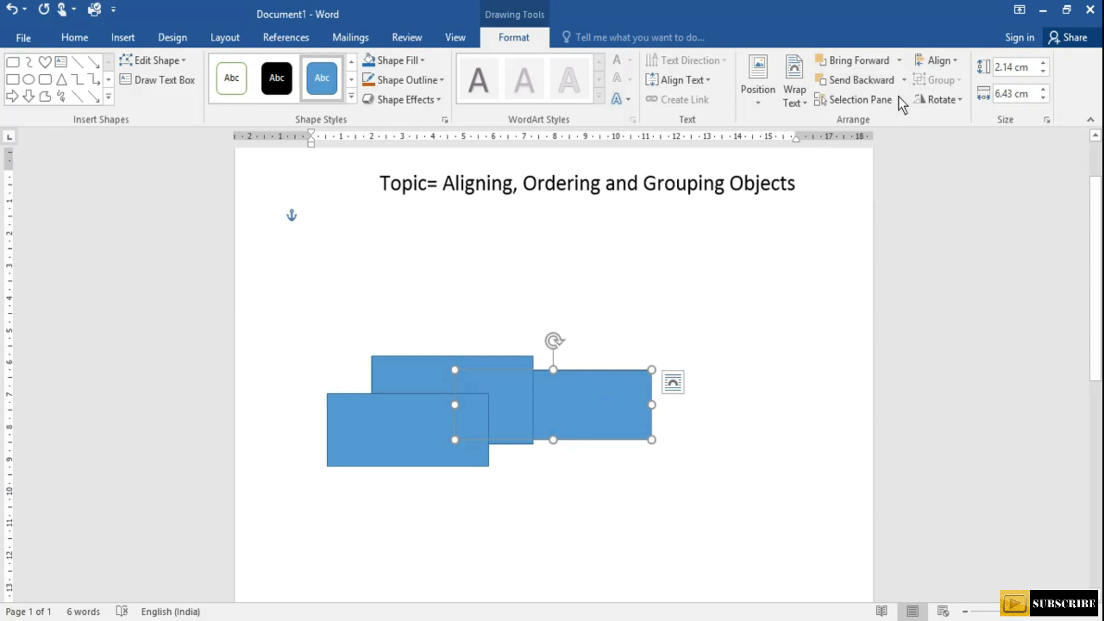
pyautogui.click(479, 539)
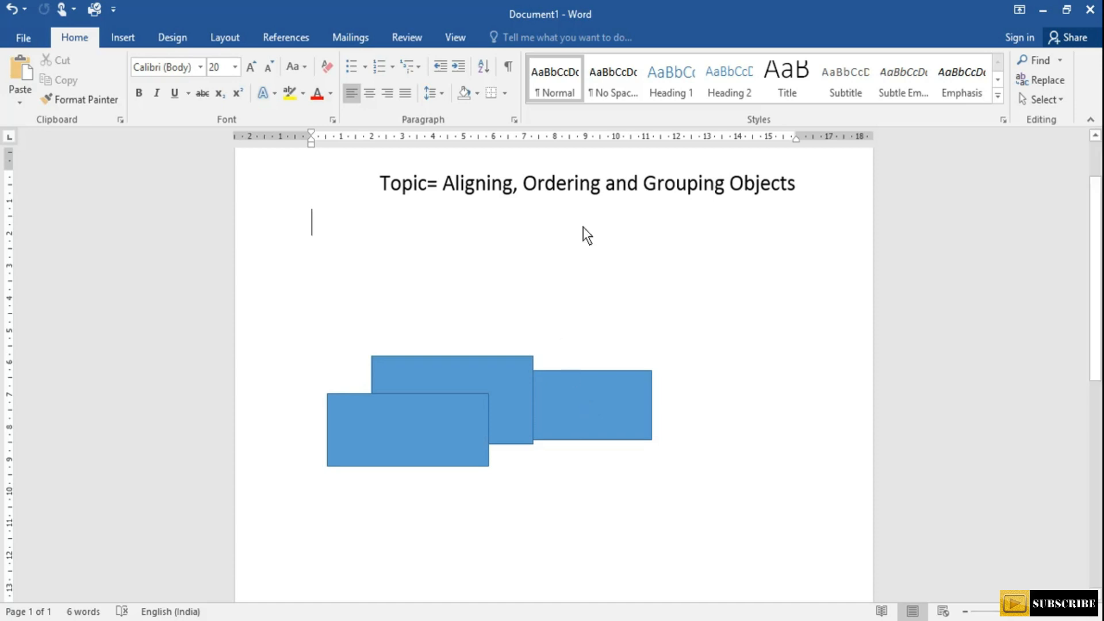
# Show the Selection pane and select Rectangle 20 and Rectangle 21 in turn from its object list.
pyautogui.click(465, 441)
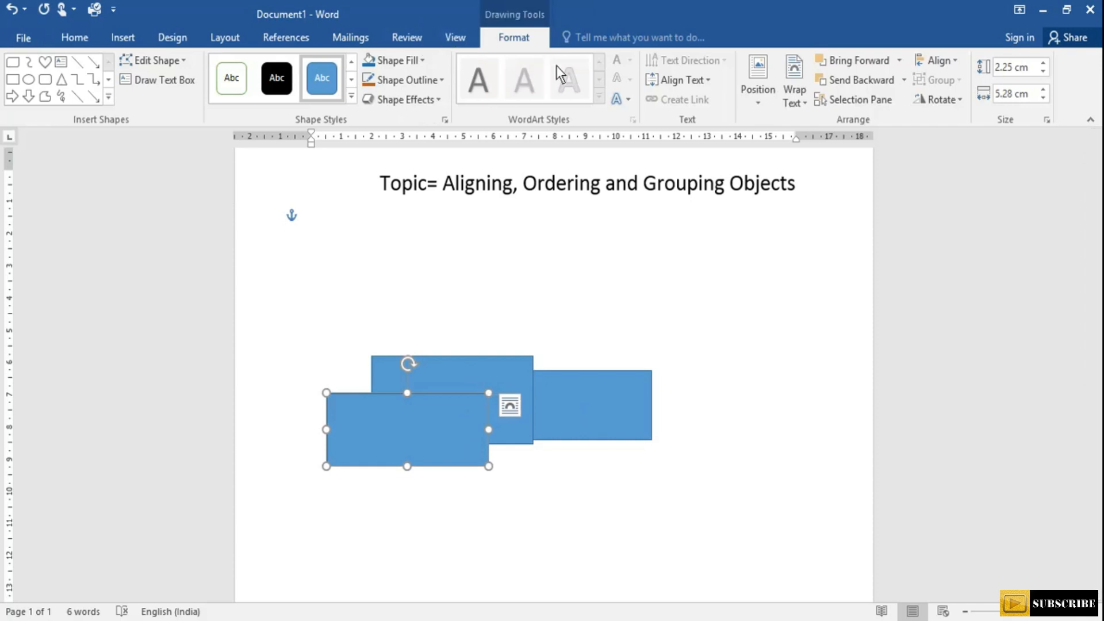
pyautogui.click(851, 99)
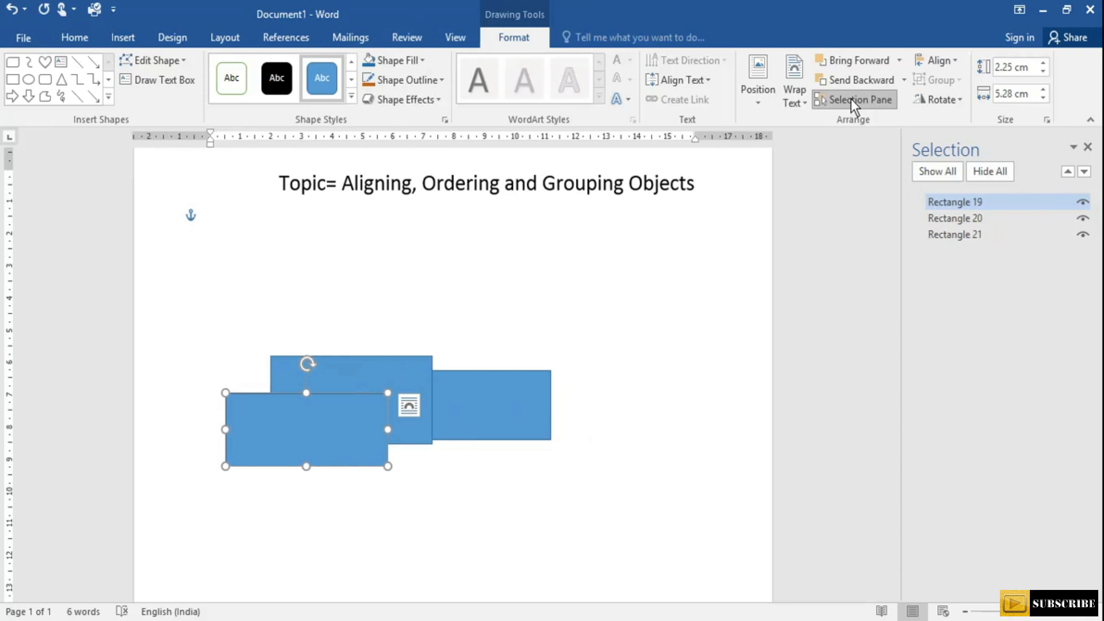
pyautogui.click(993, 222)
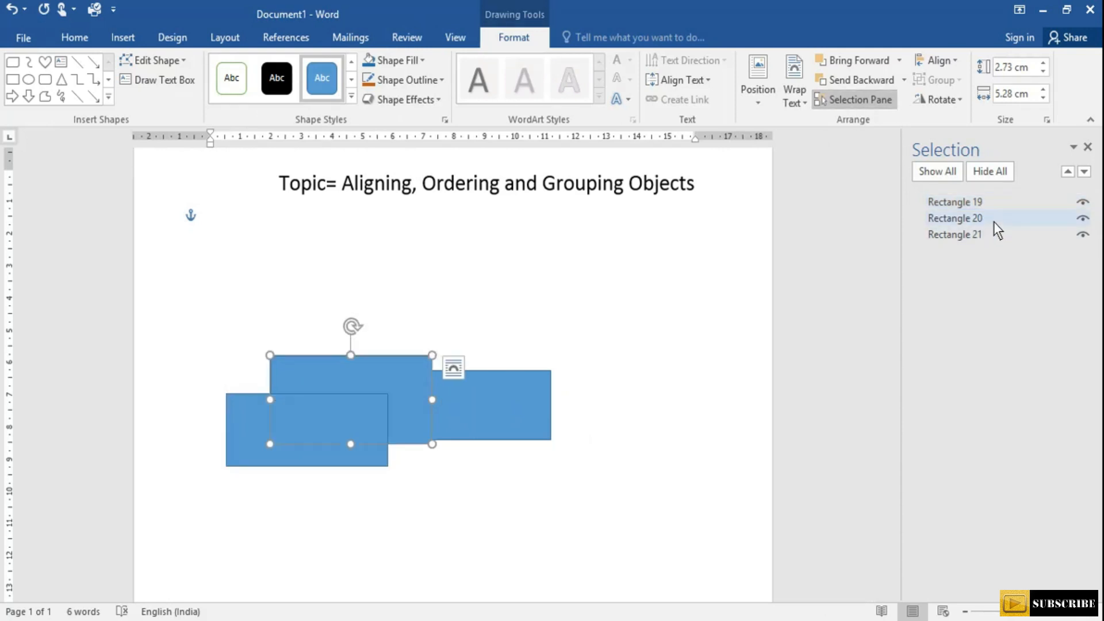
pyautogui.click(989, 238)
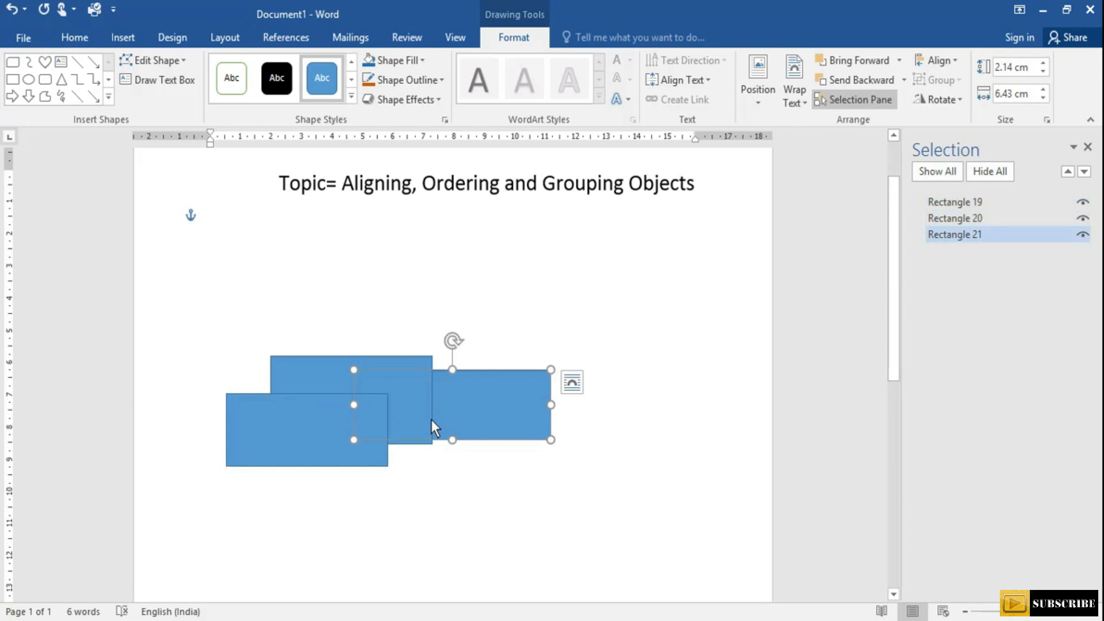
pyautogui.click(645, 359)
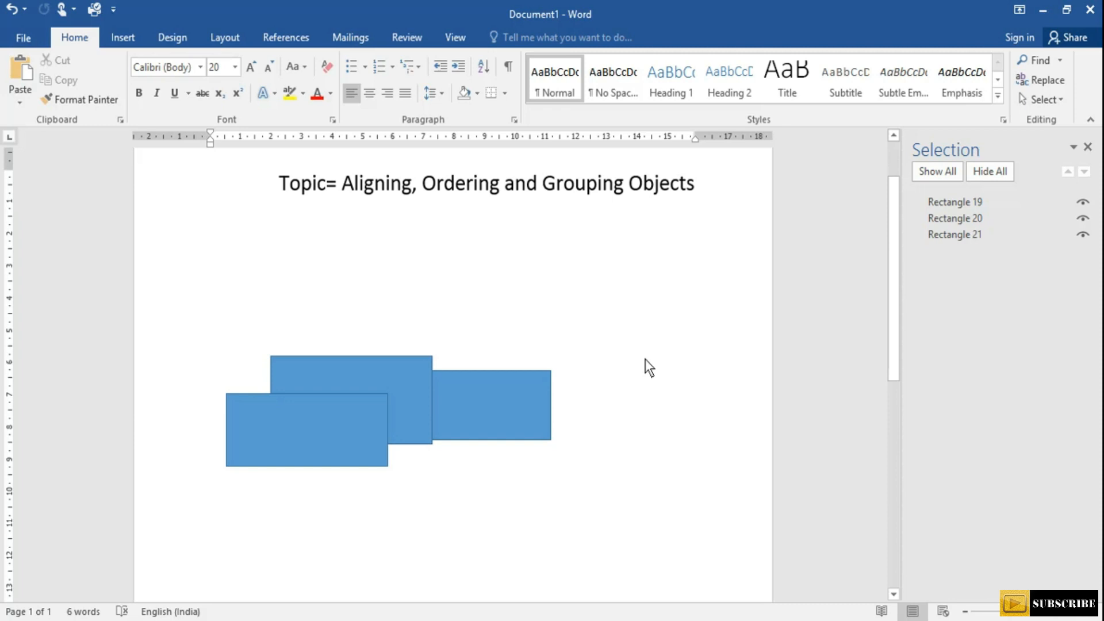
# Rotate the widest rectangle slightly clockwise by hand and apply Rotate Left 90° to it.
pyautogui.click(476, 401)
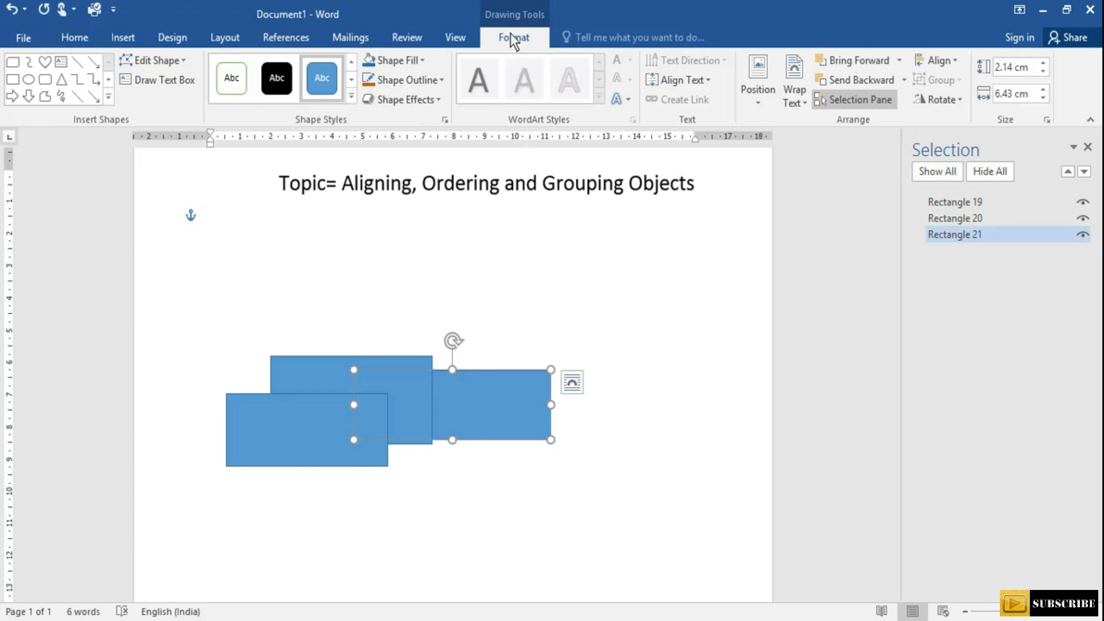
pyautogui.moveTo(455, 344); pyautogui.dragTo(466, 269)
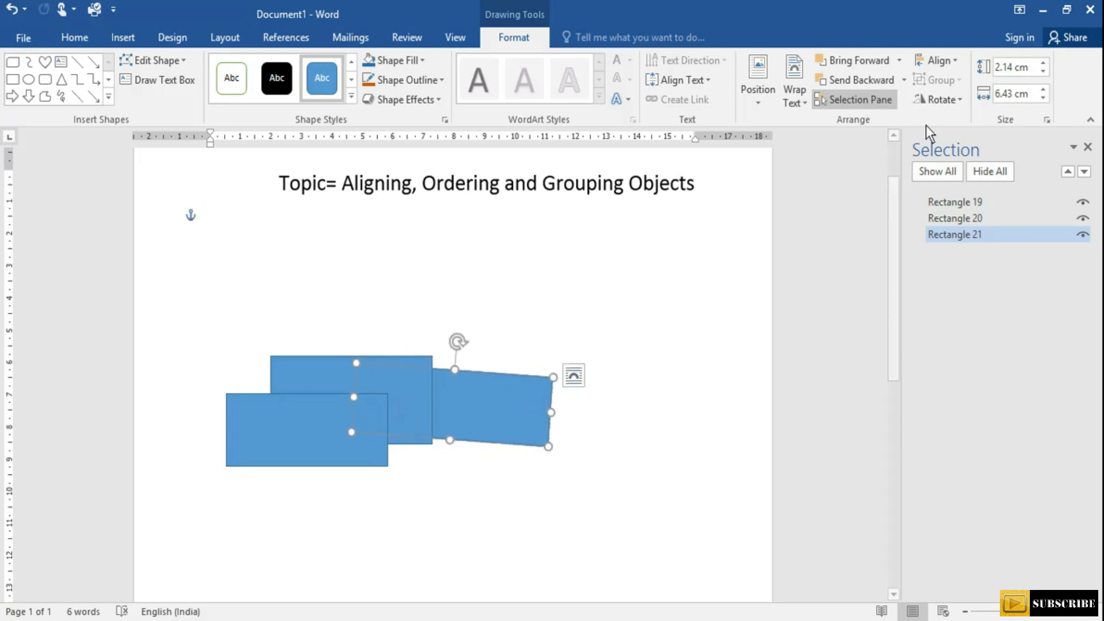
pyautogui.click(952, 100)
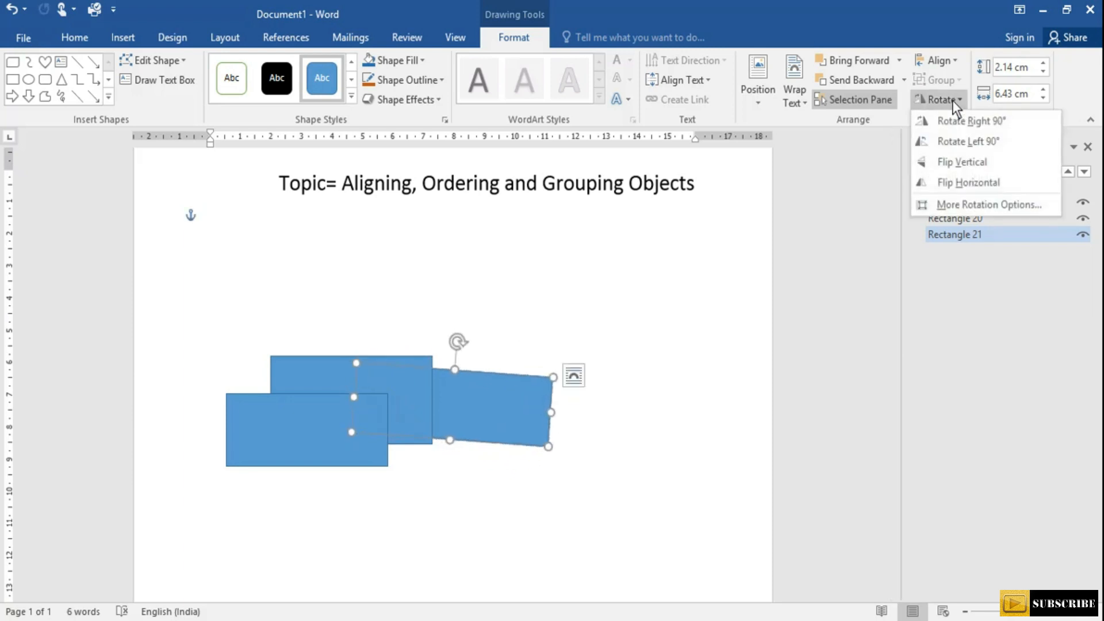
pyautogui.click(959, 141)
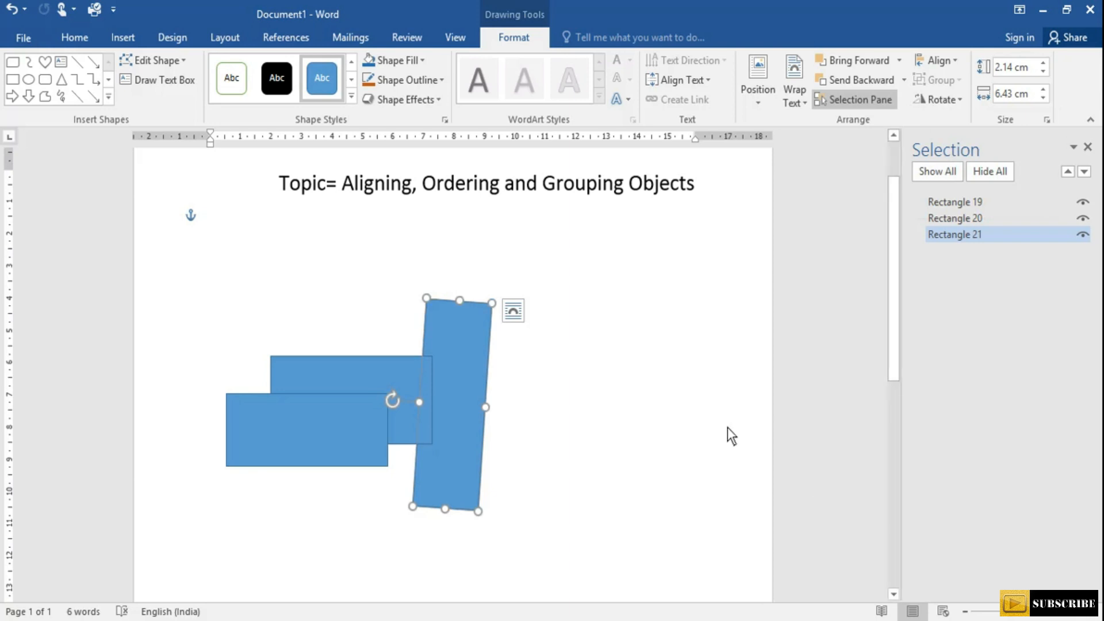
pyautogui.click(941, 620)
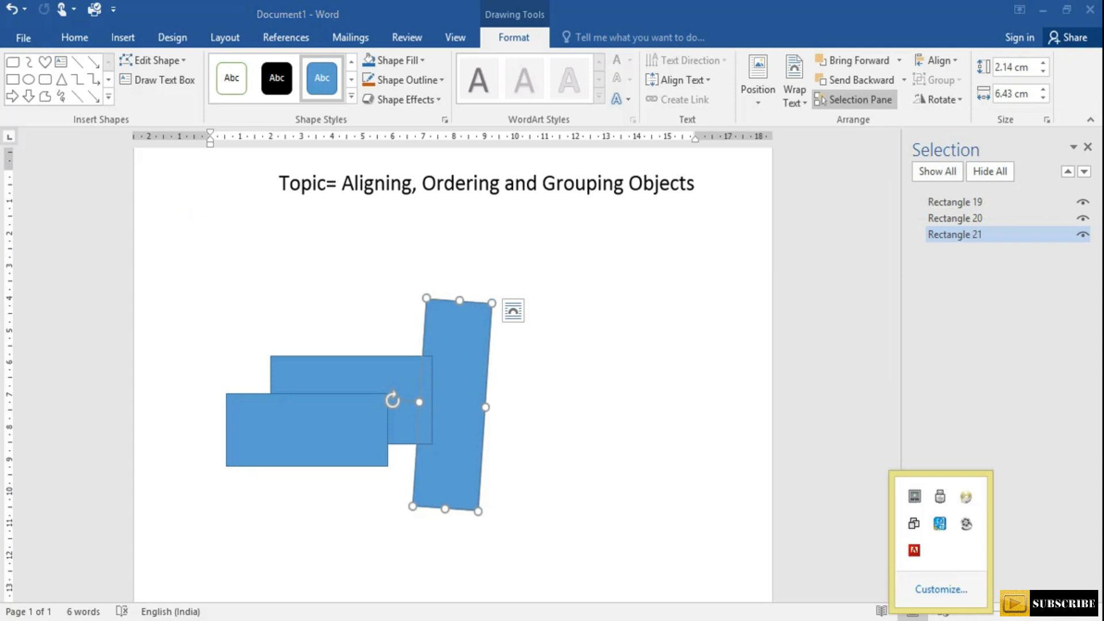
pyautogui.click(966, 524)
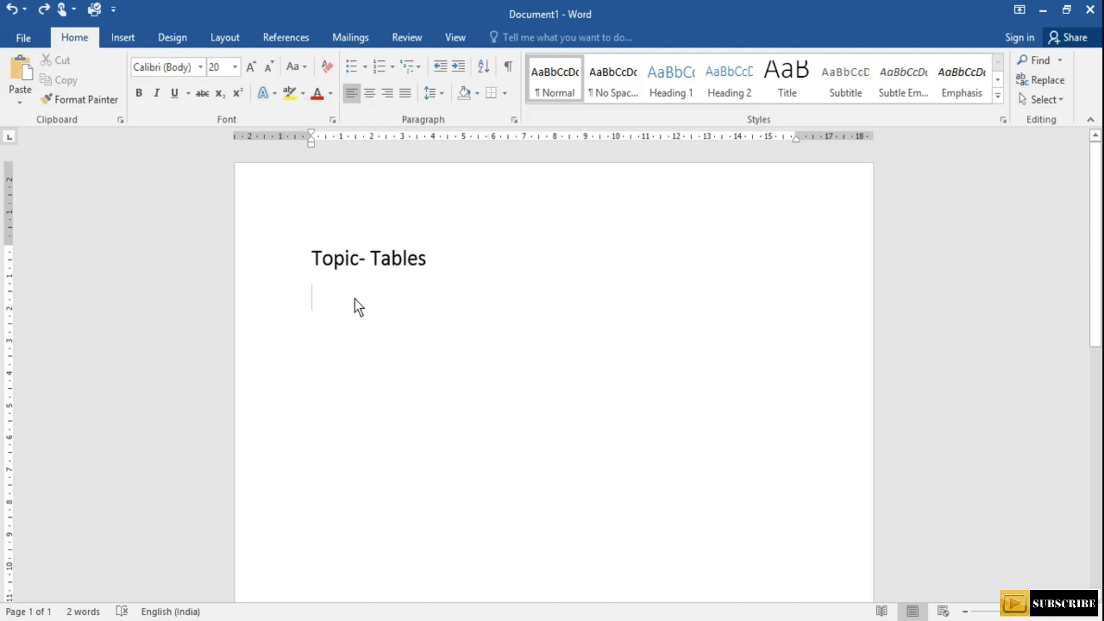
# Insert a table of six columns and three rows under the "Topic- Tables" heading and enter 500 in the second row's third cell.
pyautogui.click(126, 38)
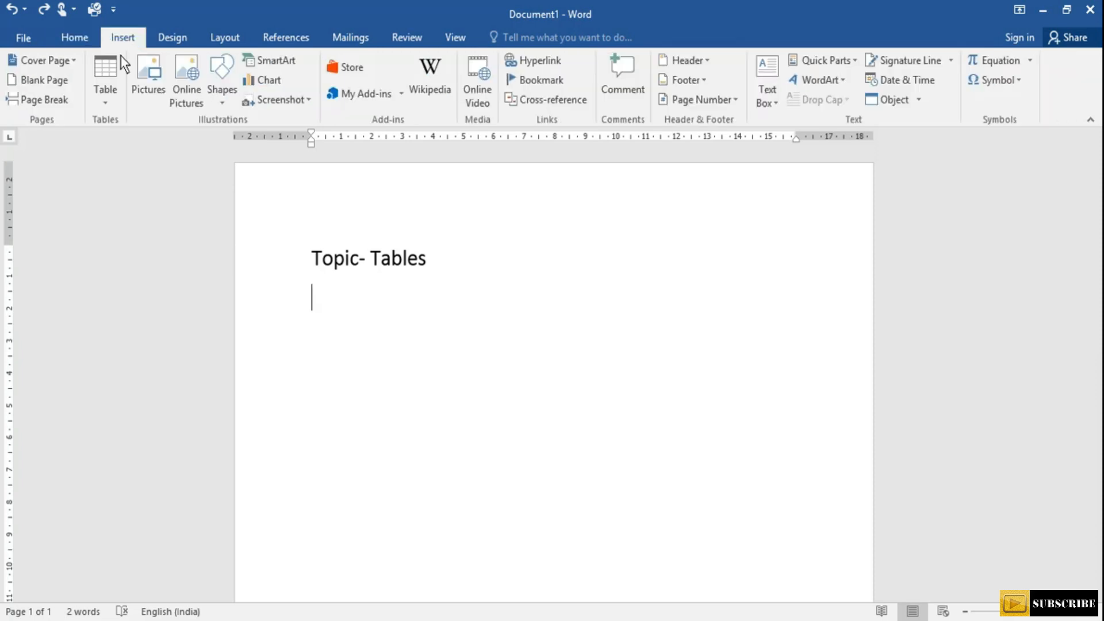
pyautogui.click(104, 80)
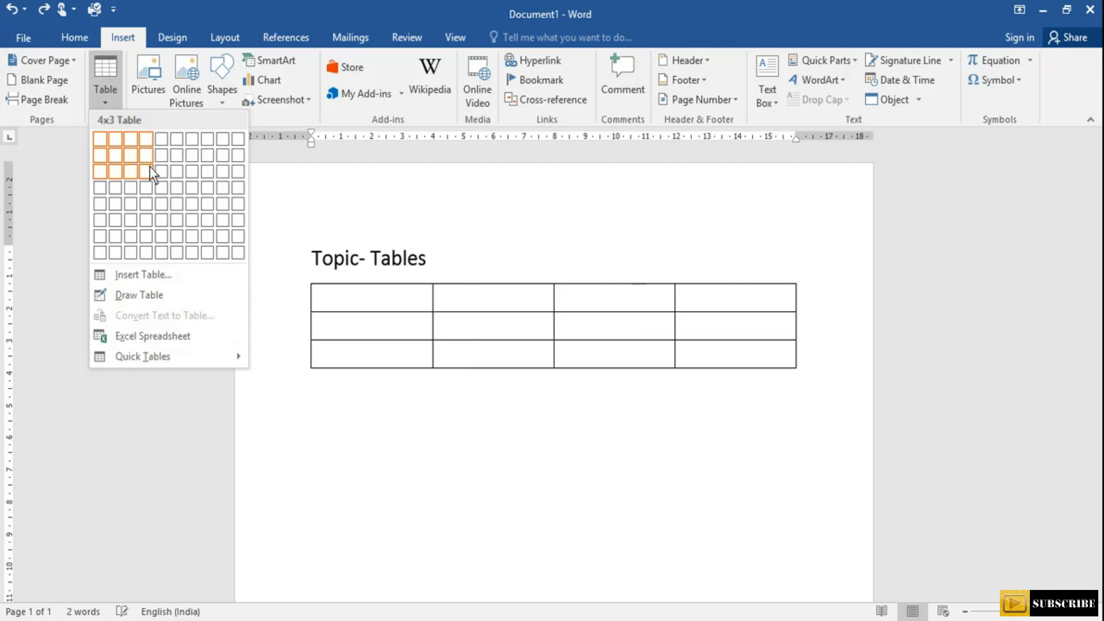
pyautogui.click(182, 173)
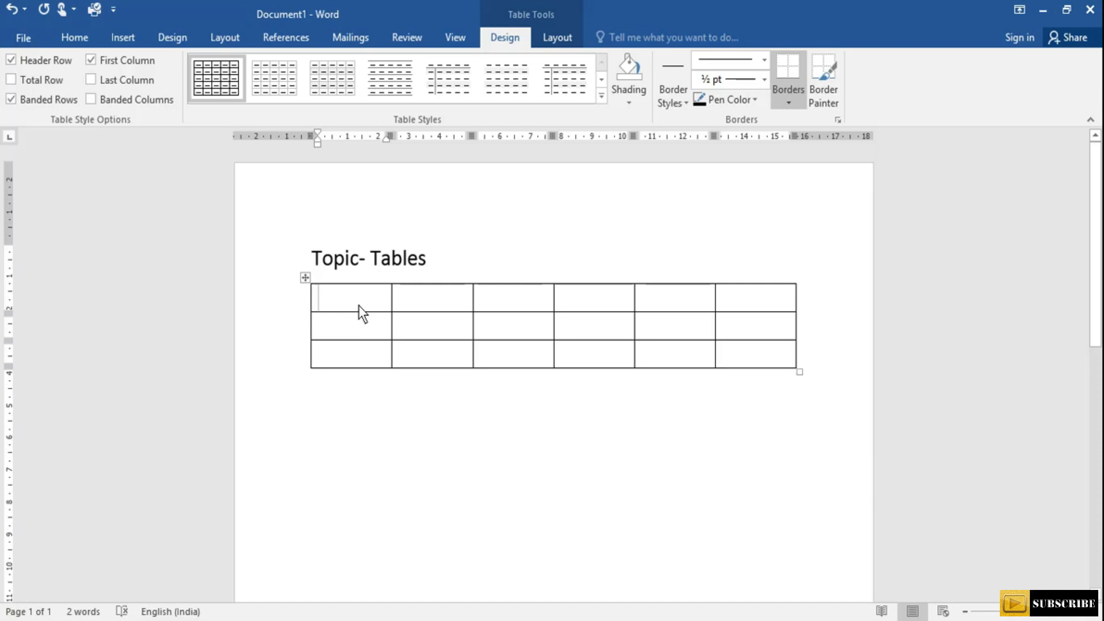
pyautogui.click(497, 327)
pyautogui.write('500')
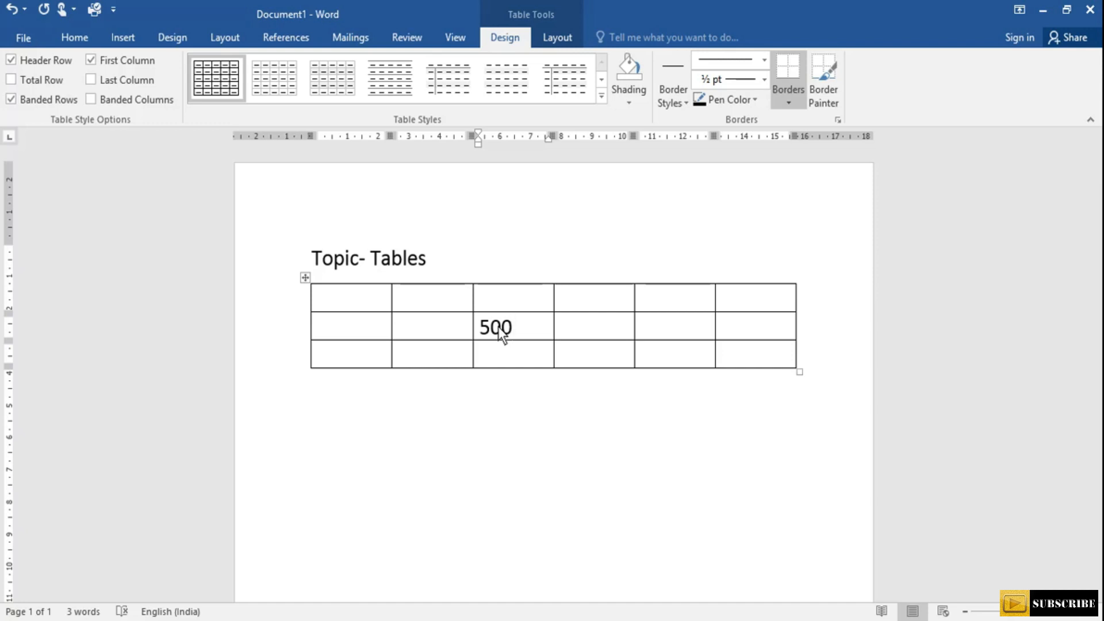
# Add a new row at the end of the table from its last cell.
pyautogui.press('Right')
pyautogui.press('Right')
pyautogui.press('Right')
pyautogui.press('Right')
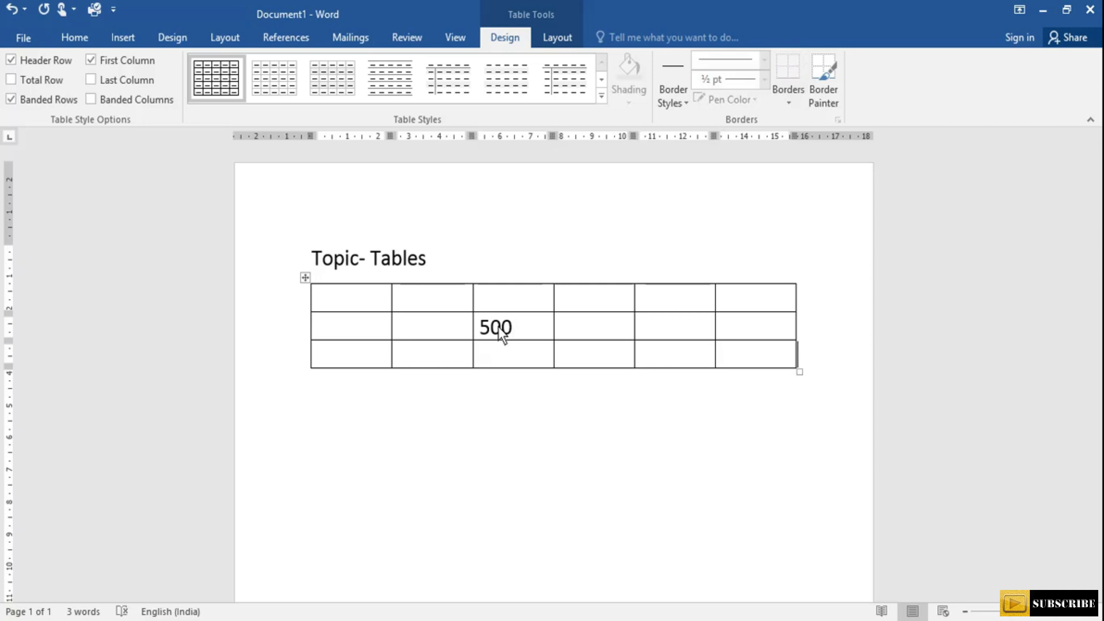
pyautogui.press('Left')
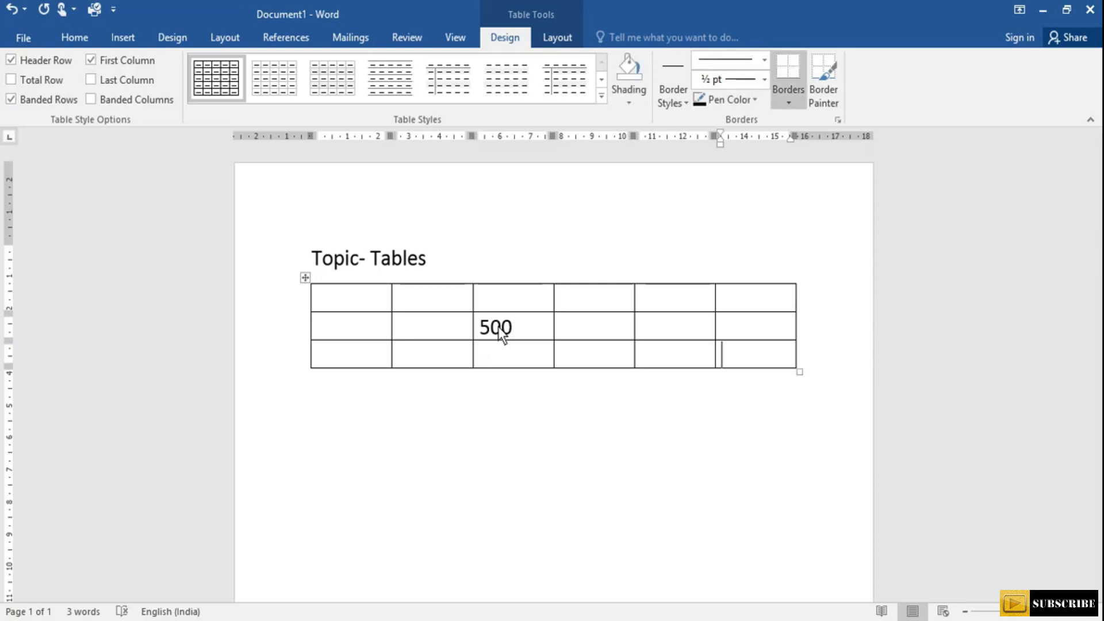
pyautogui.press('Tab')
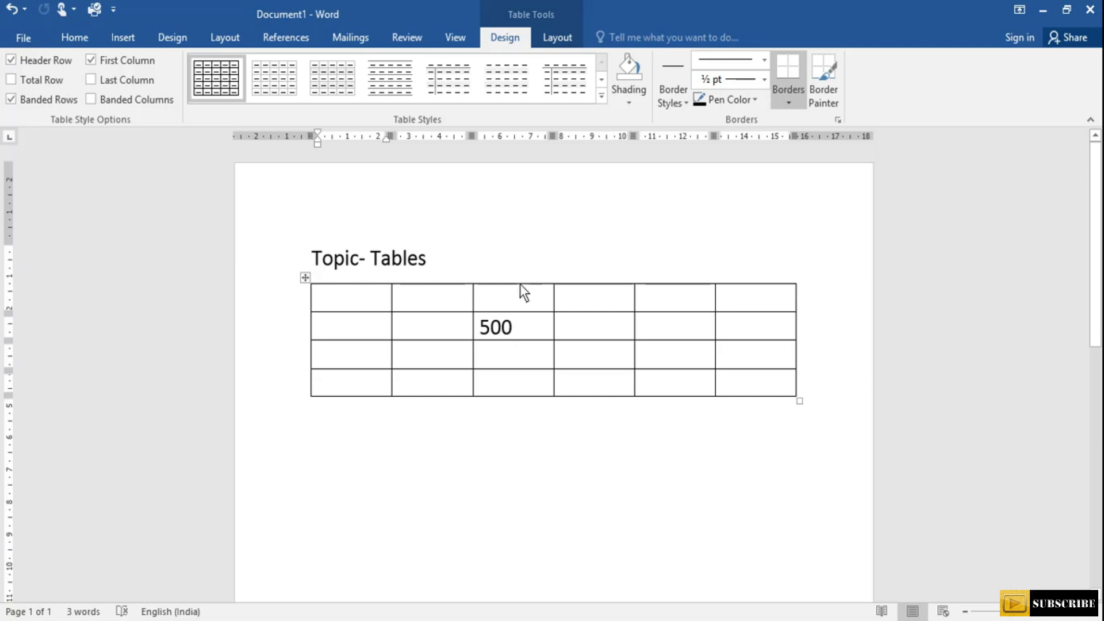
# Enter A, b and c on the line directly below the table, separated by wide gaps of spaces.
pyautogui.click(457, 439)
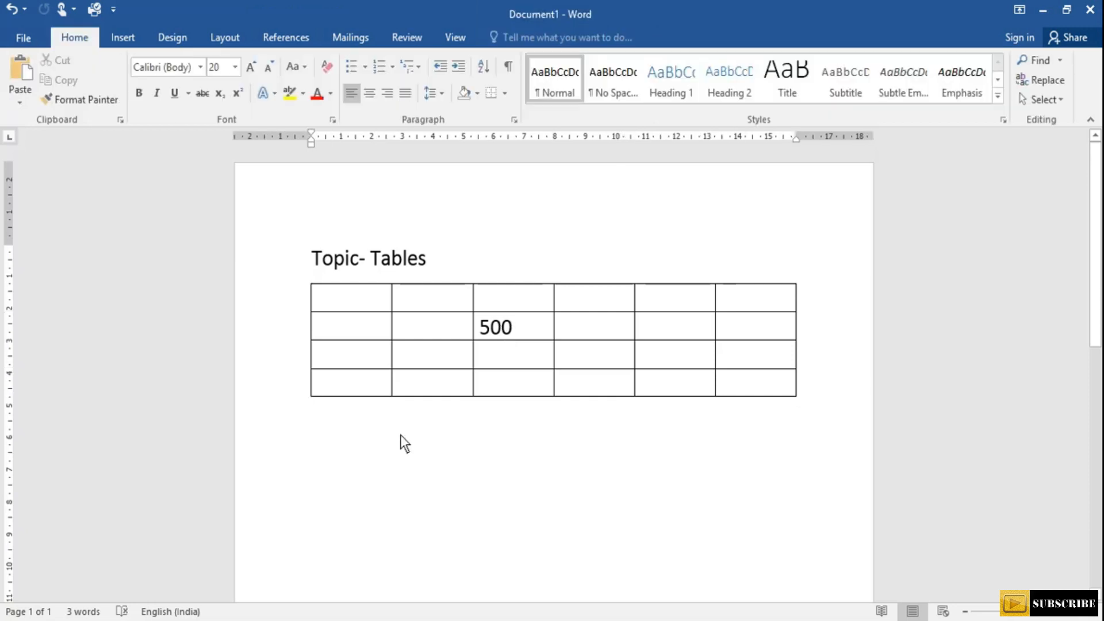
pyautogui.write('a')
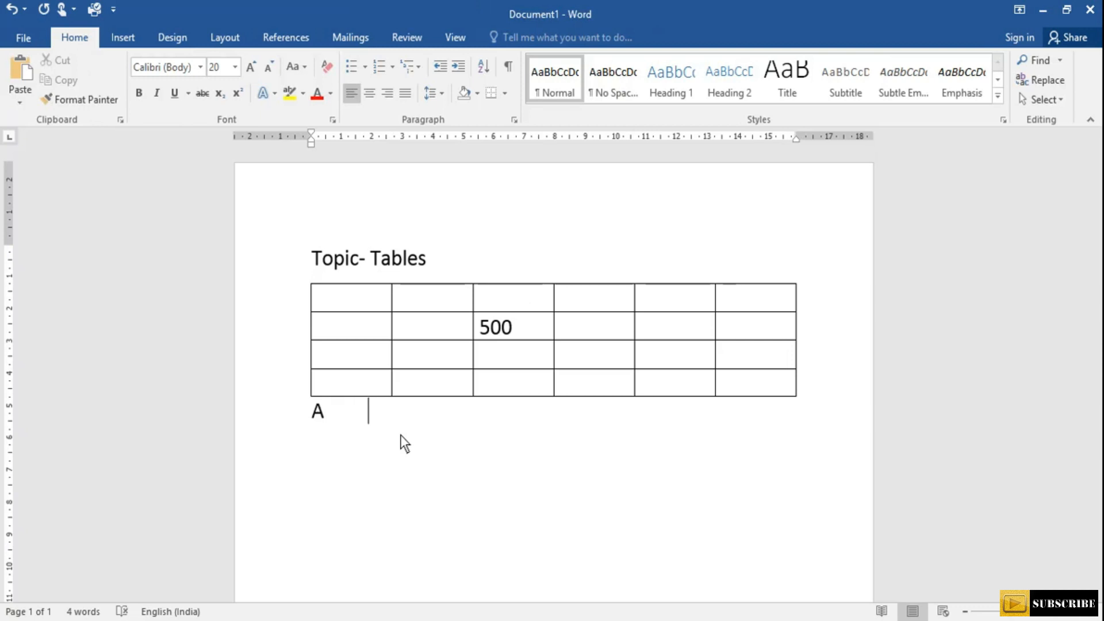
pyautogui.write('        b            c')
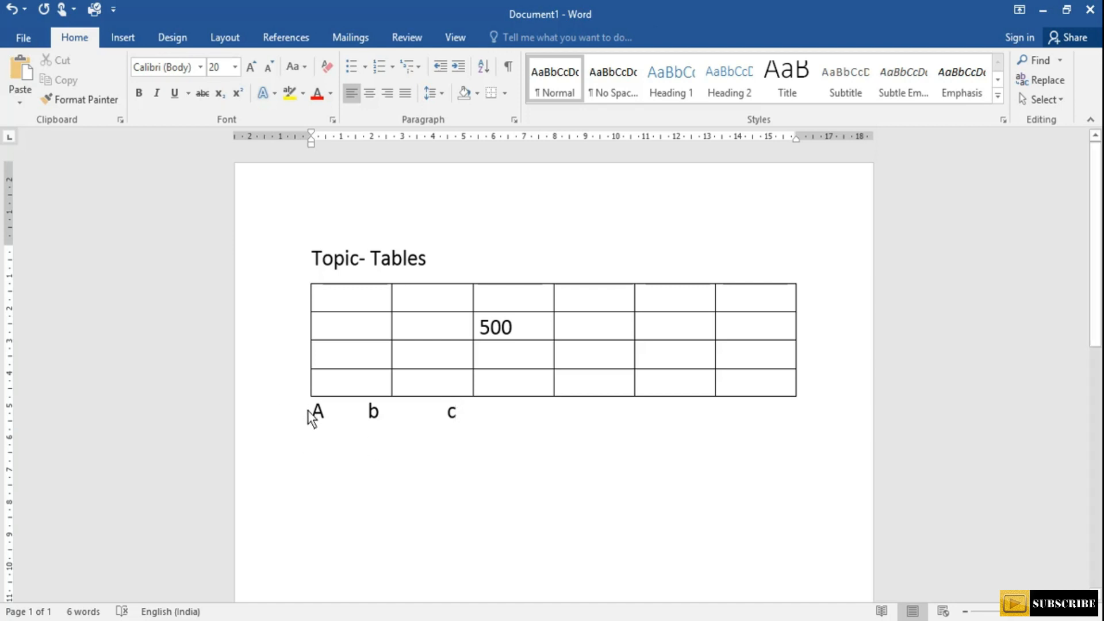
# Convert the A, b, c line below the table to a table, separating the text at tabs.
pyautogui.moveTo(307, 410); pyautogui.dragTo(467, 410)
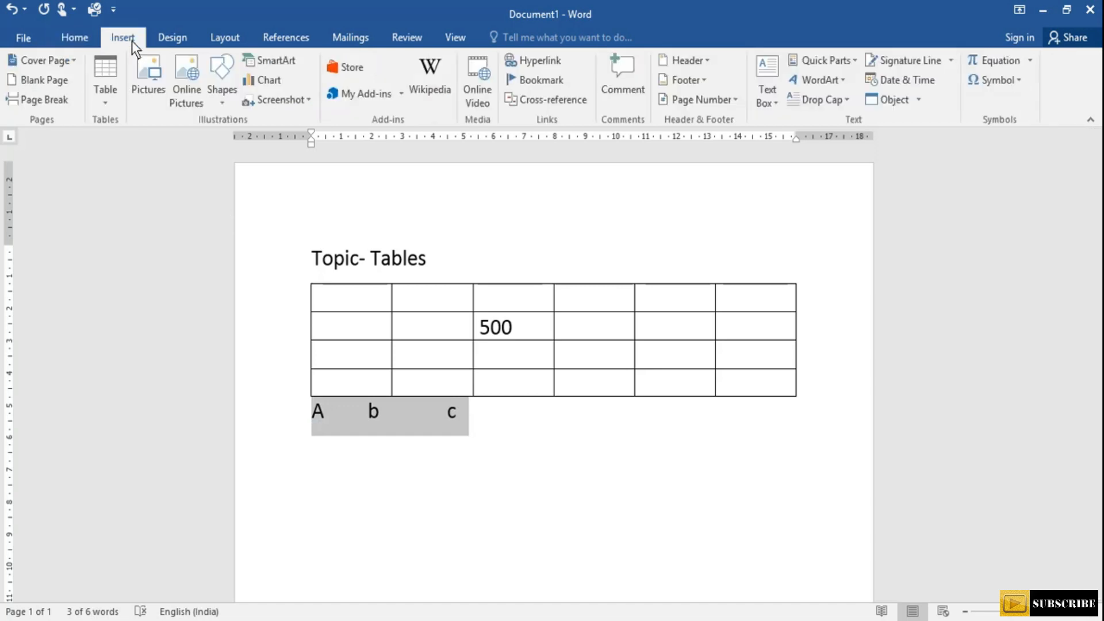
pyautogui.click(99, 99)
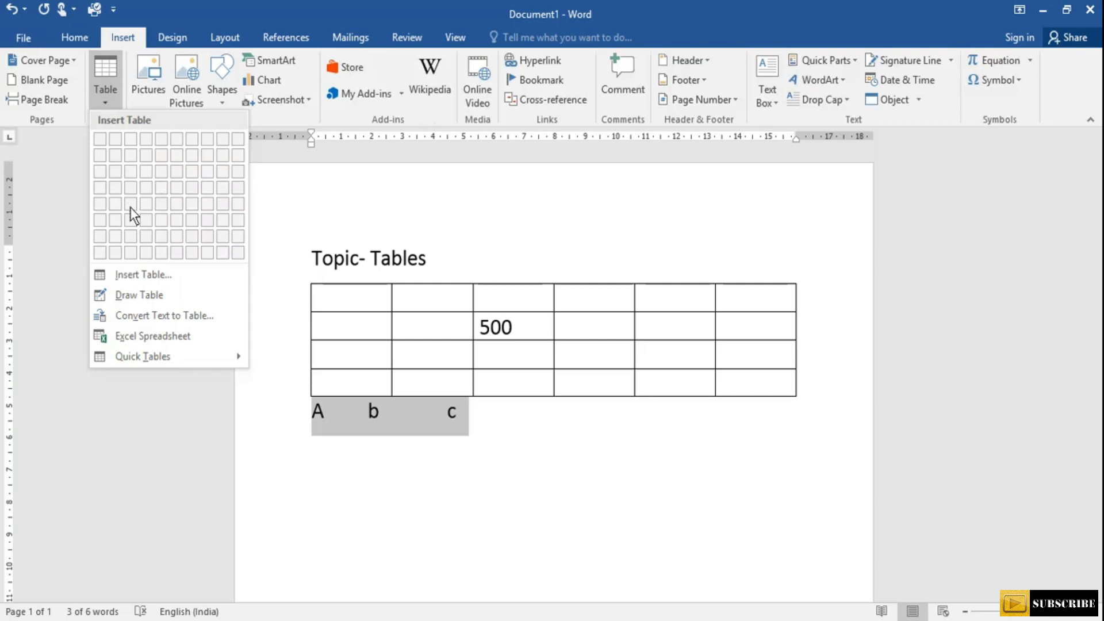
pyautogui.click(158, 314)
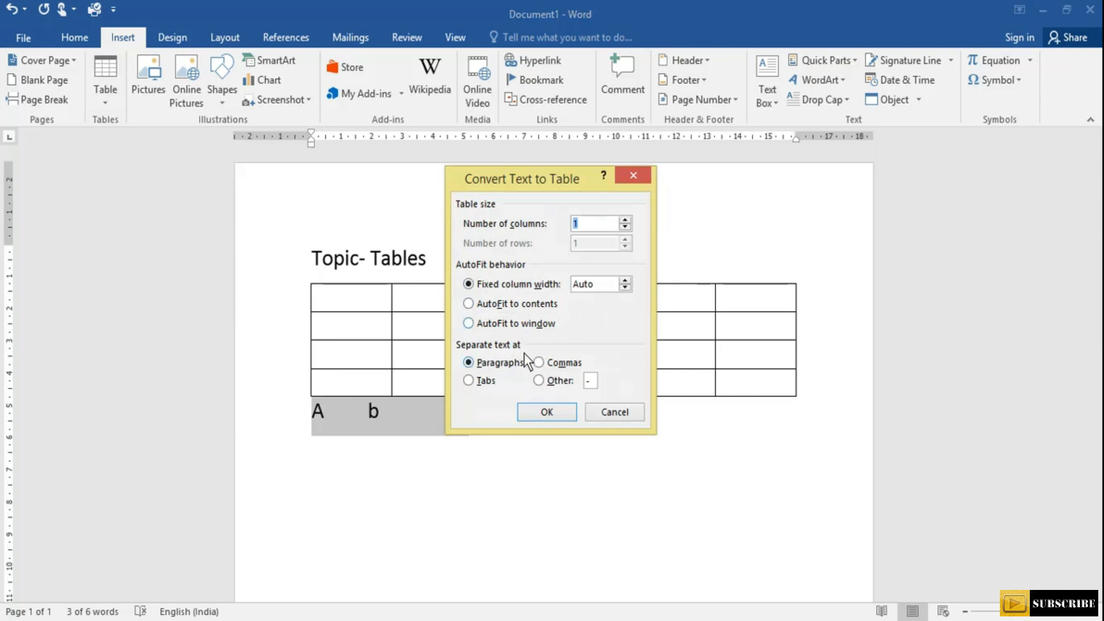
pyautogui.click(469, 380)
pyautogui.click(546, 411)
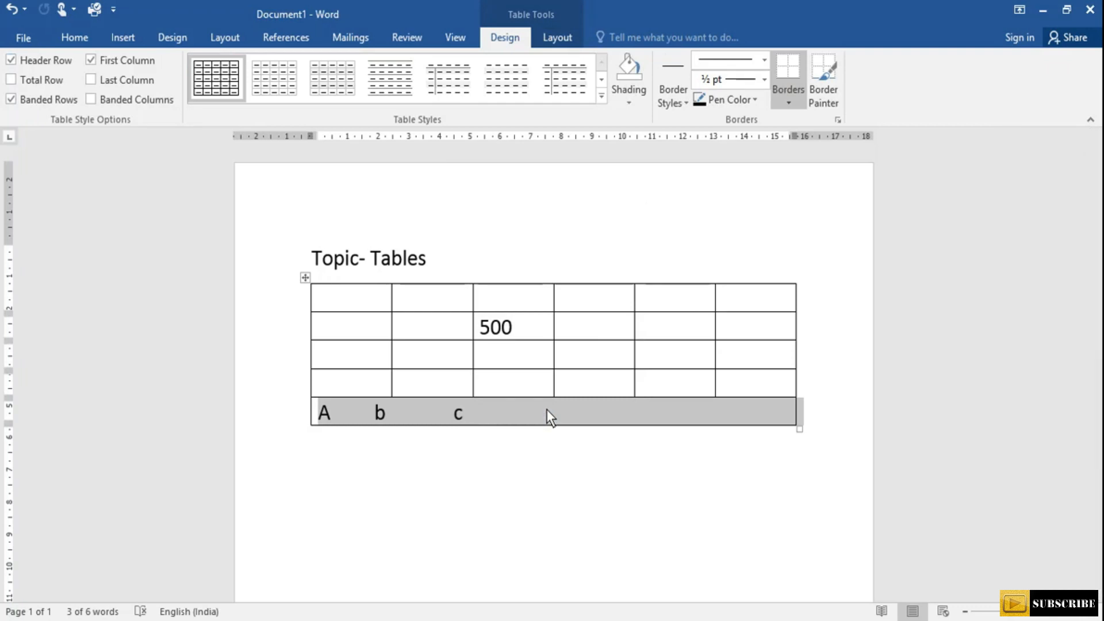
pyautogui.click(506, 503)
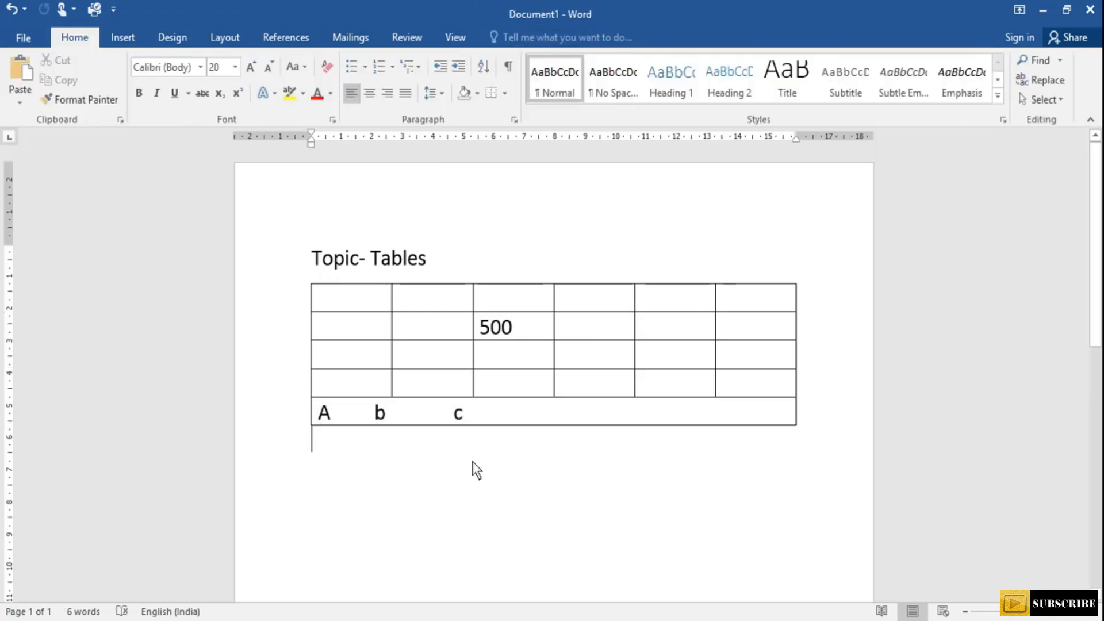
# Clear the contents of every cell in the whole table while keeping its grid.
pyautogui.click(364, 411)
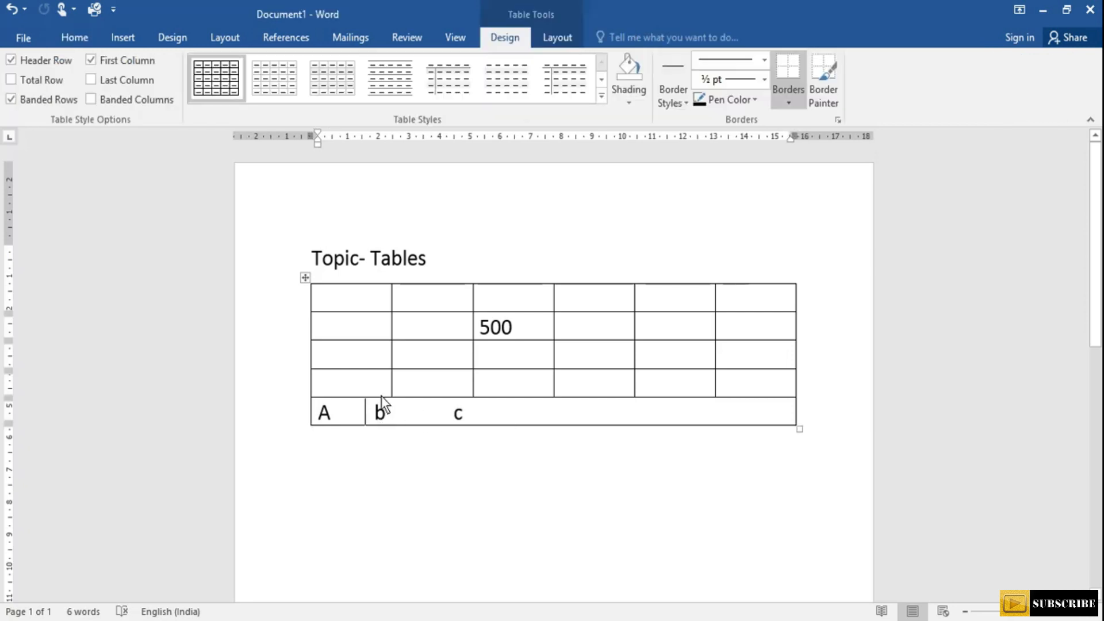
pyautogui.click(405, 402)
pyautogui.moveTo(368, 398); pyautogui.dragTo(372, 330)
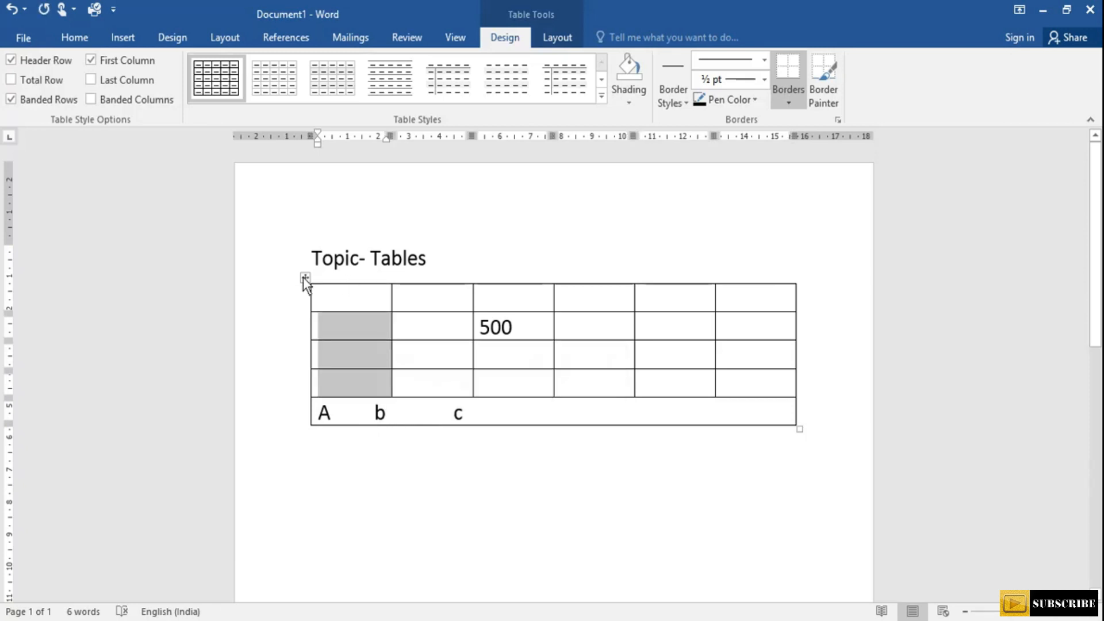
pyautogui.click(304, 278)
pyautogui.press('Delete')
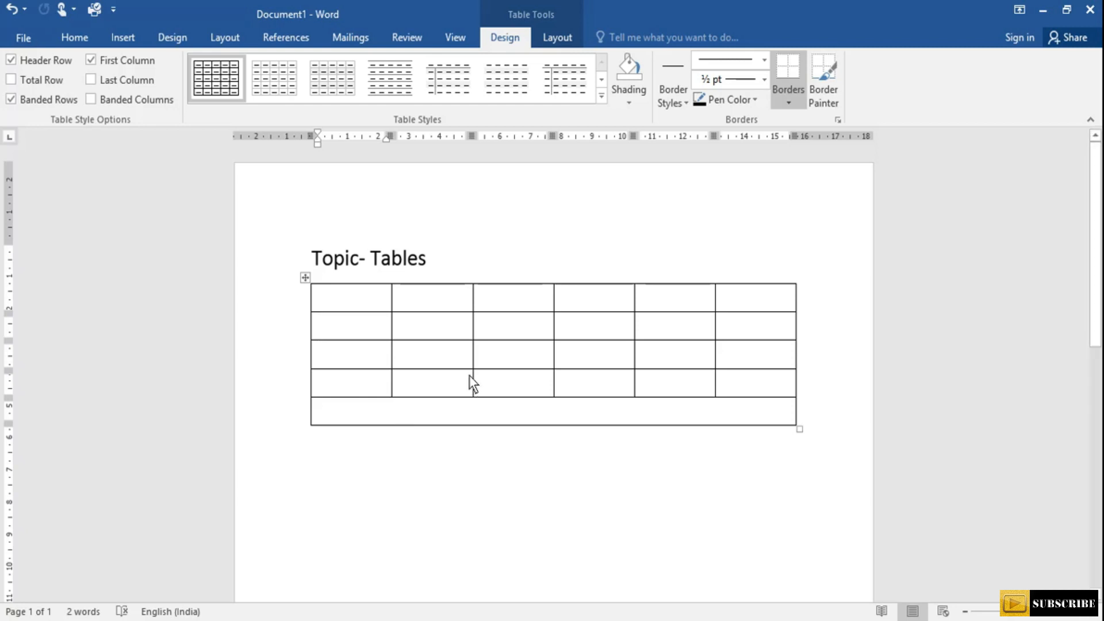
pyautogui.click(396, 486)
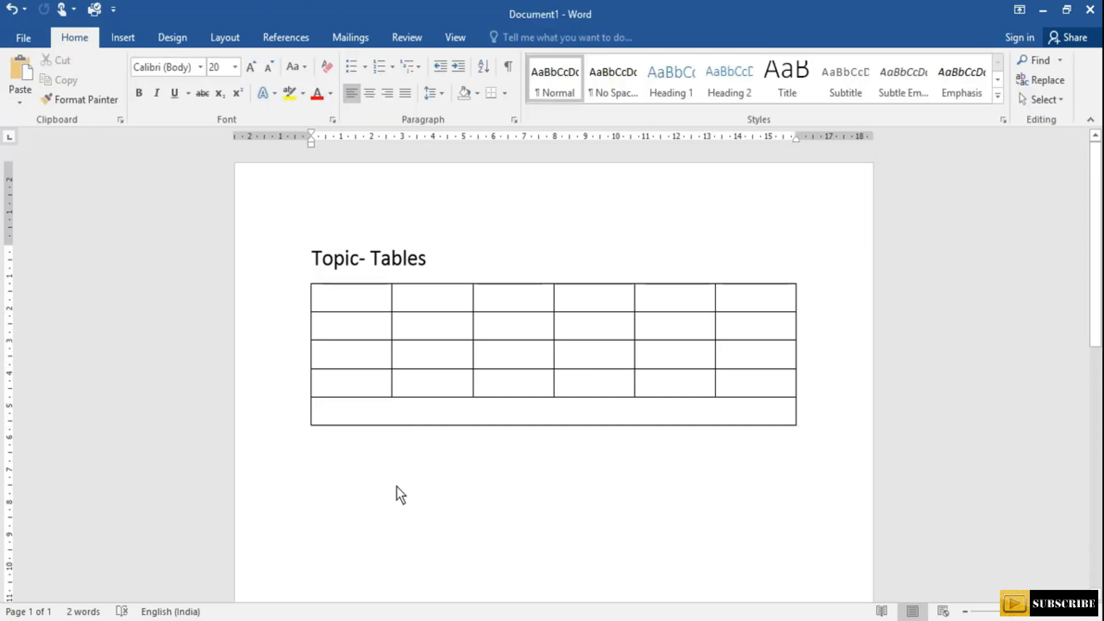
pyautogui.doubleClick(395, 486)
pyautogui.hotkey('ctrl', 'z')
pyautogui.click(374, 419)
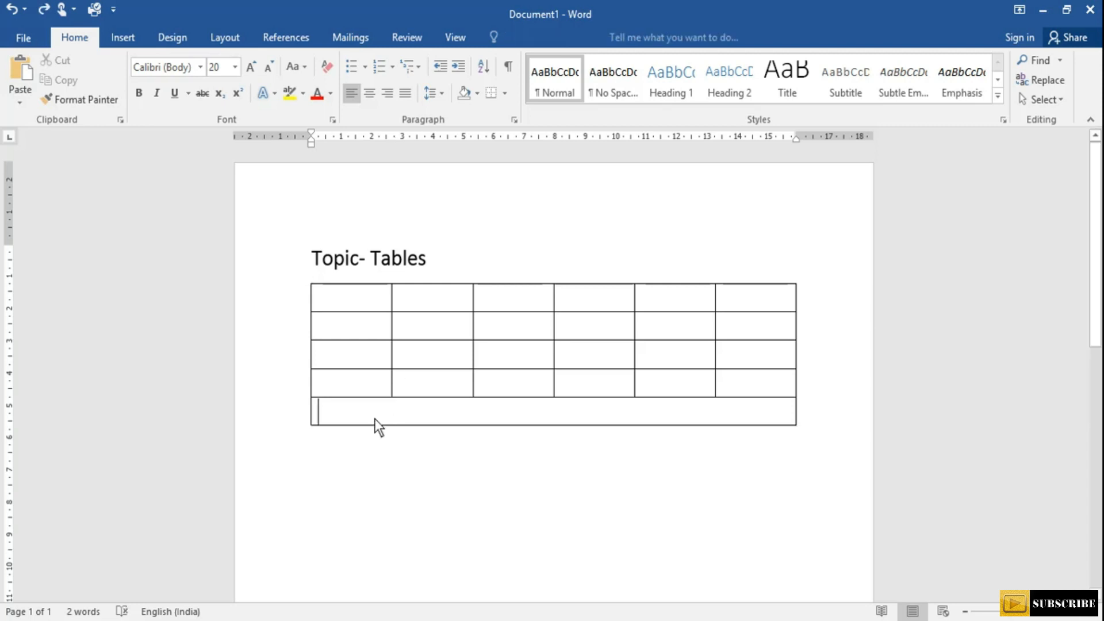
# Insert a new row between the first and second rows of the table.
pyautogui.click(334, 298)
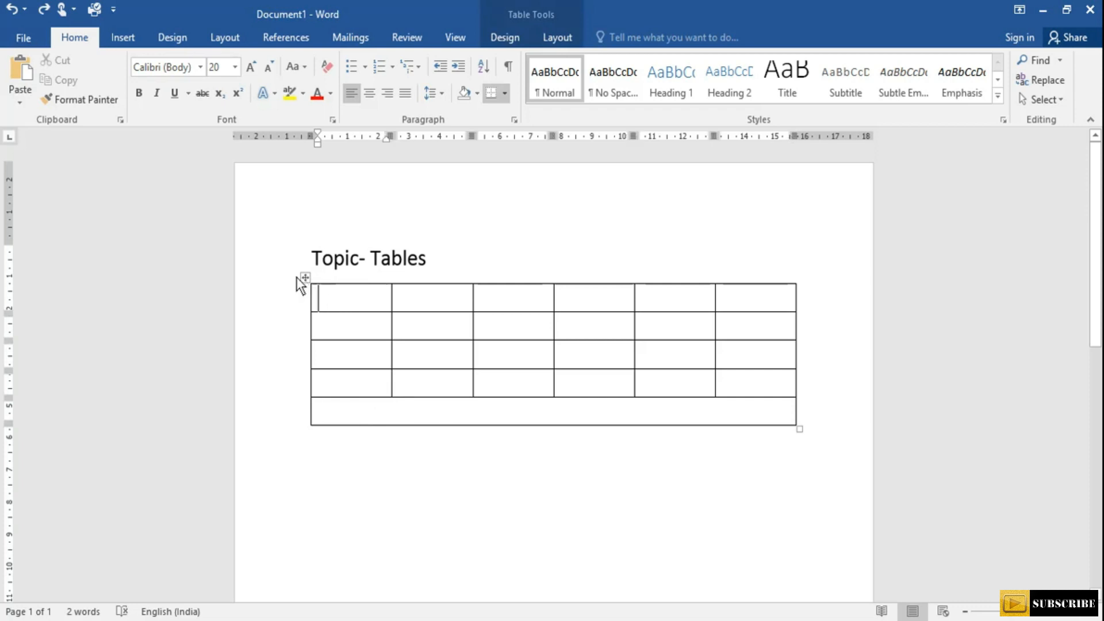
pyautogui.moveTo(305, 313)
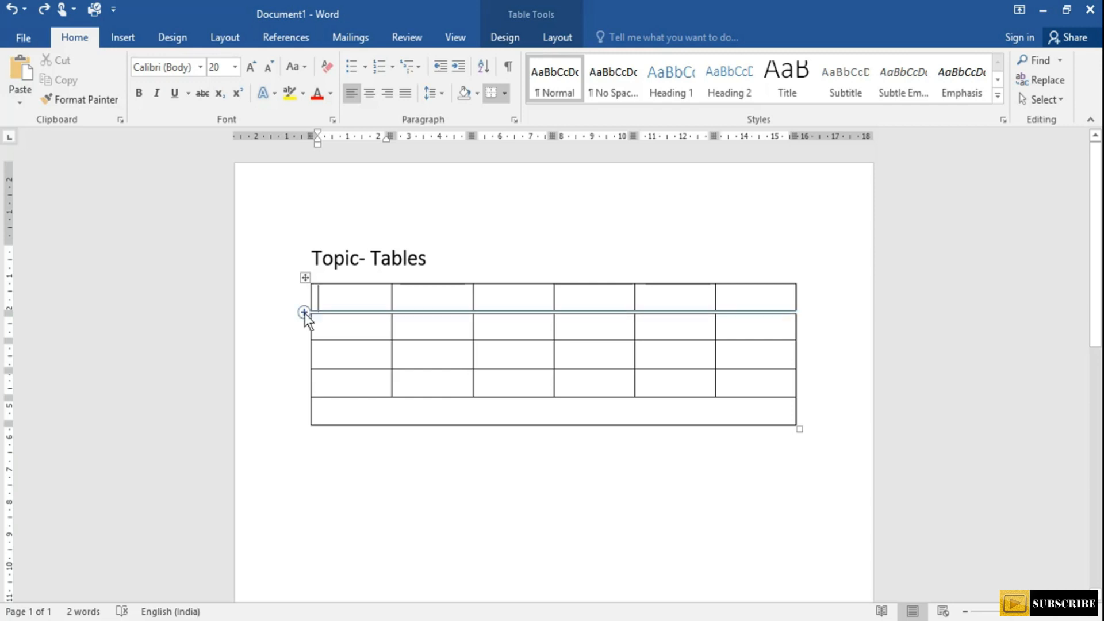
pyautogui.click(305, 313)
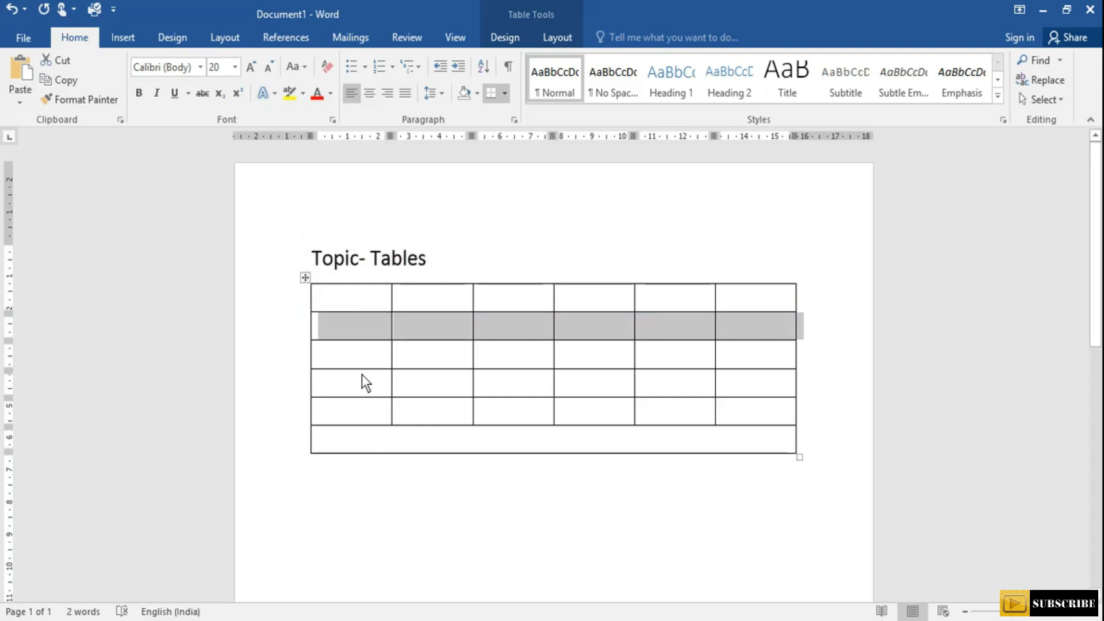
pyautogui.rightClick(408, 375)
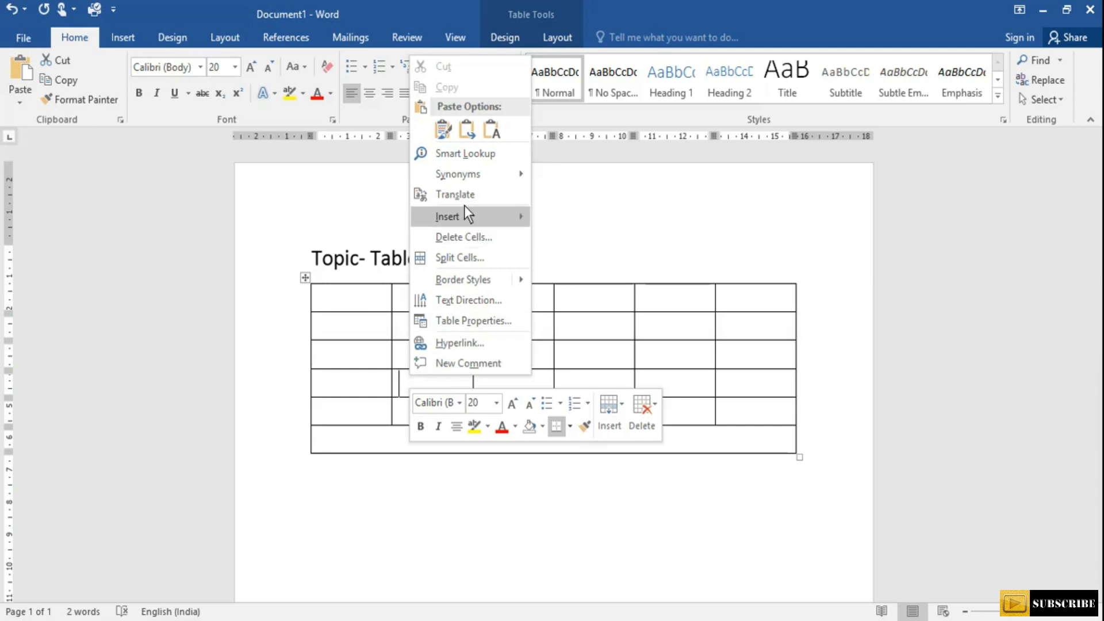
pyautogui.moveTo(465, 210)
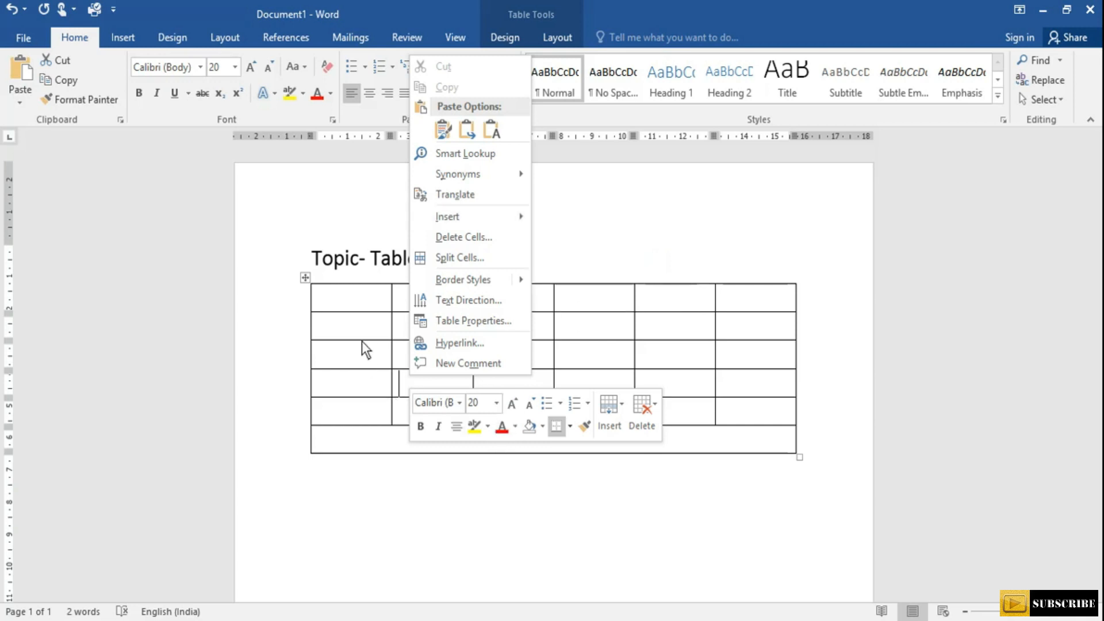
pyautogui.press('Escape')
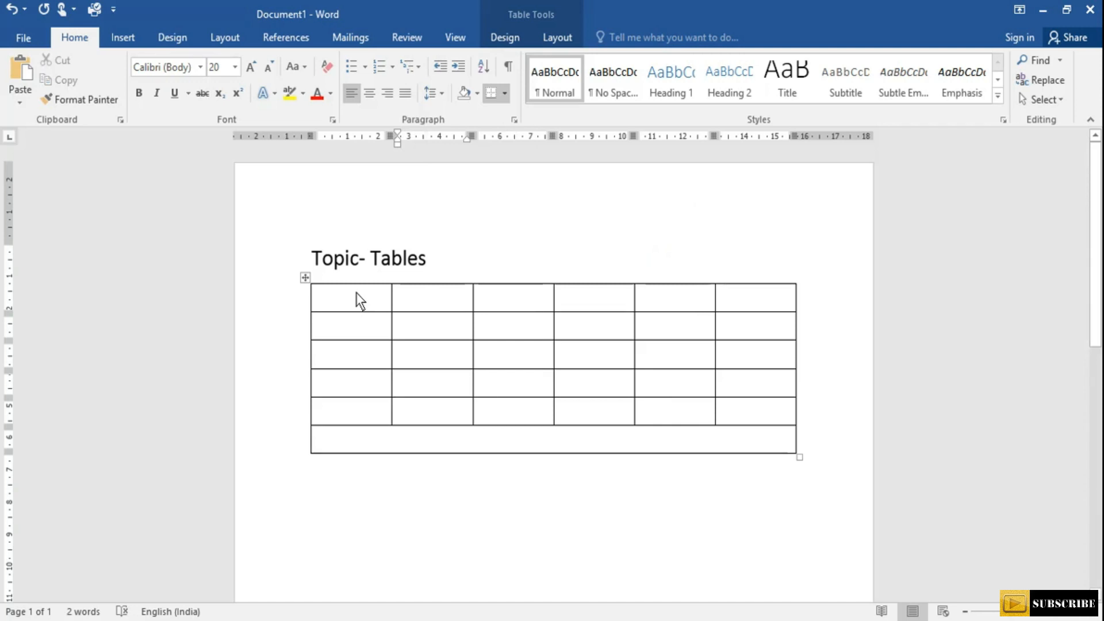
# Delete the table's entire first row through the Delete Cells options.
pyautogui.click(343, 294)
pyautogui.rightClick(342, 295)
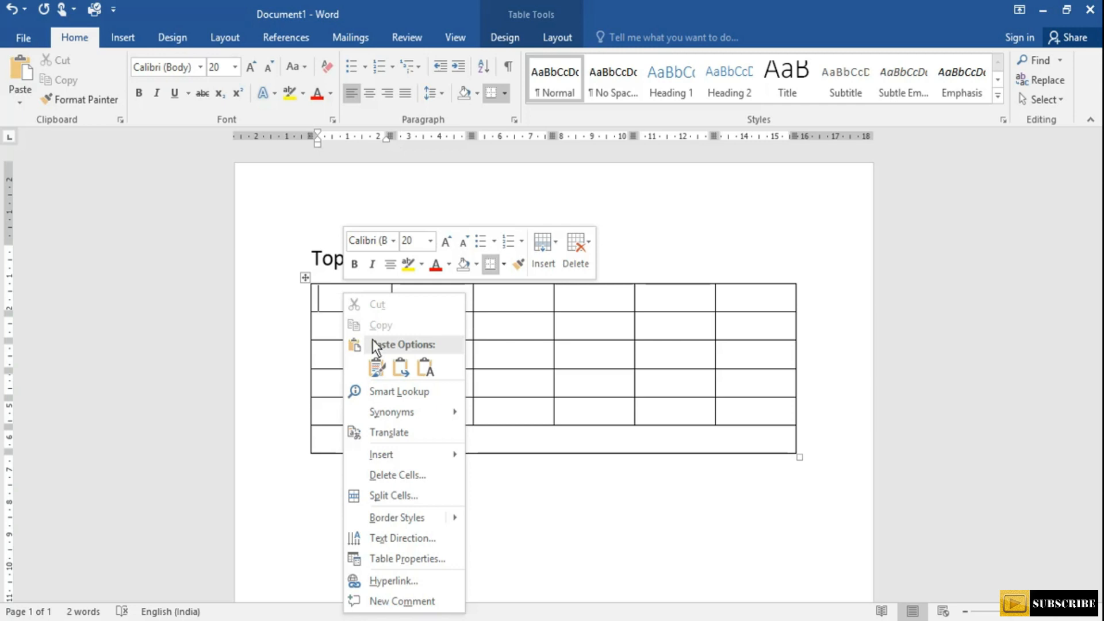
pyautogui.click(410, 475)
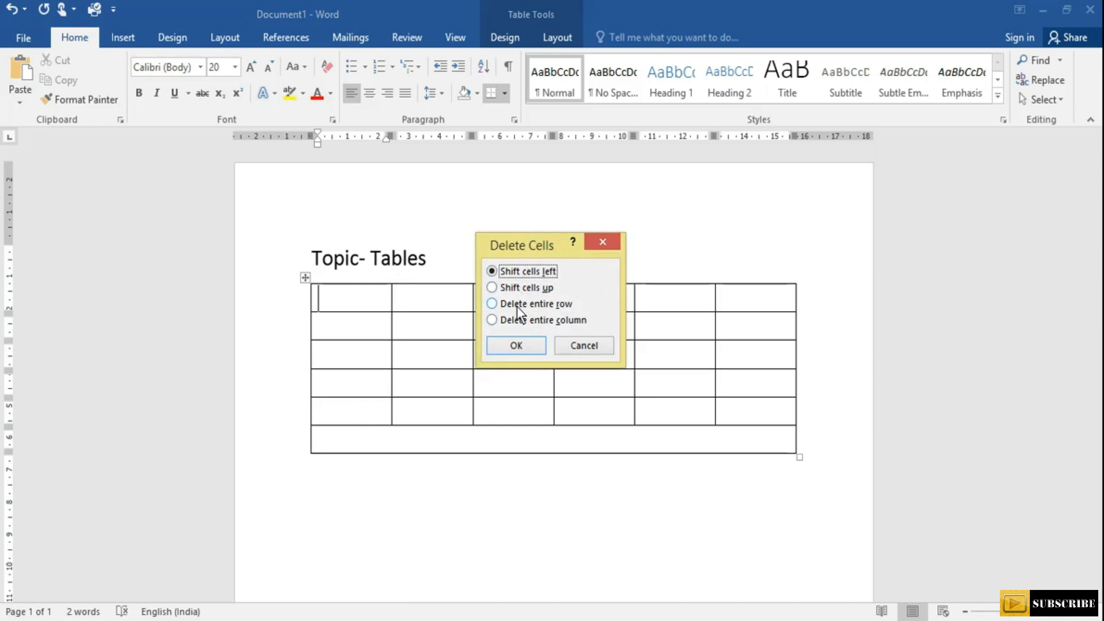
pyautogui.click(516, 320)
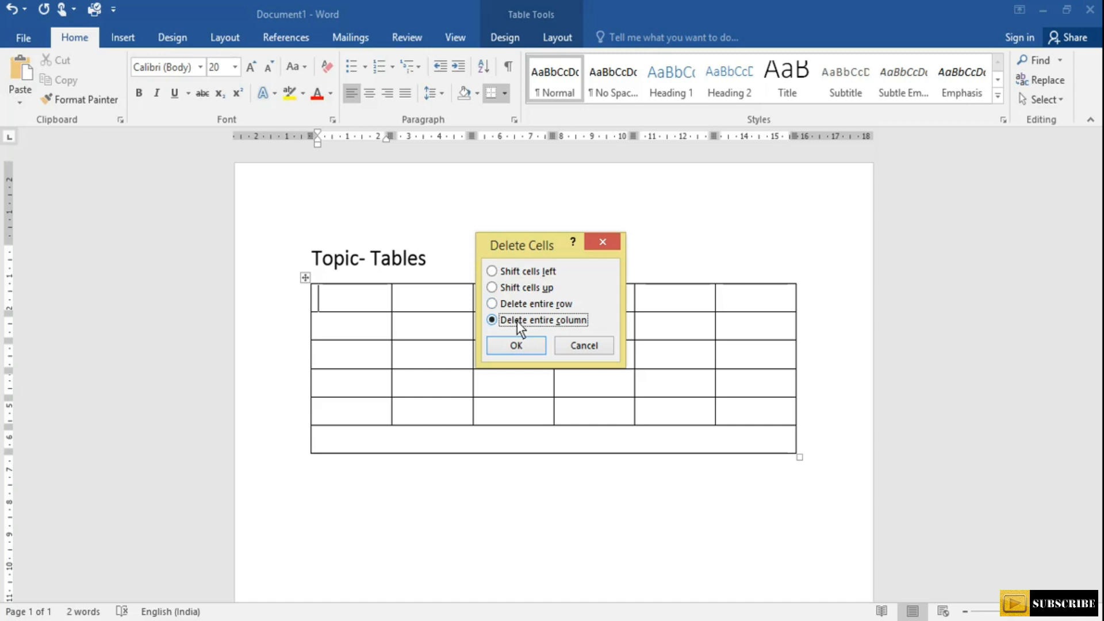
pyautogui.click(509, 305)
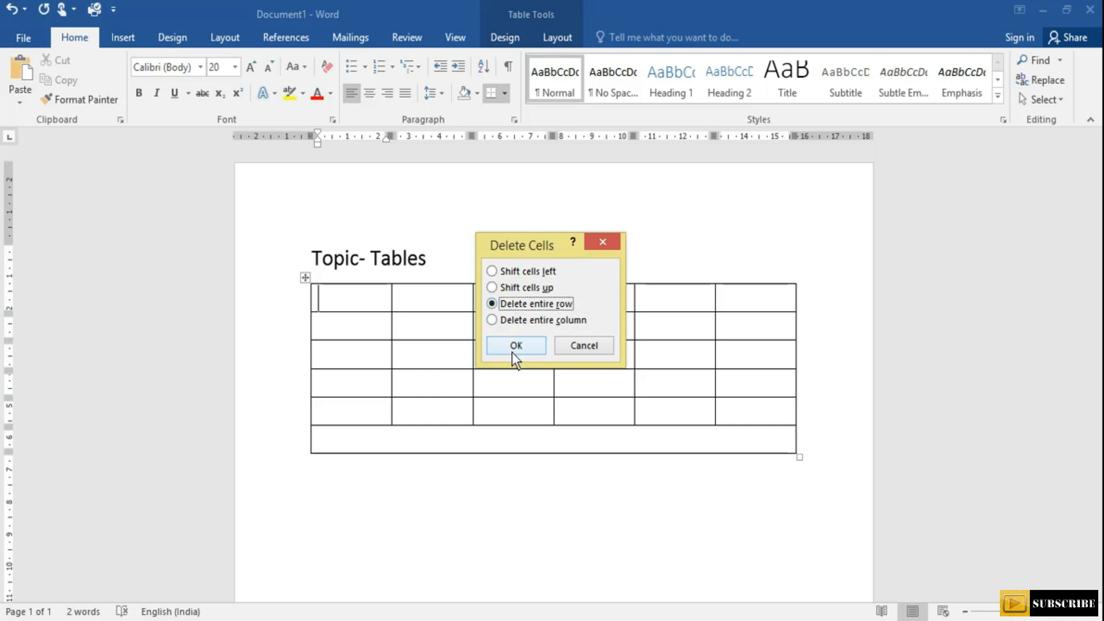
pyautogui.click(512, 348)
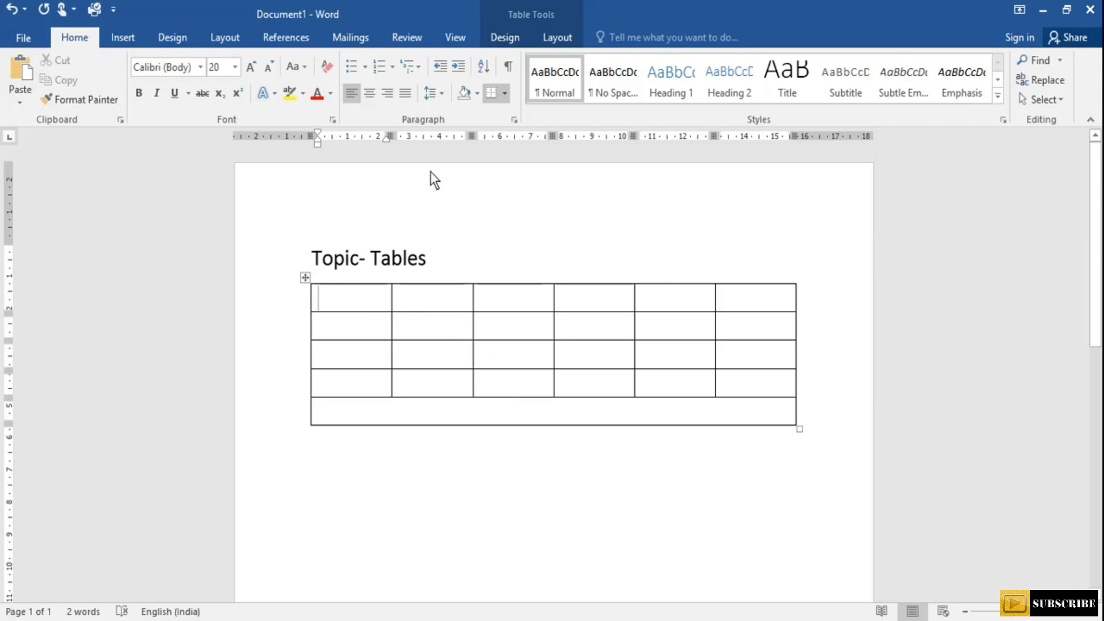
# Apply the gold grid table style with a solid header row and turn on banded columns.
pyautogui.click(503, 40)
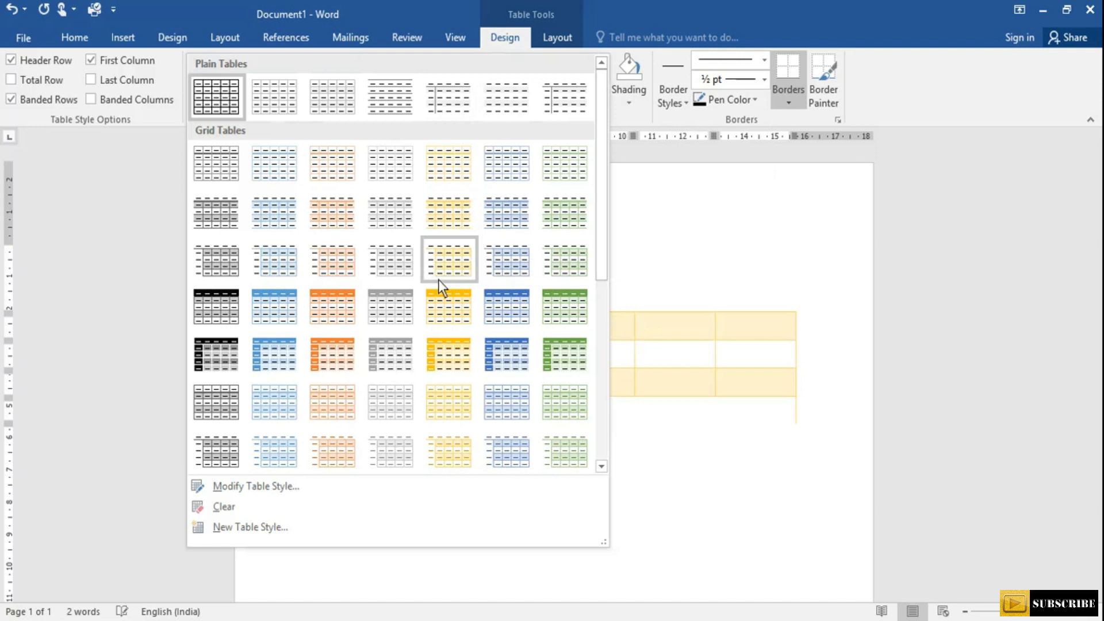
pyautogui.click(438, 309)
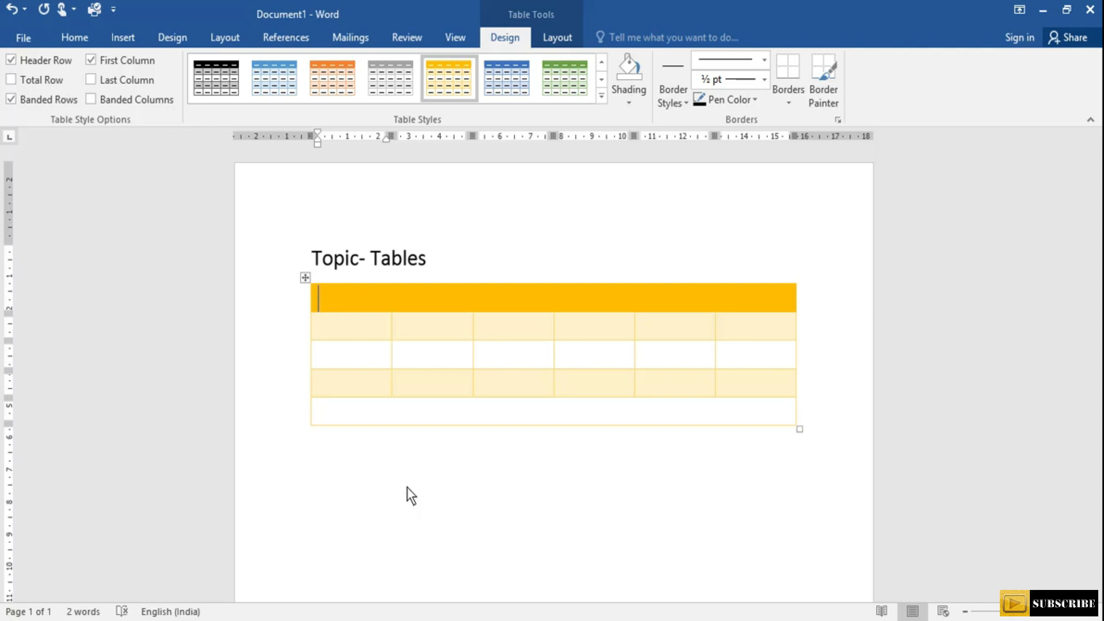
pyautogui.click(350, 327)
pyautogui.click(91, 99)
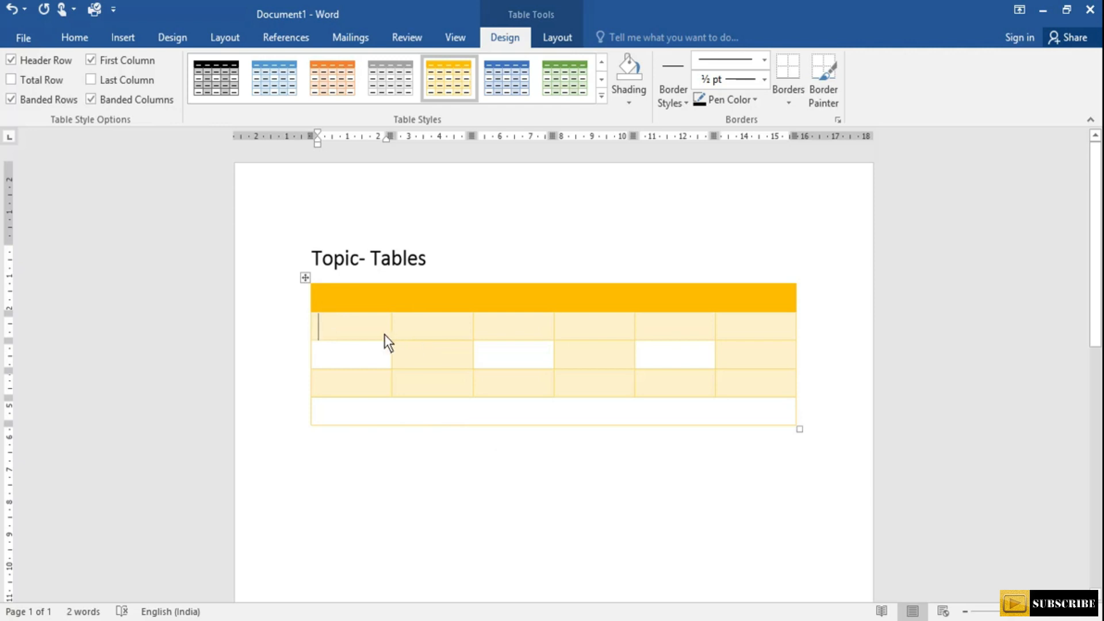
# Apply Outside Borders to the first three cells of the table's second row.
pyautogui.moveTo(342, 324); pyautogui.dragTo(502, 322)
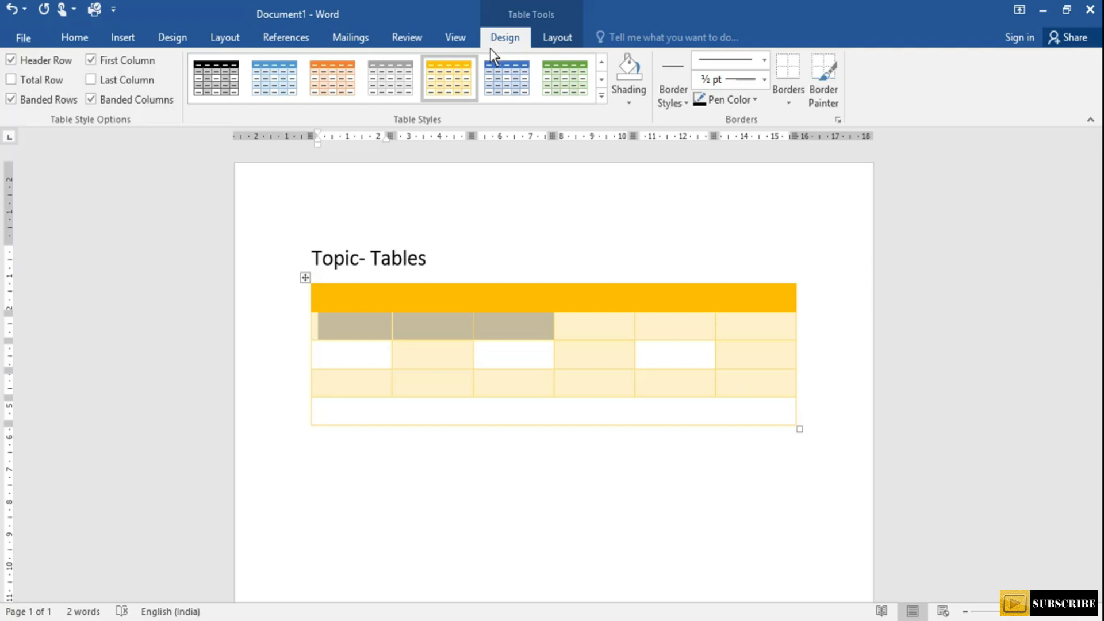
pyautogui.click(765, 80)
pyautogui.click(765, 80)
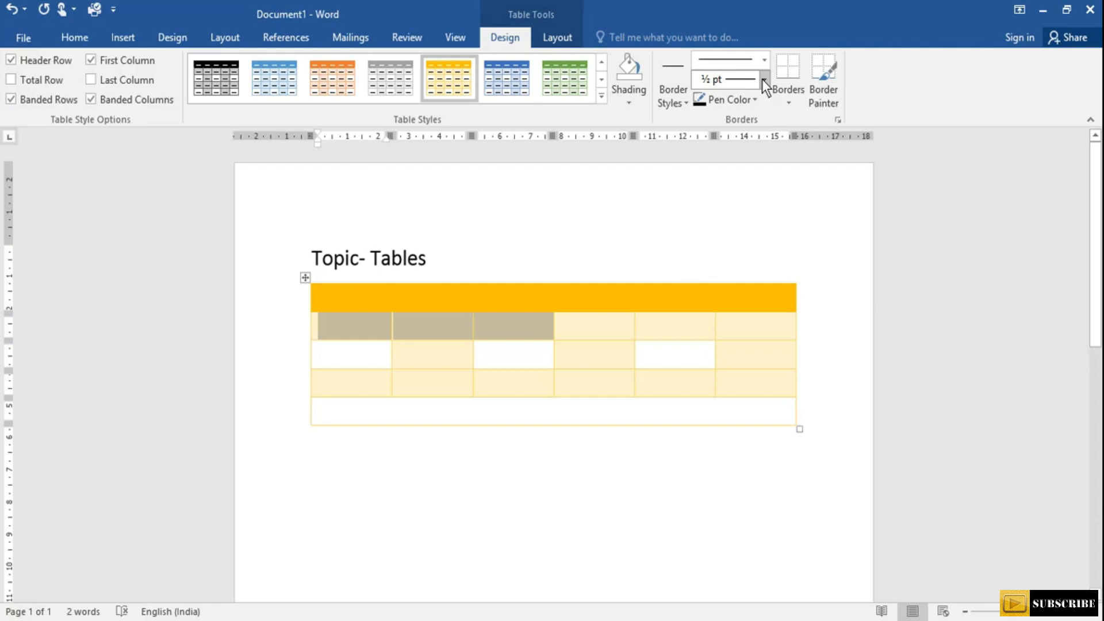
pyautogui.click(837, 120)
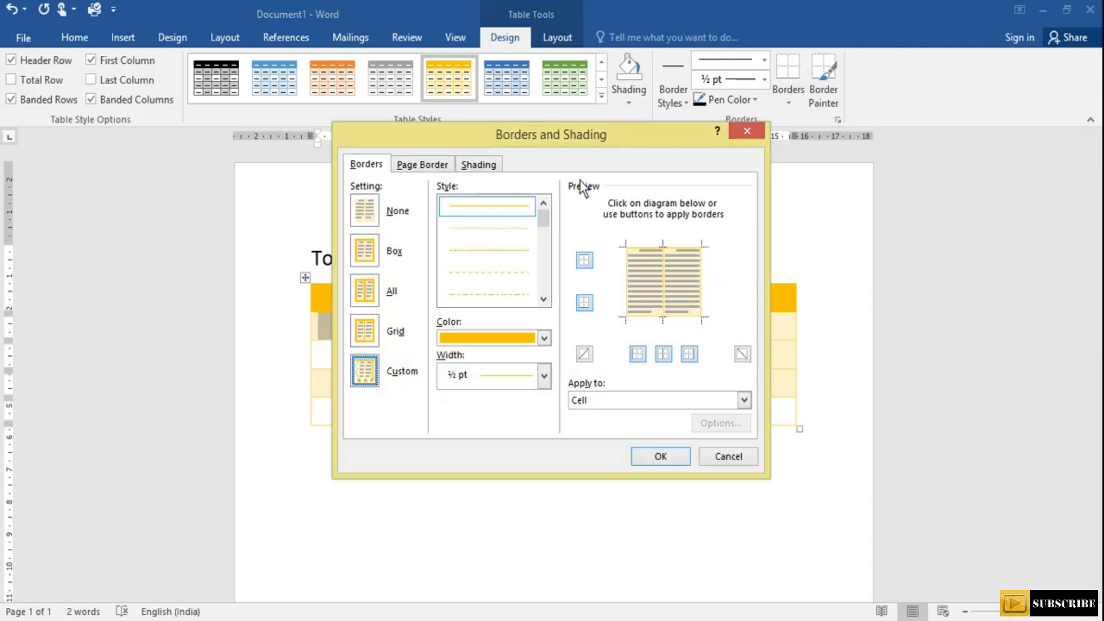
pyautogui.click(742, 137)
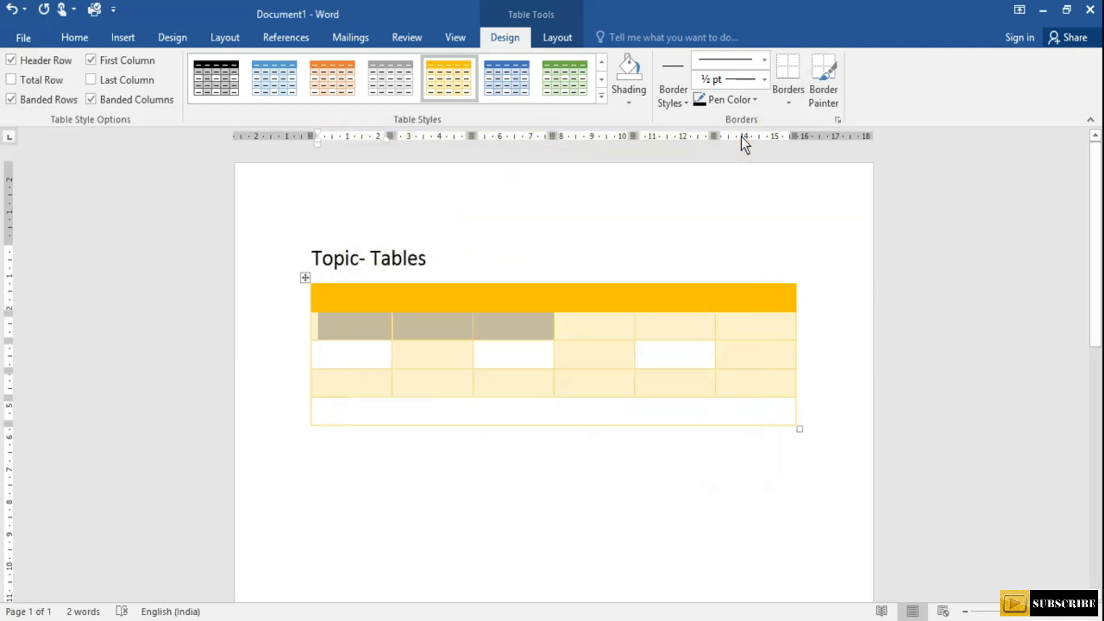
pyautogui.click(793, 103)
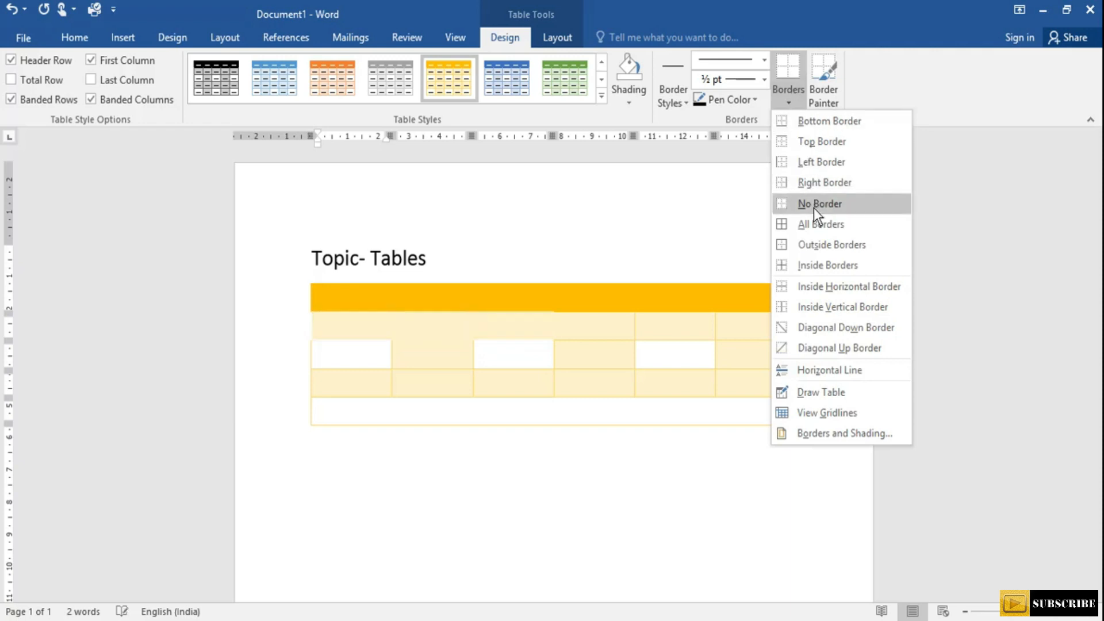
pyautogui.click(817, 242)
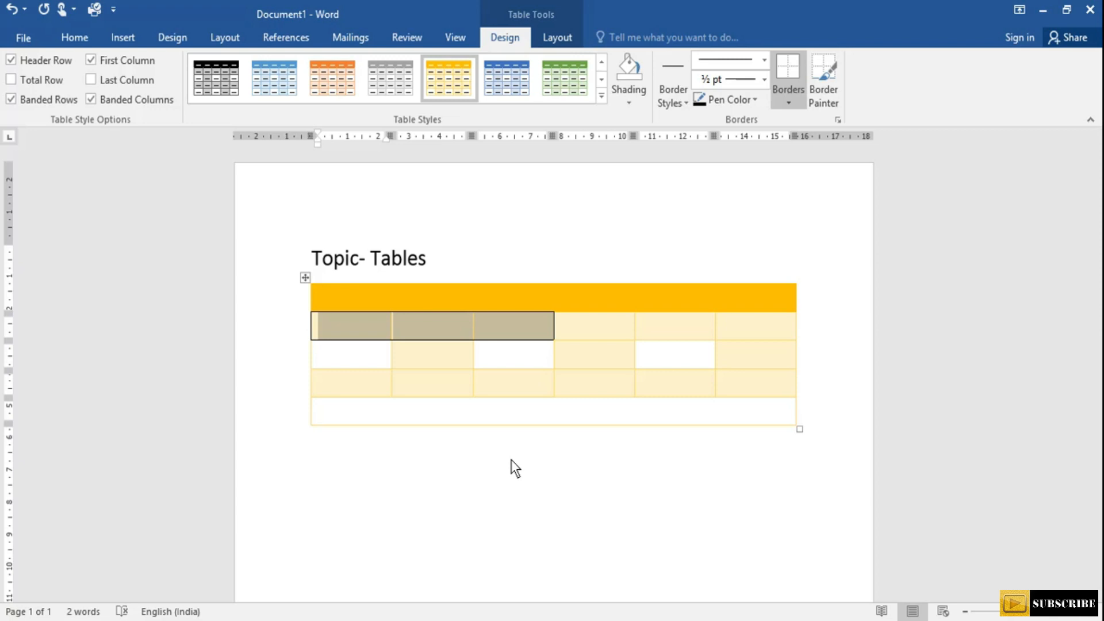
pyautogui.click(577, 301)
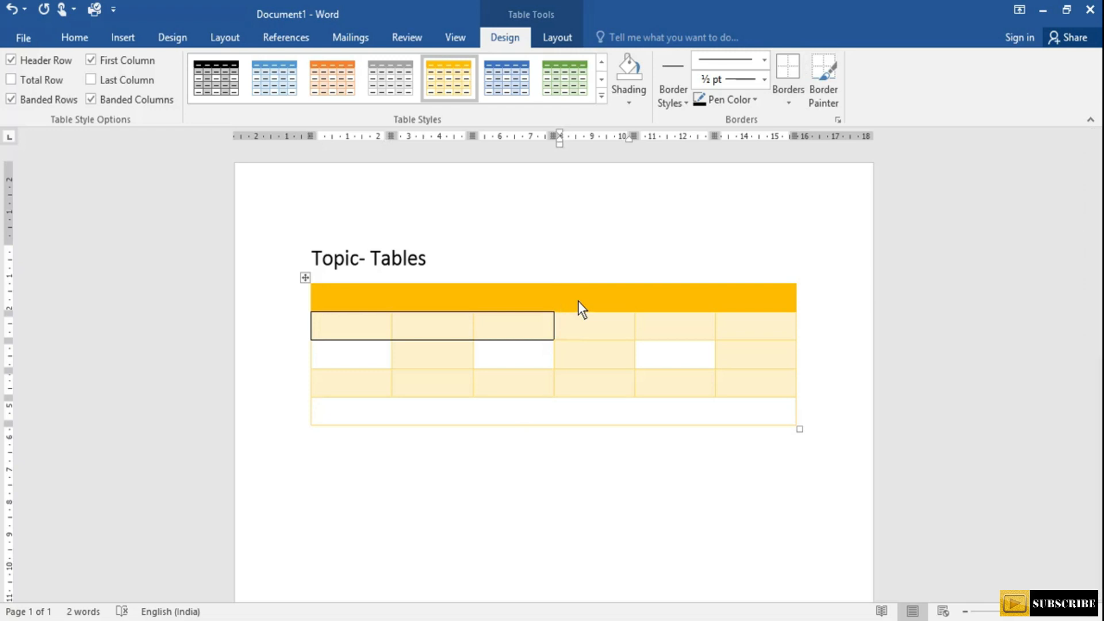
pyautogui.click(941, 619)
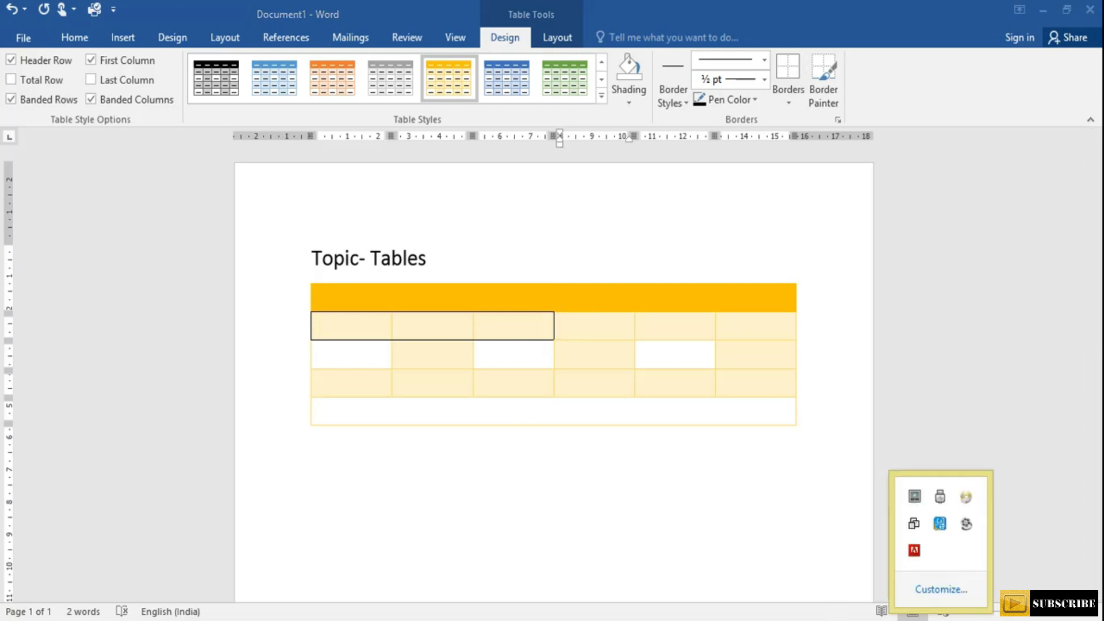
pyautogui.click(964, 527)
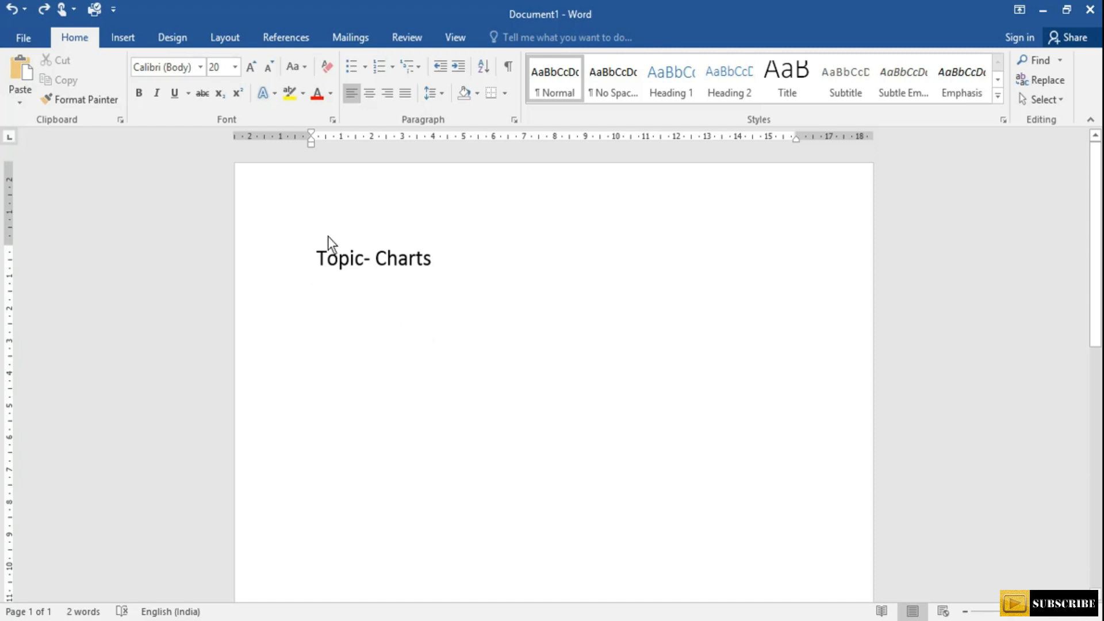
# Insert a Clustered Column chart below the "Topic- Charts" heading.
pyautogui.click(122, 39)
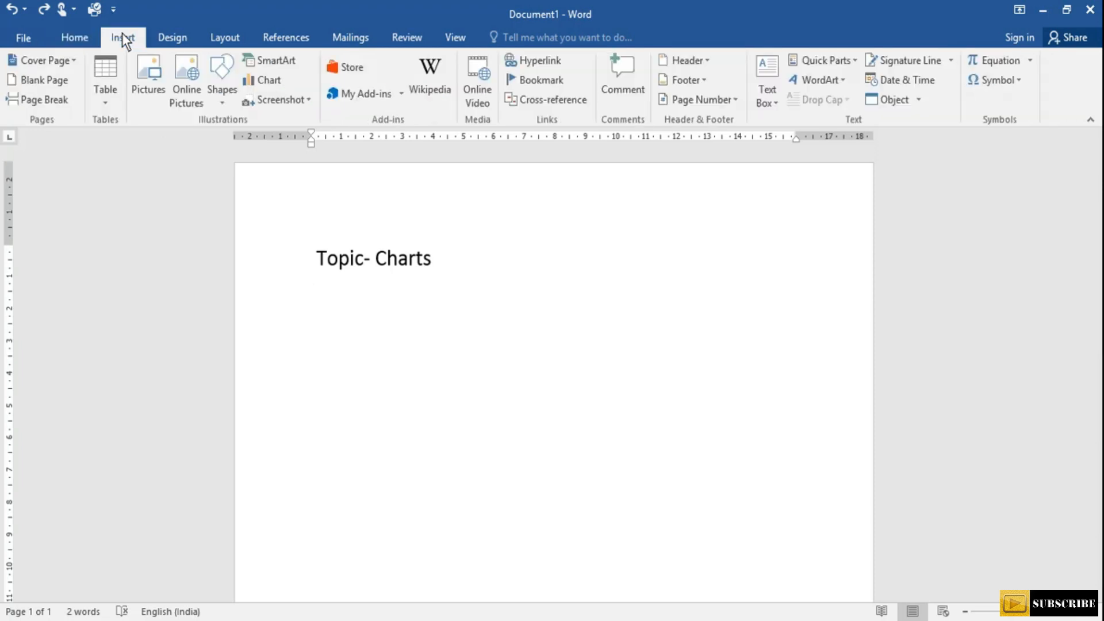
pyautogui.click(267, 80)
pyautogui.moveTo(455, 250)
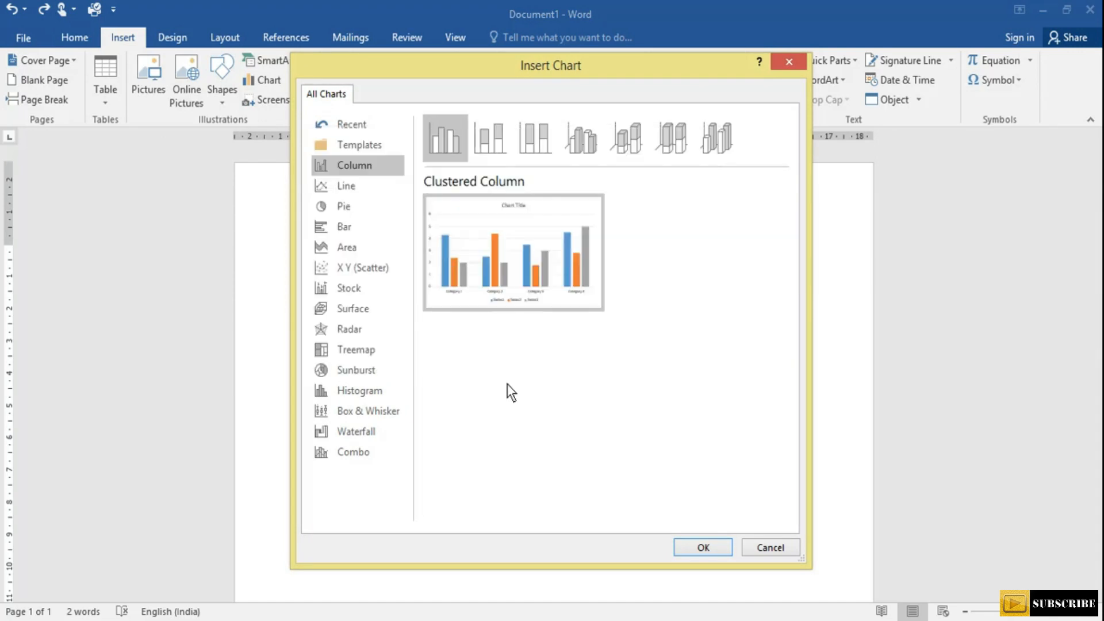
pyautogui.moveTo(493, 269)
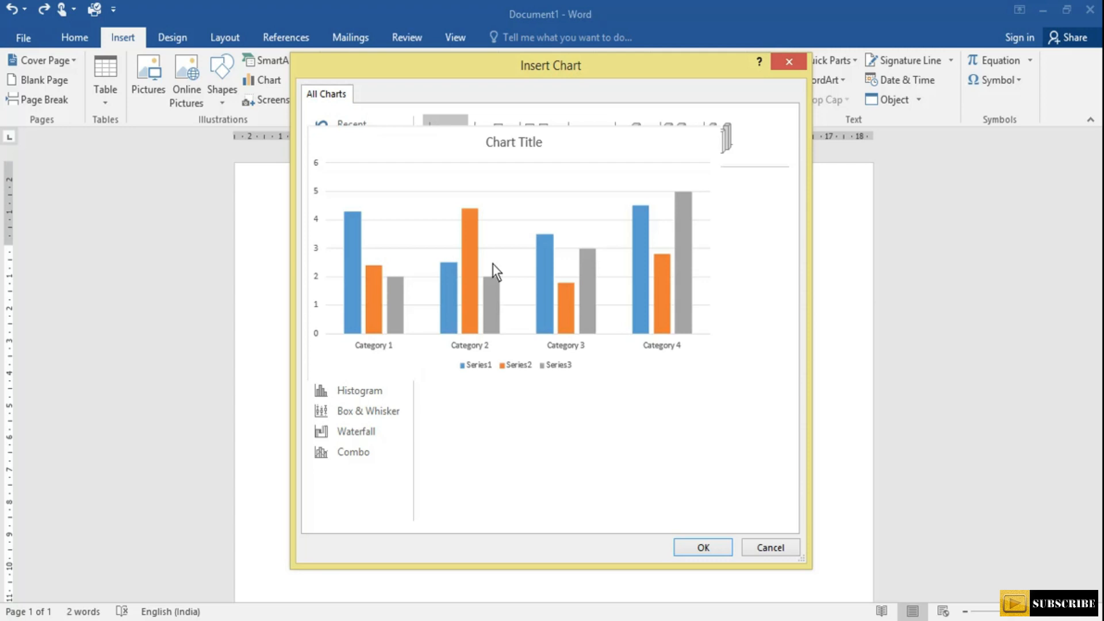
pyautogui.doubleClick(493, 265)
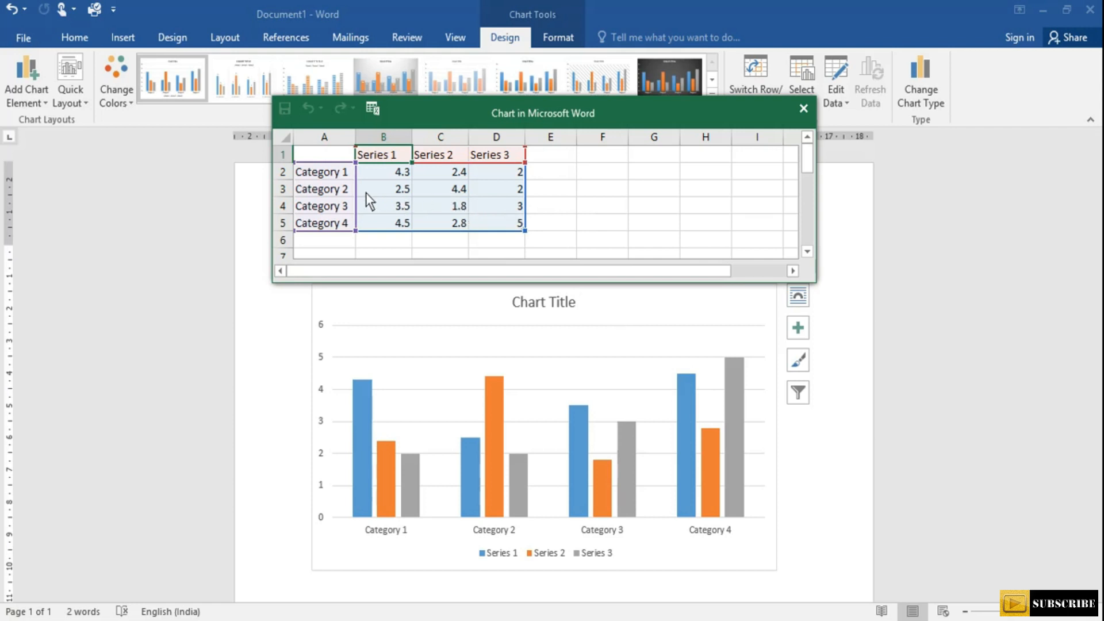
# Rename Category 1 to "name" in the chart's data sheet and extend the data range to column E and row 6.
pyautogui.click(346, 176)
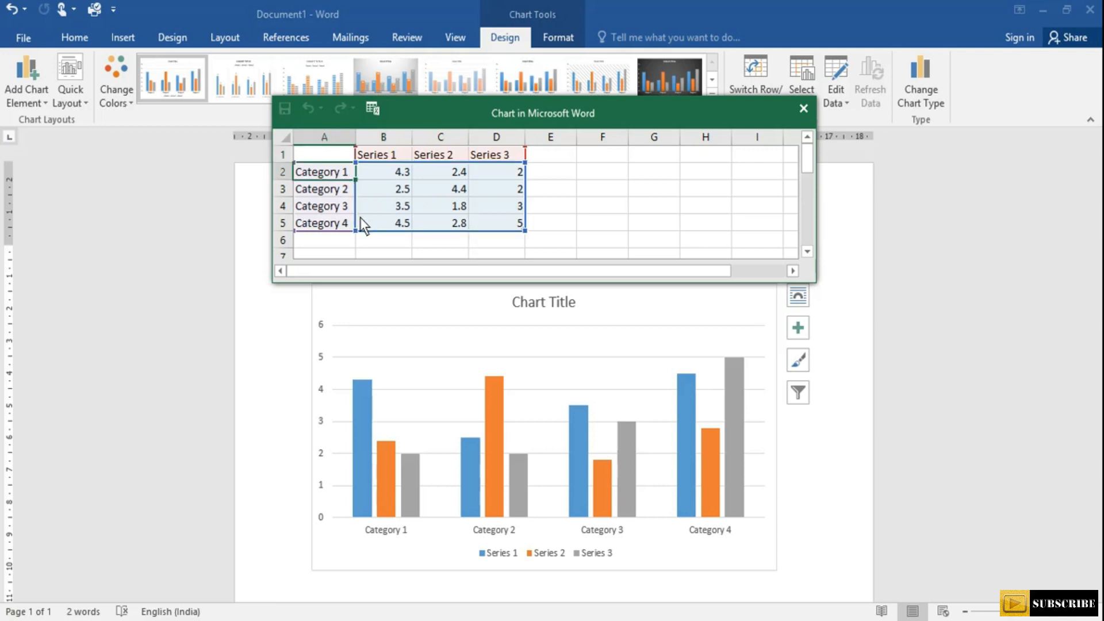
pyautogui.write('name')
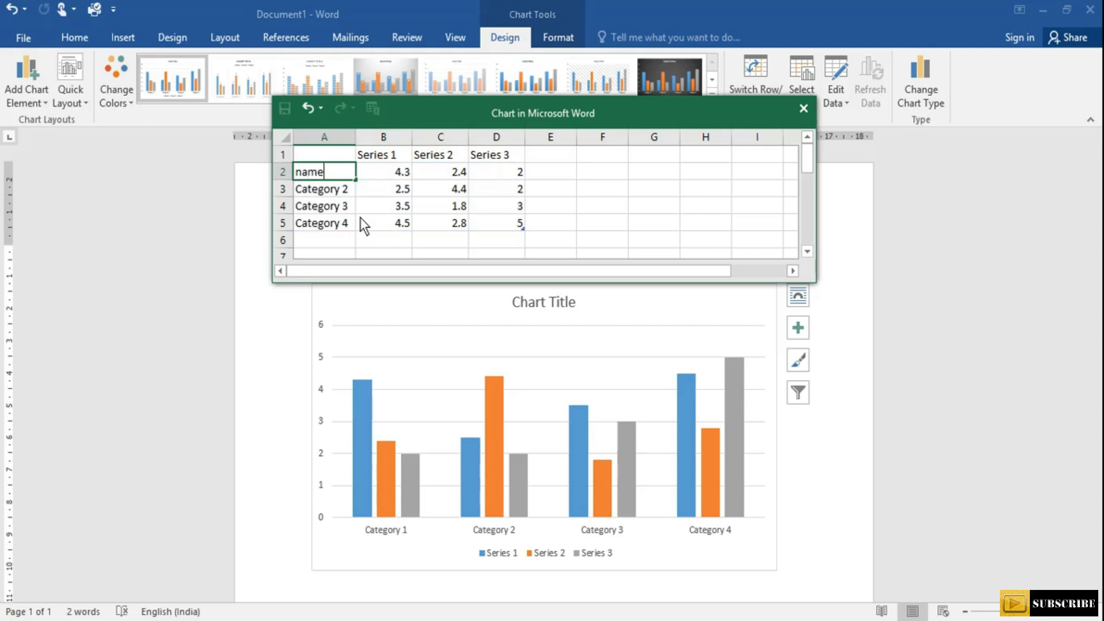
pyautogui.press('Return')
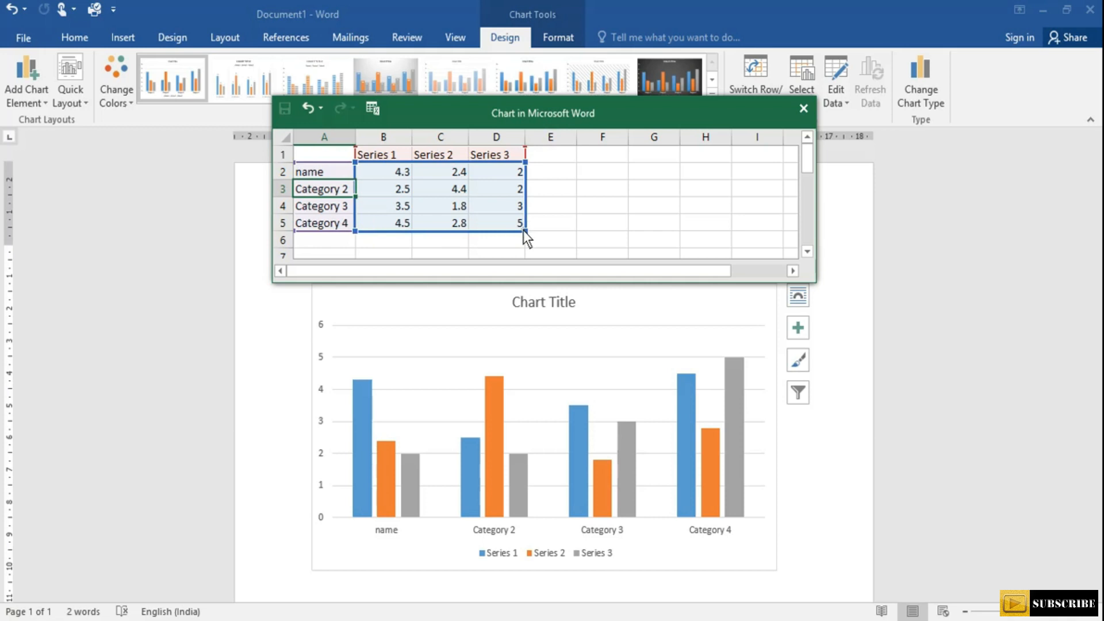
pyautogui.moveTo(525, 231); pyautogui.dragTo(576, 249)
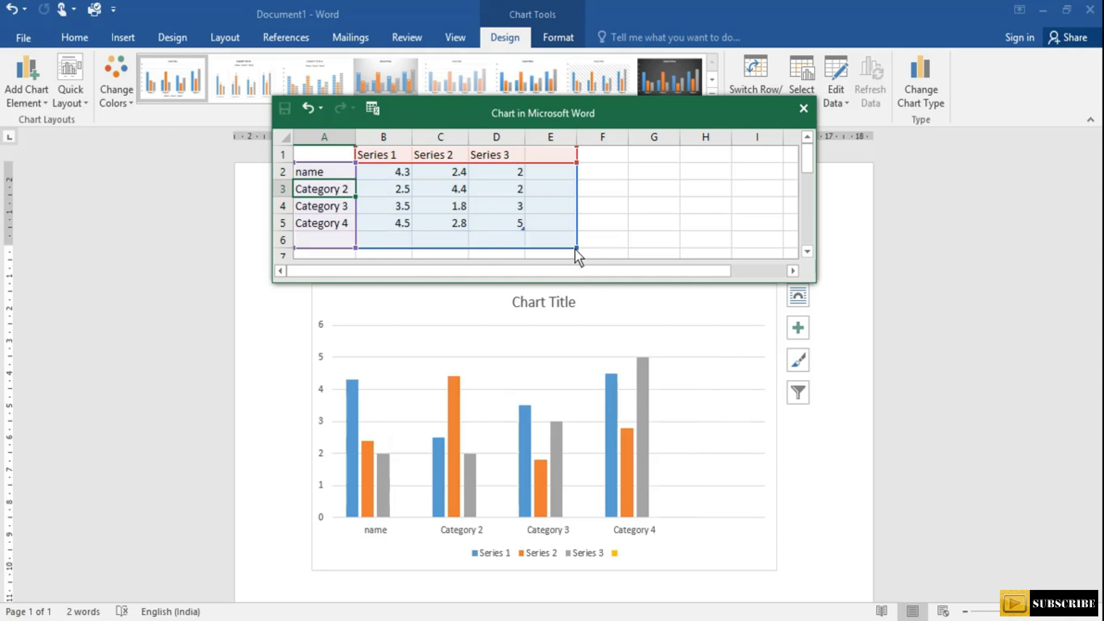
pyautogui.click(803, 109)
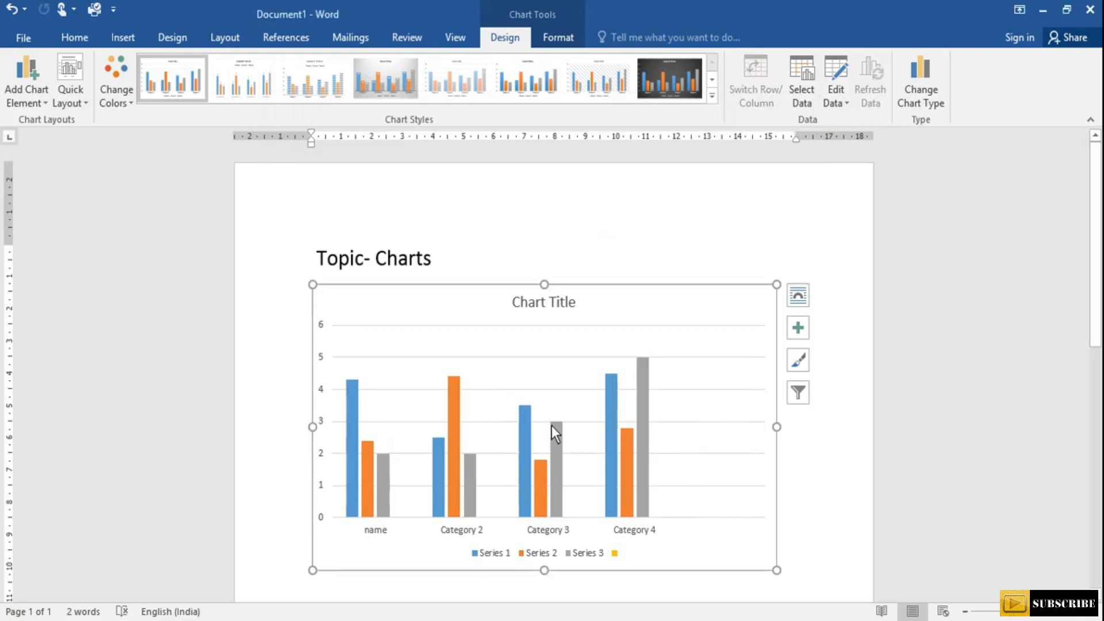
# Reopen the chart's data sheet through Edit Data to review the source values, and close it again.
pyautogui.moveTo(548, 425)
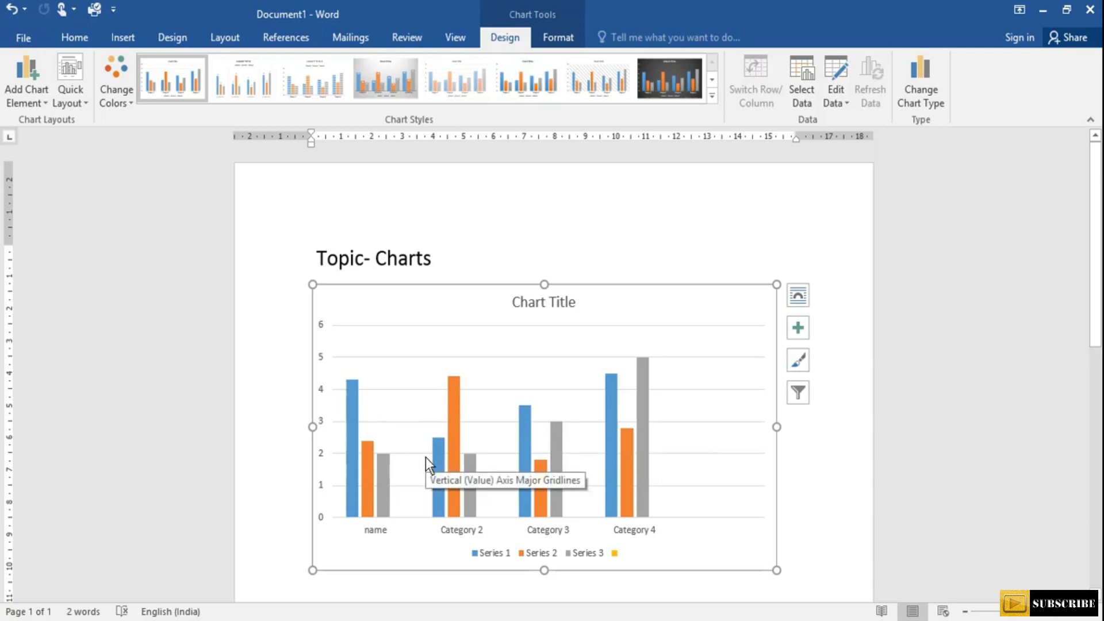
pyautogui.click(400, 419)
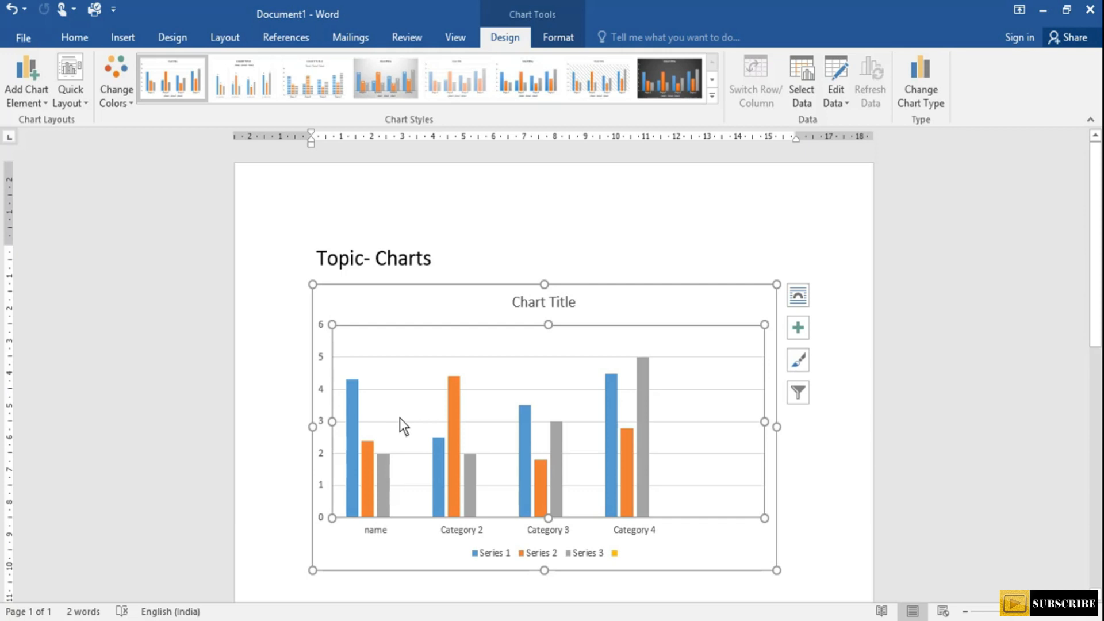
pyautogui.click(832, 107)
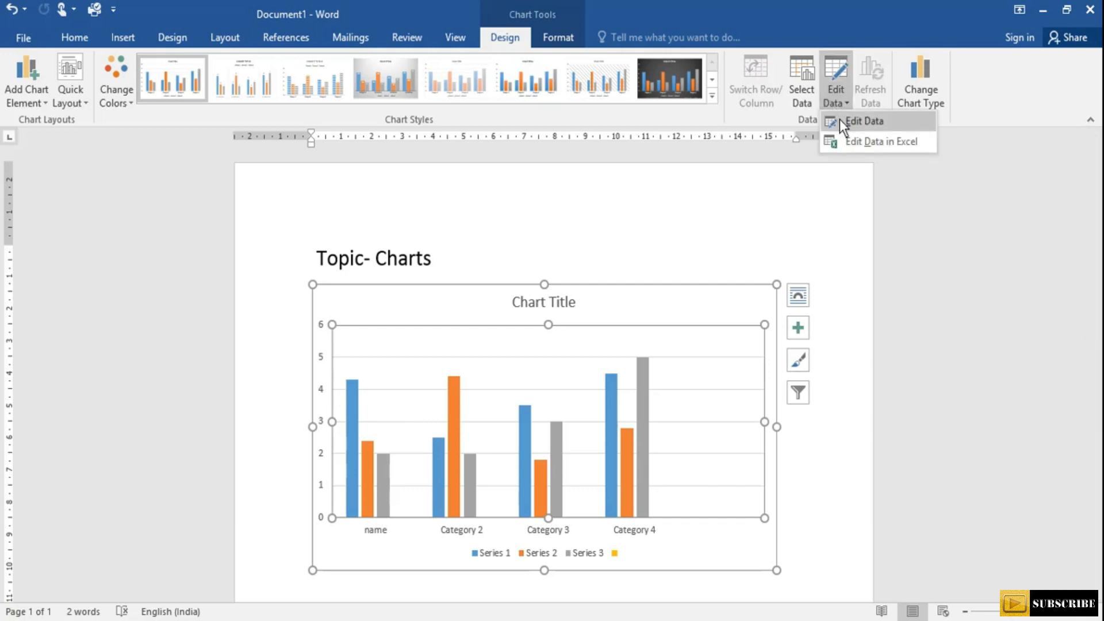
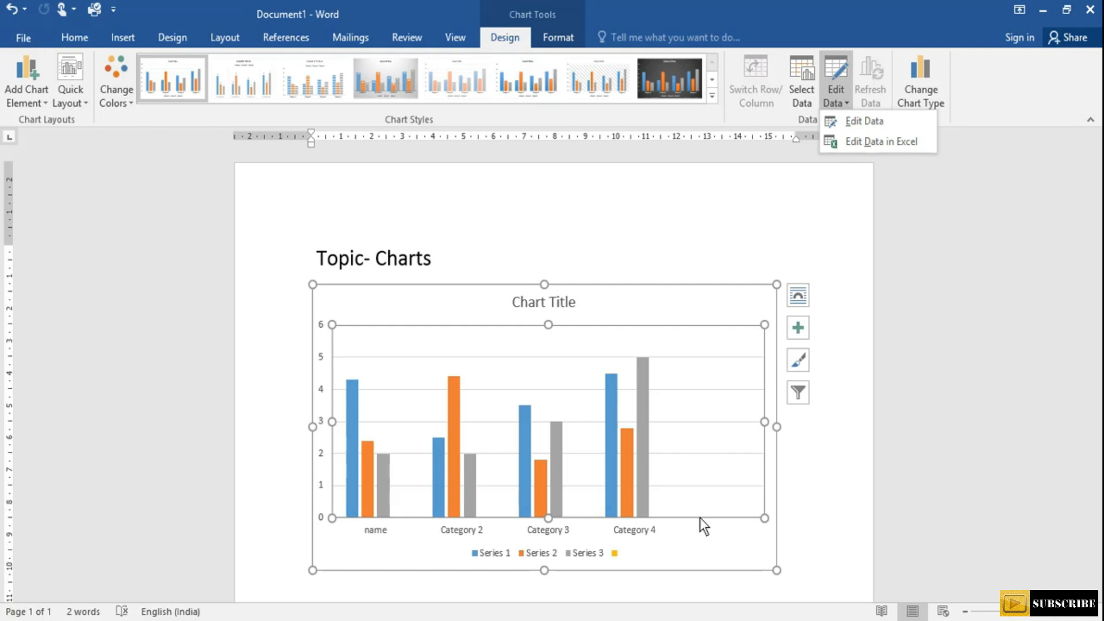
pyautogui.click(567, 370)
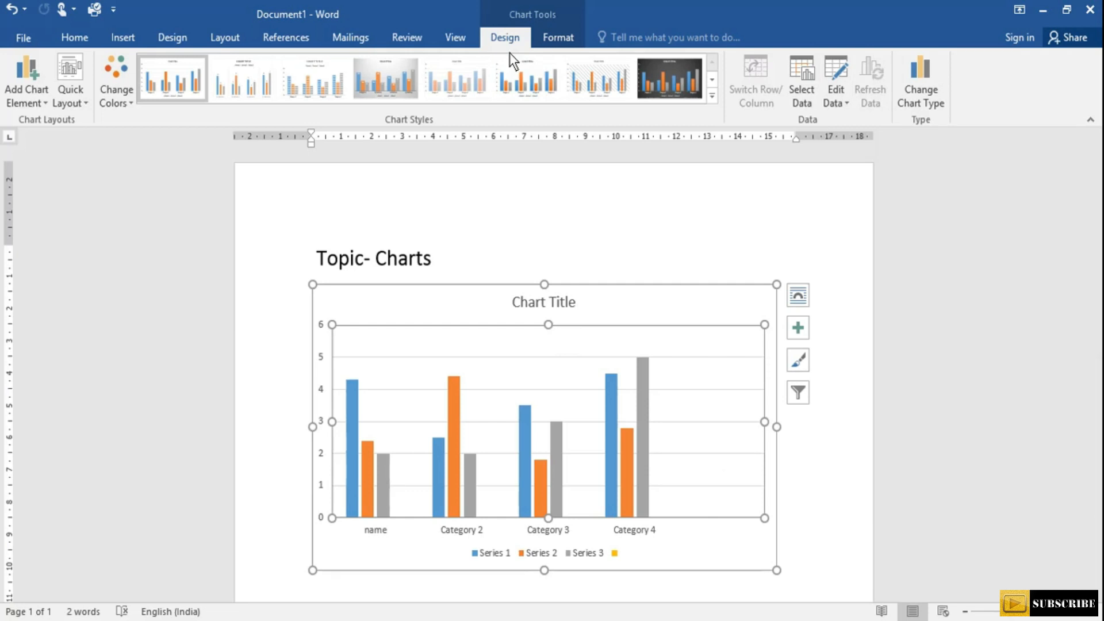
pyautogui.click(834, 99)
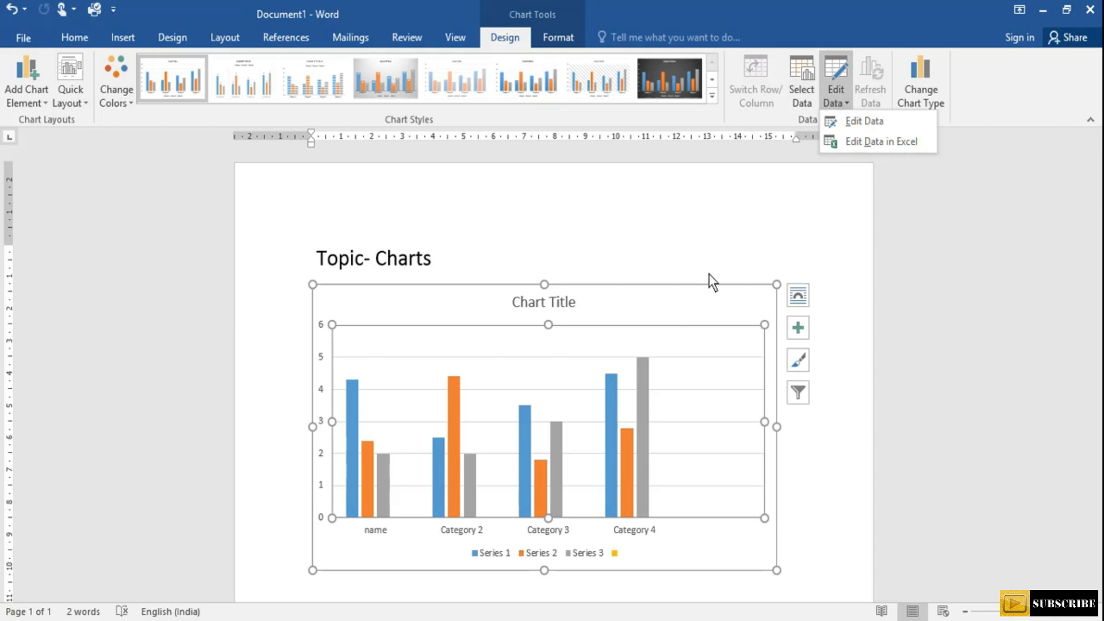
pyautogui.click(561, 382)
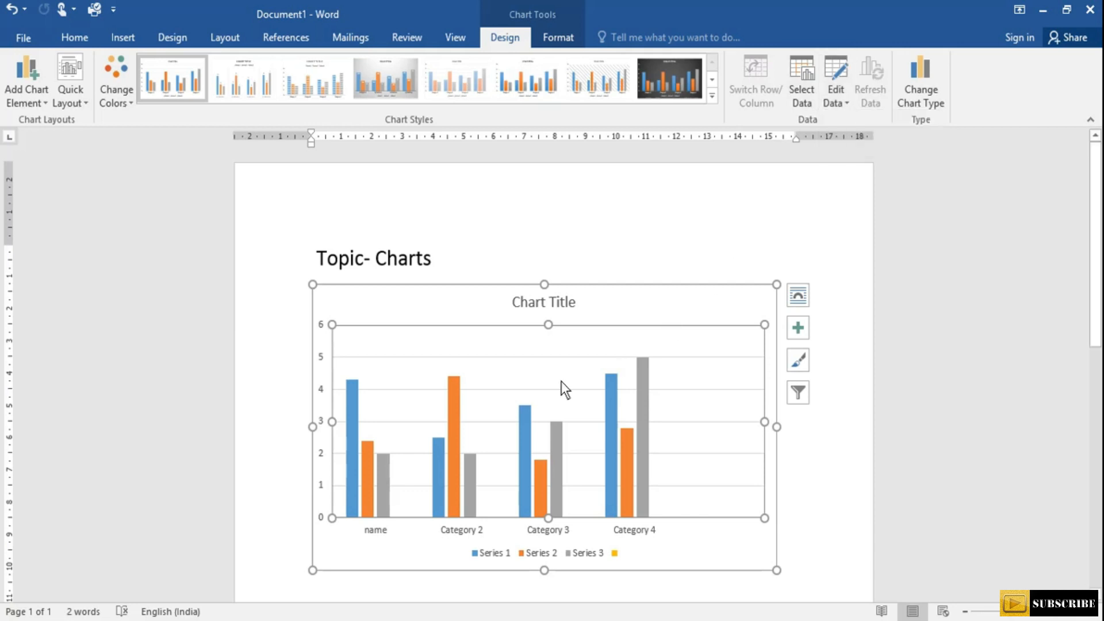
pyautogui.click(829, 105)
pyautogui.click(837, 119)
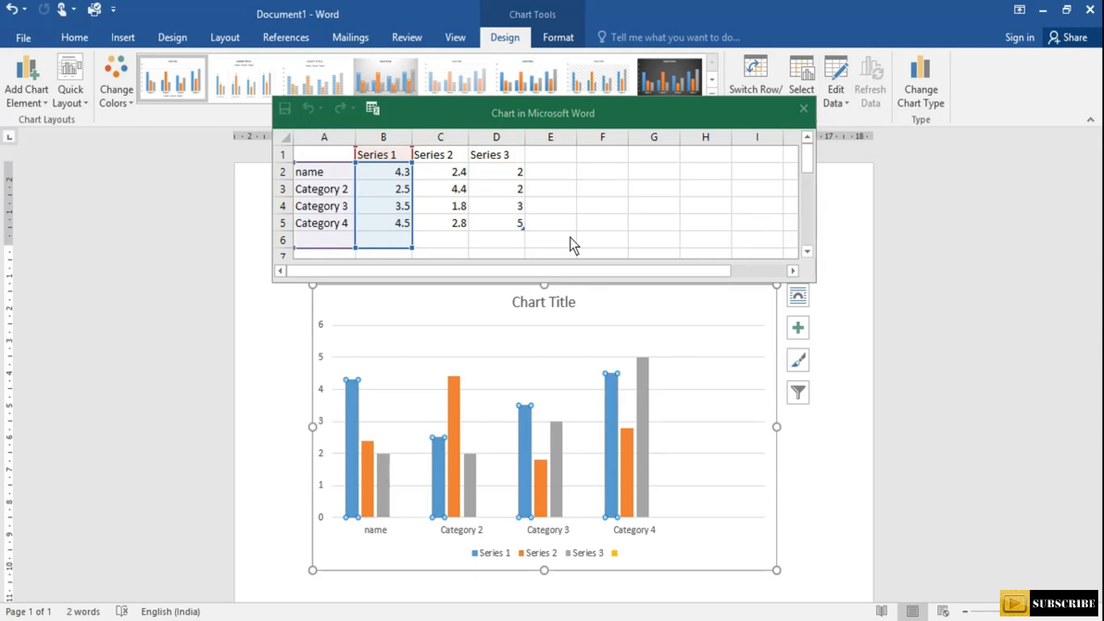
pyautogui.click(799, 108)
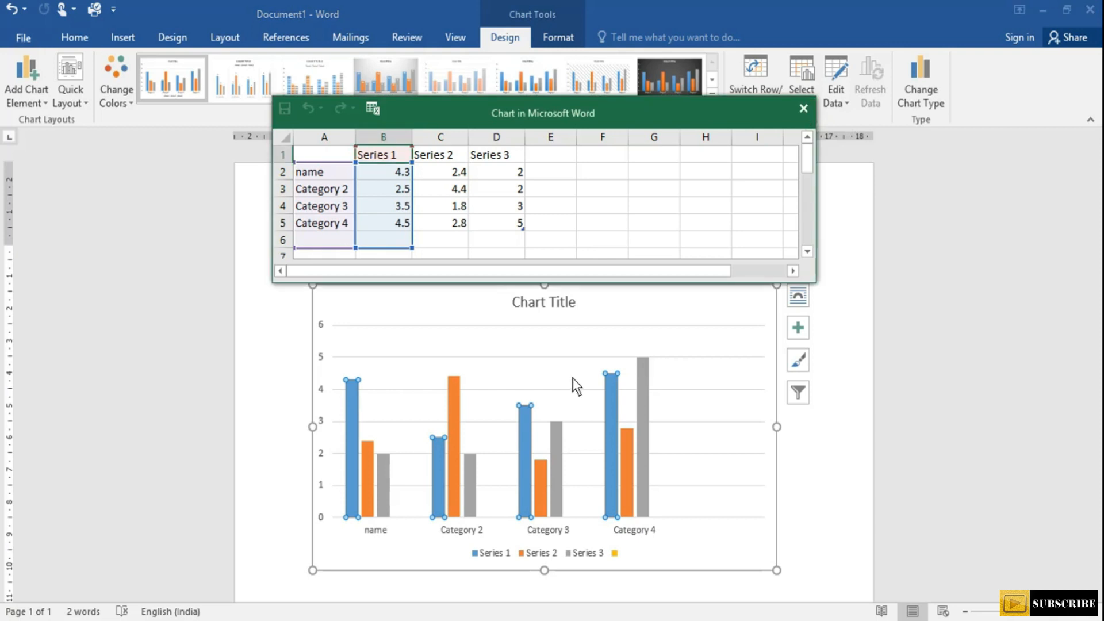
pyautogui.click(800, 107)
# Change the chart type from Clustered Column to 100% Stacked Column.
pyautogui.click(523, 445)
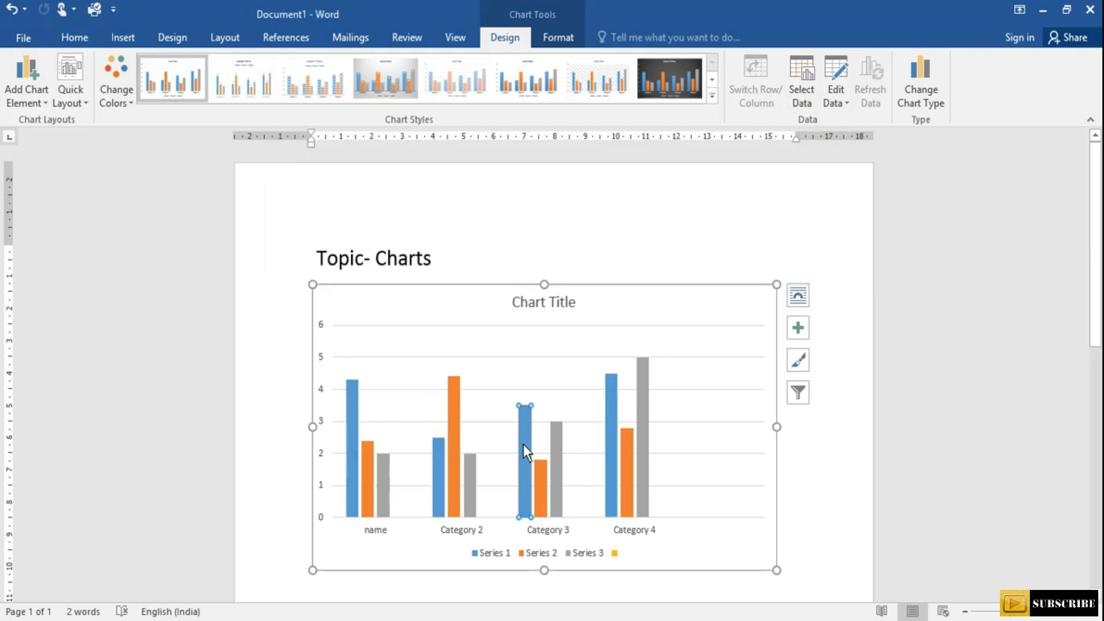
pyautogui.click(514, 403)
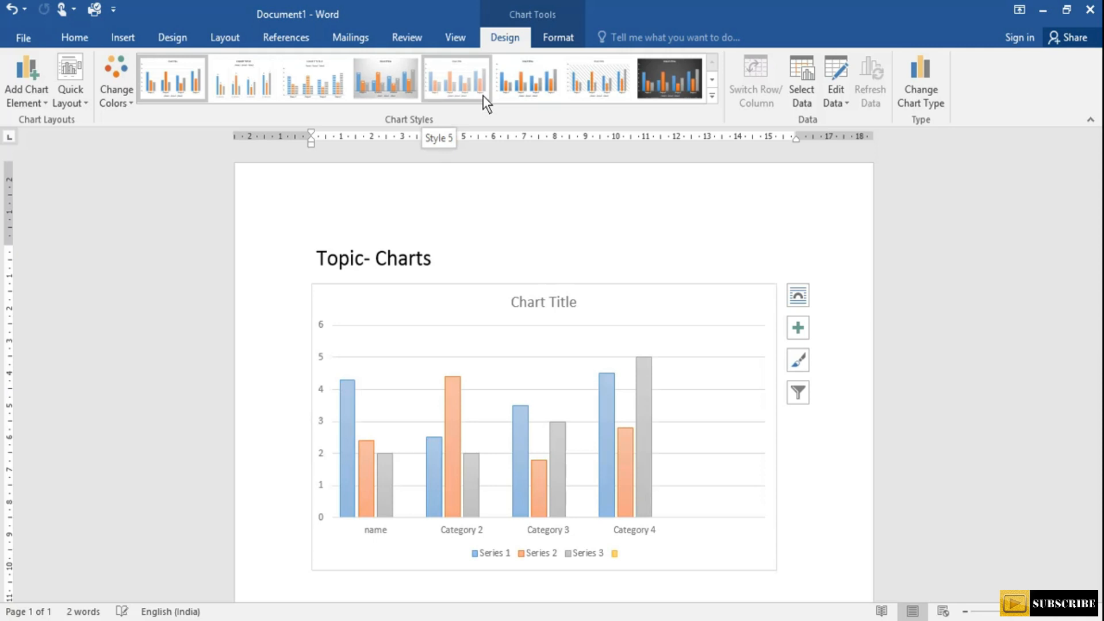
pyautogui.click(922, 87)
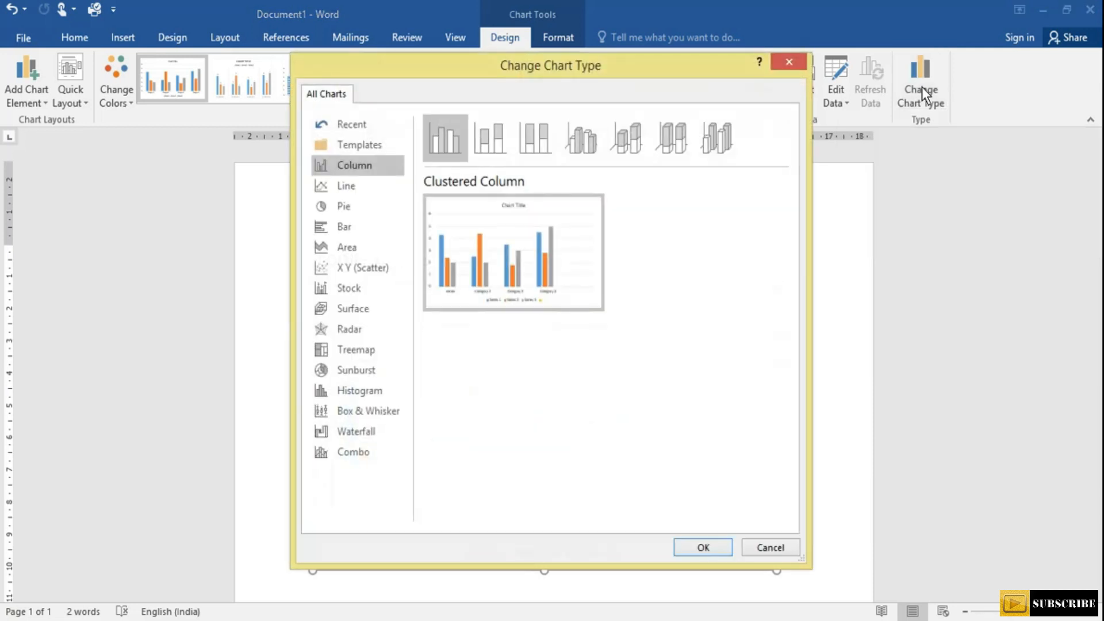
pyautogui.click(496, 134)
pyautogui.click(534, 135)
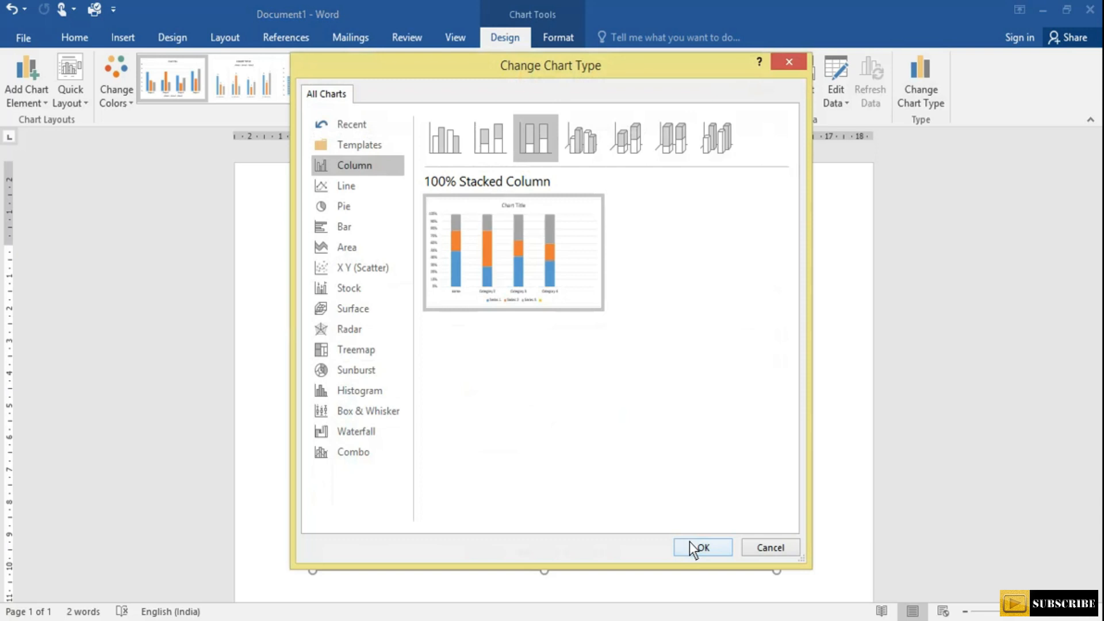
pyautogui.click(689, 542)
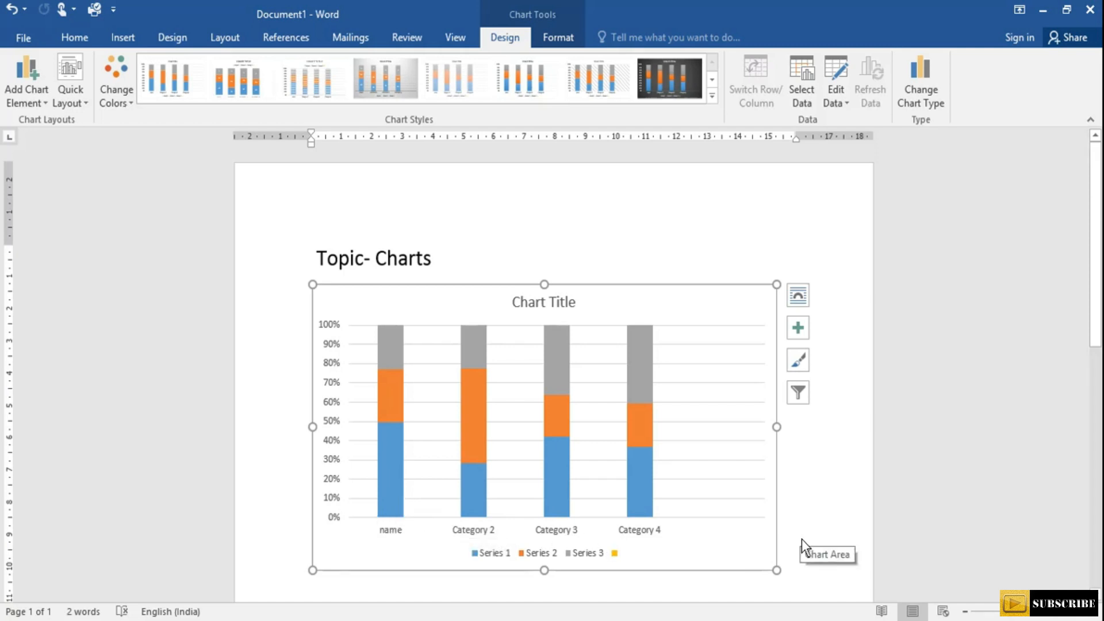
# Apply the quick layout that adds a vertical axis title and a data table beneath the chart.
pyautogui.click(609, 457)
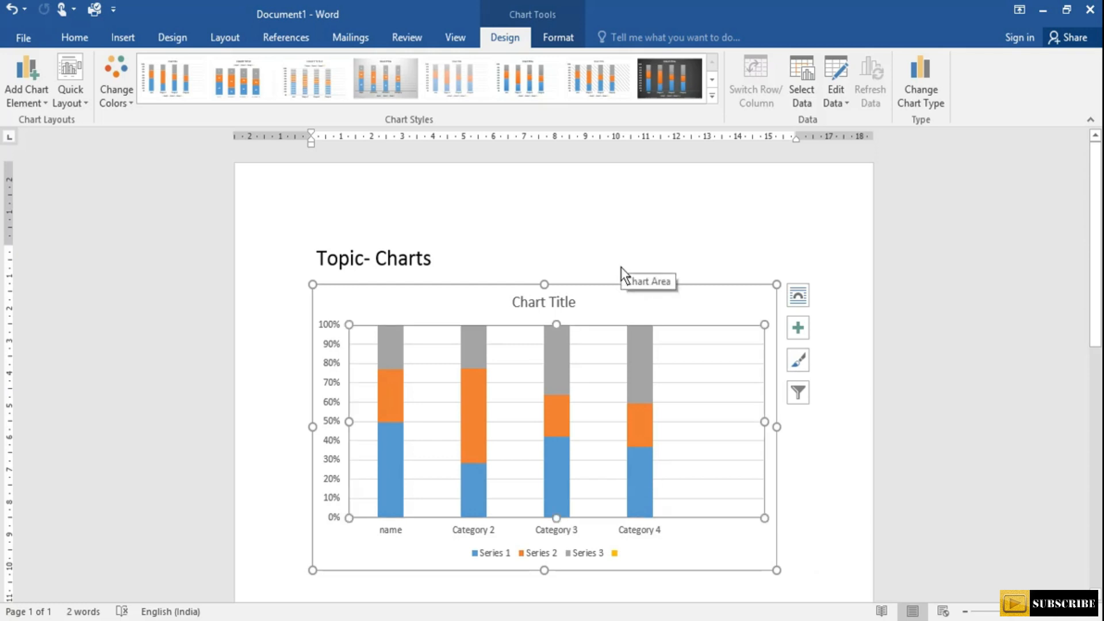
pyautogui.click(66, 99)
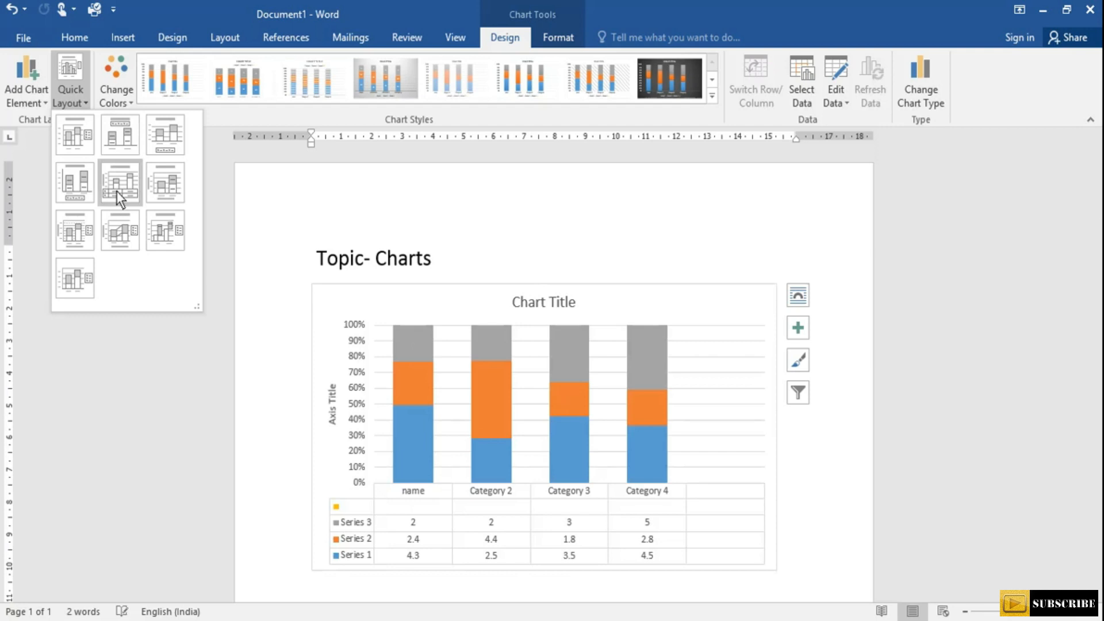
pyautogui.click(116, 193)
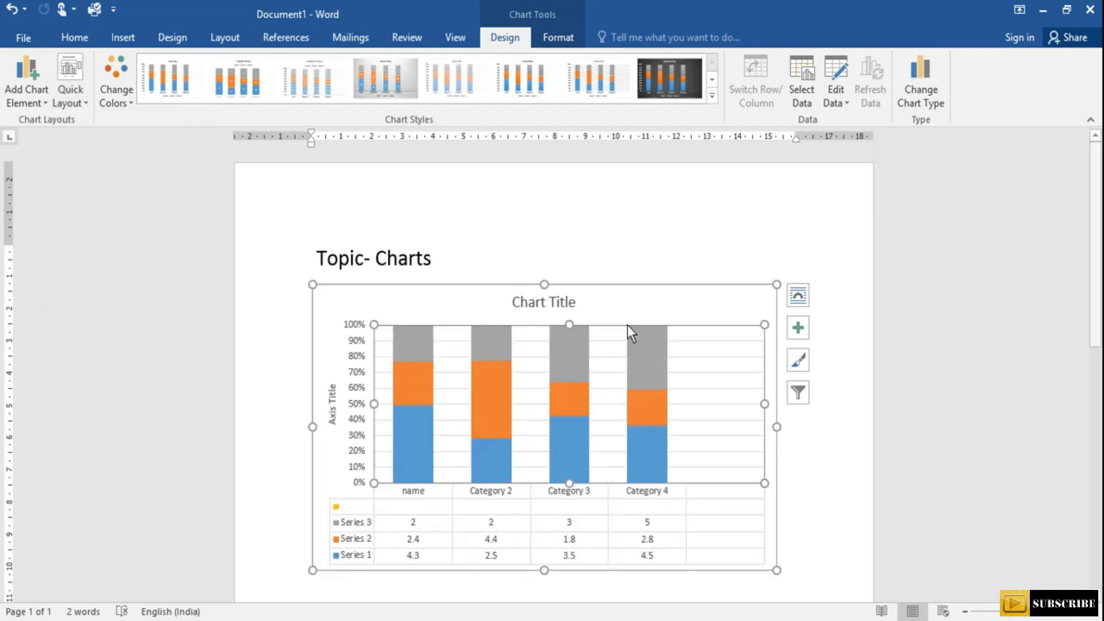
pyautogui.moveTo(587, 438)
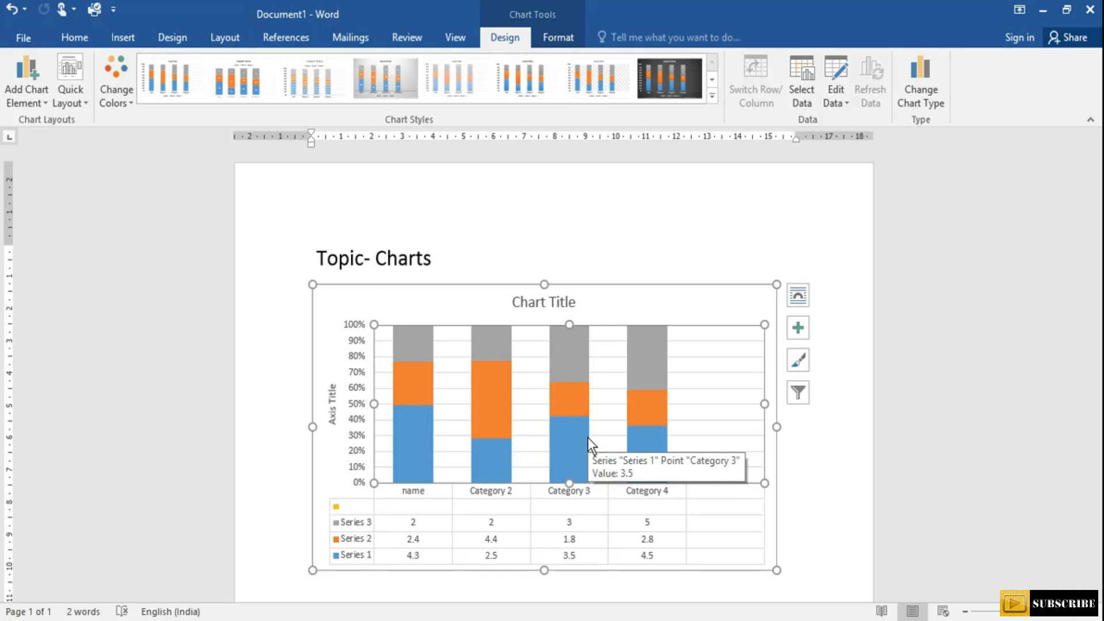
pyautogui.click(26, 104)
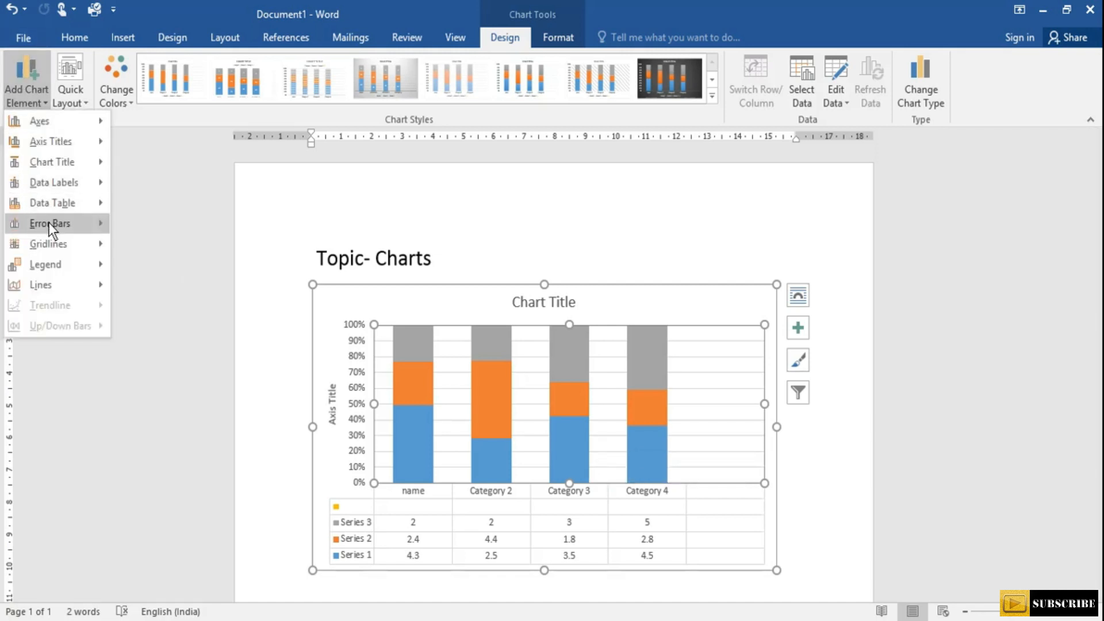
pyautogui.moveTo(56, 221)
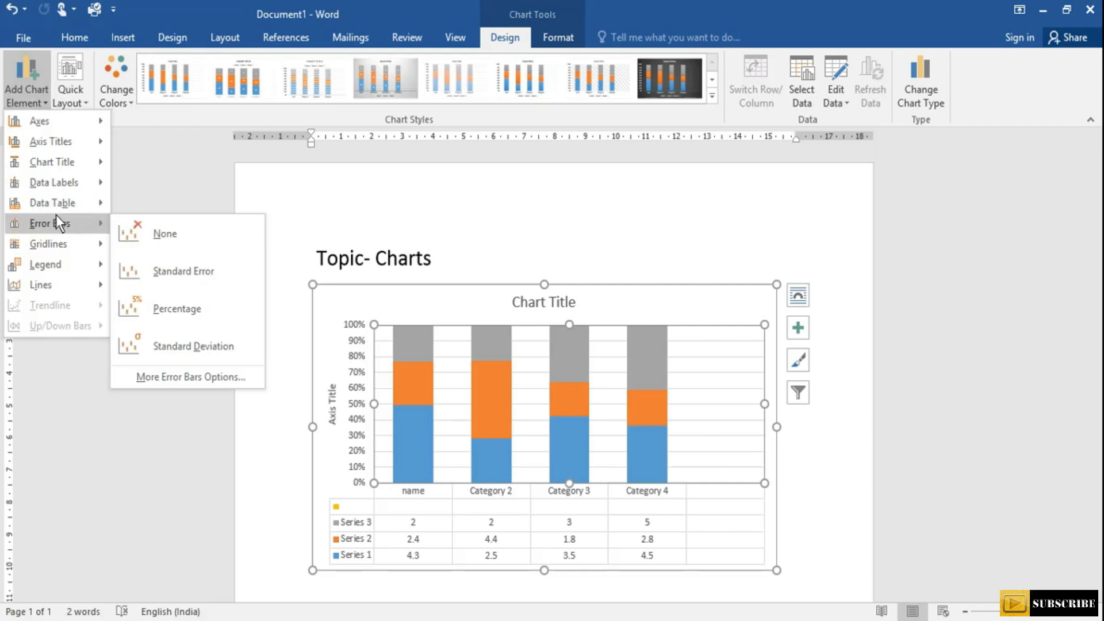
pyautogui.click(503, 432)
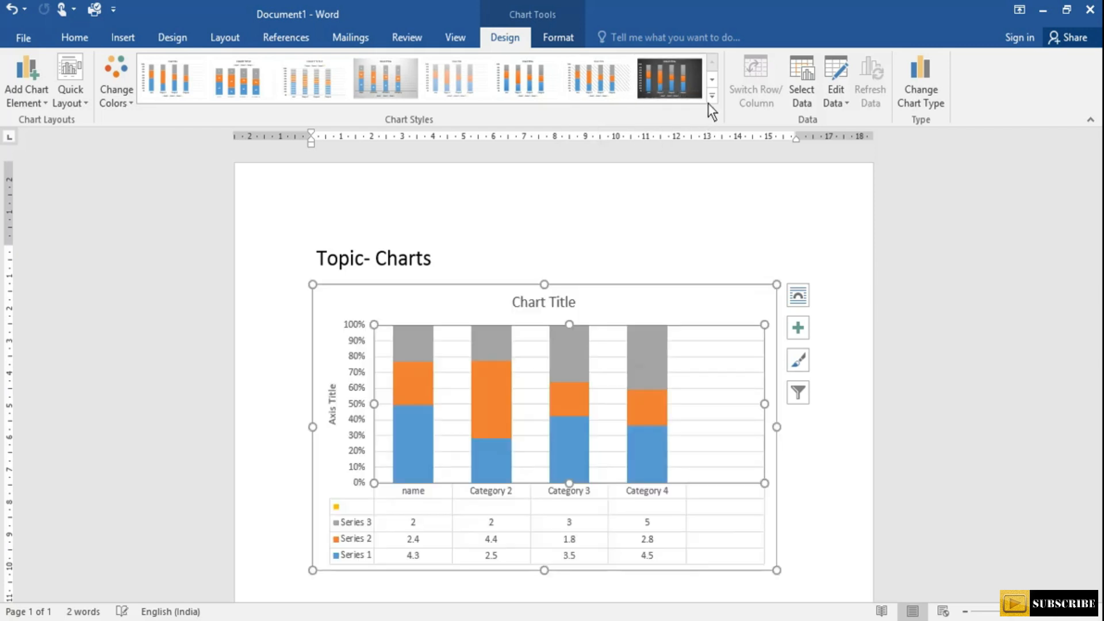
# Apply the dark chart style, Style 8, to the stacked column chart.
pyautogui.click(712, 97)
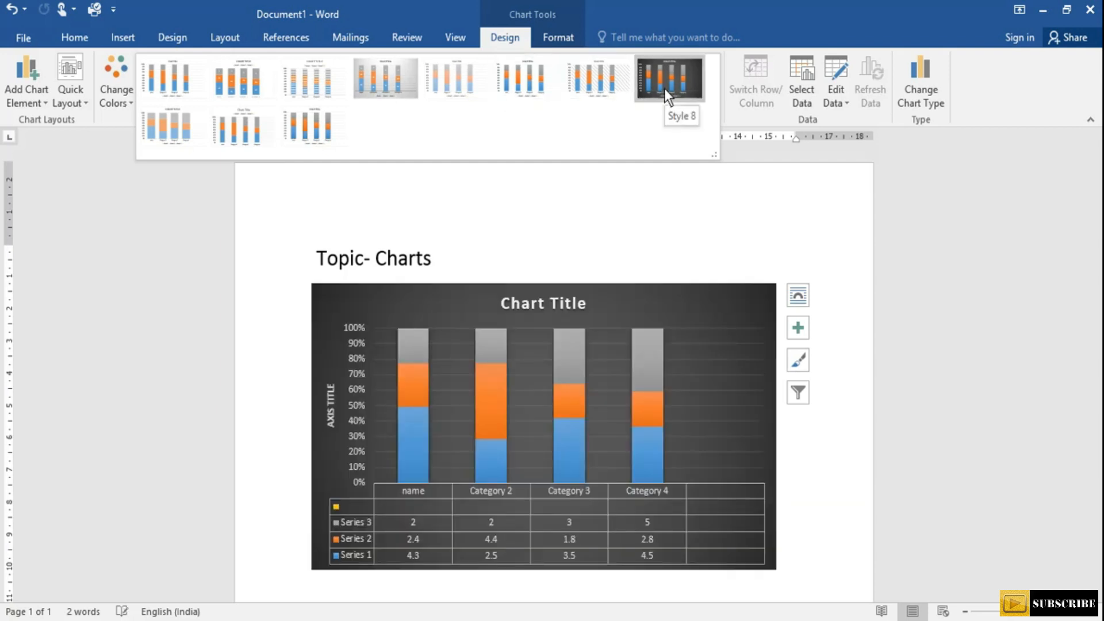
pyautogui.click(664, 89)
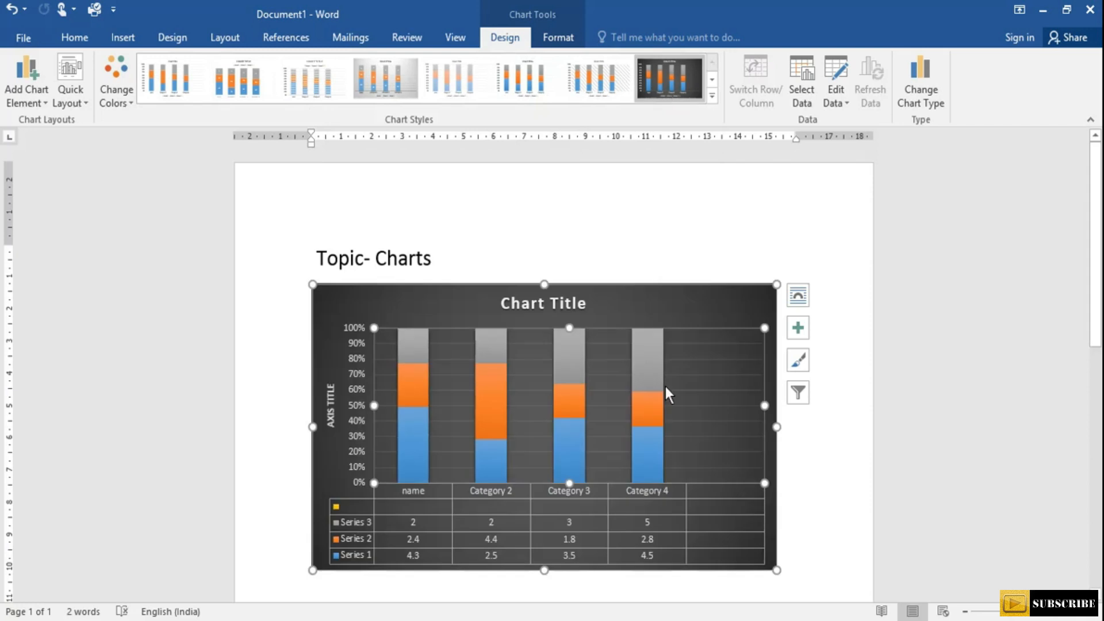
# Open the chart's filter list to review its series and categories, and close it without changes.
pyautogui.moveTo(665, 387)
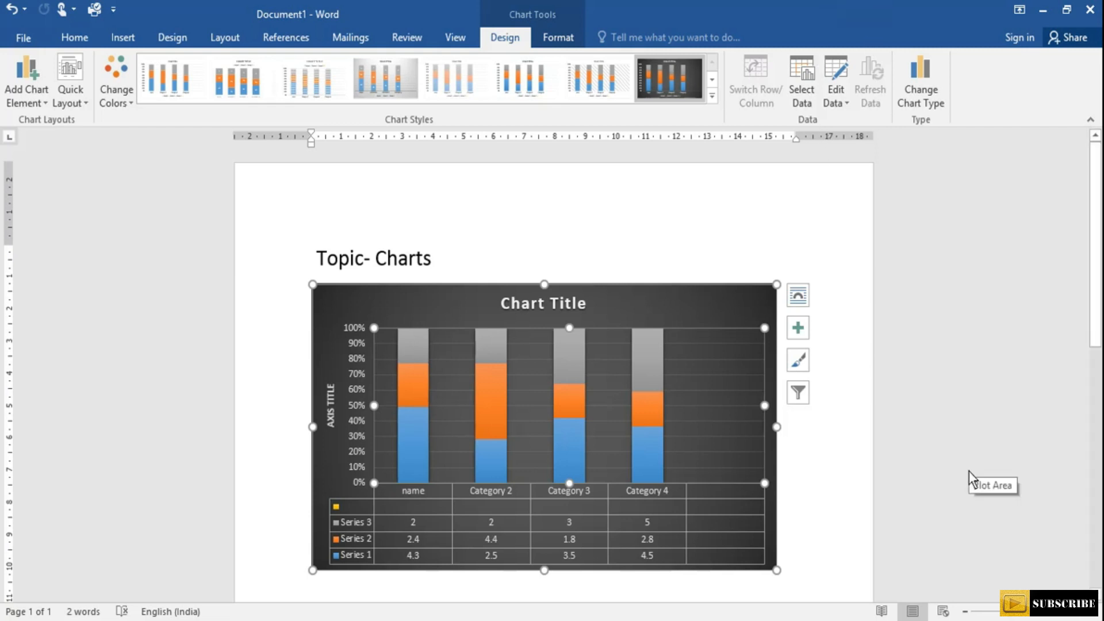
pyautogui.click(797, 392)
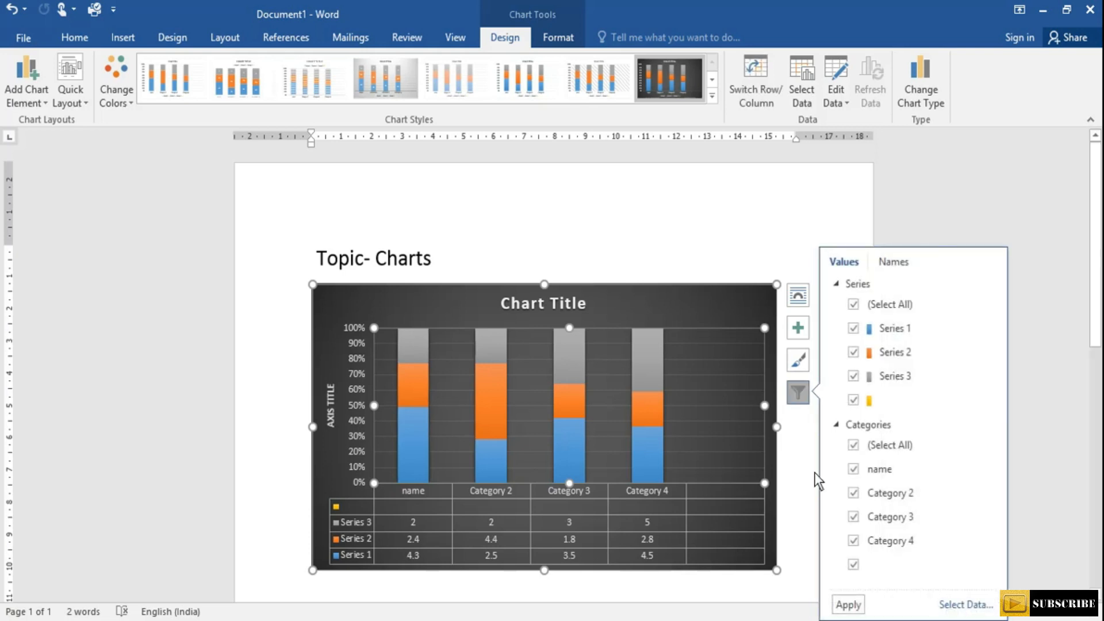
pyautogui.click(789, 199)
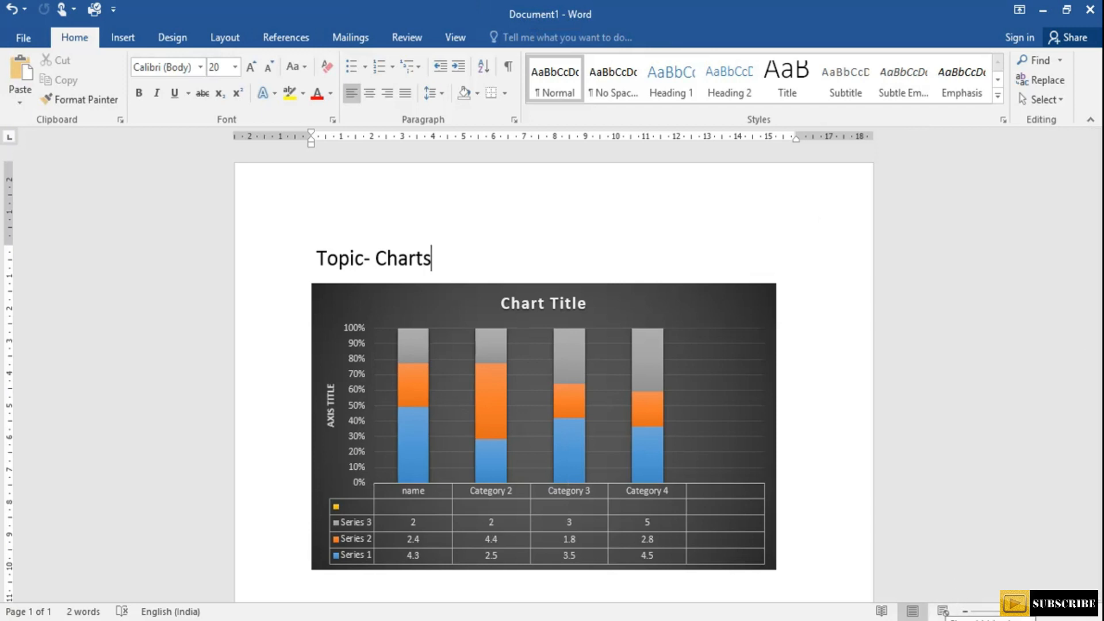
pyautogui.click(941, 620)
pyautogui.click(970, 523)
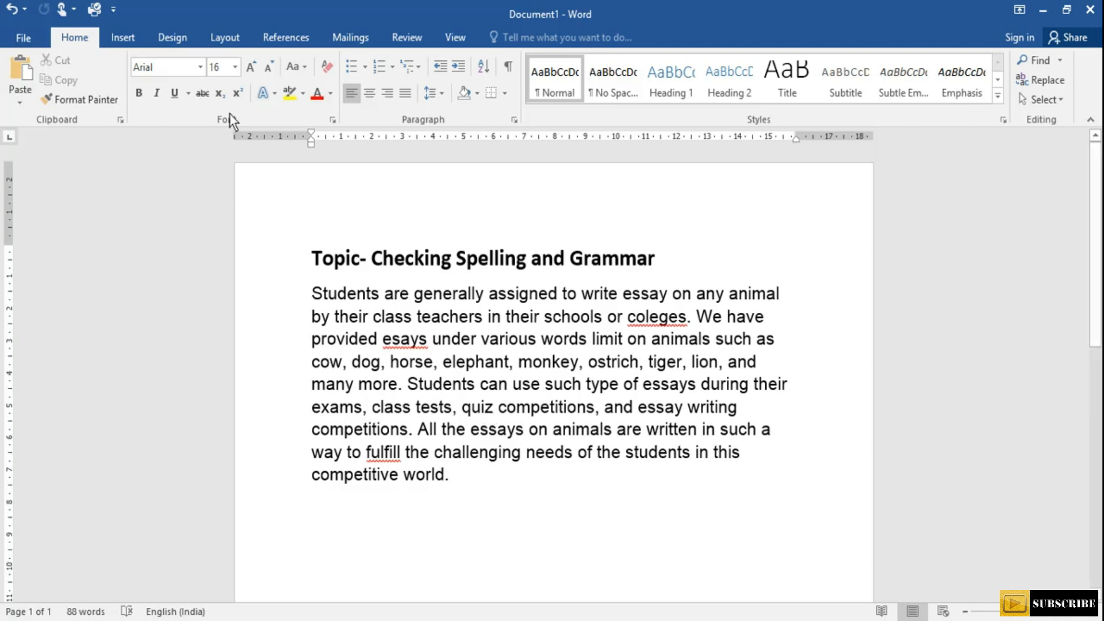
# Run the spelling and grammar check, replacing all occurrences of "fulfill" with "fulfil", "coleges" with "colleges" and "esays" with "essays".
pyautogui.click(400, 38)
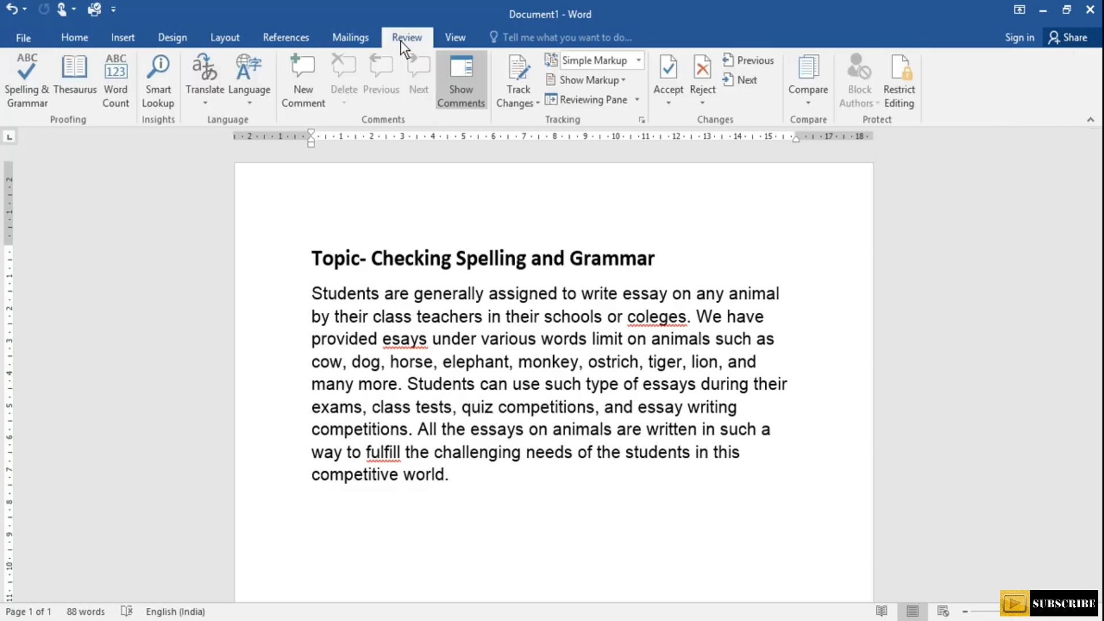
pyautogui.click(22, 86)
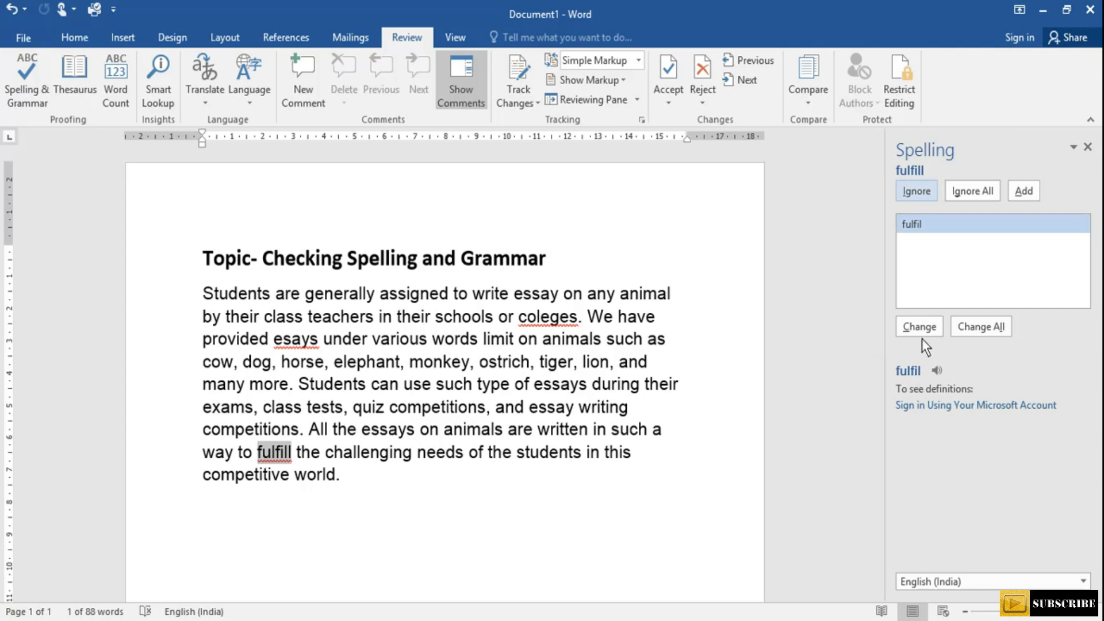
pyautogui.click(979, 332)
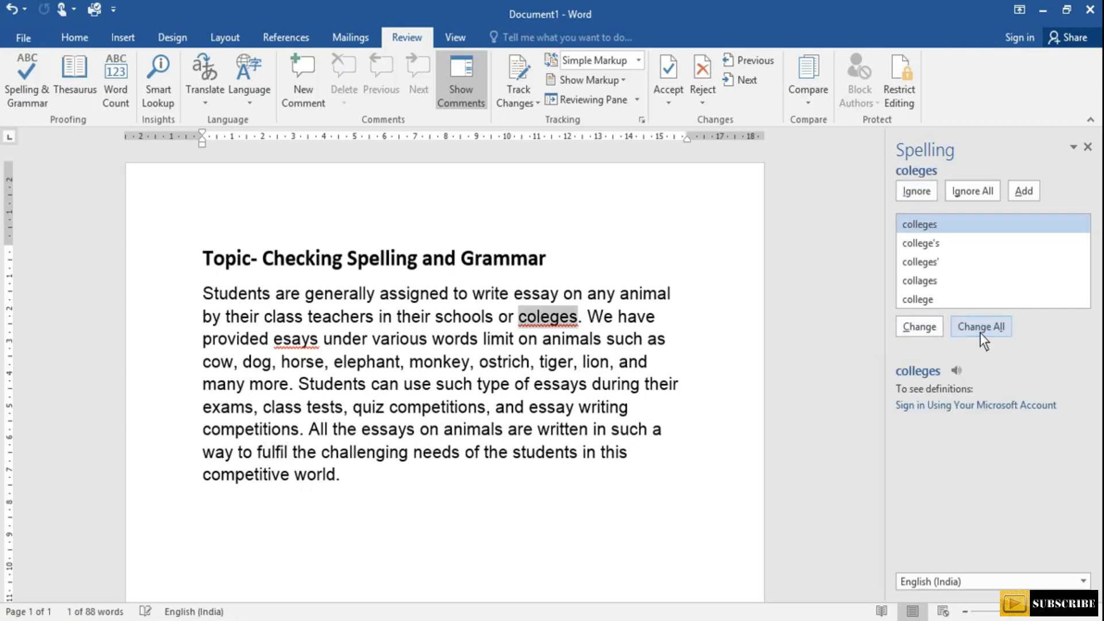
pyautogui.click(971, 324)
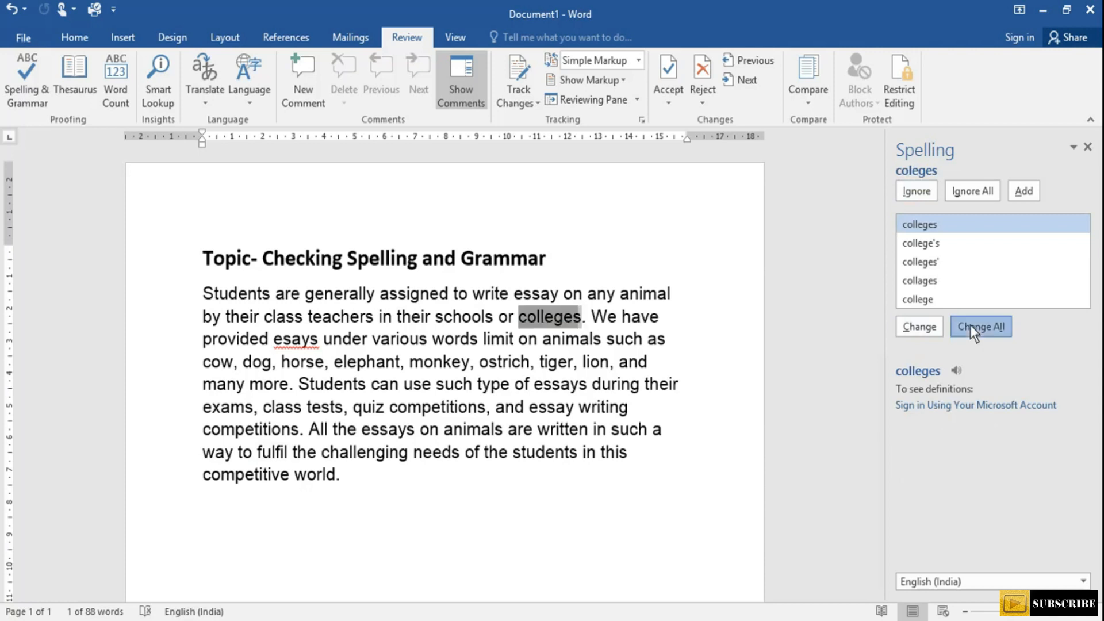
pyautogui.click(971, 325)
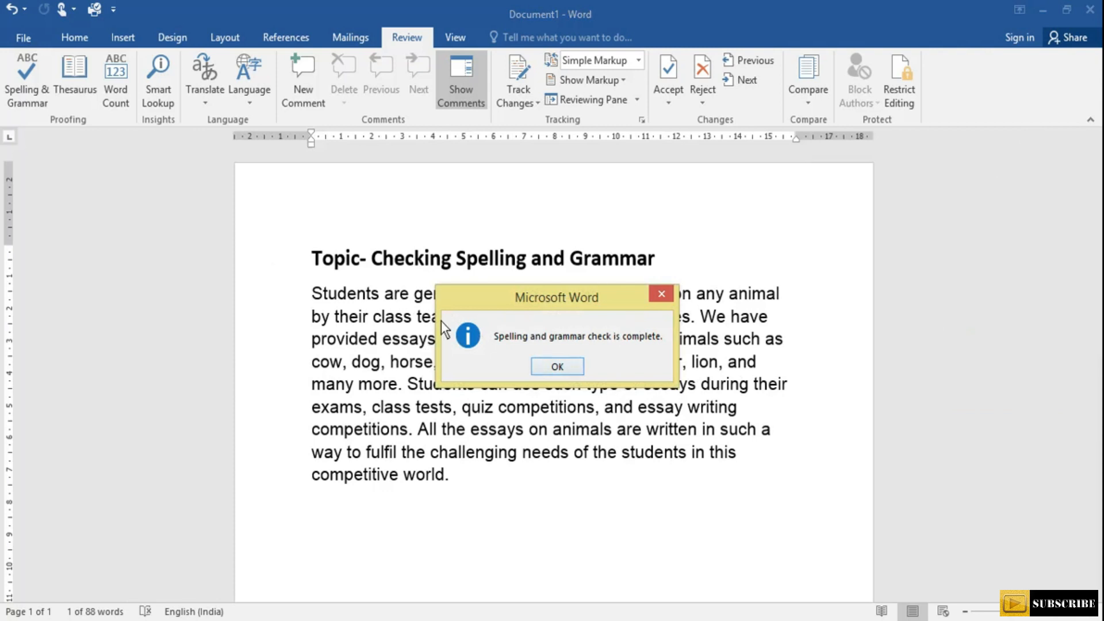
pyautogui.click(556, 366)
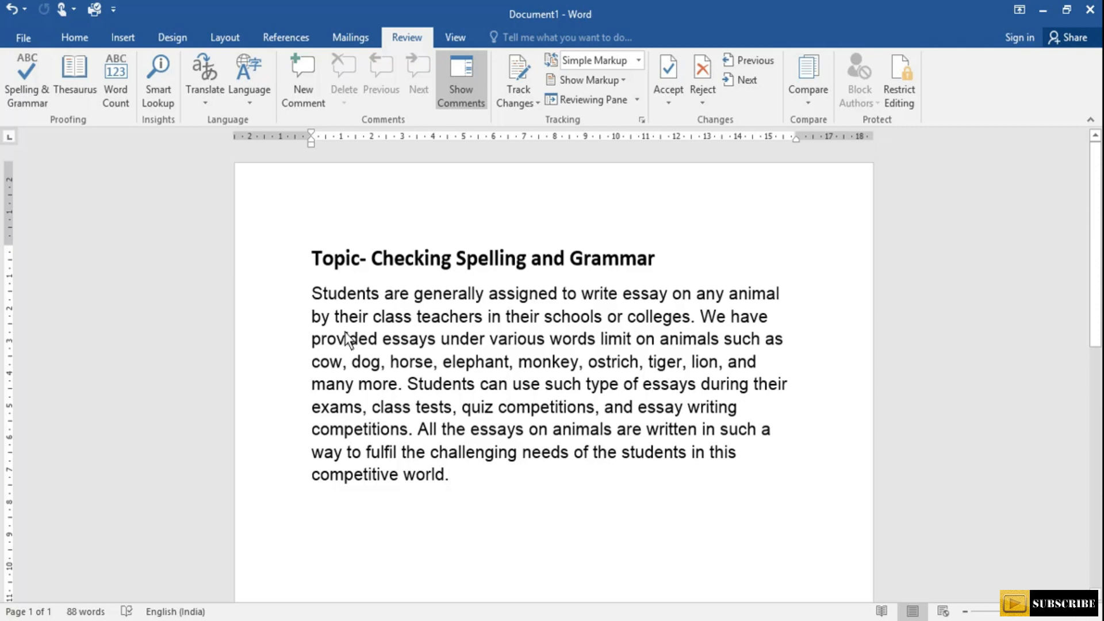
# Misspell "essays" as "esays" in the paragraph's second sentence and run the spelling and grammar check again.
pyautogui.click(409, 342)
pyautogui.press('BackSpace')
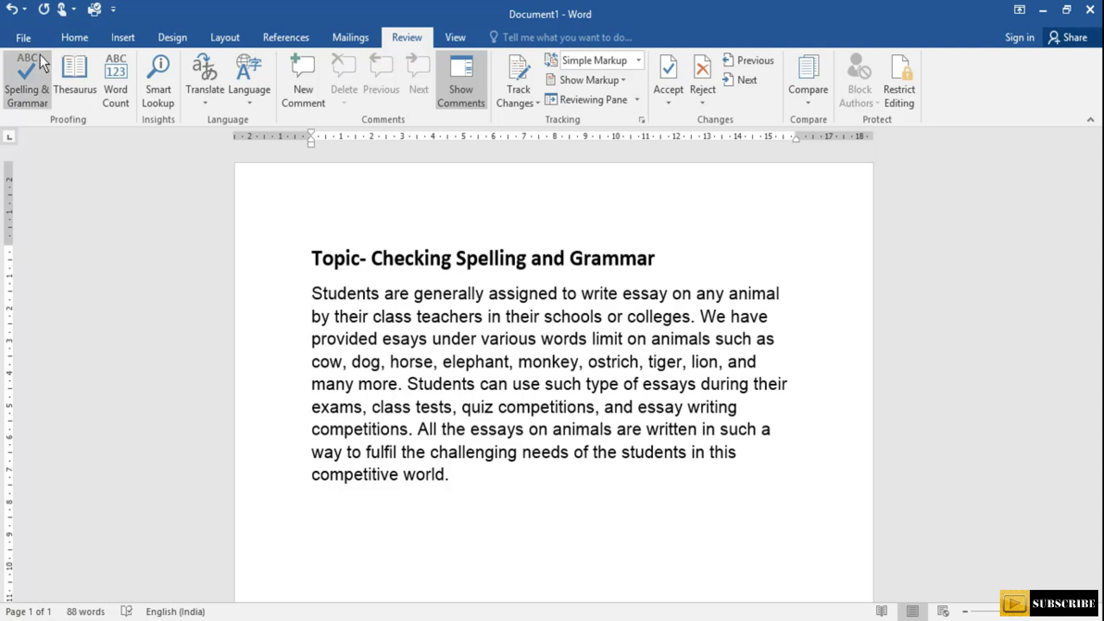
pyautogui.click(22, 77)
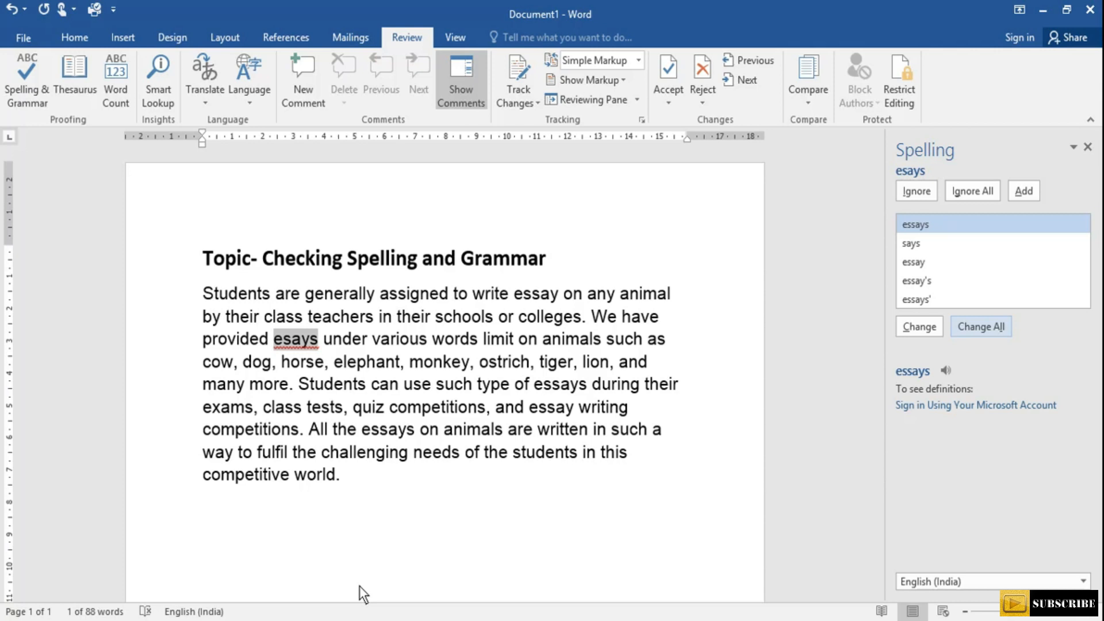
# Add a new line below the paragraph reading "Deer Mr." followed by the person's name.
pyautogui.click(402, 483)
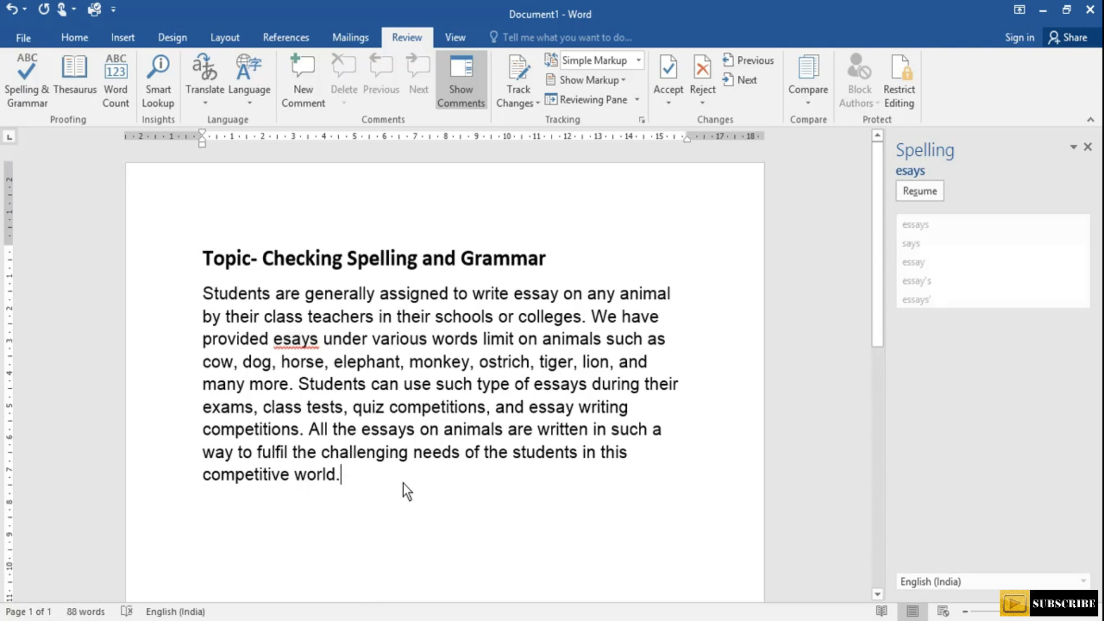
pyautogui.press('Return')
pyautogui.write('deer Mr. Theodore')
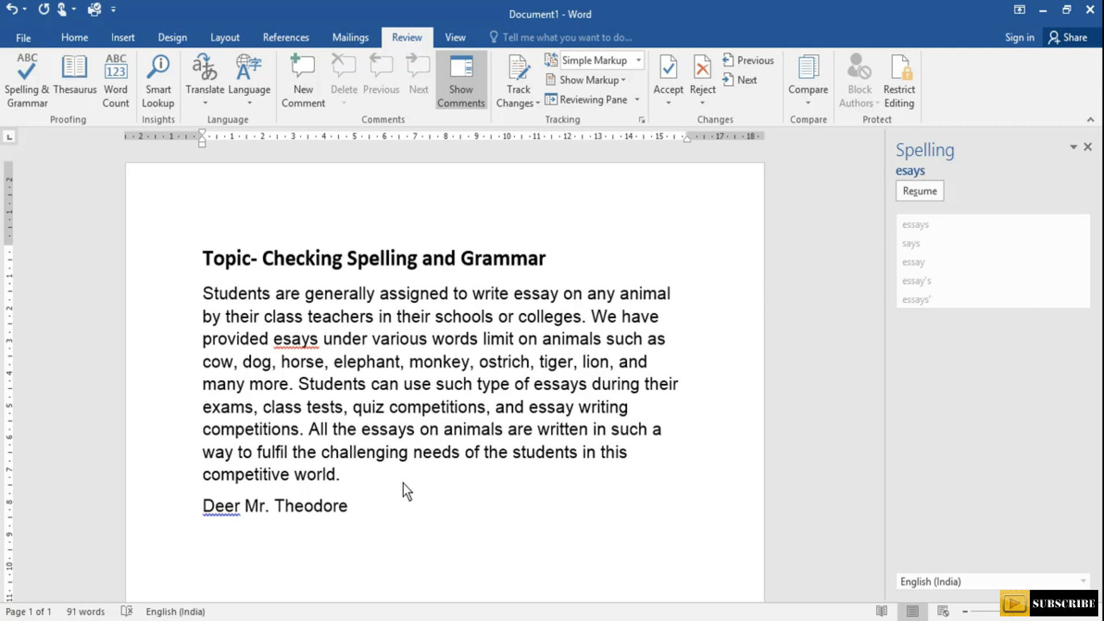
# Correct the flagged word "Deer" in the last line to the grammar suggestion "Dear".
pyautogui.press('Left')
pyautogui.press('Left')
pyautogui.press('Left')
pyautogui.press('Left')
pyautogui.press('Left')
pyautogui.press('Left')
pyautogui.press('Left')
pyautogui.press('Left')
pyautogui.press('Left')
pyautogui.press('Left')
pyautogui.press('Left')
pyautogui.press('Left')
pyautogui.press('Left')
pyautogui.press('Left')
pyautogui.press('Left')
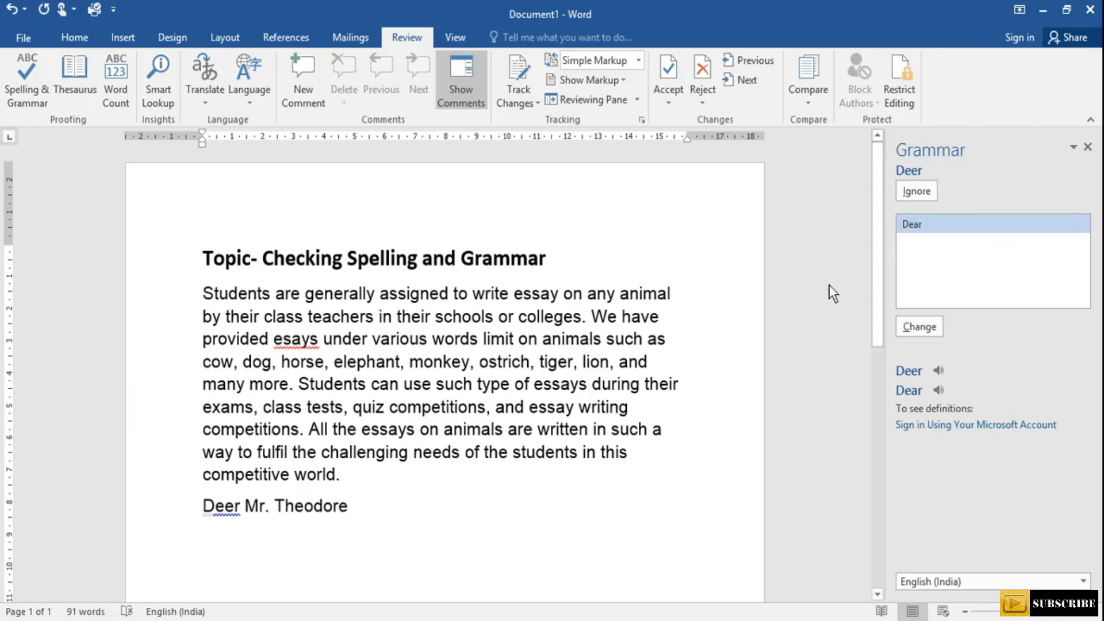
pyautogui.click(917, 324)
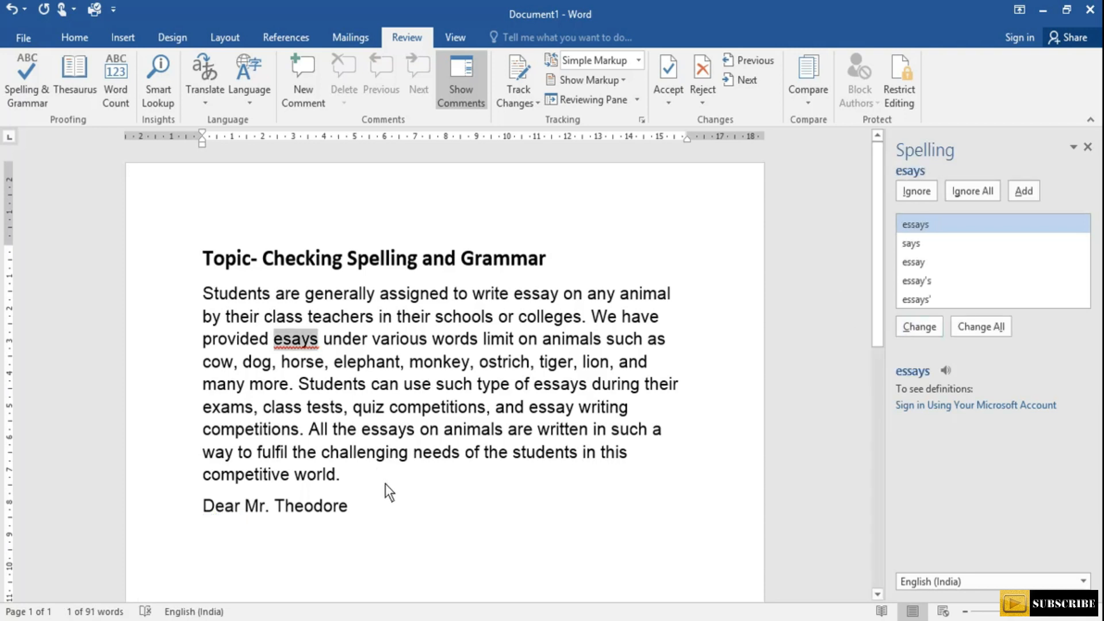
# Correct the misspelled word "esays" in the paragraph directly, using the suggested spelling "essays".
pyautogui.click(387, 508)
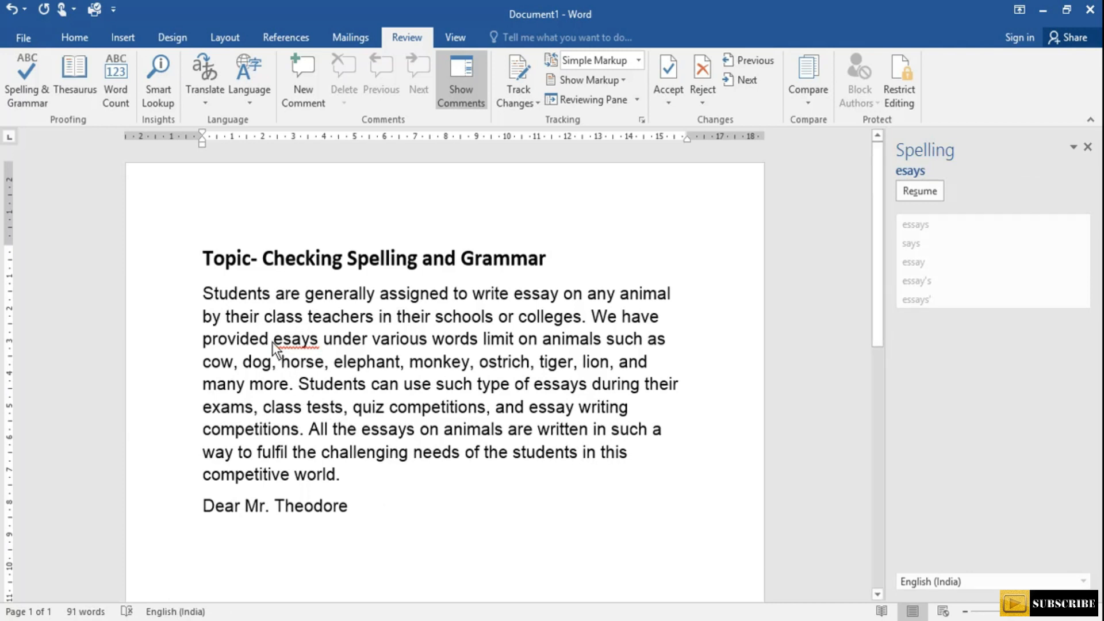
pyautogui.moveTo(271, 341); pyautogui.dragTo(311, 339)
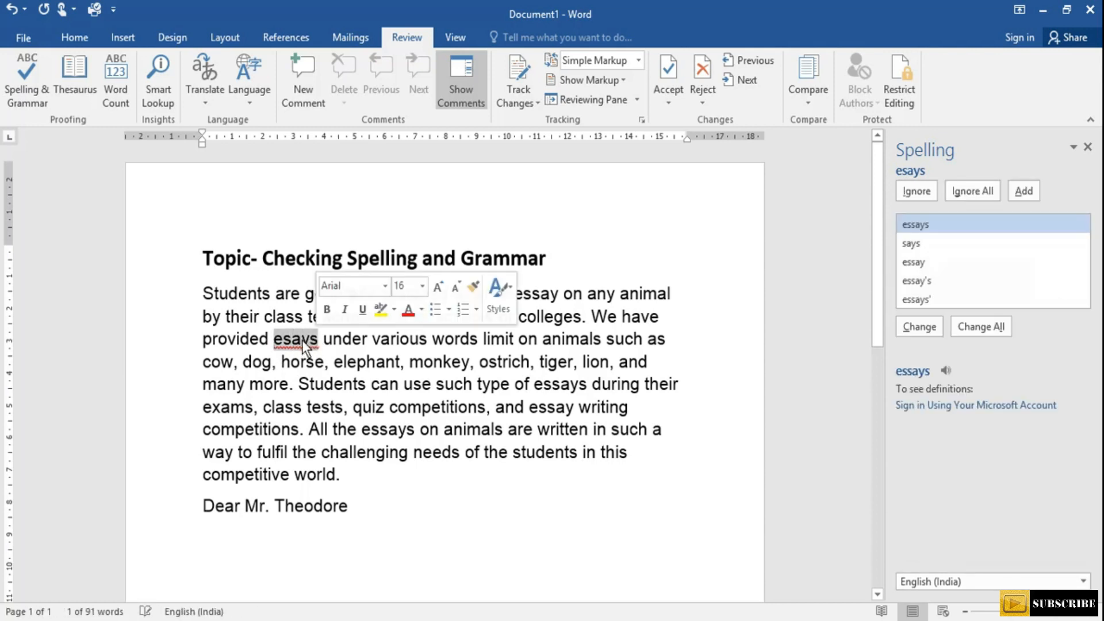
pyautogui.rightClick(298, 340)
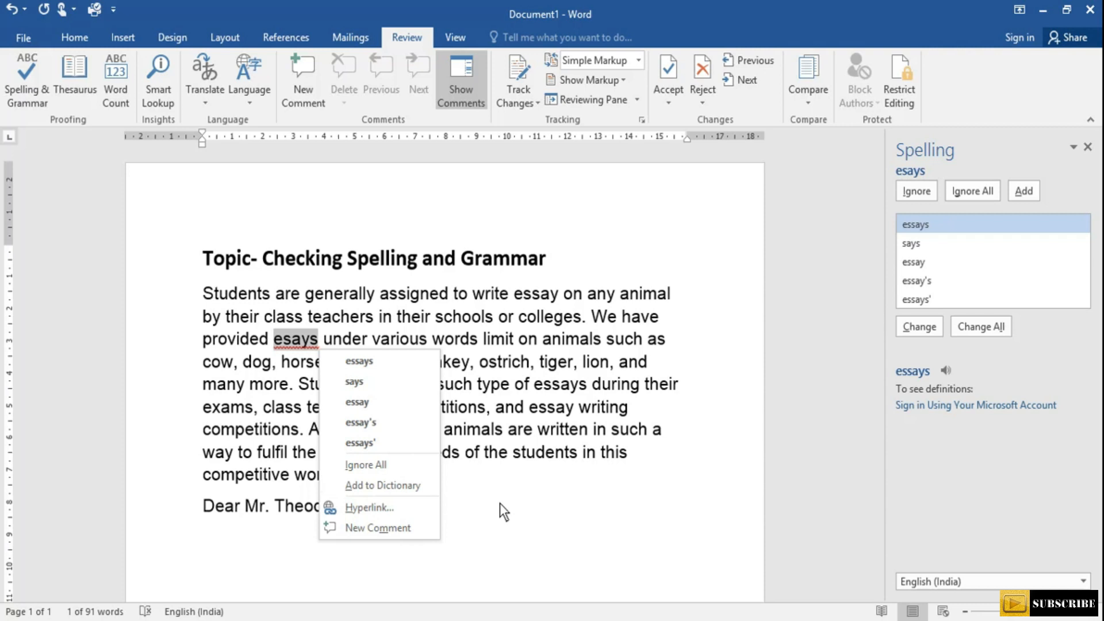
pyautogui.click(373, 360)
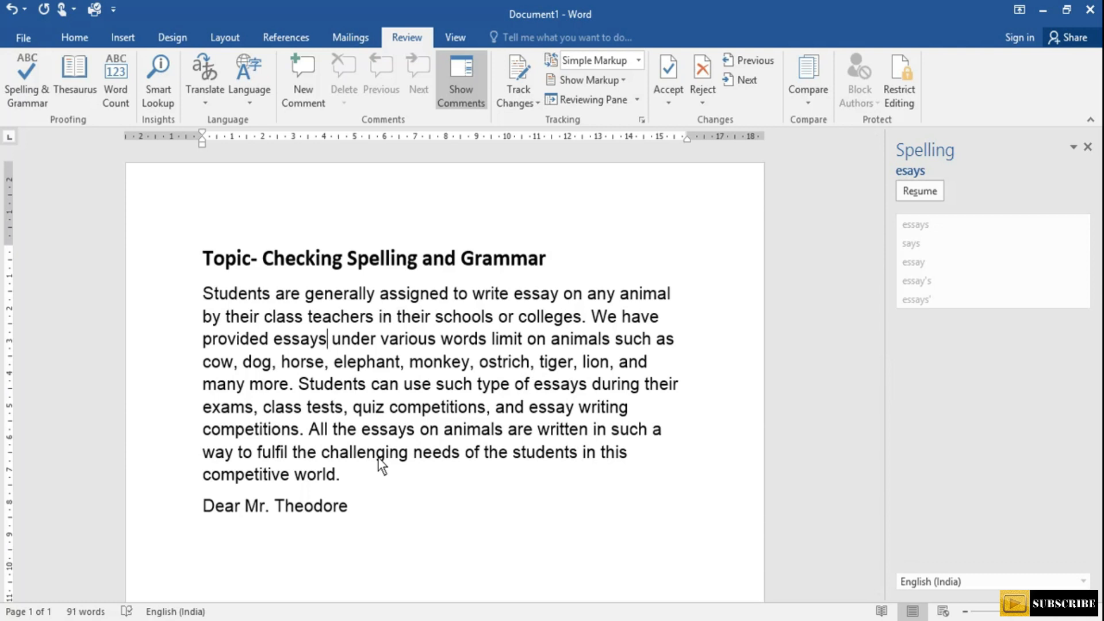
# Turn off Check grammar with spelling in Word's proofing options.
pyautogui.click(24, 37)
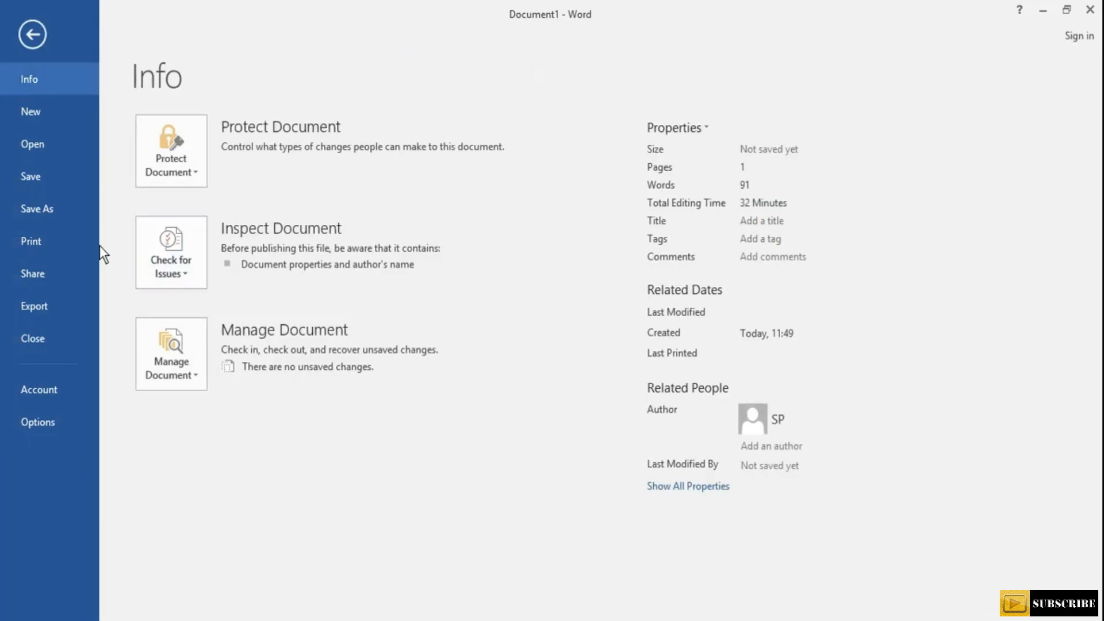
pyautogui.click(37, 424)
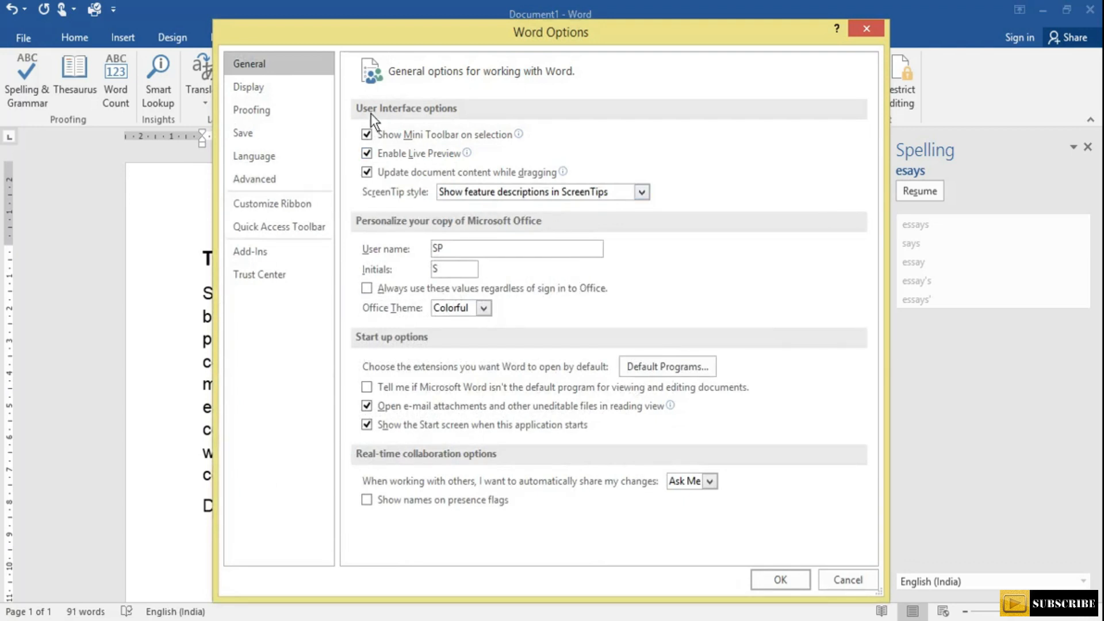
pyautogui.click(264, 112)
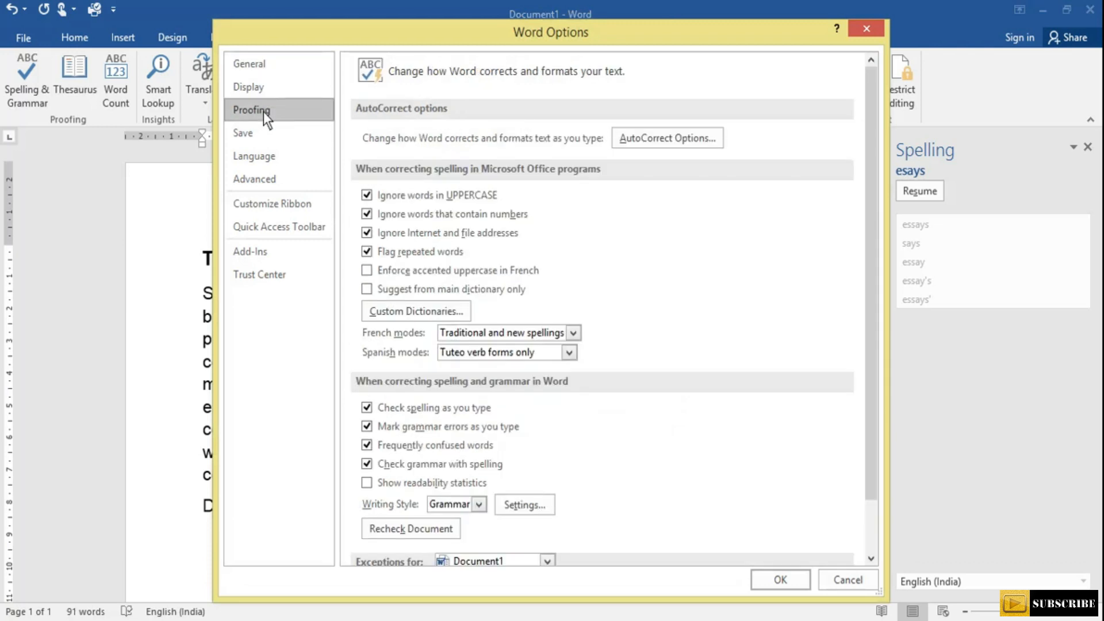
pyautogui.click(366, 464)
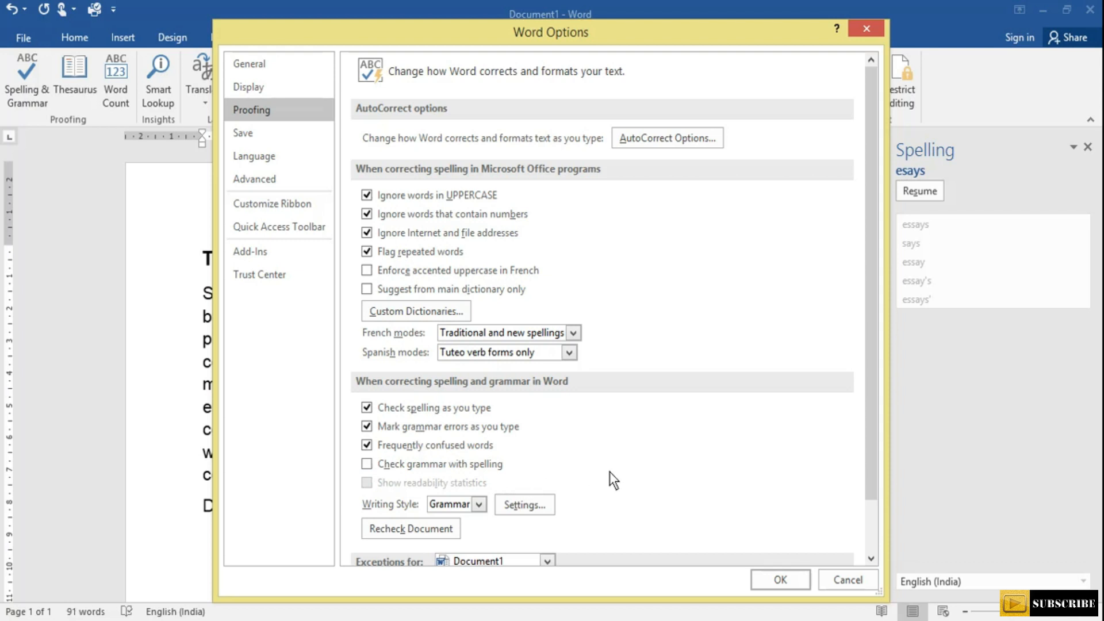
pyautogui.click(763, 578)
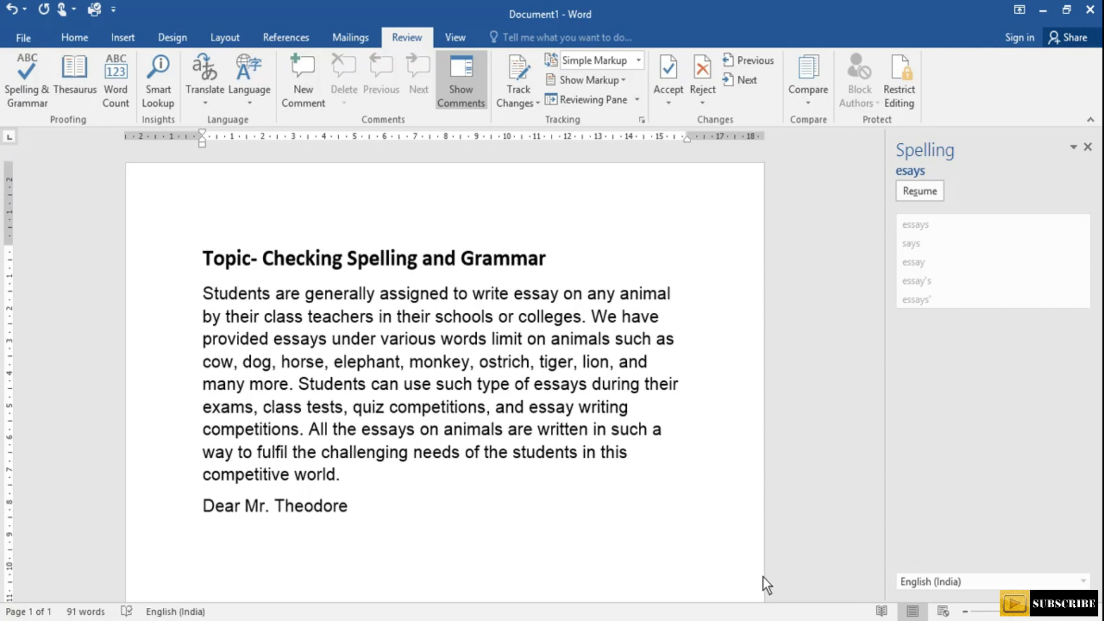
# Set the proofing exceptions for Document1 to hide spelling errors and grammar errors in this document only.
pyautogui.click(17, 32)
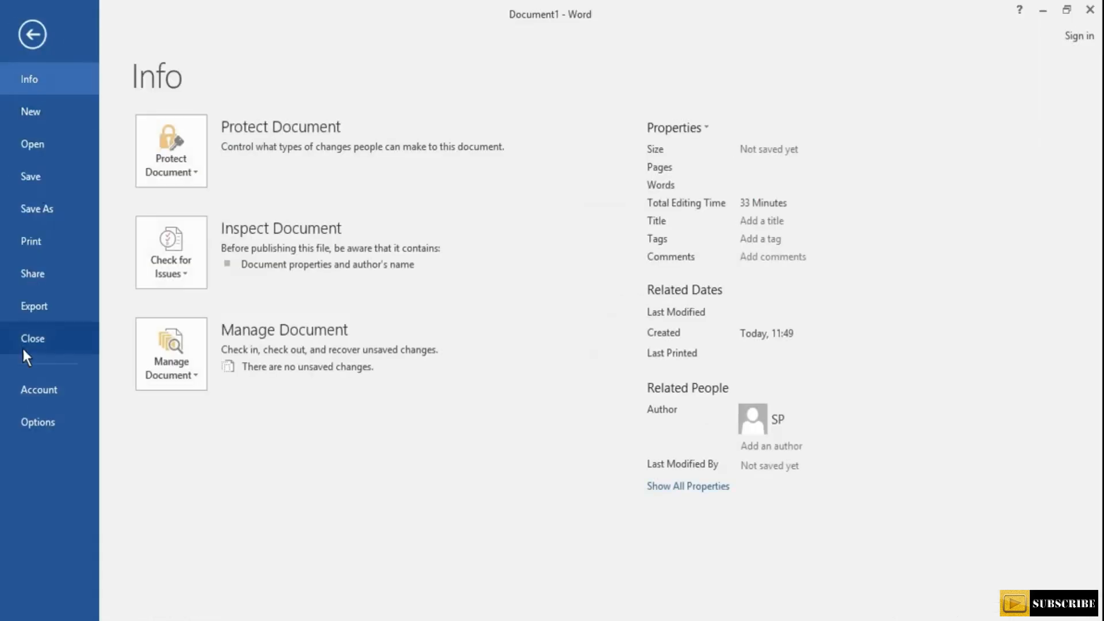
pyautogui.click(48, 421)
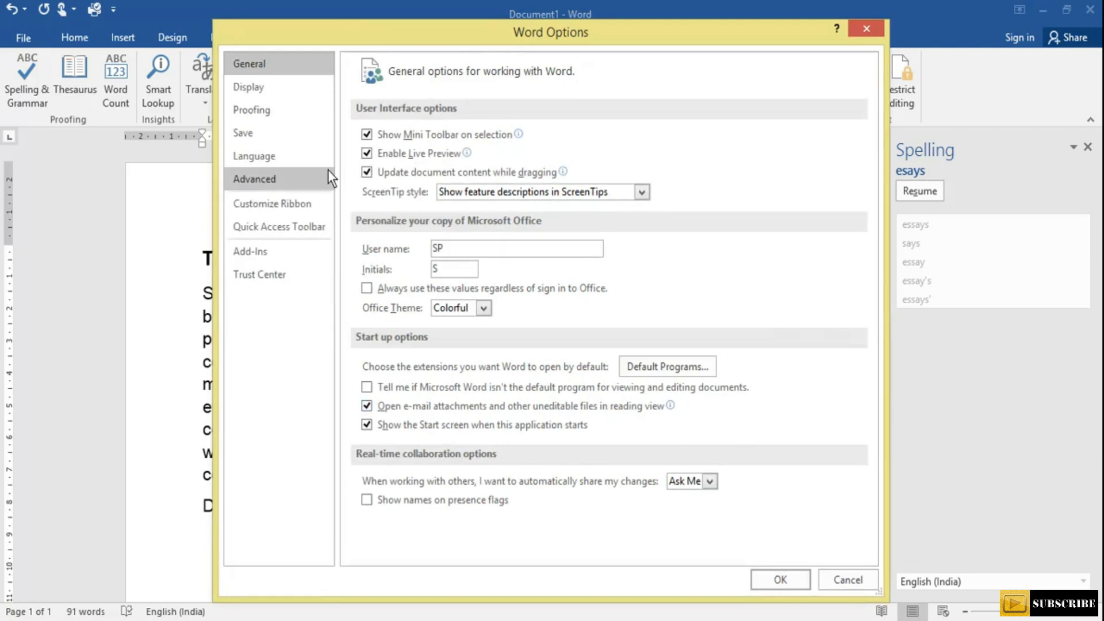
pyautogui.click(273, 113)
pyautogui.scroll(-1, 620, 388)
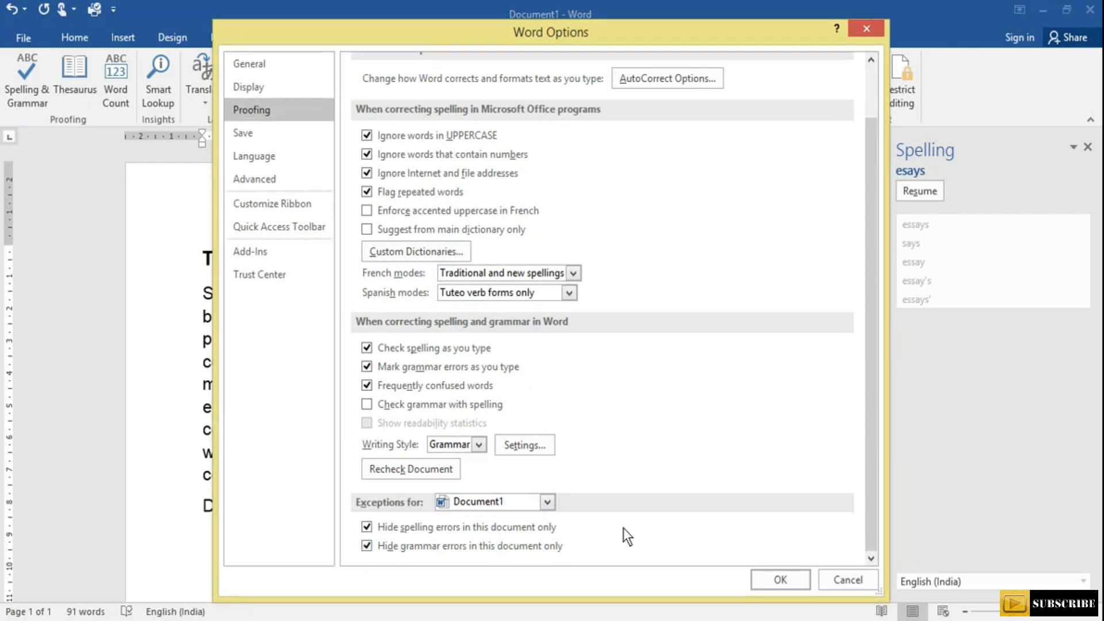
pyautogui.click(780, 580)
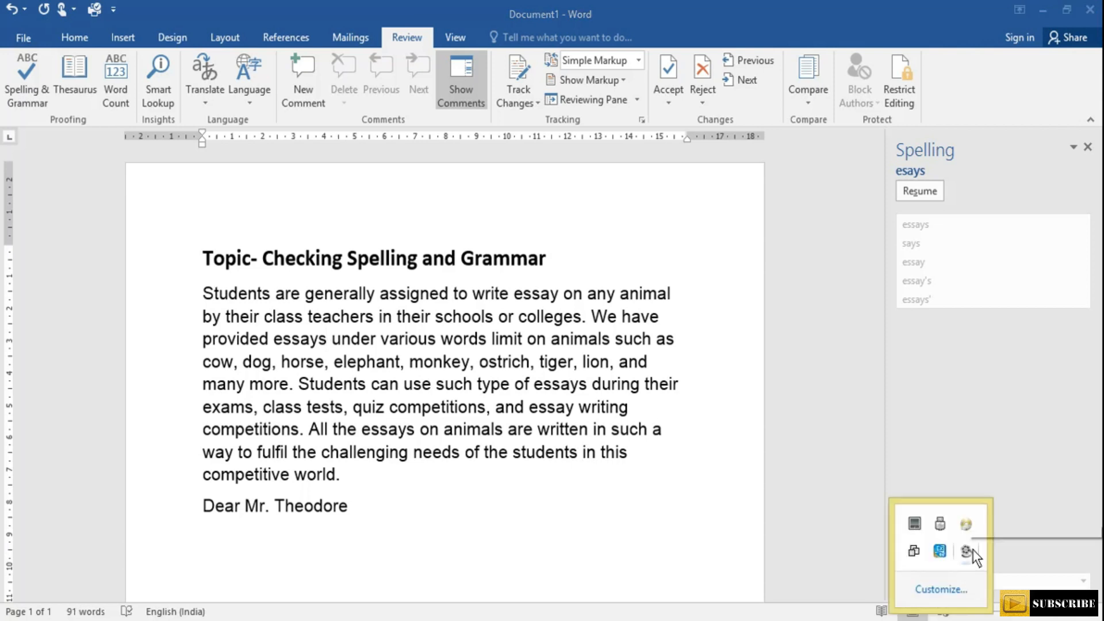
pyautogui.click(969, 552)
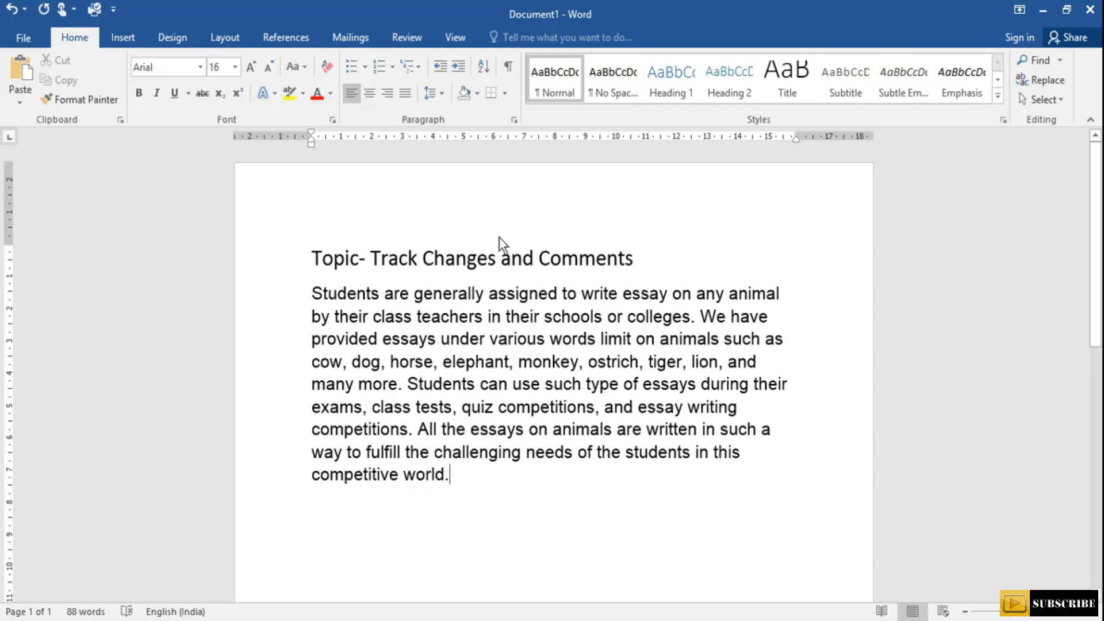
# Turn on Track Changes and replace "Students" with "People" at the start of the paragraph's third sentence.
pyautogui.click(402, 35)
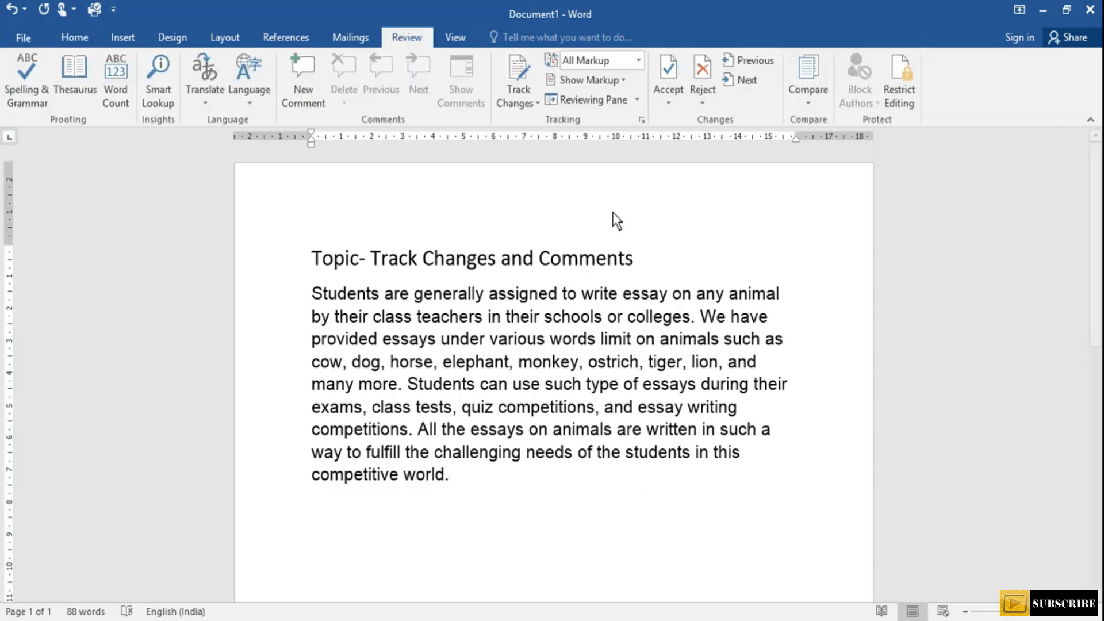
pyautogui.click(517, 66)
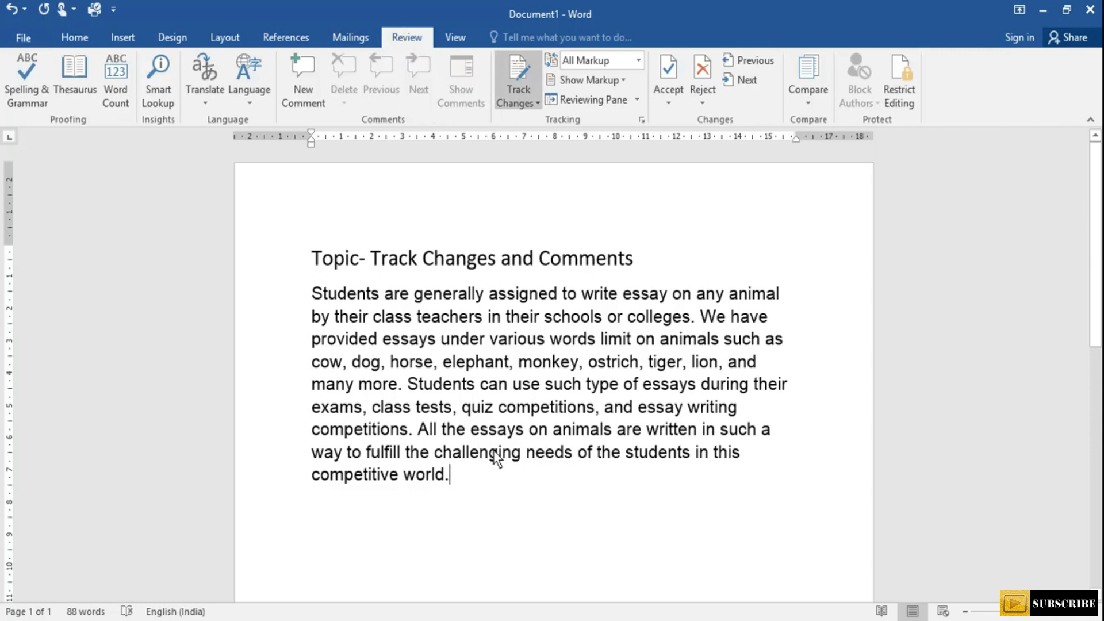
pyautogui.click(475, 383)
pyautogui.press('BackSpace')
pyautogui.press('BackSpace')
pyautogui.press('BackSpace')
pyautogui.press('BackSpace')
pyautogui.press('BackSpace')
pyautogui.write('People')
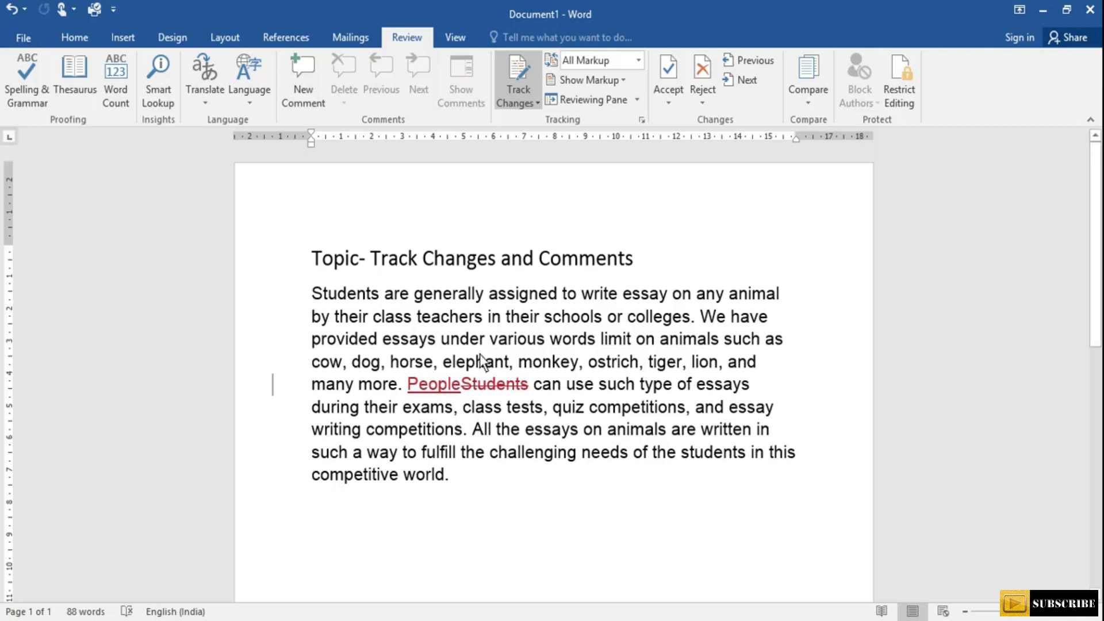
# Accept the tracked replacement of "Students" by "People" in the paragraph.
pyautogui.click(408, 381)
pyautogui.moveTo(532, 387); pyautogui.dragTo(532, 387)
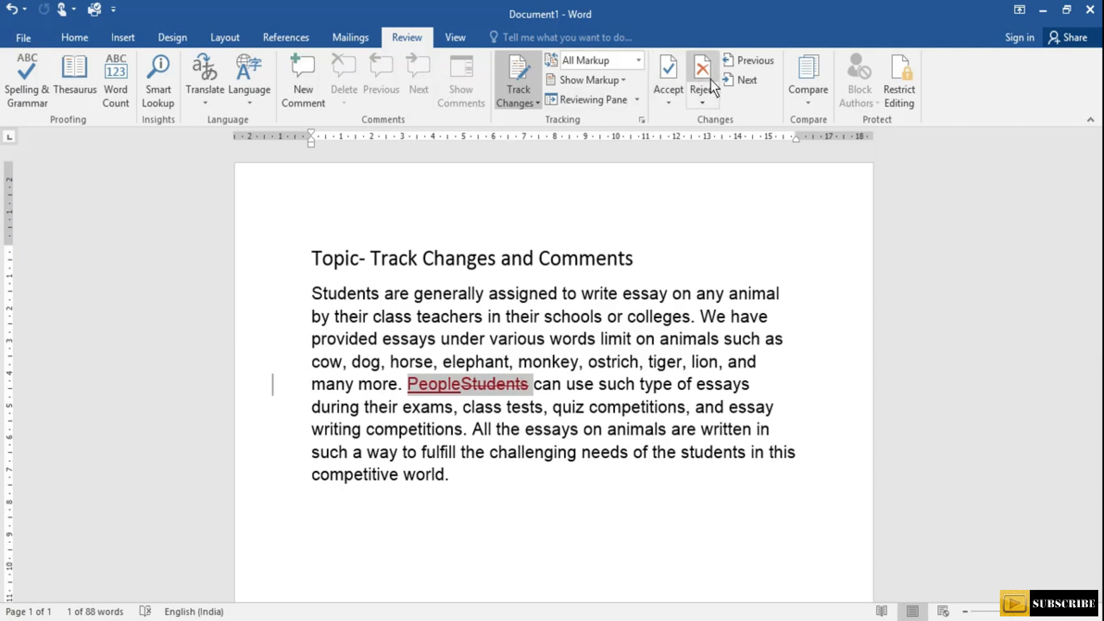
pyautogui.click(664, 69)
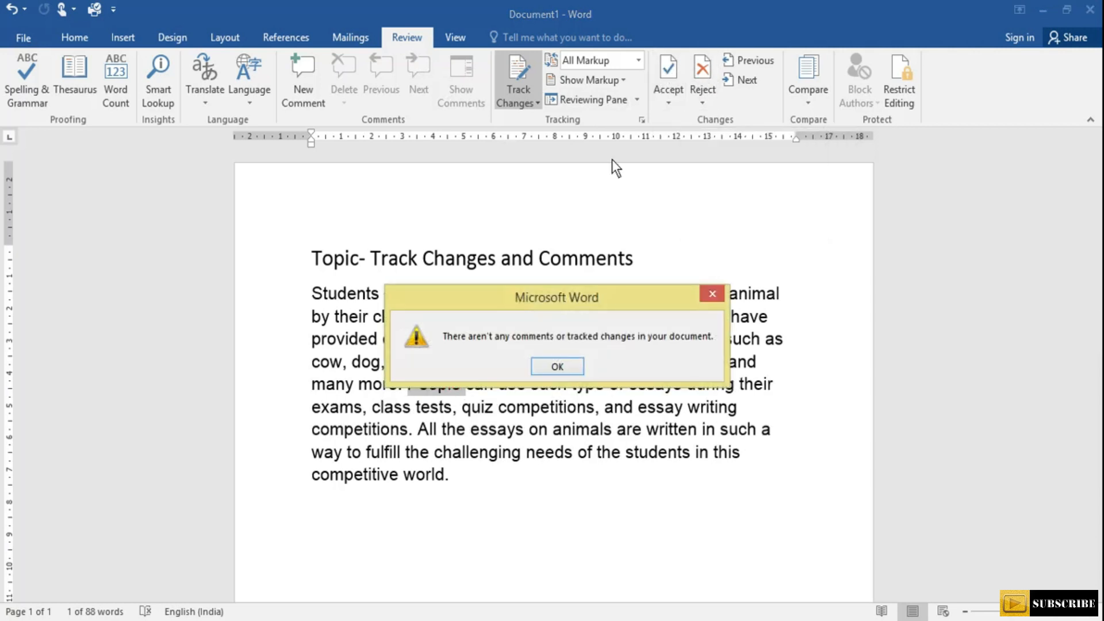
# Dismiss the notice about tracked changes, turn off Track Changes, and look over the options for accepting changes.
pyautogui.click(546, 366)
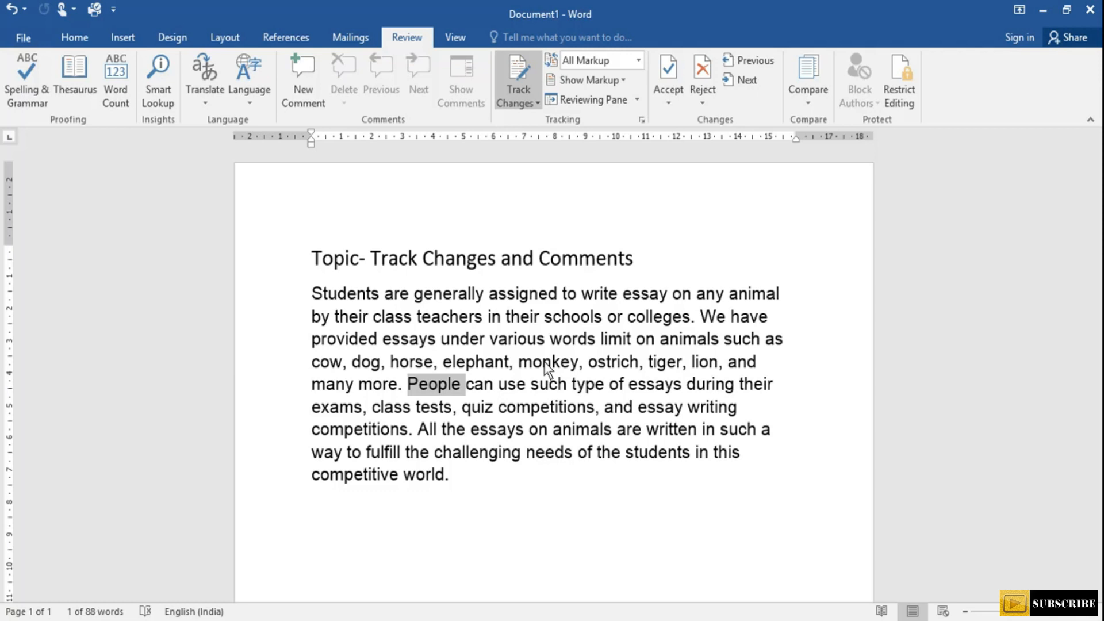
pyautogui.click(511, 73)
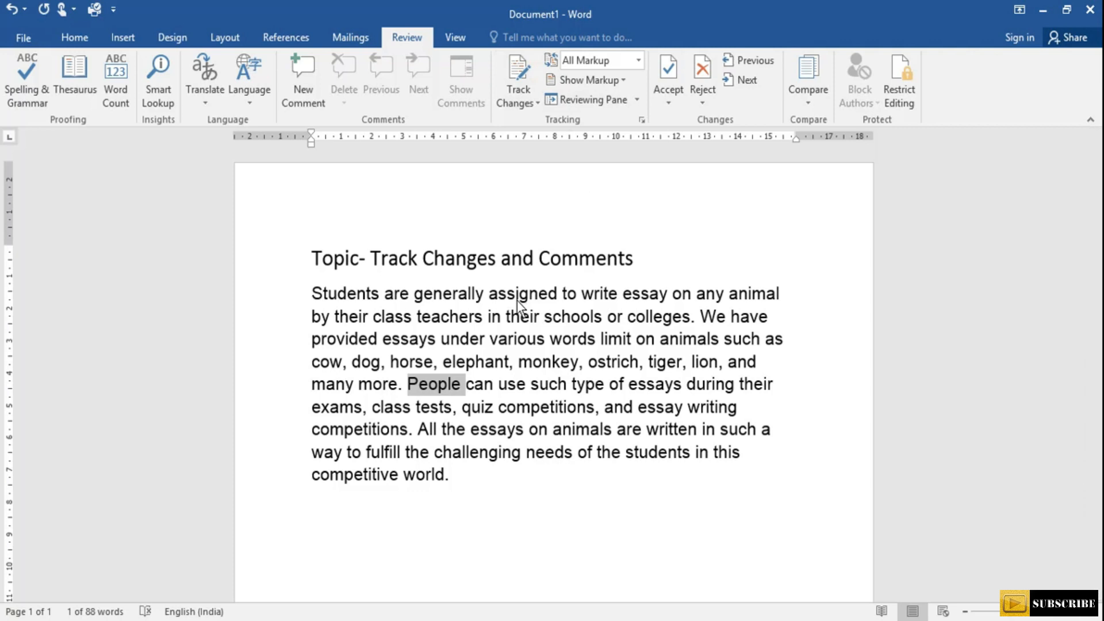
pyautogui.click(669, 99)
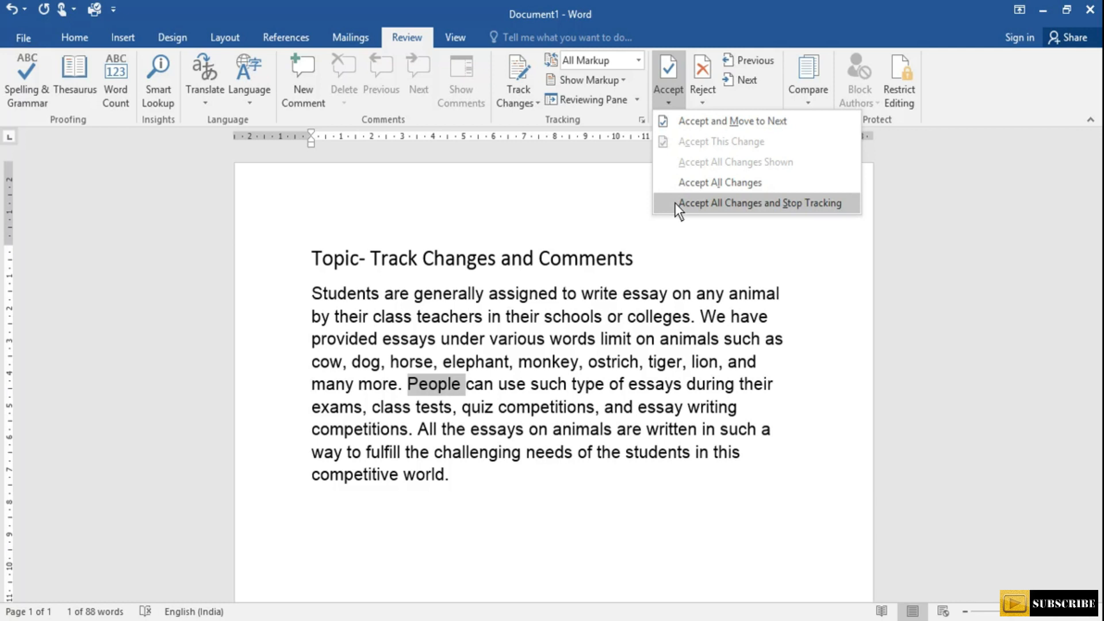
pyautogui.click(524, 488)
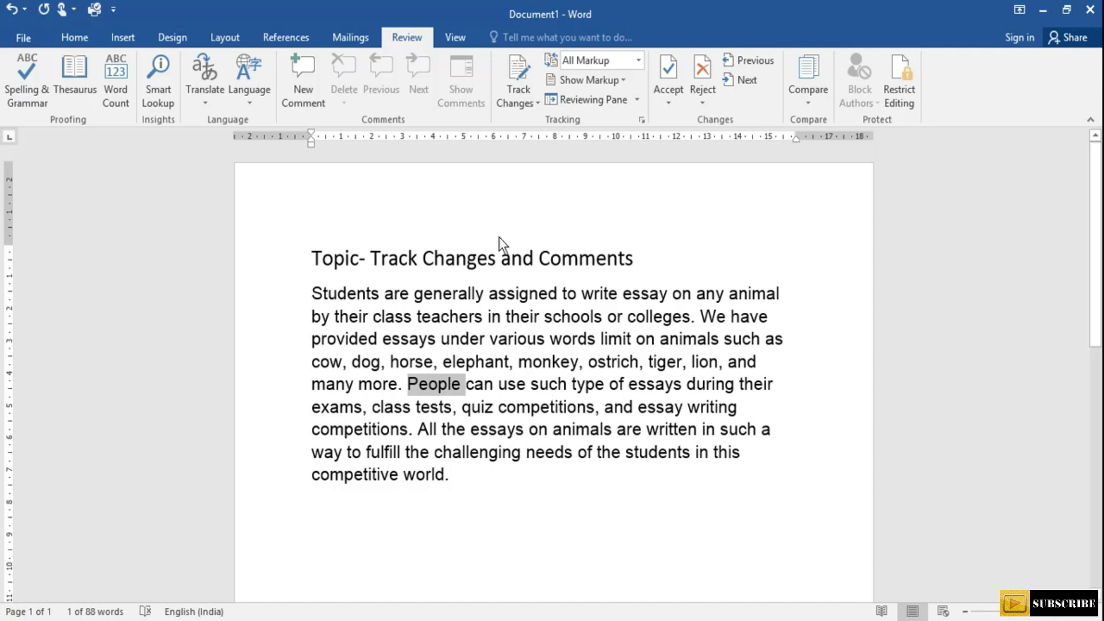
# Turn on Track Changes and replace "People" with "Students" at the start of the paragraph's third sentence.
pyautogui.click(511, 72)
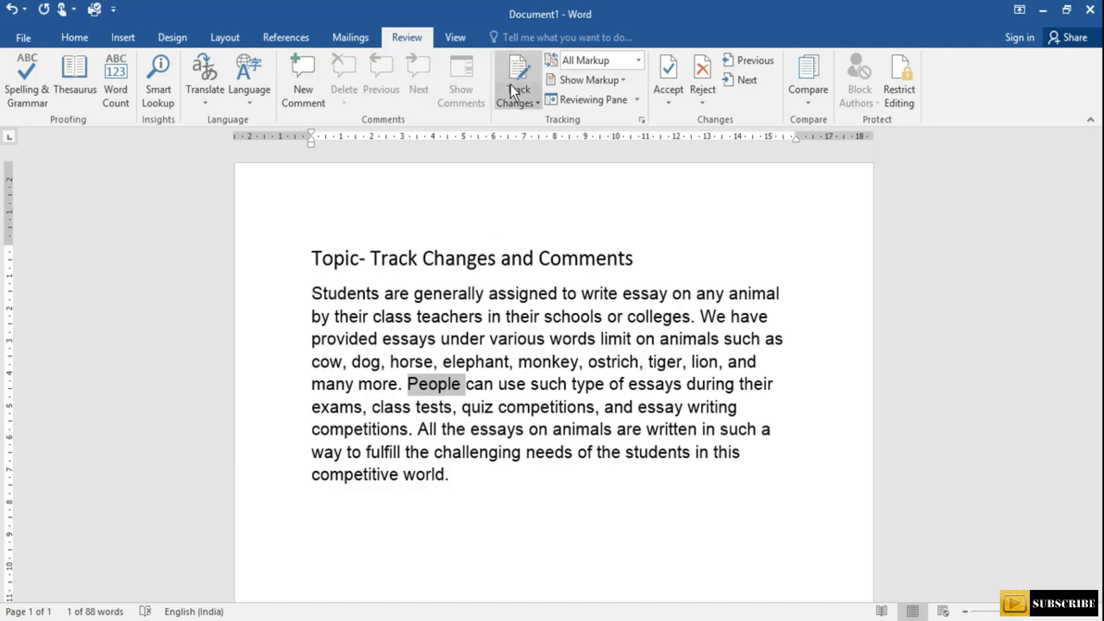
pyautogui.click(462, 383)
pyautogui.press('BackSpace')
pyautogui.press('BackSpace')
pyautogui.press('BackSpace')
pyautogui.press('BackSpace')
pyautogui.press('BackSpace')
pyautogui.press('BackSpace')
pyautogui.write('S')
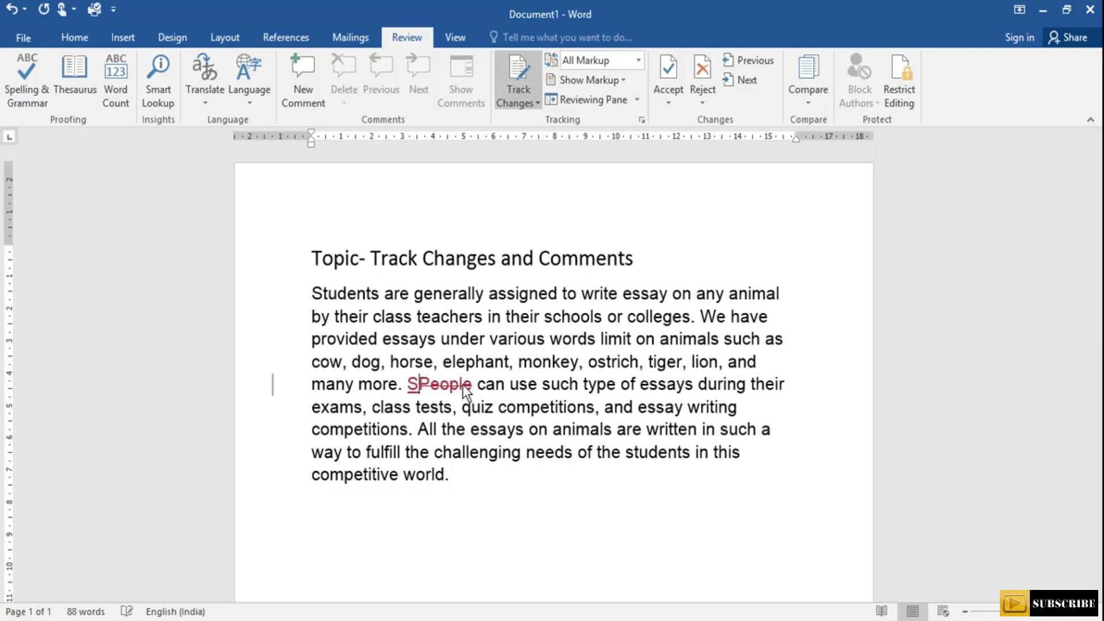
pyautogui.write('tudents')
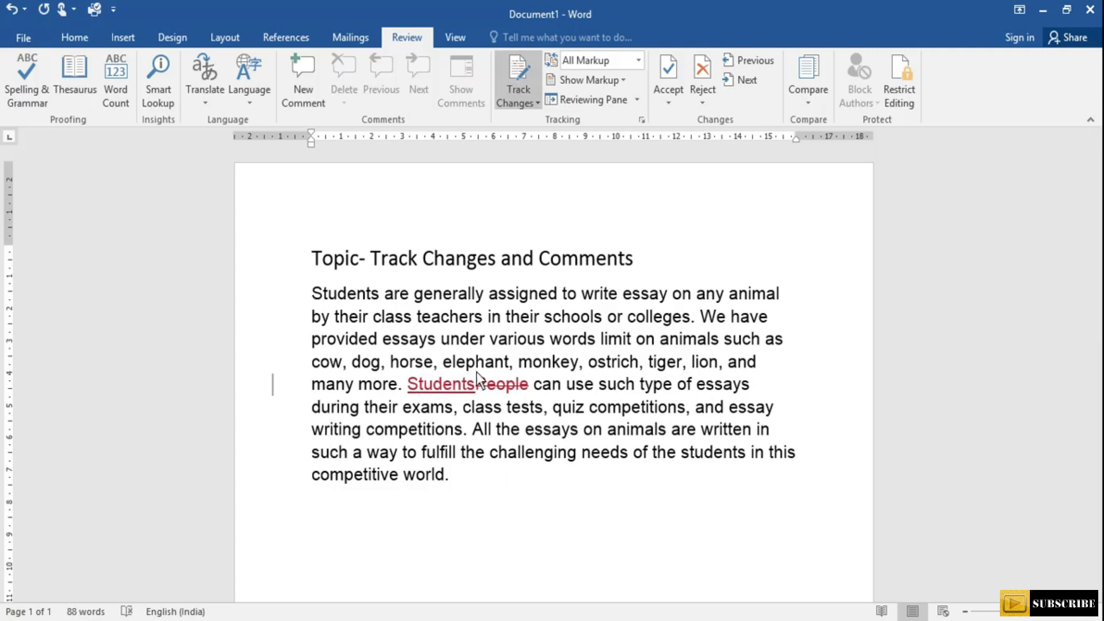
# Compare how the tracked replacement displays in Simple Markup, All Markup, No Markup and Original, finishing on No Markup.
pyautogui.click(638, 59)
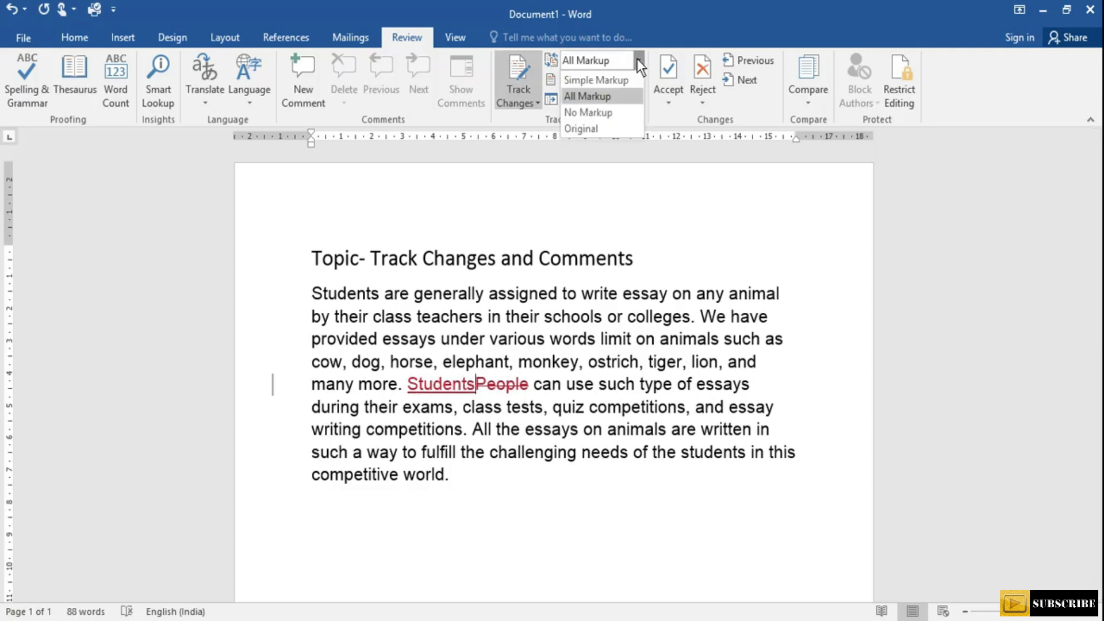
pyautogui.click(606, 80)
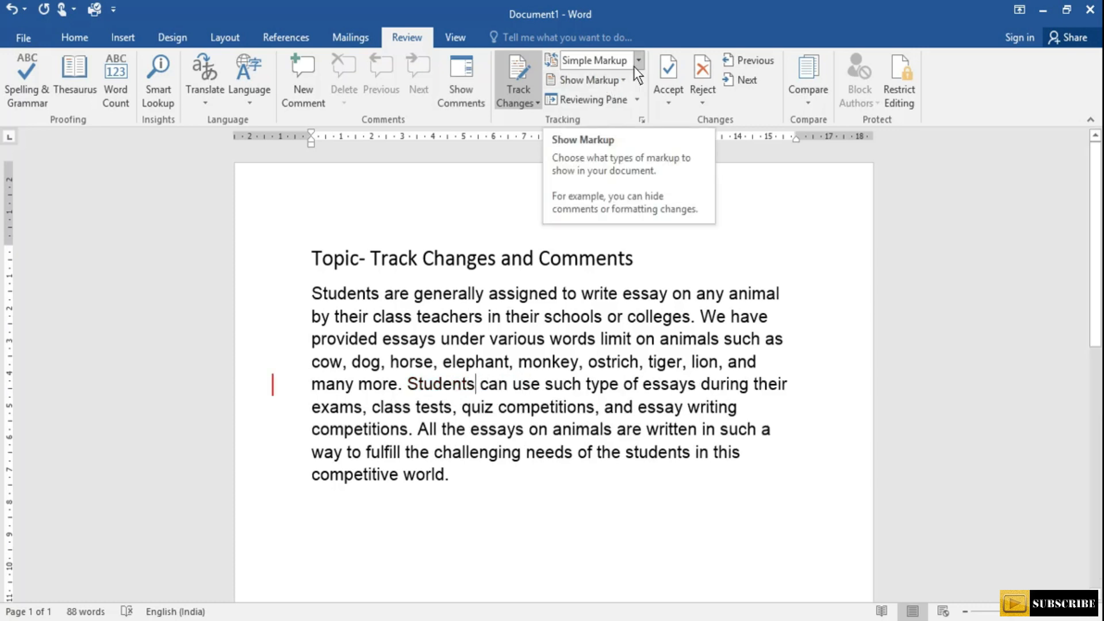
pyautogui.click(638, 60)
pyautogui.click(622, 96)
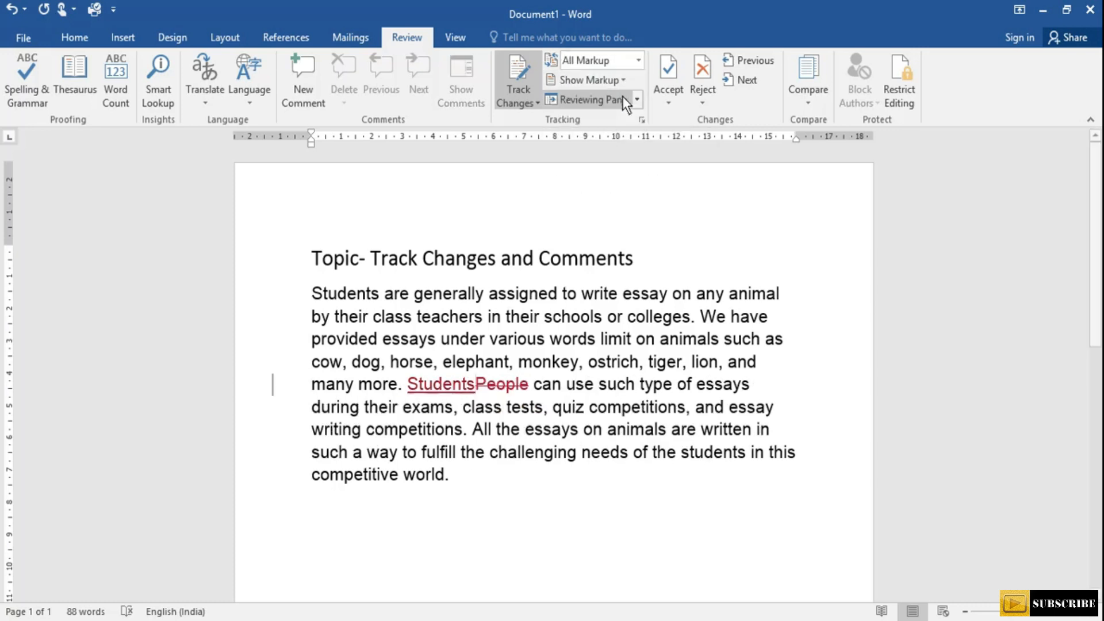
pyautogui.click(638, 59)
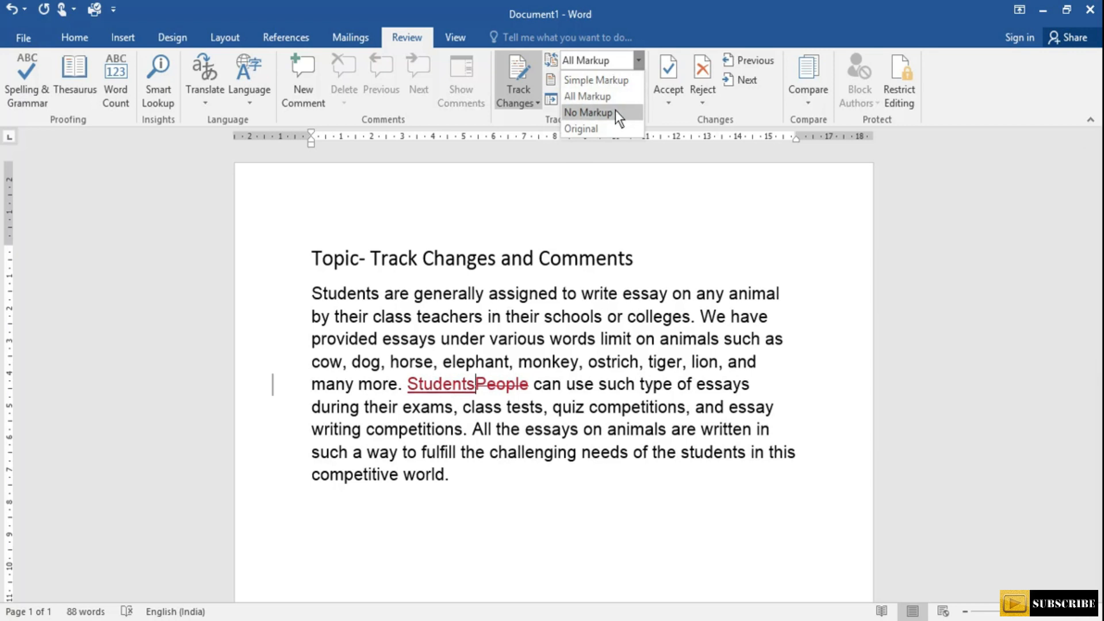
pyautogui.click(615, 110)
pyautogui.click(639, 61)
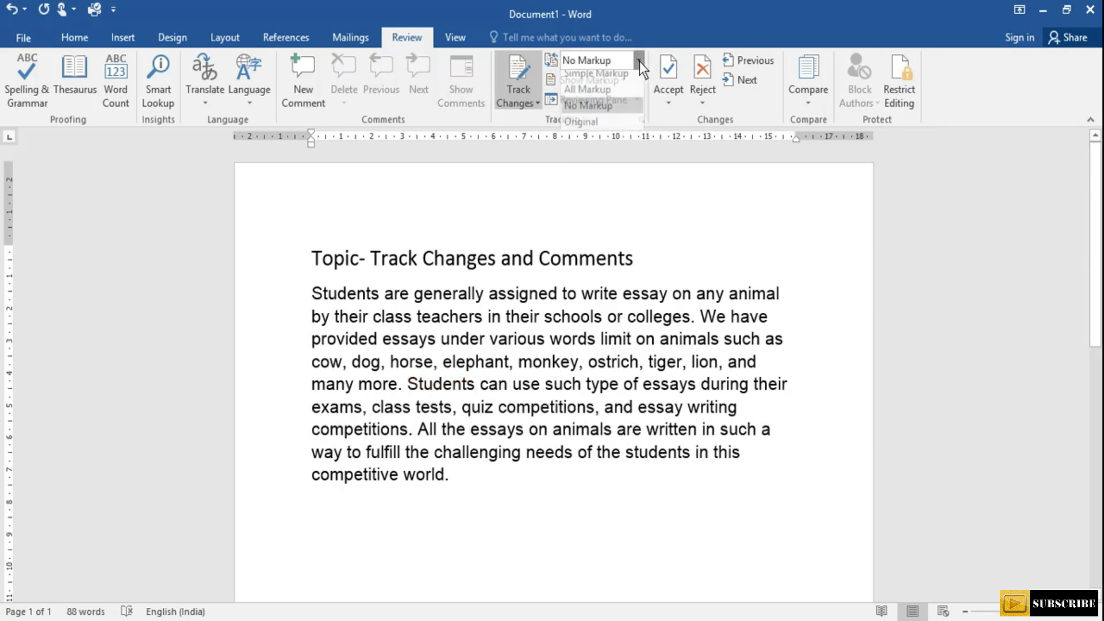
pyautogui.click(596, 127)
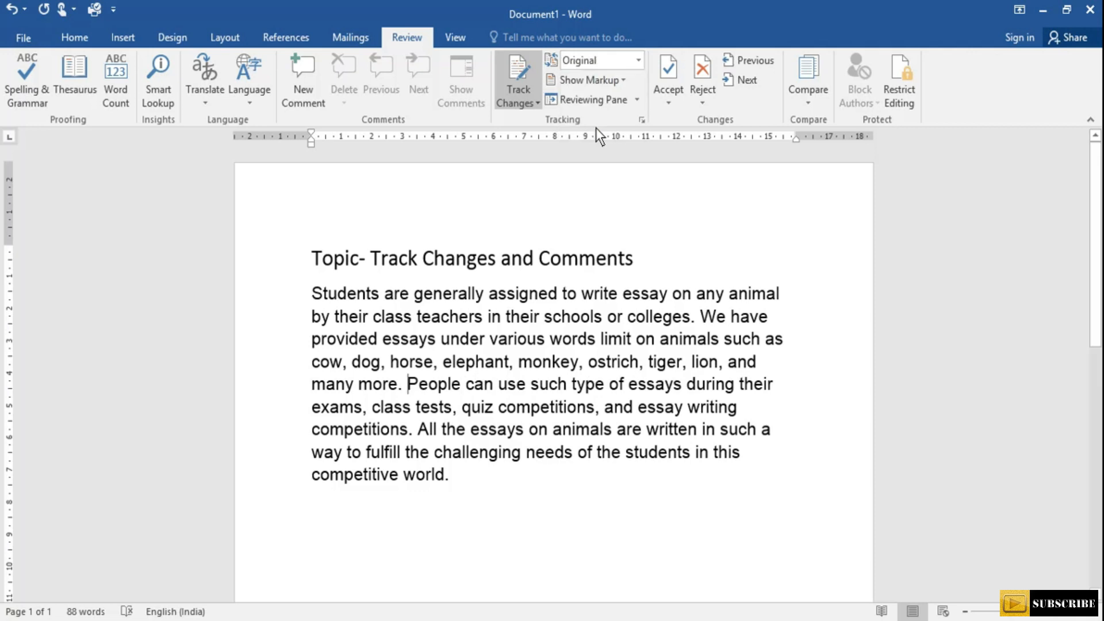
pyautogui.click(638, 59)
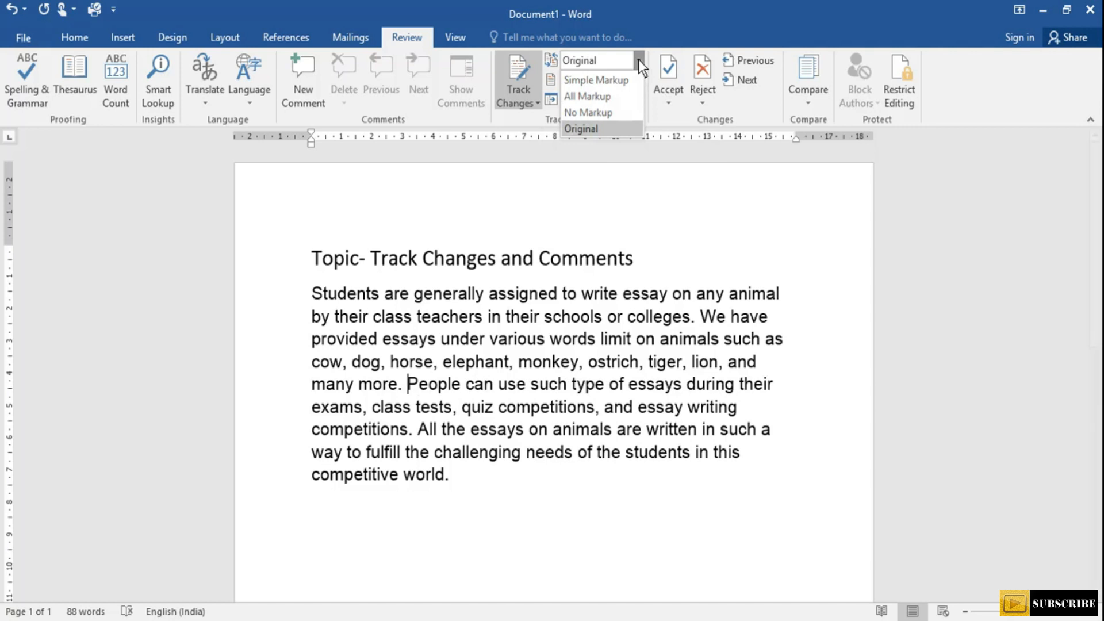
pyautogui.click(611, 97)
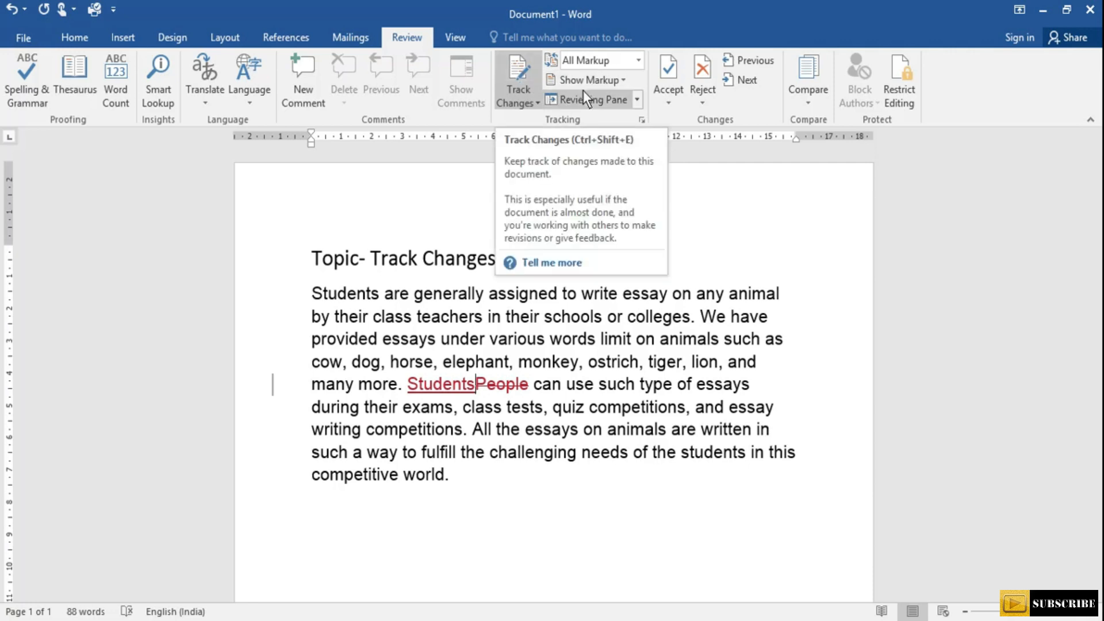
pyautogui.click(638, 60)
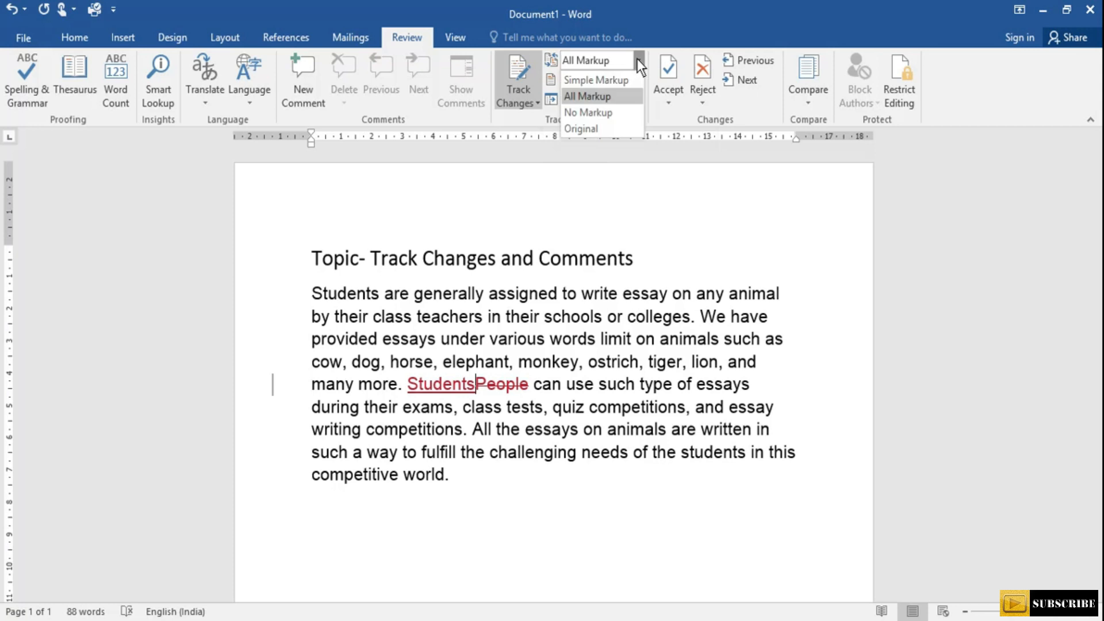
pyautogui.click(591, 113)
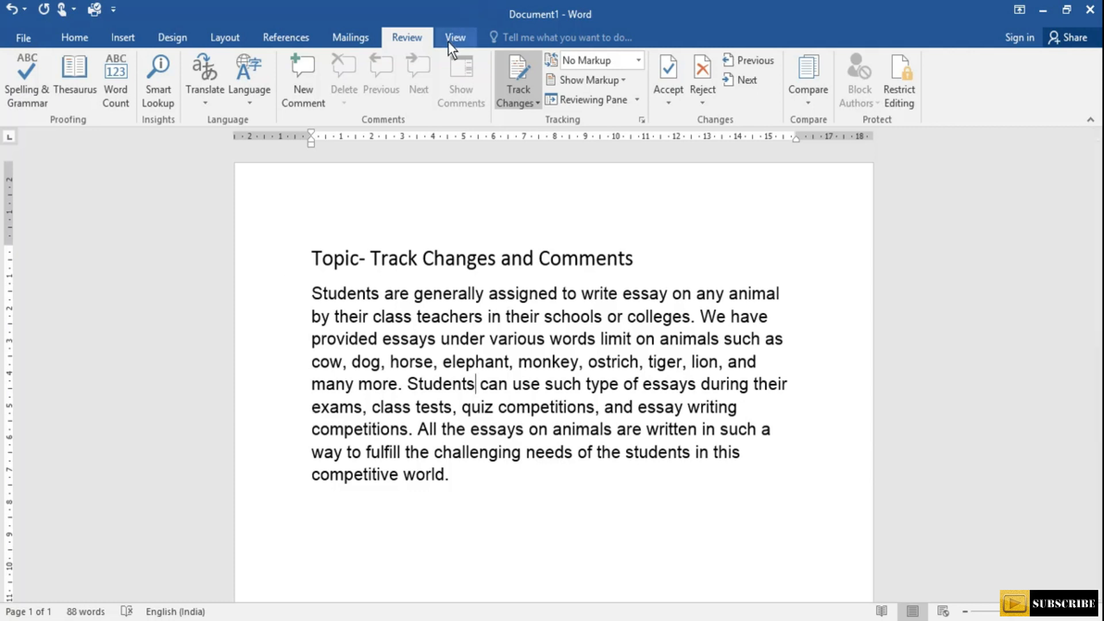
# Set tracked revisions to show in balloons and switch the markup display to All Markup.
pyautogui.click(626, 84)
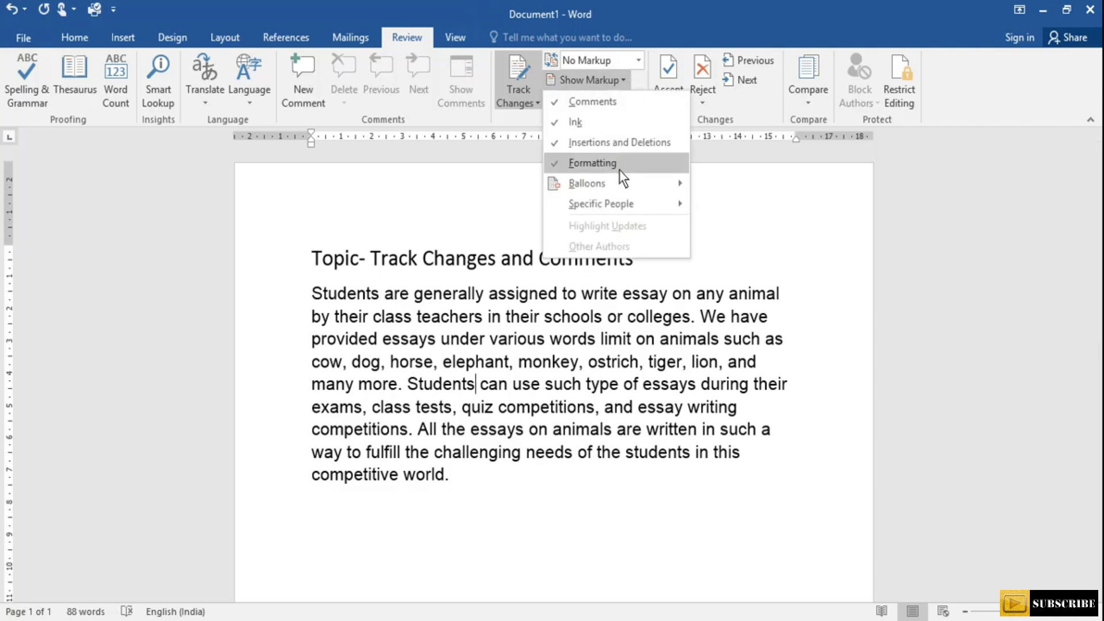
pyautogui.moveTo(622, 182)
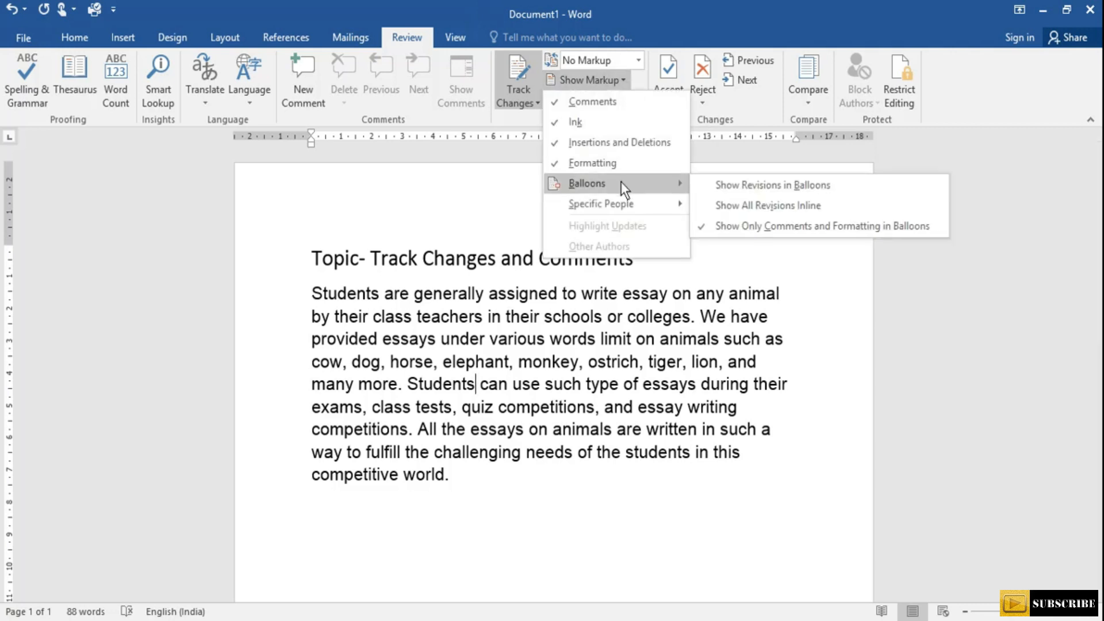
pyautogui.click(706, 184)
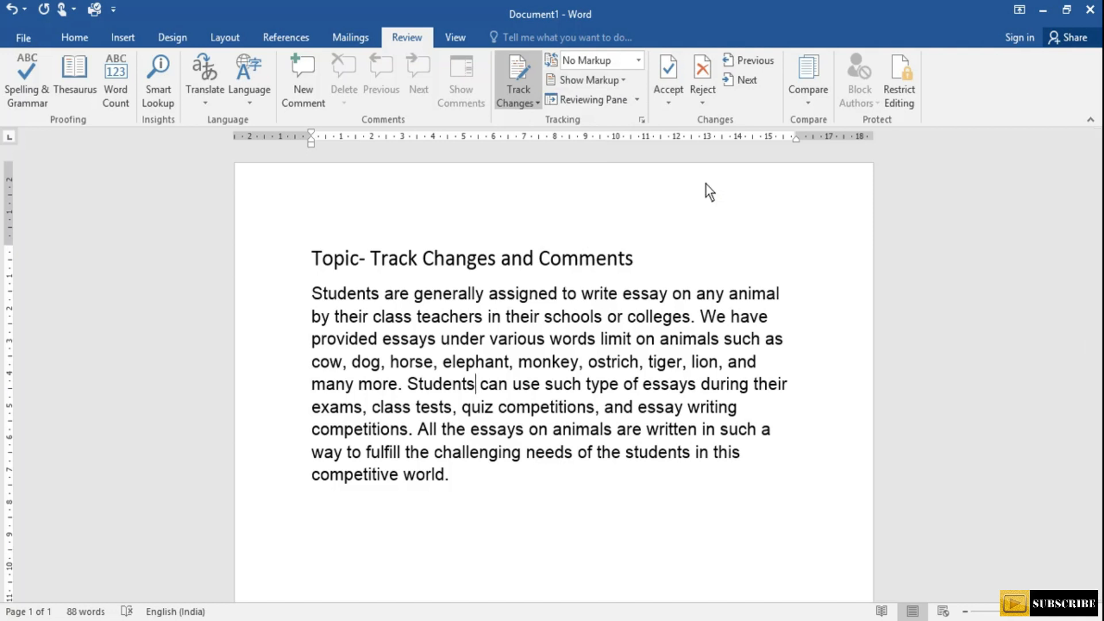
pyautogui.click(638, 64)
pyautogui.click(612, 97)
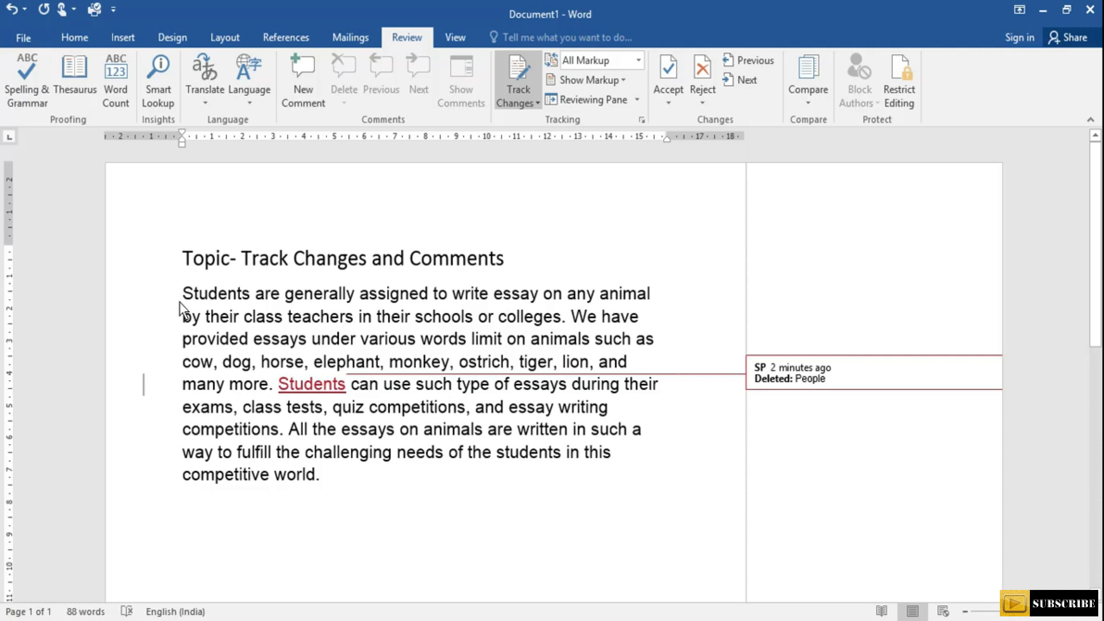
# Add the comment "This is the sample comment" to the words "Students are generally" in the first sentence.
pyautogui.moveTo(193, 292); pyautogui.dragTo(359, 297)
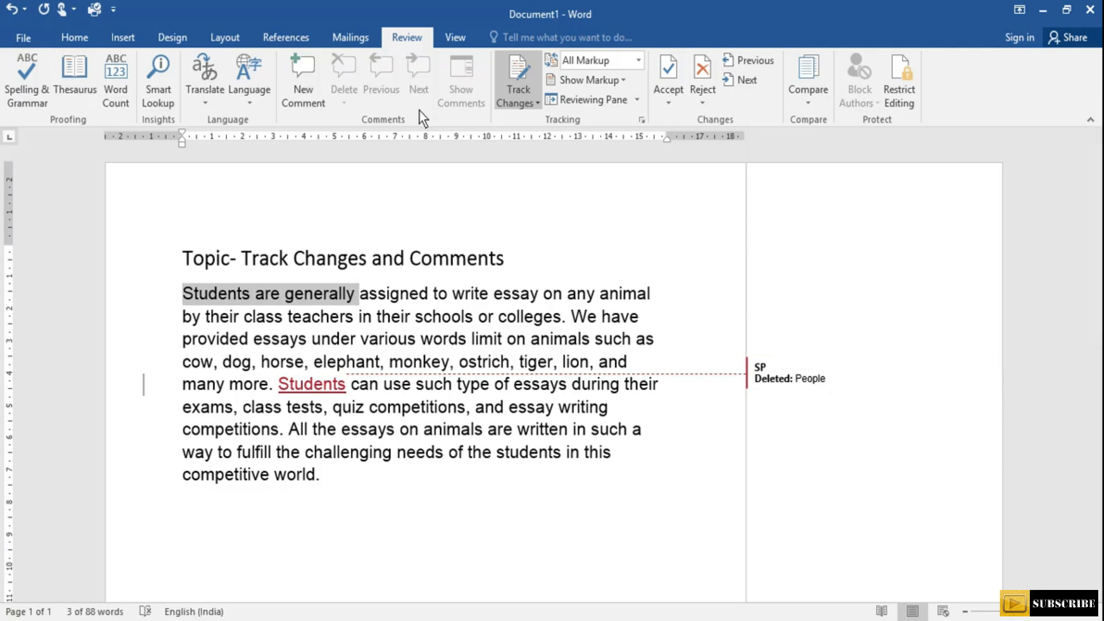
pyautogui.click(303, 89)
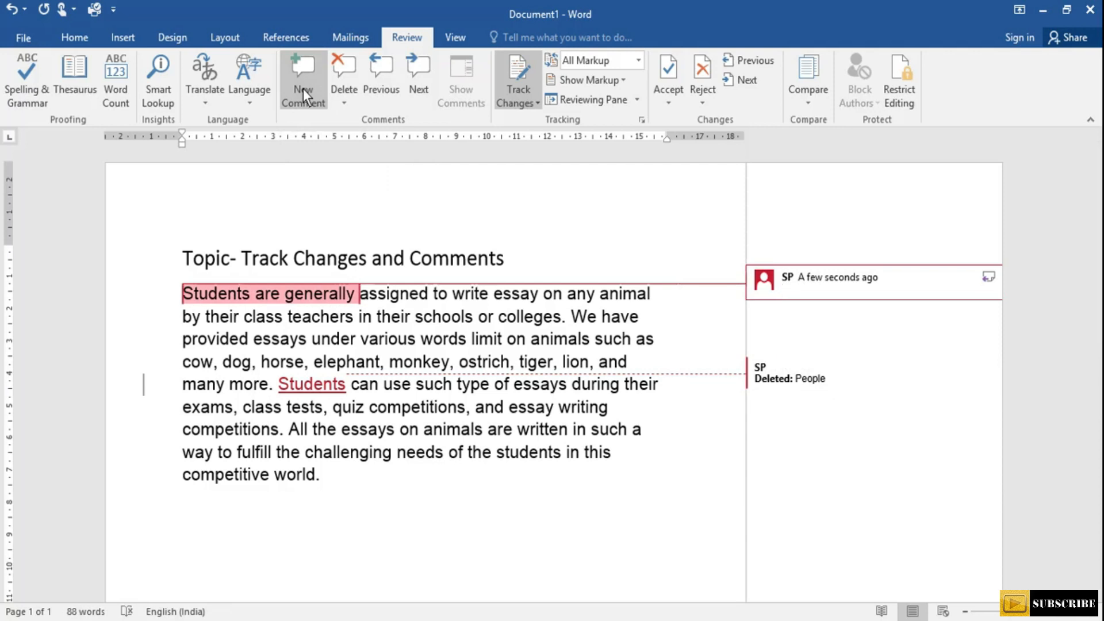
pyautogui.write('This is the sample com')
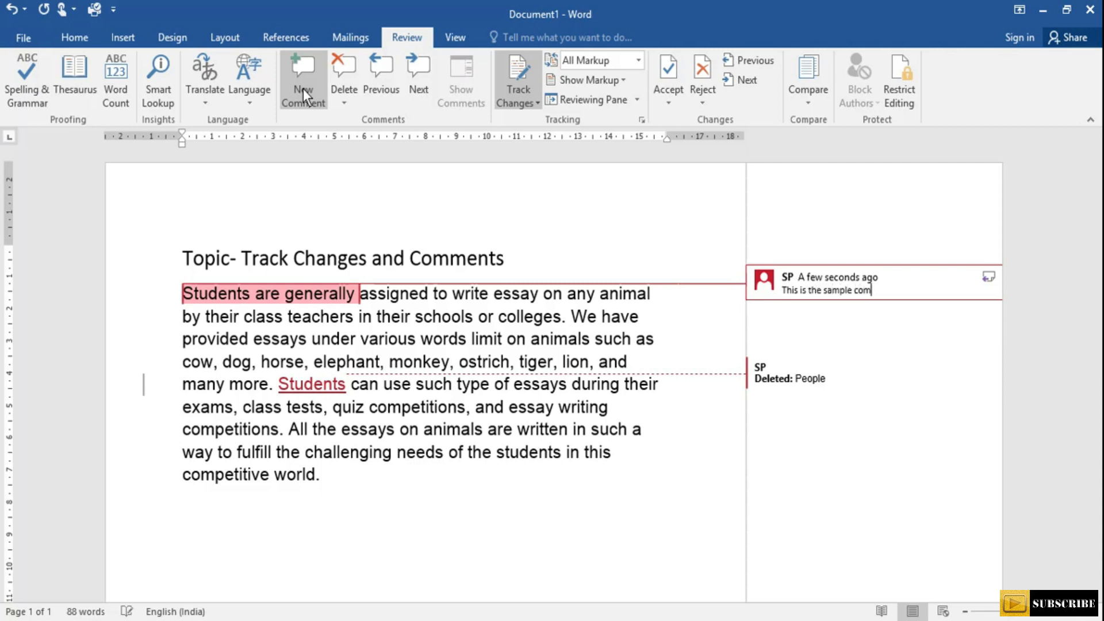
pyautogui.write('ment')
pyautogui.press('Escape')
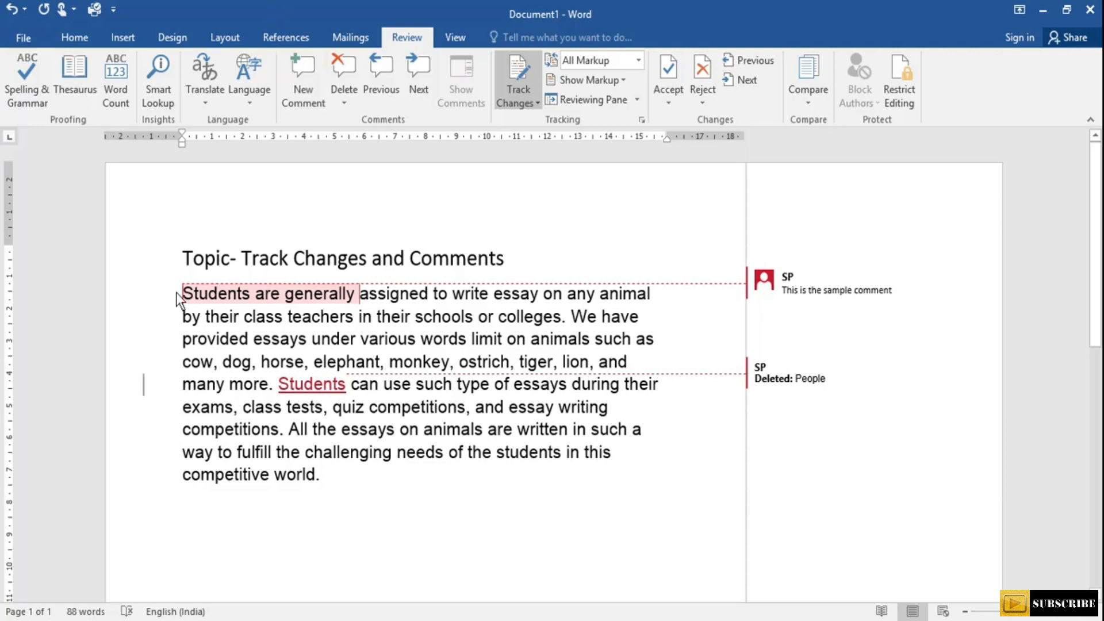
# Delete the comment attached to the words "Students are generally".
pyautogui.moveTo(179, 292); pyautogui.dragTo(351, 294)
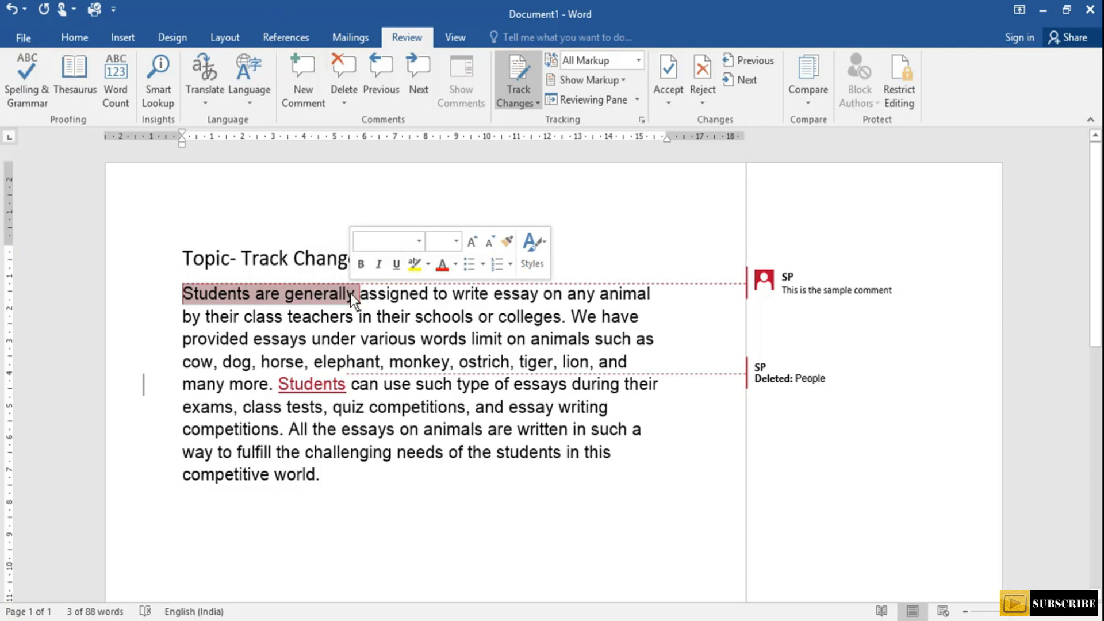
pyautogui.click(337, 70)
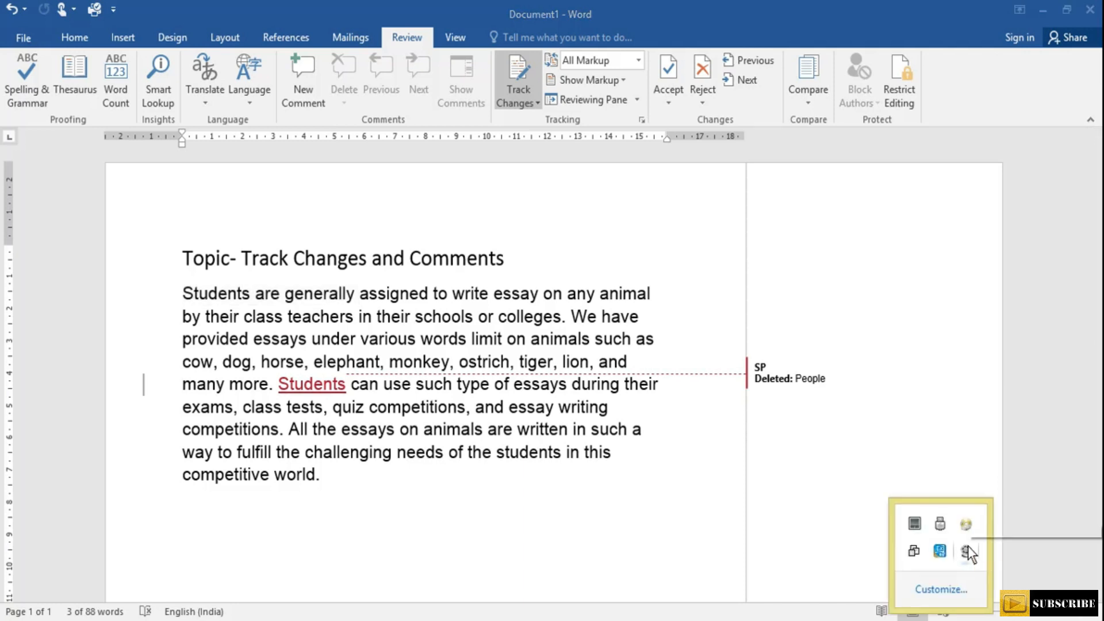
pyautogui.click(968, 547)
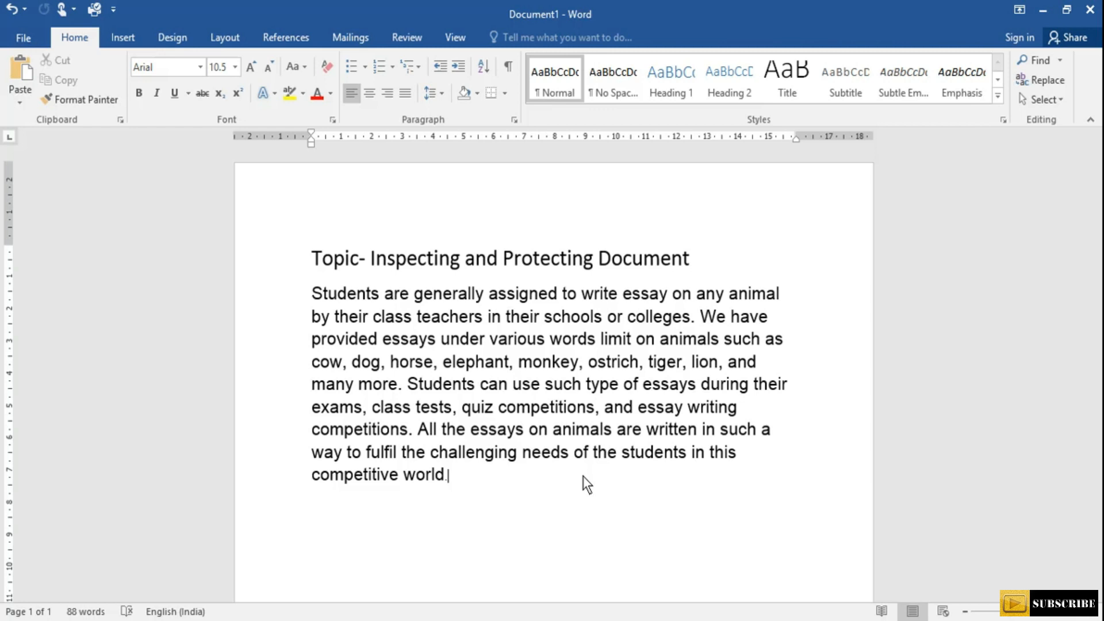
# Inspect the document for all selected content types without saving it first, and remove the document properties and personal information found.
pyautogui.click(24, 35)
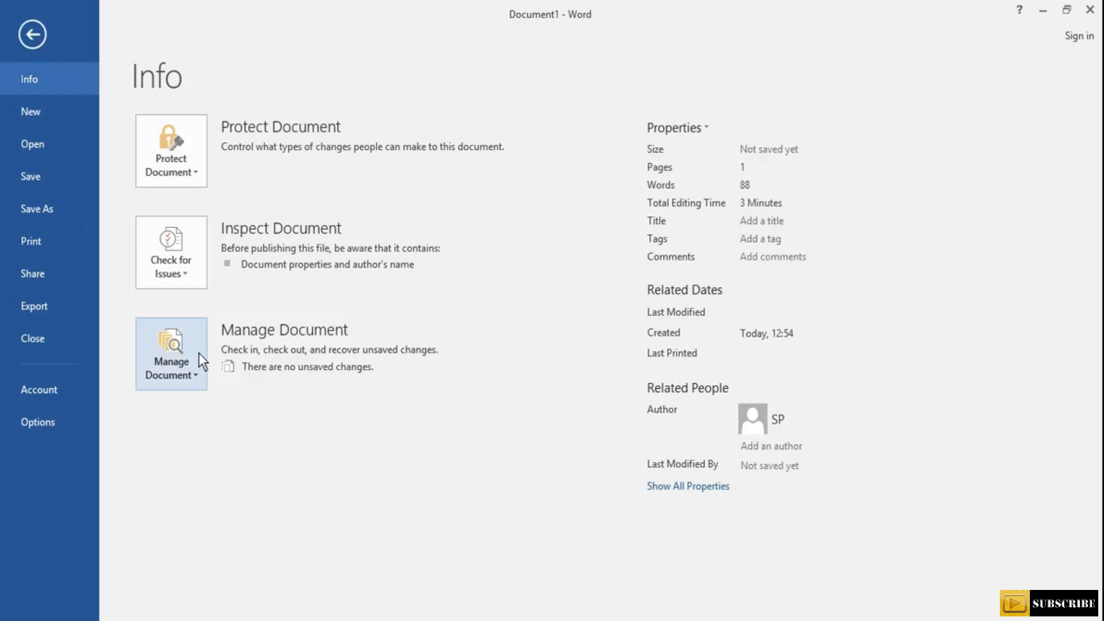
pyautogui.click(193, 274)
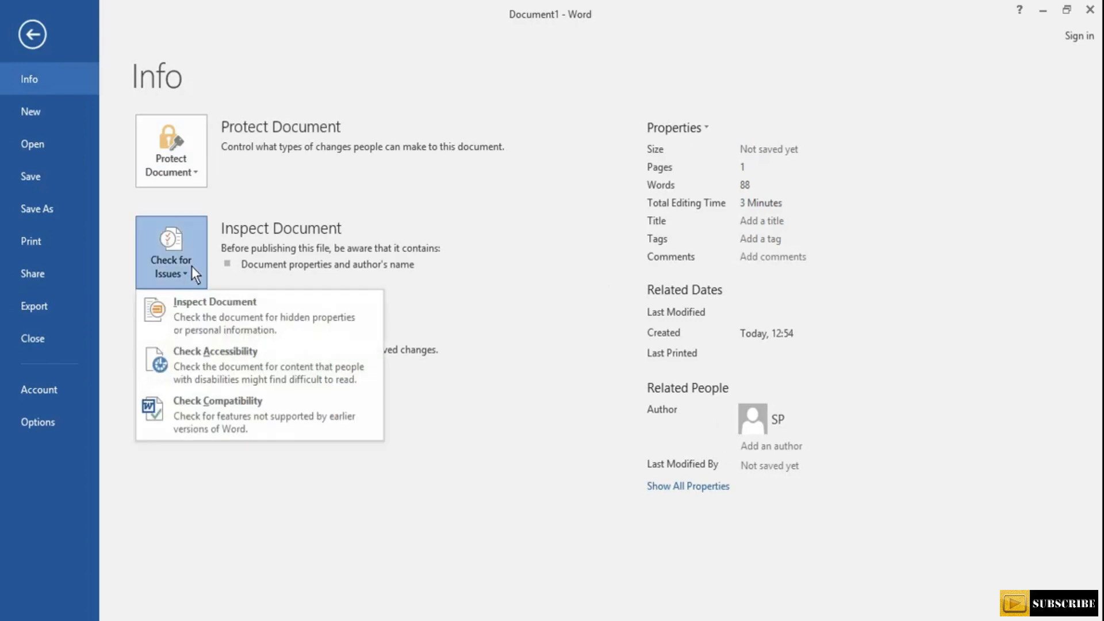
pyautogui.click(206, 325)
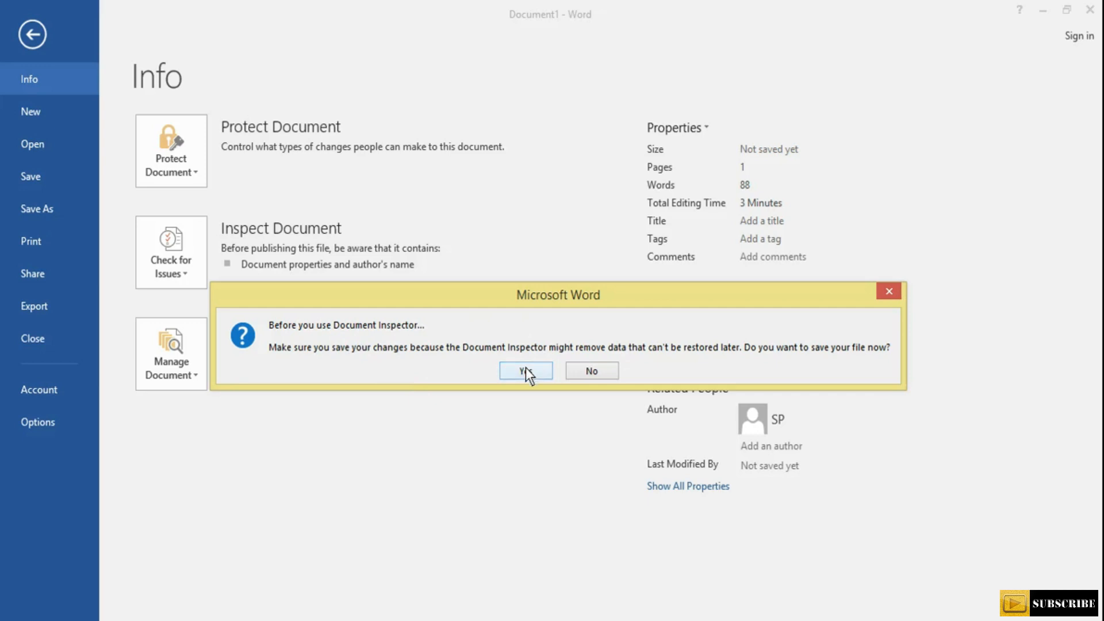
pyautogui.click(582, 371)
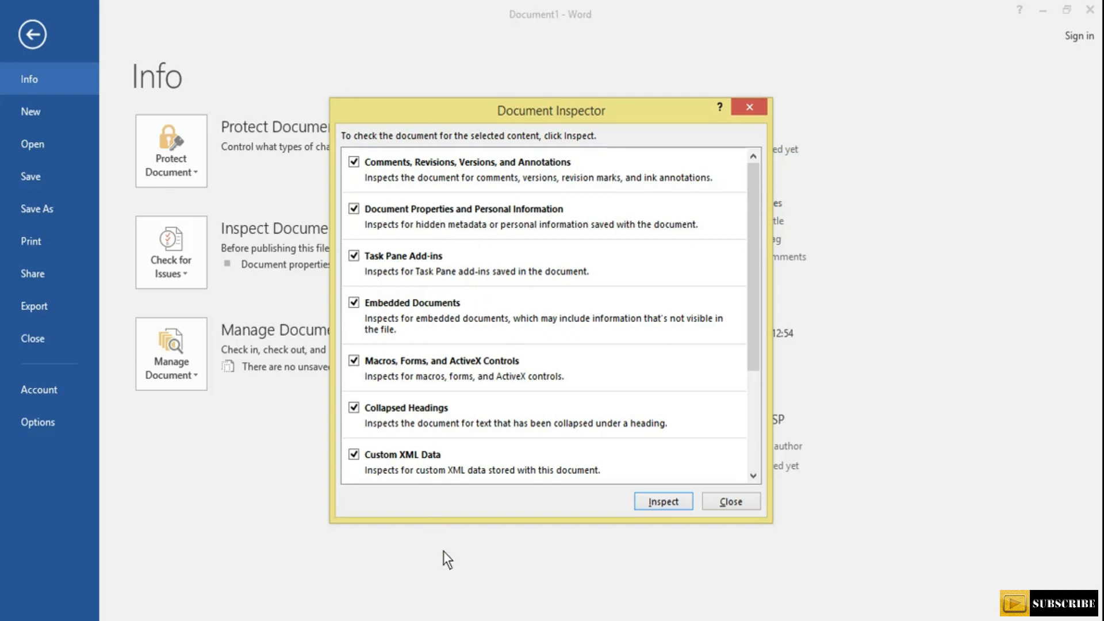
pyautogui.click(652, 499)
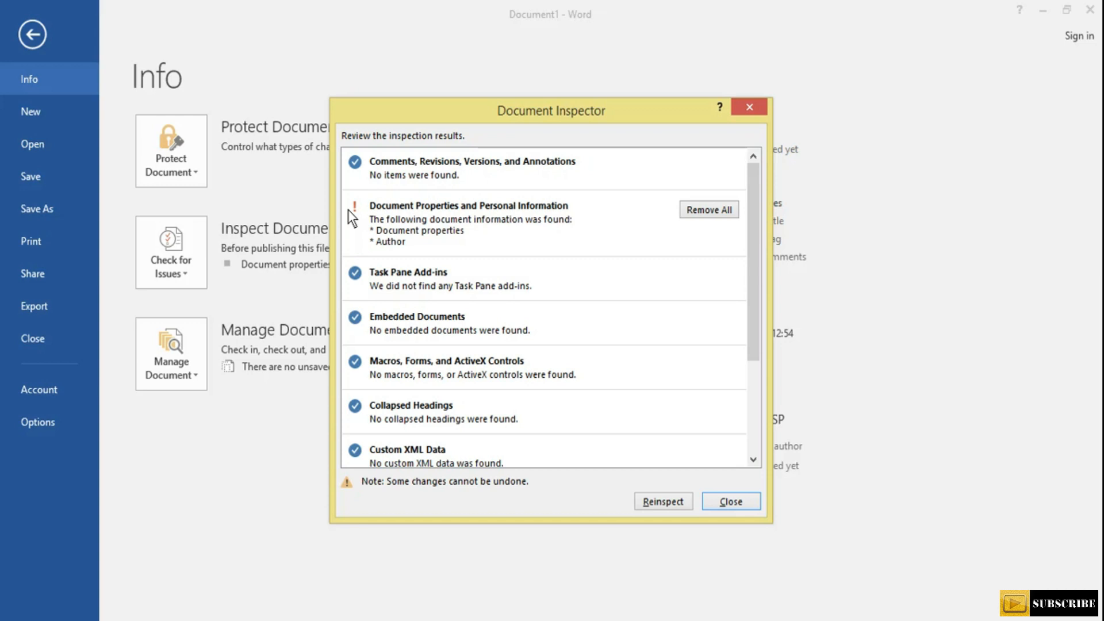
pyautogui.click(711, 216)
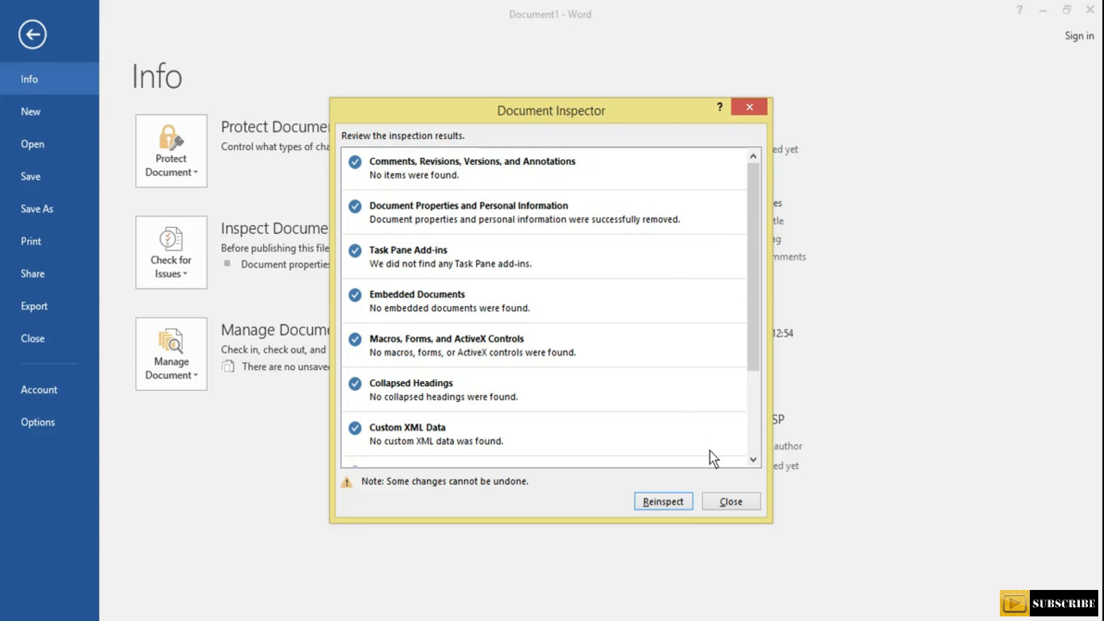
pyautogui.click(719, 498)
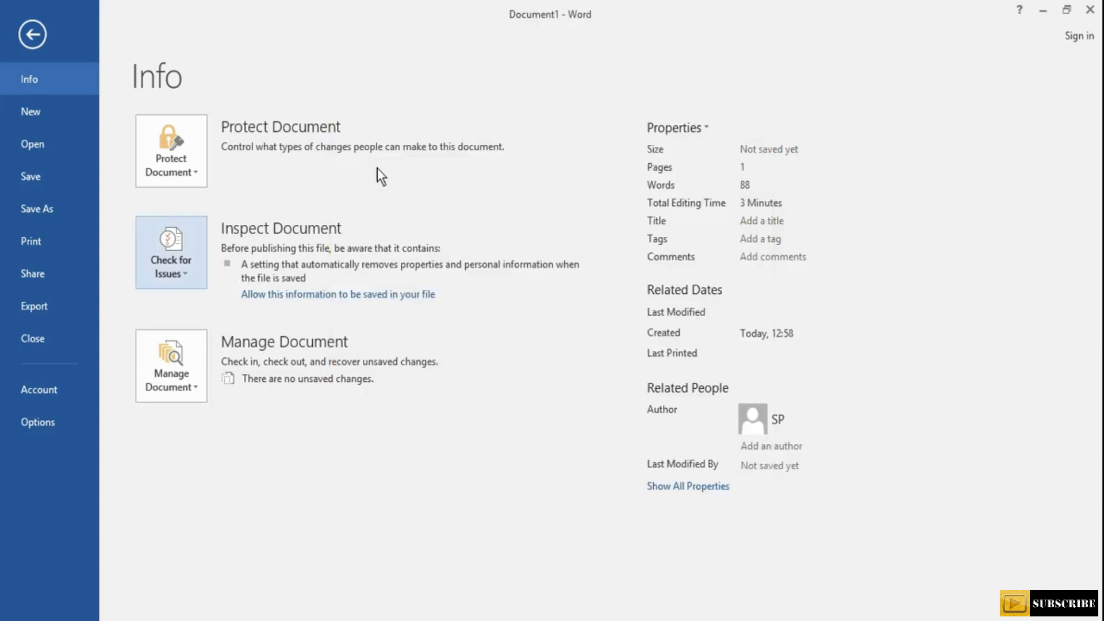
# Mark the document as final, saving it as "Topic" in the Documents folder, and re-enable its editing.
pyautogui.click(24, 27)
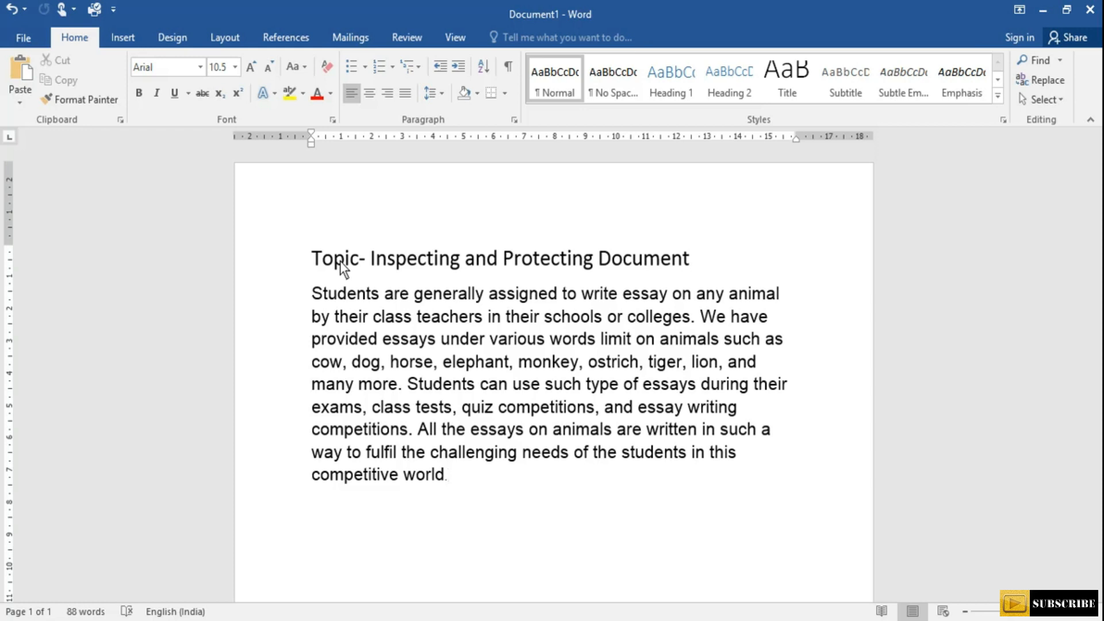
pyautogui.click(25, 32)
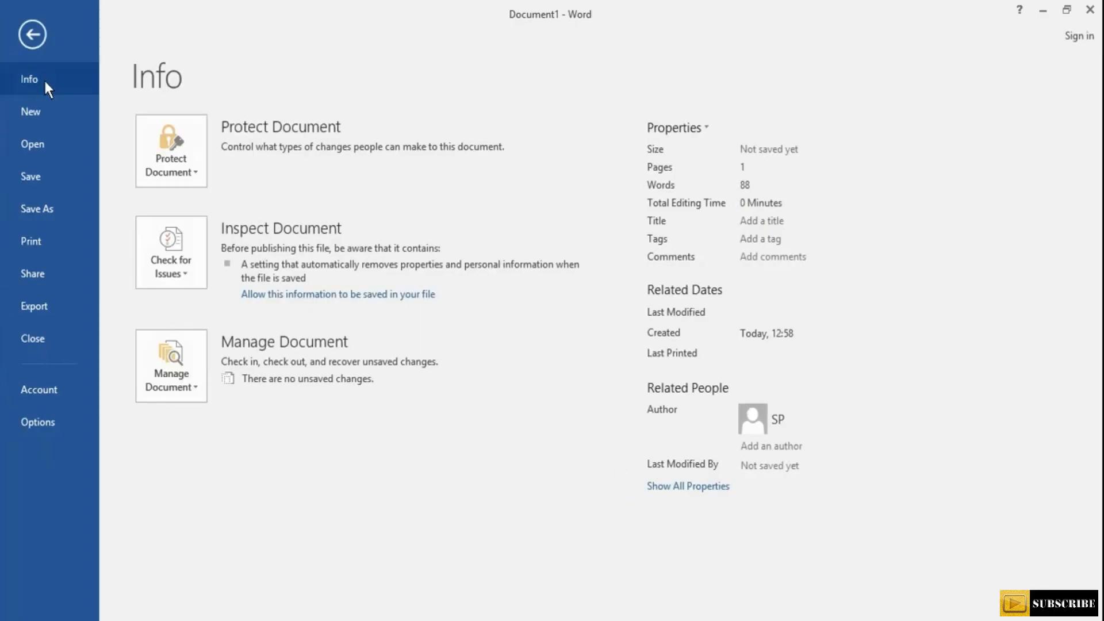
pyautogui.click(189, 167)
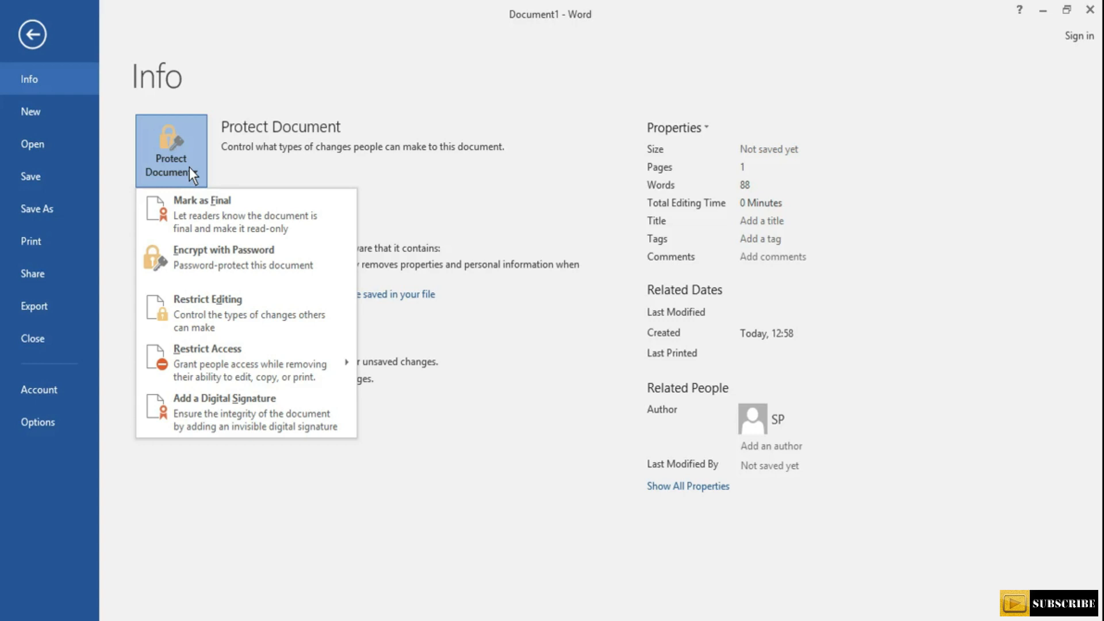
pyautogui.click(202, 206)
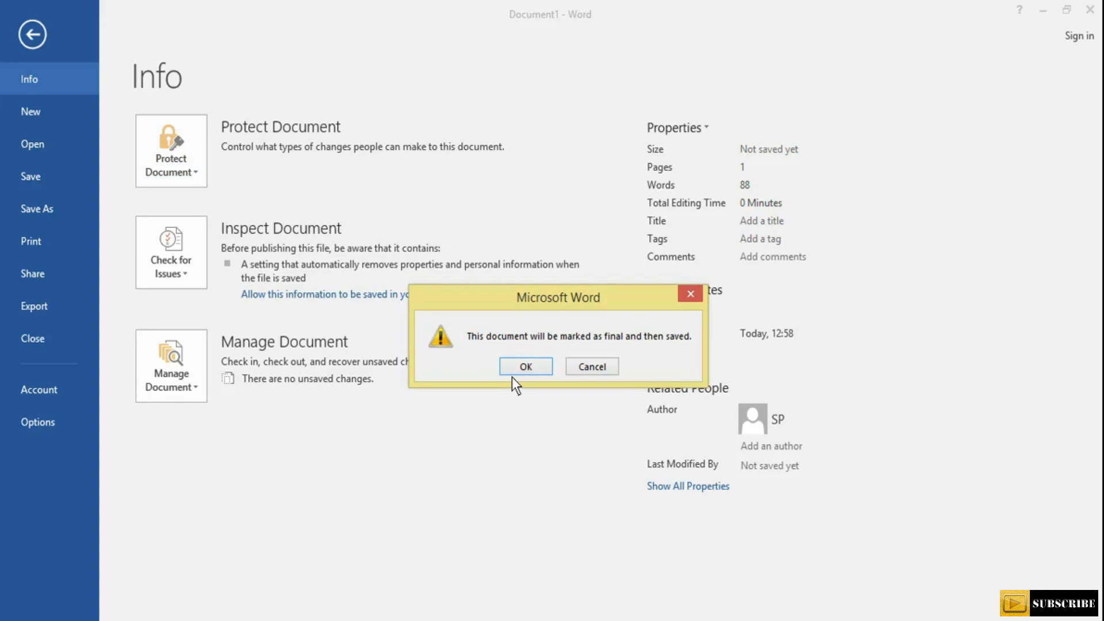
pyautogui.click(524, 366)
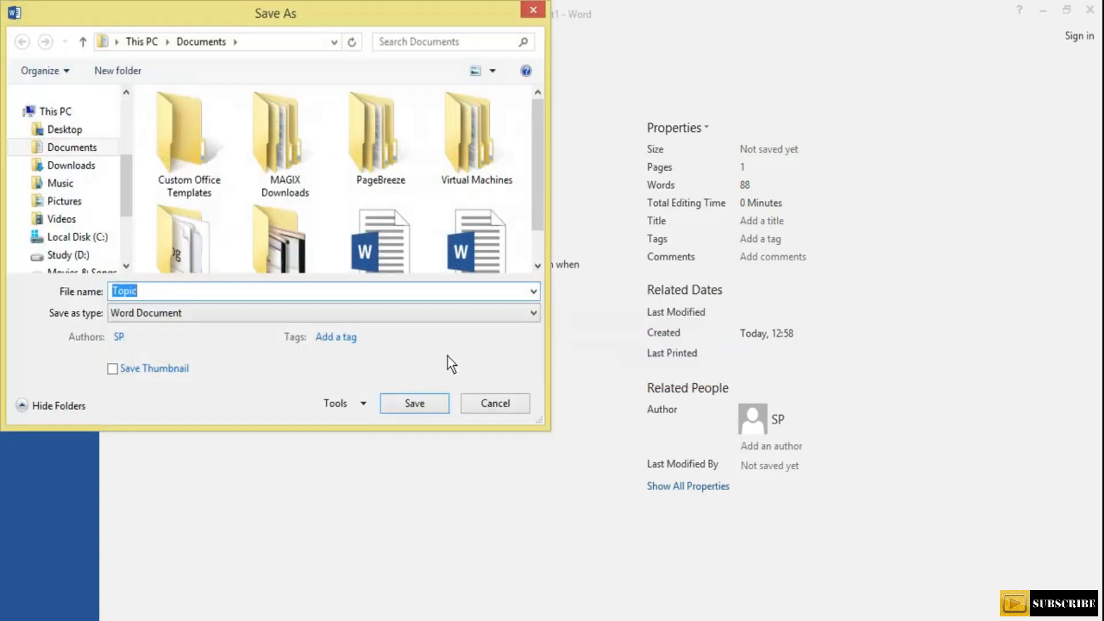
pyautogui.click(415, 403)
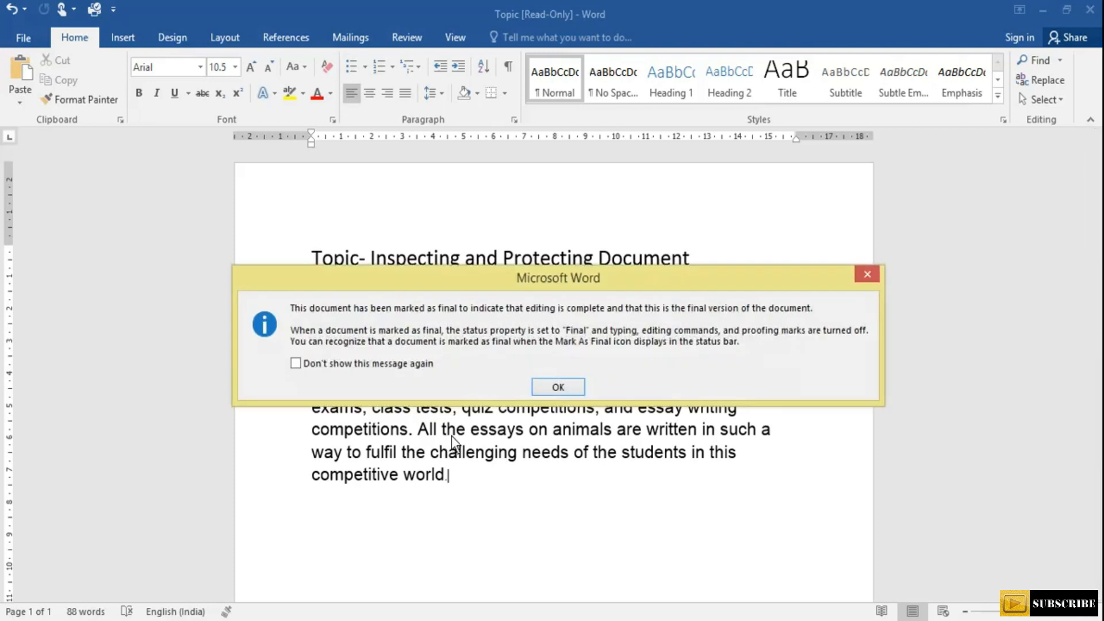
pyautogui.click(554, 389)
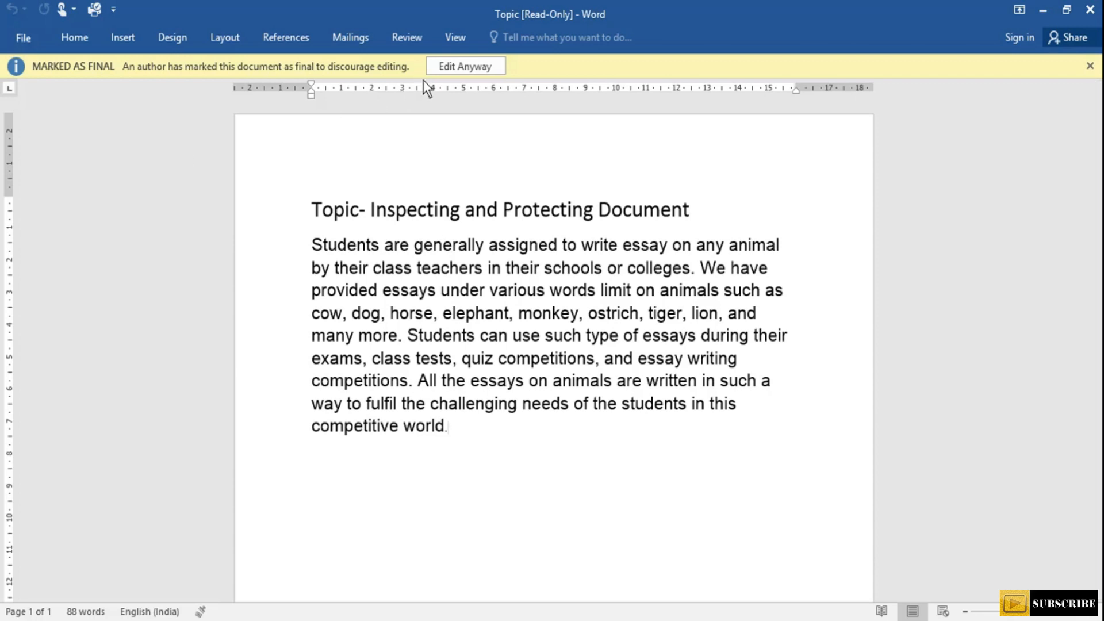
pyautogui.click(437, 71)
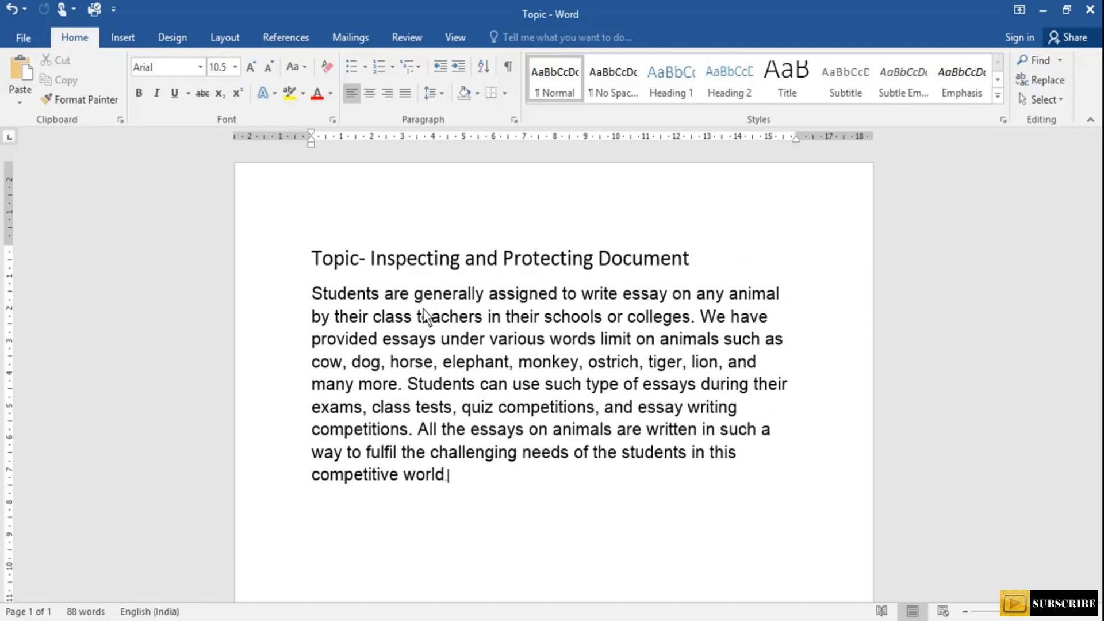
# Review the options for protecting the document, including the Restrict Access choices.
pyautogui.click(26, 33)
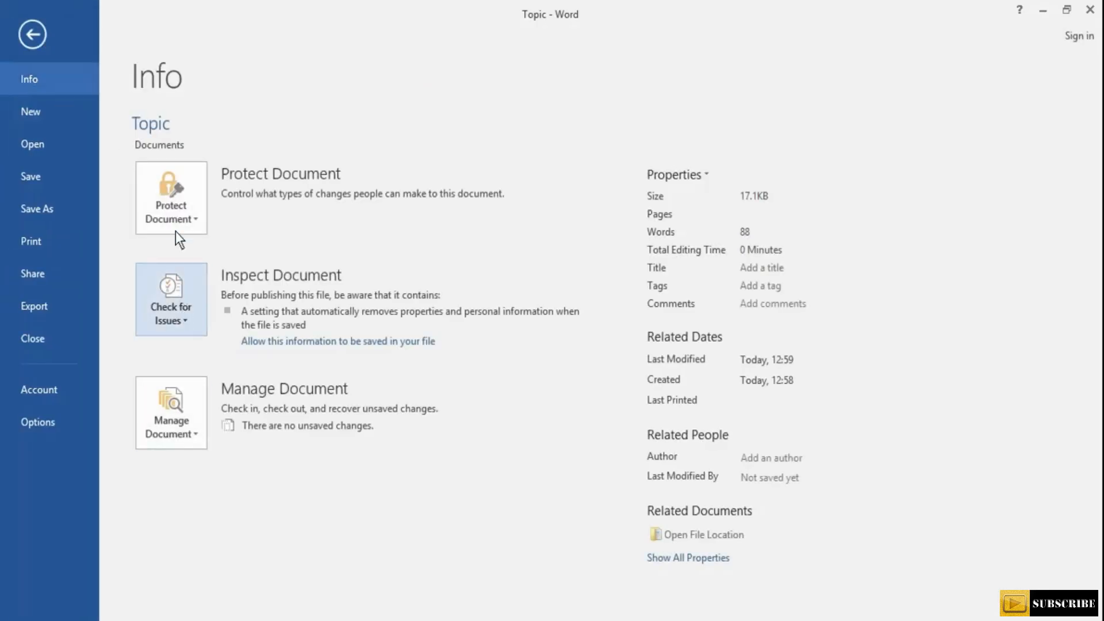
pyautogui.click(188, 210)
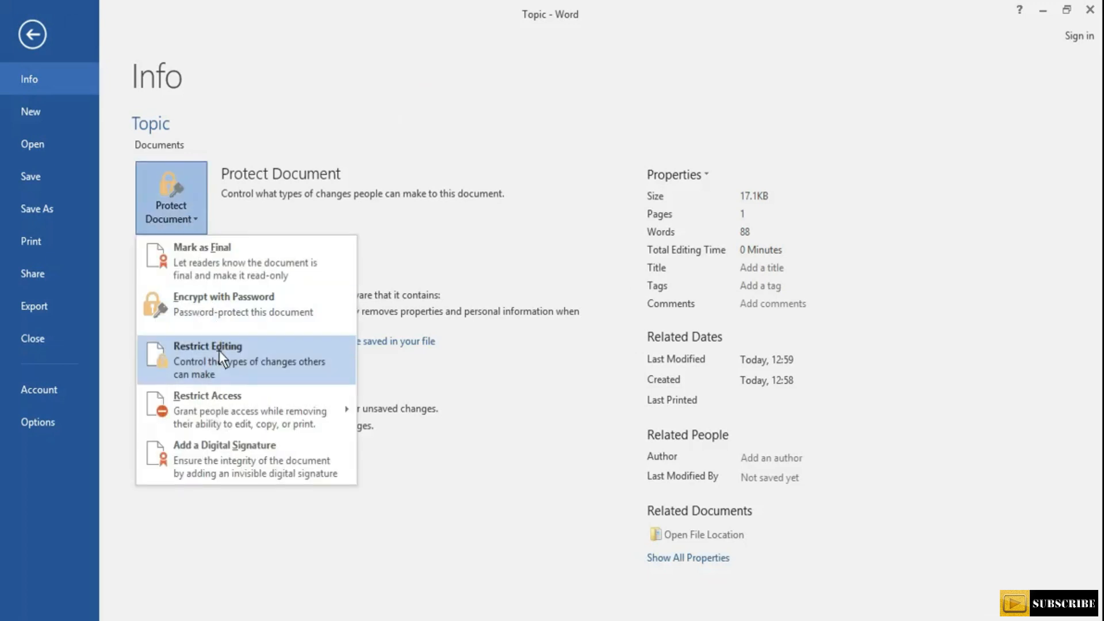
pyautogui.moveTo(261, 409)
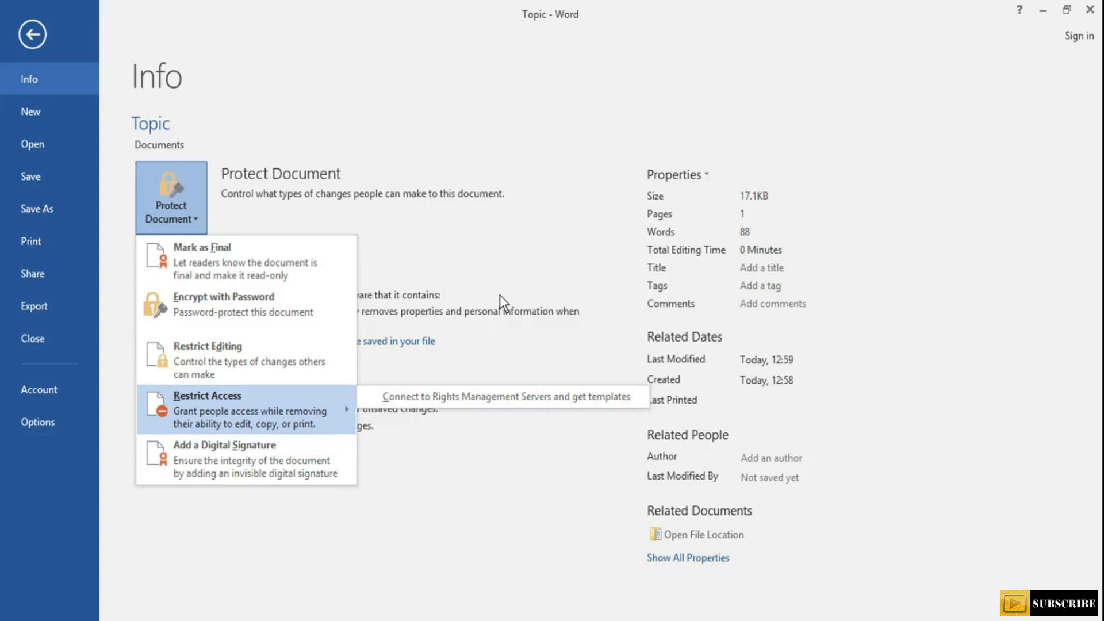
pyautogui.click(519, 253)
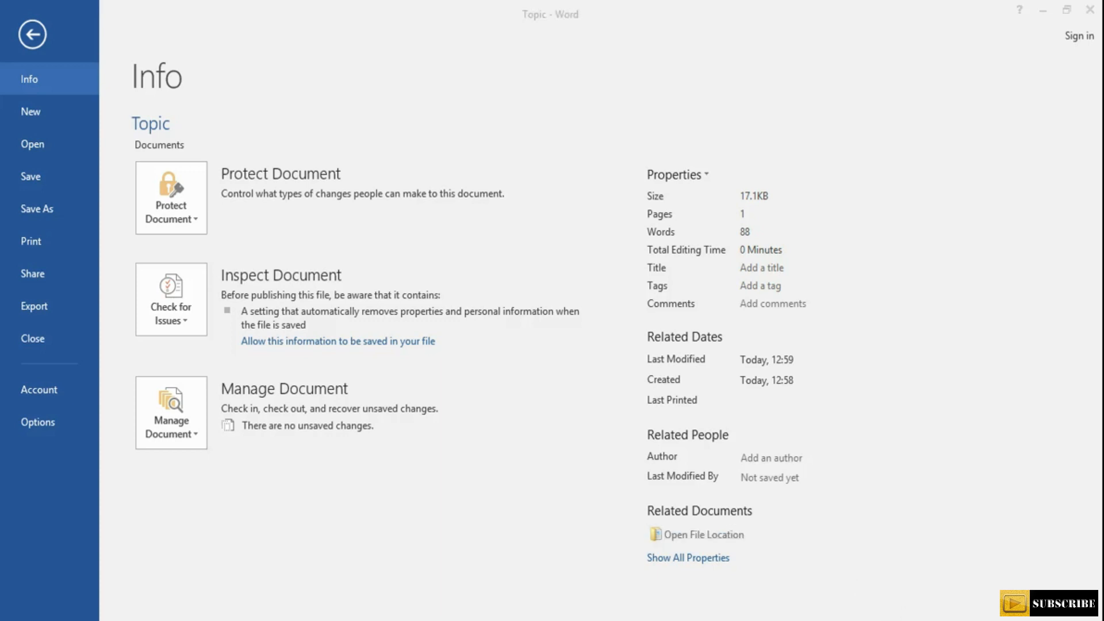
pyautogui.click(965, 551)
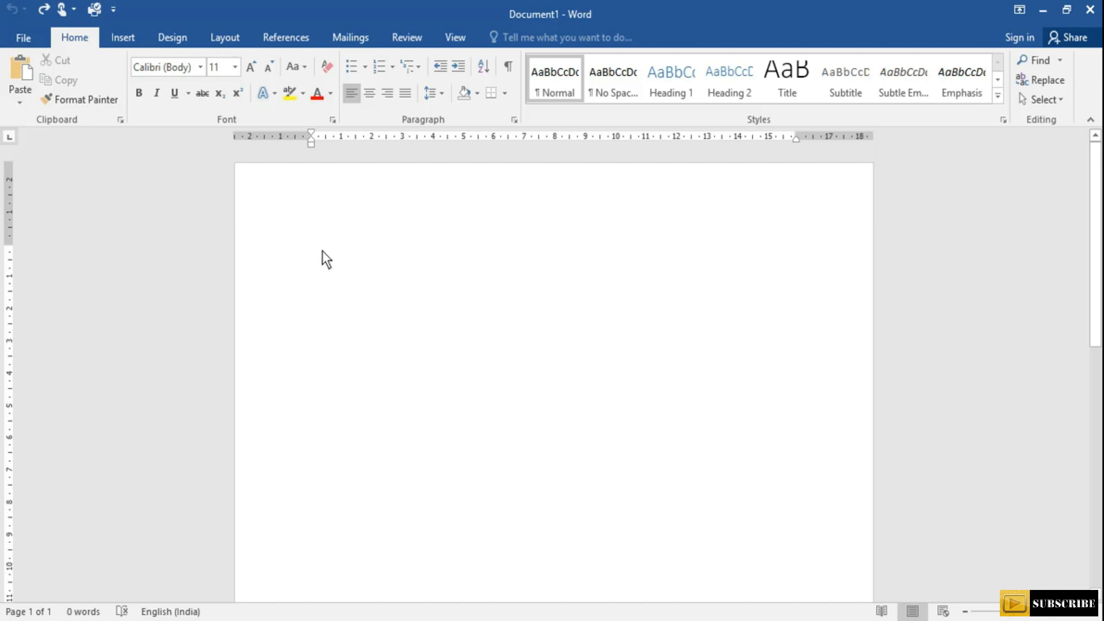
# Insert a SmartArt graphic with the Hierarchy layout from the Hierarchy category into the blank document.
pyautogui.click(130, 38)
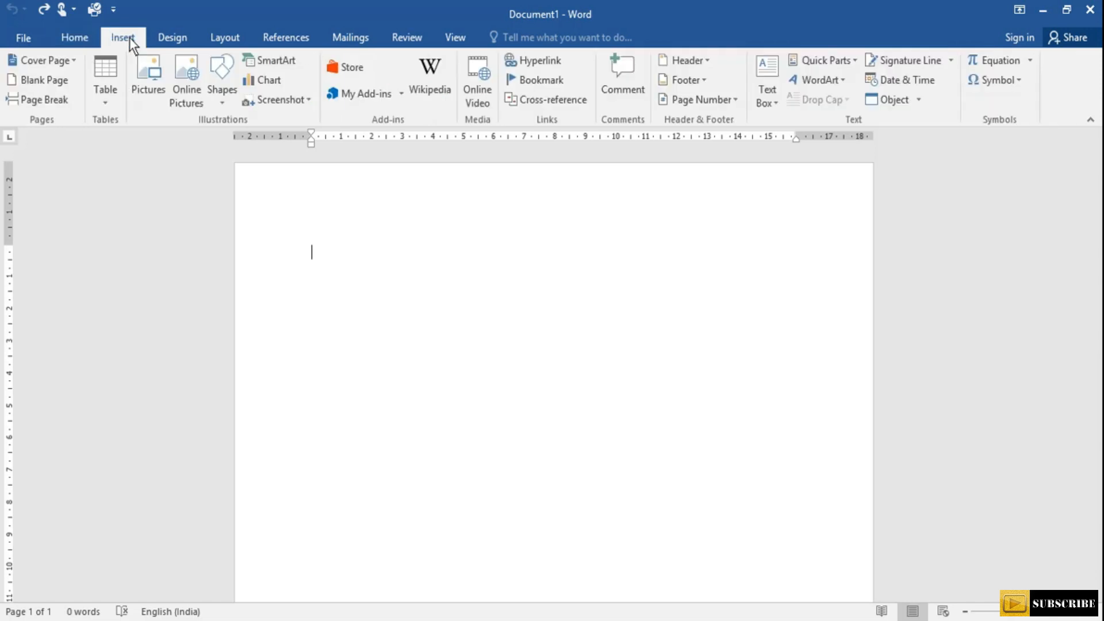
pyautogui.click(270, 60)
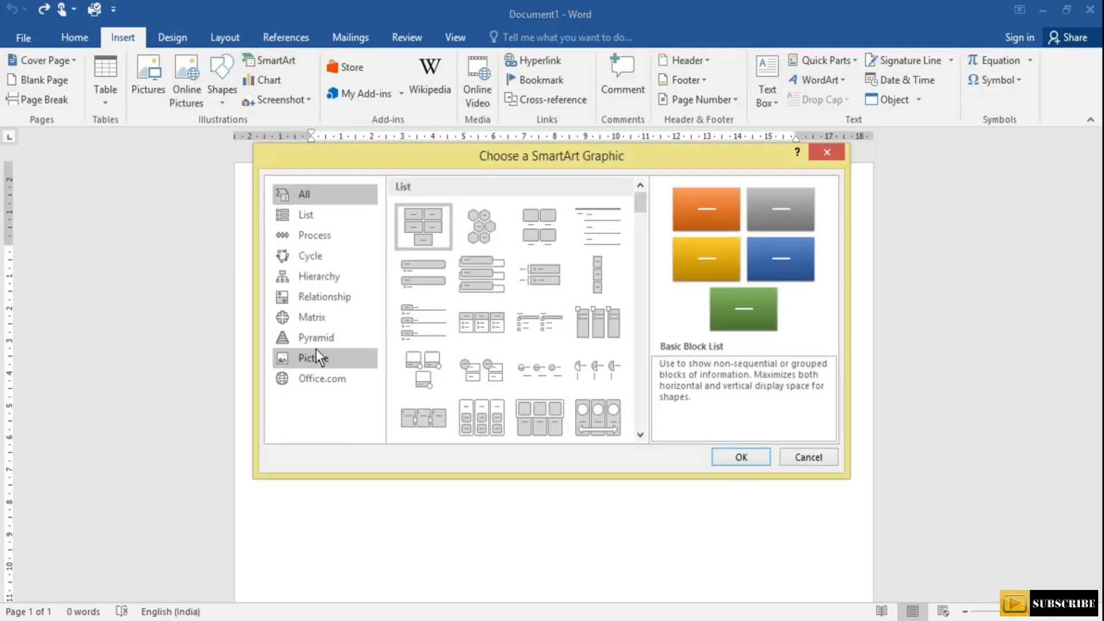
pyautogui.click(309, 278)
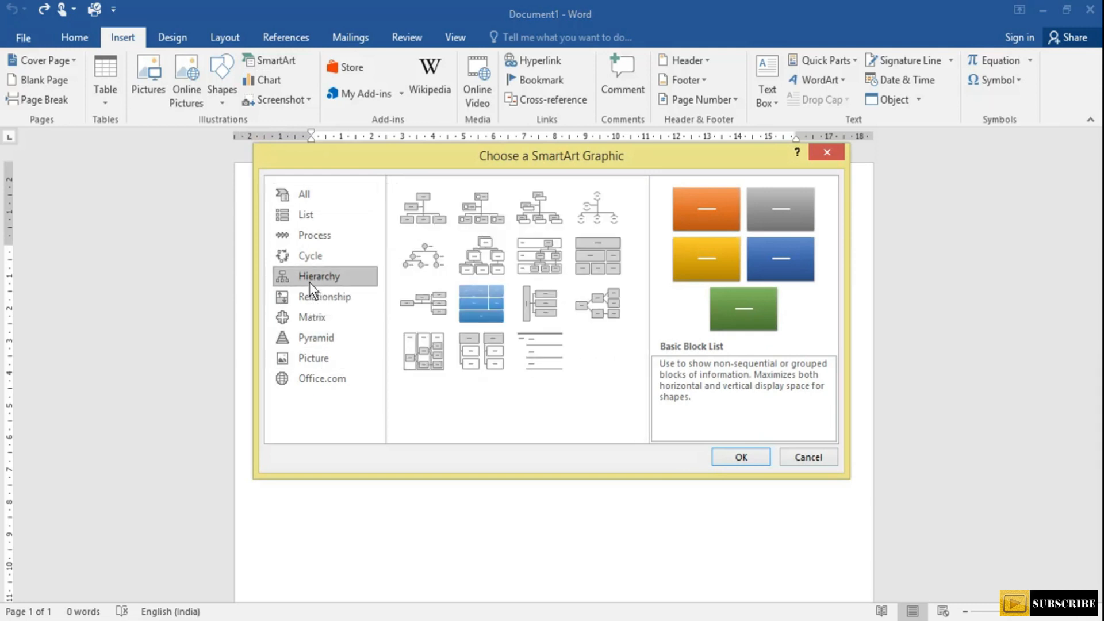
pyautogui.click(483, 252)
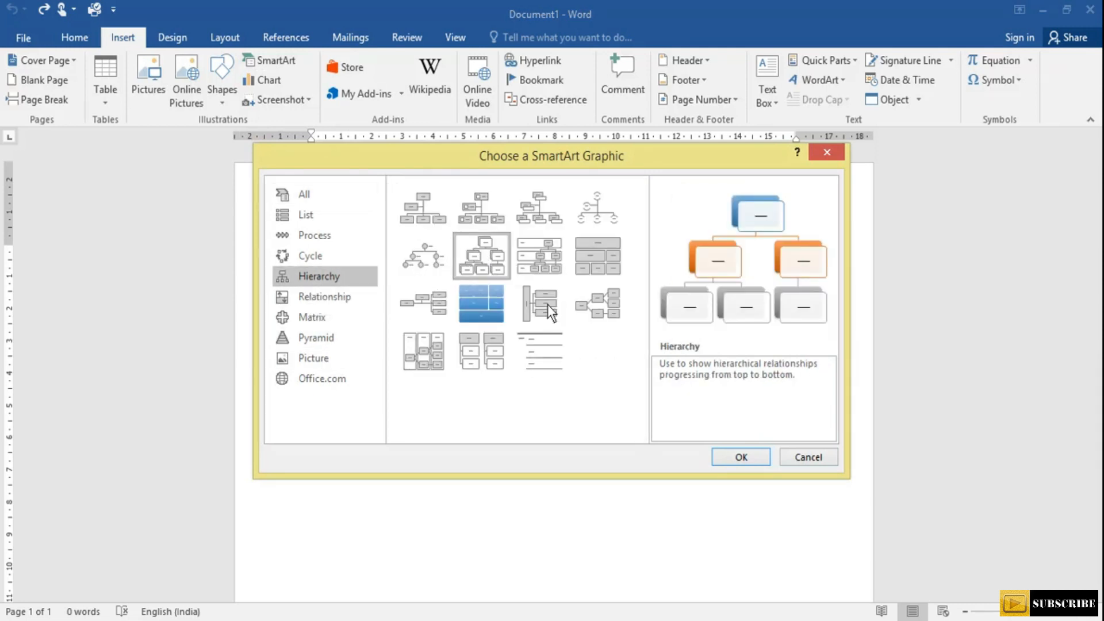
pyautogui.click(719, 456)
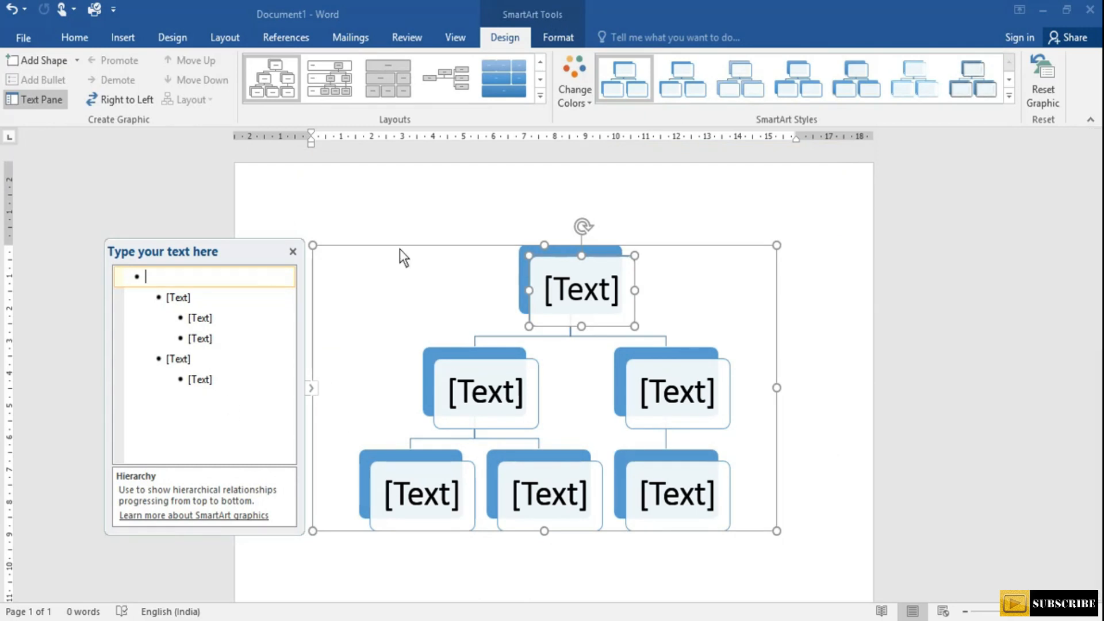
# Enter a sample first name in the second third-level bullet, demote it one level and return it to the third level.
pyautogui.click(201, 344)
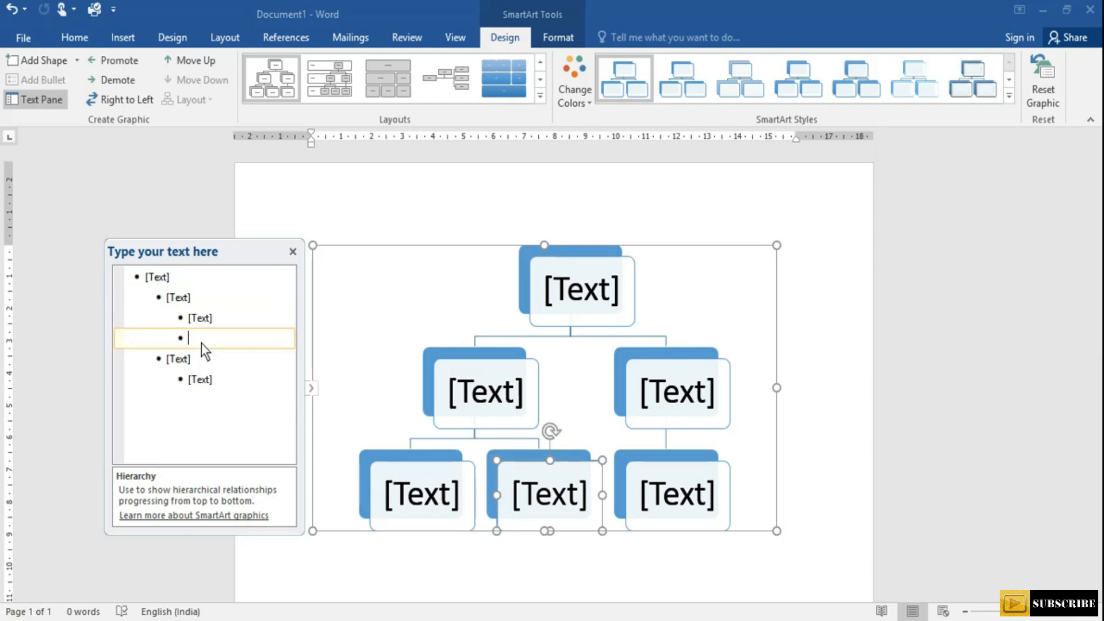
pyautogui.write('harry')
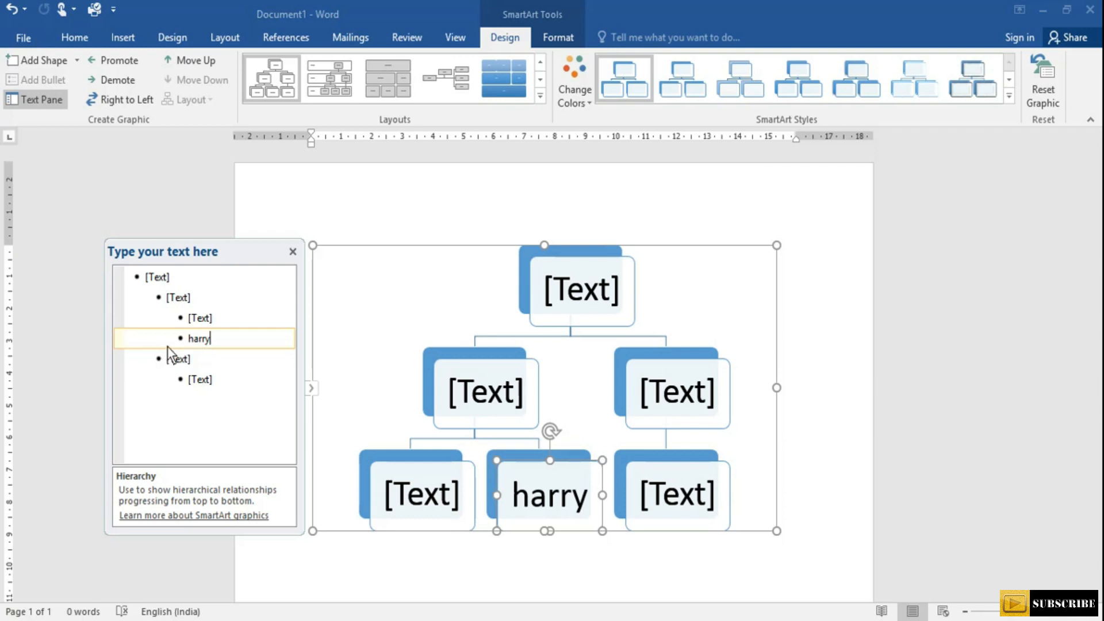
pyautogui.press('Tab')
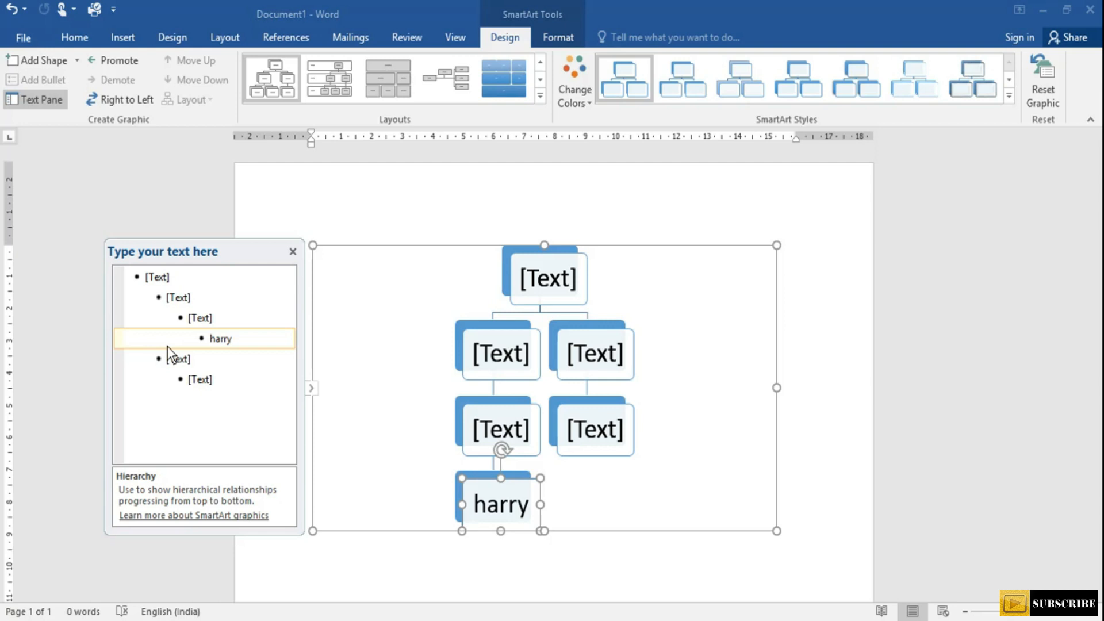
pyautogui.hotkey('shift', 'Tab')
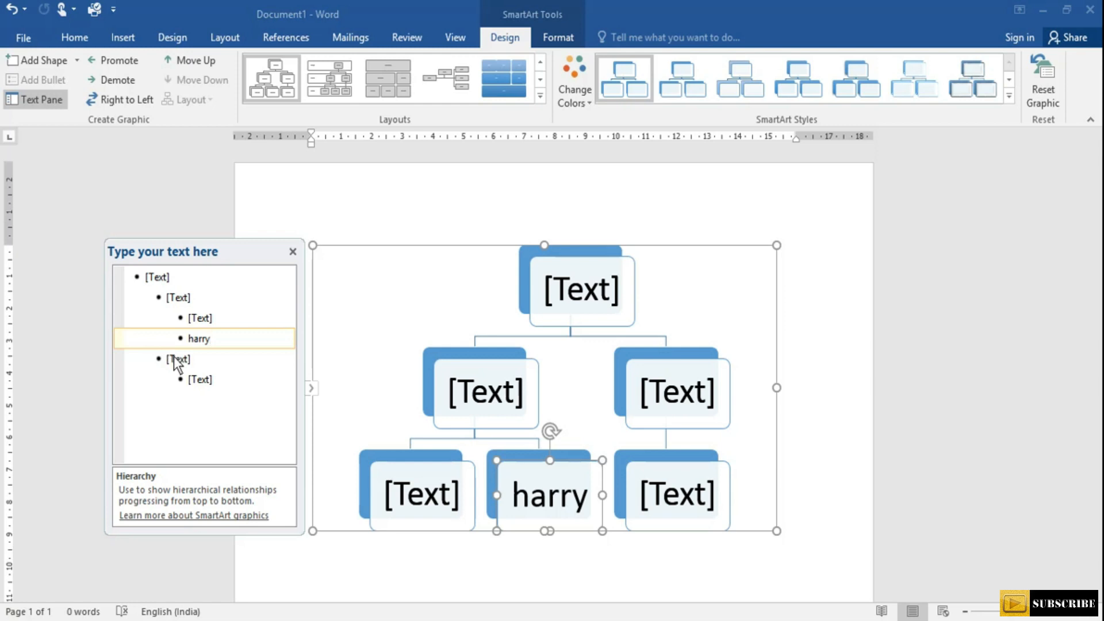
# Add a bullet after the second second-level bullet of the hierarchy and delete it again.
pyautogui.click(173, 356)
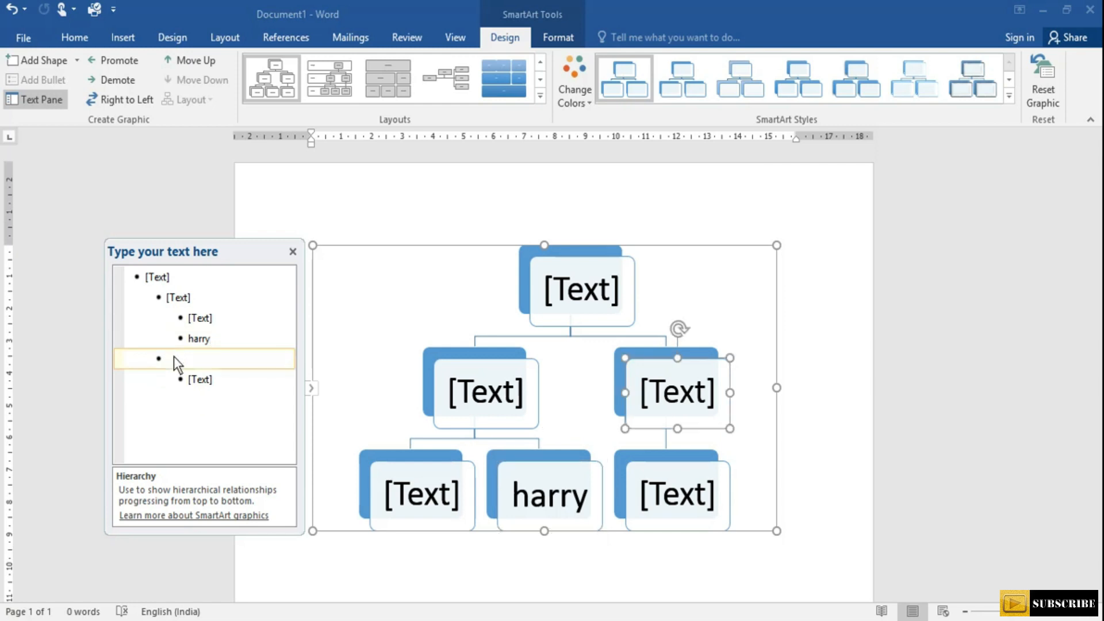
pyautogui.press('Return')
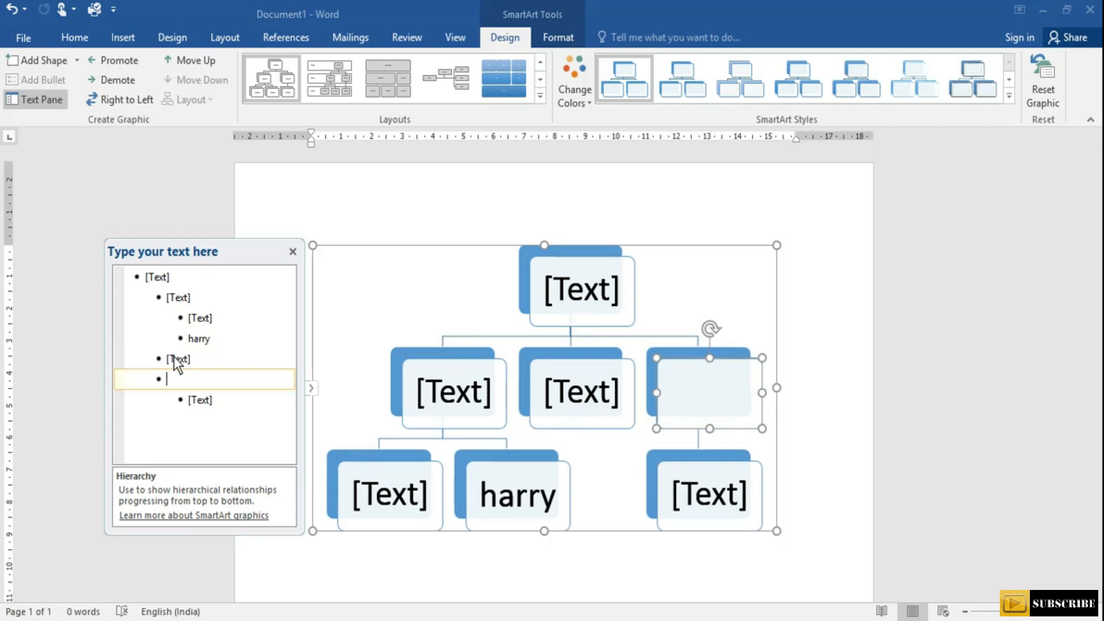
pyautogui.press('BackSpace')
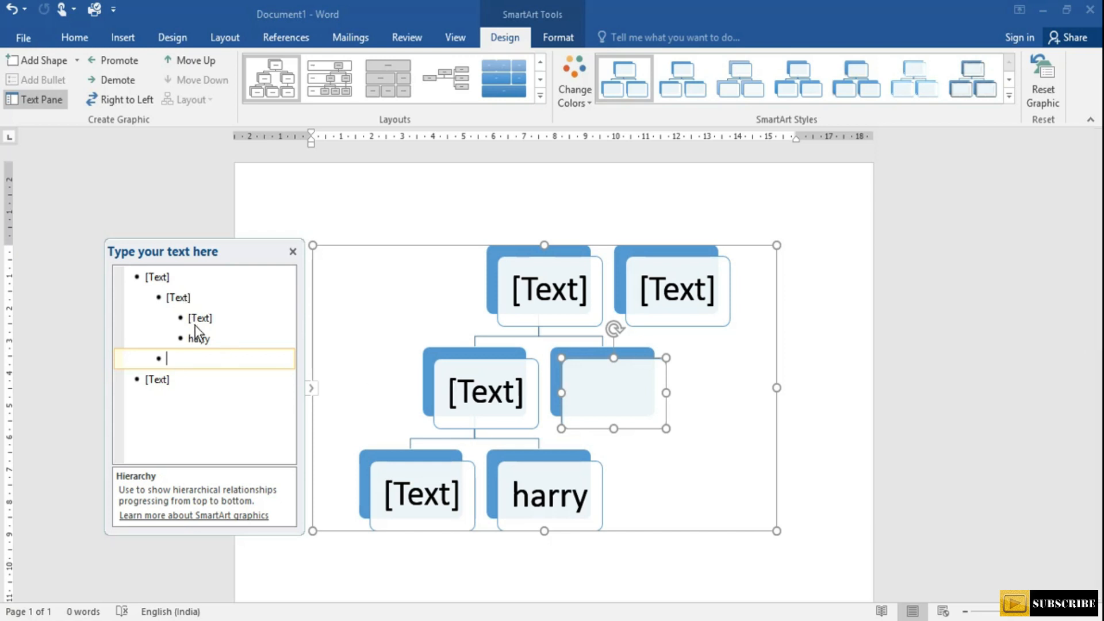
# Promote the bullet holding the first name by two levels and demote it back, and move it up one position and down again.
pyautogui.click(205, 342)
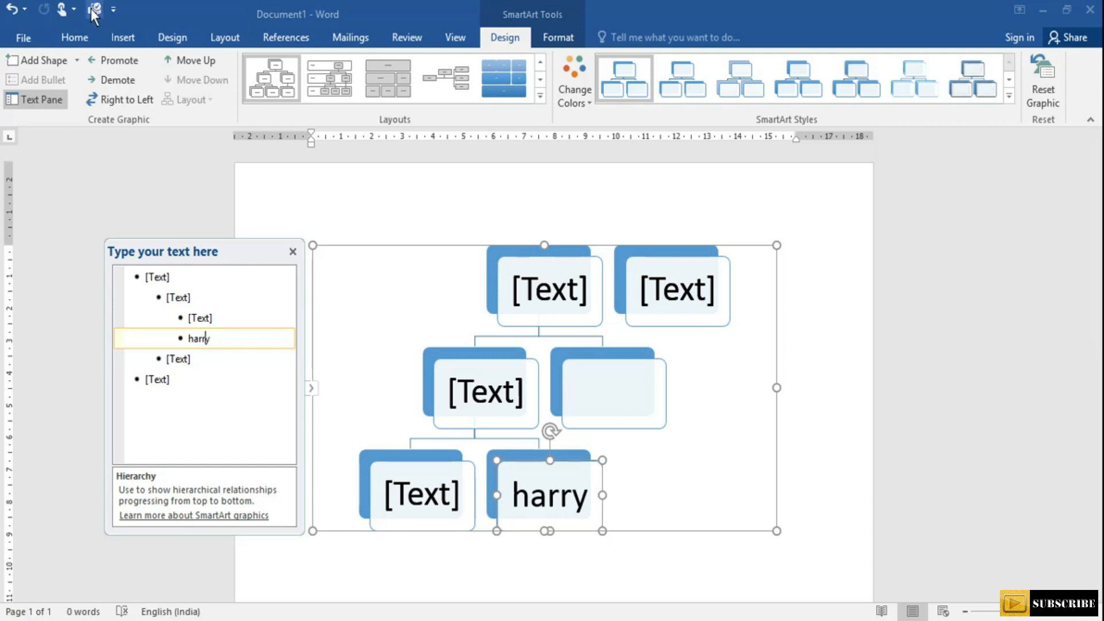
pyautogui.click(106, 61)
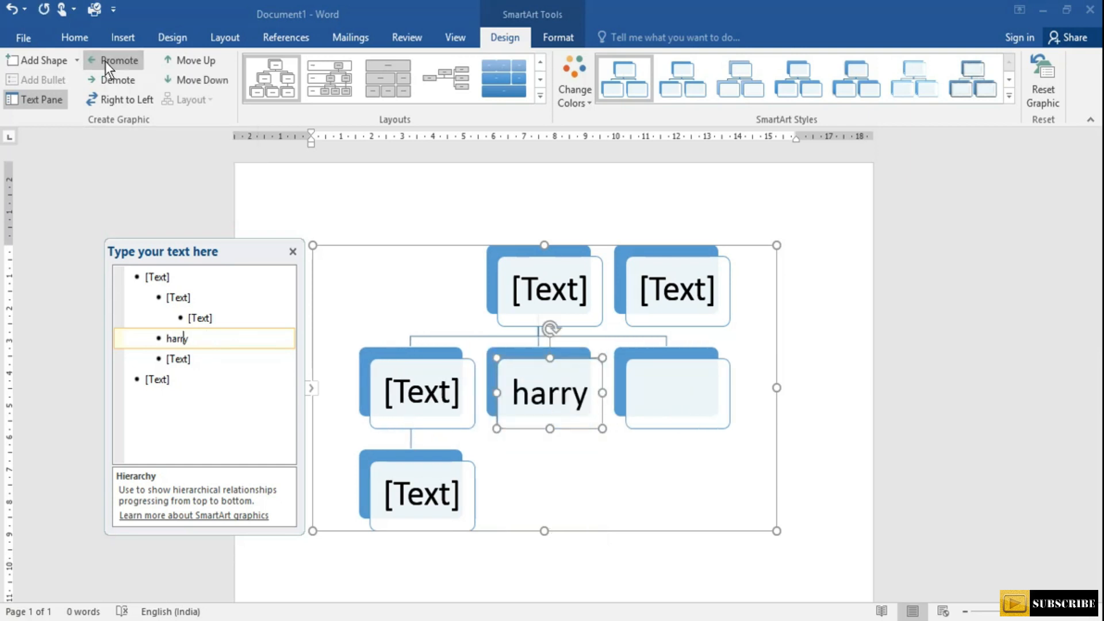
pyautogui.click(106, 62)
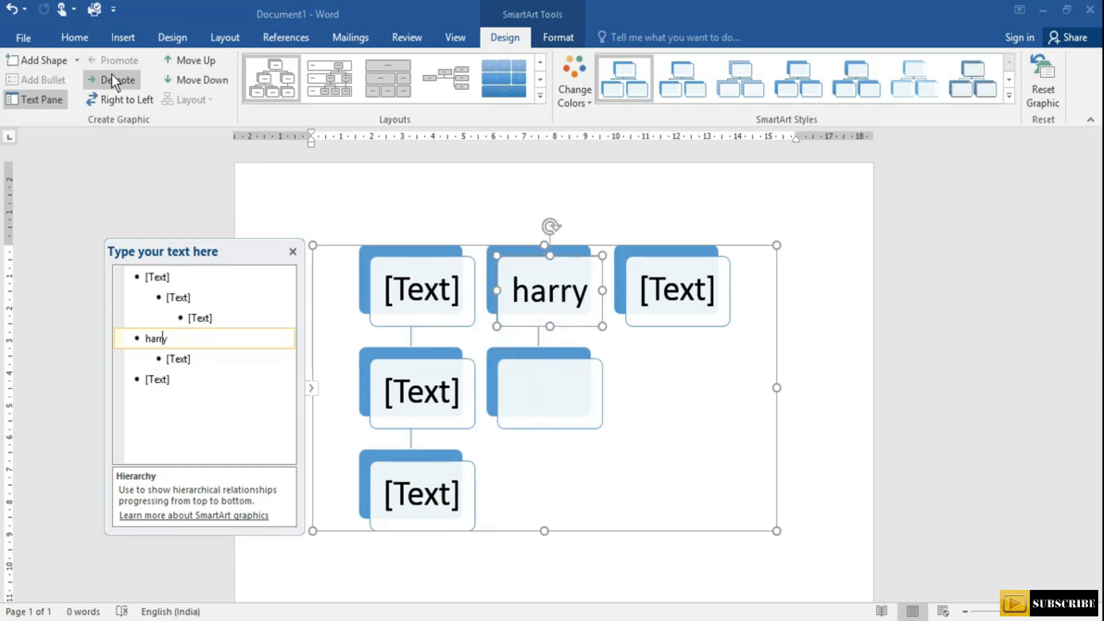
pyautogui.click(112, 75)
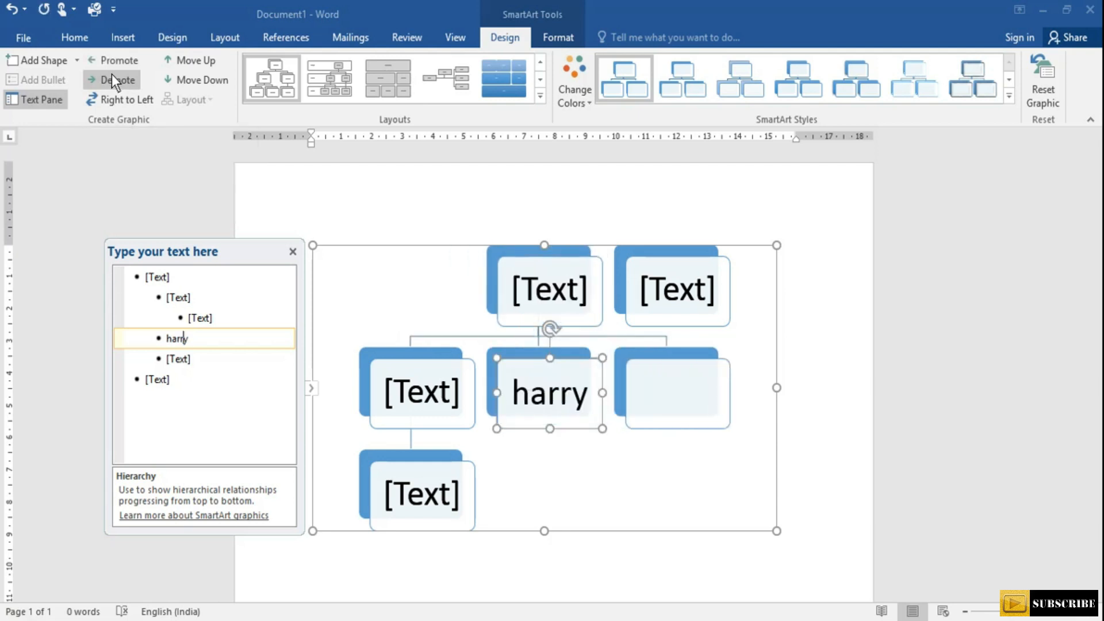
pyautogui.click(111, 75)
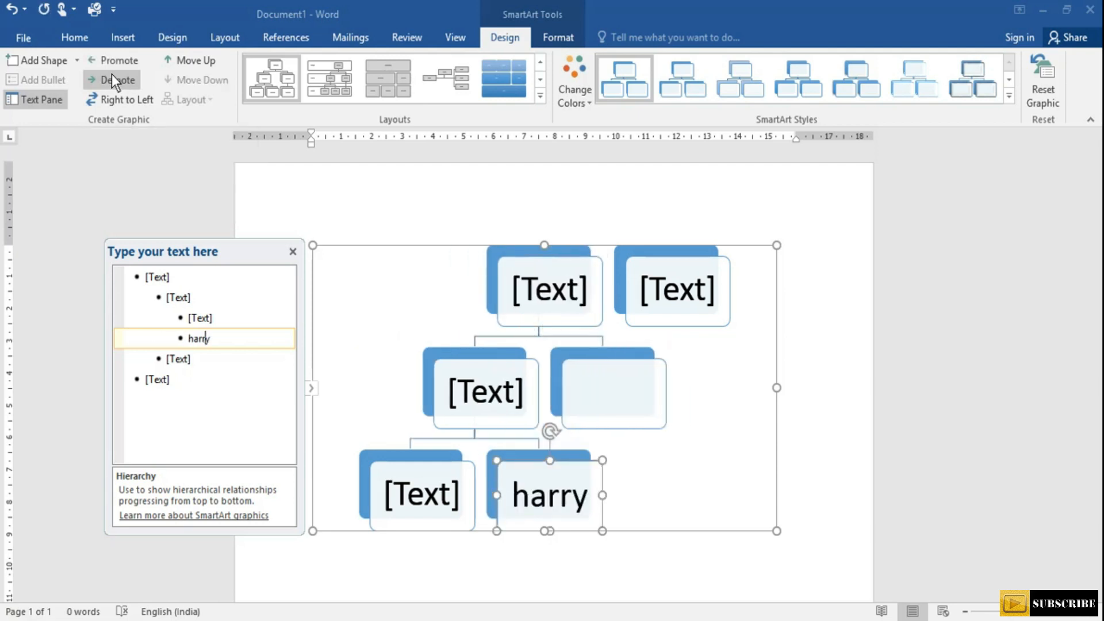
pyautogui.click(185, 58)
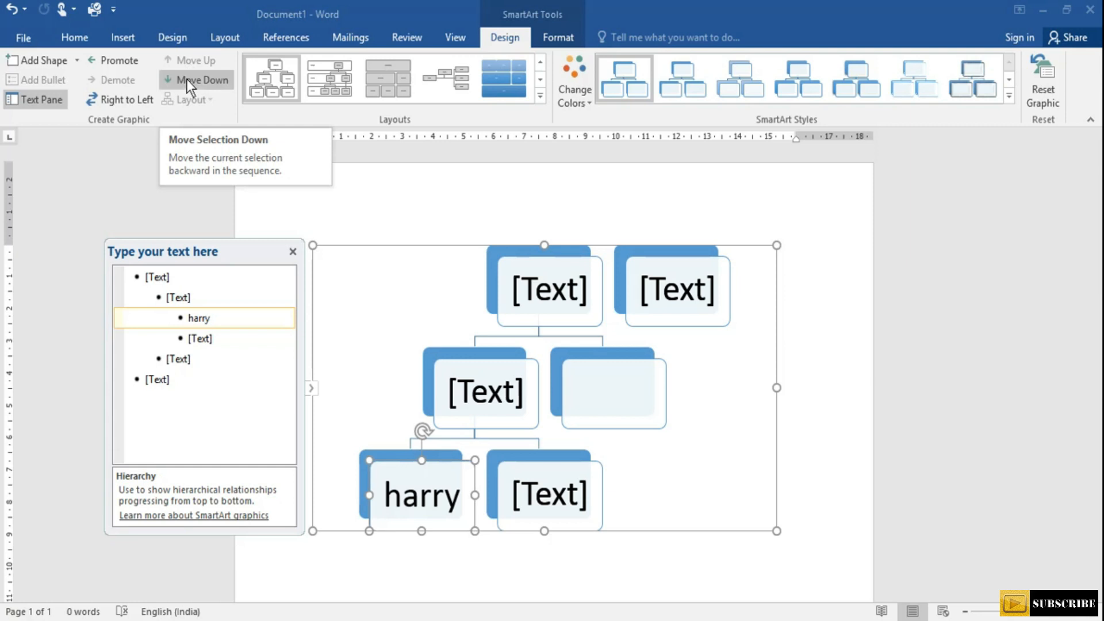
pyautogui.click(186, 78)
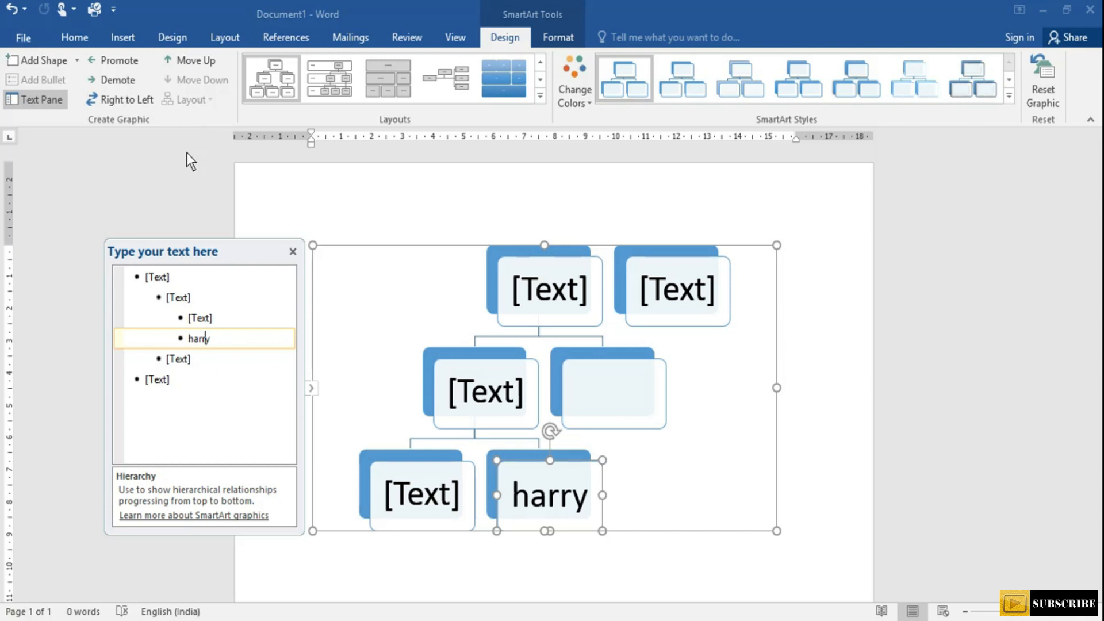
# Add several empty second-level bullets below the last second-level bullet of the hierarchy.
pyautogui.click(188, 365)
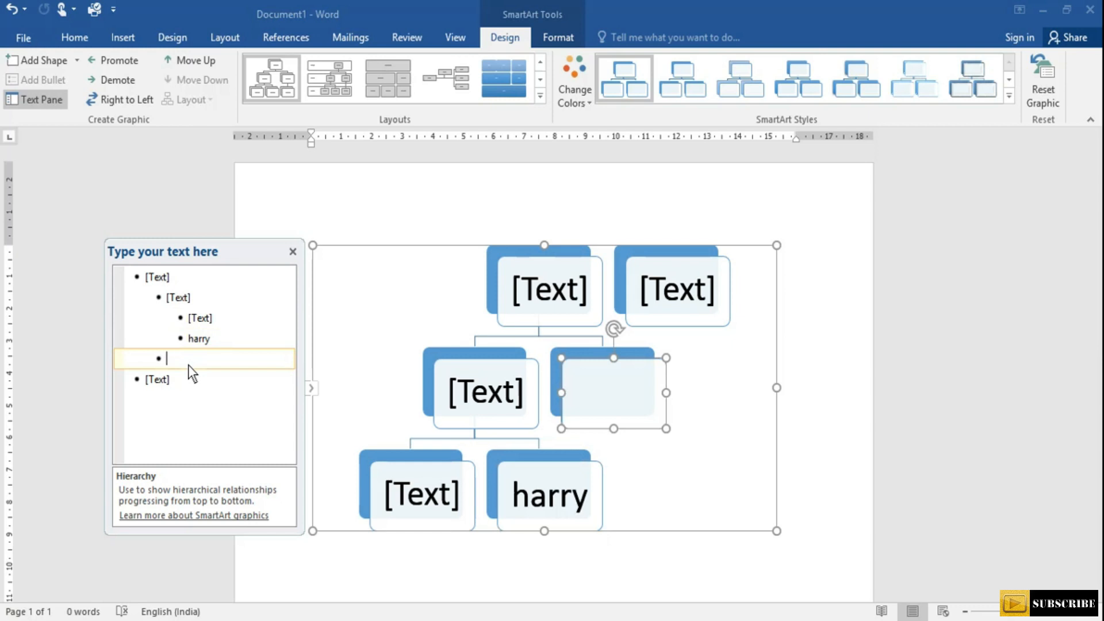
pyautogui.press('Return')
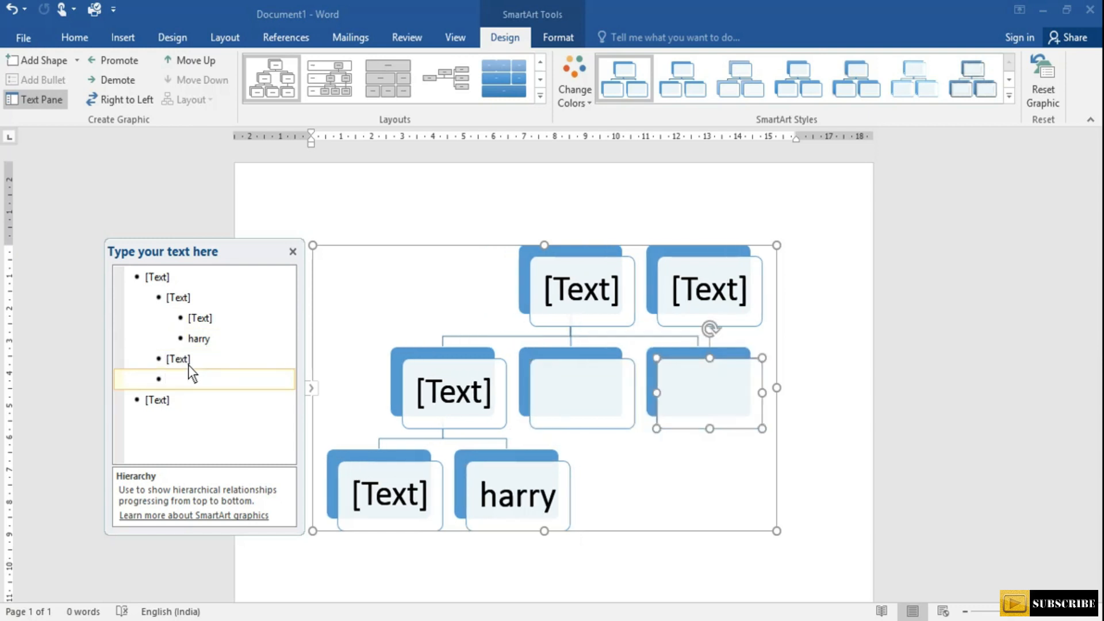
pyautogui.press('Return')
pyautogui.press('Return')
pyautogui.press('Return')
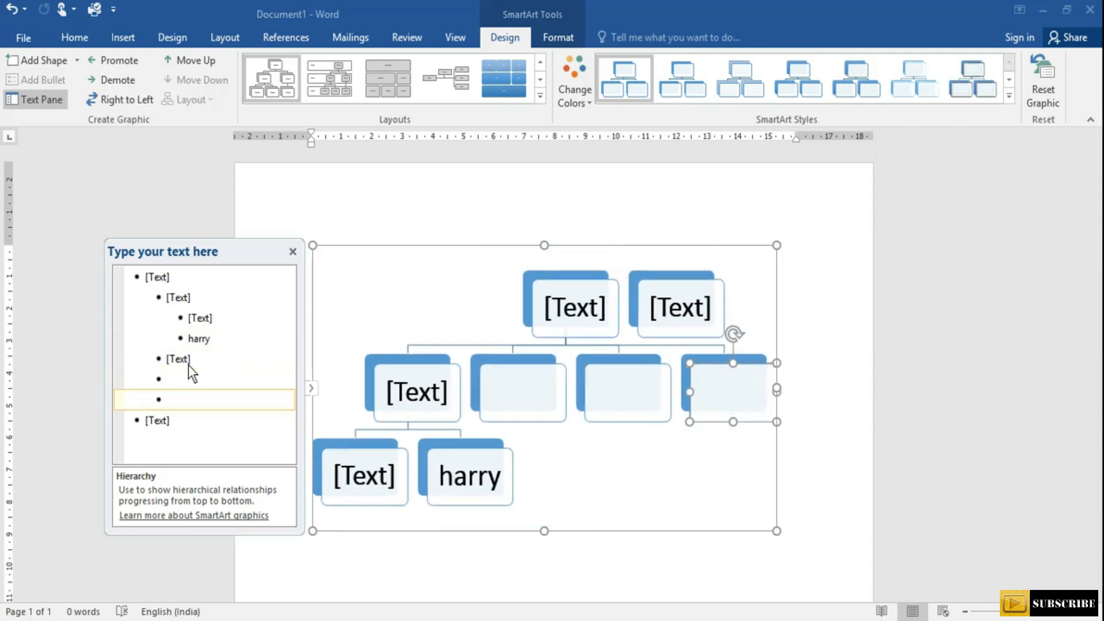
# Add further empty second-level bullets to the hierarchy and delete the surplus empty bullets again.
pyautogui.press('Return')
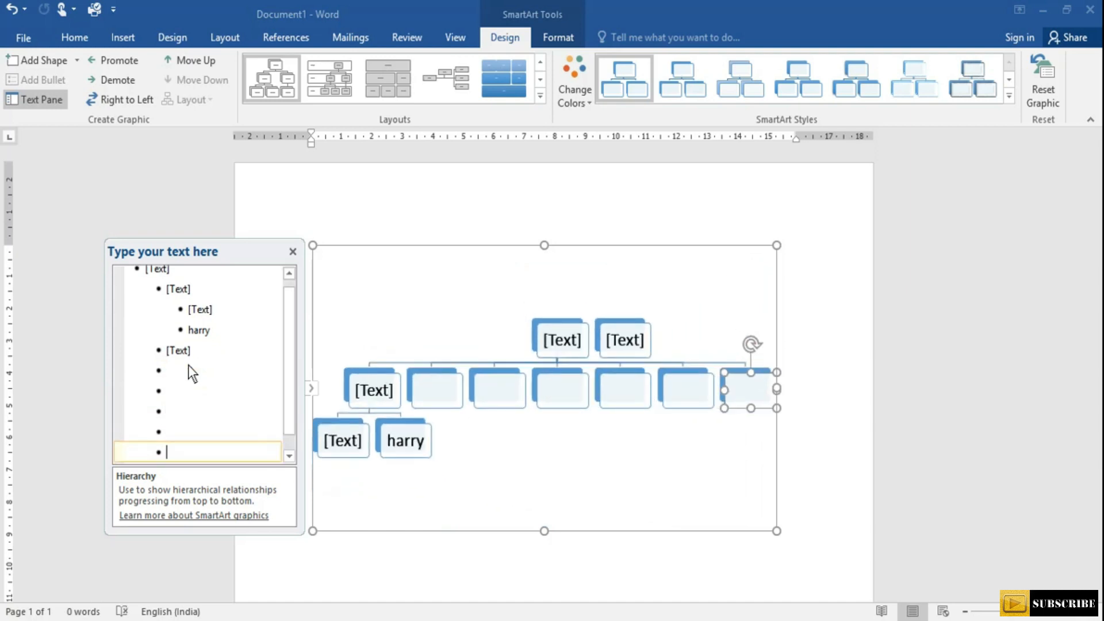
pyautogui.press('BackSpace')
pyautogui.press('BackSpace')
pyautogui.press('BackSpace')
pyautogui.press('BackSpace')
pyautogui.press('BackSpace')
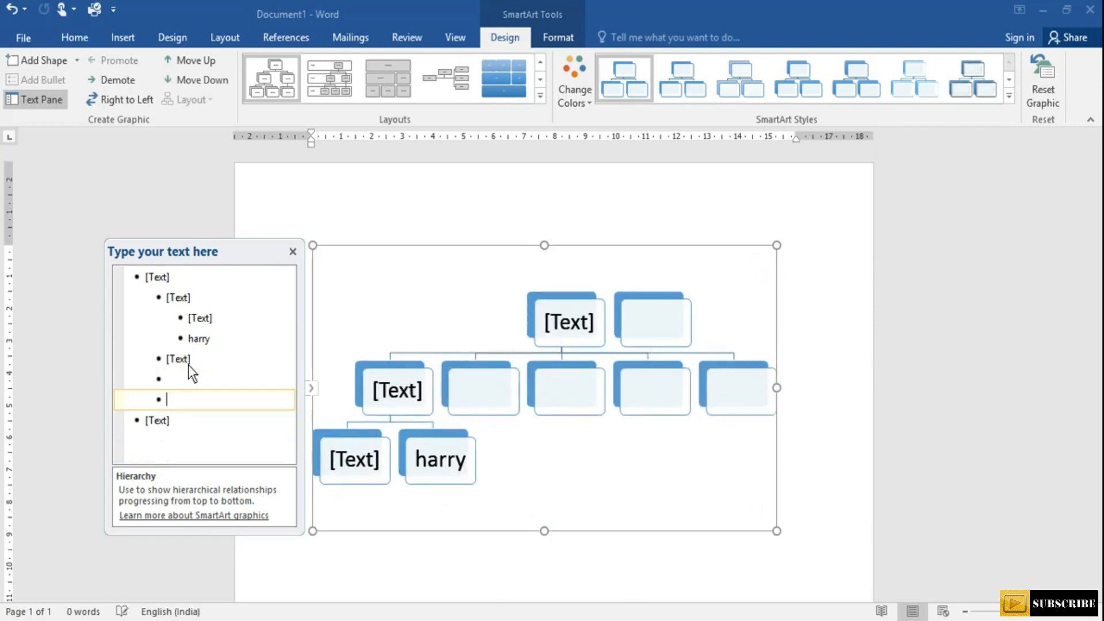
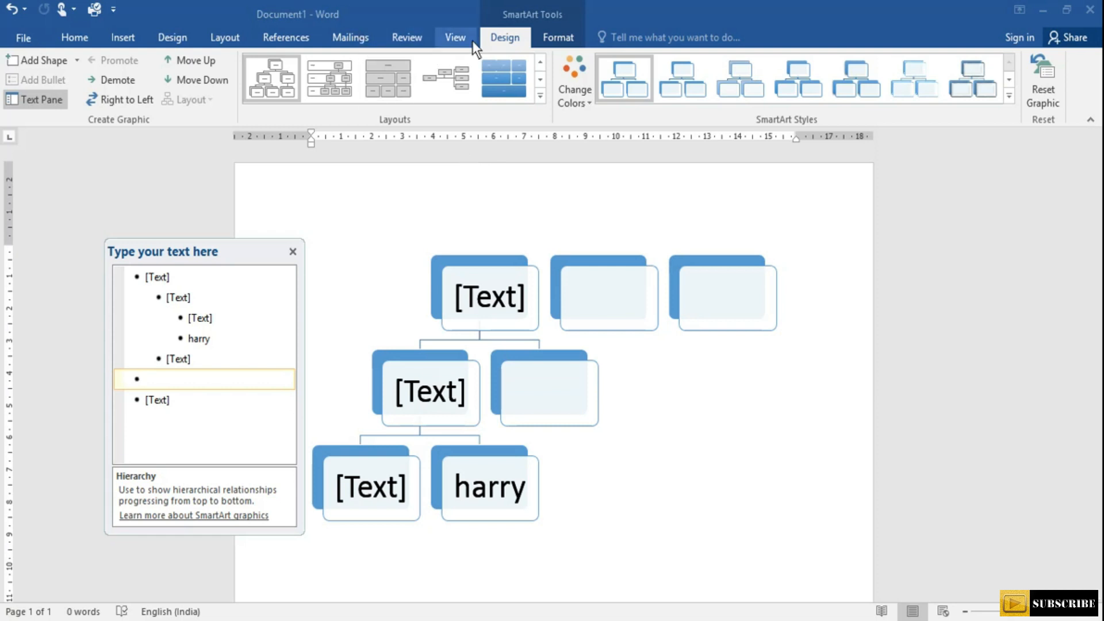
# Apply the fifth SmartArt style to the hierarchy and recolor it with the first Colorful variant.
pyautogui.click(675, 86)
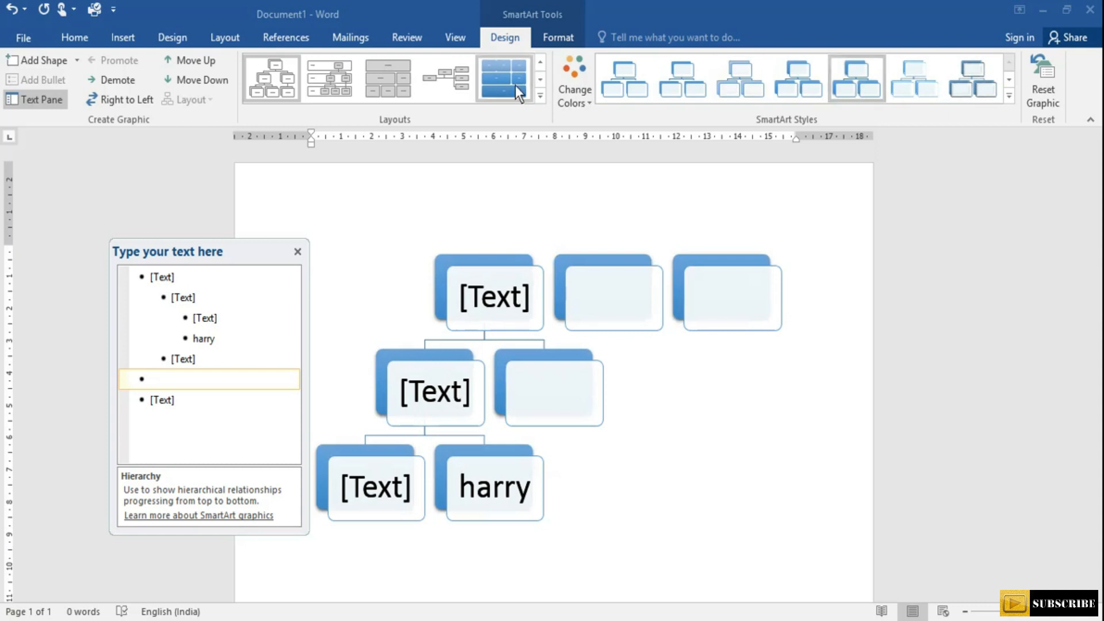
pyautogui.click(567, 96)
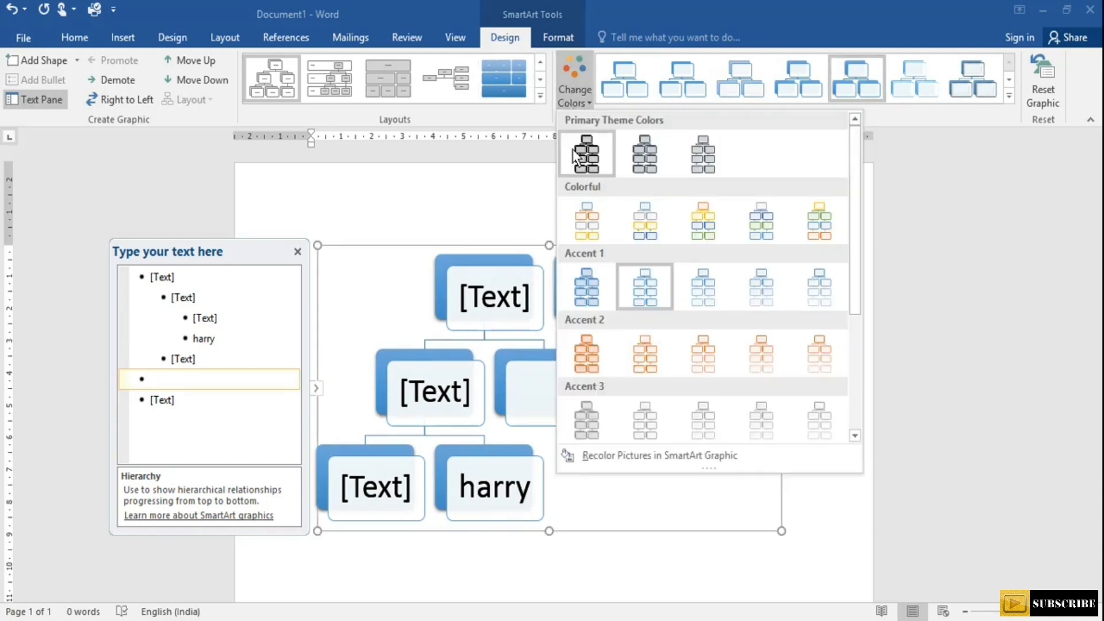
pyautogui.click(588, 227)
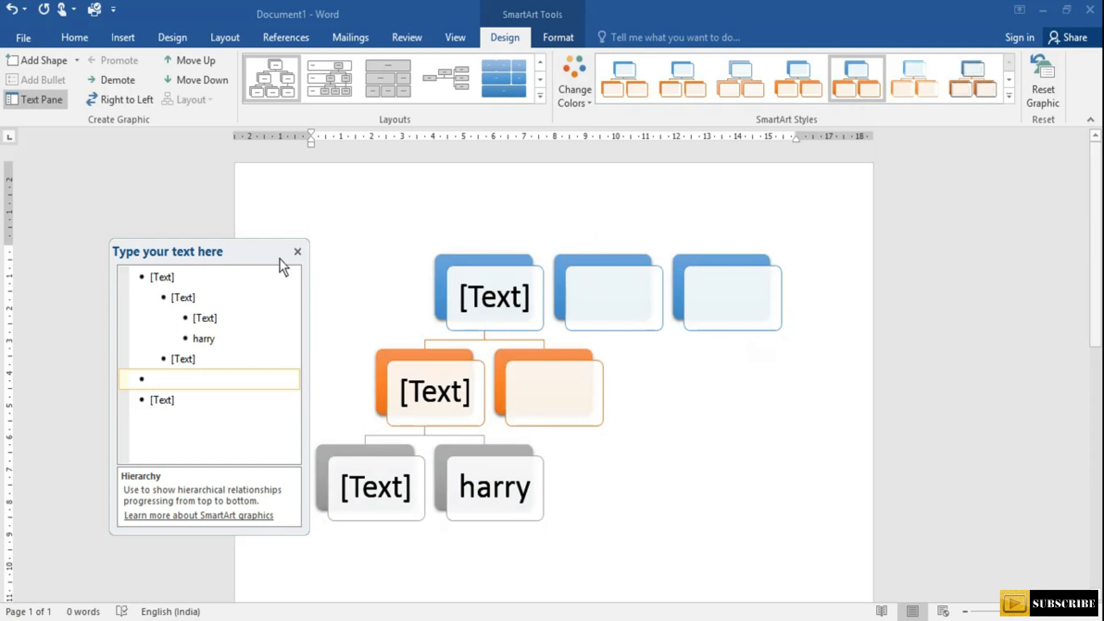
# Apply an outer shadow offset to the bottom to the third-level box holding the first name.
pyautogui.click(212, 338)
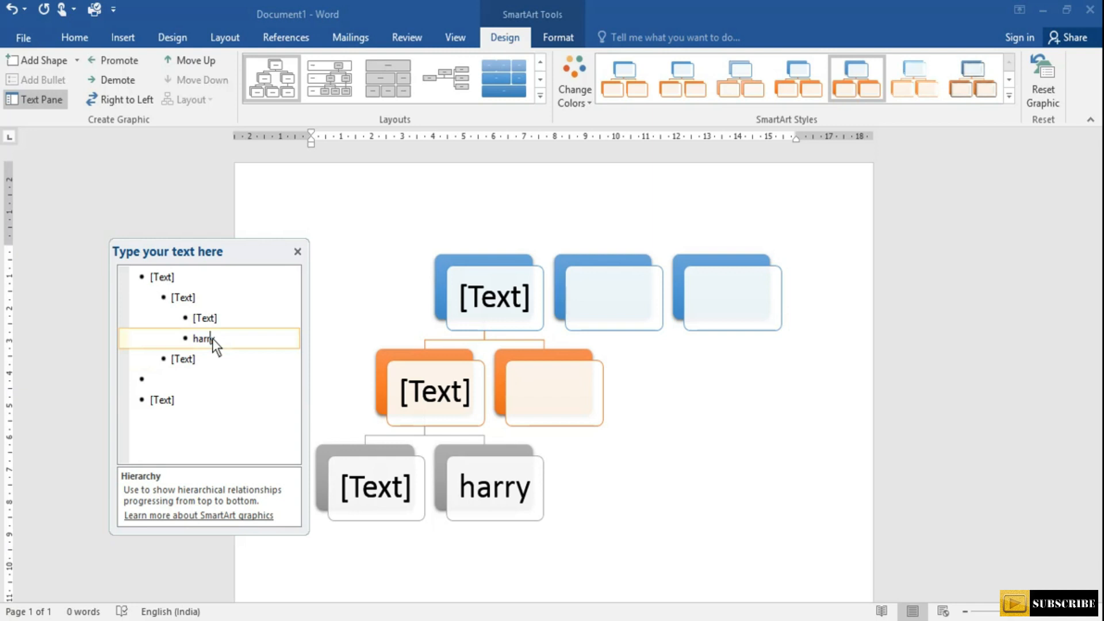
pyautogui.click(554, 34)
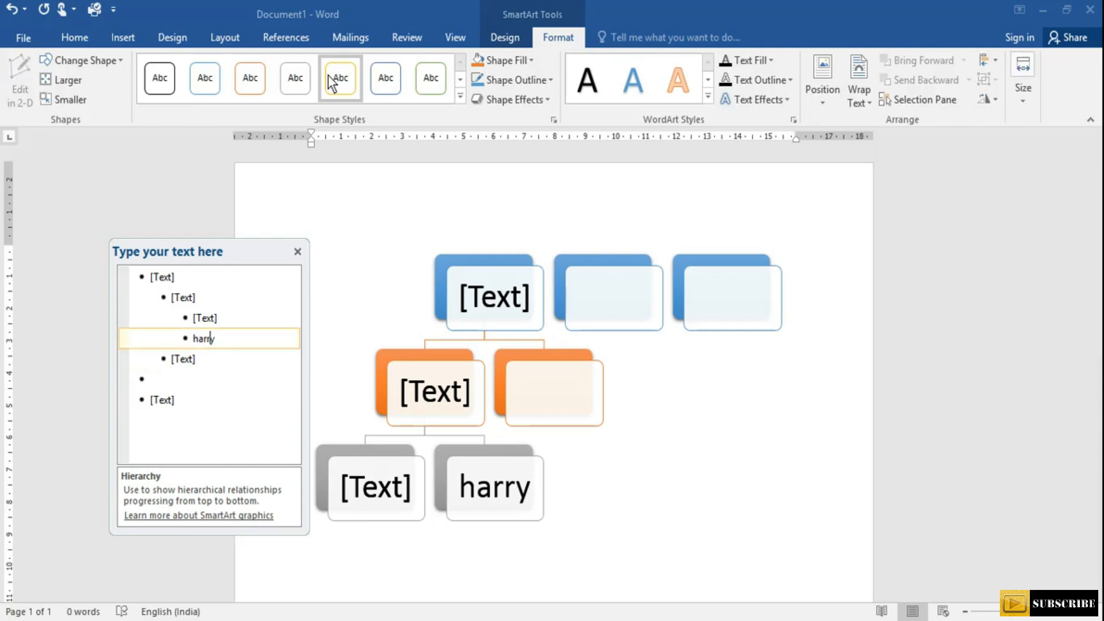
pyautogui.click(536, 102)
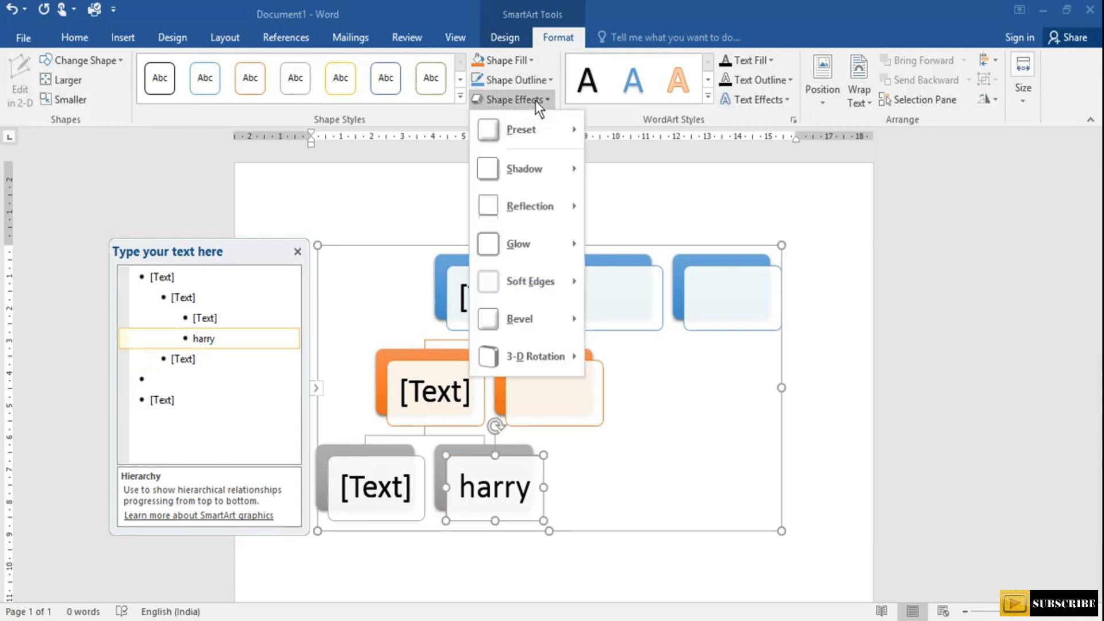
pyautogui.moveTo(530, 172)
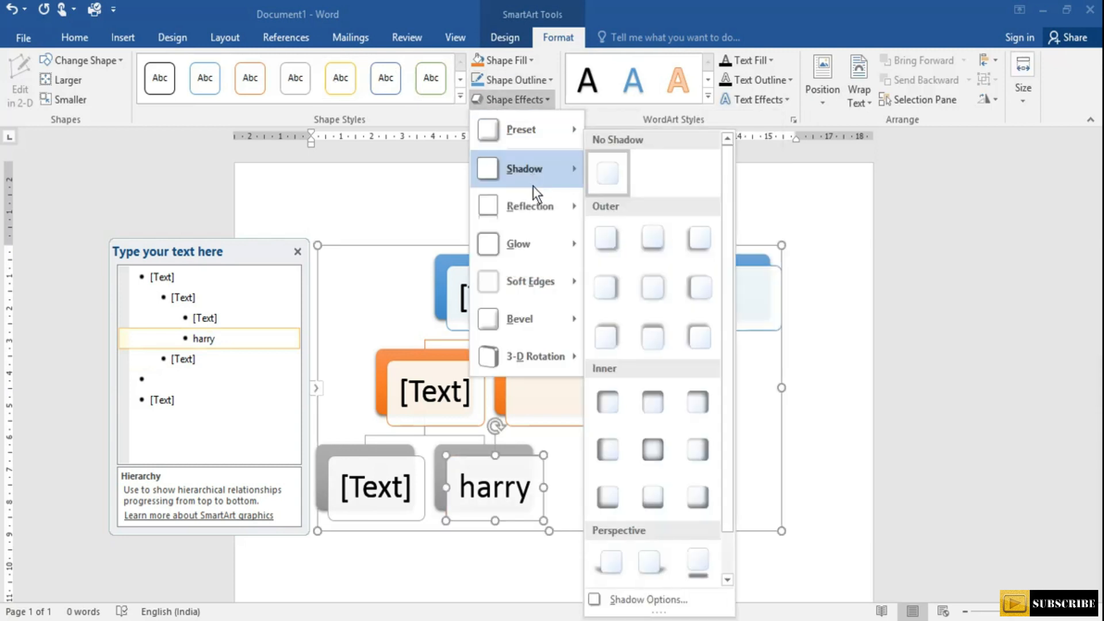
pyautogui.click(649, 236)
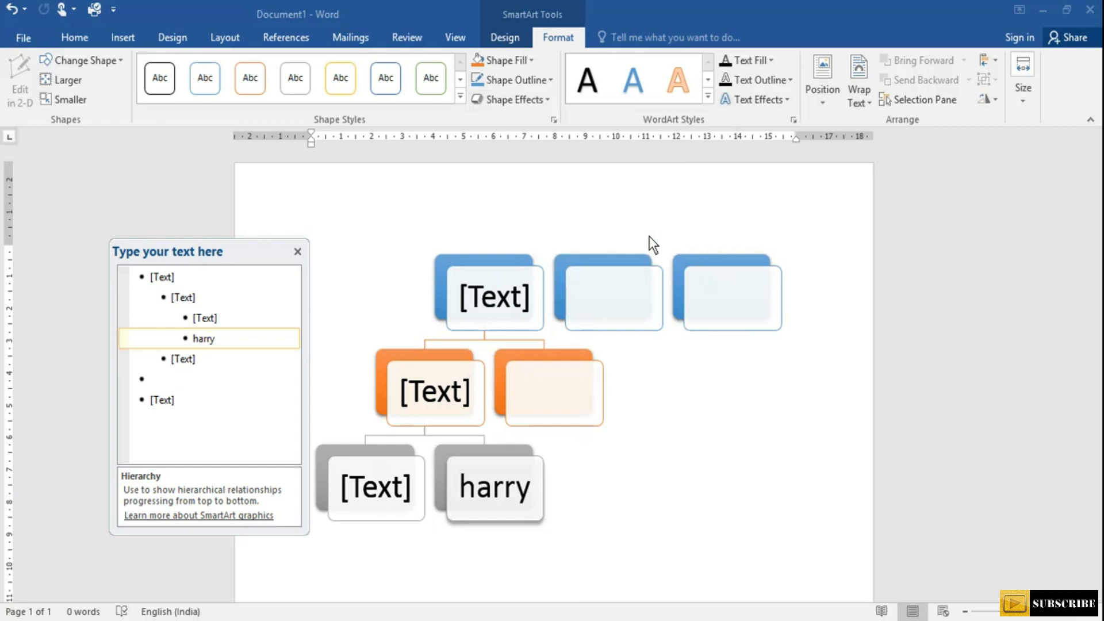
# Change the SmartArt layout from the hierarchy to Vertical Bending Process in the Process category.
pyautogui.click(508, 37)
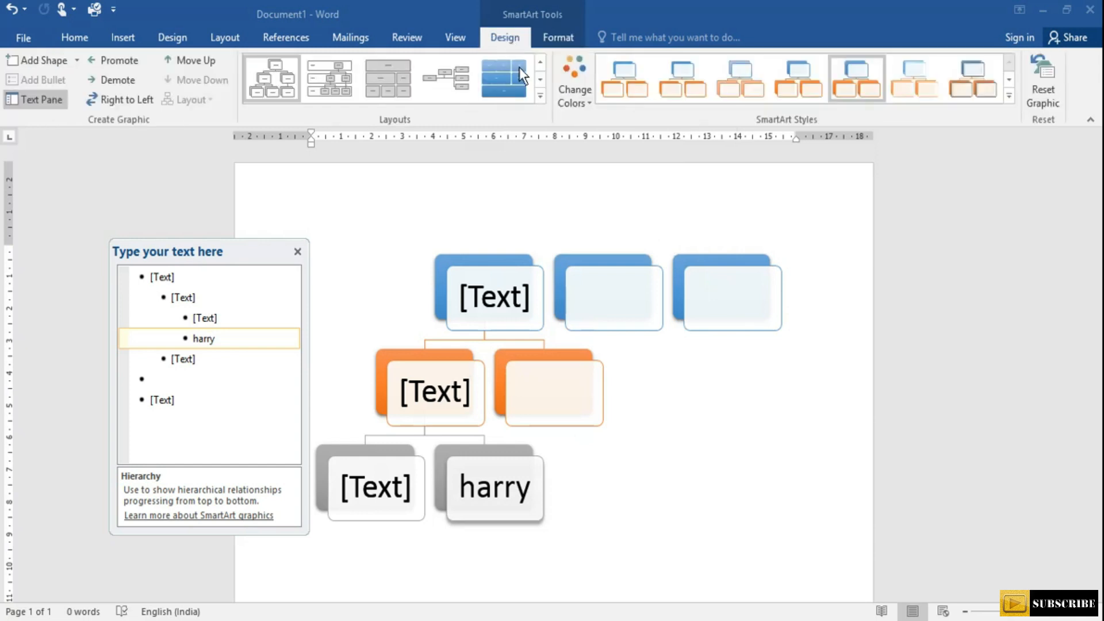
pyautogui.click(536, 95)
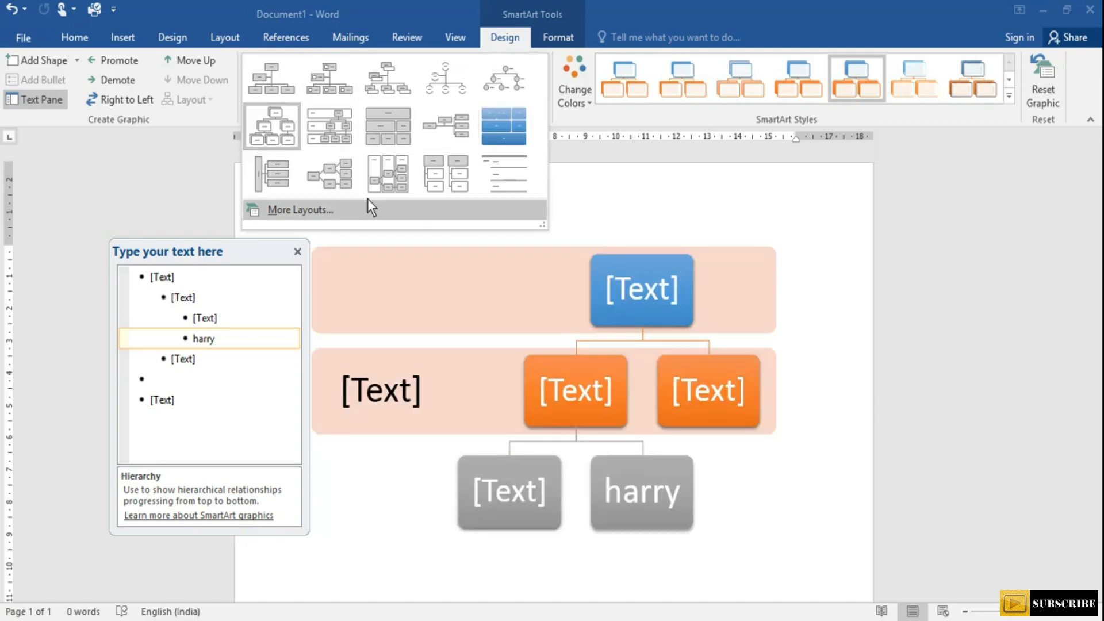
pyautogui.click(284, 211)
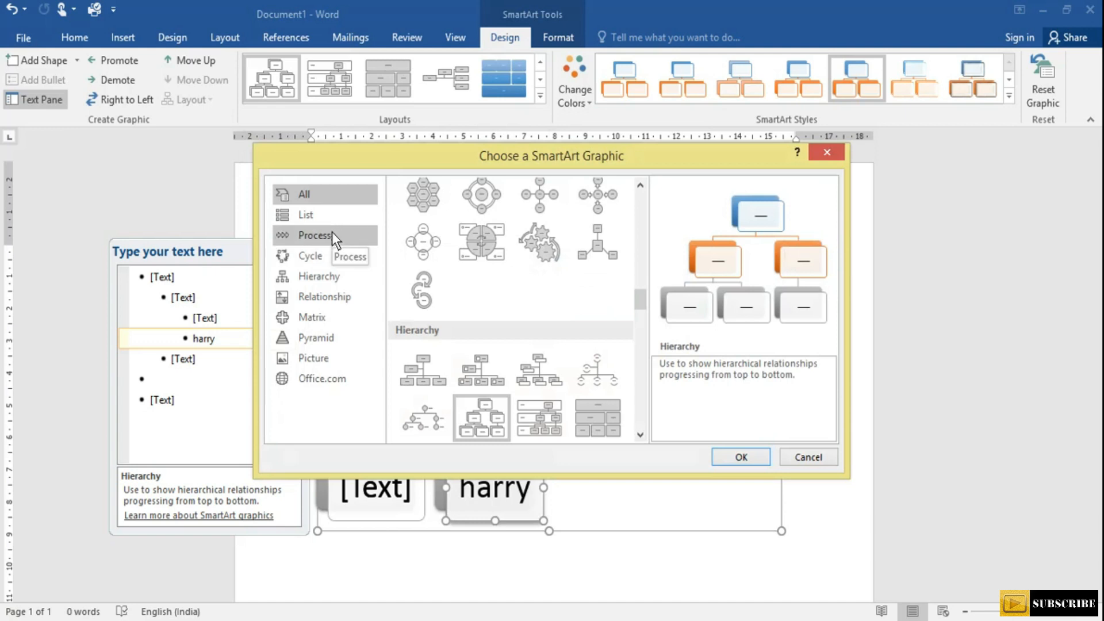
pyautogui.click(332, 232)
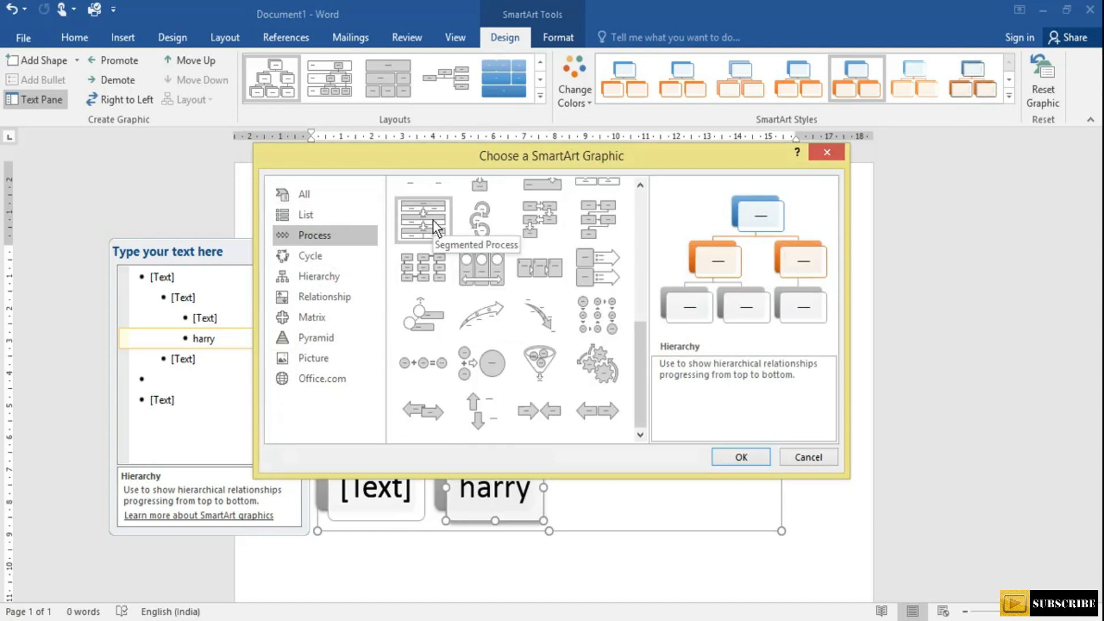
pyautogui.click(434, 268)
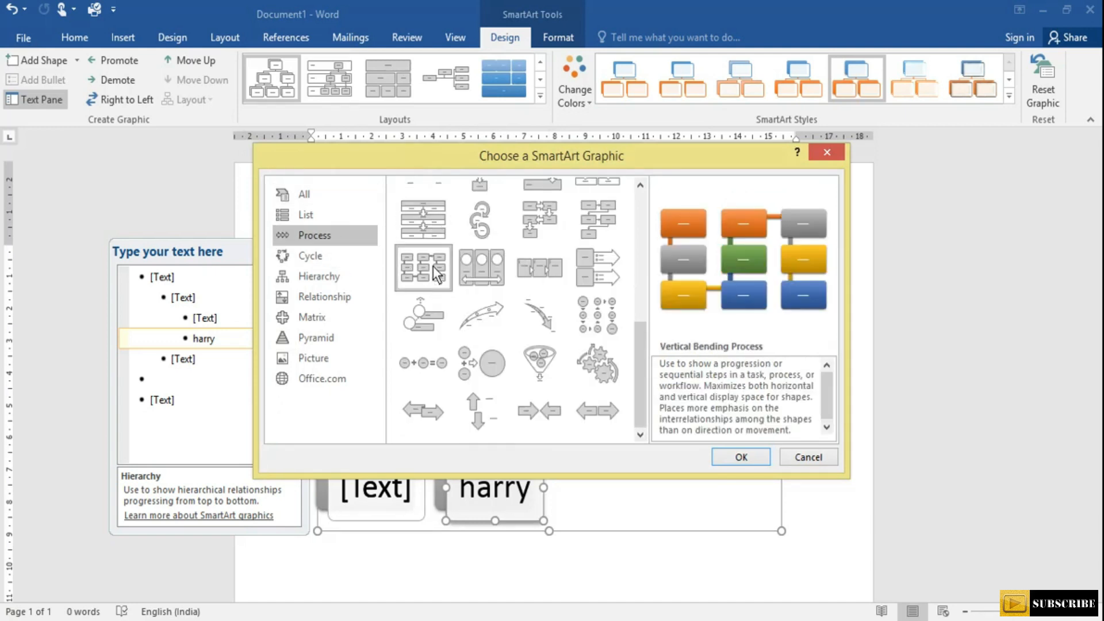
pyautogui.click(759, 457)
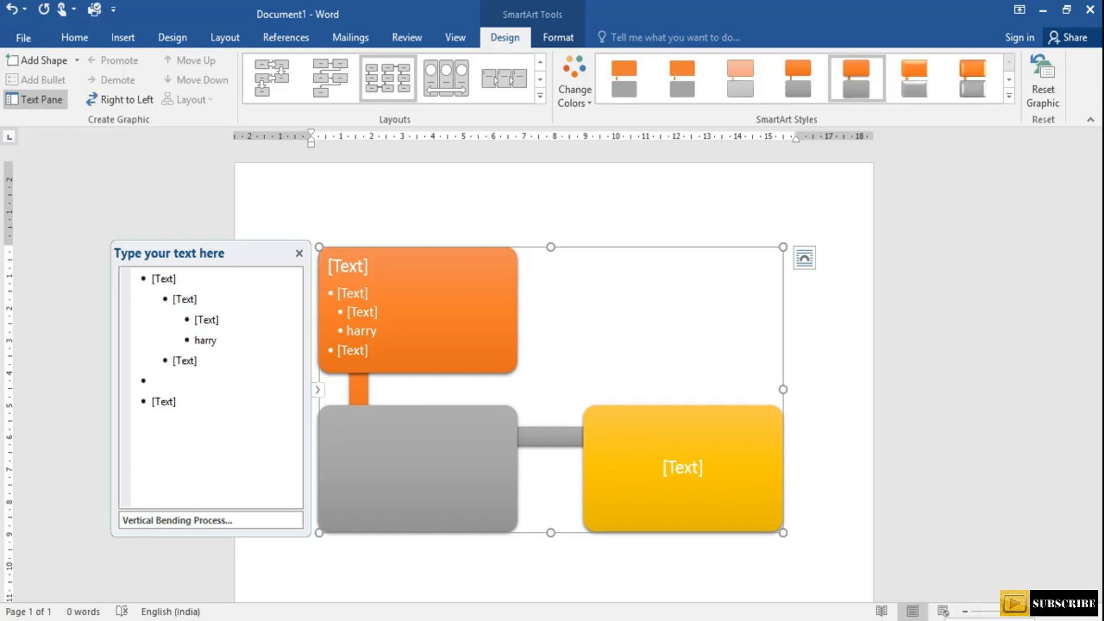
pyautogui.click(941, 620)
pyautogui.click(964, 551)
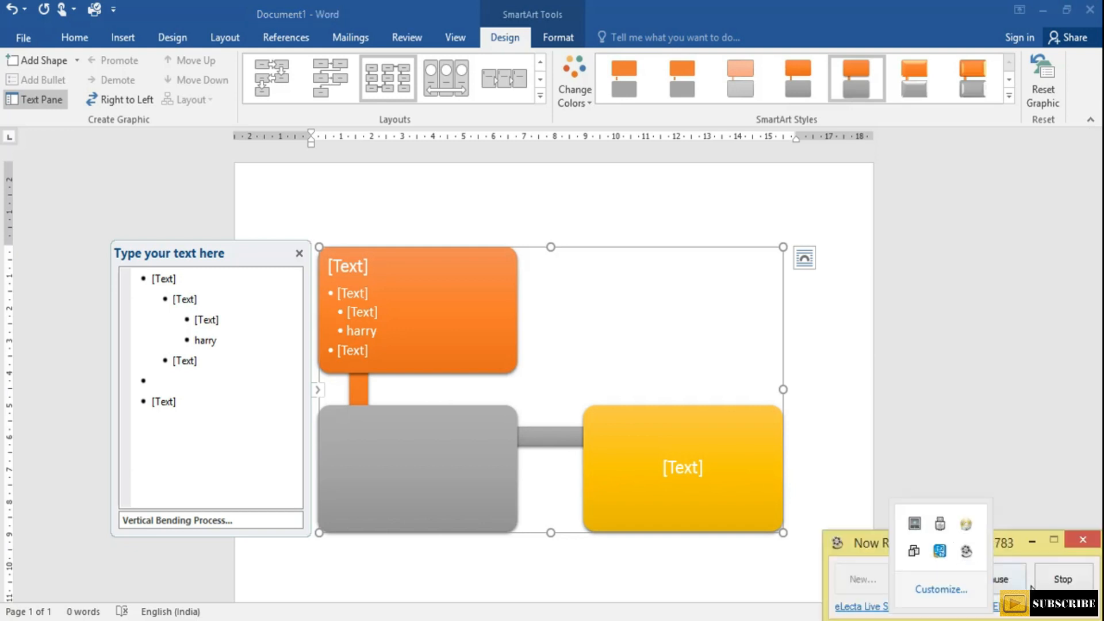
pyautogui.click(1058, 577)
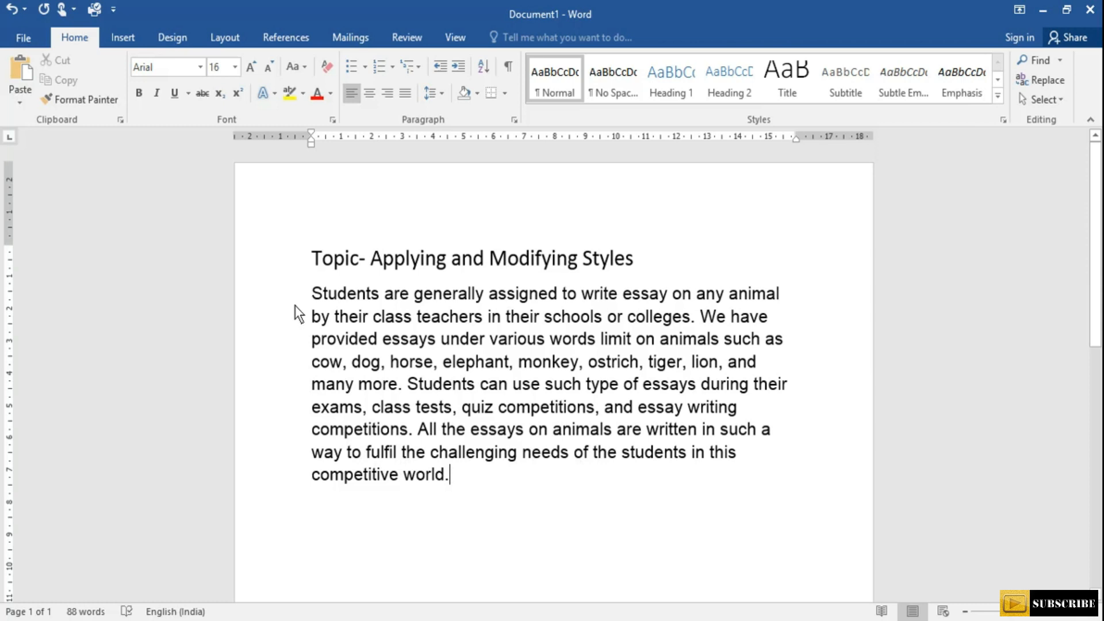
# Apply the Title style to the essay paragraph below the topic heading.
pyautogui.click(306, 293)
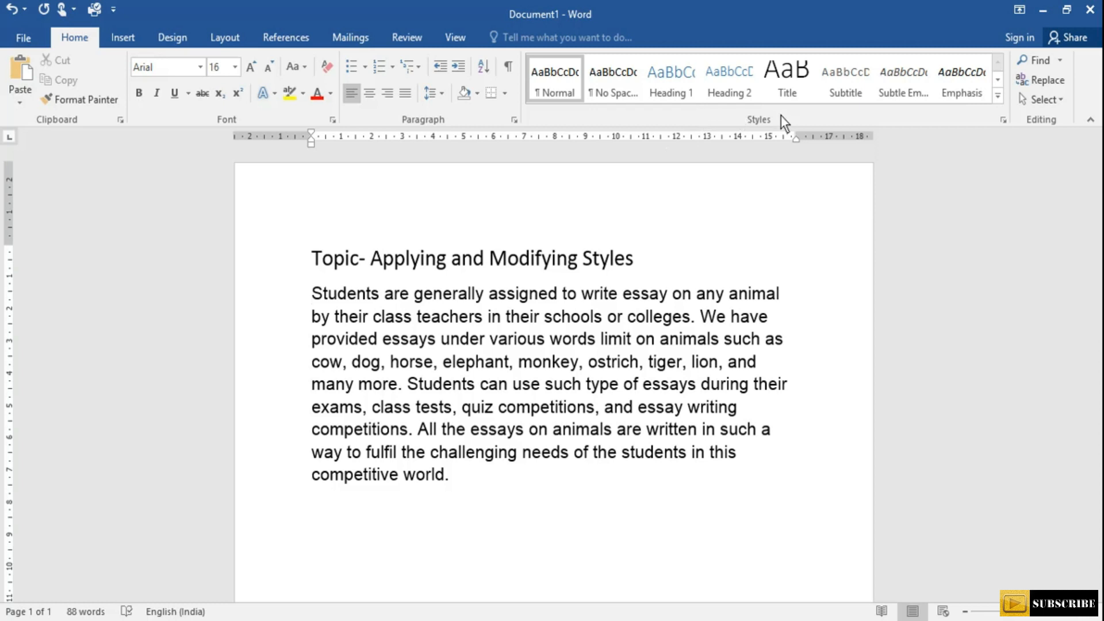
pyautogui.click(996, 98)
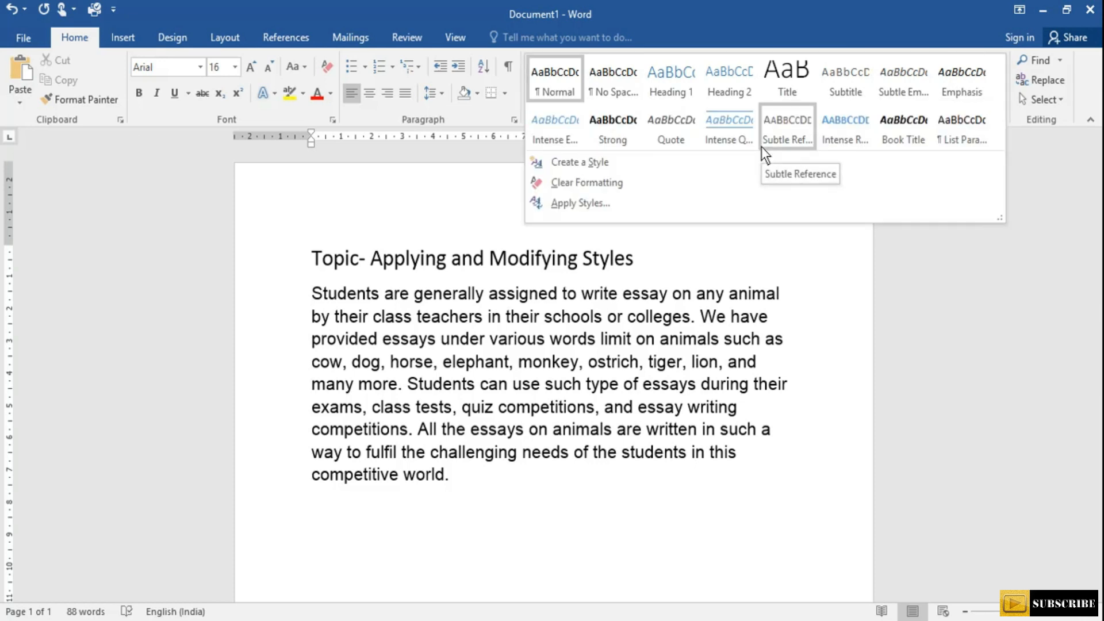
pyautogui.click(786, 79)
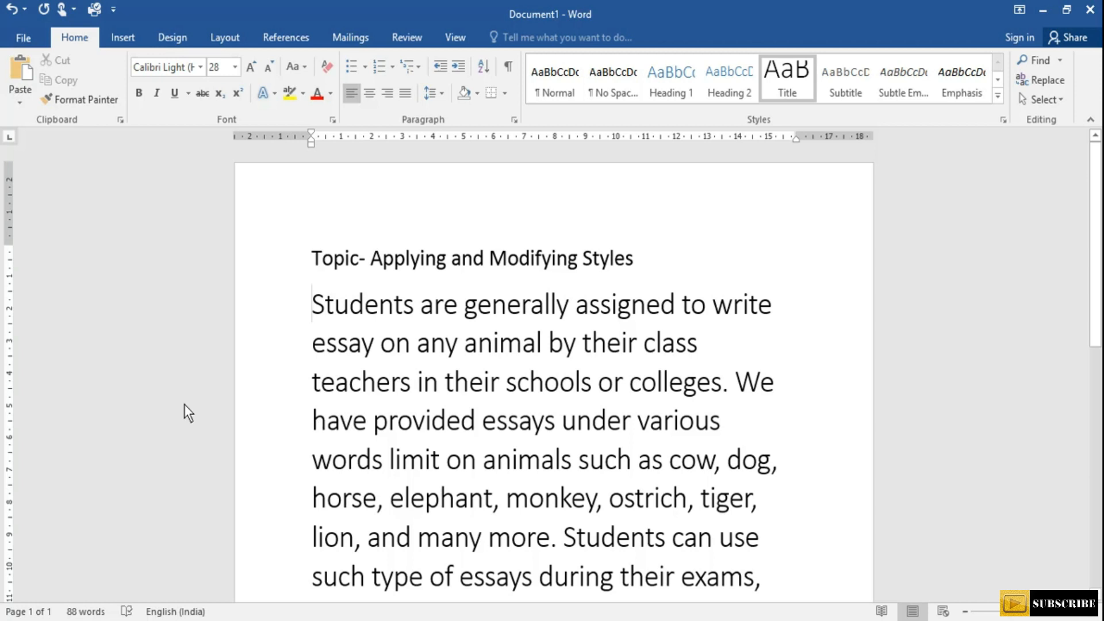
# Apply the last style set in the first row of built-in document formatting sets.
pyautogui.click(182, 38)
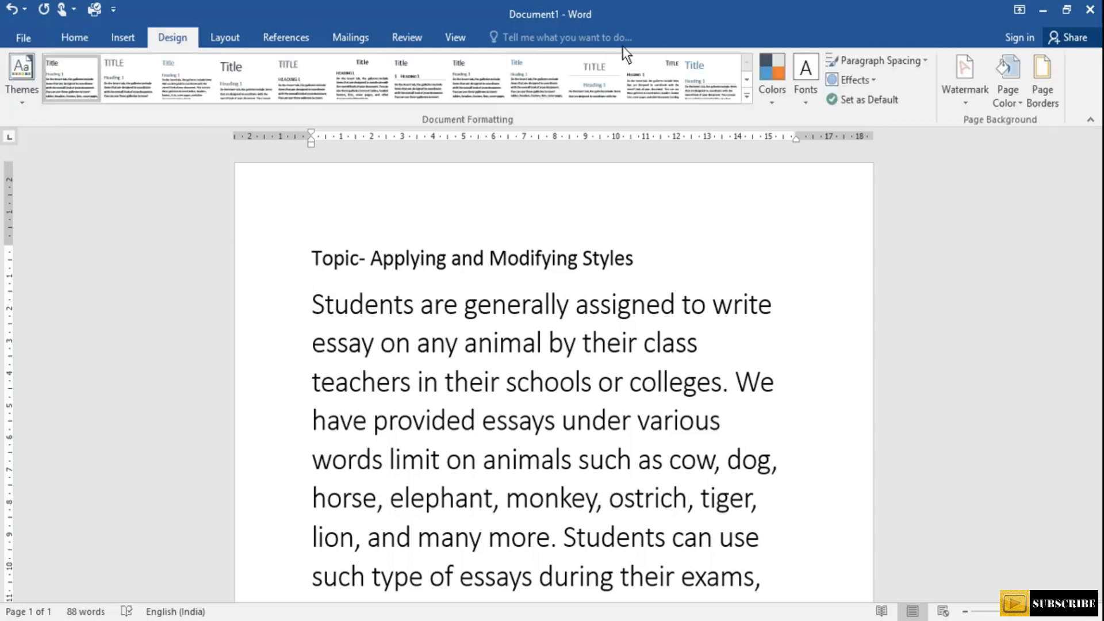
pyautogui.click(747, 94)
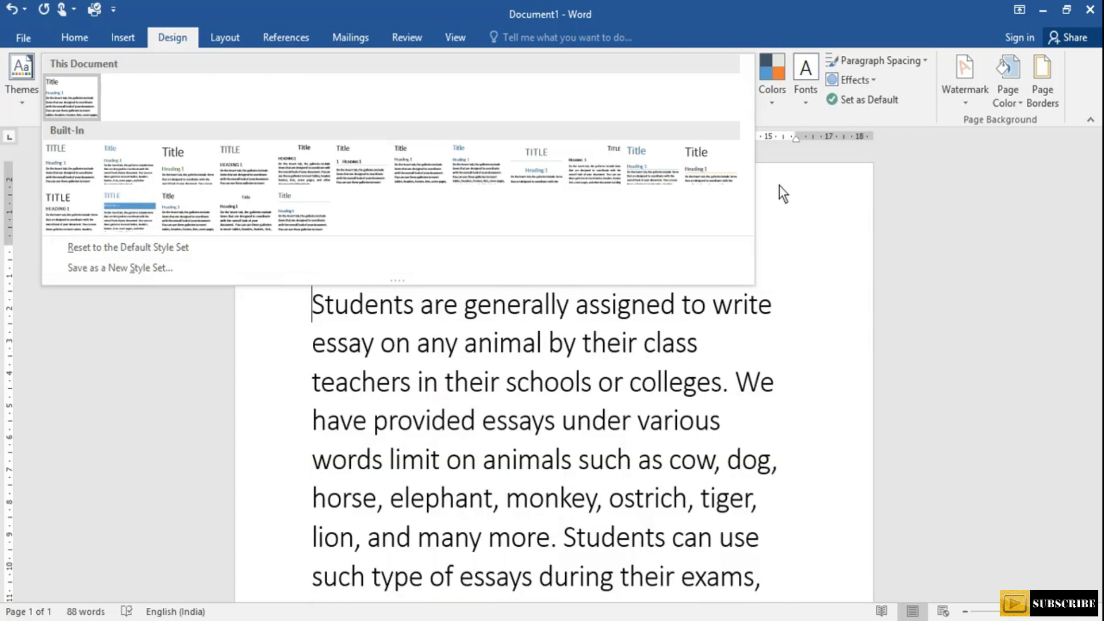
pyautogui.click(698, 161)
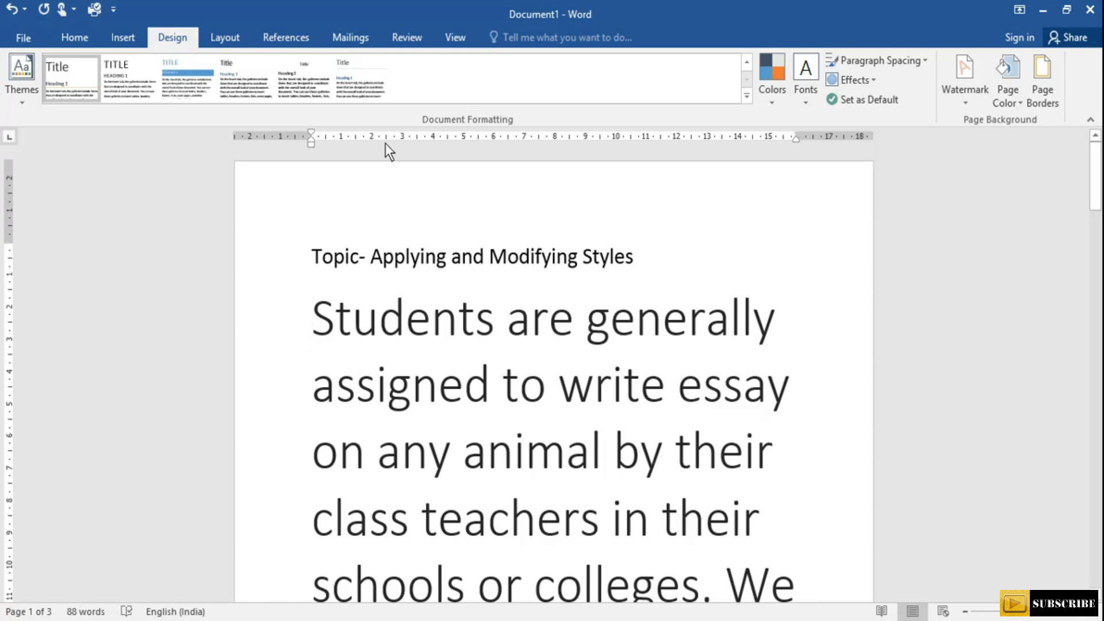
# Modify the Title style so that its font size is 18.
pyautogui.click(78, 29)
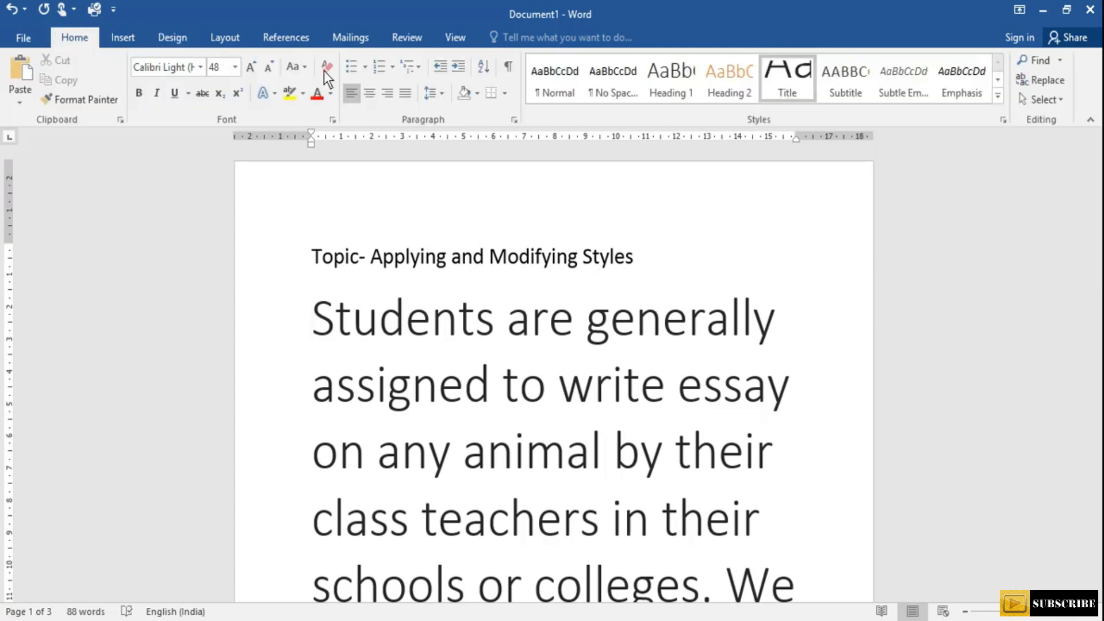
pyautogui.rightClick(771, 75)
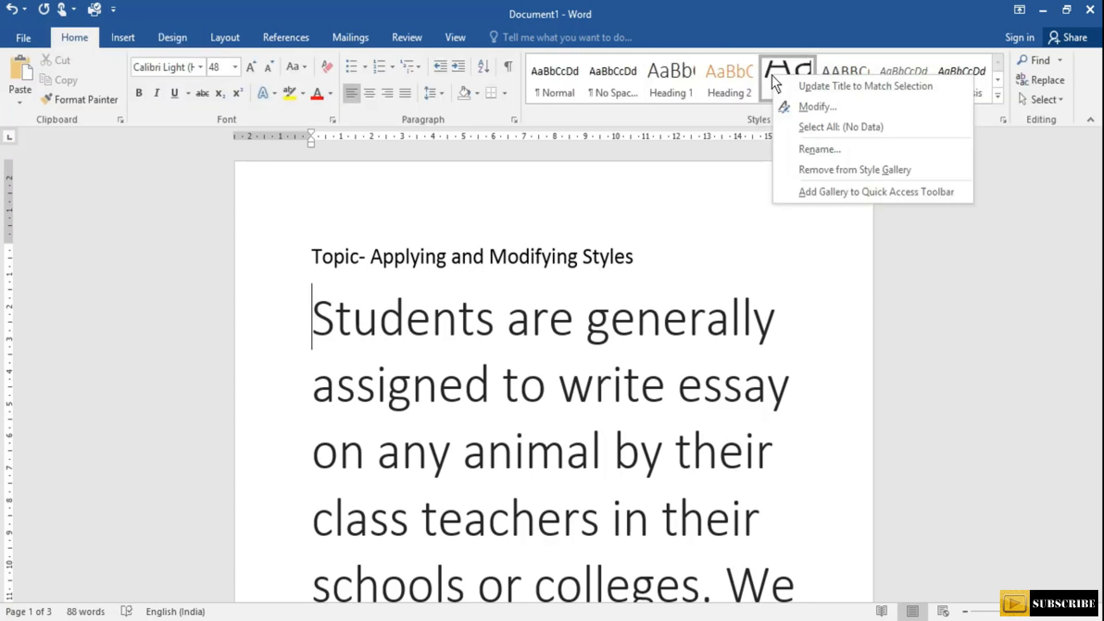
pyautogui.click(792, 105)
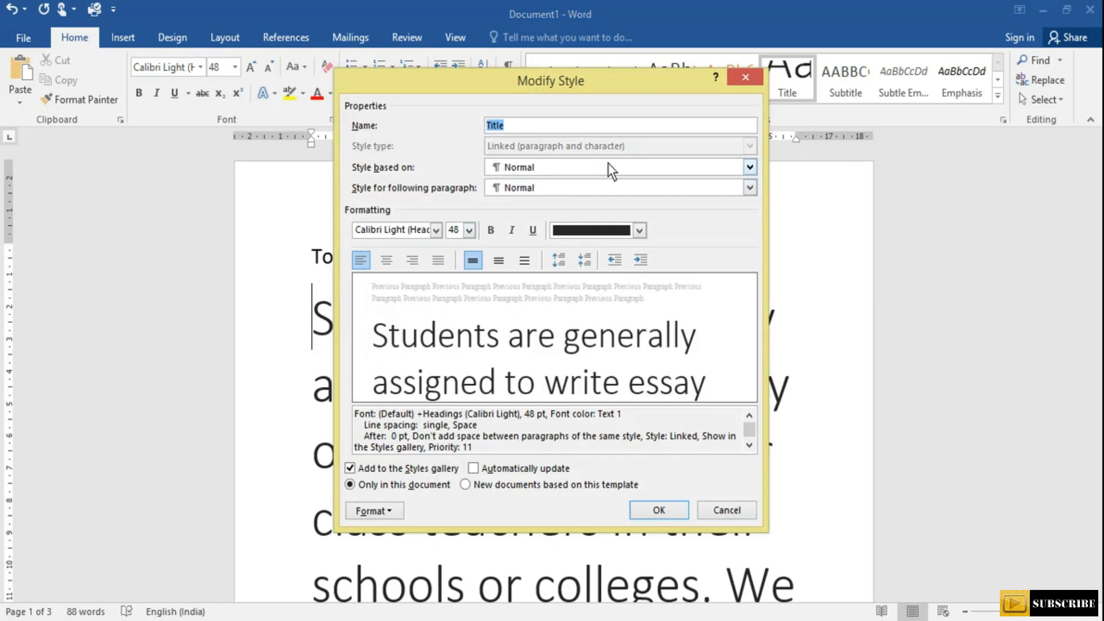
pyautogui.click(468, 233)
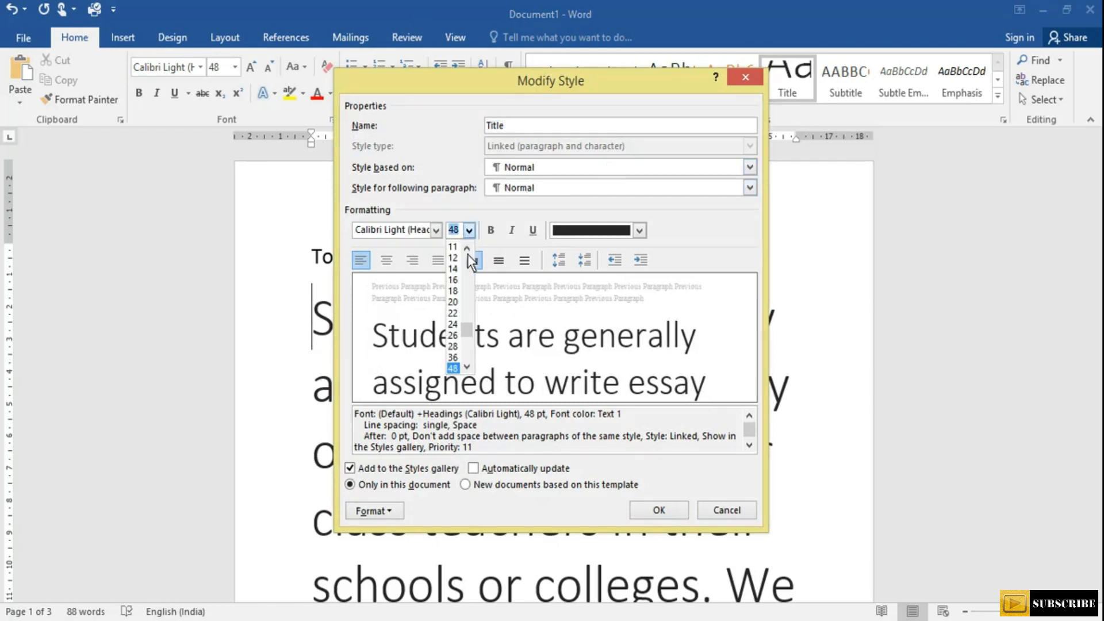
pyautogui.click(460, 288)
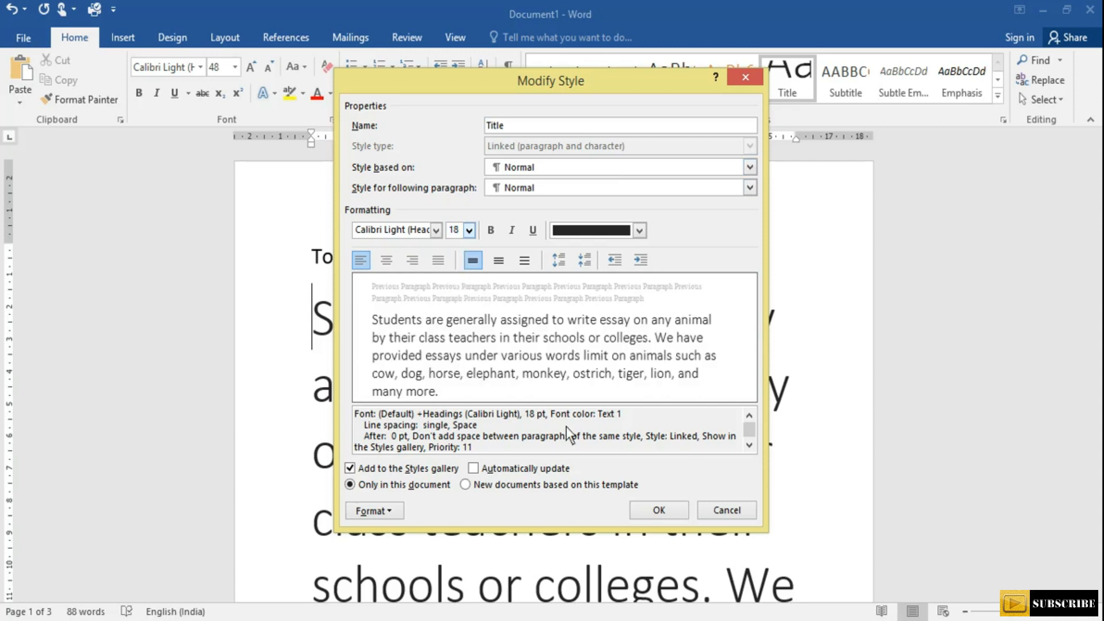
pyautogui.click(655, 510)
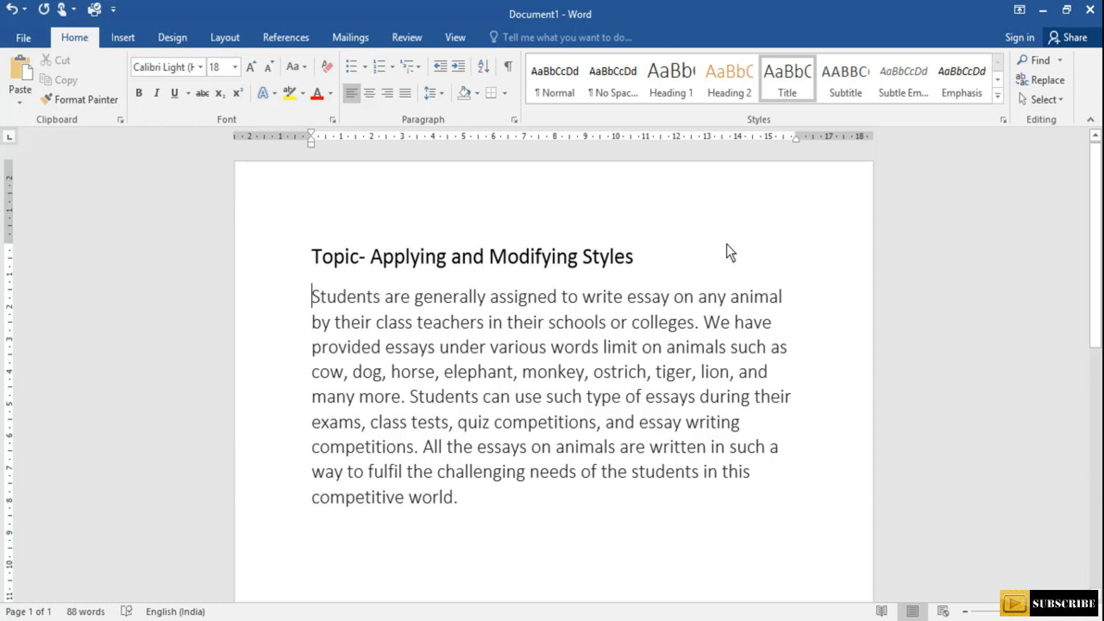
# Apply Heading 1 to the essay paragraph from the full list of styles and show the document's heading navigation.
pyautogui.click(1004, 119)
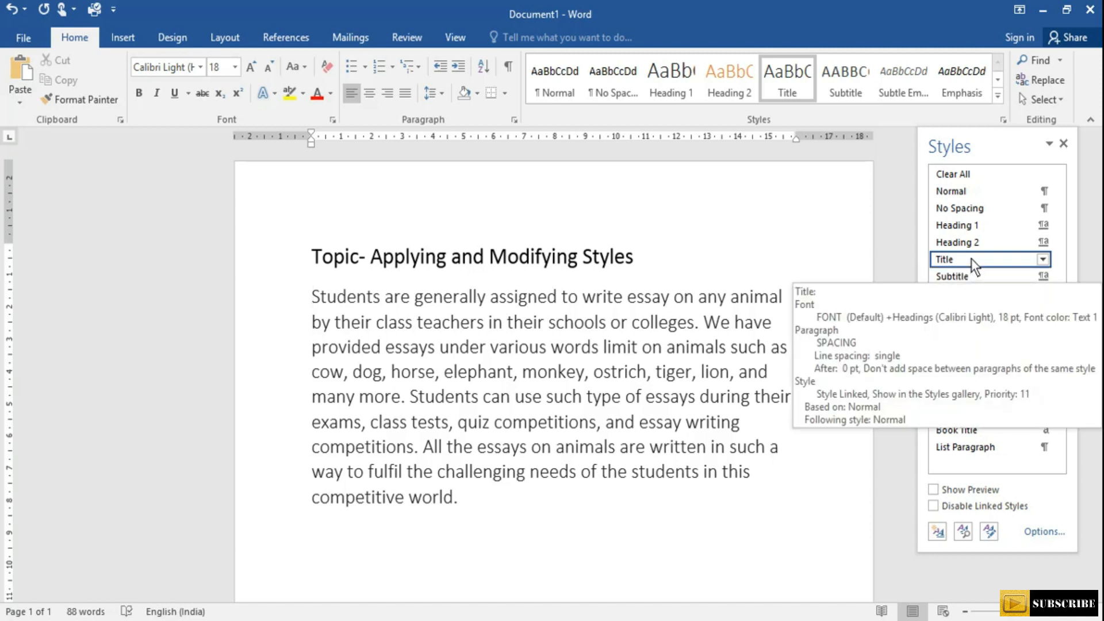
pyautogui.click(967, 224)
pyautogui.hotkey('ctrl', 'f')
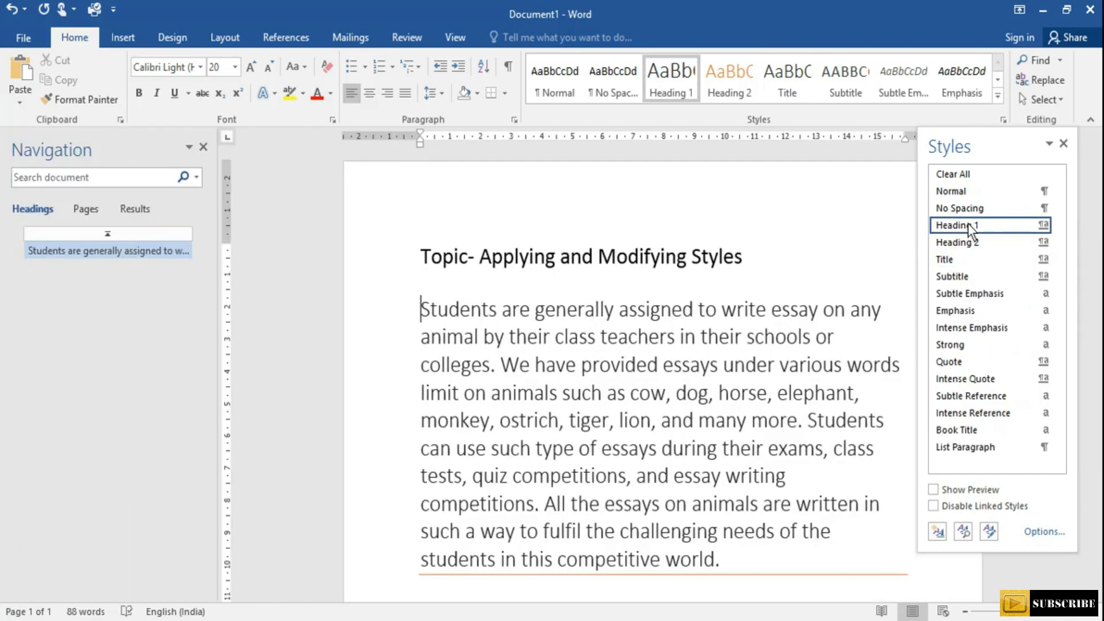
# Create a new paragraph style named "tom" based on Heading 1 from the essay paragraph's formatting.
pyautogui.click(937, 531)
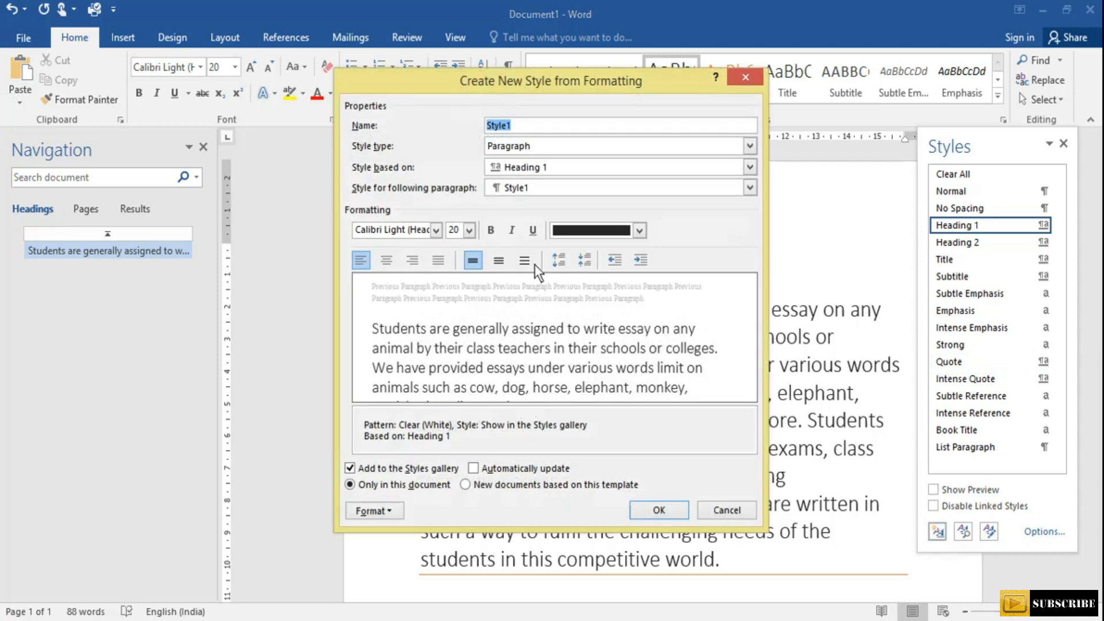
pyautogui.moveTo(582, 79); pyautogui.dragTo(608, 174)
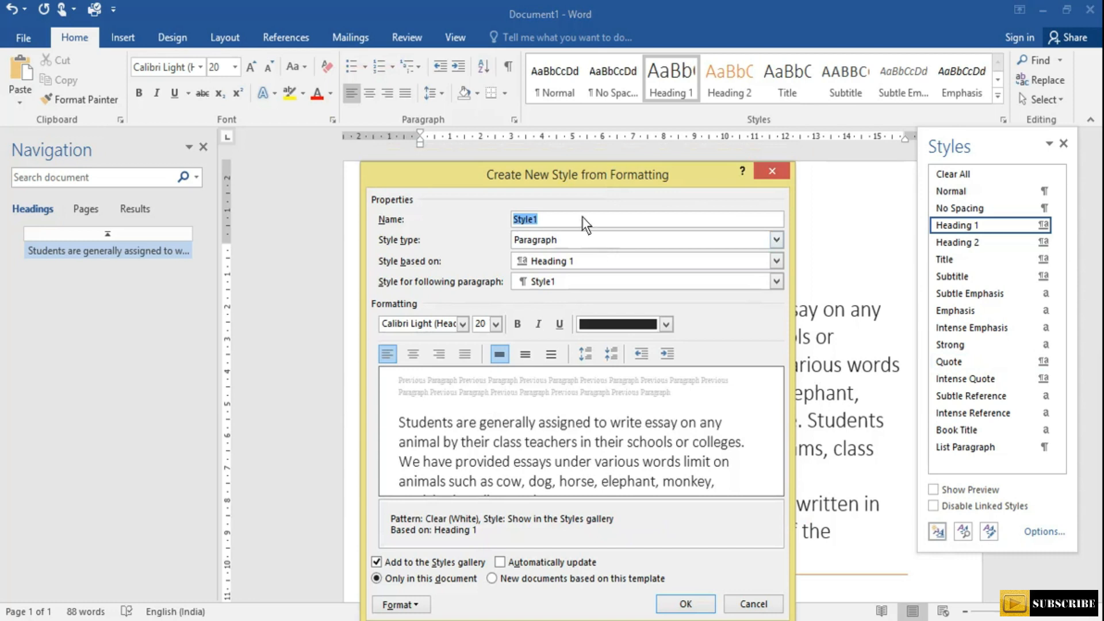
pyautogui.write('tom')
pyautogui.click(772, 240)
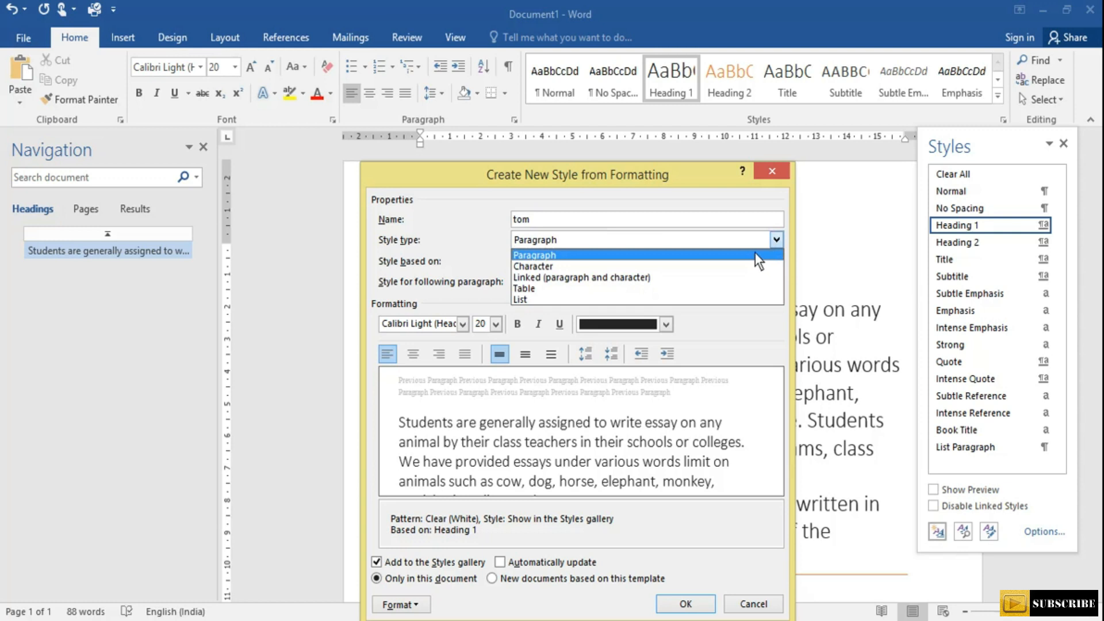
pyautogui.click(754, 254)
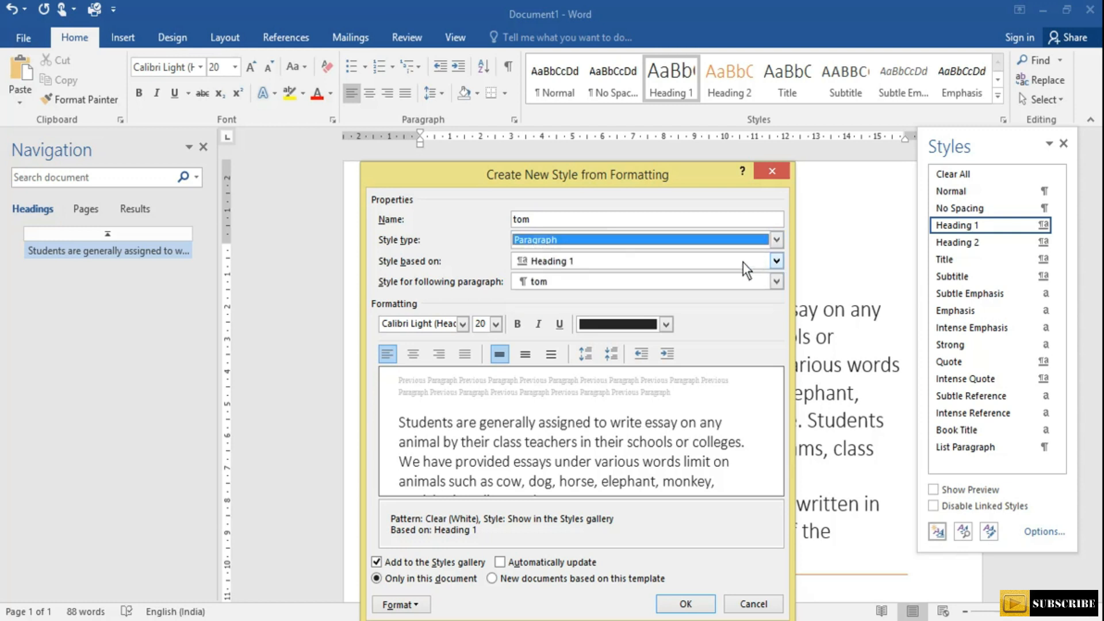
pyautogui.click(775, 261)
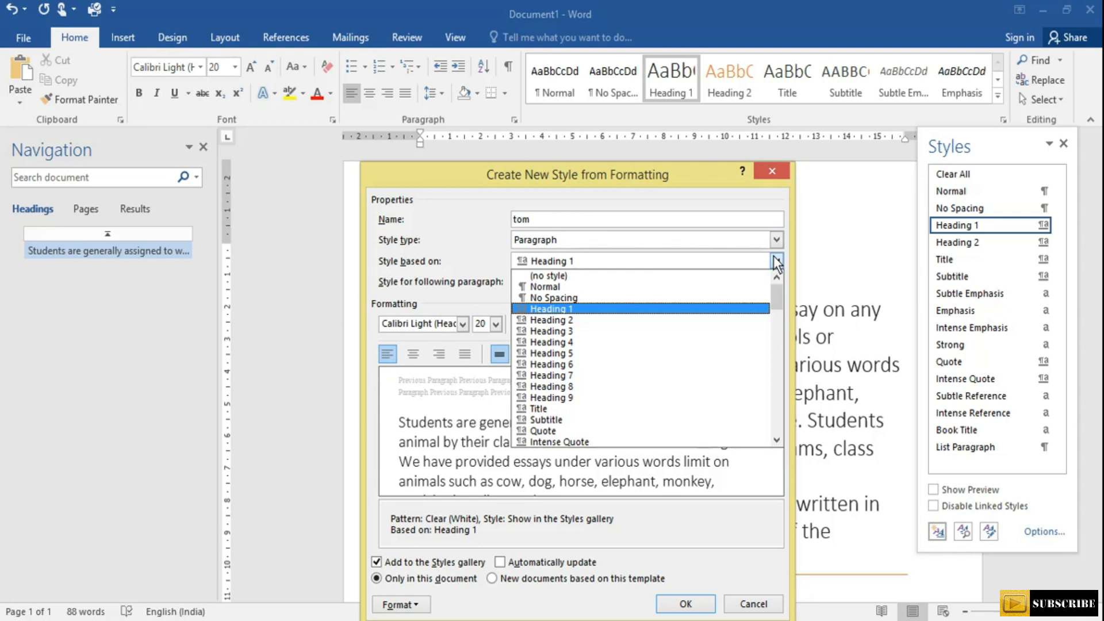
pyautogui.click(775, 261)
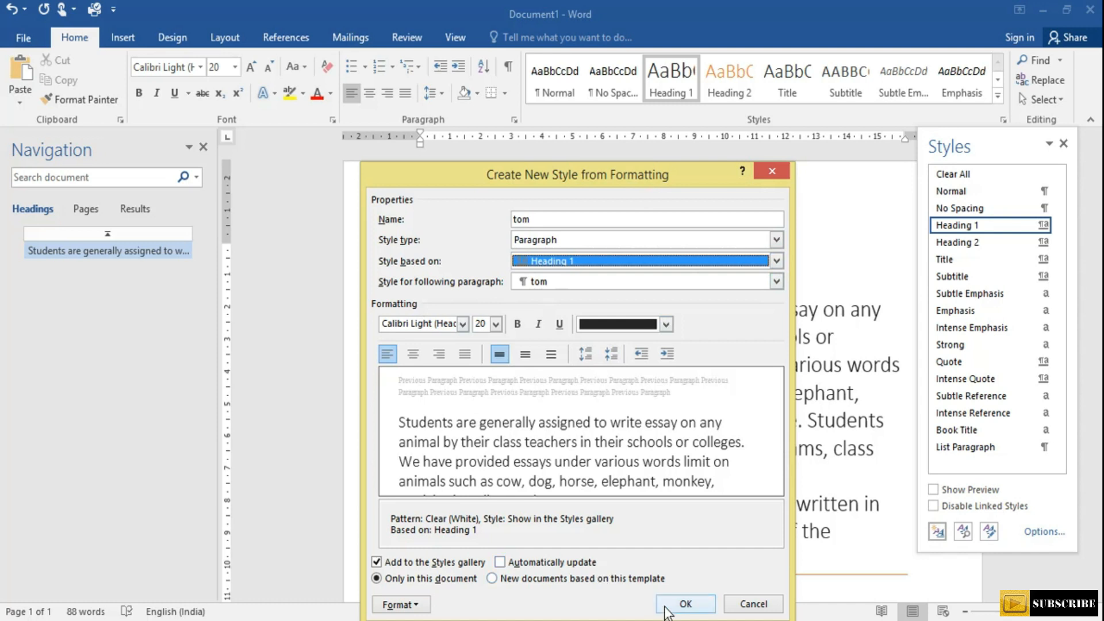
pyautogui.click(683, 604)
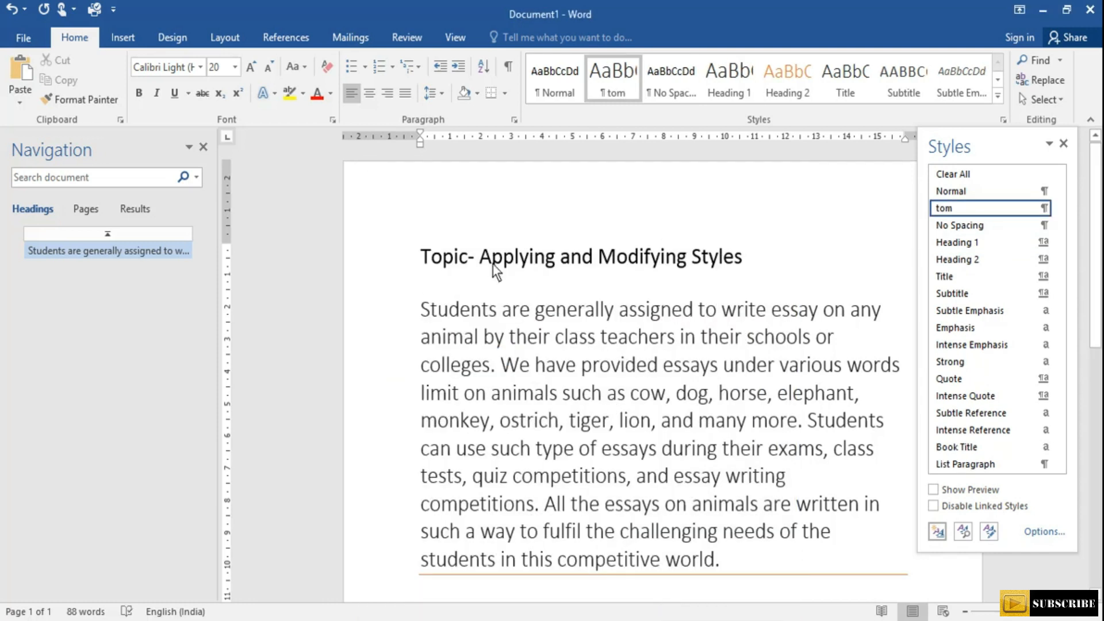
pyautogui.moveTo(950, 209)
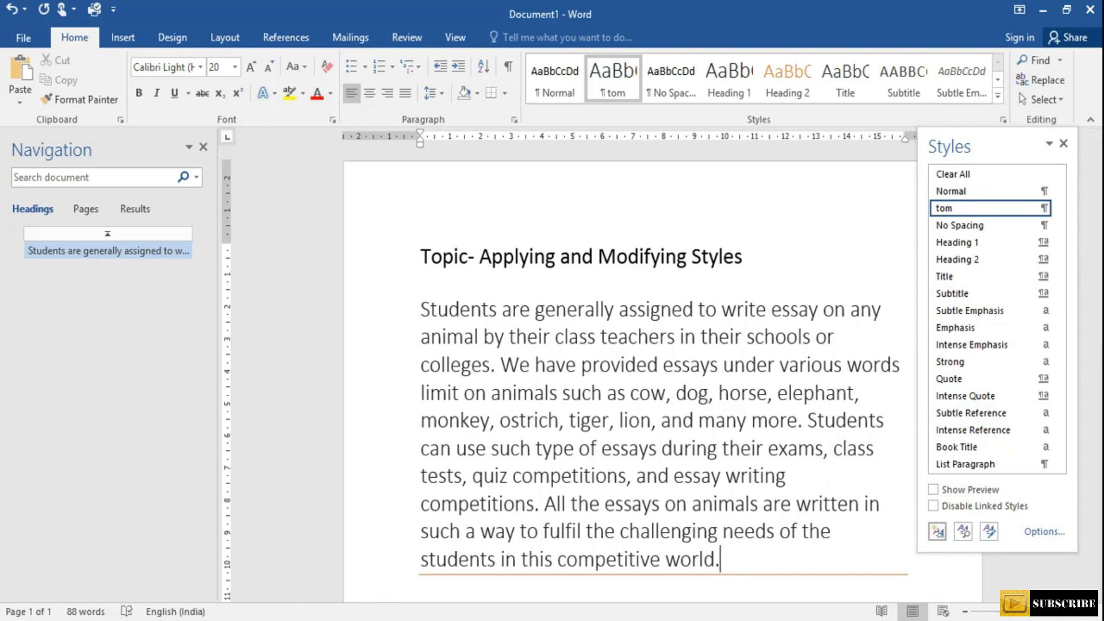
pyautogui.click(945, 619)
pyautogui.moveTo(968, 549)
pyautogui.mouseDown()
pyautogui.moveTo(1039, 571)
pyautogui.moveTo(965, 554)
pyautogui.mouseUp()
pyautogui.click(964, 555)
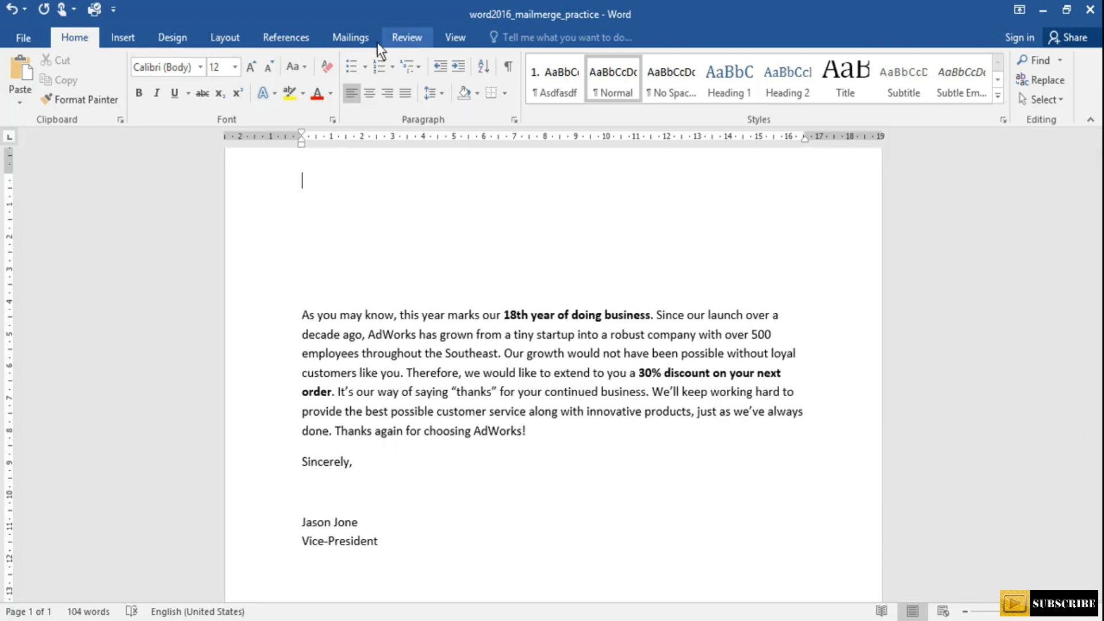
# Start the step-by-step mail merge wizard for letters, using the current document as the starting document.
pyautogui.click(360, 36)
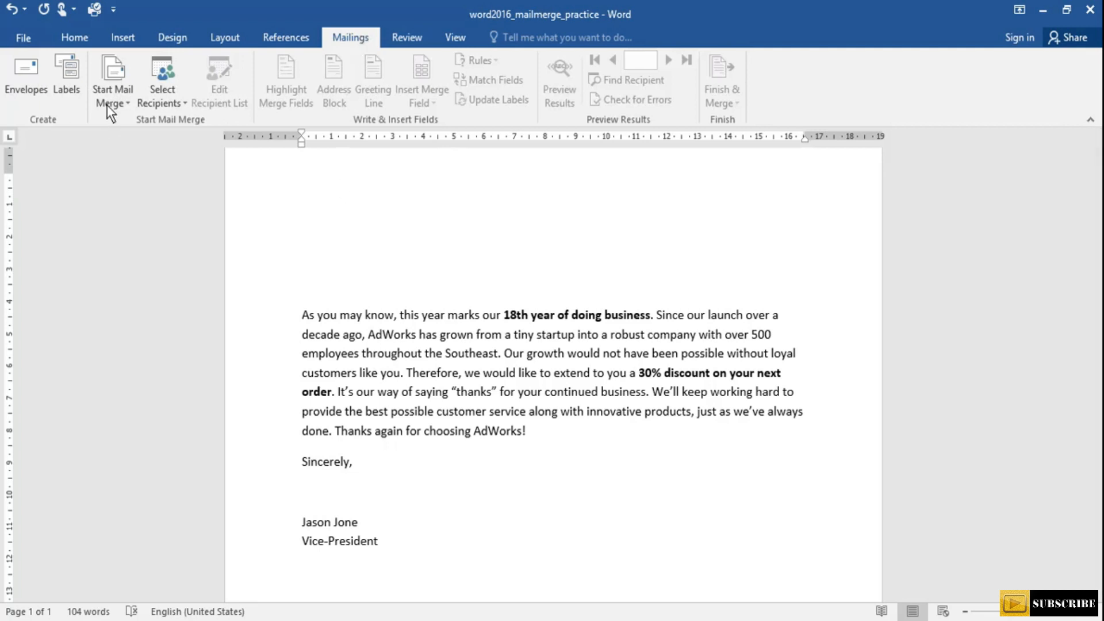
pyautogui.click(116, 75)
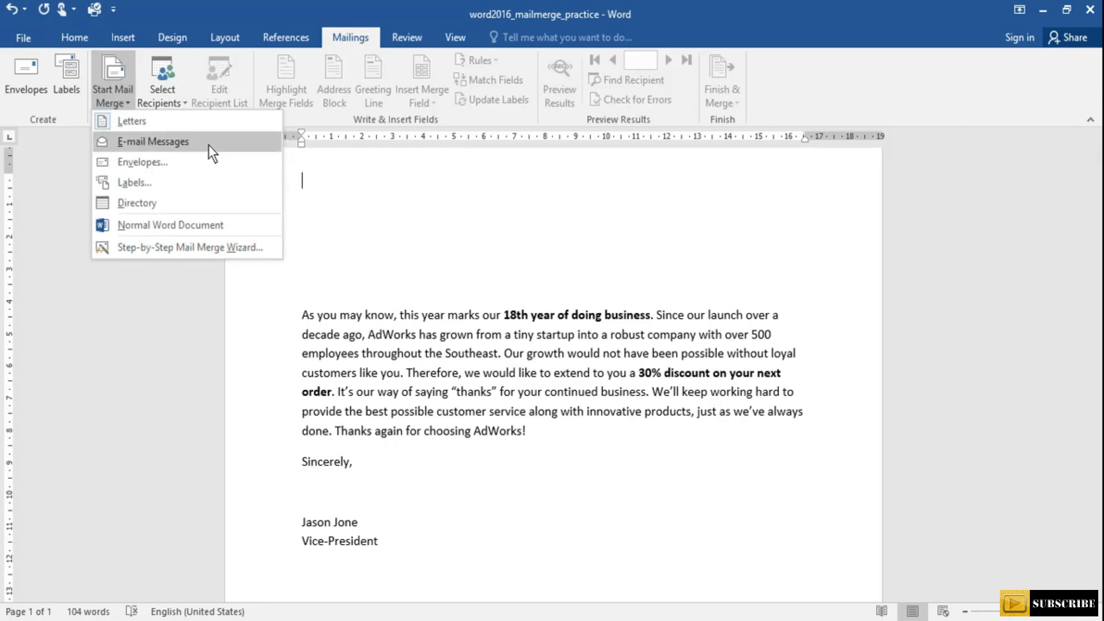
pyautogui.click(224, 247)
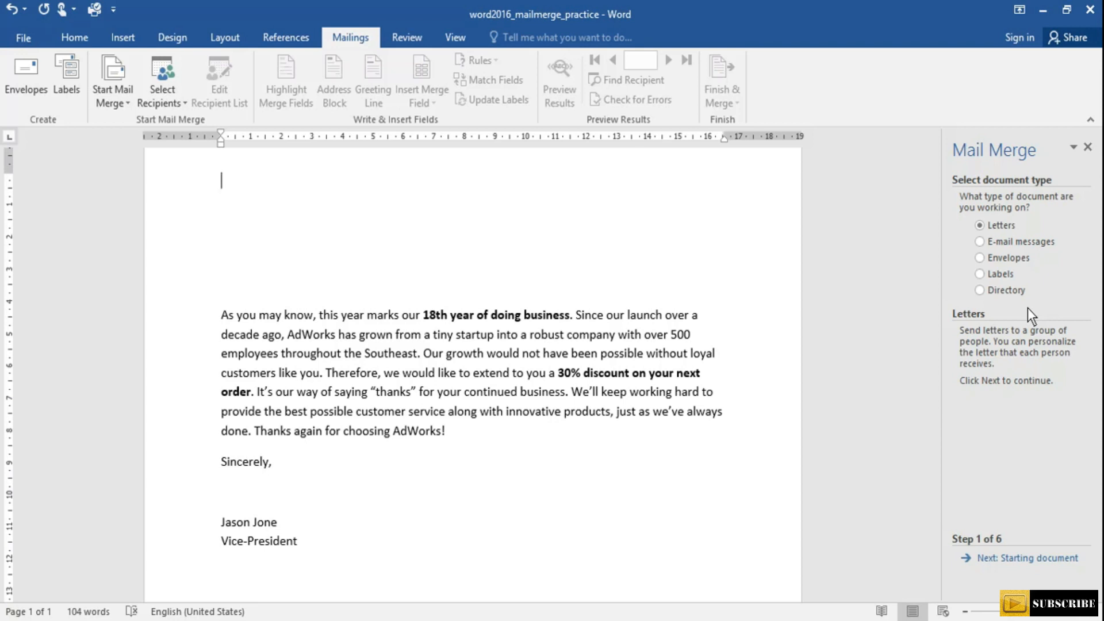
pyautogui.click(994, 557)
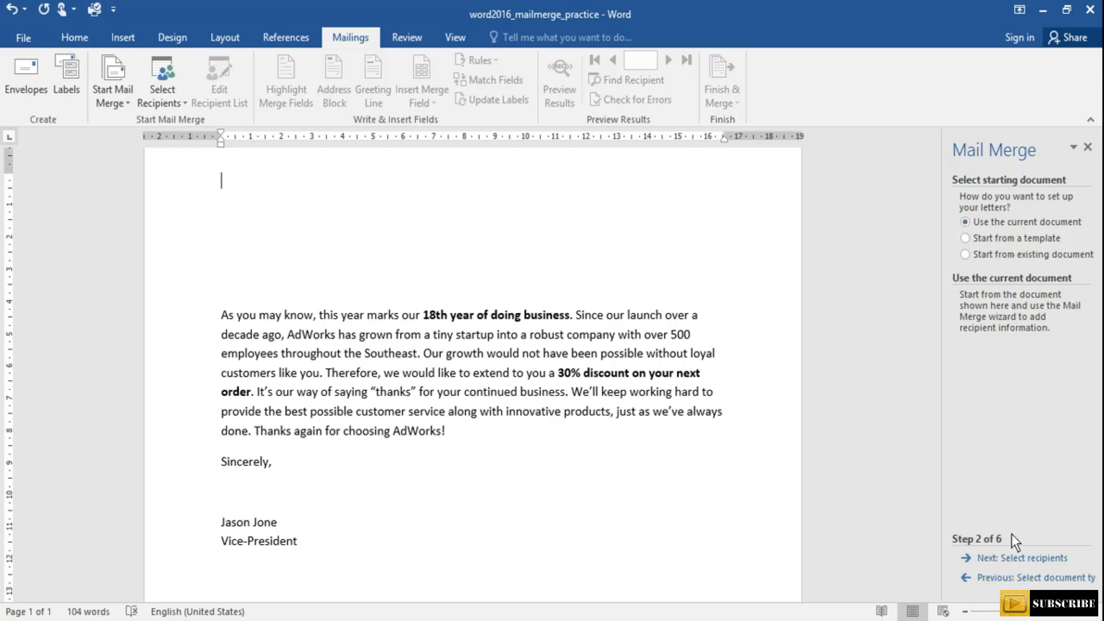
pyautogui.click(1008, 556)
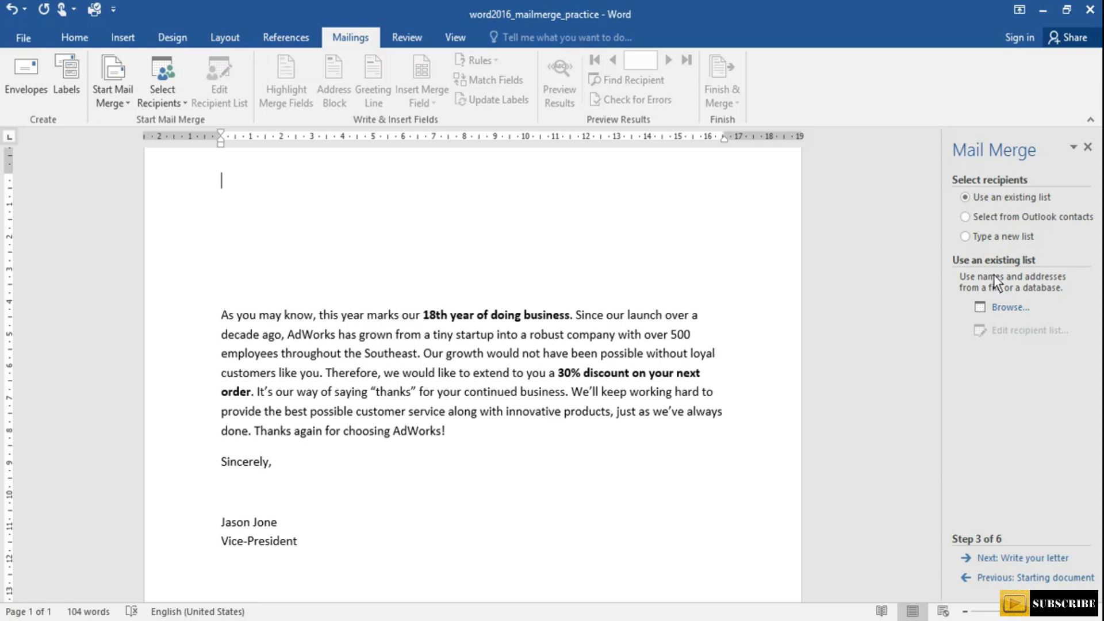
# Load Sheet1$ of the Excel workbook word2016_mailmerge_practice from Downloads as the recipient list and exclude the second recipient.
pyautogui.click(999, 303)
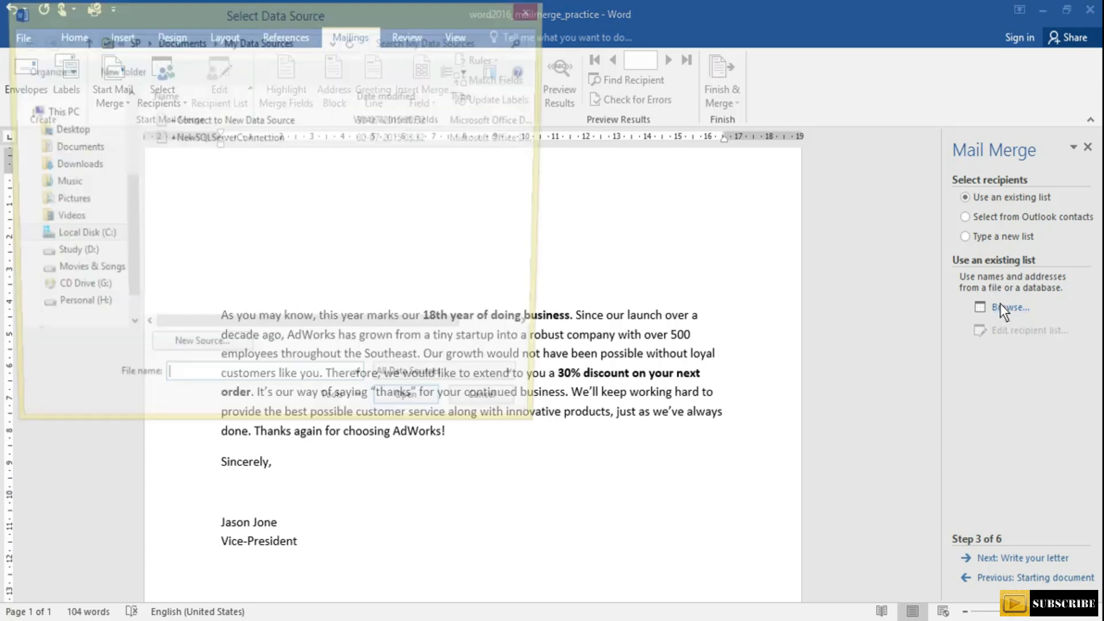
pyautogui.click(98, 165)
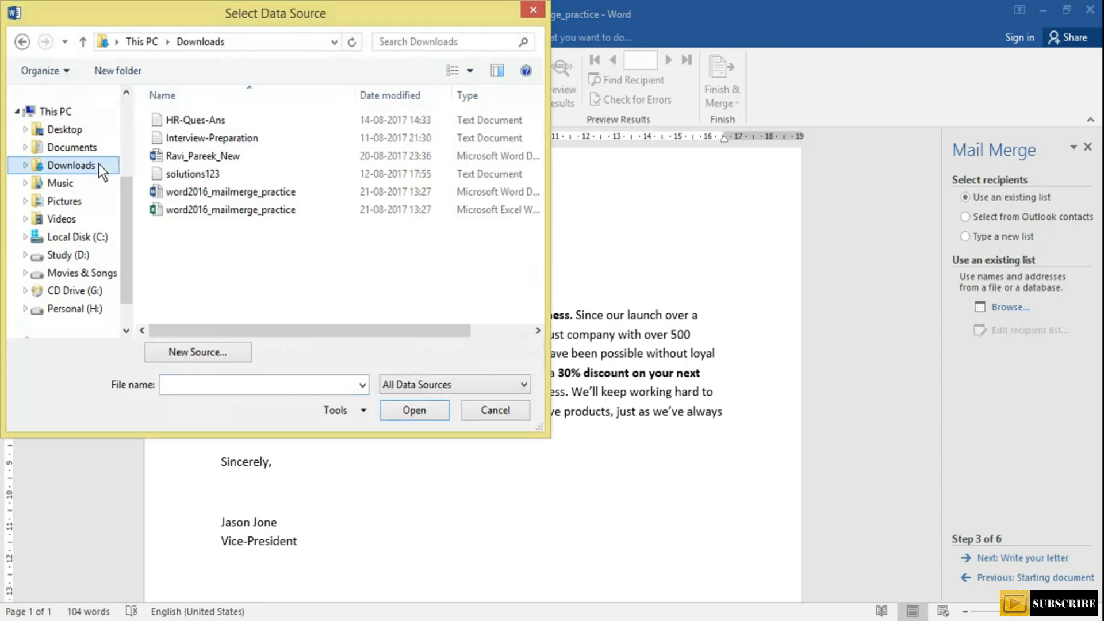
pyautogui.click(186, 207)
pyautogui.click(404, 412)
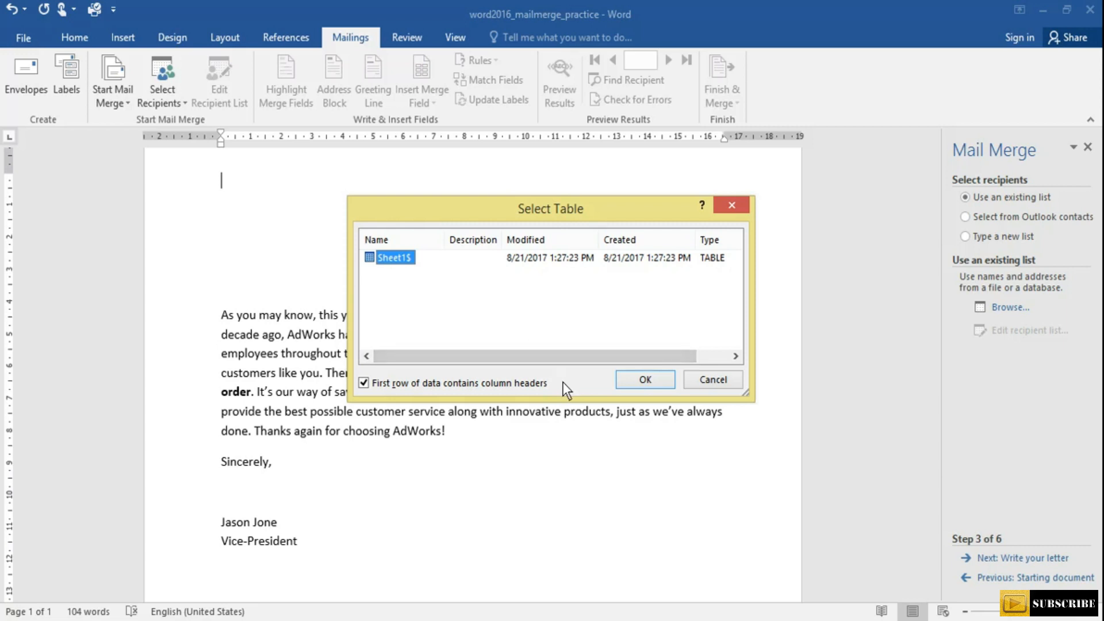
pyautogui.click(516, 263)
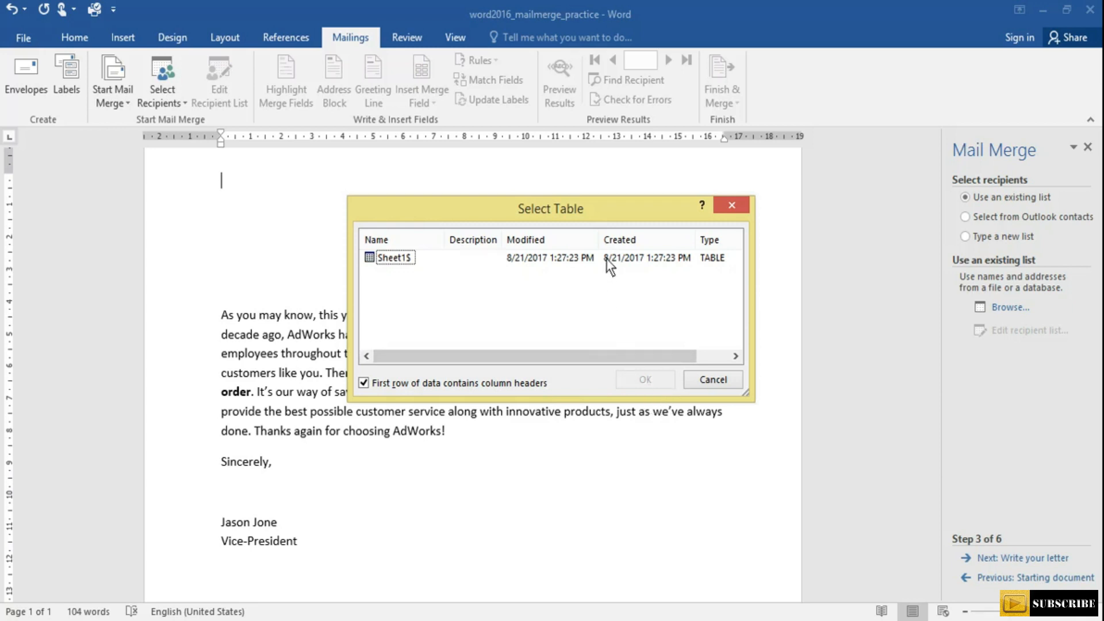
pyautogui.click(379, 258)
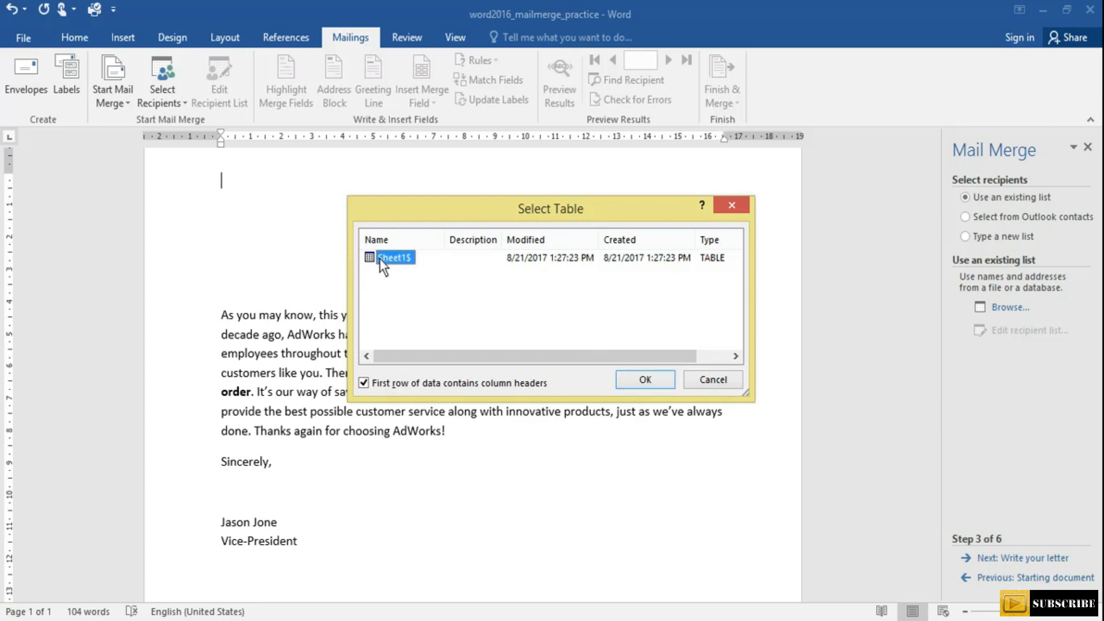
pyautogui.click(634, 381)
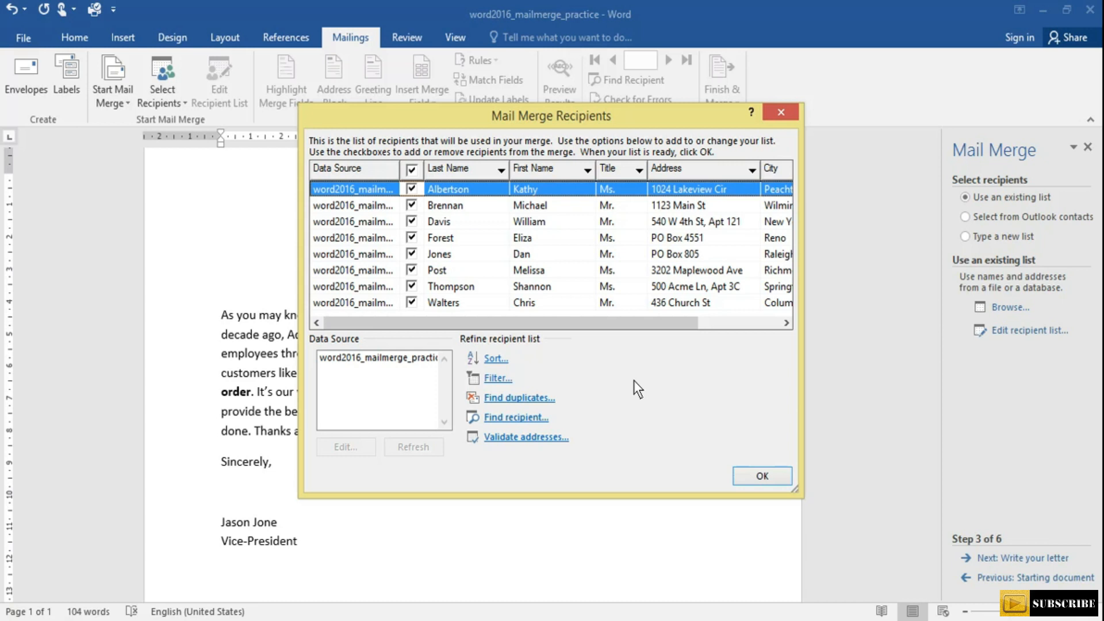
pyautogui.click(411, 205)
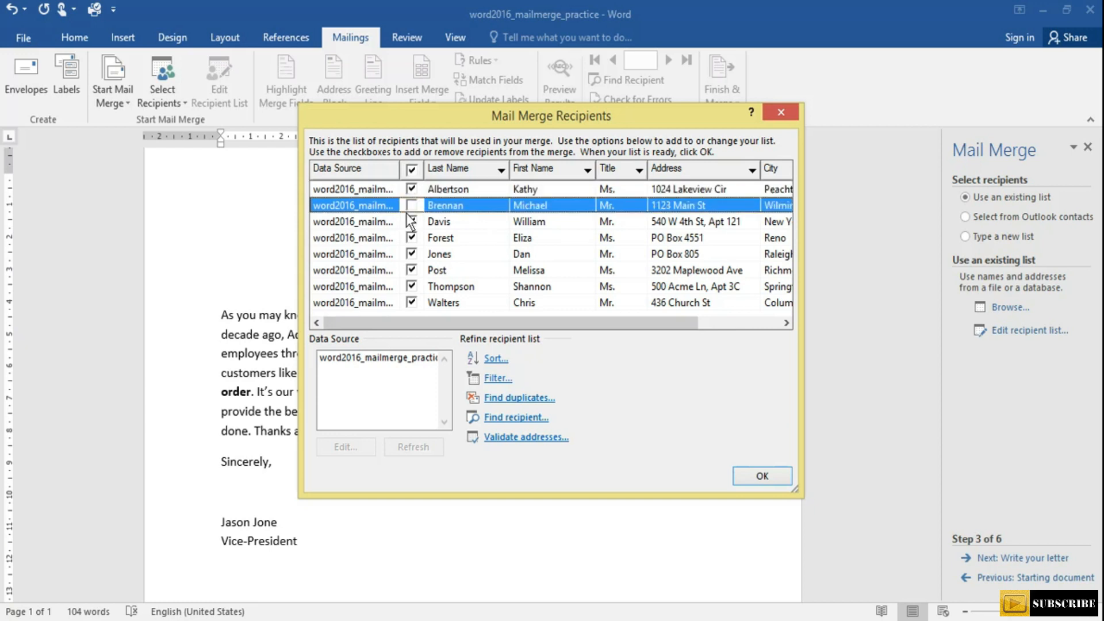
pyautogui.click(740, 476)
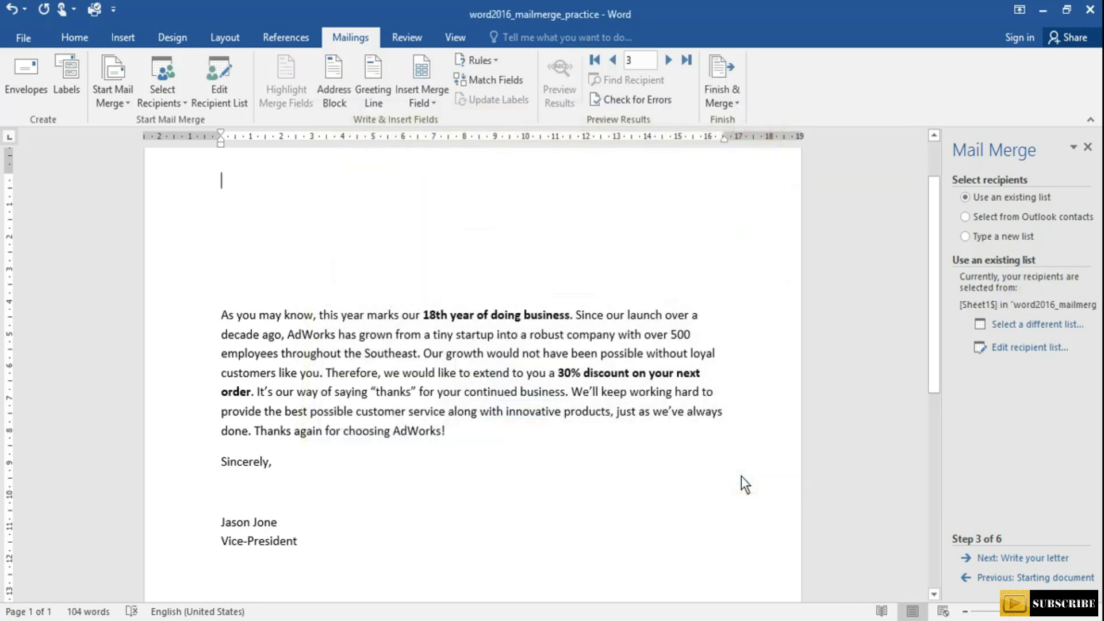
# Insert an address block with the recipient's title and full name plus postal address in the blank area above the letter body.
pyautogui.click(997, 557)
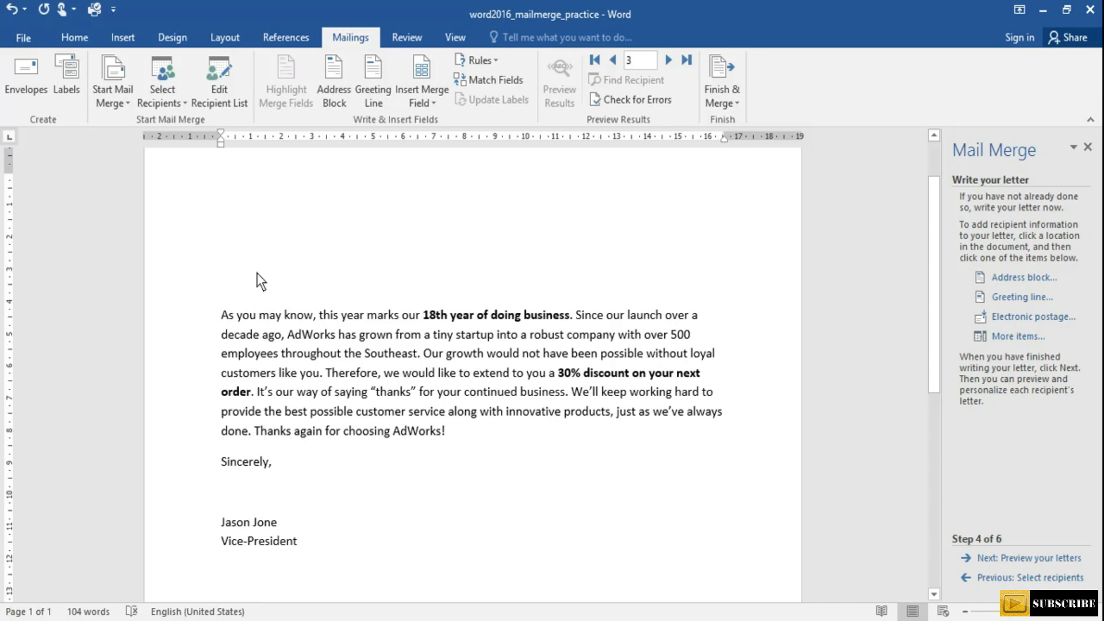
pyautogui.click(251, 242)
pyautogui.click(1000, 278)
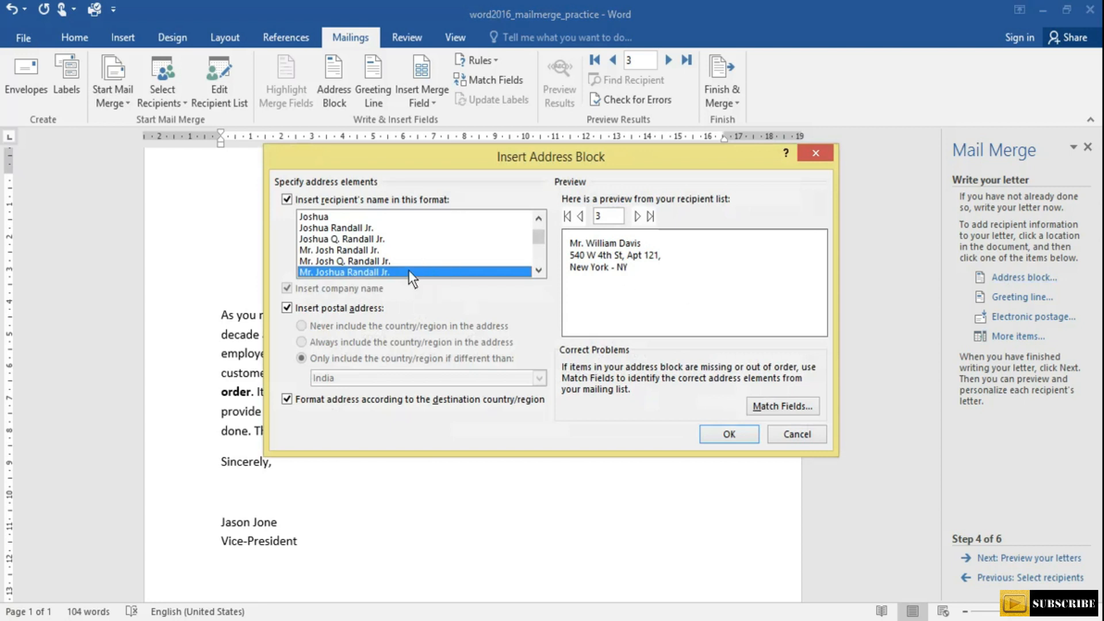
pyautogui.click(729, 433)
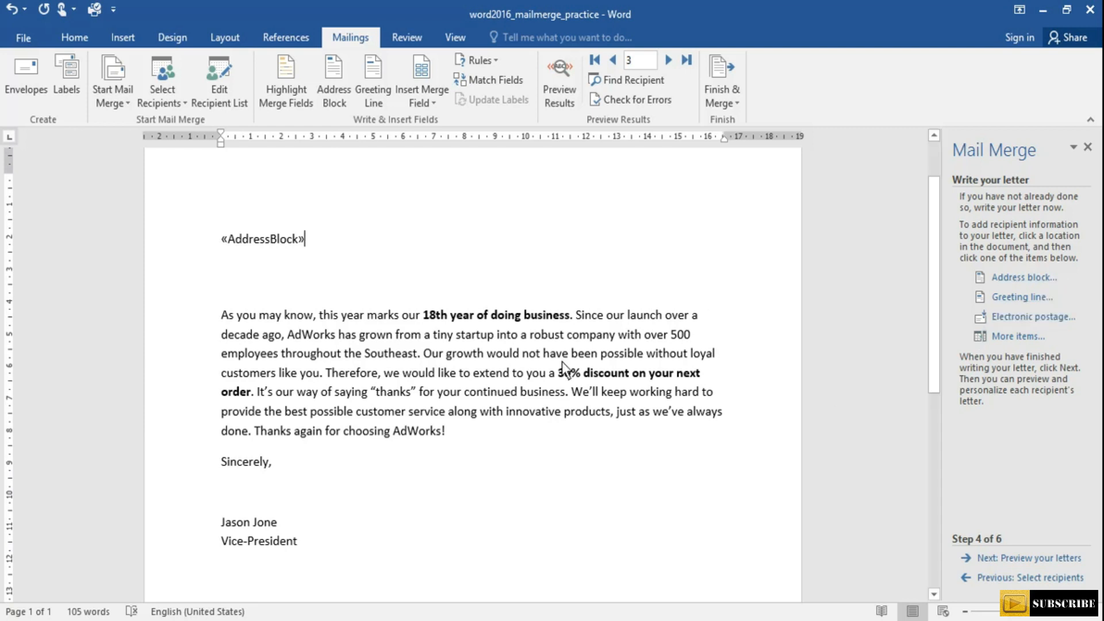
# Add a blank line below the address block and insert a "Dear" greeting line with title and last name directly above the first paragraph.
pyautogui.press('Return')
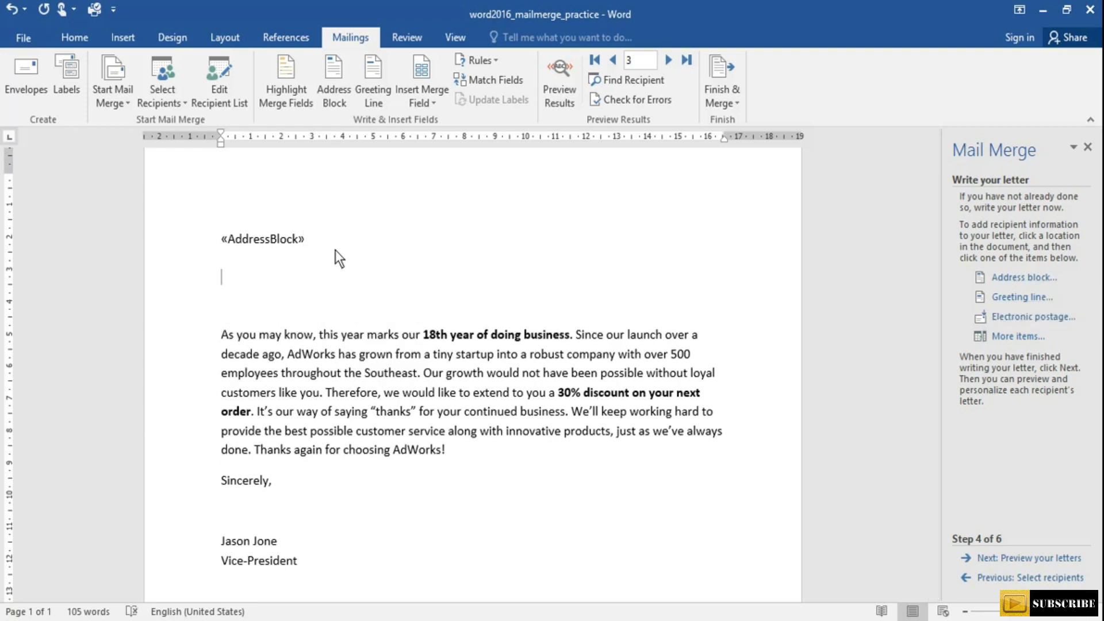
pyautogui.press('Down')
pyautogui.press('Down')
pyautogui.click(1029, 301)
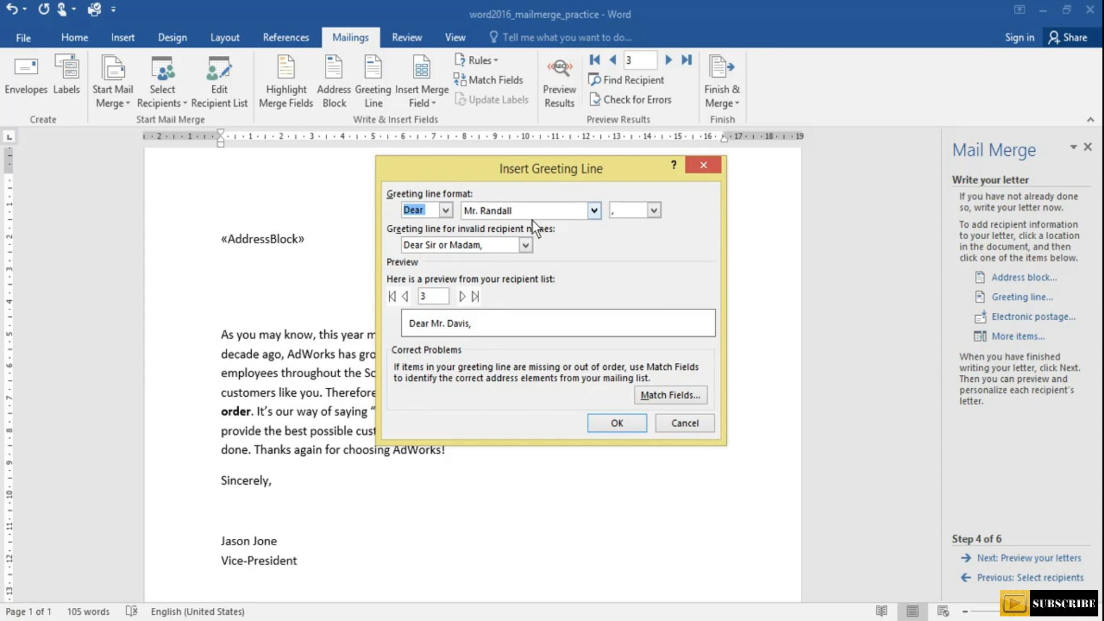
pyautogui.click(615, 423)
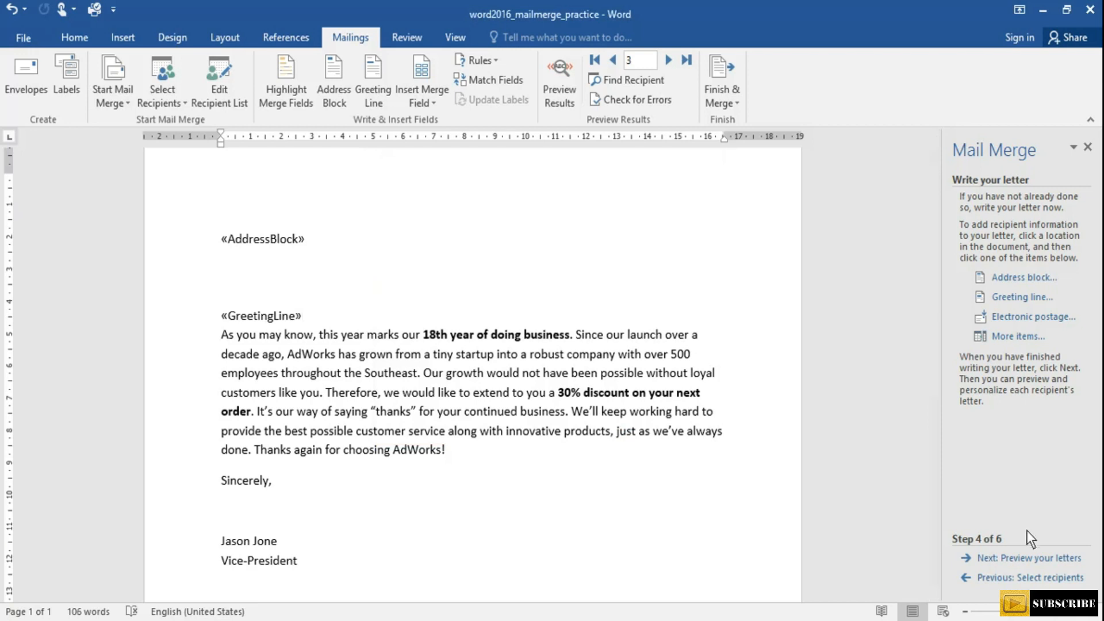
# Preview the merged letters, advancing three recipients.
pyautogui.click(1027, 558)
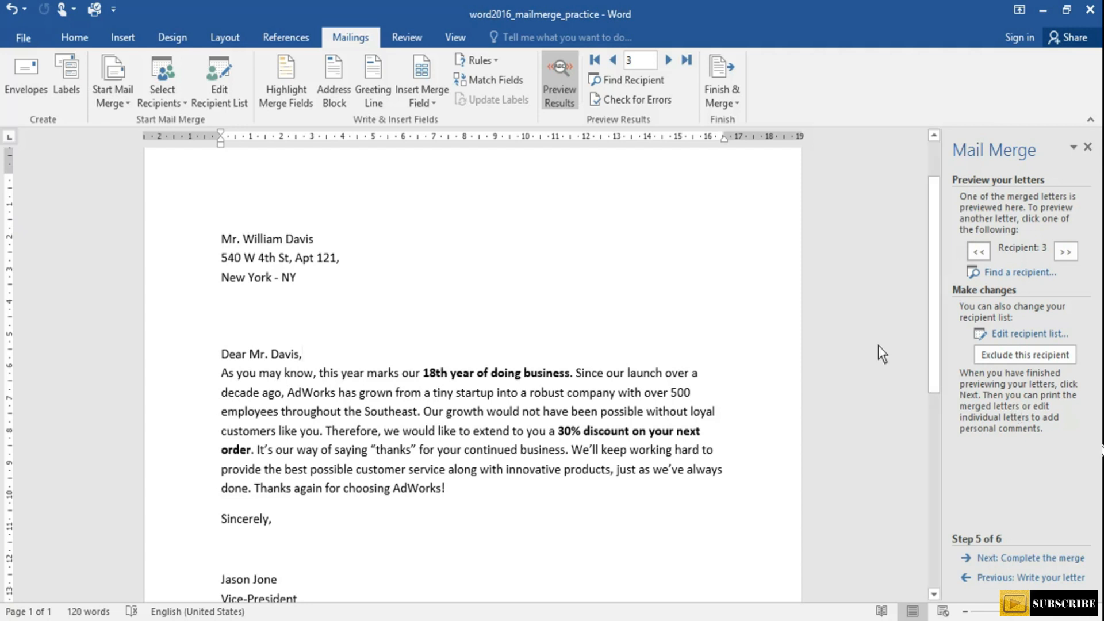
pyautogui.click(1059, 256)
pyautogui.click(1059, 257)
pyautogui.click(1059, 257)
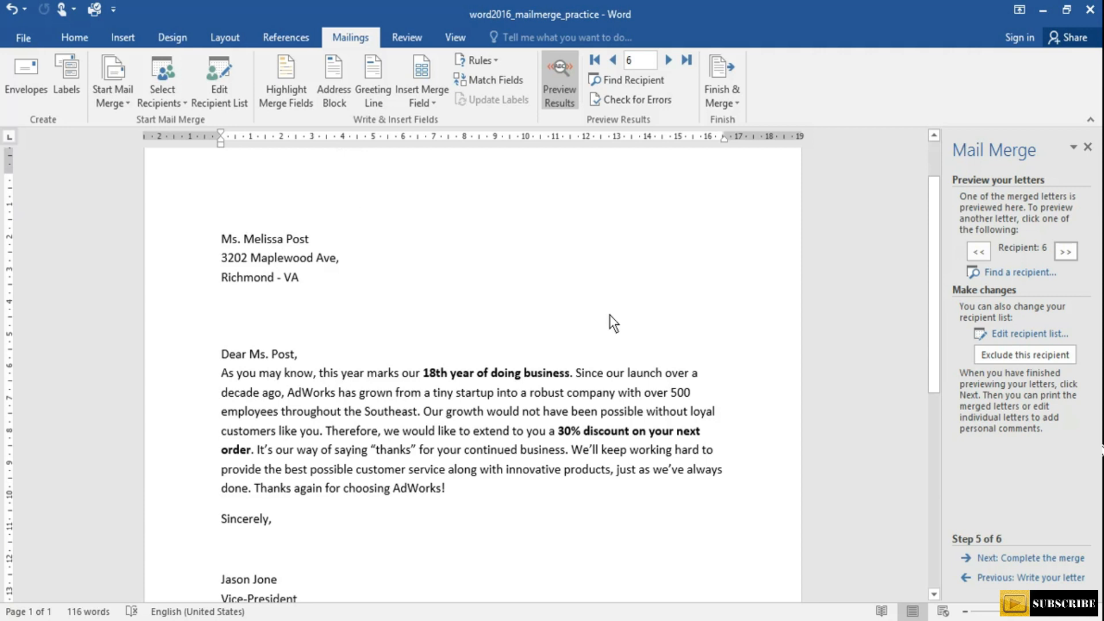
# Advance to completing the merge, open the print settings for all merged records, and cancel without printing.
pyautogui.click(987, 556)
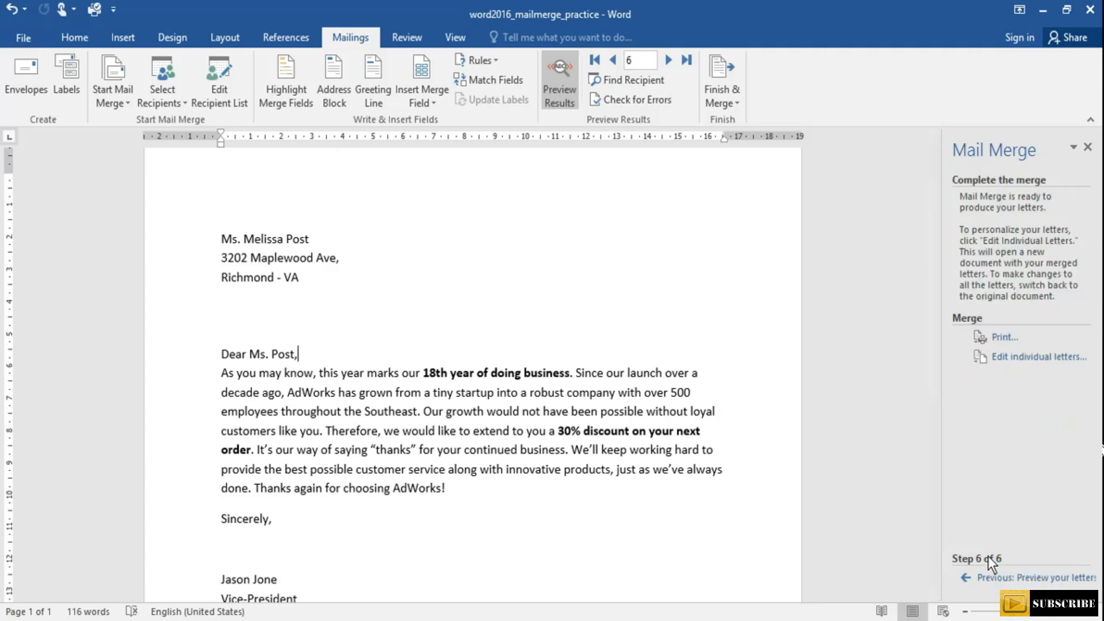
pyautogui.click(988, 337)
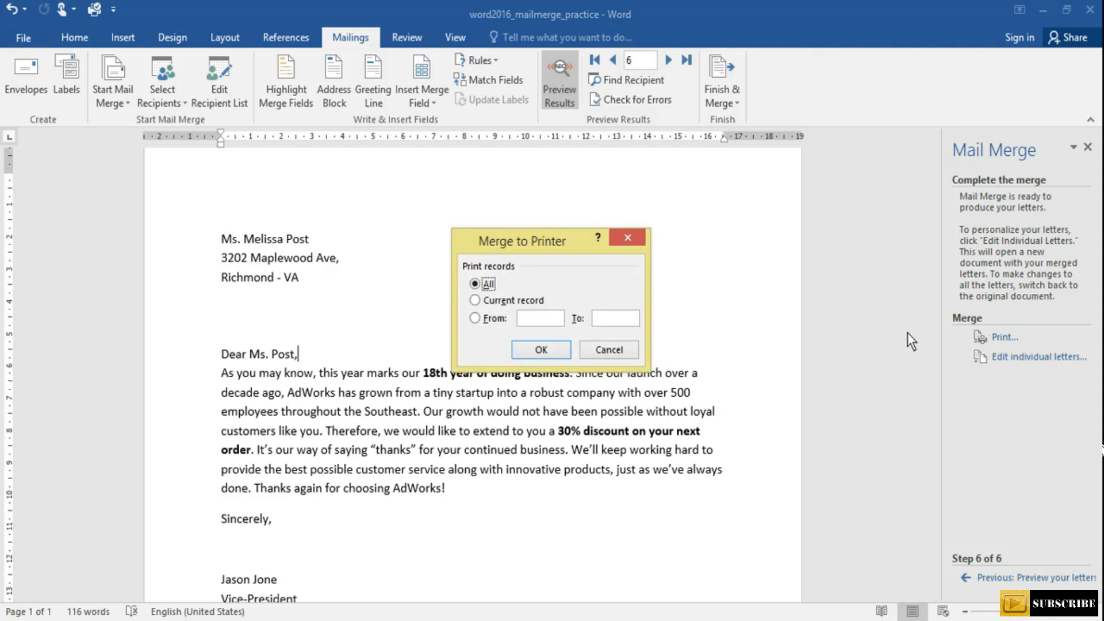
pyautogui.click(477, 298)
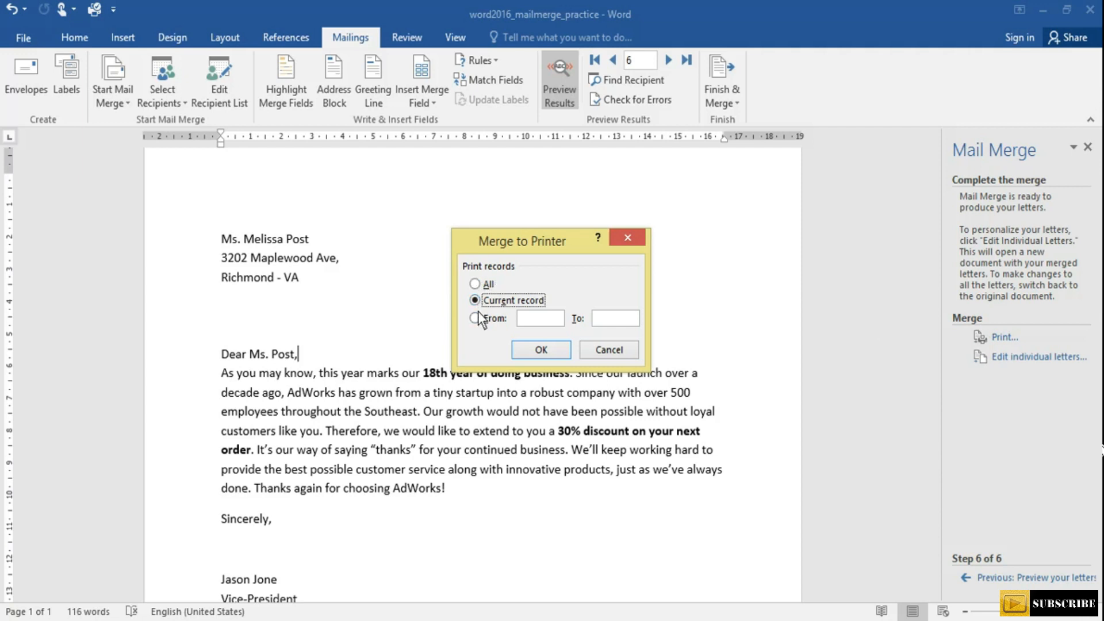
pyautogui.click(478, 316)
pyautogui.click(475, 284)
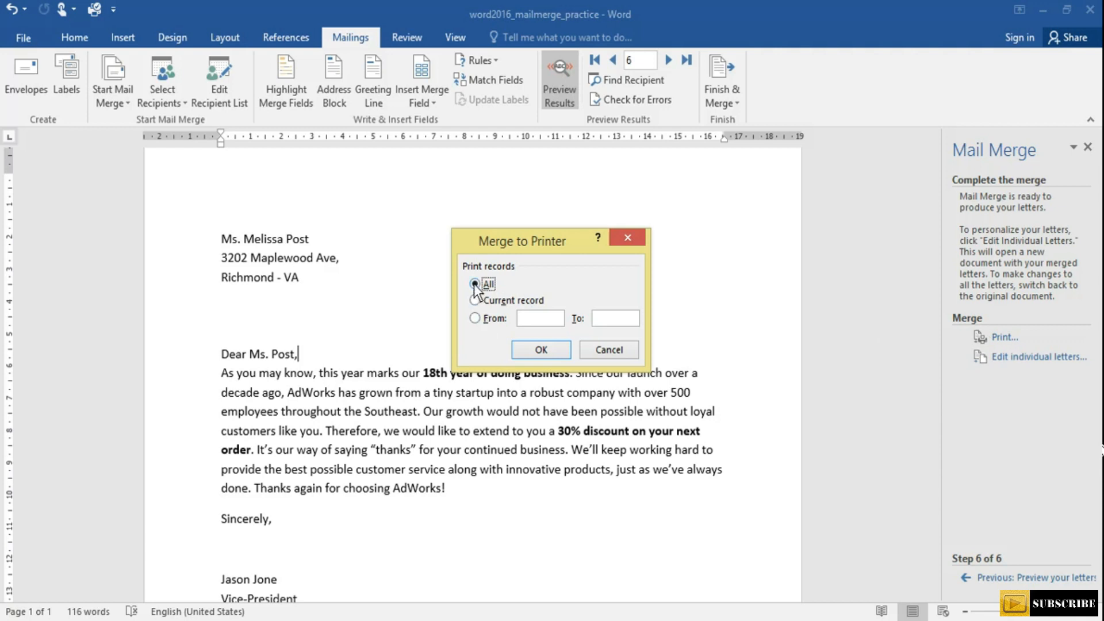
pyautogui.click(540, 349)
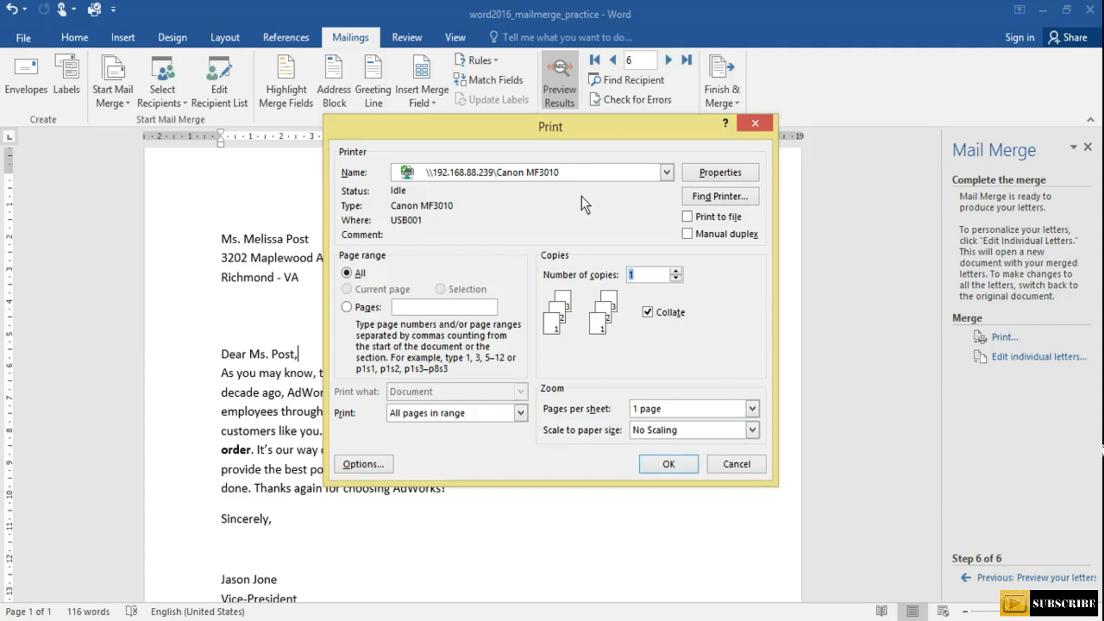
pyautogui.click(726, 464)
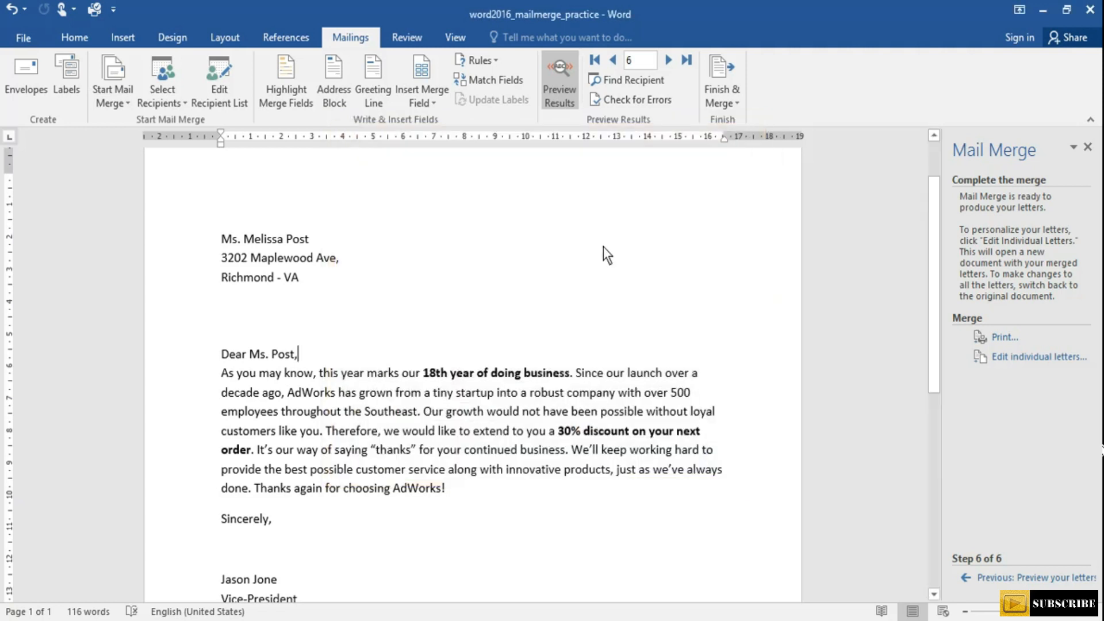
pyautogui.click(365, 215)
pyautogui.click(941, 620)
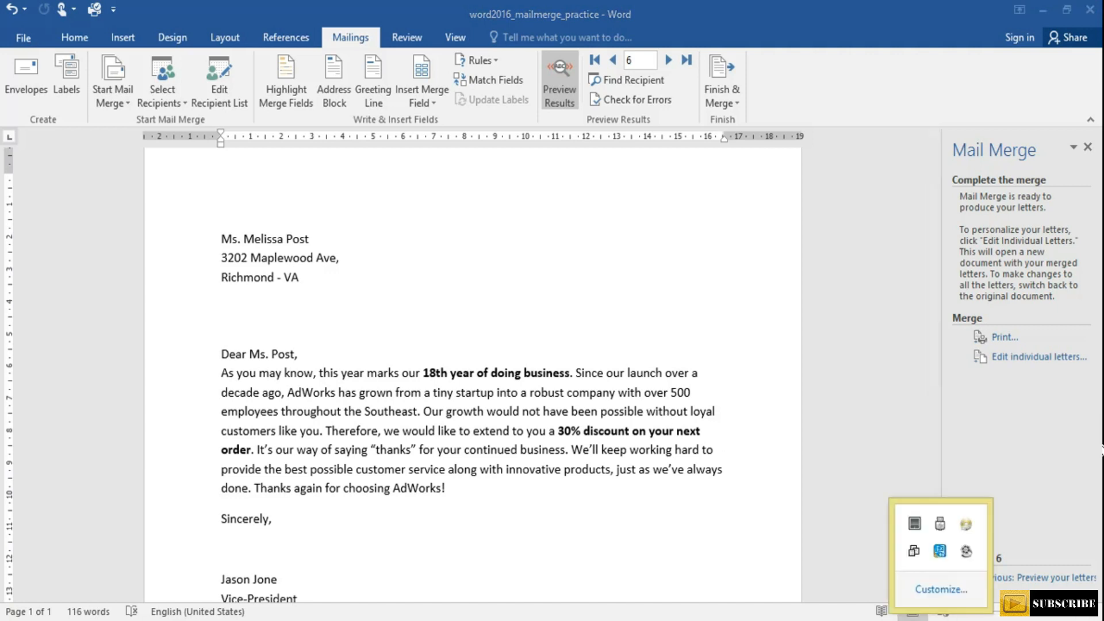
pyautogui.click(966, 547)
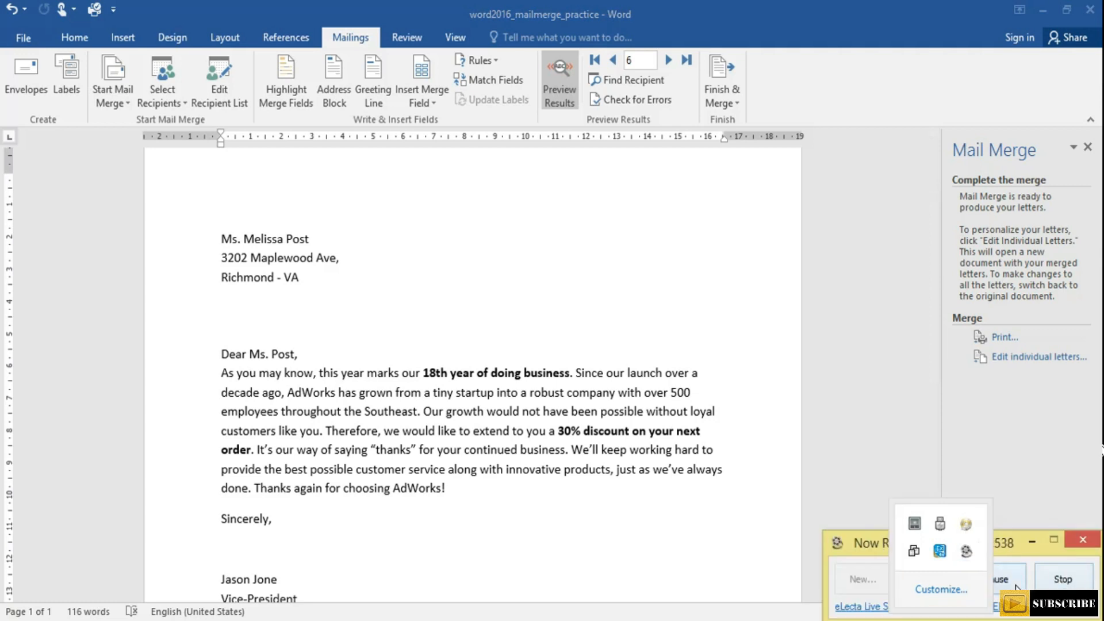
pyautogui.click(1061, 579)
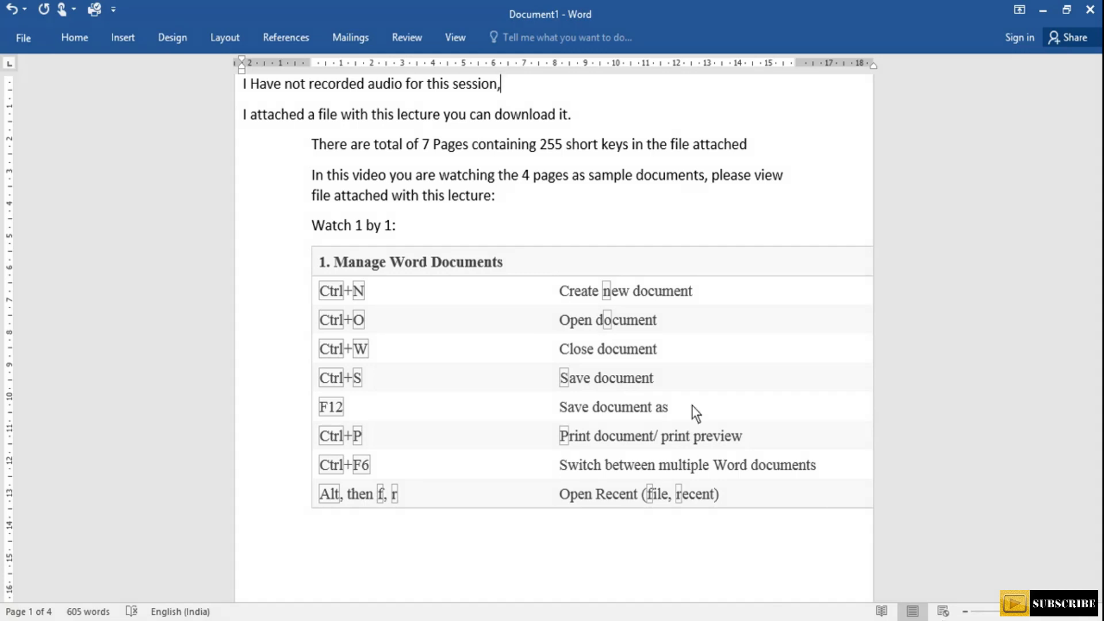
# Examine the keyboard shortcut tables on managing documents, navigating within documents, dialog boxes and selecting text.
pyautogui.scroll(1, 682, 344)
pyautogui.click(681, 344)
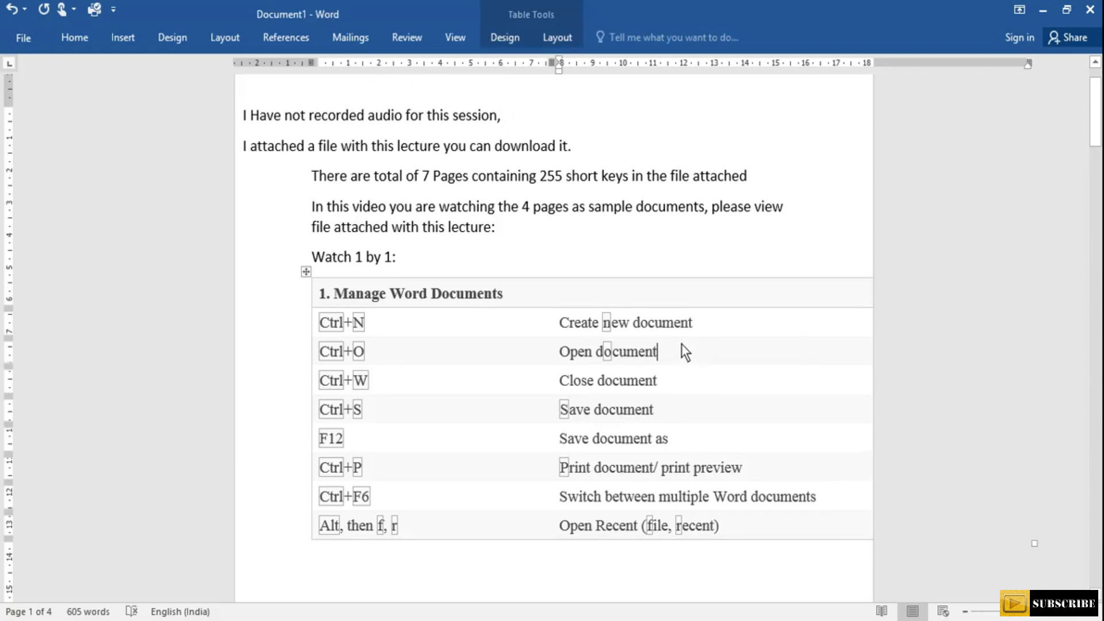
pyautogui.scroll(2, 681, 344)
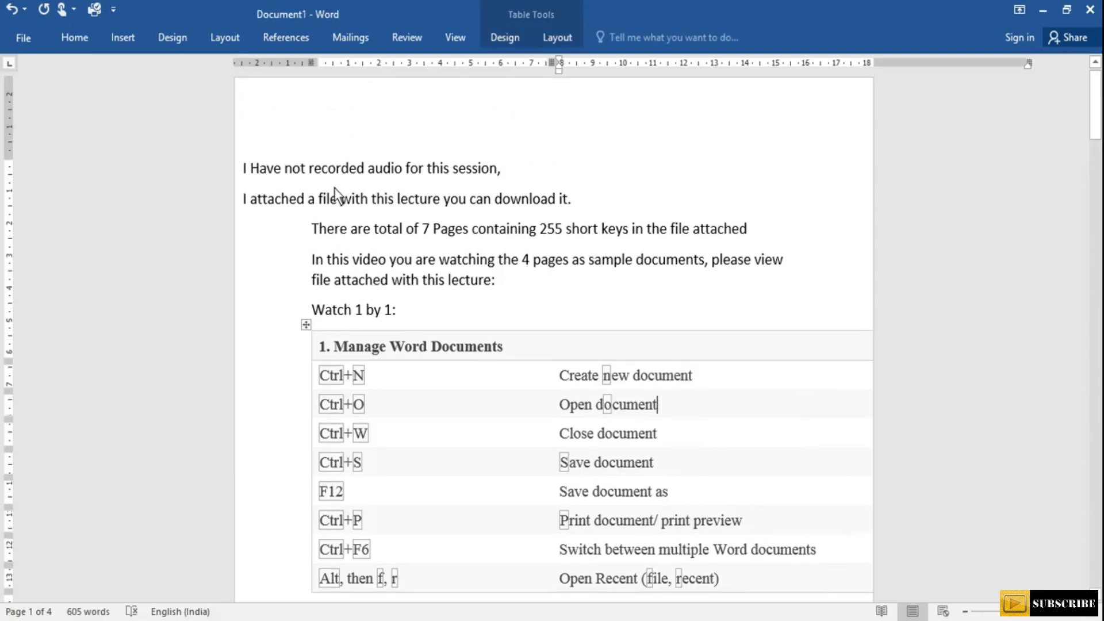
pyautogui.moveTo(242, 171); pyautogui.dragTo(469, 172)
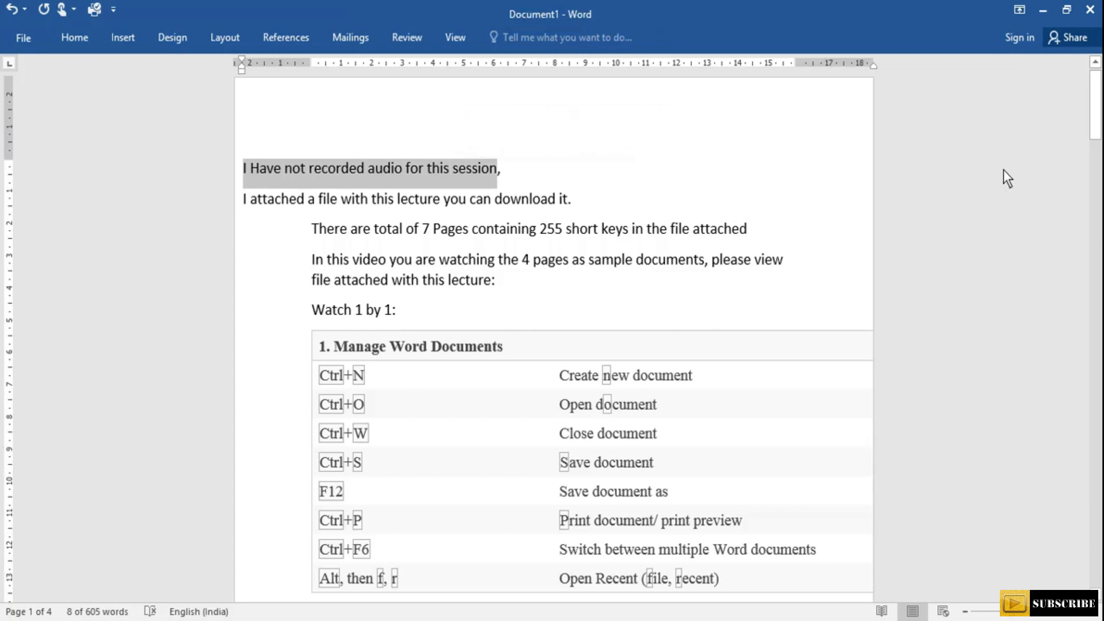
pyautogui.press('Right')
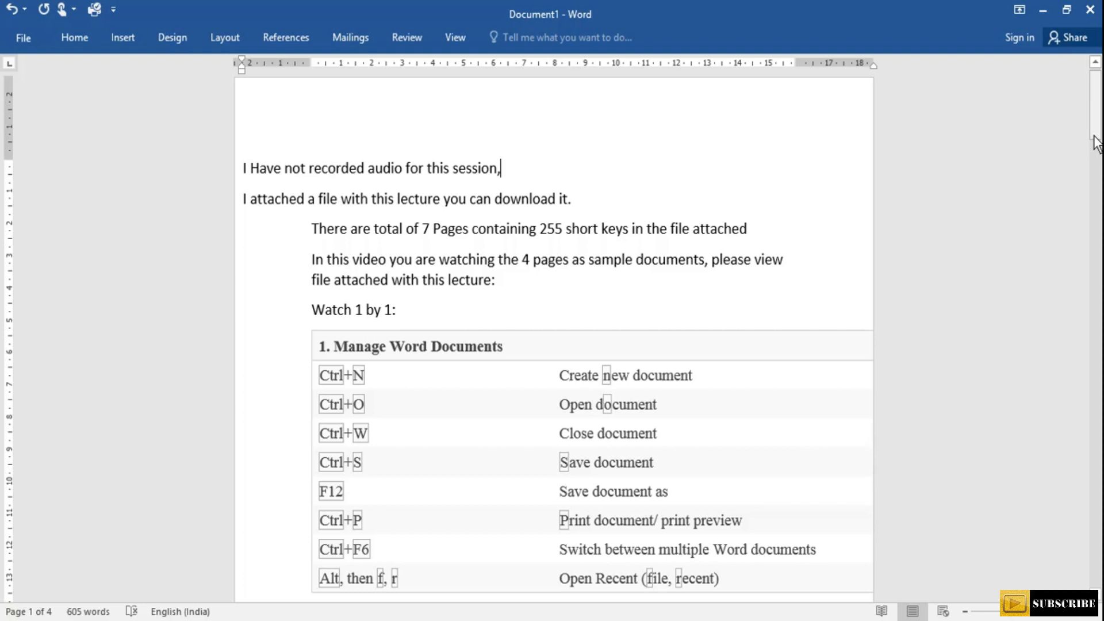
pyautogui.moveTo(1095, 142); pyautogui.dragTo(1101, 273)
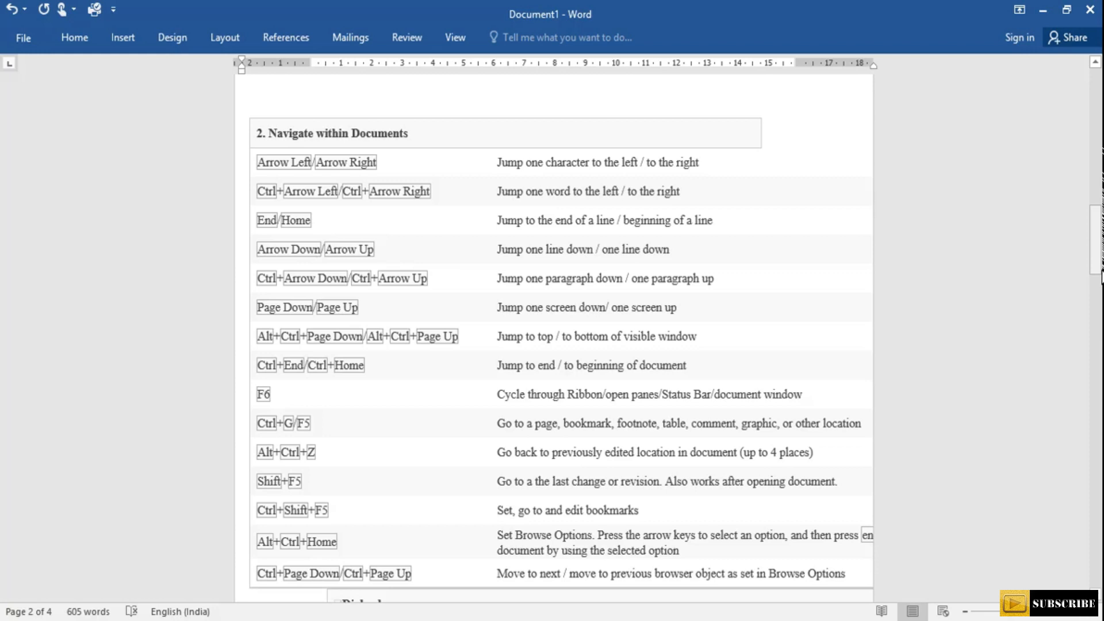
pyautogui.moveTo(1096, 270); pyautogui.dragTo(1096, 338)
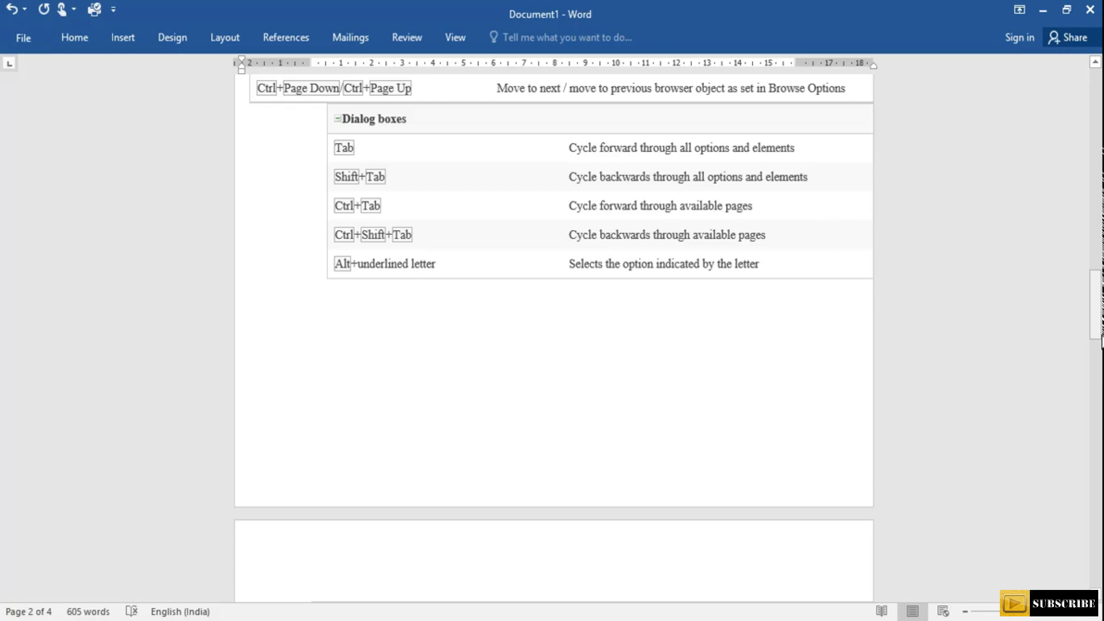
pyautogui.moveTo(1095, 305); pyautogui.dragTo(1095, 365)
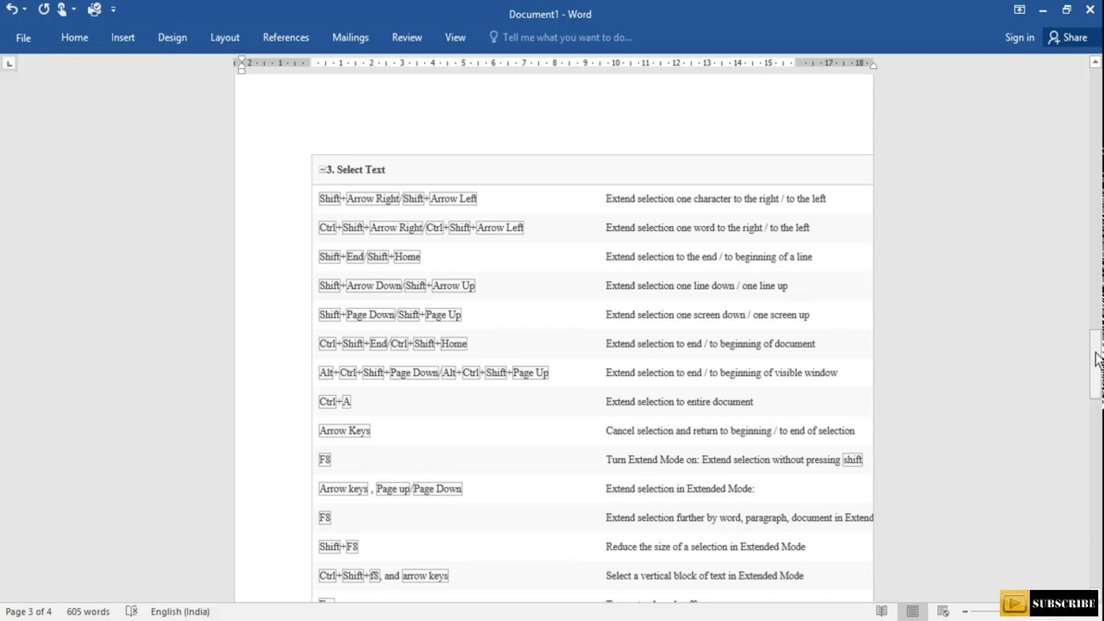
pyautogui.moveTo(1095, 355); pyautogui.dragTo(1101, 497)
pyautogui.moveTo(1100, 523); pyautogui.dragTo(1100, 523)
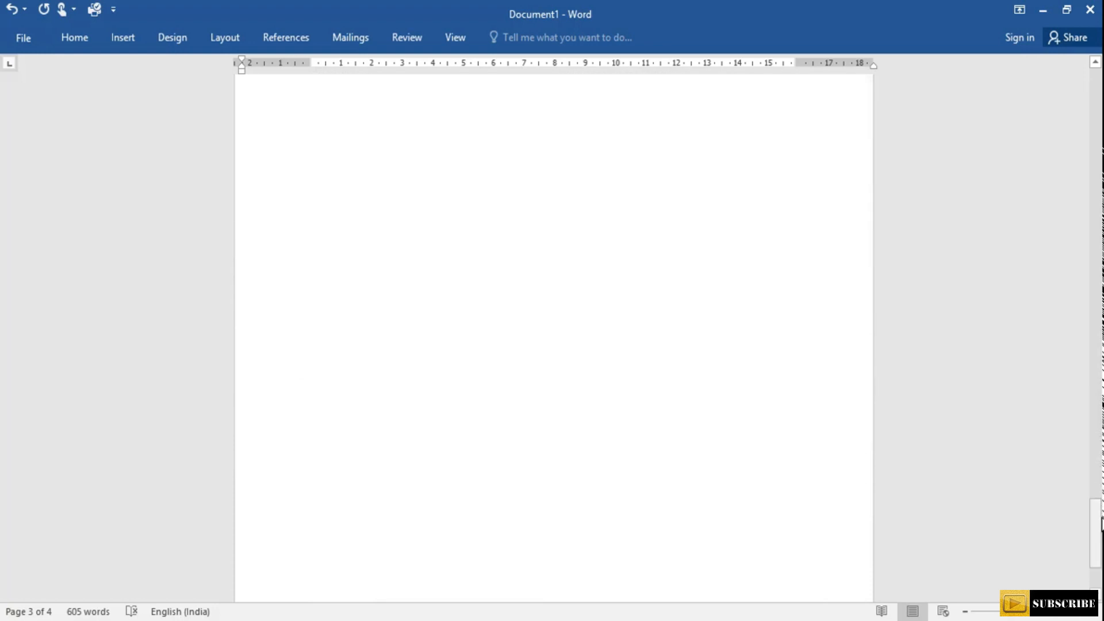
# Add "These words are quiet small you may increase it's font size by downloading the file attached with this lecture." and "Thank You" below the last table.
pyautogui.click(367, 167)
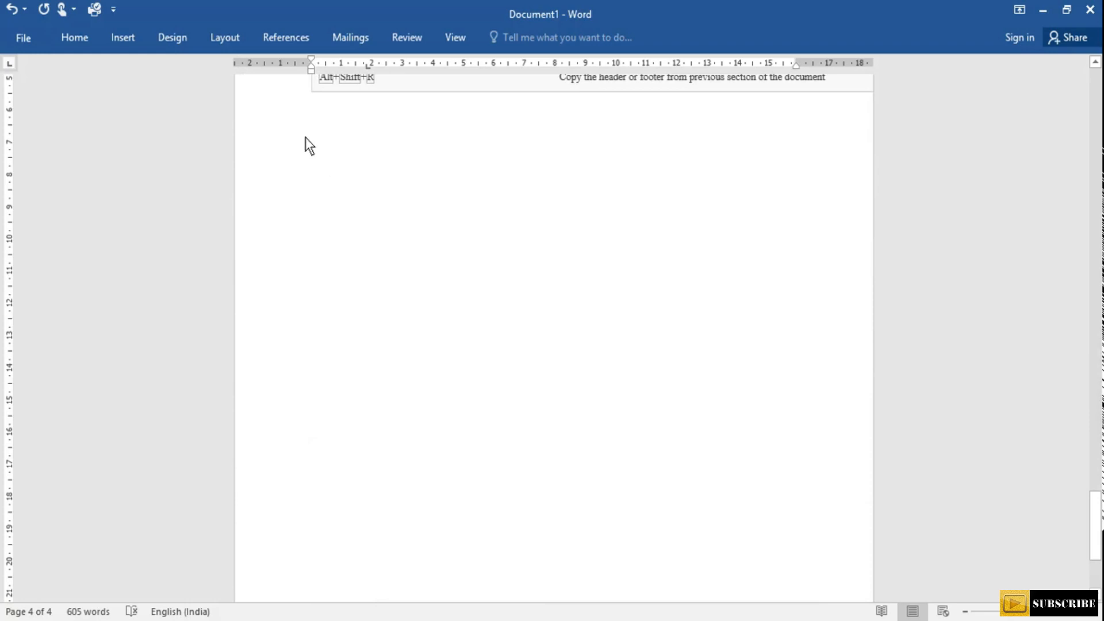
pyautogui.write('T')
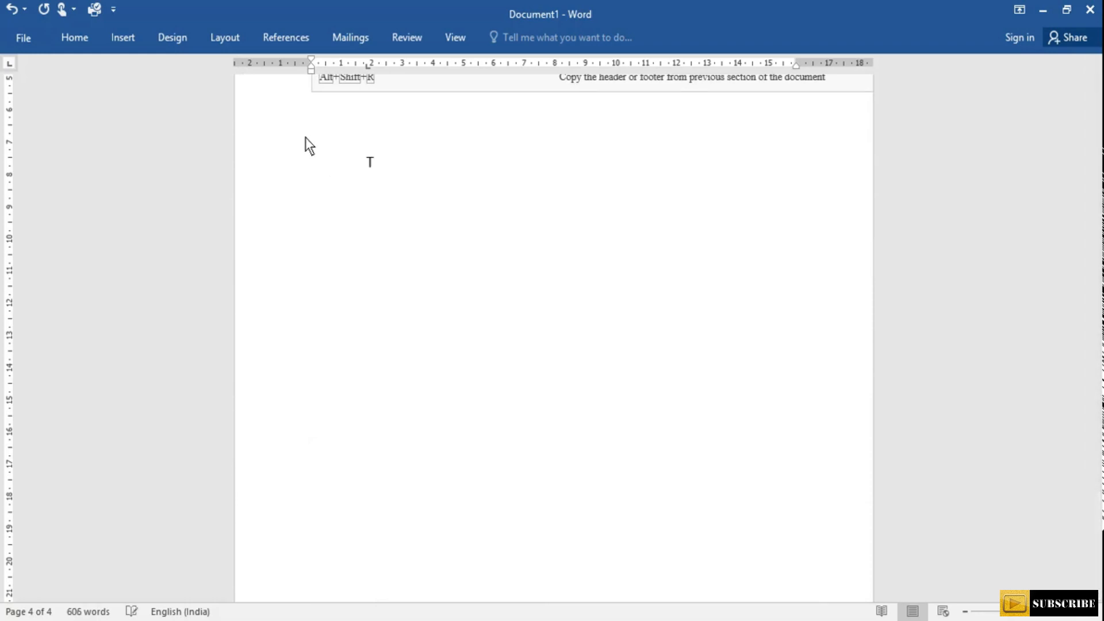
pyautogui.write('hese words are quiet small')
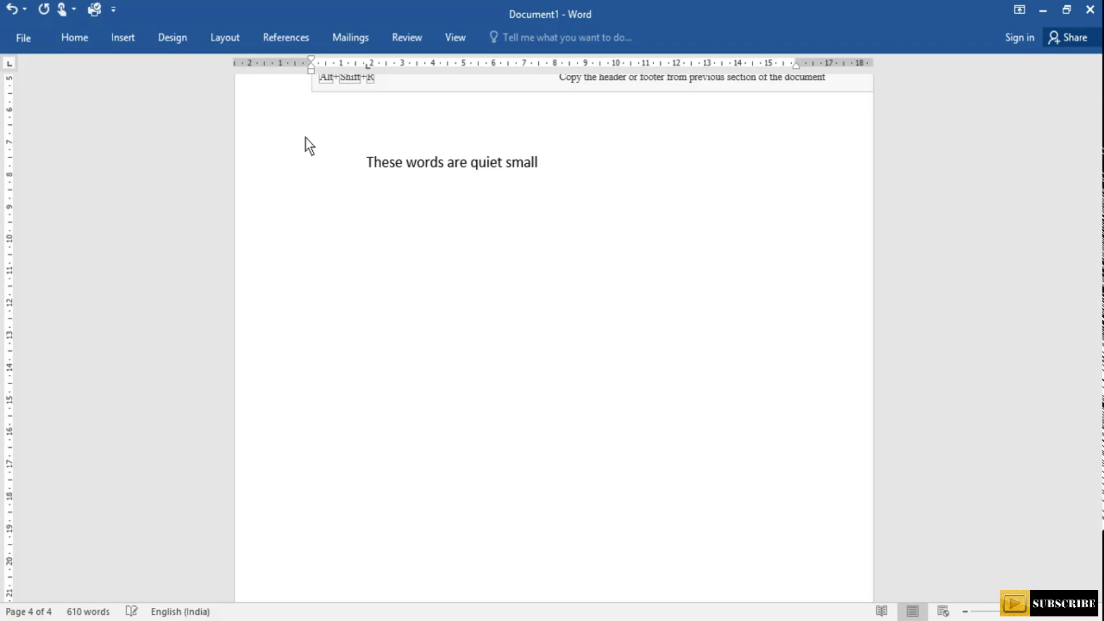
pyautogui.write('you may increase')
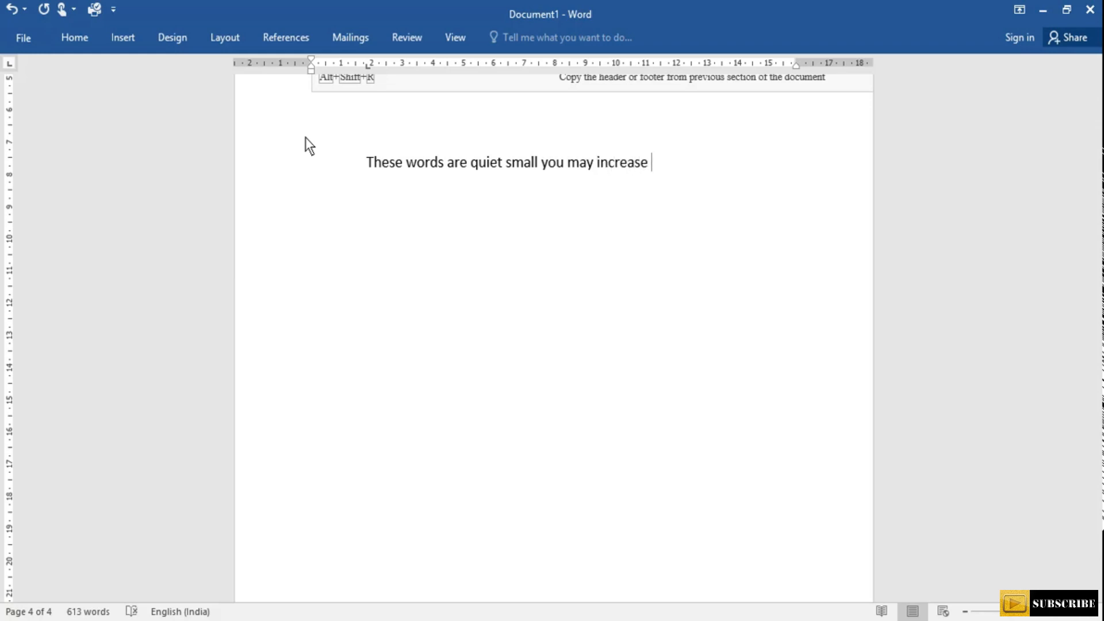
pyautogui.write(" it's fo")
pyautogui.write('nt size ')
pyautogui.write('by dow')
pyautogui.write('nloadin')
pyautogui.write('g the file')
pyautogui.write(' attac')
pyautogui.write('hed with')
pyautogui.write(' this ')
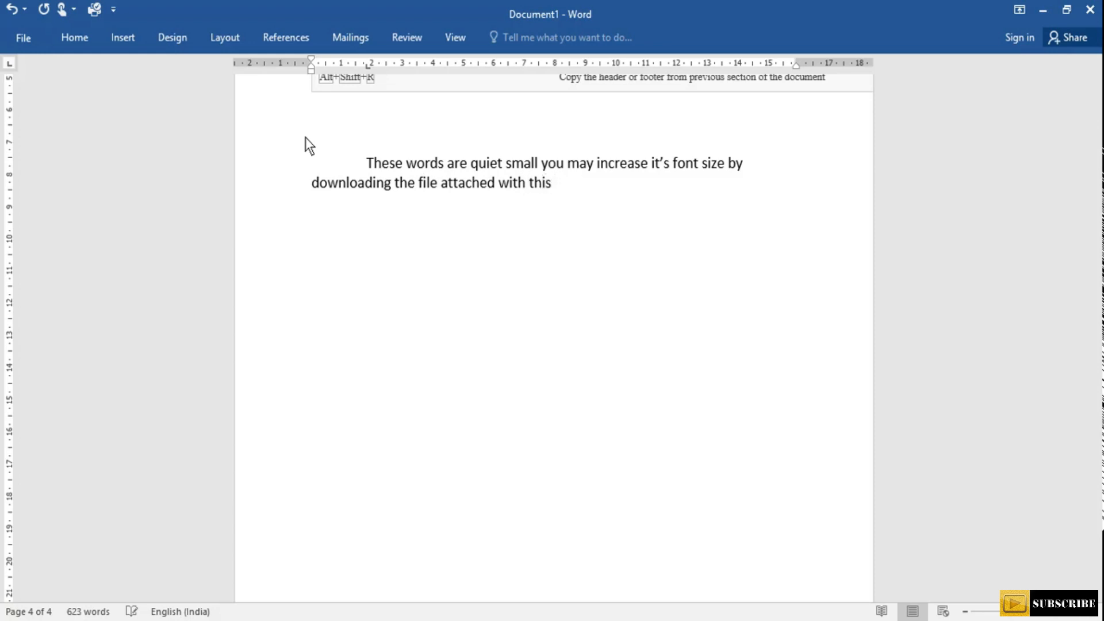
pyautogui.write('lecture.')
pyautogui.press('Return')
pyautogui.write('Thank You')
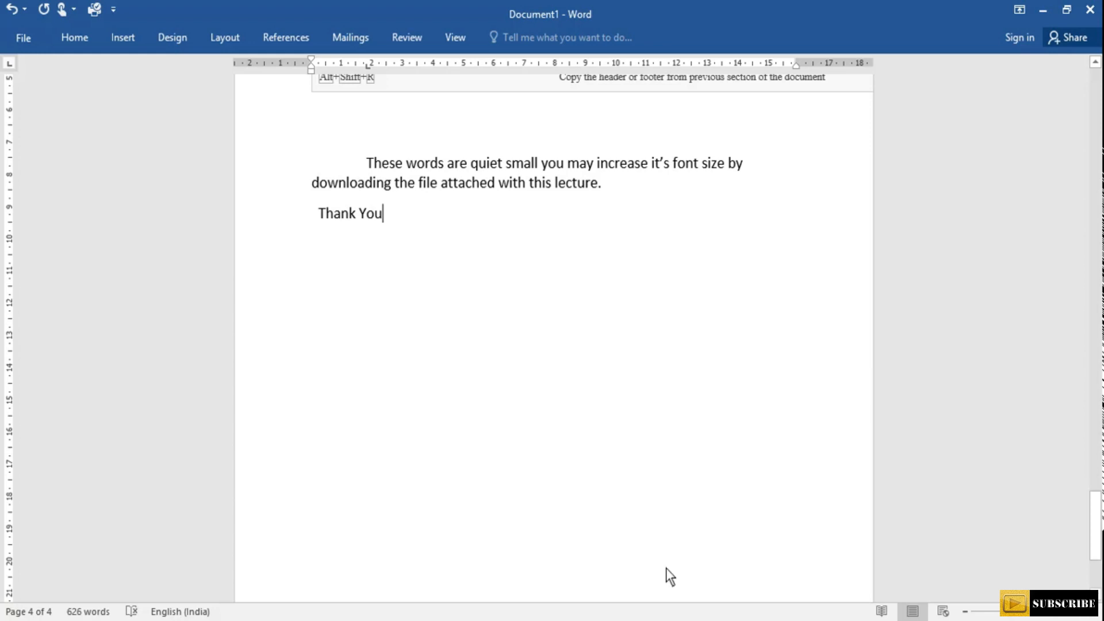
pyautogui.click(943, 620)
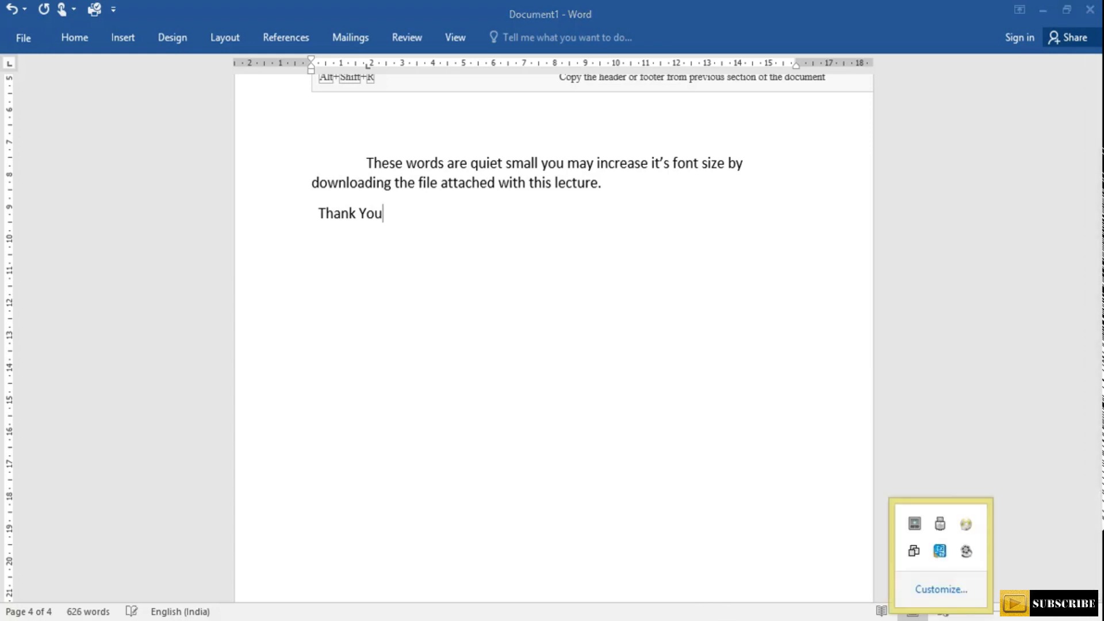
pyautogui.moveTo(962, 553)
pyautogui.mouseDown()
pyautogui.moveTo(1029, 583)
pyautogui.moveTo(964, 555)
pyautogui.mouseUp()
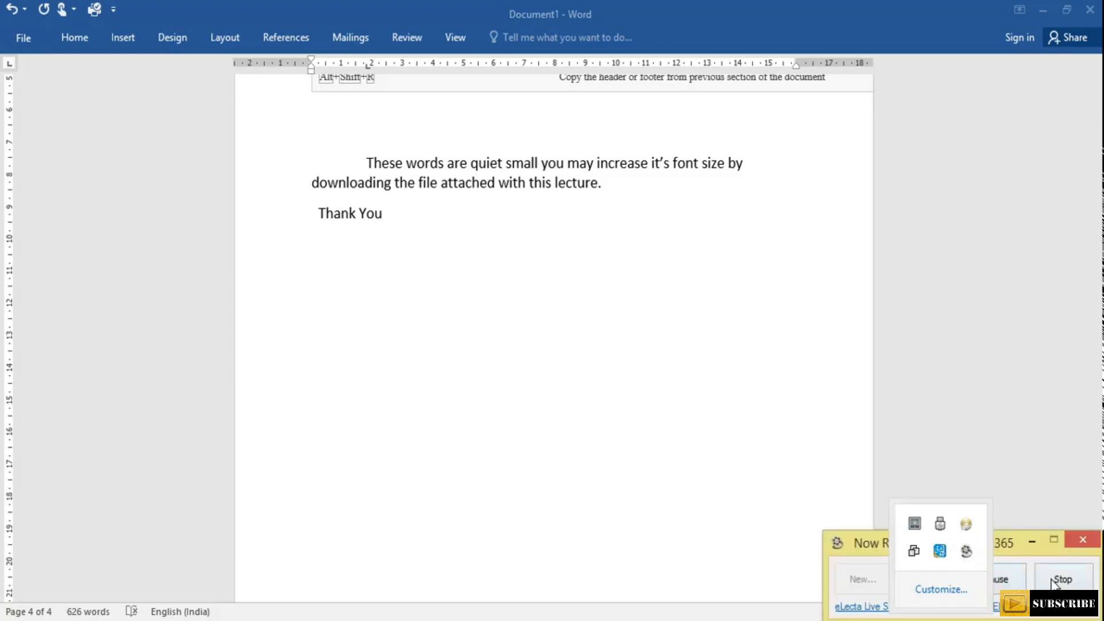